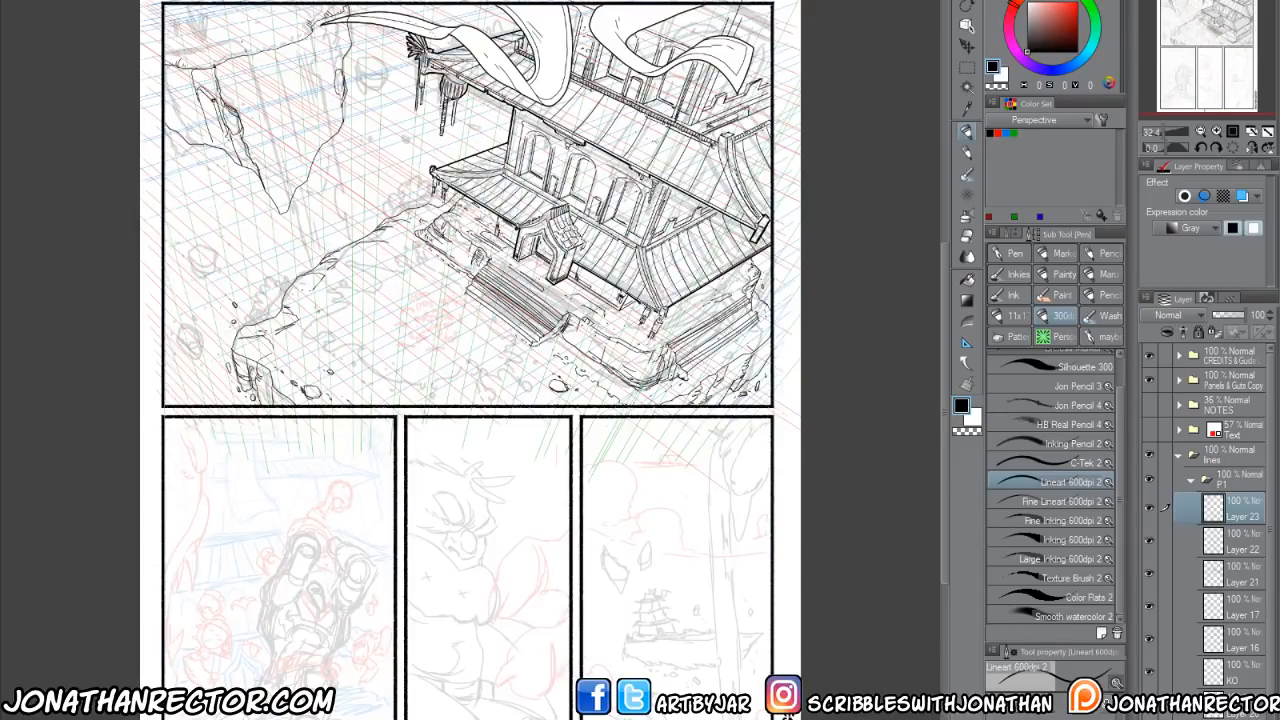
Examine the page's panels, hiding and reshowing the P1 line folder and Layer 23 to check the existing line art.
left_click_drag(352, 418, 403, 470)
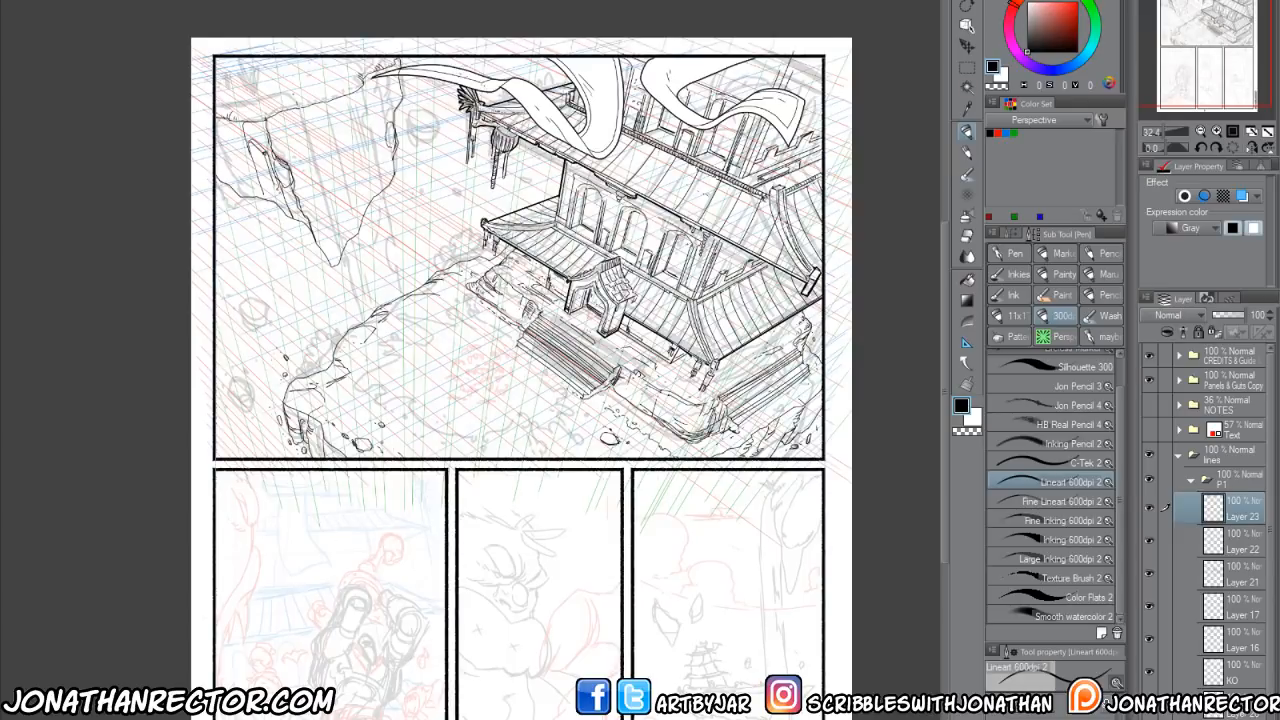
left_click_drag(416, 456, 402, 393)
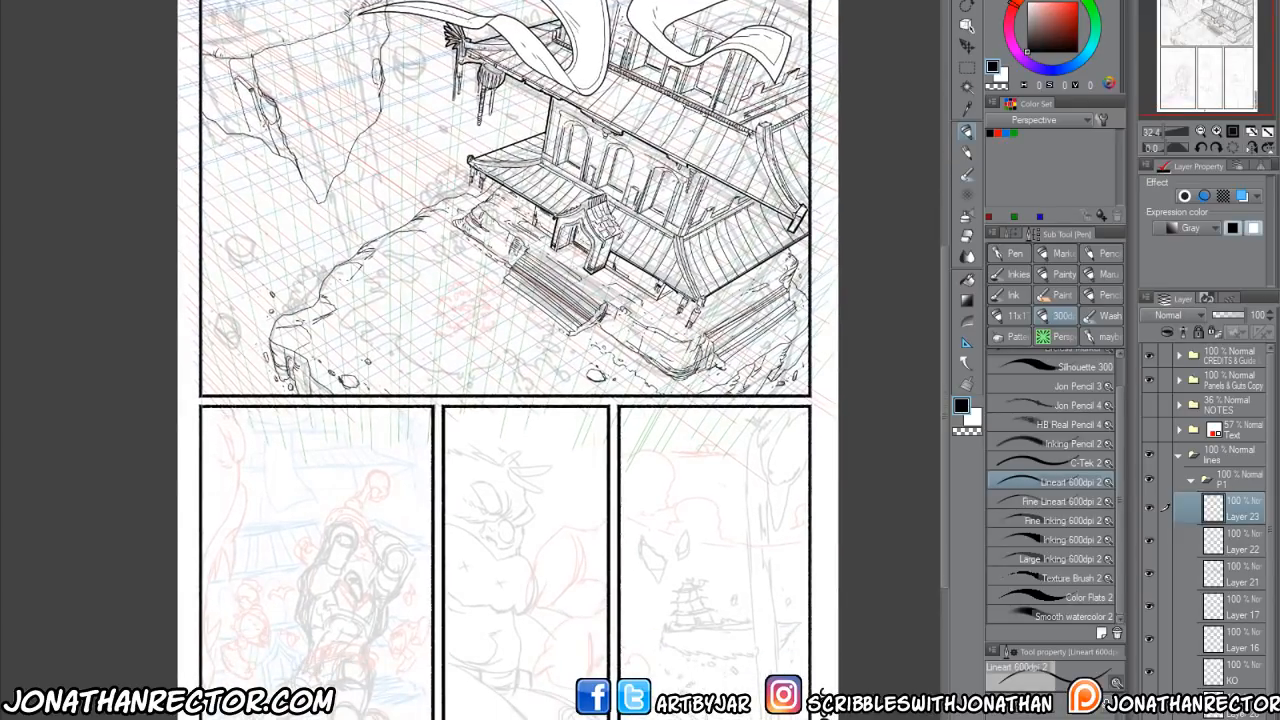
left_click(1151, 477)
left_click(1151, 478)
mouse_move(457, 519)
left_mouse_down()
mouse_move(460, 495)
mouse_move(470, 525)
left_mouse_up()
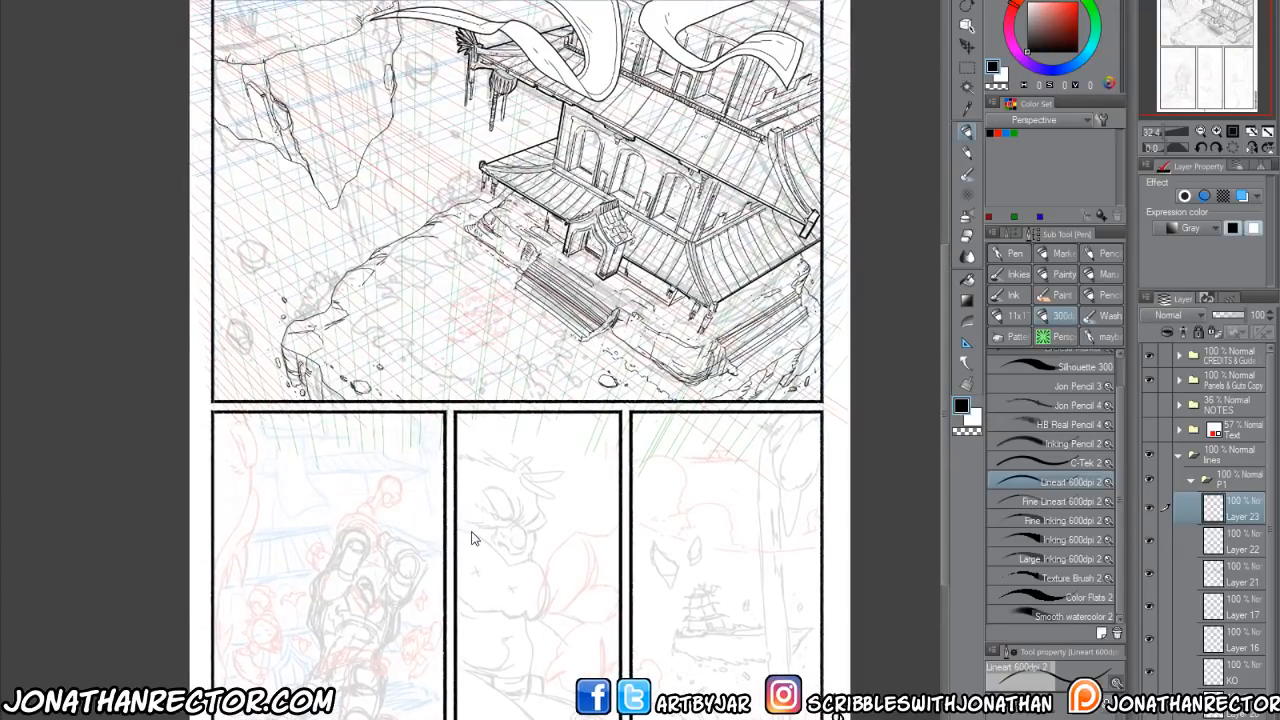
scroll(474, 538, "up", 2)
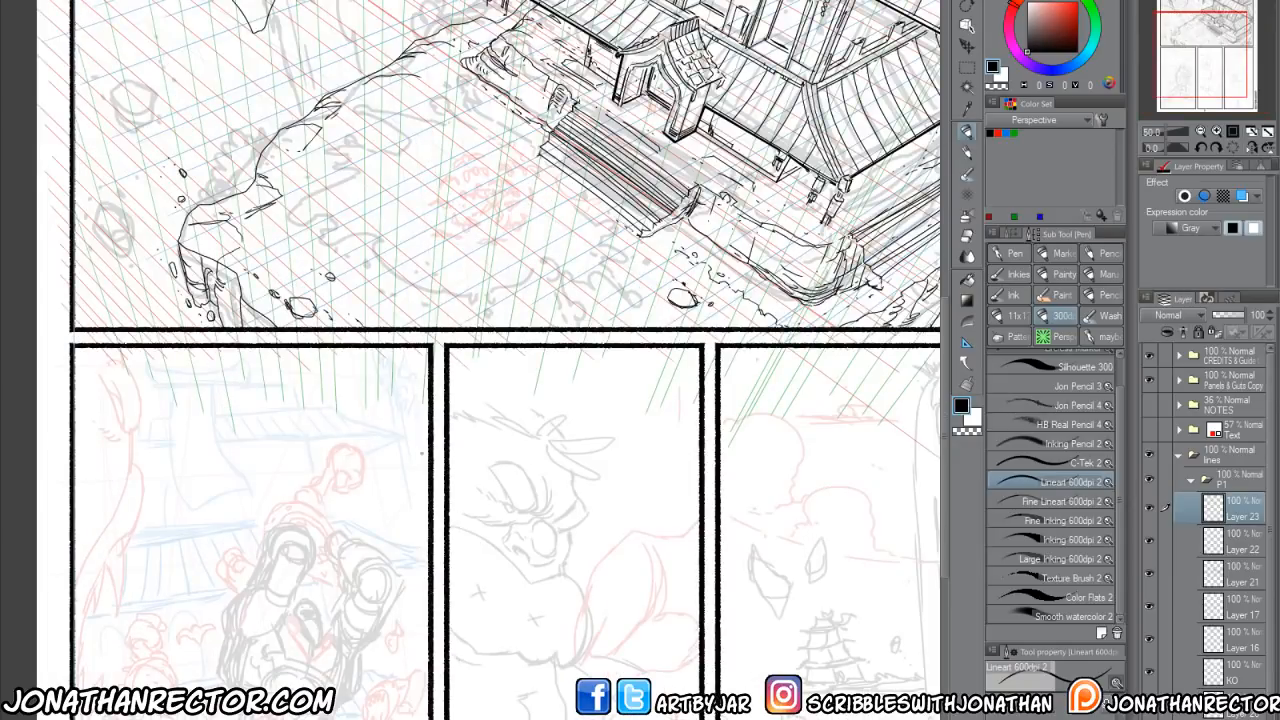
left_click_drag(465, 434, 492, 719)
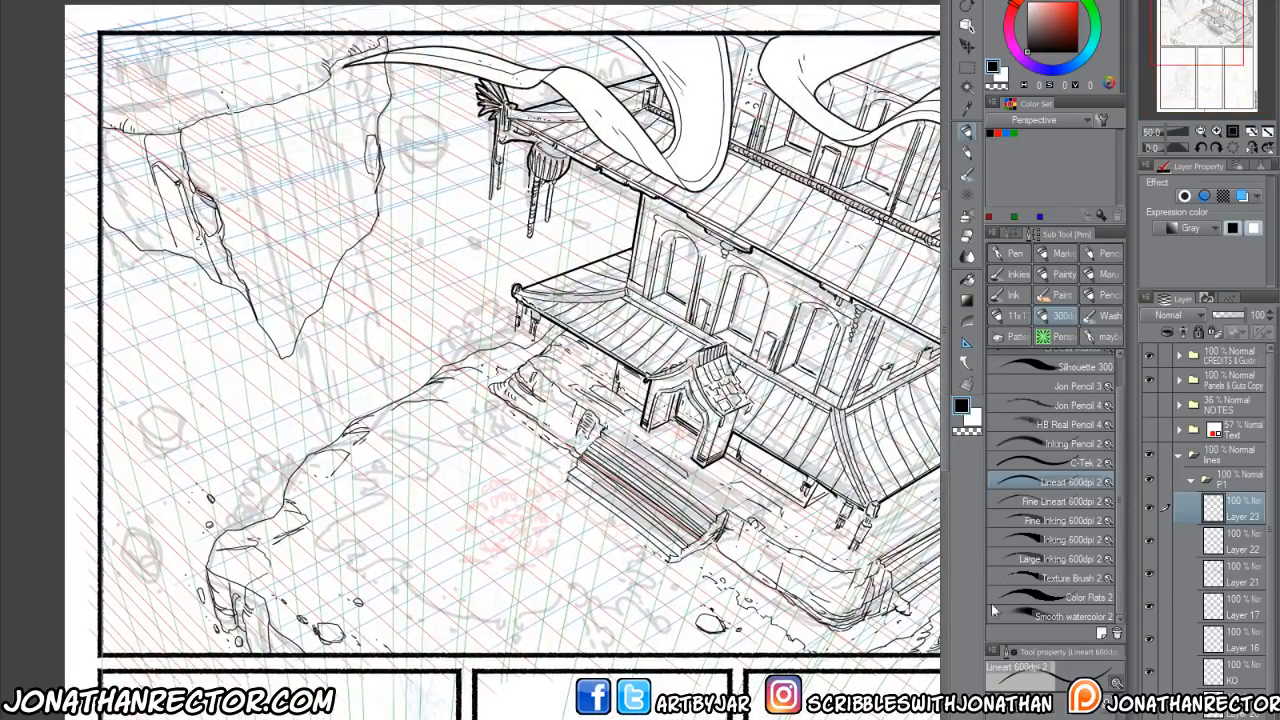
left_click(1149, 507)
left_click(1149, 507)
Ink crack lines down the left edge, middle and pointed tip of the floating rock in the large panel's upper-left corner.
left_click_drag(359, 476, 577, 717)
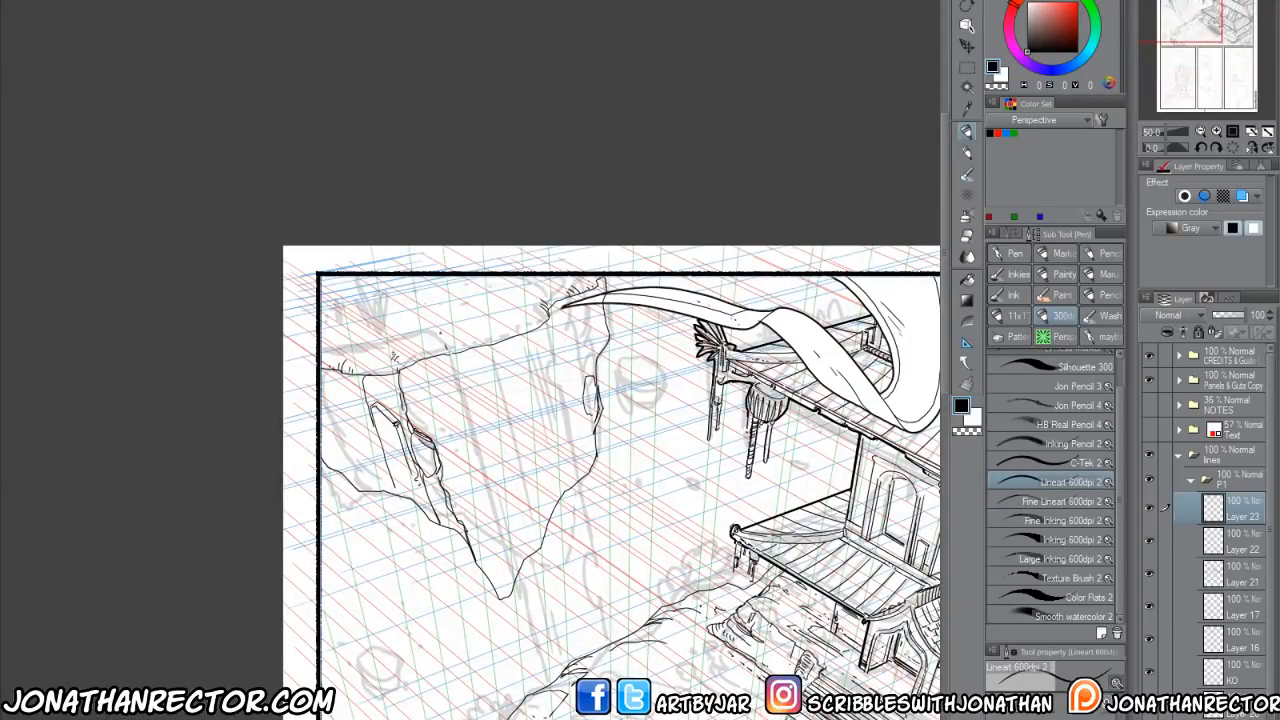
mouse_move(521, 315)
left_mouse_down()
mouse_move(499, 313)
mouse_move(501, 295)
mouse_move(539, 279)
left_mouse_up()
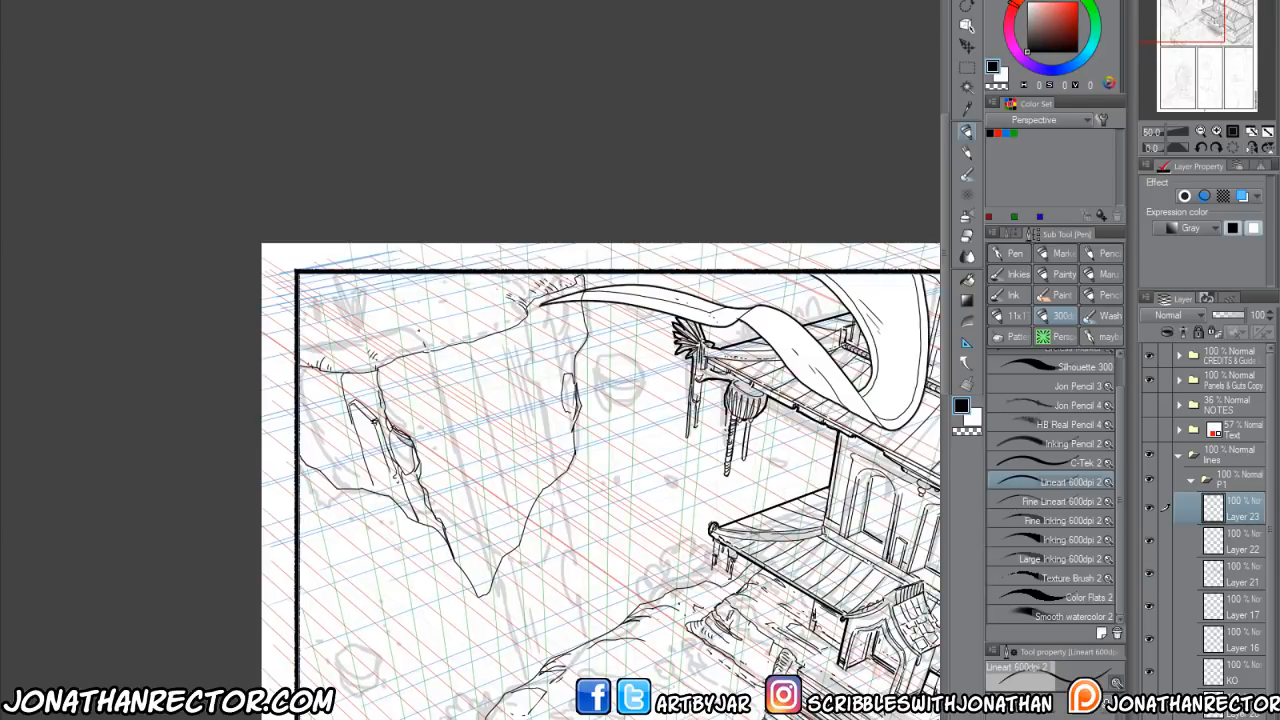
left_click_drag(430, 375, 553, 326)
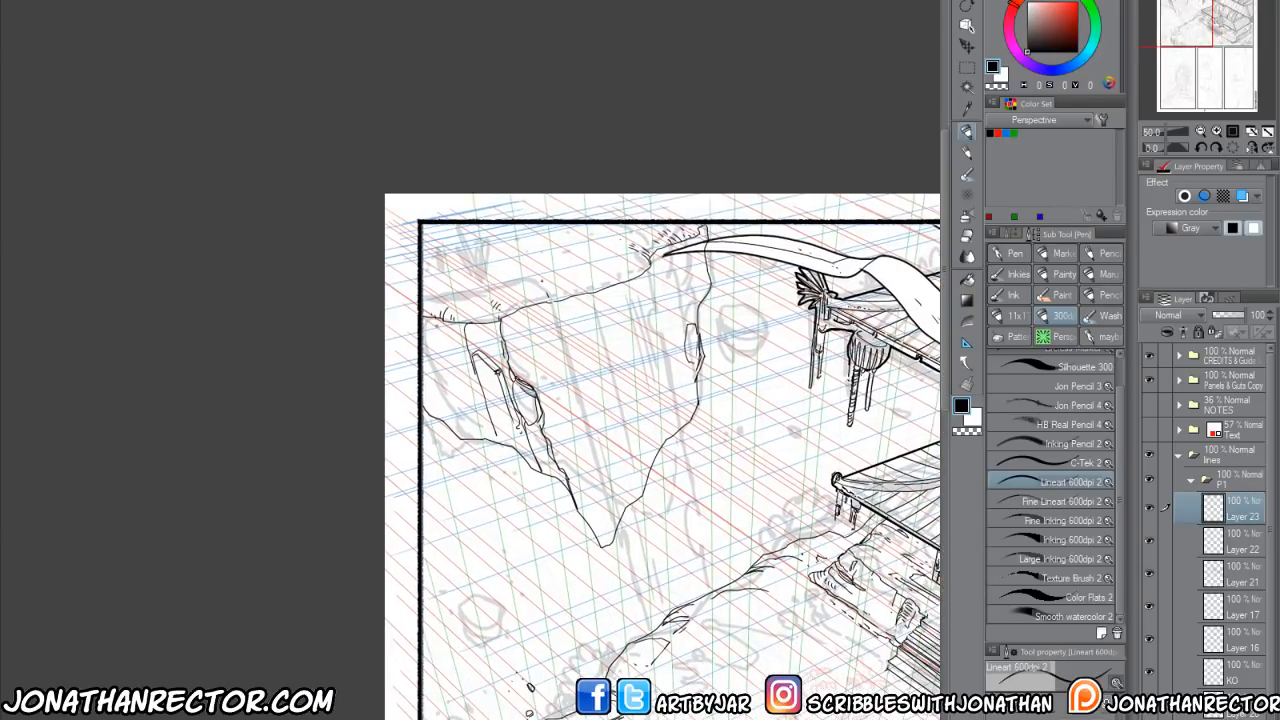
mouse_move(437, 321)
left_mouse_down()
mouse_move(498, 443)
mouse_move(433, 384)
left_mouse_up()
mouse_move(547, 306)
left_mouse_down()
mouse_move(599, 501)
mouse_move(596, 538)
left_mouse_up()
mouse_move(610, 450)
left_mouse_down()
mouse_move(602, 490)
mouse_move(622, 510)
left_mouse_up()
left_click_drag(620, 428, 619, 476)
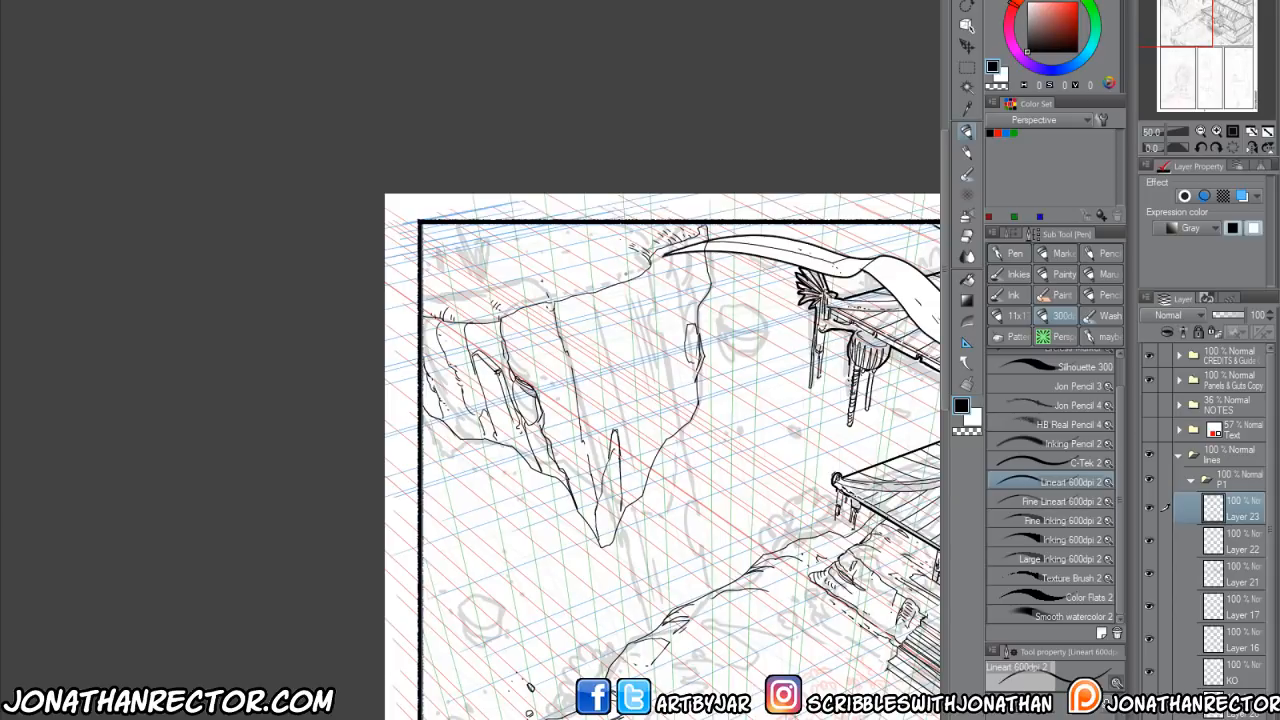
Ink long vertical cracks and rock facets along the upper right side of the floating rock.
left_click_drag(647, 264, 664, 440)
left_click_drag(653, 313, 658, 335)
left_click_drag(701, 234, 697, 302)
mouse_move(700, 258)
left_mouse_down()
mouse_move(701, 308)
mouse_move(708, 300)
mouse_move(677, 344)
mouse_move(690, 406)
left_mouse_up()
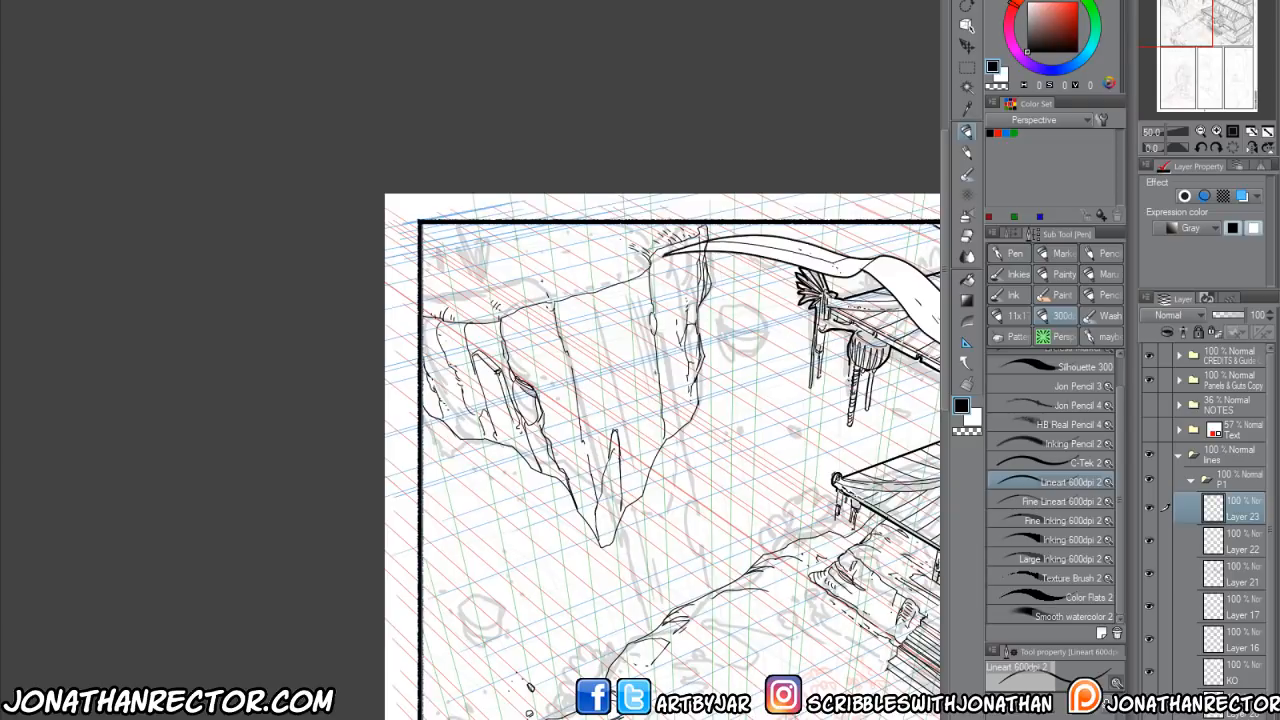
Add short crevice strokes to the lower right face of the floating rock, running toward its tip.
mouse_move(658, 368)
left_mouse_down()
mouse_move(649, 450)
mouse_move(663, 452)
left_mouse_up()
left_click_drag(640, 497, 649, 347)
left_click_drag(633, 431, 643, 399)
mouse_move(630, 488)
left_mouse_down()
mouse_move(641, 476)
mouse_move(627, 456)
left_mouse_up()
left_click_drag(615, 434, 615, 412)
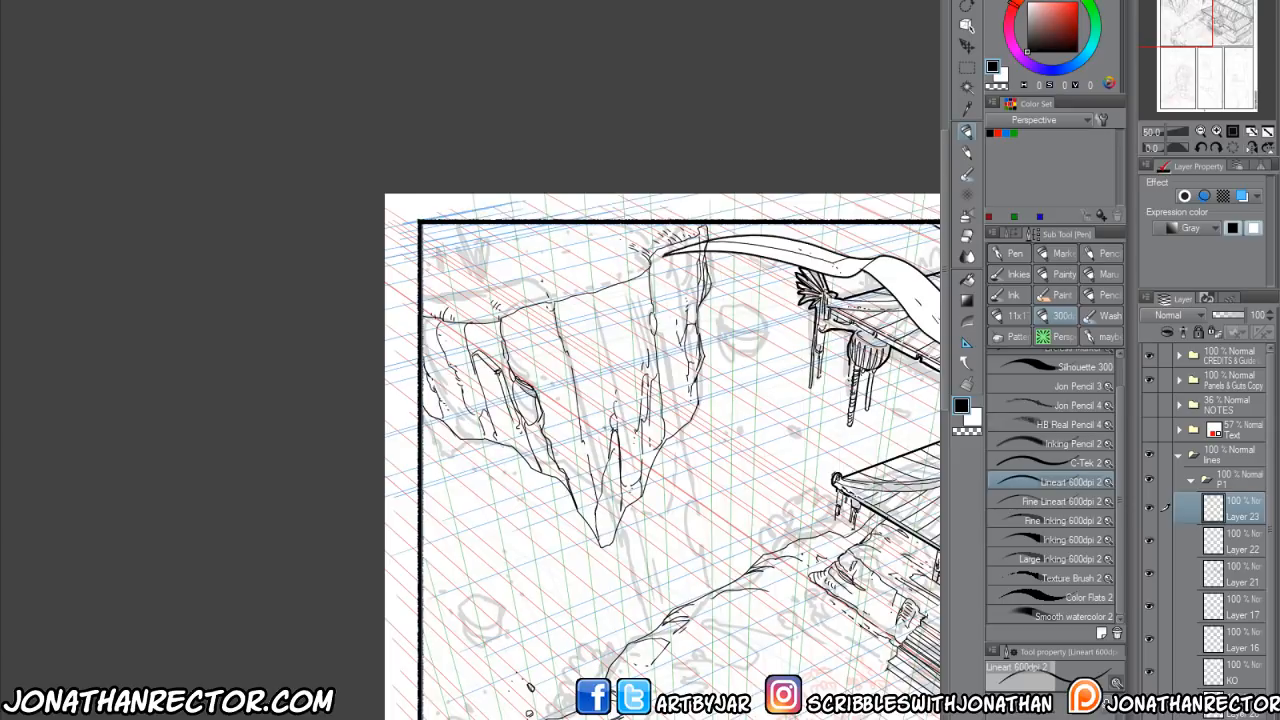
Ink a rounded crevice and small texture marks on the middle and left faces of the floating rock.
mouse_move(582, 452)
left_mouse_down()
mouse_move(590, 434)
mouse_move(596, 479)
left_mouse_up()
mouse_move(575, 368)
left_mouse_down()
mouse_move(594, 352)
mouse_move(598, 391)
left_mouse_up()
left_click_drag(514, 425, 524, 445)
mouse_move(501, 371)
left_mouse_down()
mouse_move(496, 327)
mouse_move(470, 363)
mouse_move(476, 379)
mouse_move(455, 383)
left_mouse_up()
left_click_drag(589, 293, 591, 318)
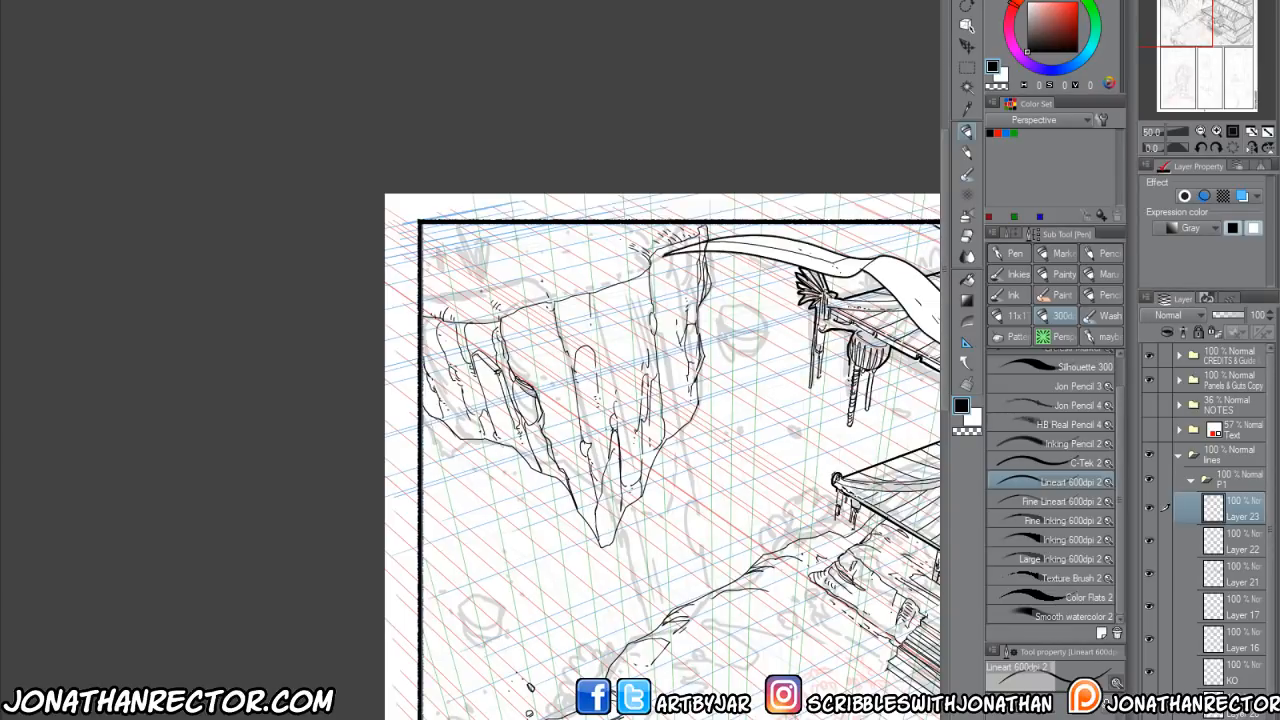
Ink a spiky grass tuft at the left of the floating rock's upper surface and scatter smaller blades along it.
left_click_drag(482, 291, 487, 257)
mouse_move(487, 259)
left_mouse_down()
mouse_move(483, 290)
mouse_move(482, 241)
mouse_move(482, 288)
left_mouse_up()
mouse_move(482, 290)
left_mouse_down()
mouse_move(445, 237)
mouse_move(478, 282)
mouse_move(436, 257)
left_mouse_up()
mouse_move(436, 257)
left_mouse_down()
mouse_move(488, 284)
mouse_move(495, 257)
mouse_move(453, 283)
left_mouse_up()
left_click_drag(462, 291, 433, 269)
left_click_drag(439, 277, 427, 237)
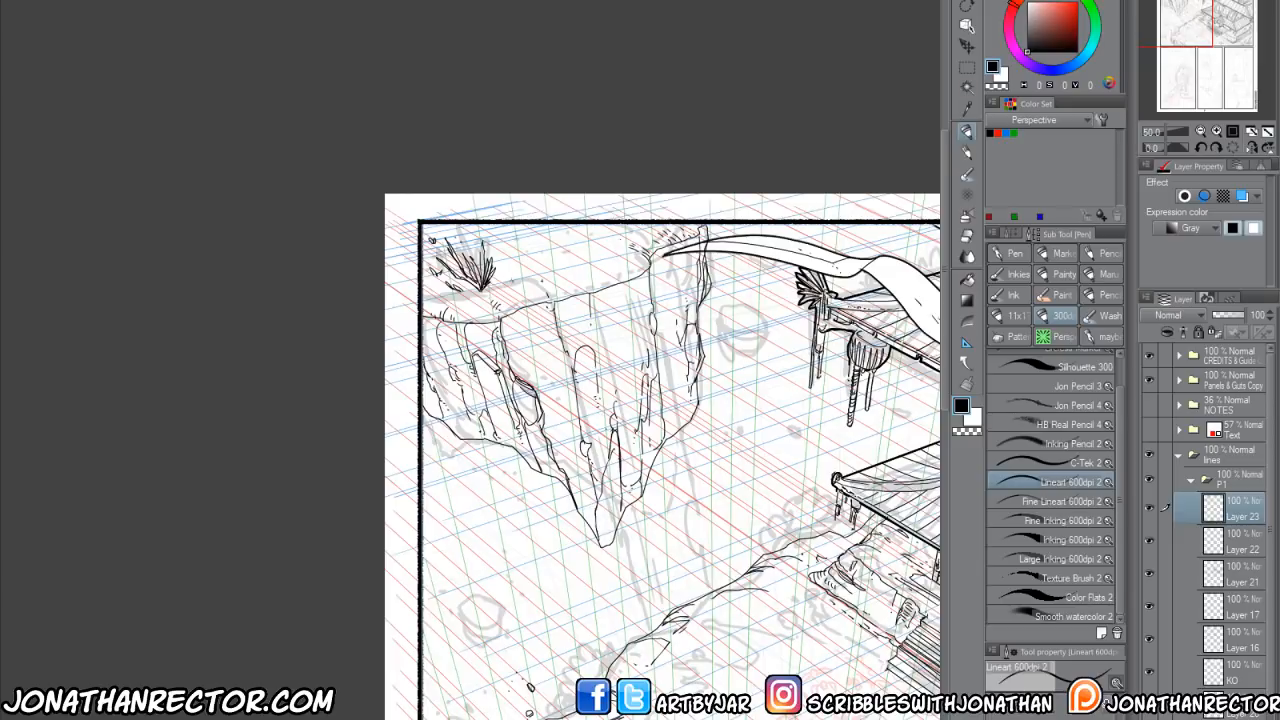
left_click_drag(510, 282, 511, 271)
mouse_move(572, 258)
left_mouse_down()
mouse_move(561, 243)
mouse_move(578, 229)
left_mouse_up()
left_click_drag(569, 253, 577, 243)
left_click_drag(608, 500, 216, 362)
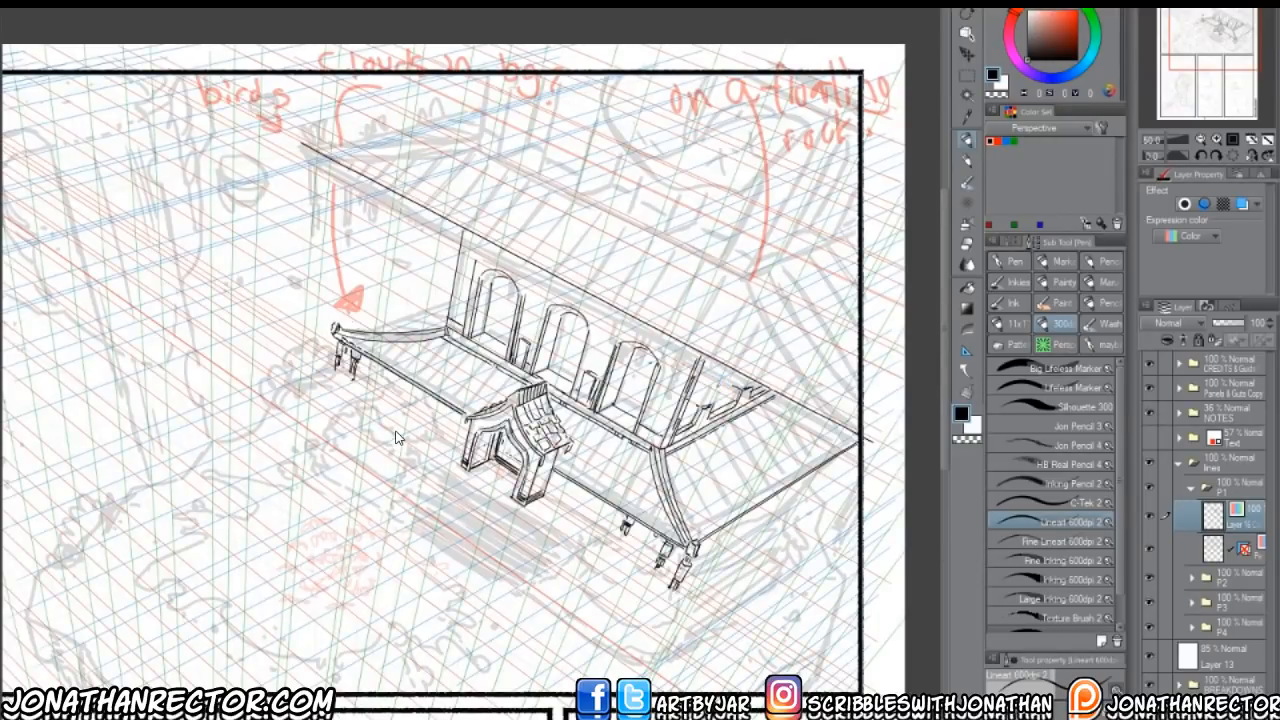
Ink chipped edge details and a hanging strand beneath the temple's long roof line, alternating between pen and eraser.
key("e")
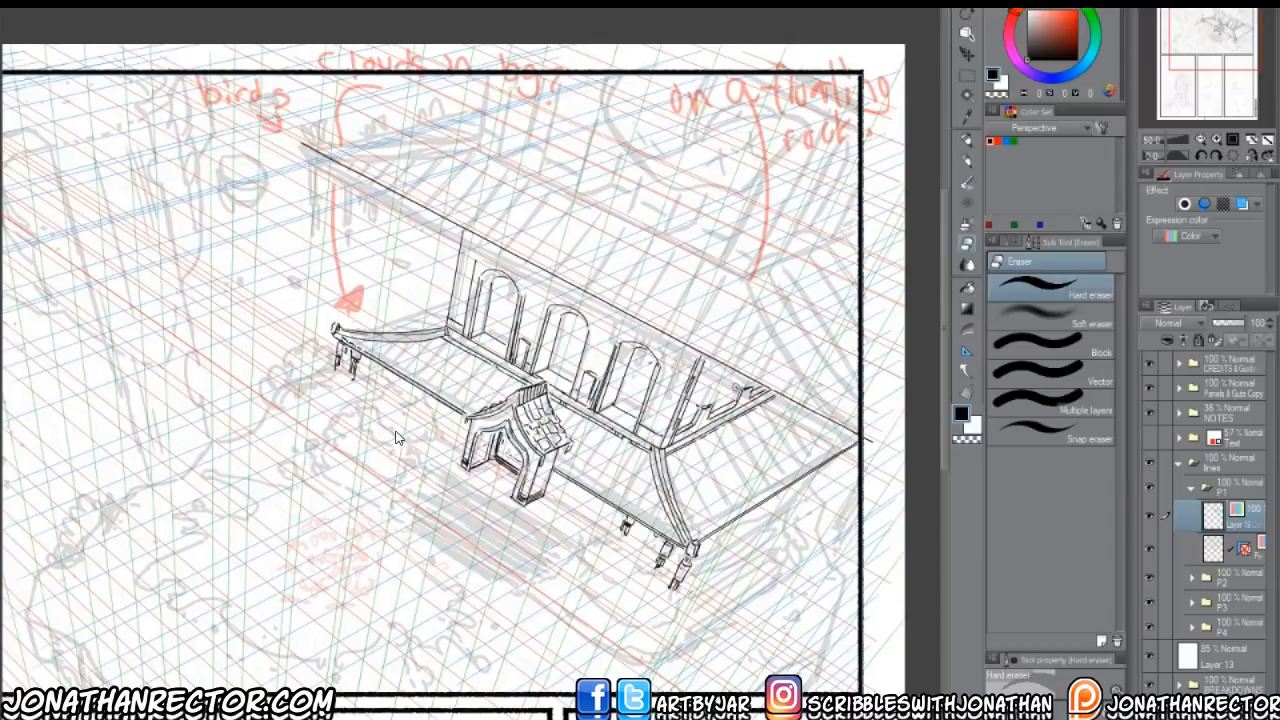
key("p")
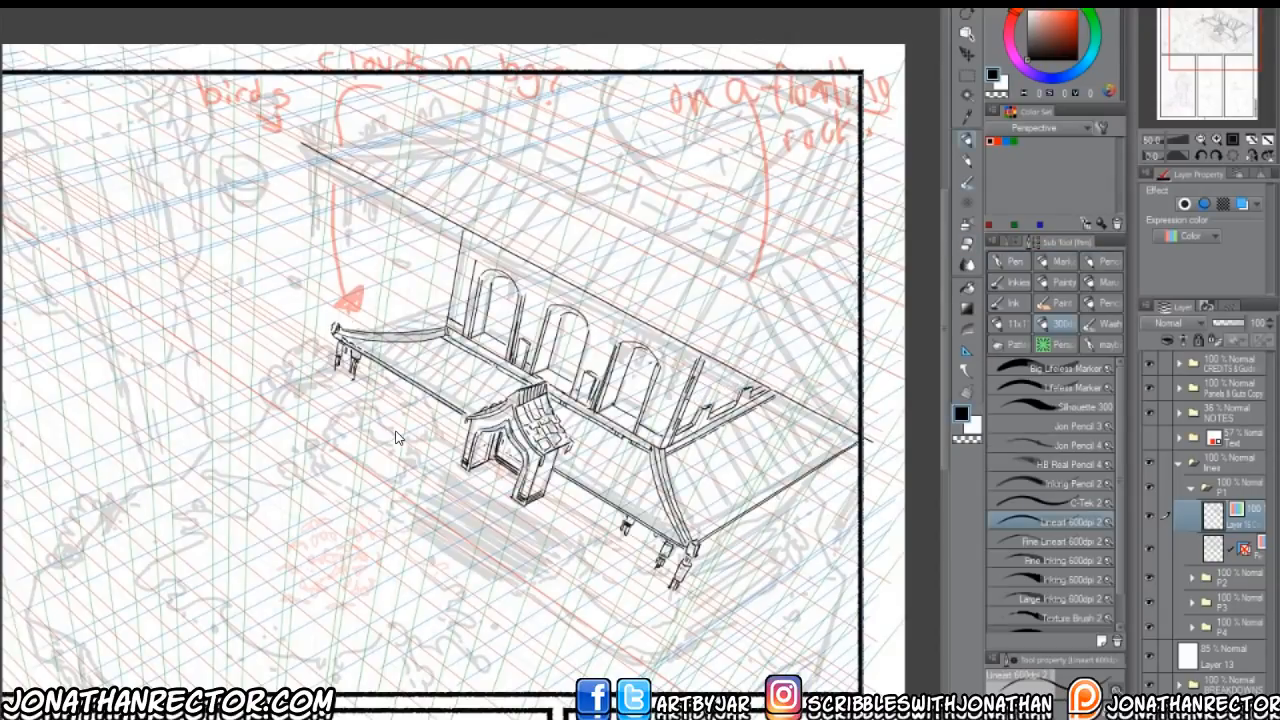
key("e")
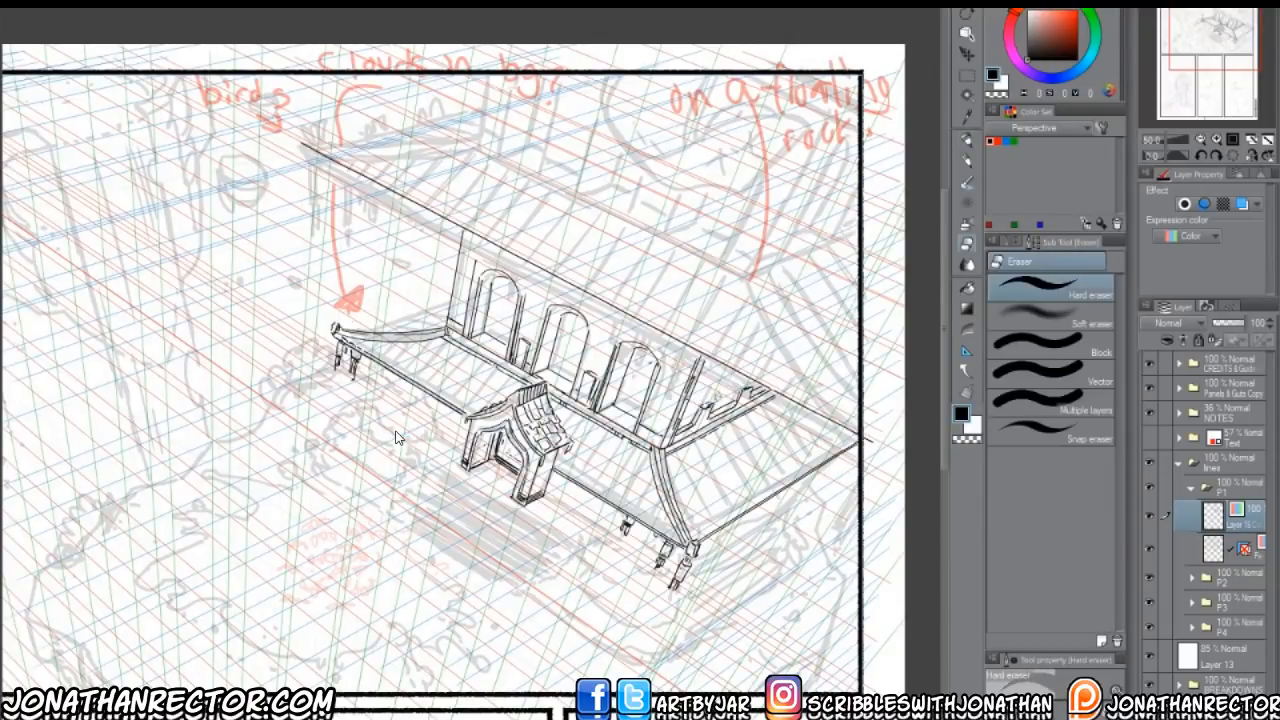
key("p")
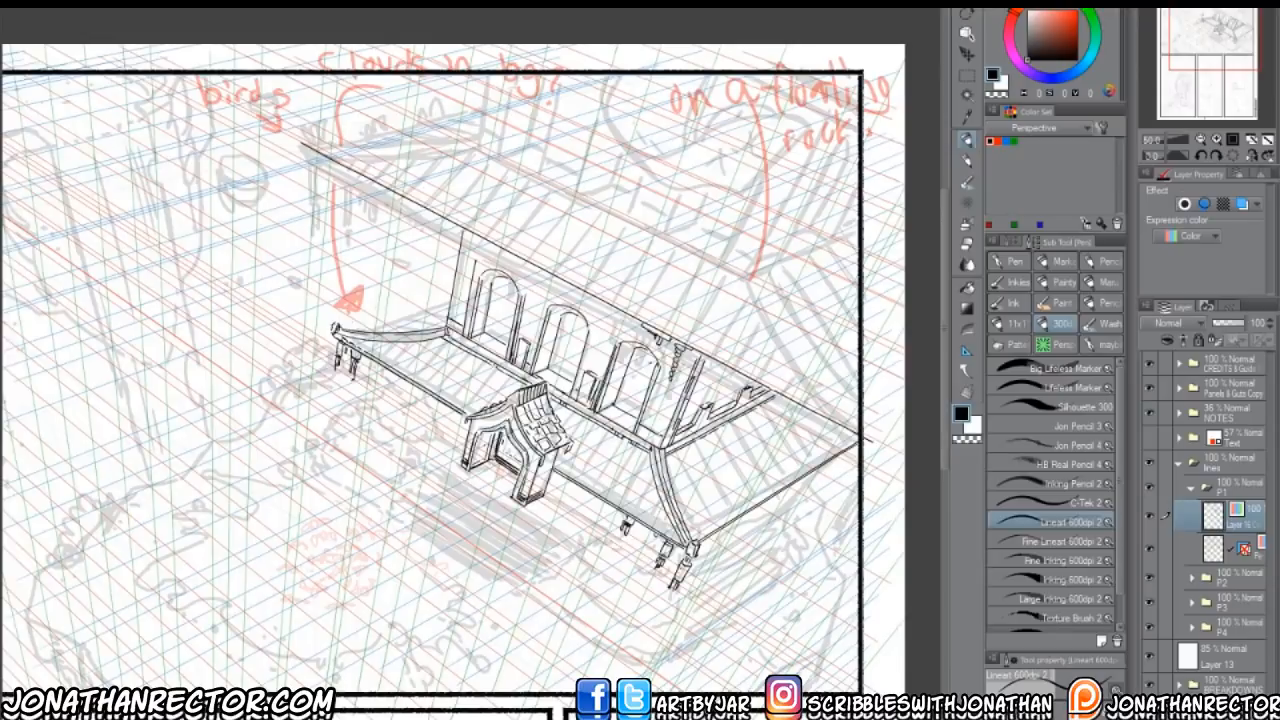
Switch to the reference board and examine the character references, focusing on the Peece character sheet.
left_click_drag(1279, 110, 754, 379)
scroll(748, 366, "down", 3)
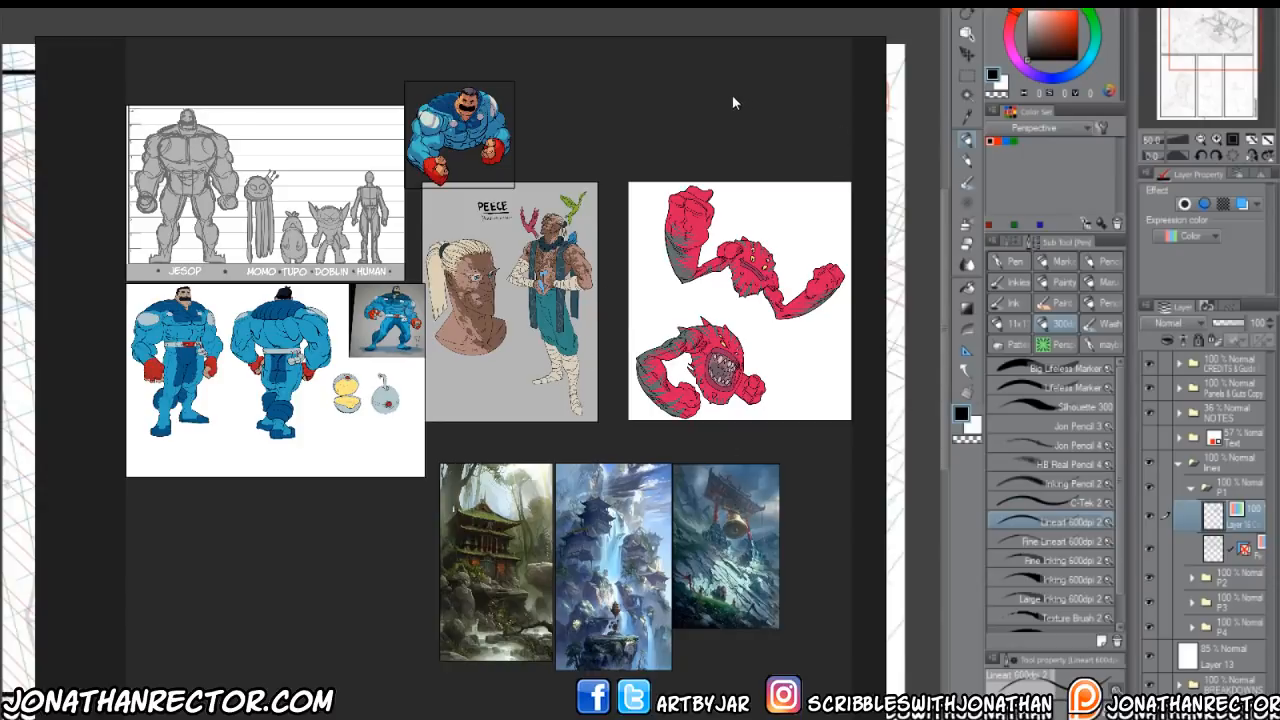
left_click_drag(732, 94, 739, 66)
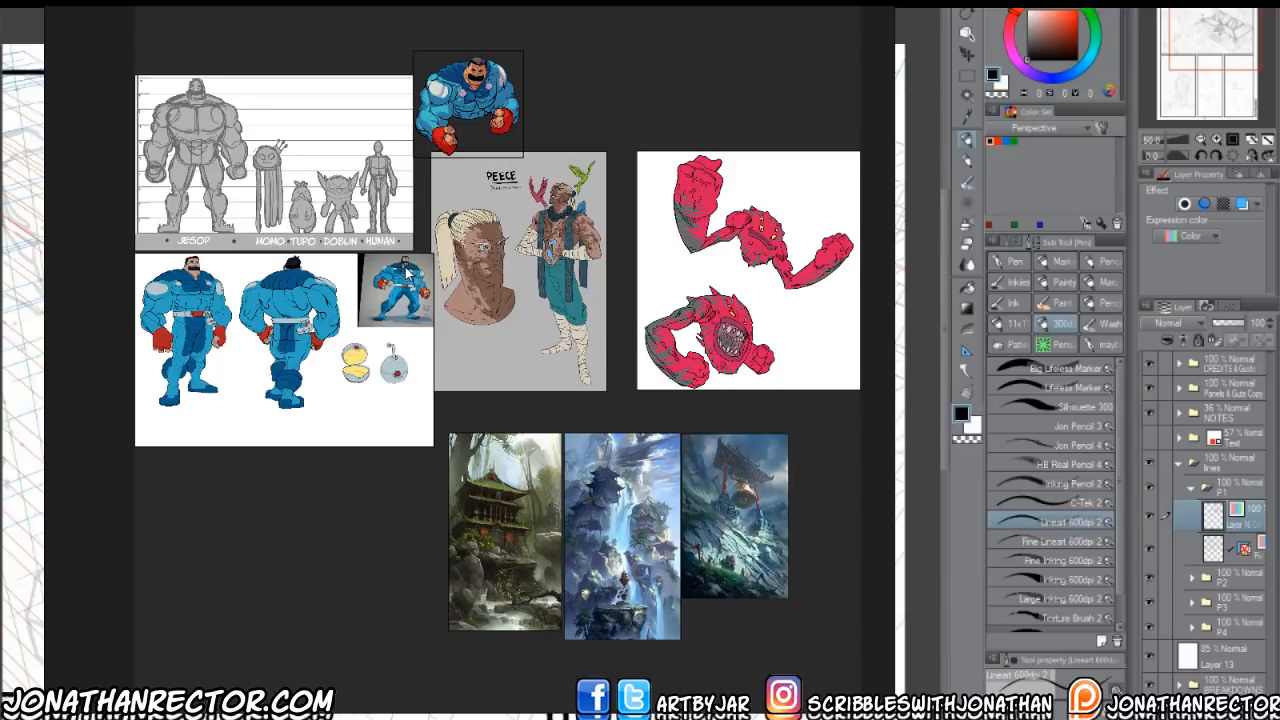
left_click_drag(423, 174, 383, 222)
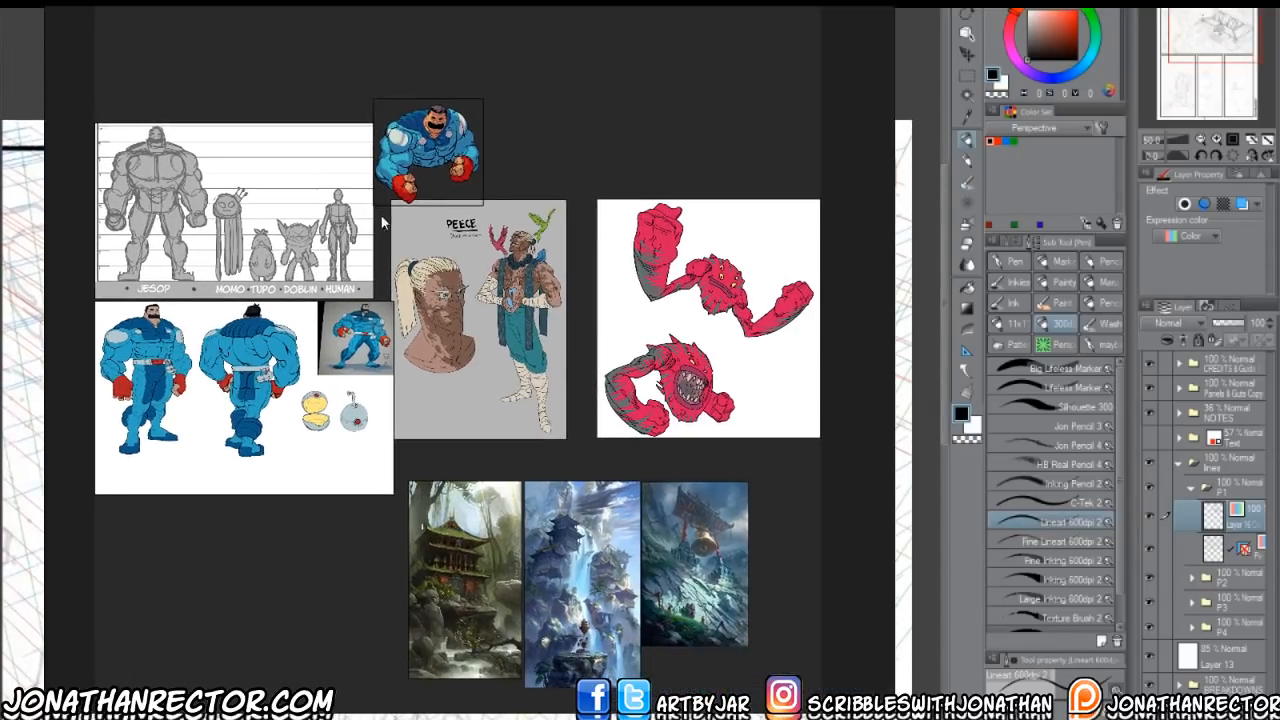
left_click(265, 222)
left_click(396, 134)
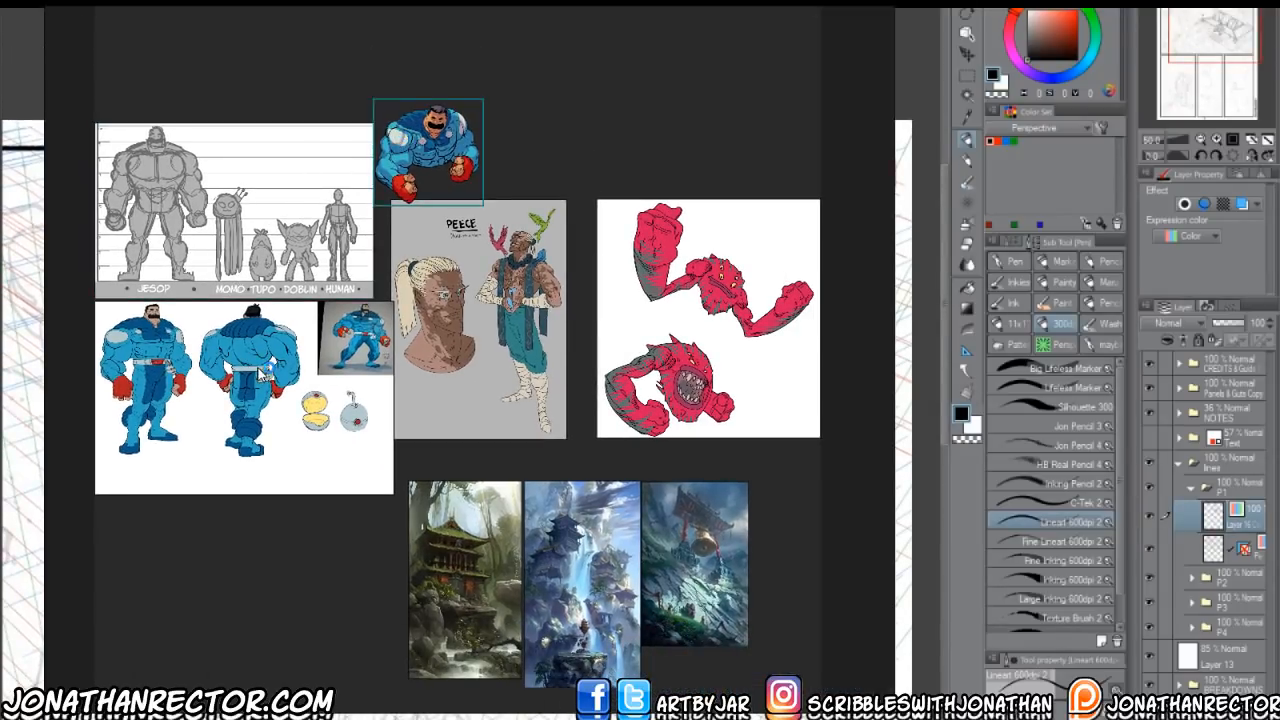
left_click(262, 373)
scroll(498, 279, "up", 5)
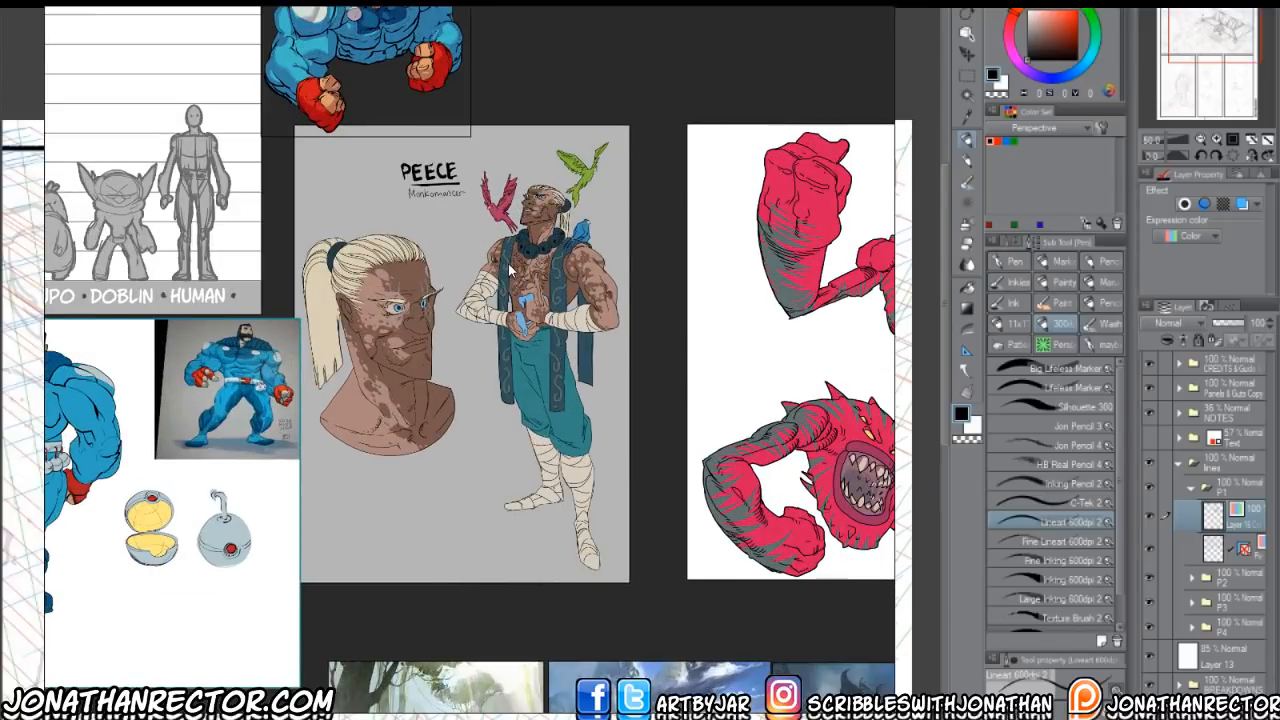
scroll(509, 270, "down", 5)
scroll(592, 252, "up", 7)
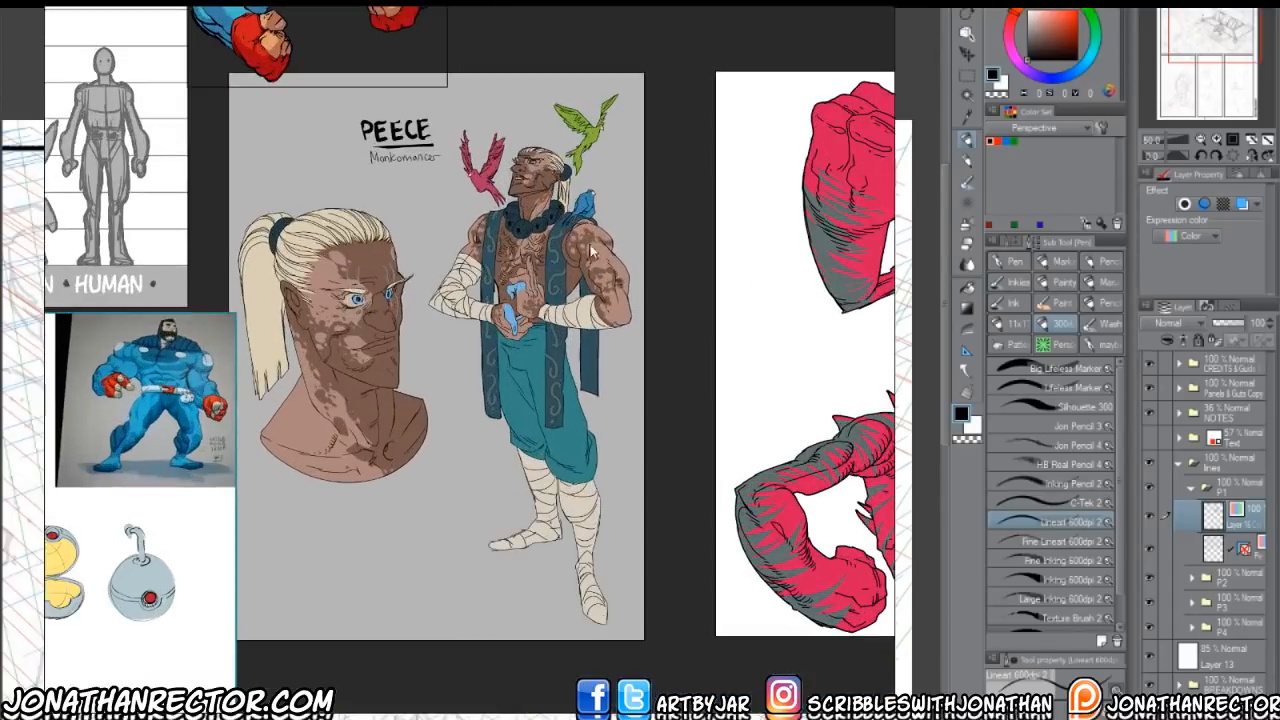
scroll(655, 185, "down", 2)
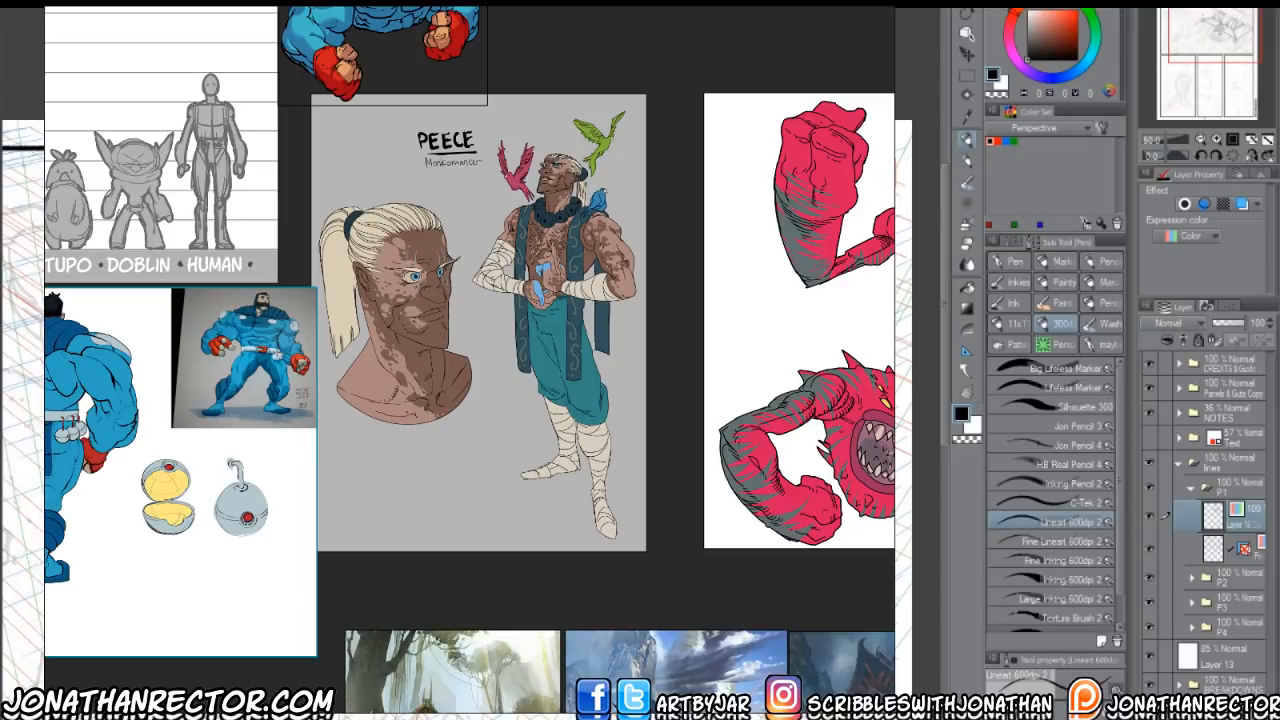
Add the full-figure Jesop King character image to the reference board and replace the Peece sheet with it.
left_click_drag(906, 457, 412, 266)
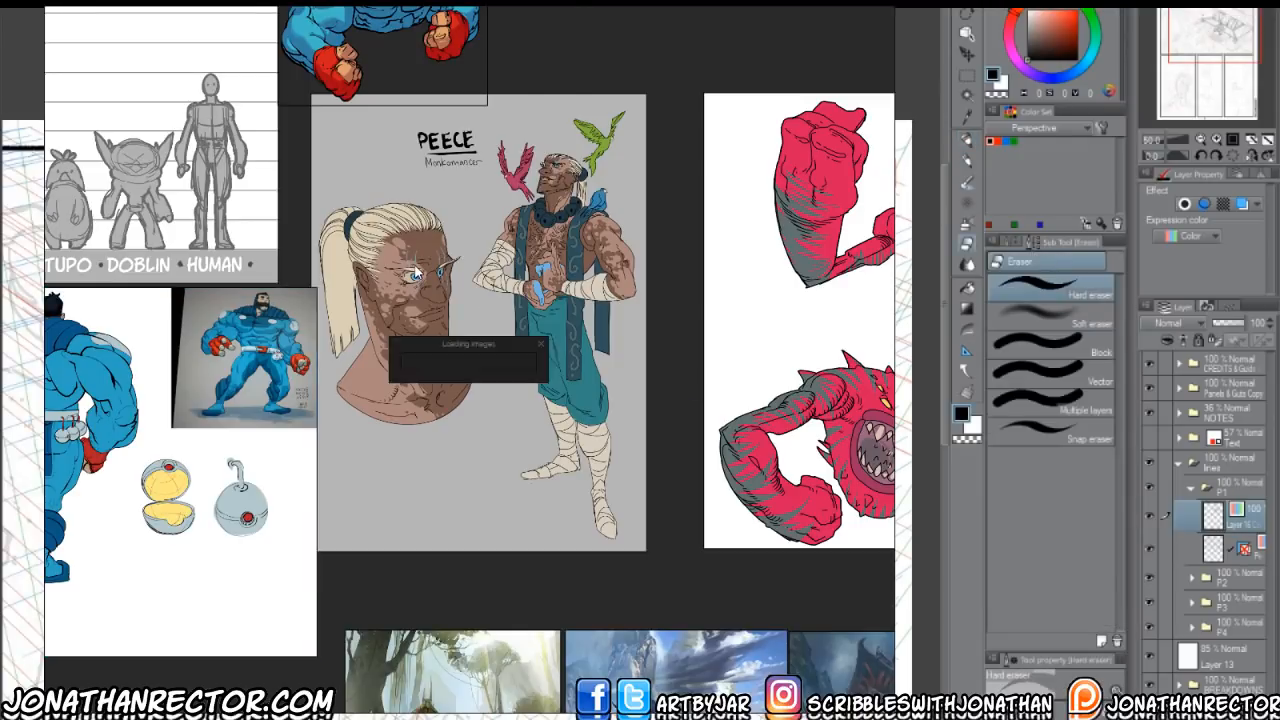
left_click_drag(518, 326, 983, 433)
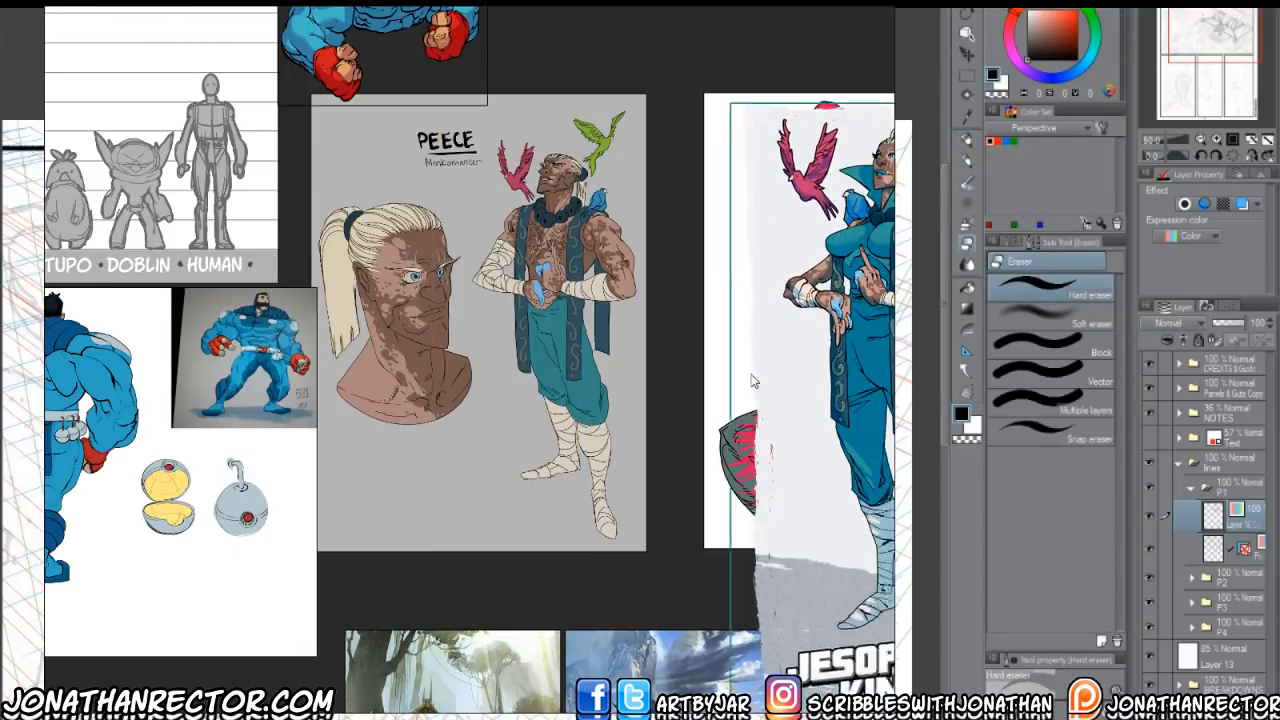
left_click(493, 345)
key("Delete")
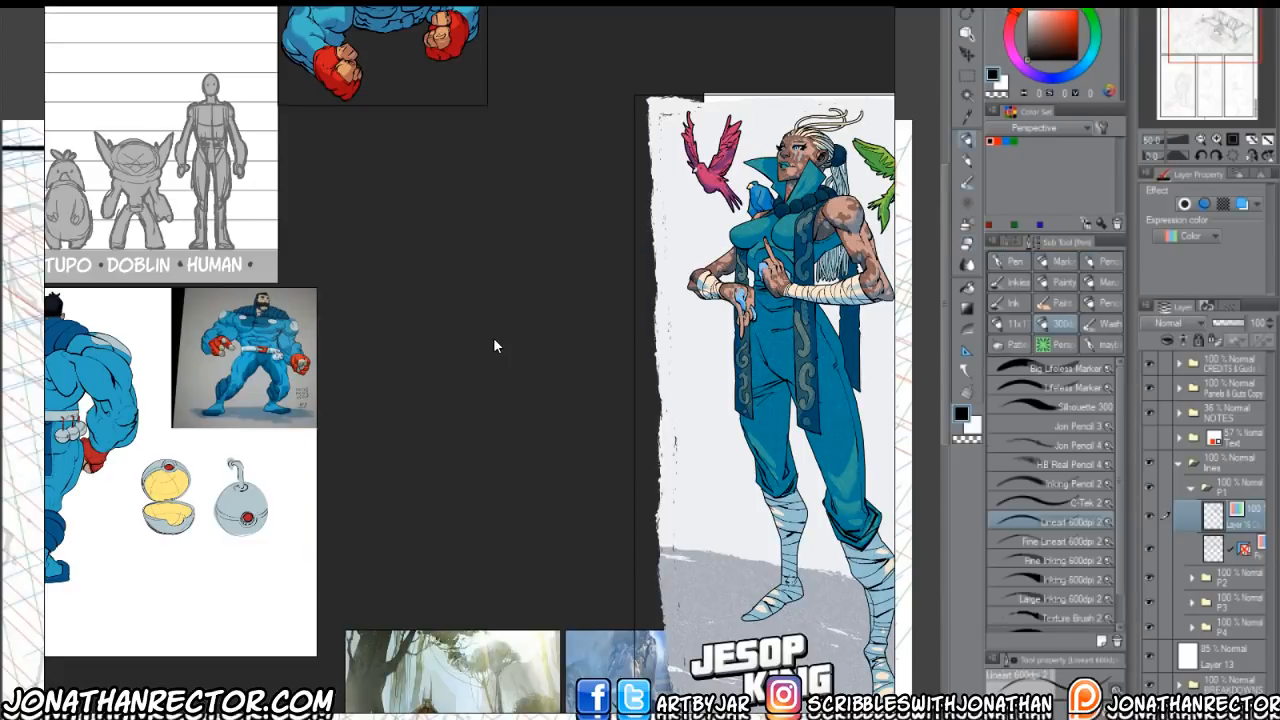
left_click_drag(815, 233, 464, 184)
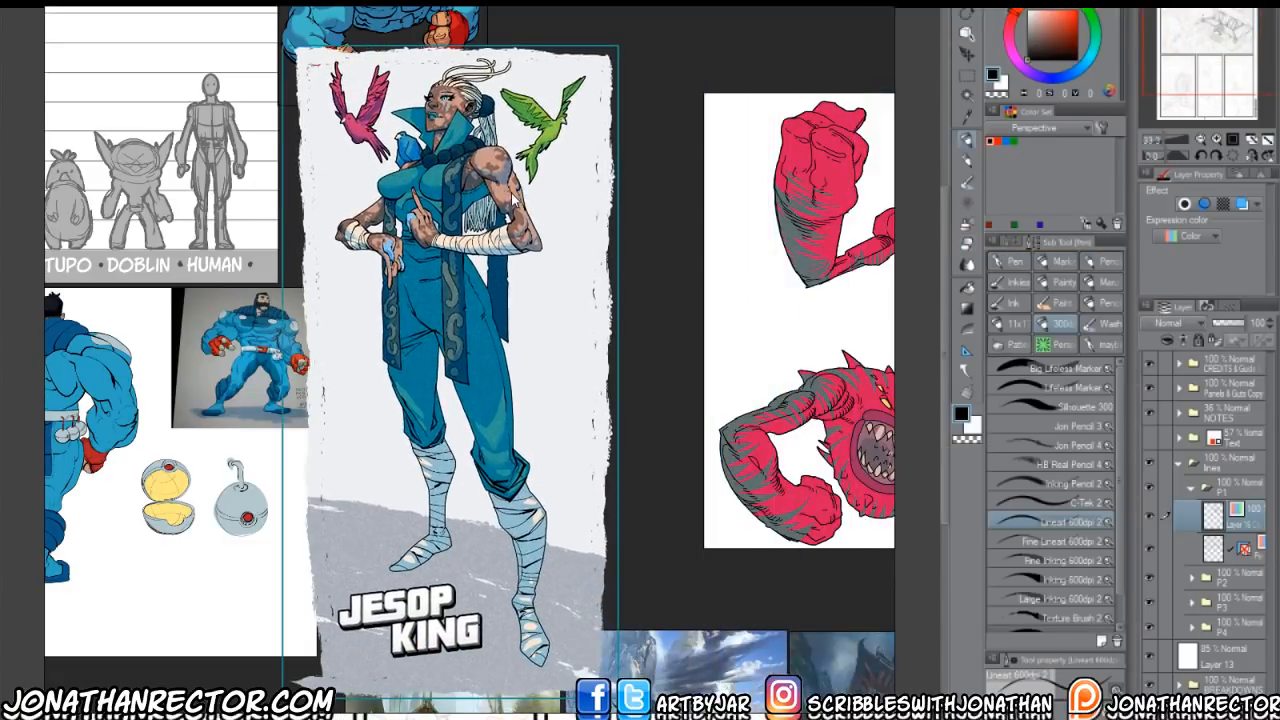
Shrink the Jesop King image and position it in the gap between the blue hero sheet and the red creature reference.
key("ctrl+plus")
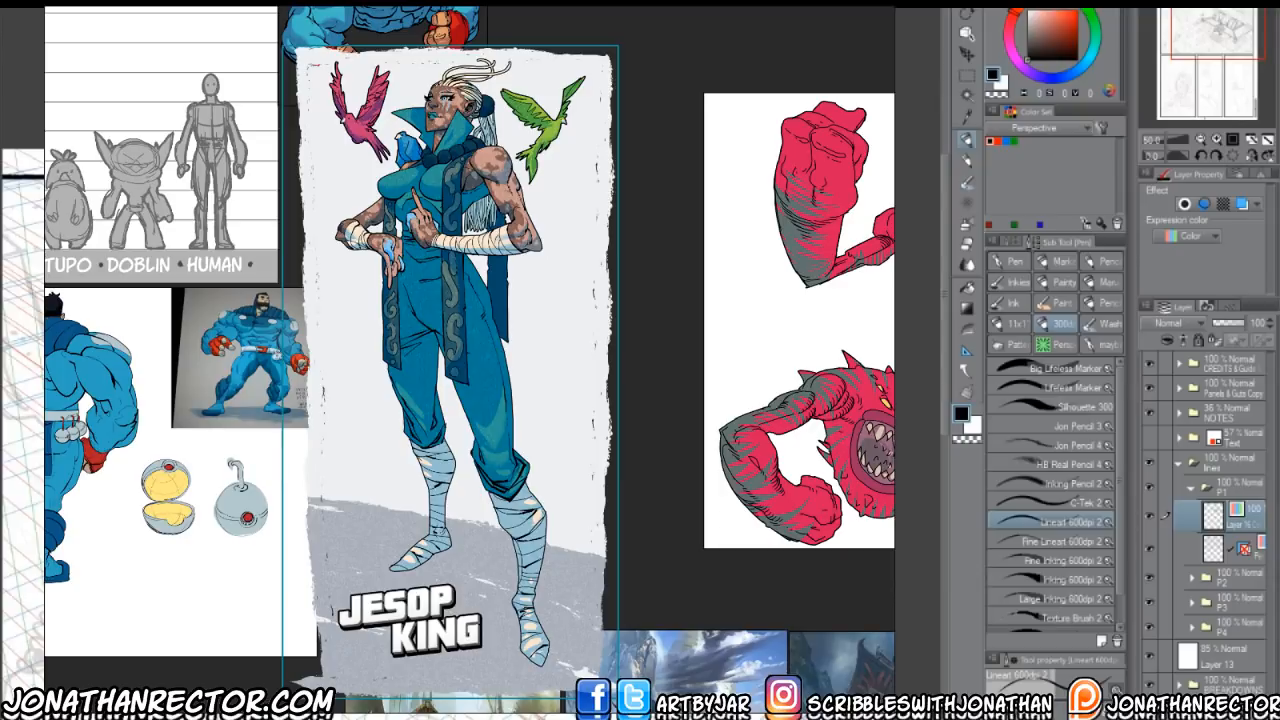
left_click_drag(612, 685, 569, 598)
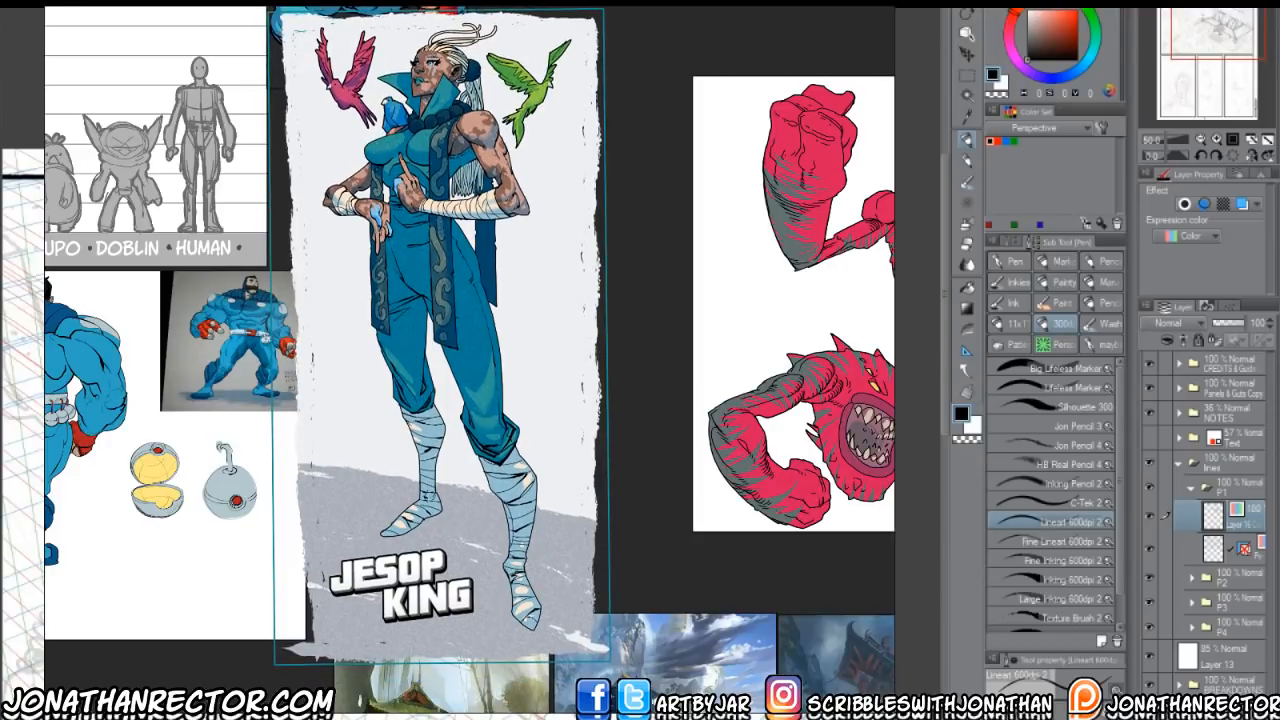
left_click_drag(579, 638, 616, 648)
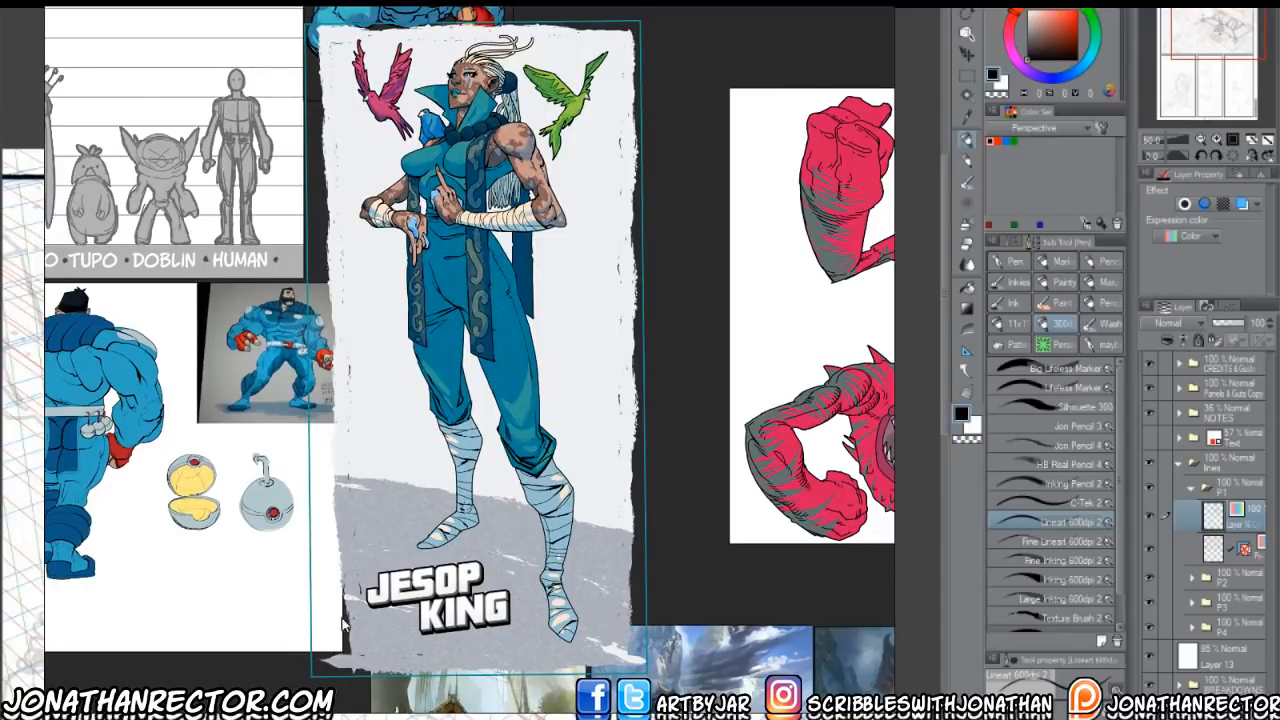
scroll(506, 618, "down", 2)
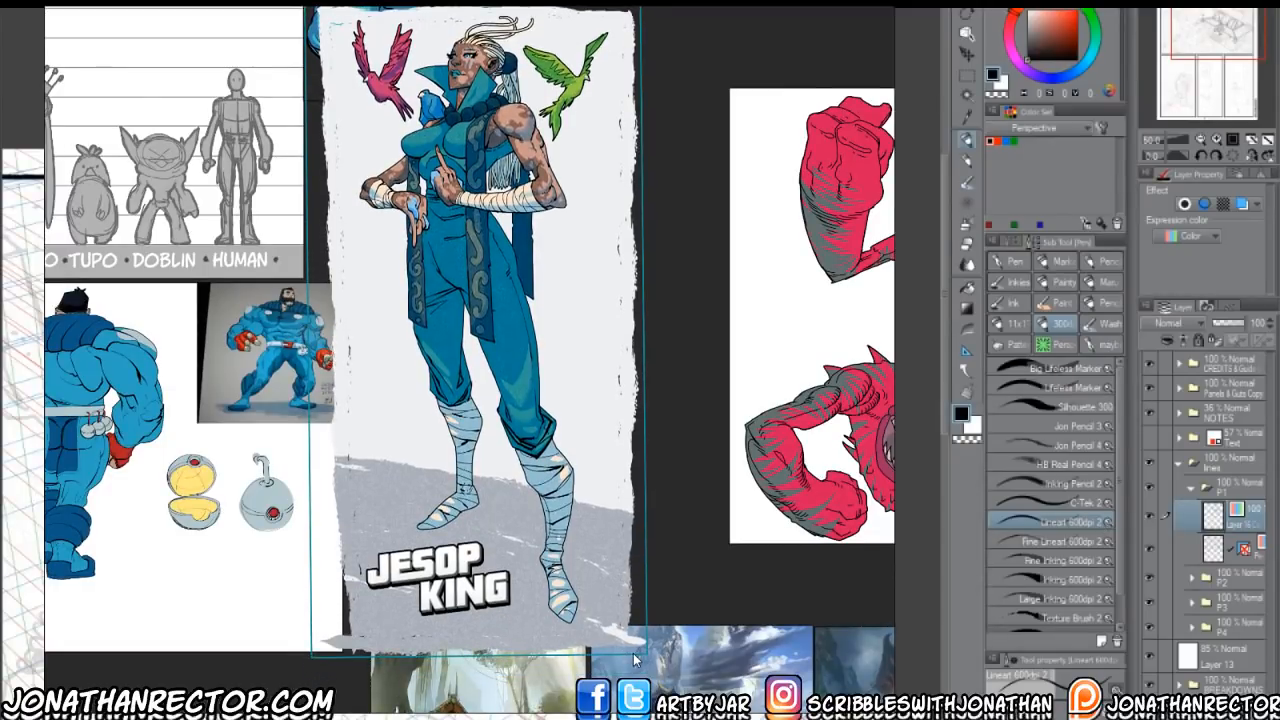
left_click_drag(631, 652, 600, 568)
left_click_drag(551, 468, 595, 472)
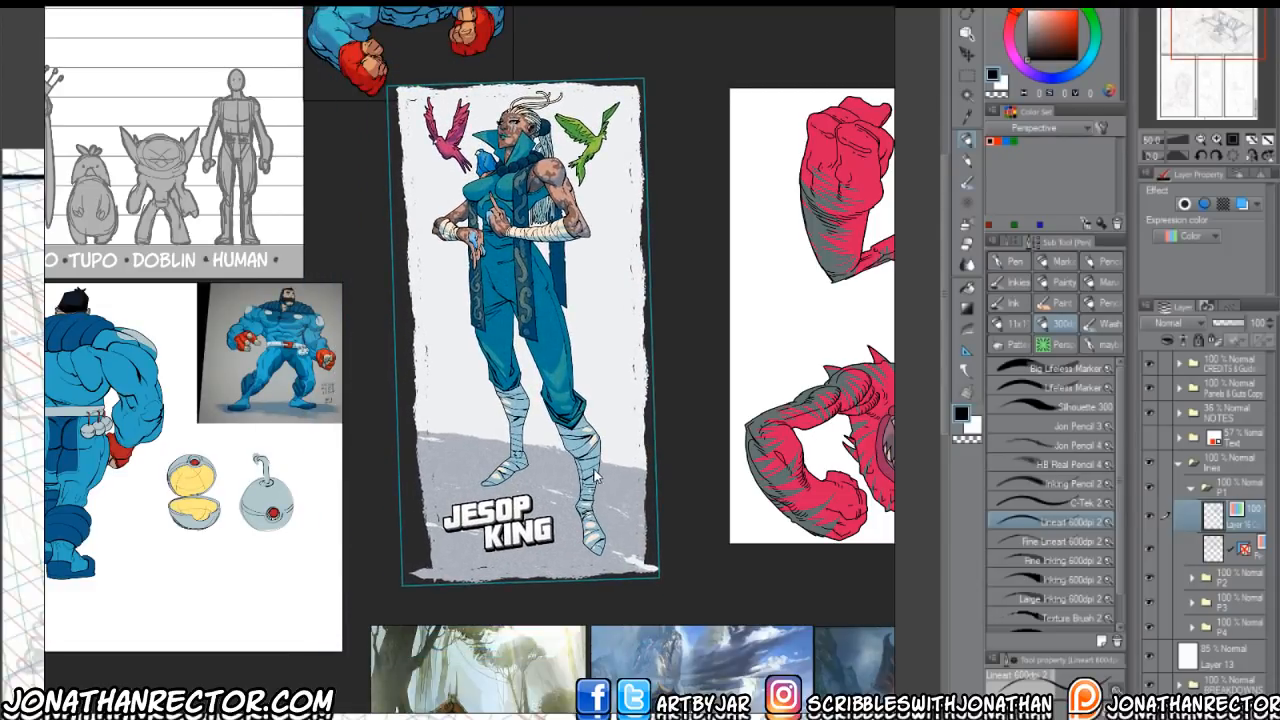
Save the updated reference board and bring its temple and mountain landscape paintings into view.
right_click(672, 444)
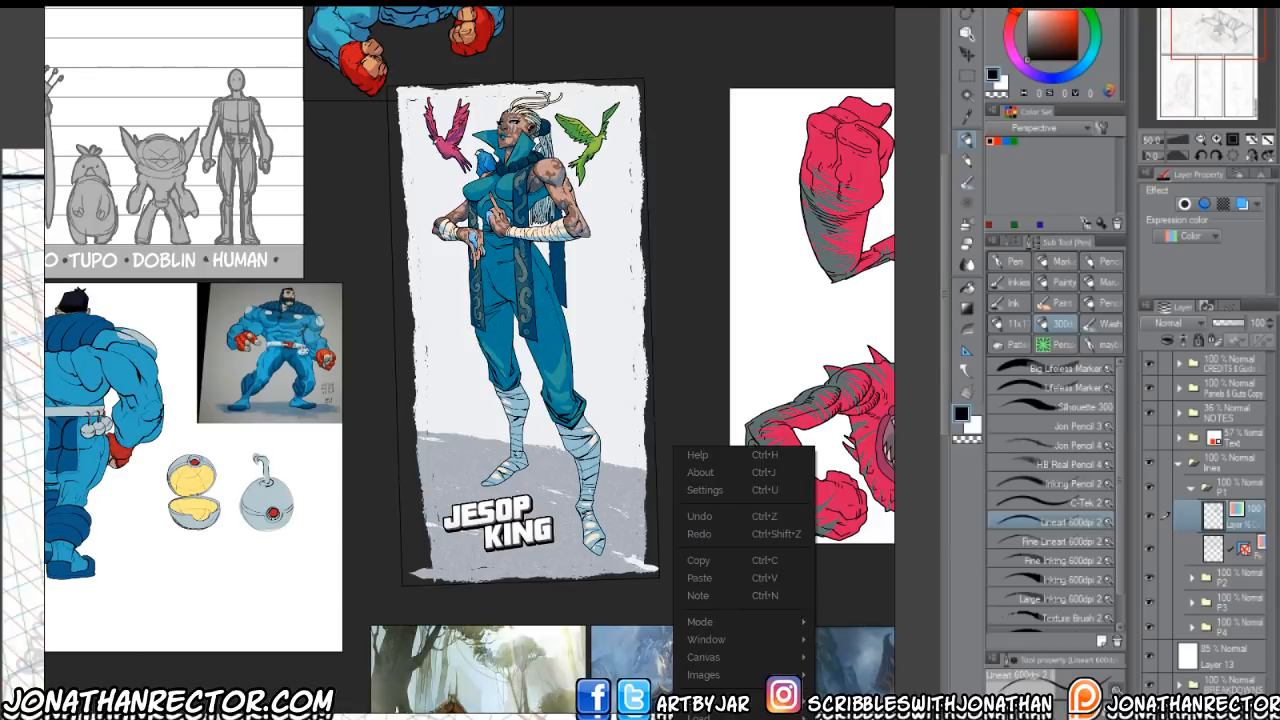
mouse_move(700, 718)
left_click(850, 705)
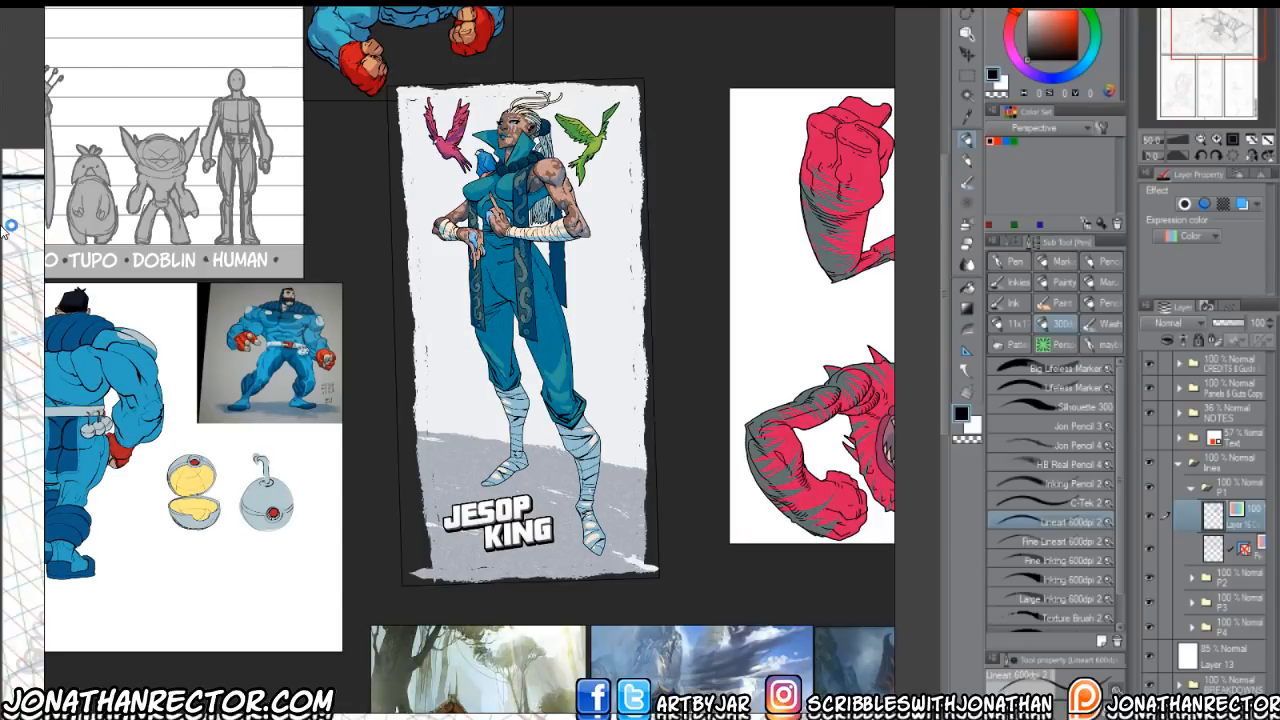
left_click_drag(626, 411, 377, 384)
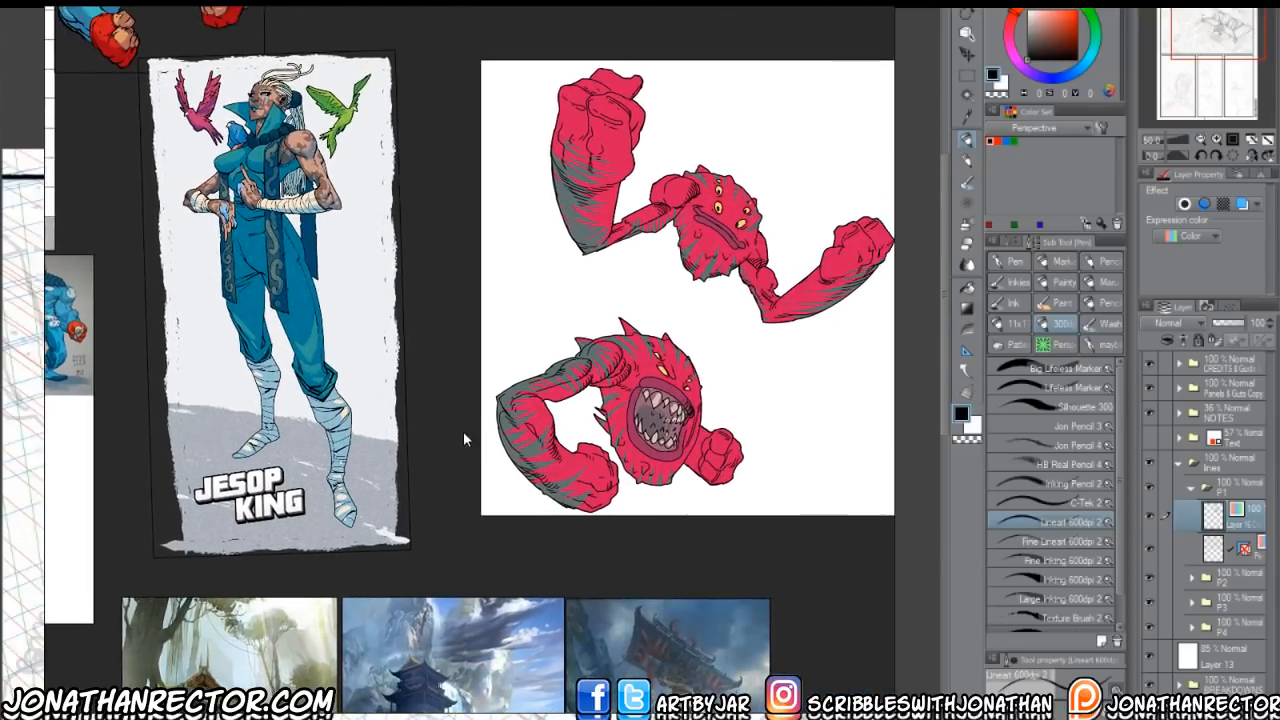
left_click_drag(463, 431, 550, 248)
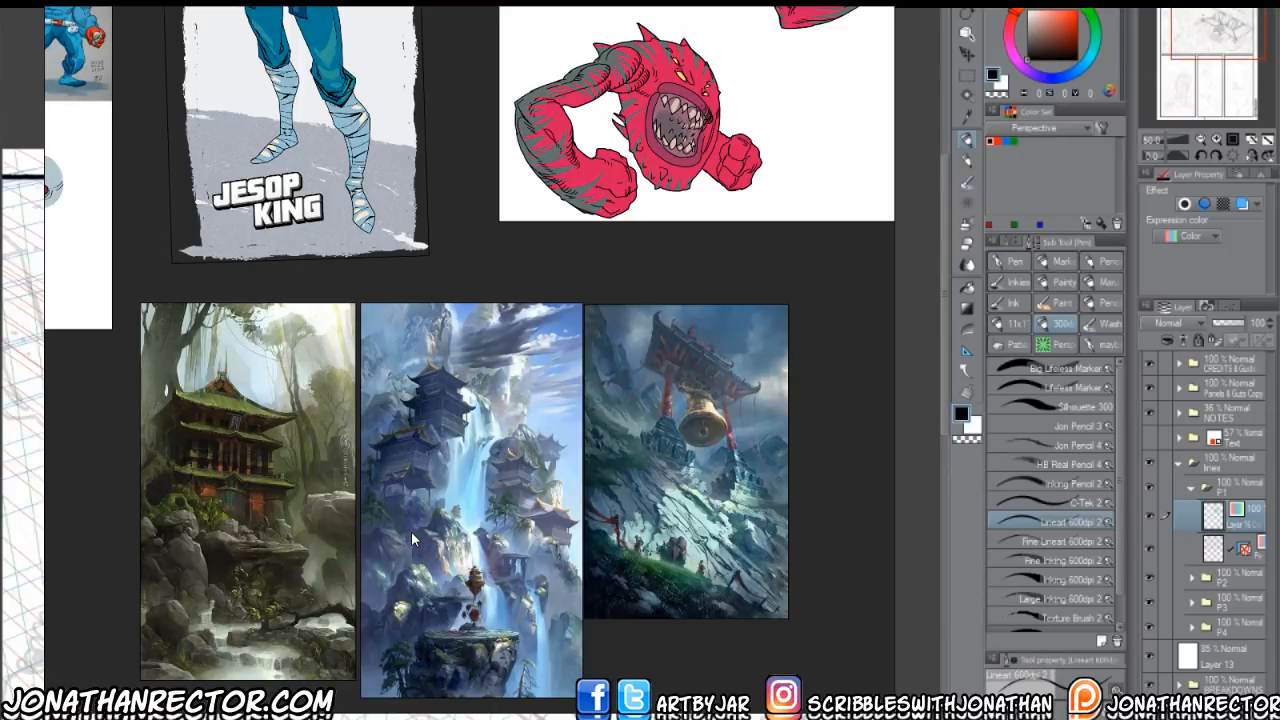
Continue inking the temple structure beside the landscape references, alternating between pen and eraser.
key("e")
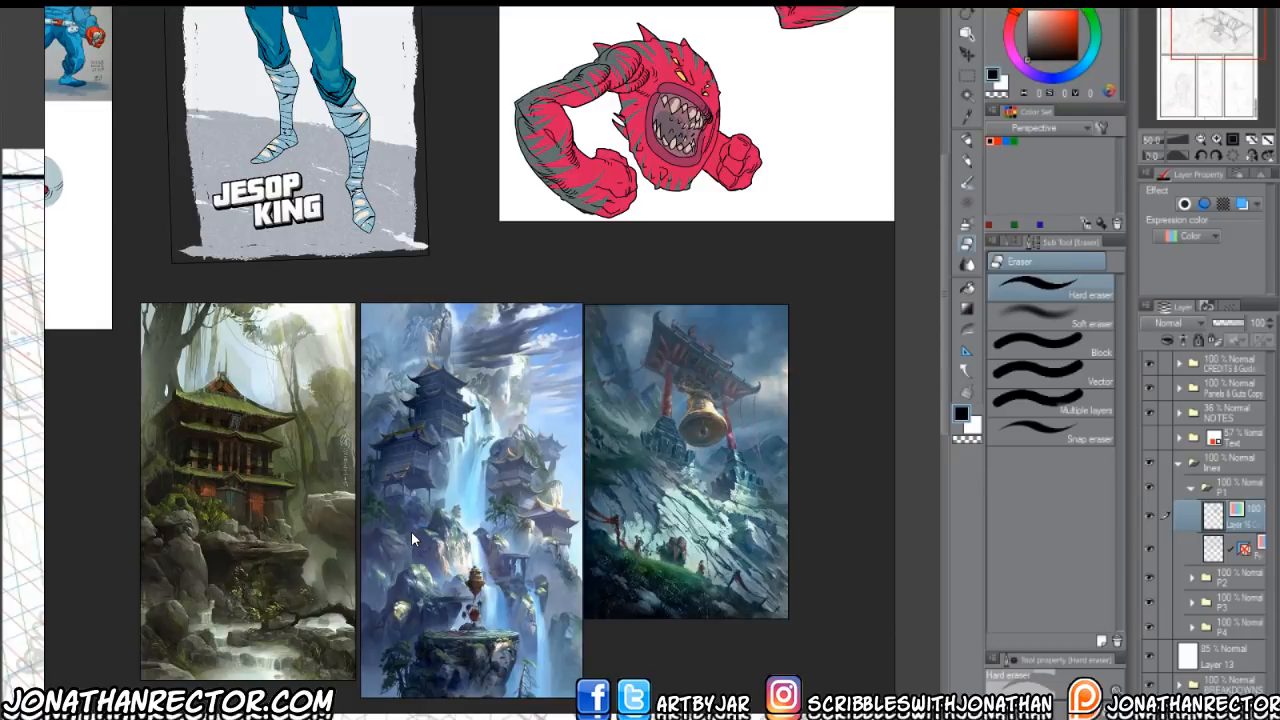
key("p")
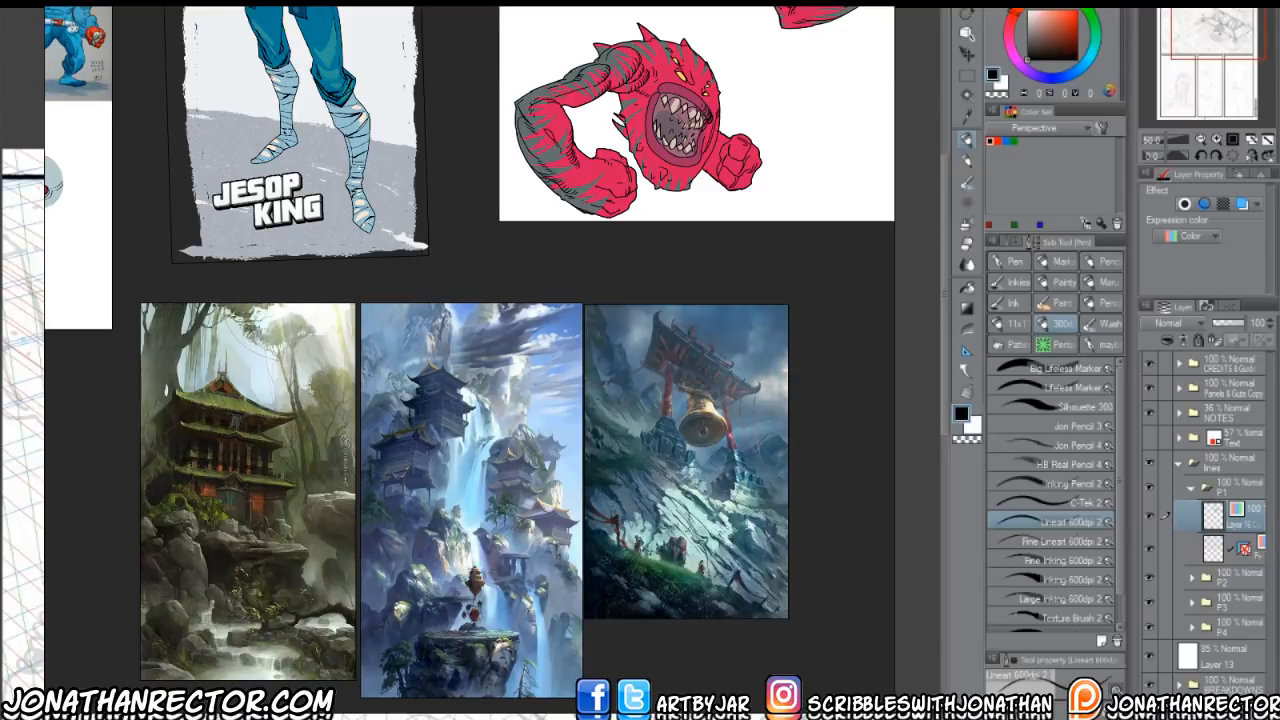
key("h")
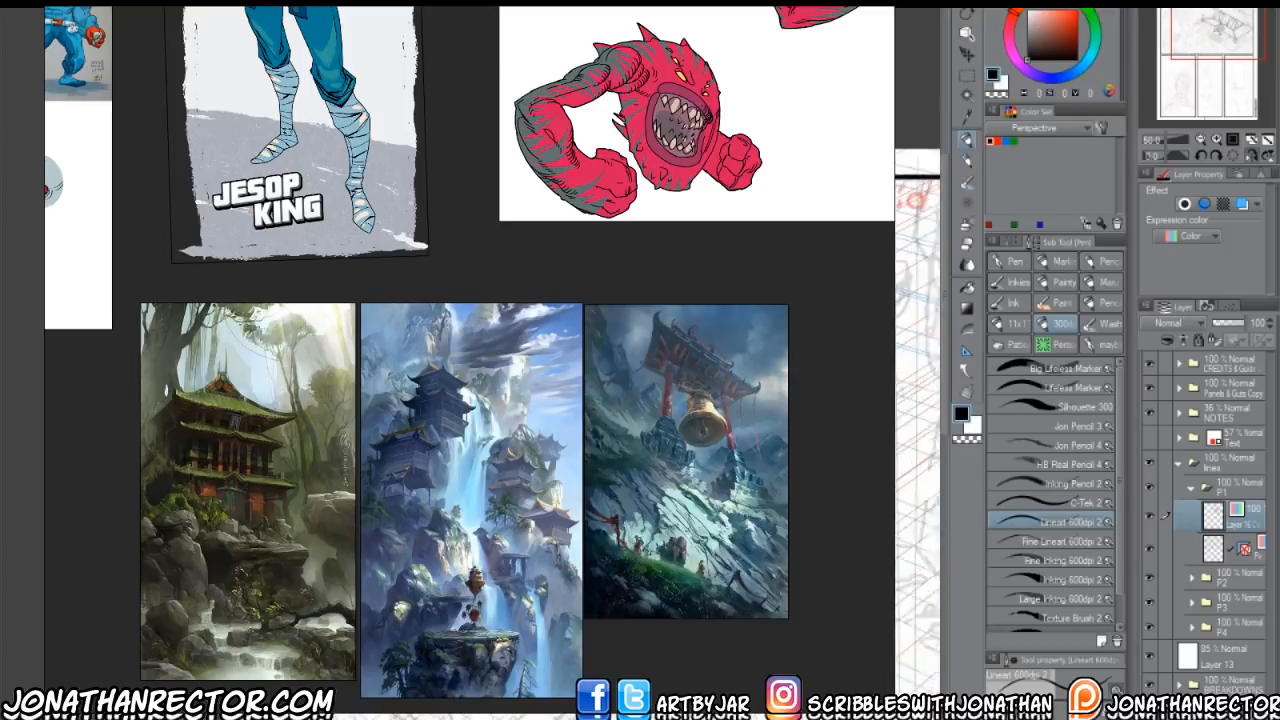
key("e")
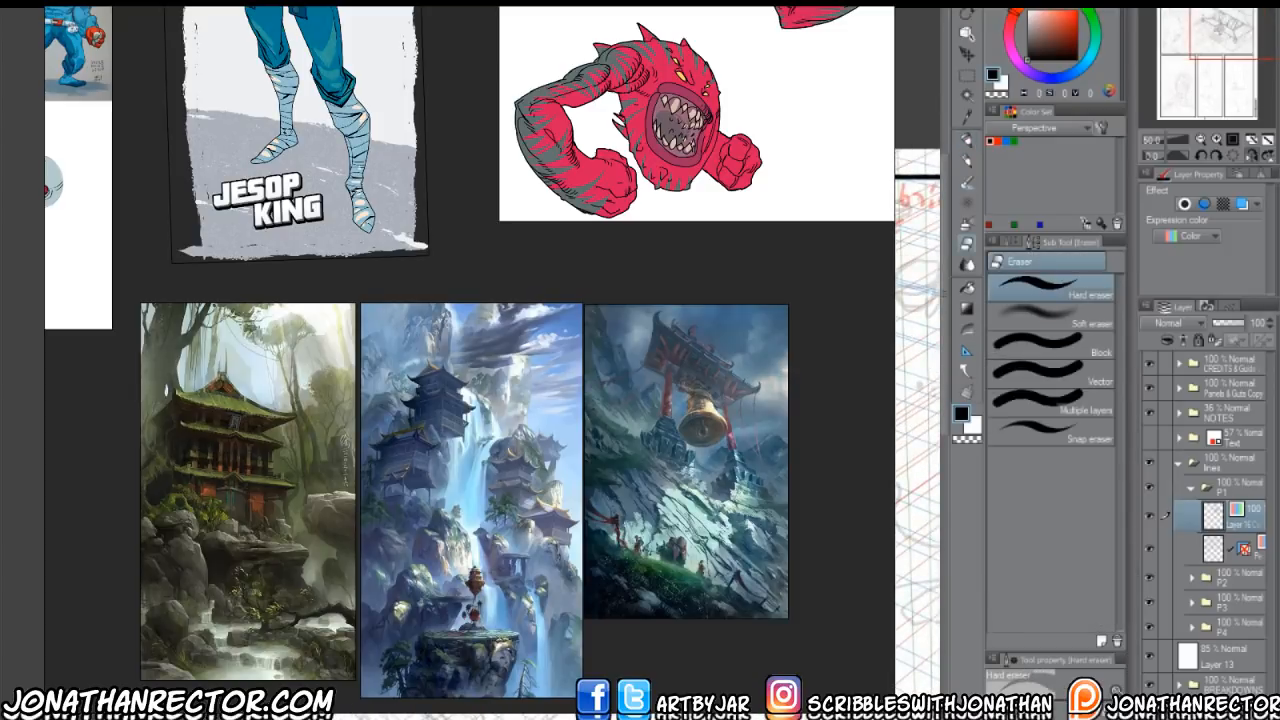
key("p")
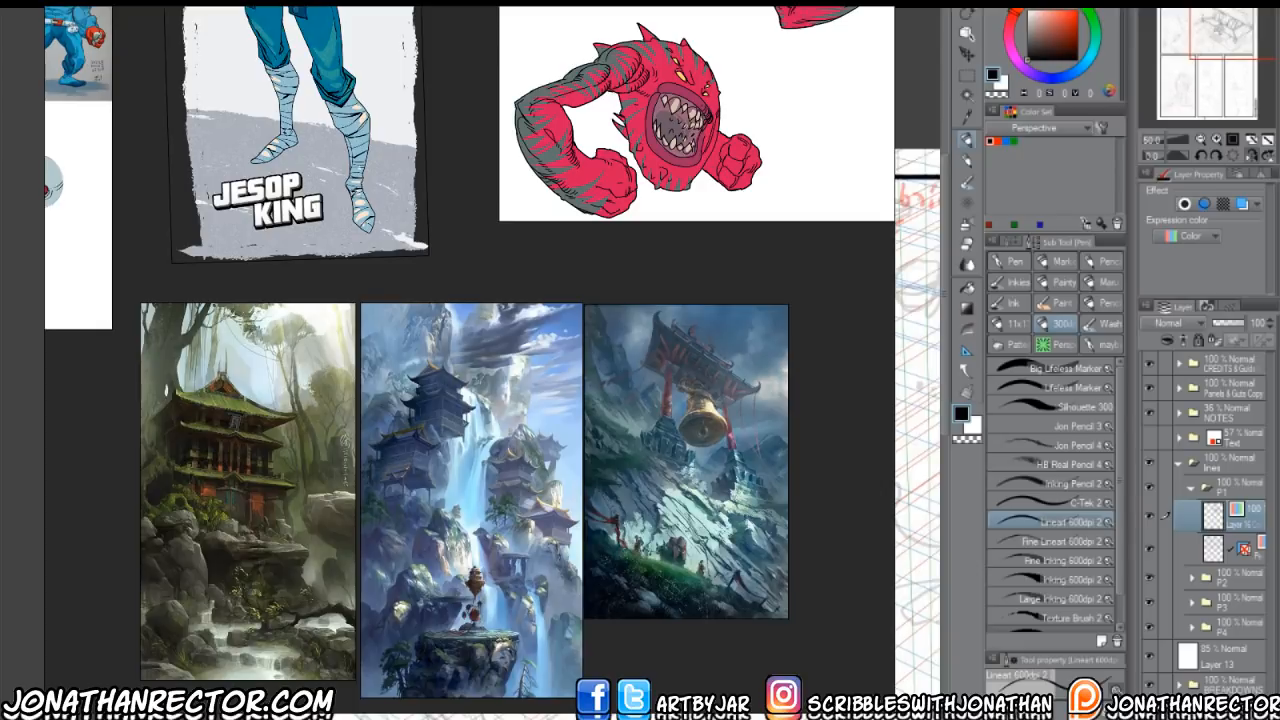
key("e")
key("p")
key("h")
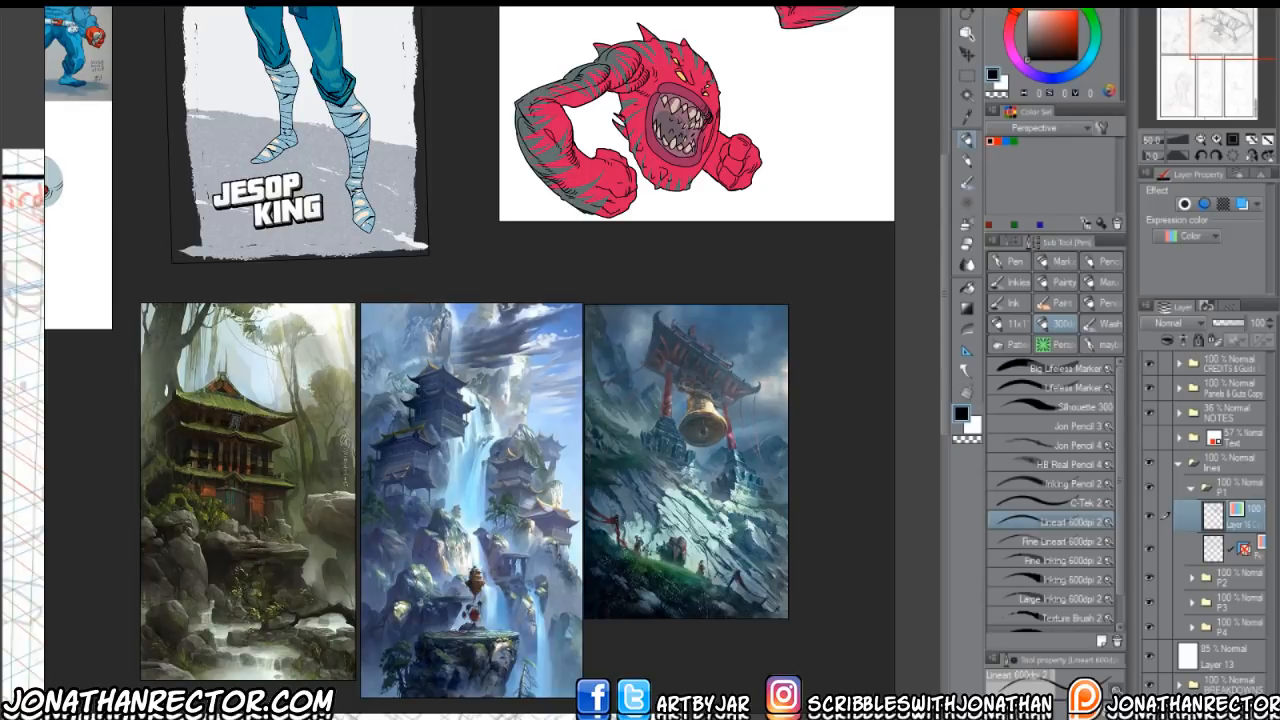
left_click_drag(400, 400, 575, 400)
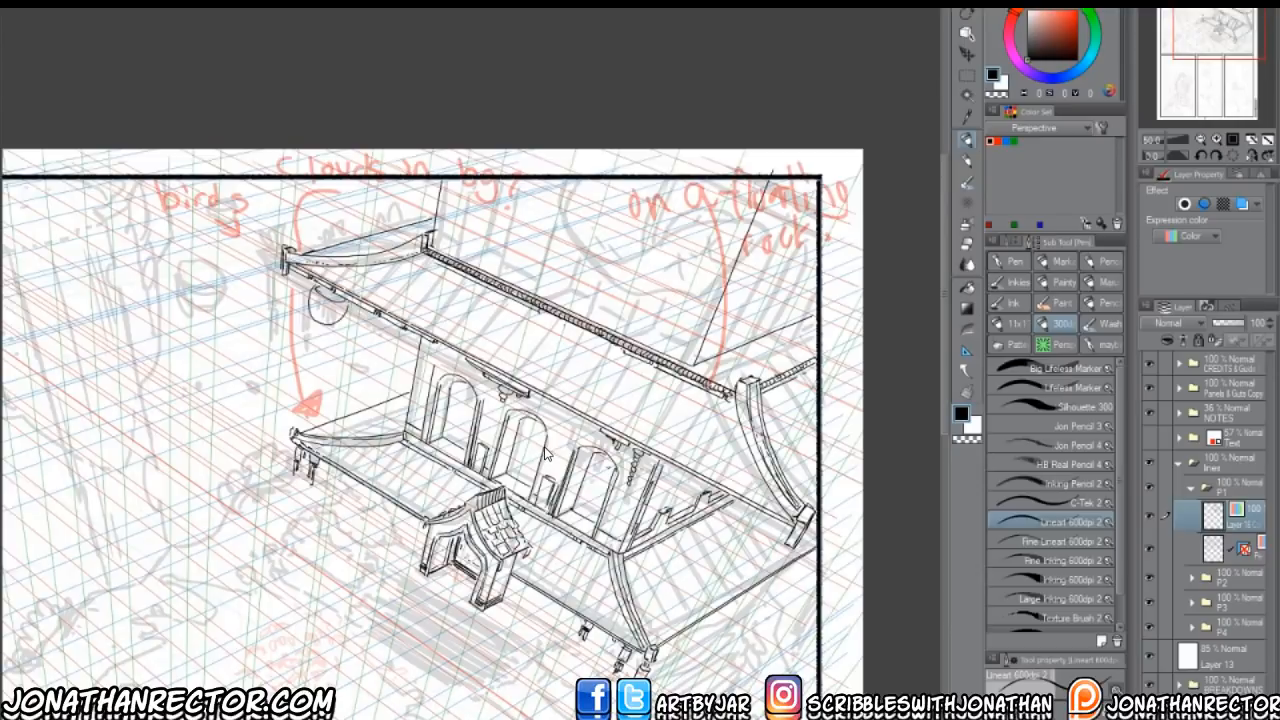
Ink a ribbed bell-shaped ornament with dangling strands beneath the near end of the temple's upper roof.
mouse_move(342, 304)
left_mouse_down()
mouse_move(336, 326)
mouse_move(320, 324)
left_mouse_up()
left_click_drag(318, 296, 314, 322)
left_click_drag(313, 292, 310, 314)
mouse_move(311, 288)
left_mouse_down()
mouse_move(328, 354)
mouse_move(311, 383)
mouse_move(316, 316)
mouse_move(307, 380)
left_mouse_up()
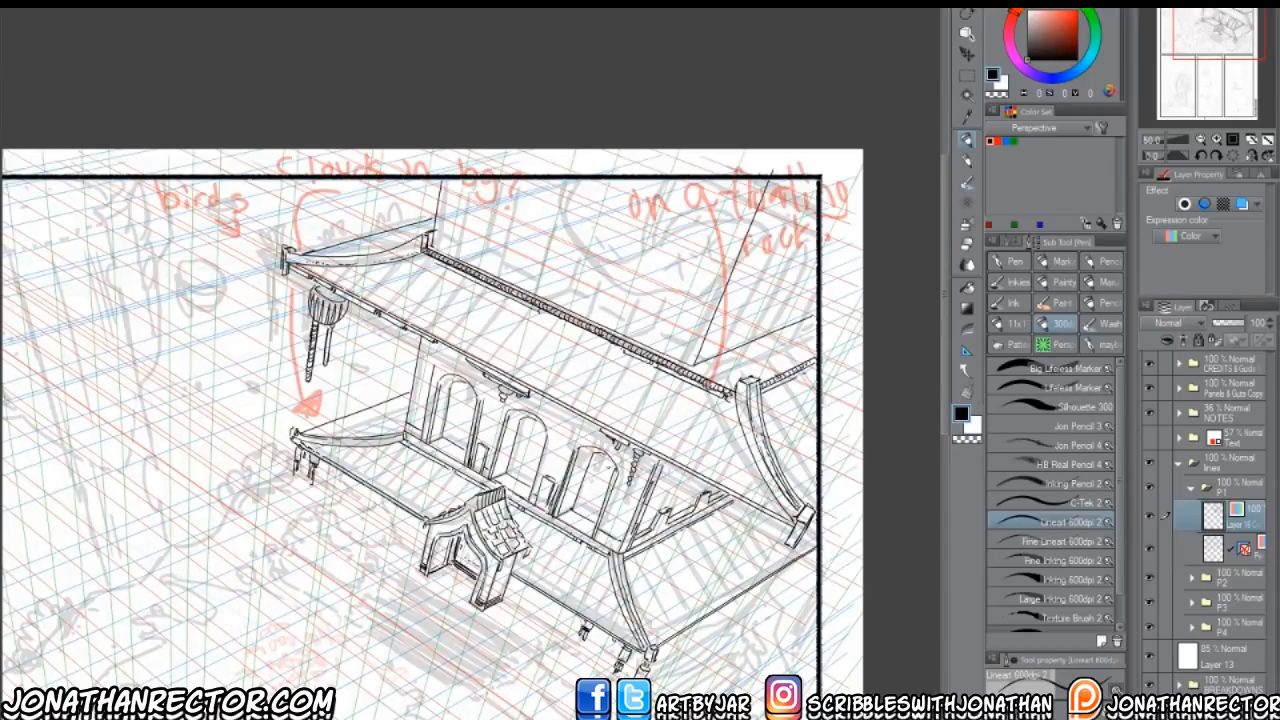
mouse_move(310, 313)
left_mouse_down()
mouse_move(308, 331)
mouse_move(321, 332)
left_mouse_up()
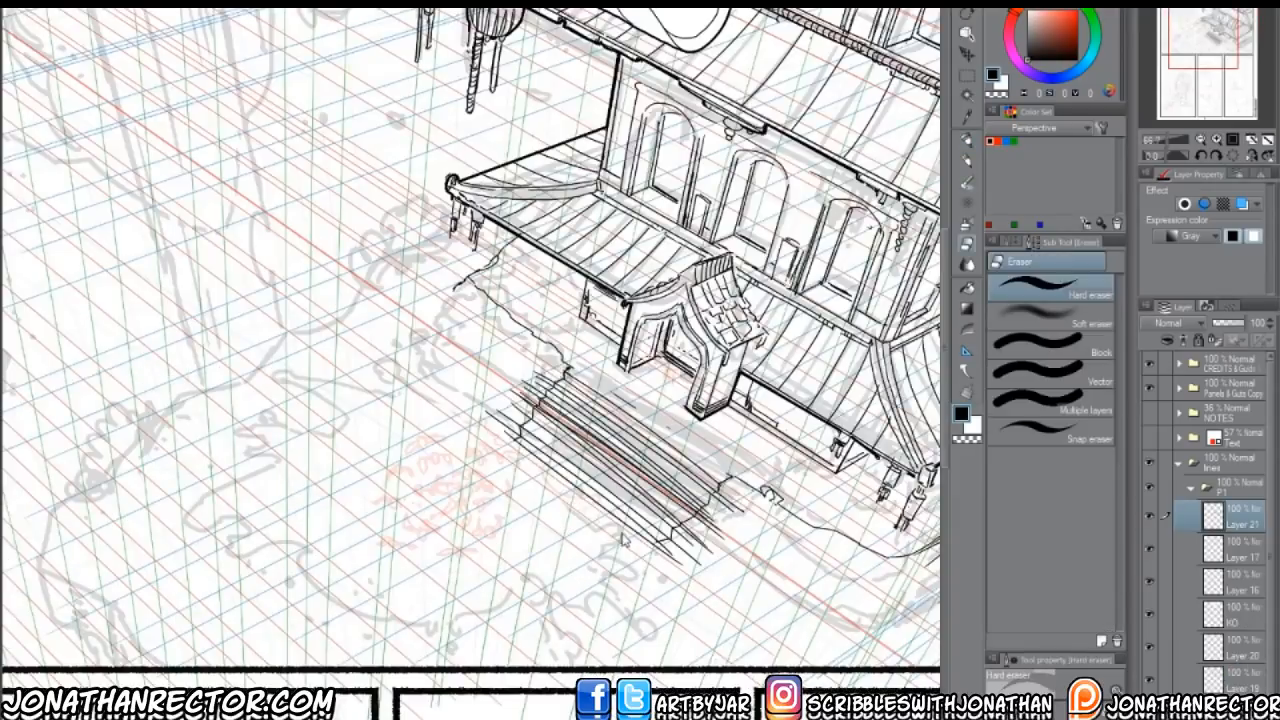
key("p")
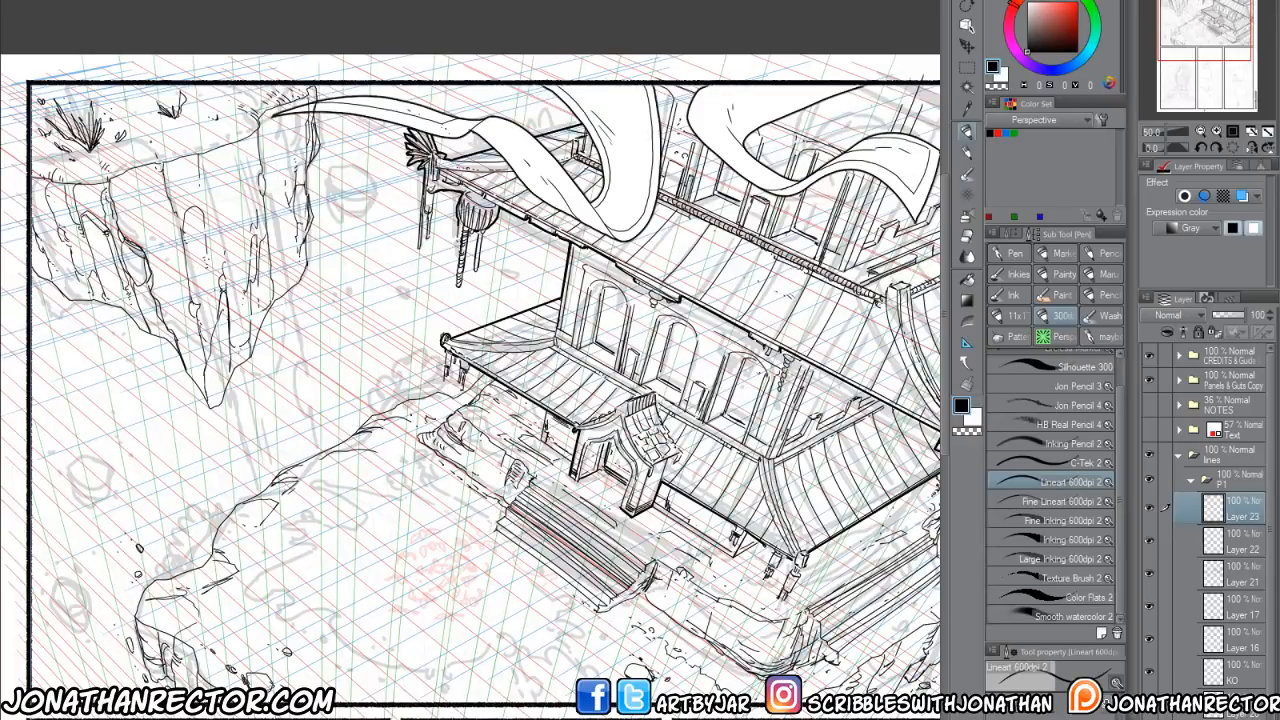
Examine the inked rock ledge and hanging details beneath the lower roof's corner up close.
key("ctrl+plus")
key("ctrl+plus")
key("ctrl+plus")
key("ctrl+plus")
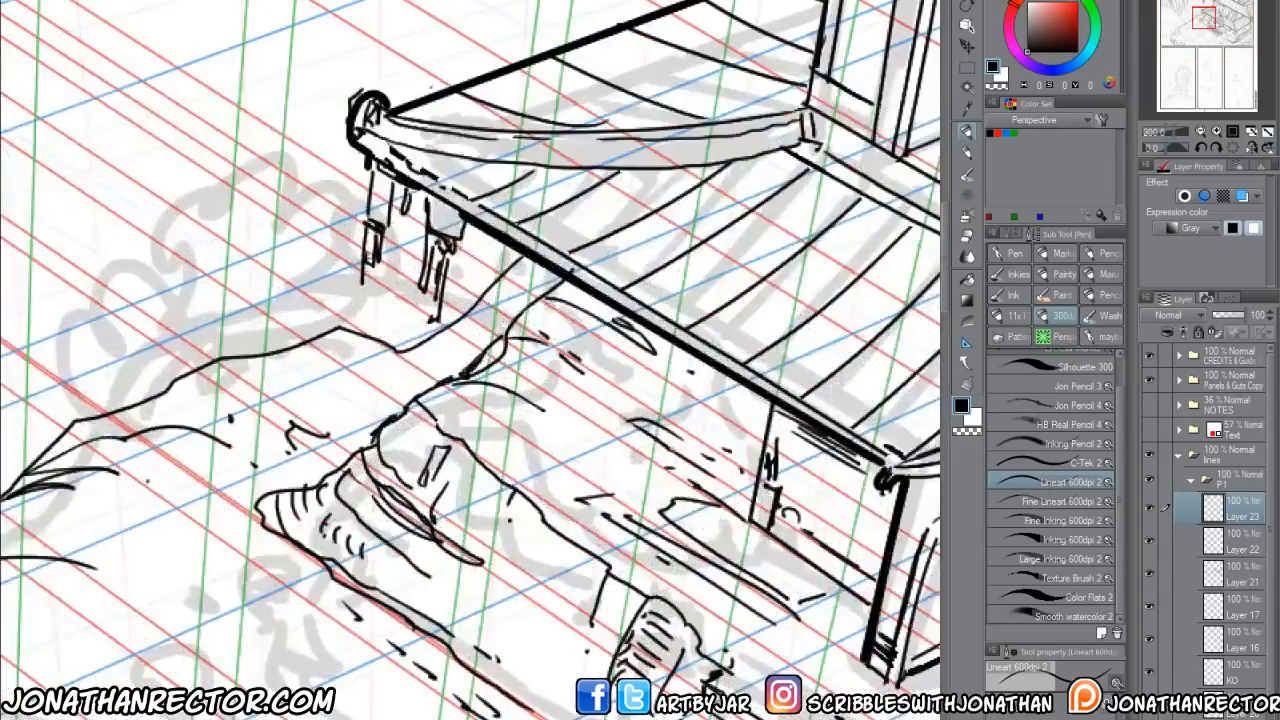
key("ctrl+plus")
key("ctrl+plus")
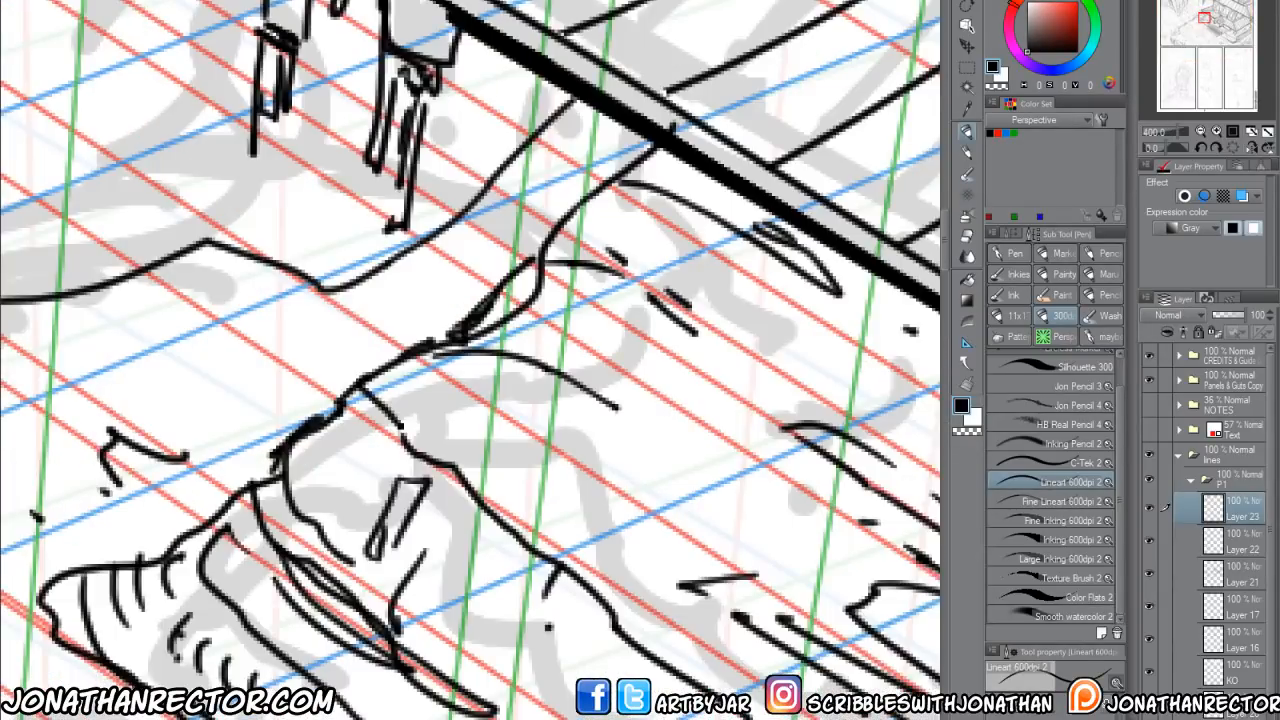
key("ctrl+minus")
key("ctrl+minus")
key("ctrl+minus")
key("ctrl+minus")
key("ctrl+minus")
key("ctrl+minus")
key("ctrl+minus")
key("ctrl+plus")
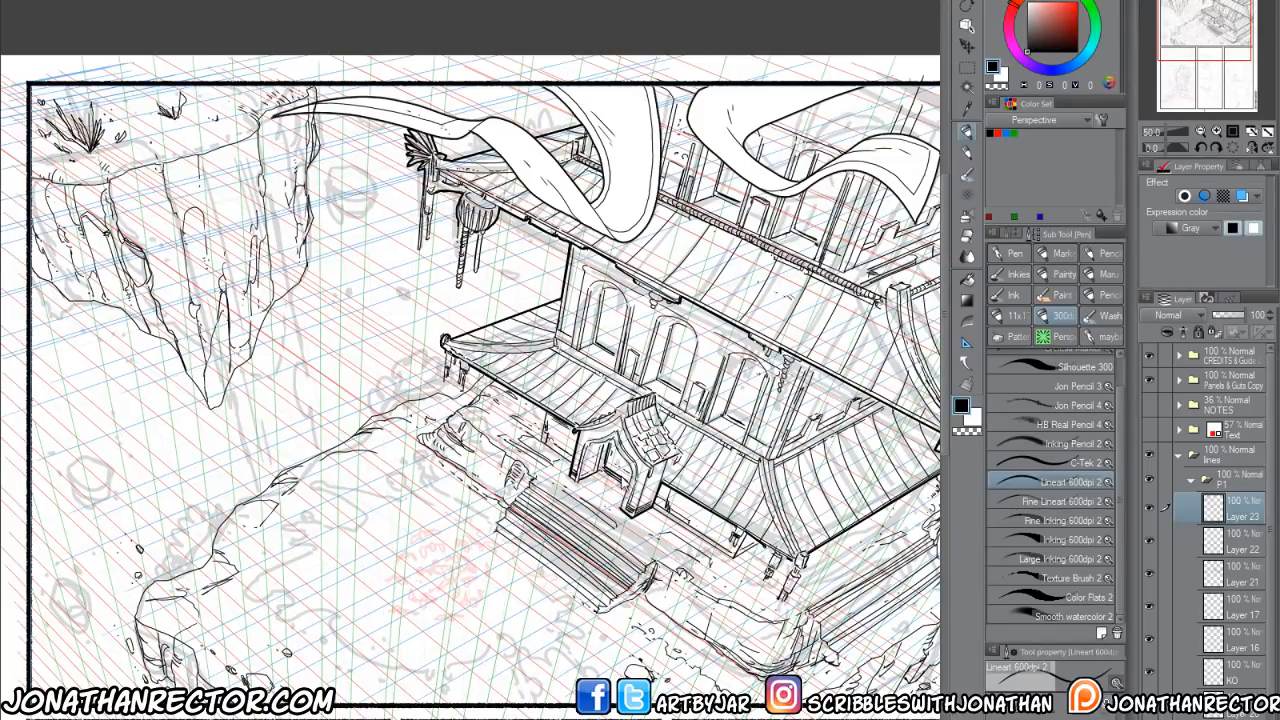
Create a new 8.50 × 11.00 in canvas at 300 resolution and add a second raster layer.
key("ctrl+n")
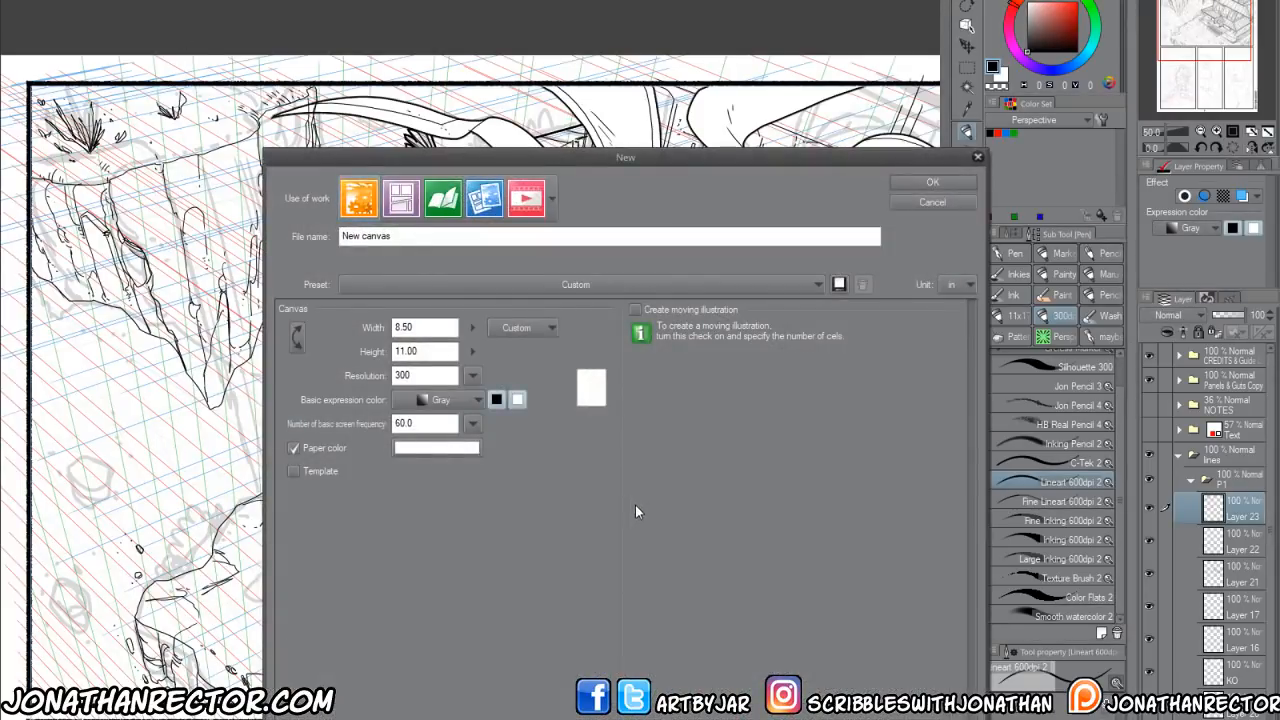
left_click(932, 184)
key("ctrl+shift+n")
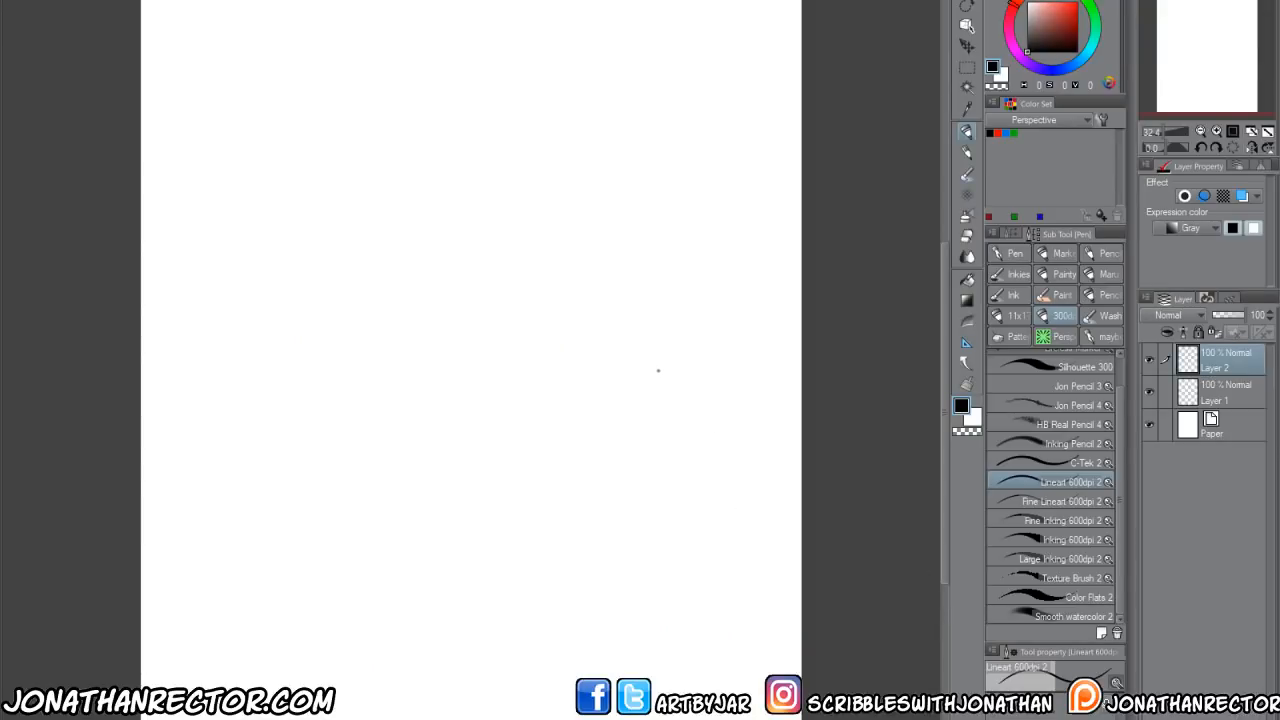
Apply Convert brightness to opacity to Layer 2 while checking the command history.
left_click(1208, 298)
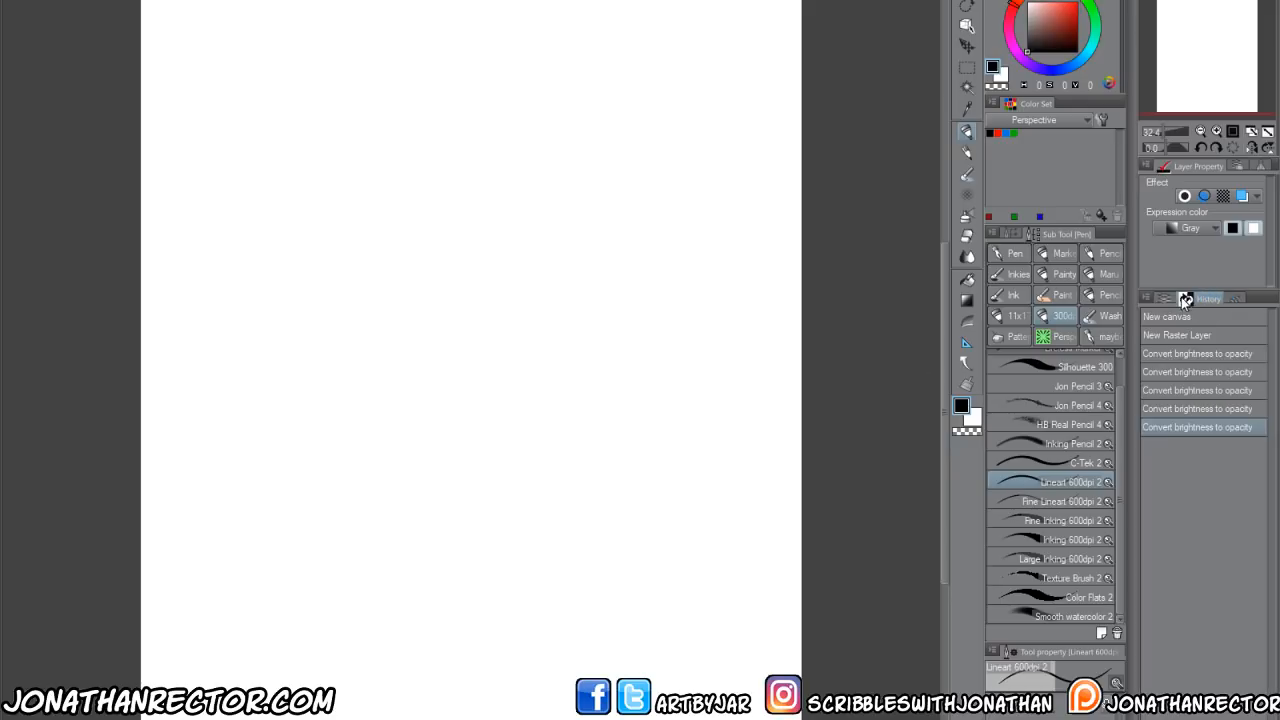
key("F2")
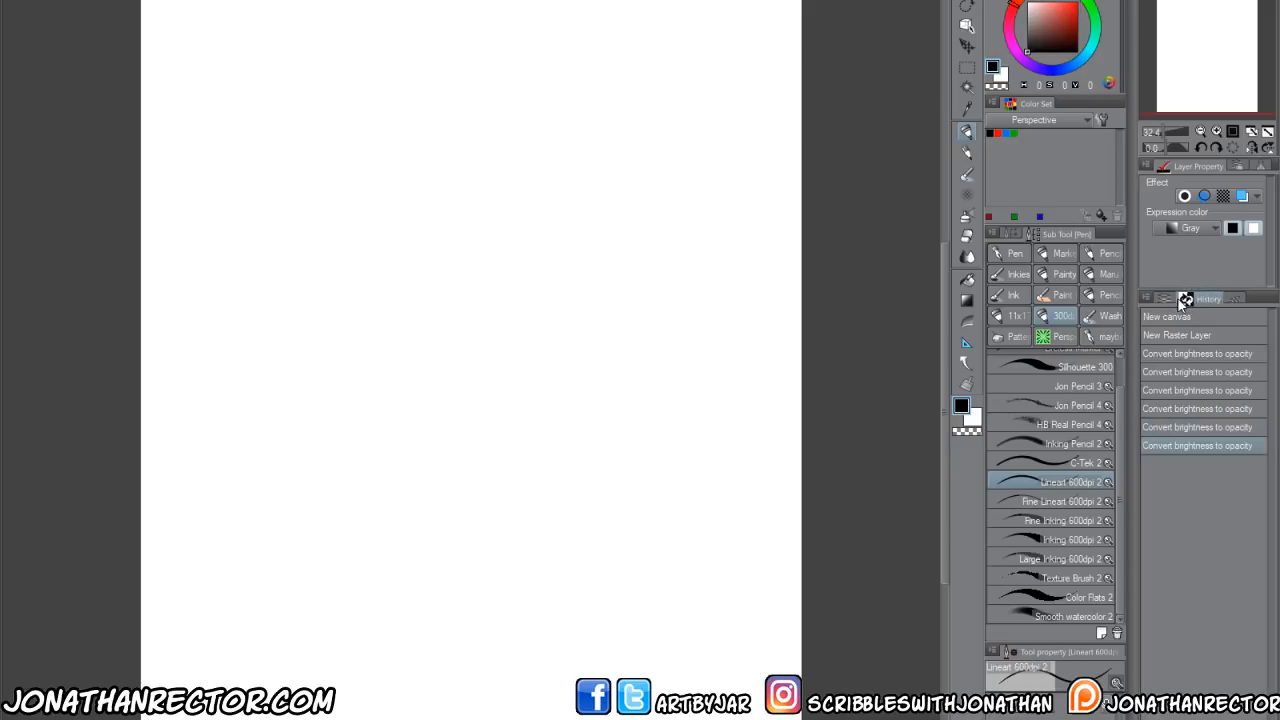
left_click(1164, 299)
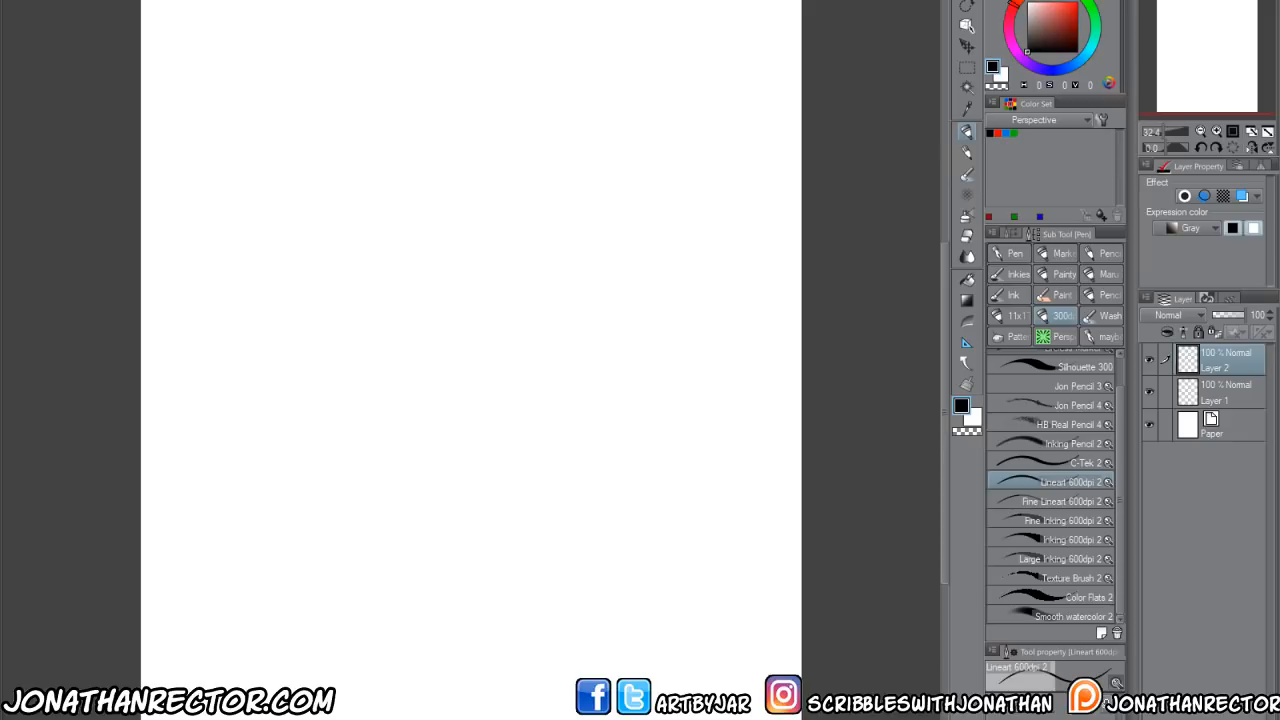
Look through the Cursor and Ruler/Unit preferences and close them without changes.
left_click(18, 0)
left_click(70, 291)
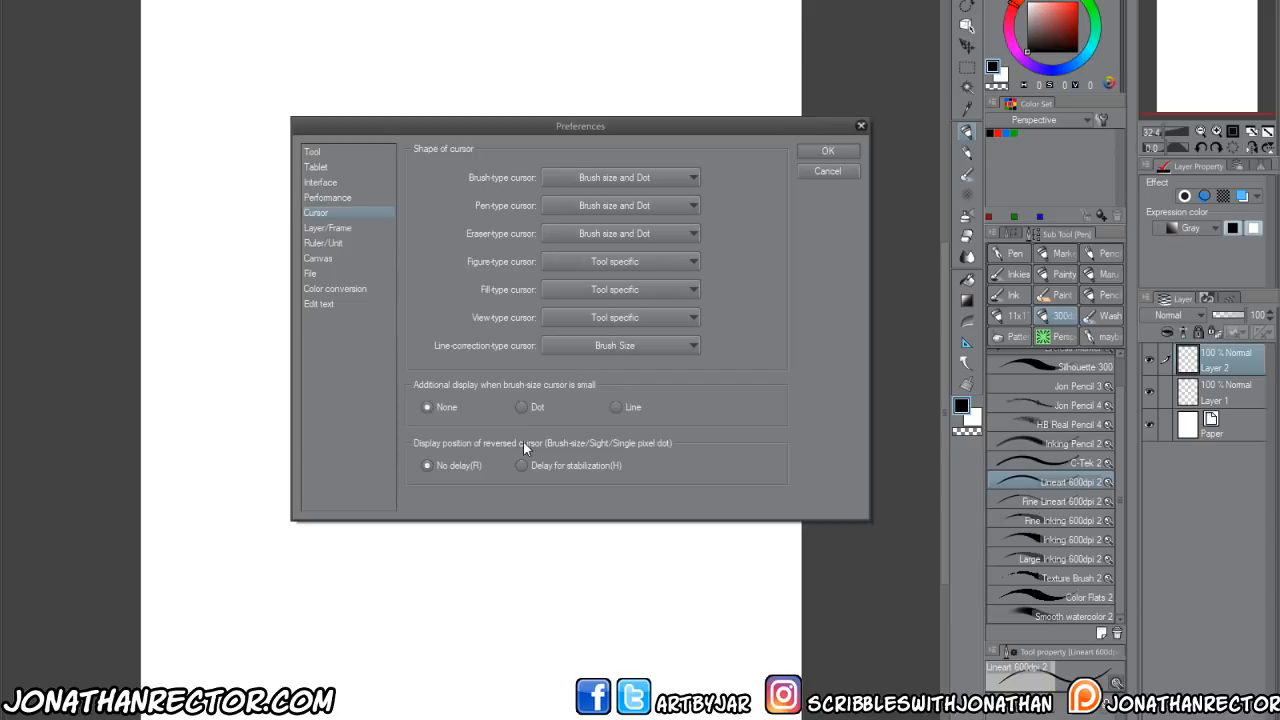
left_click(312, 246)
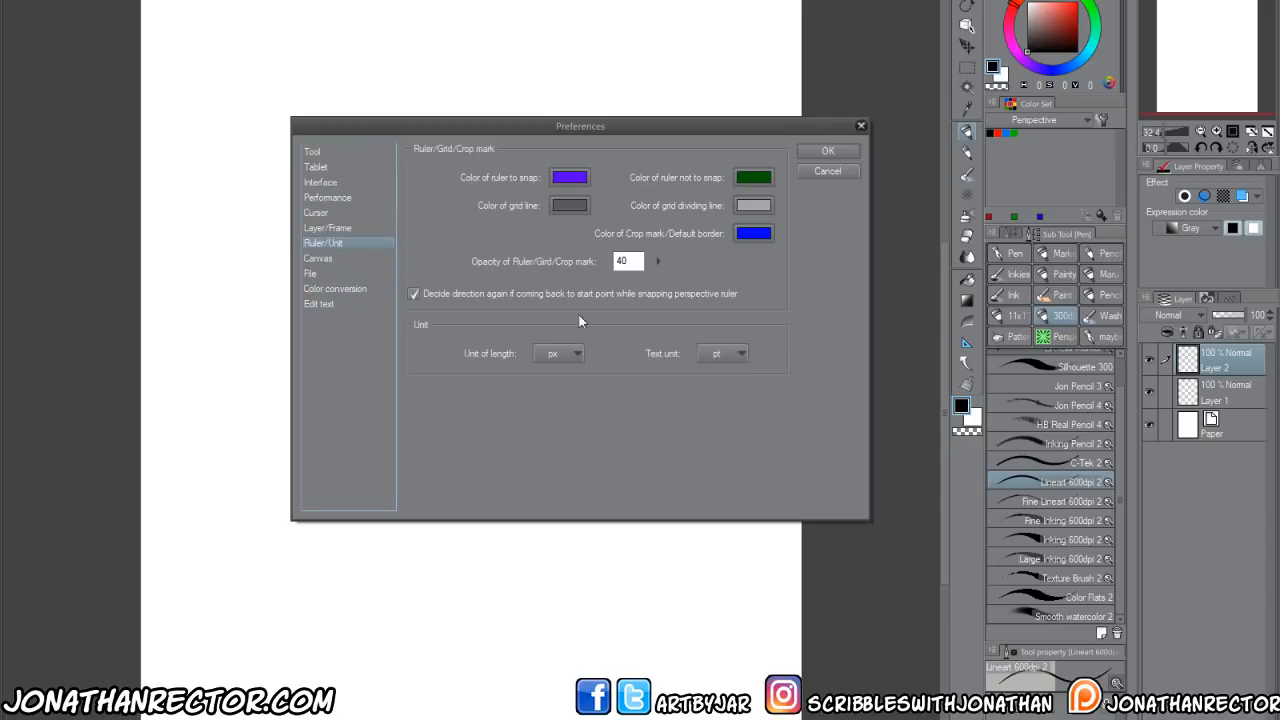
left_click(826, 173)
Open the shortcut settings and review the key assignments in the Tool area.
left_click(16, 1)
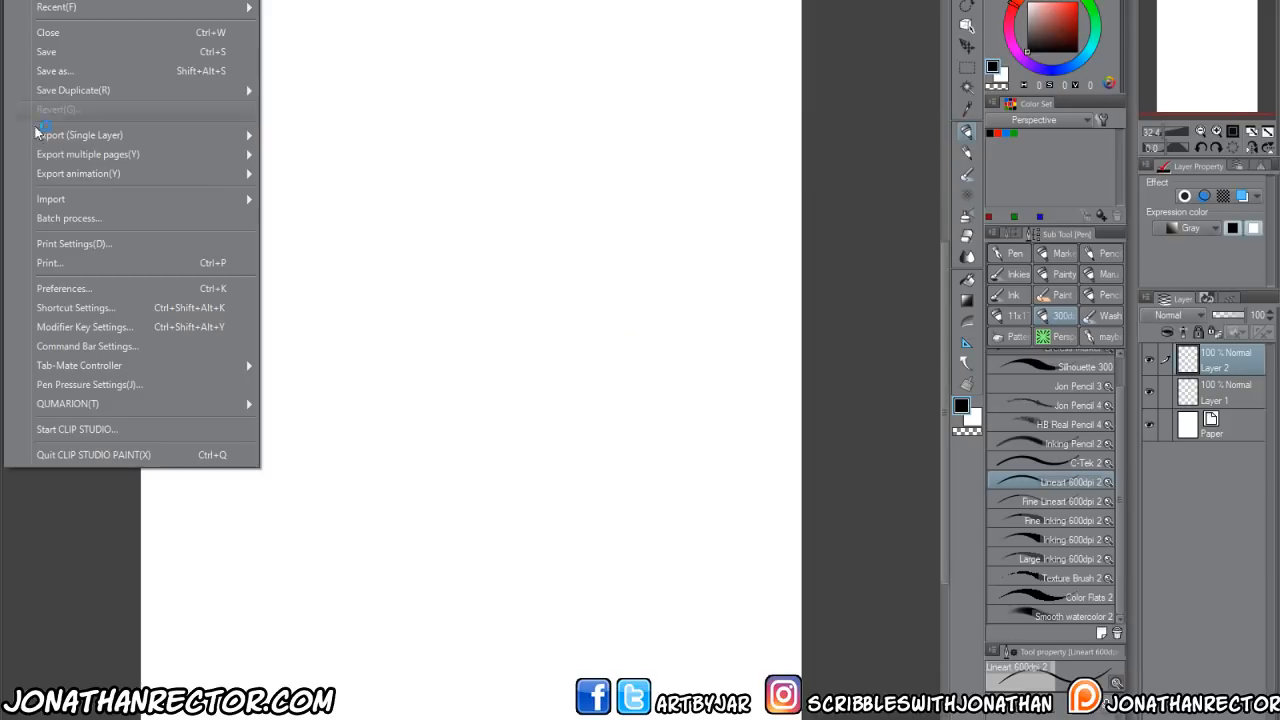
left_click(54, 314)
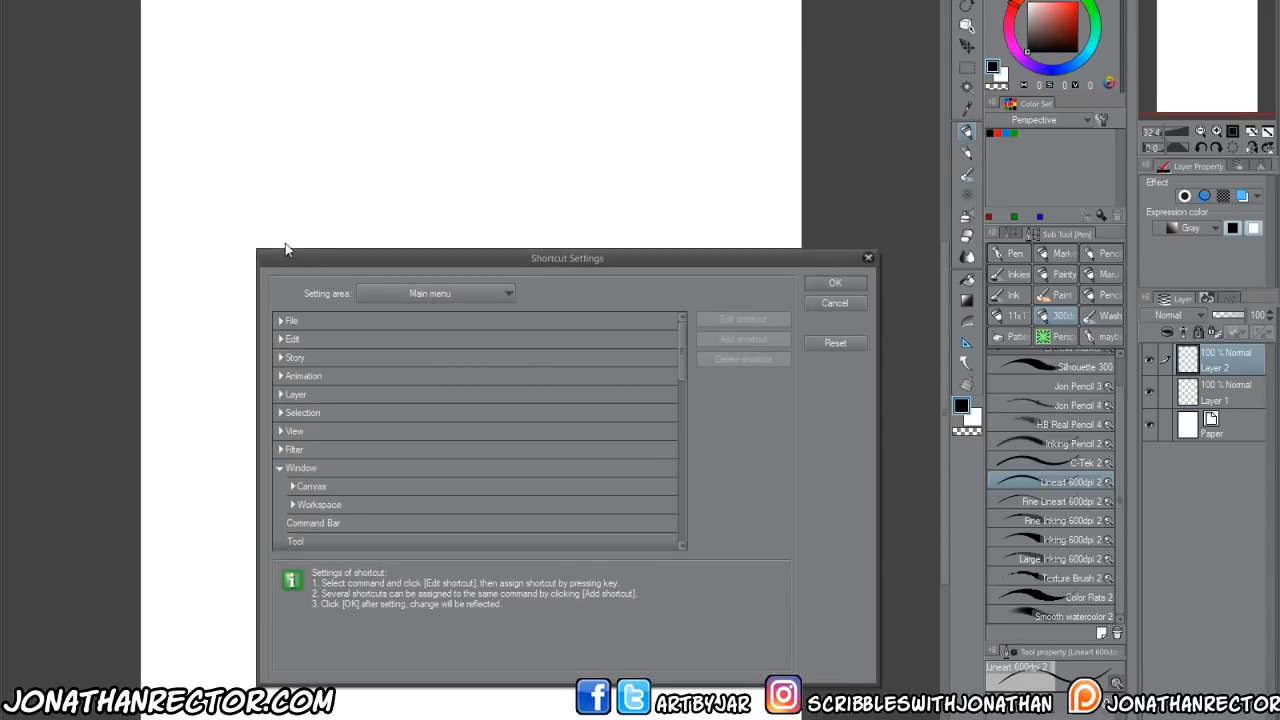
left_click_drag(291, 253, 304, 119)
left_click(292, 336)
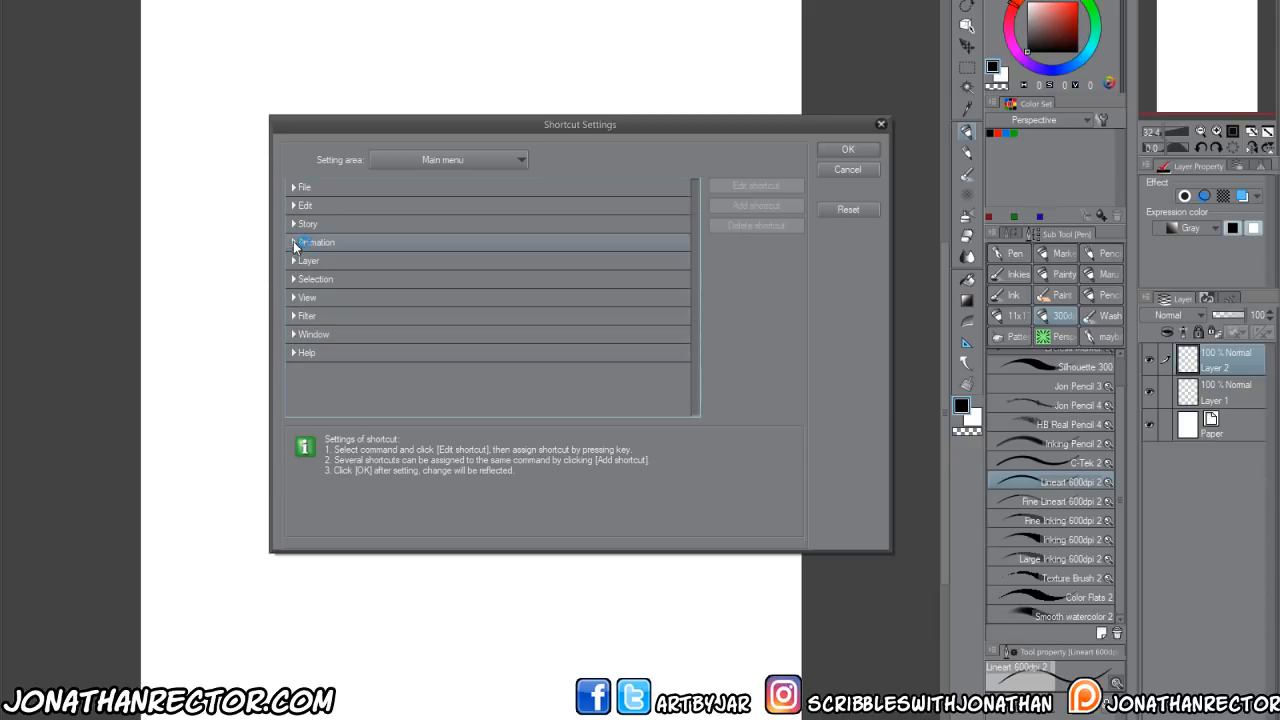
left_click(375, 158)
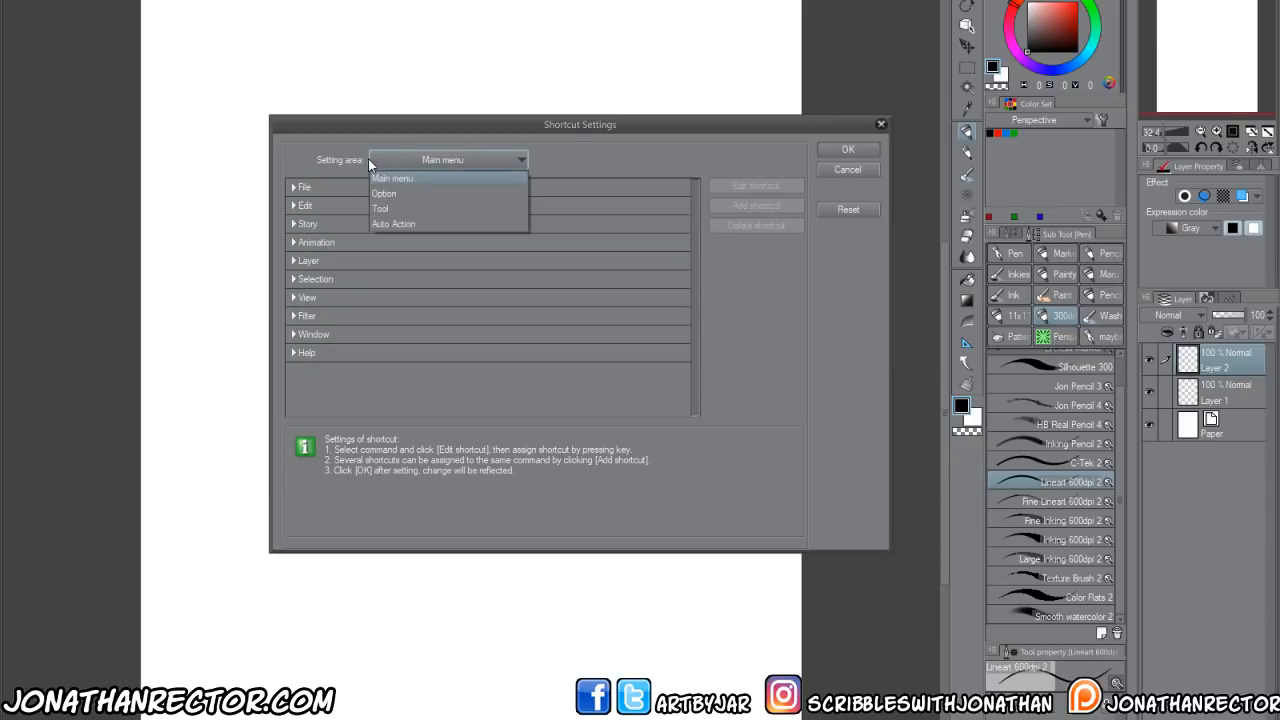
left_click(380, 210)
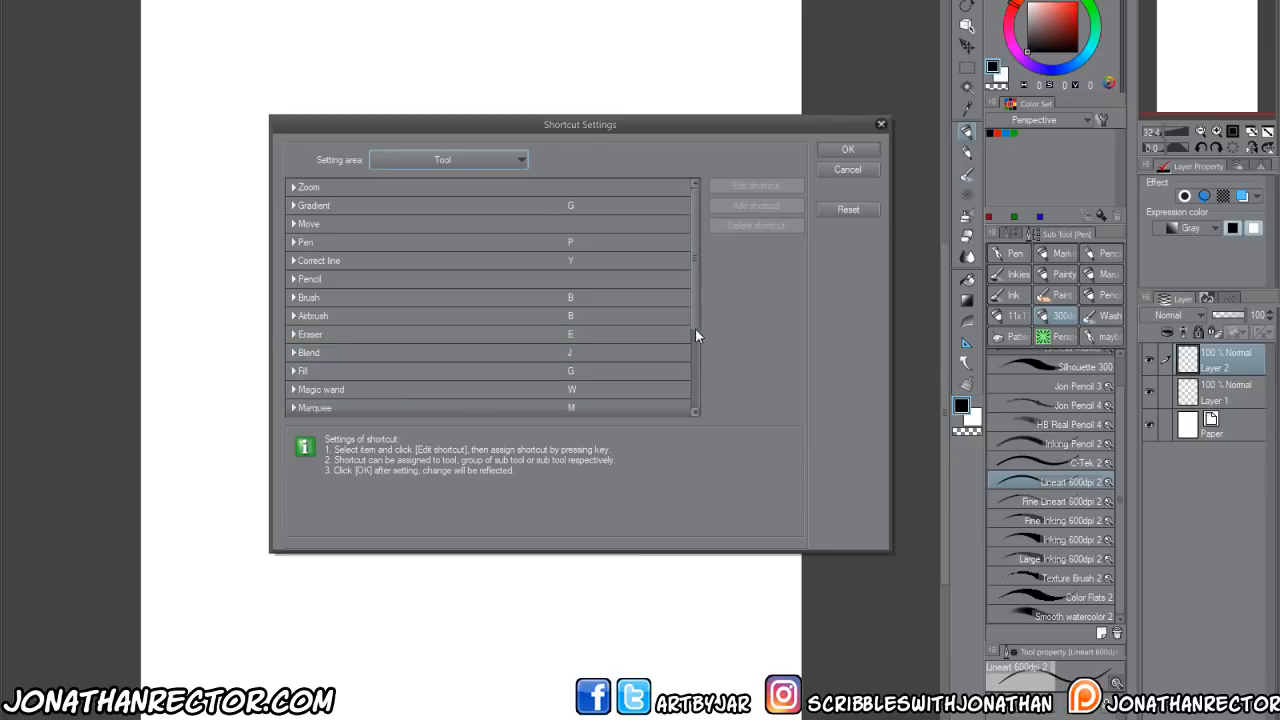
mouse_move(697, 329)
left_mouse_down()
mouse_move(695, 388)
mouse_move(709, 406)
mouse_move(697, 377)
mouse_move(740, 422)
left_mouse_up()
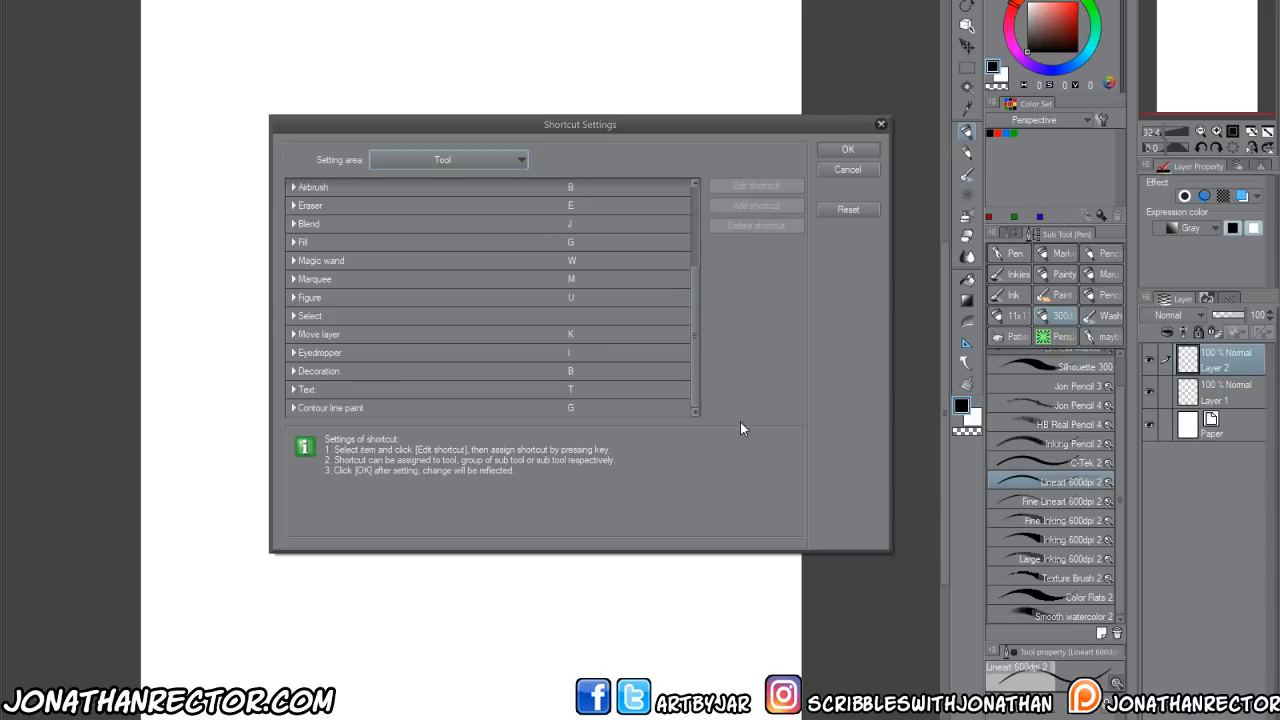
left_click(292, 409)
mouse_move(697, 272)
left_mouse_down()
mouse_move(705, 197)
mouse_move(722, 182)
left_mouse_up()
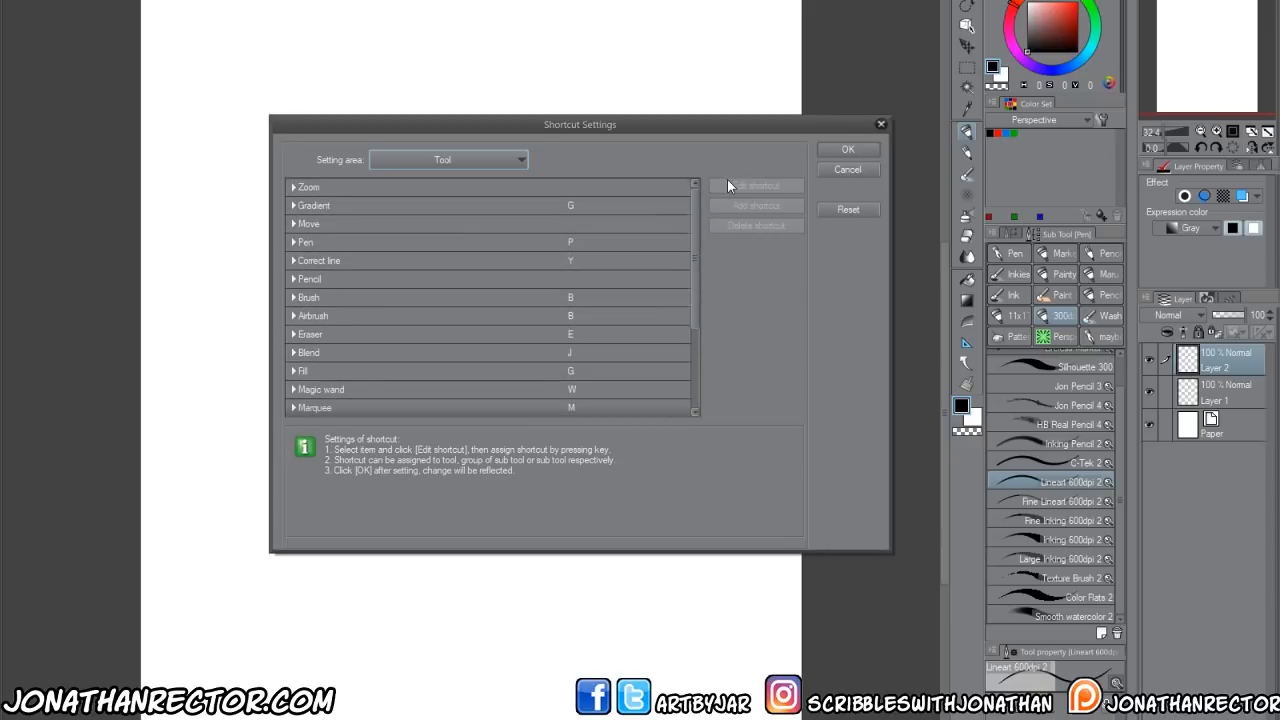
Switch the shortcut settings to the Option area and review the sub tool, layer property and brush size palette assignments.
left_click(450, 160)
left_click(377, 228)
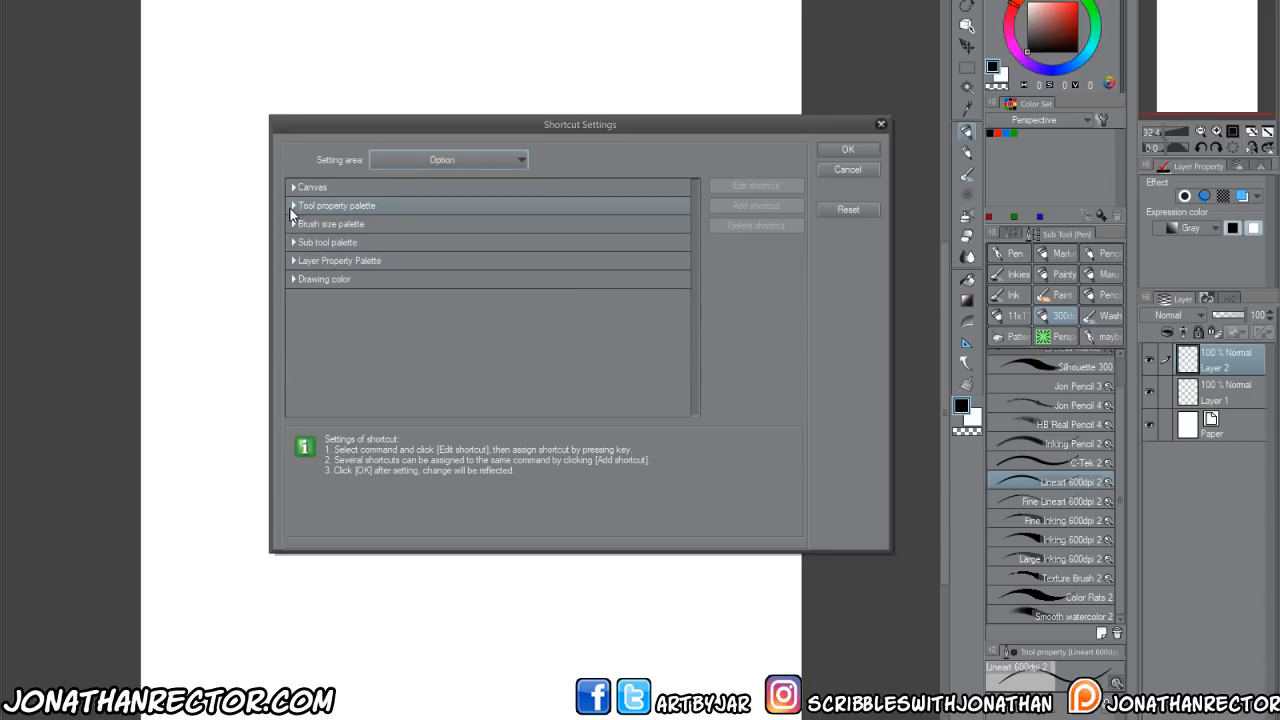
left_click(293, 243)
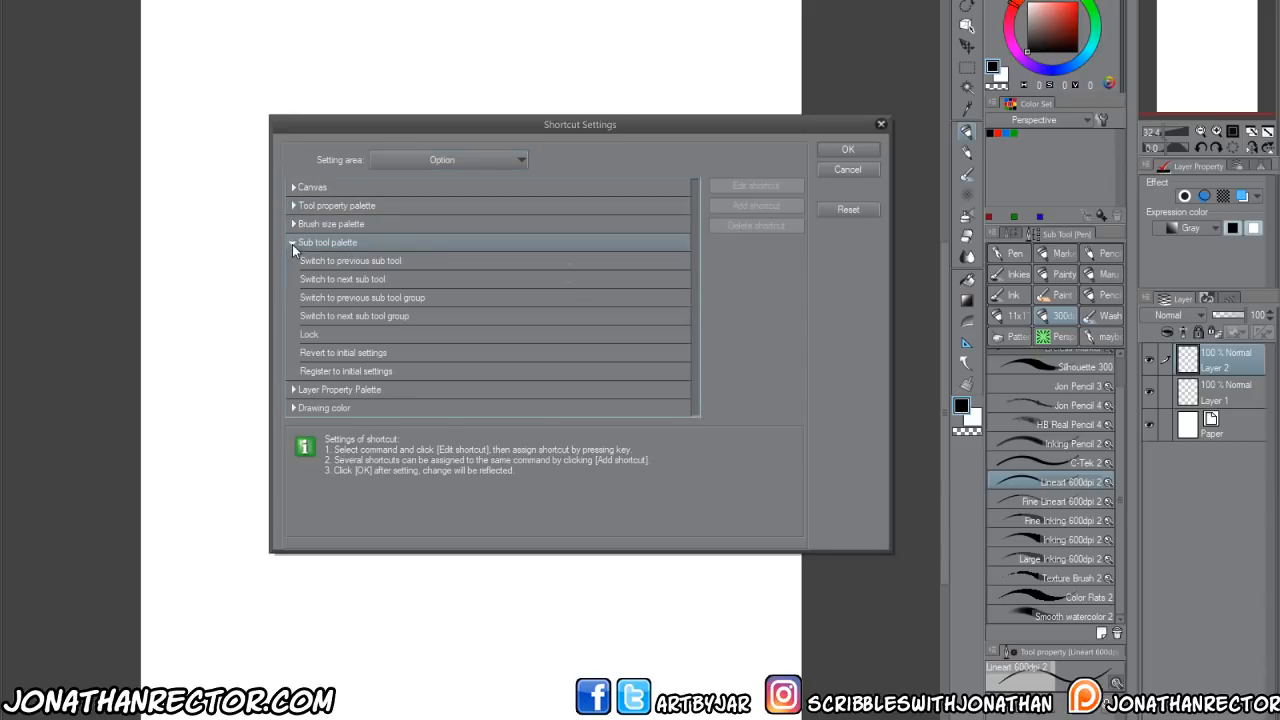
left_click(292, 244)
left_click(293, 261)
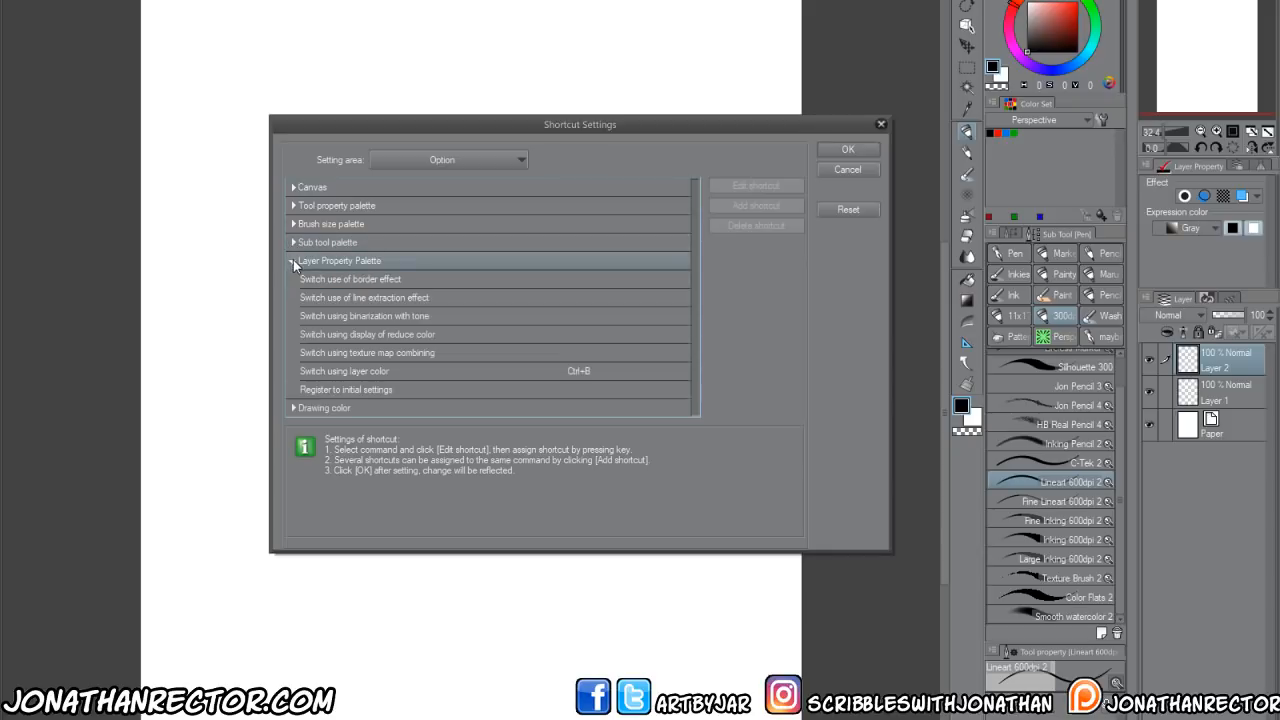
left_click(293, 261)
left_click(294, 225)
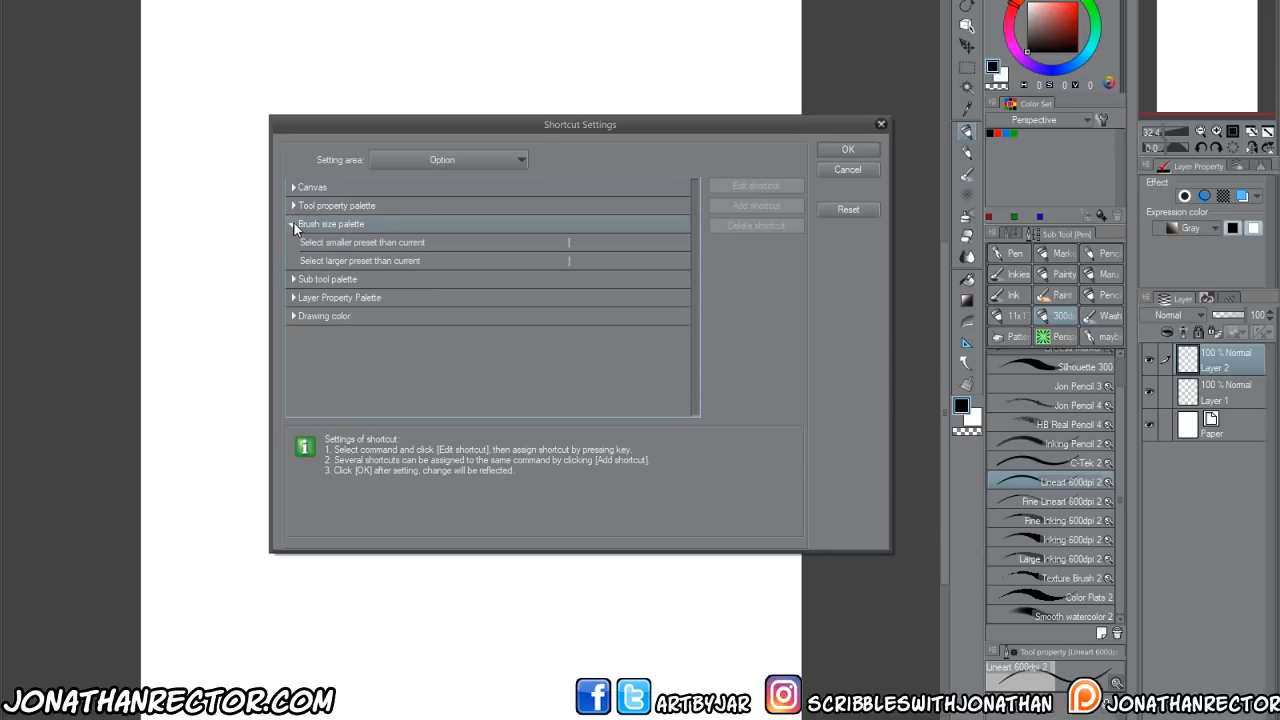
left_click(294, 225)
Examine the Tool property palette shortcuts in the Option area, collapsing categories from Brush Size through Anti-overflow.
left_click(293, 206)
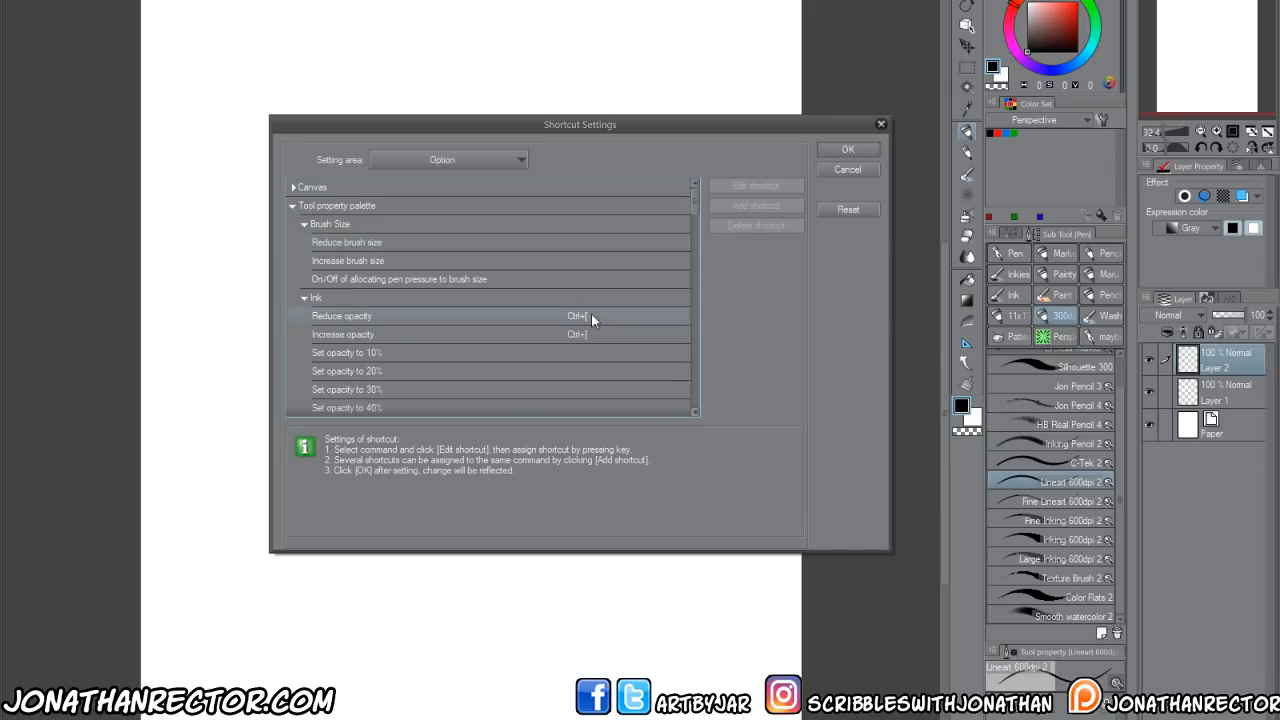
left_click(304, 224)
left_click(304, 243)
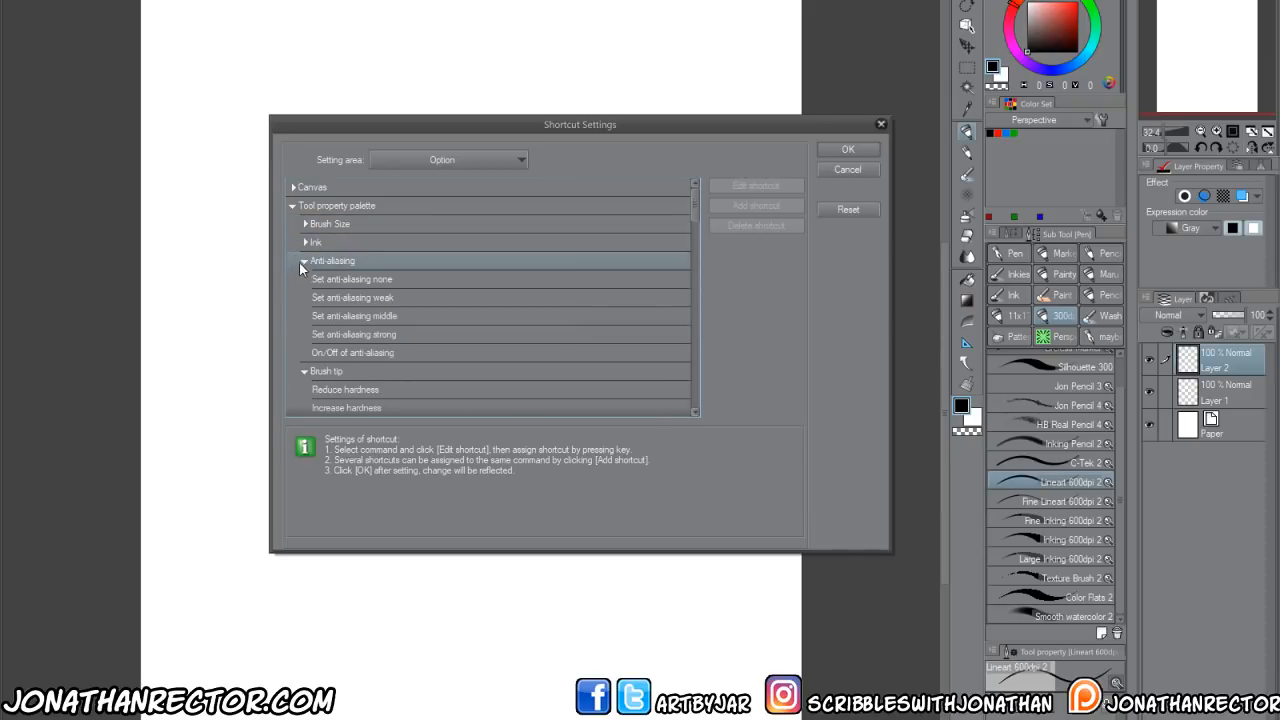
left_click(304, 261)
left_click(304, 279)
left_click(304, 297)
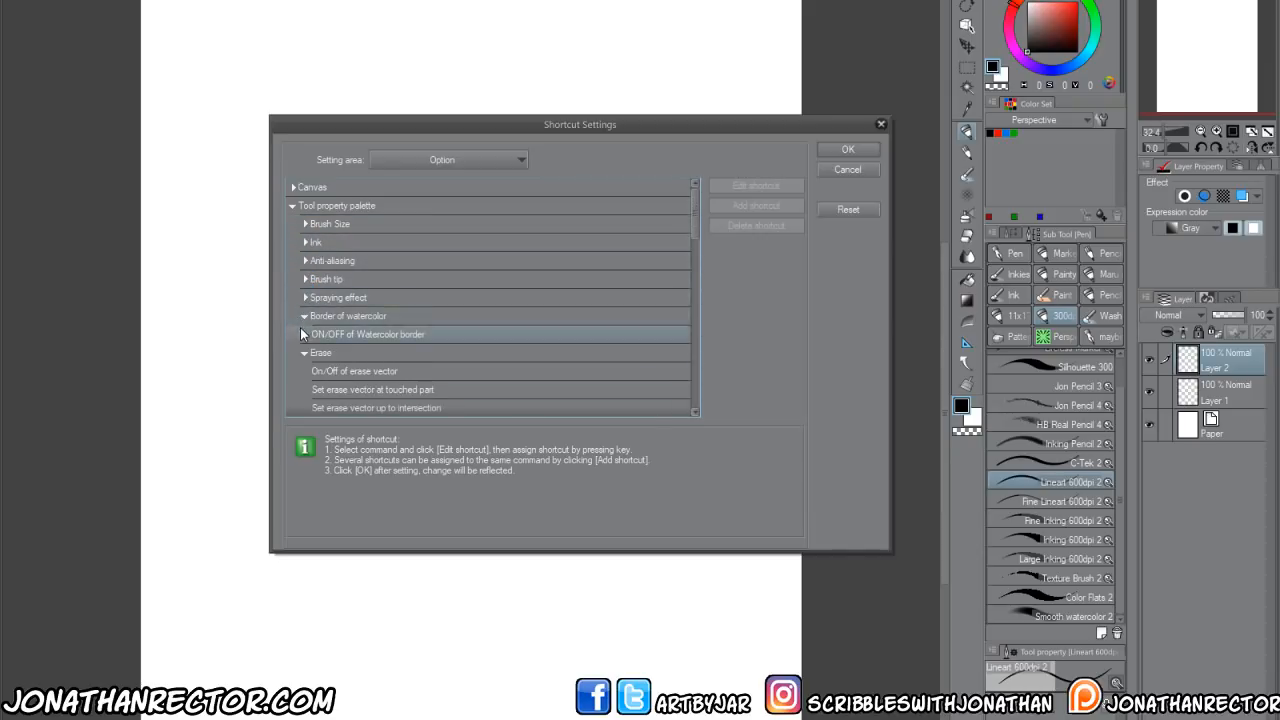
left_click(304, 316)
left_click(304, 334)
left_click(304, 352)
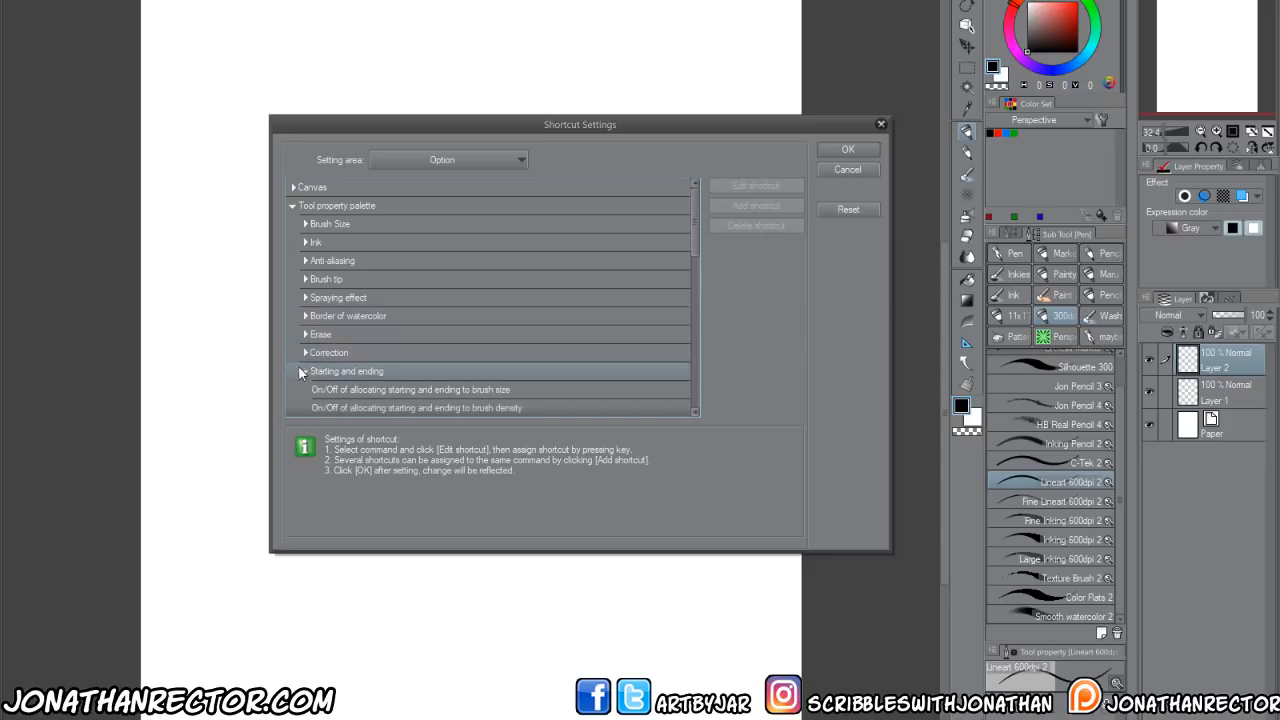
left_click(304, 371)
left_click(304, 389)
scroll(688, 290, "down", 2)
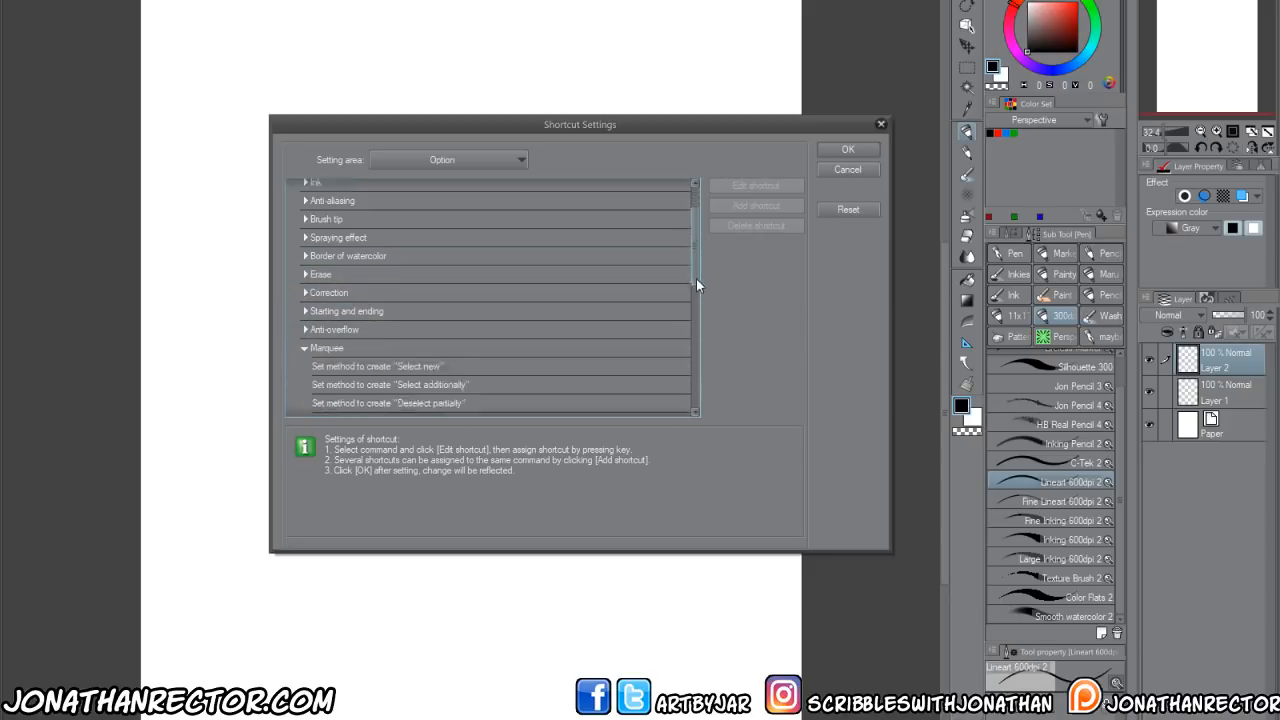
left_click_drag(696, 278, 692, 399)
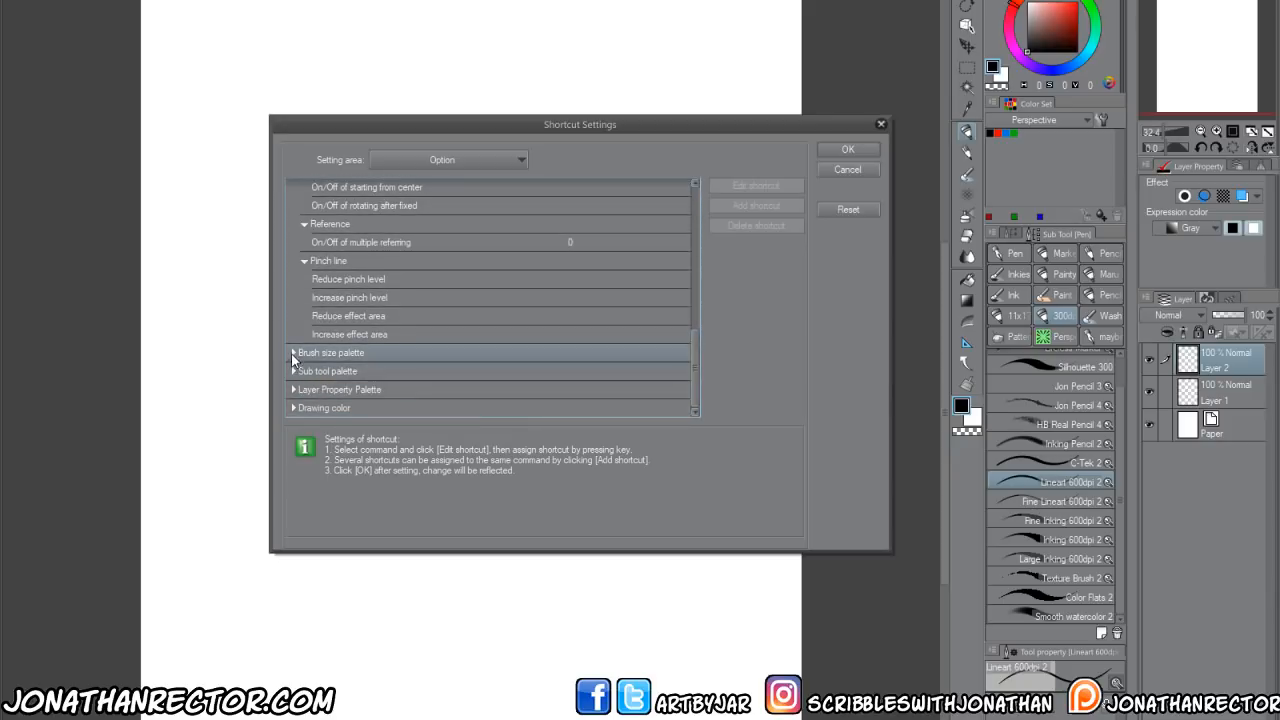
Return the shortcut settings to the Tool area and check the Move and Correct line groups.
left_click(420, 160)
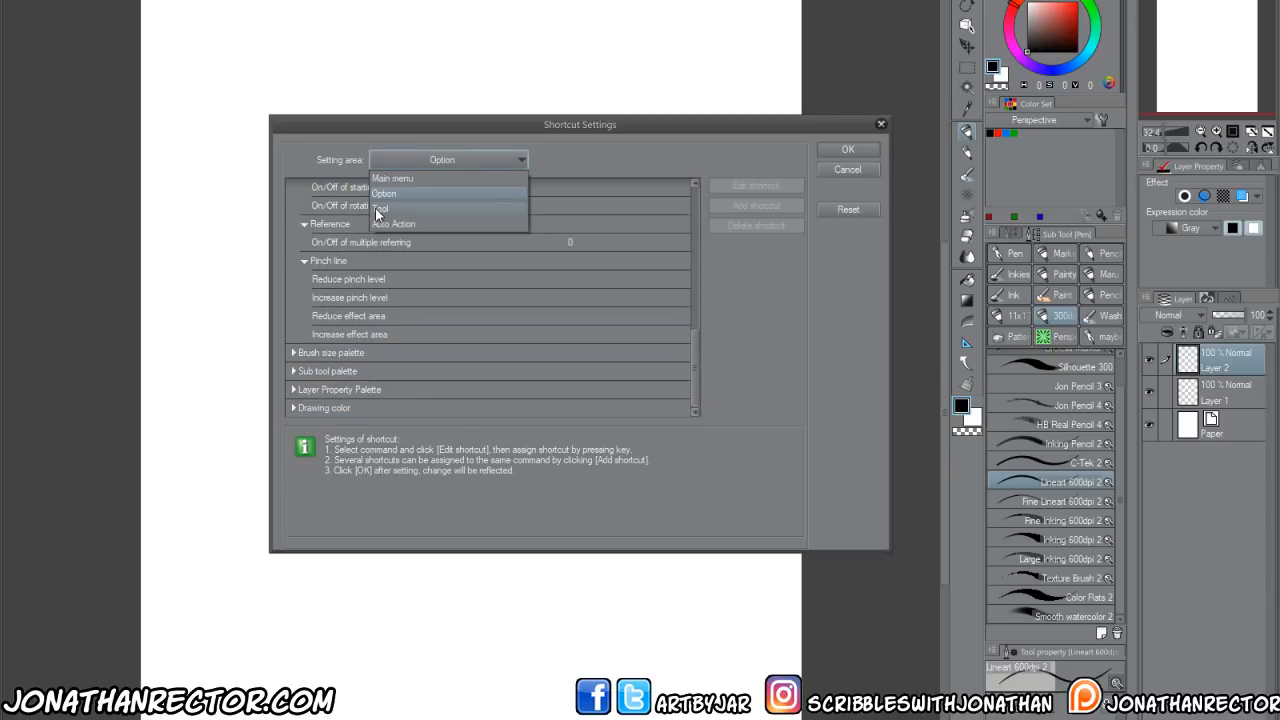
left_click(378, 209)
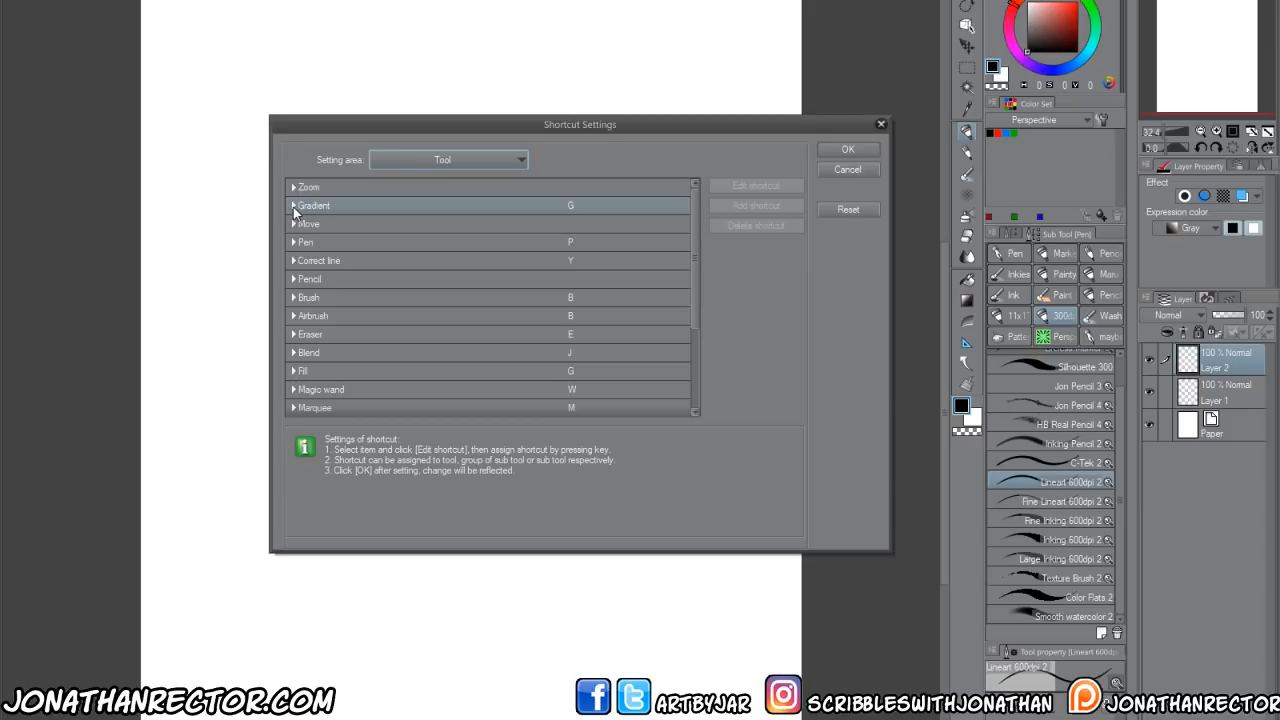
left_click(294, 225)
left_click(292, 223)
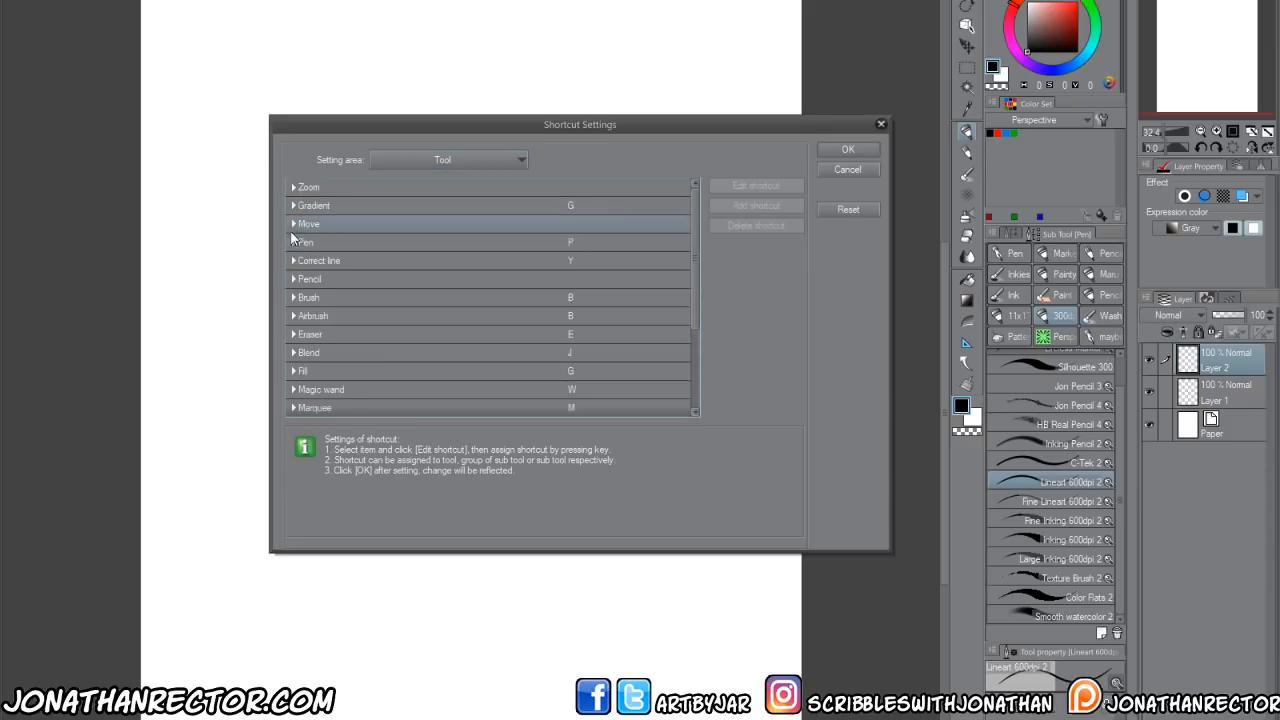
left_click(291, 261)
left_click(291, 261)
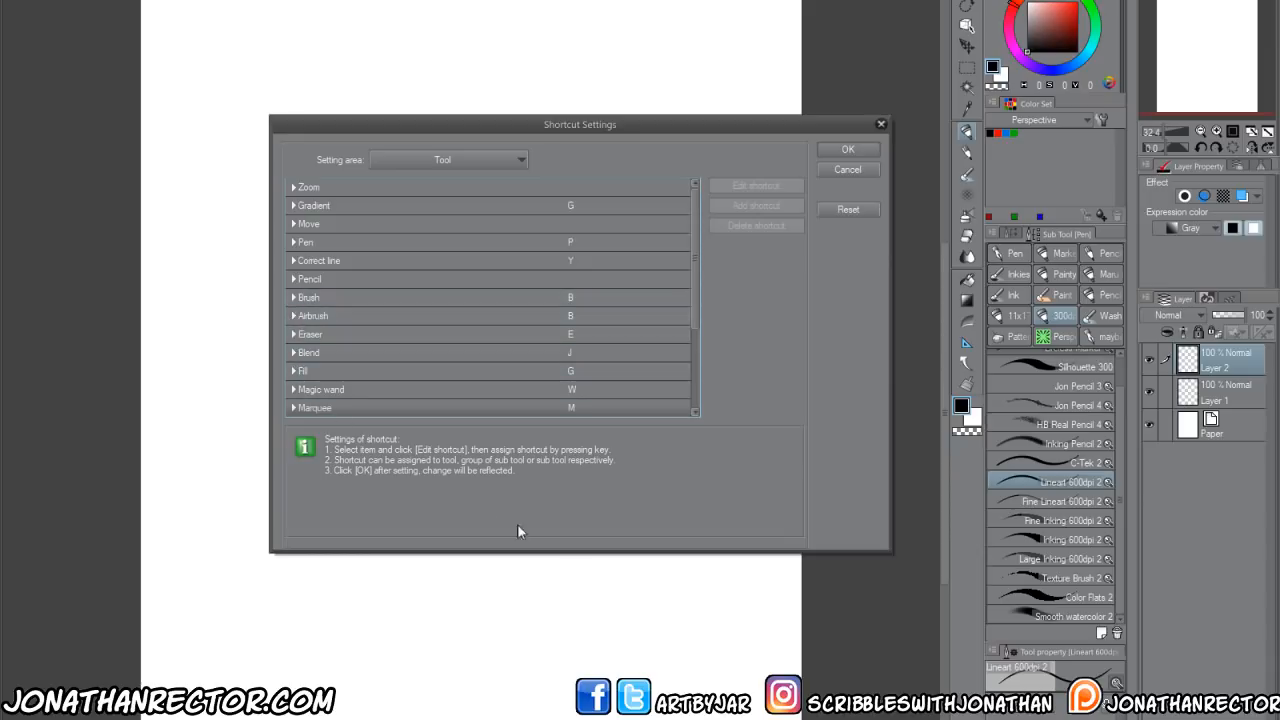
left_click_drag(695, 324, 695, 411)
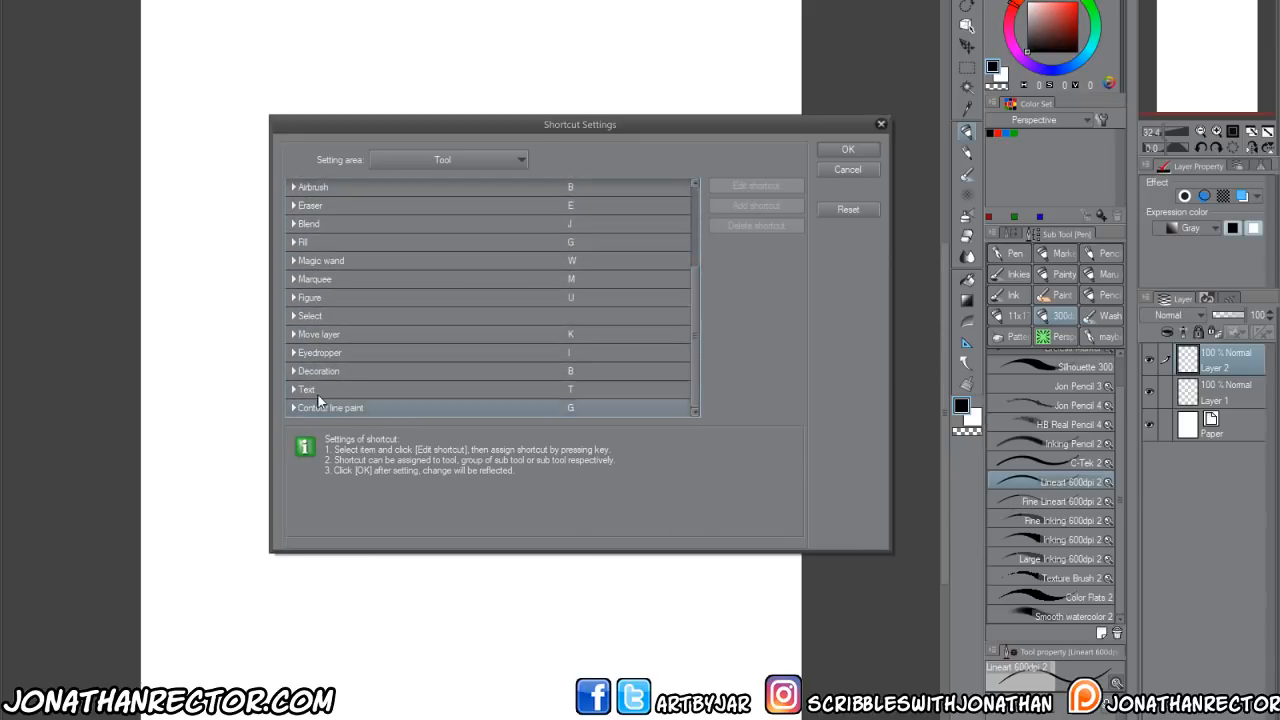
Look through the sub tool shortcuts in the Figure, Marquee, Magic wand and Fill groups.
left_click(293, 297)
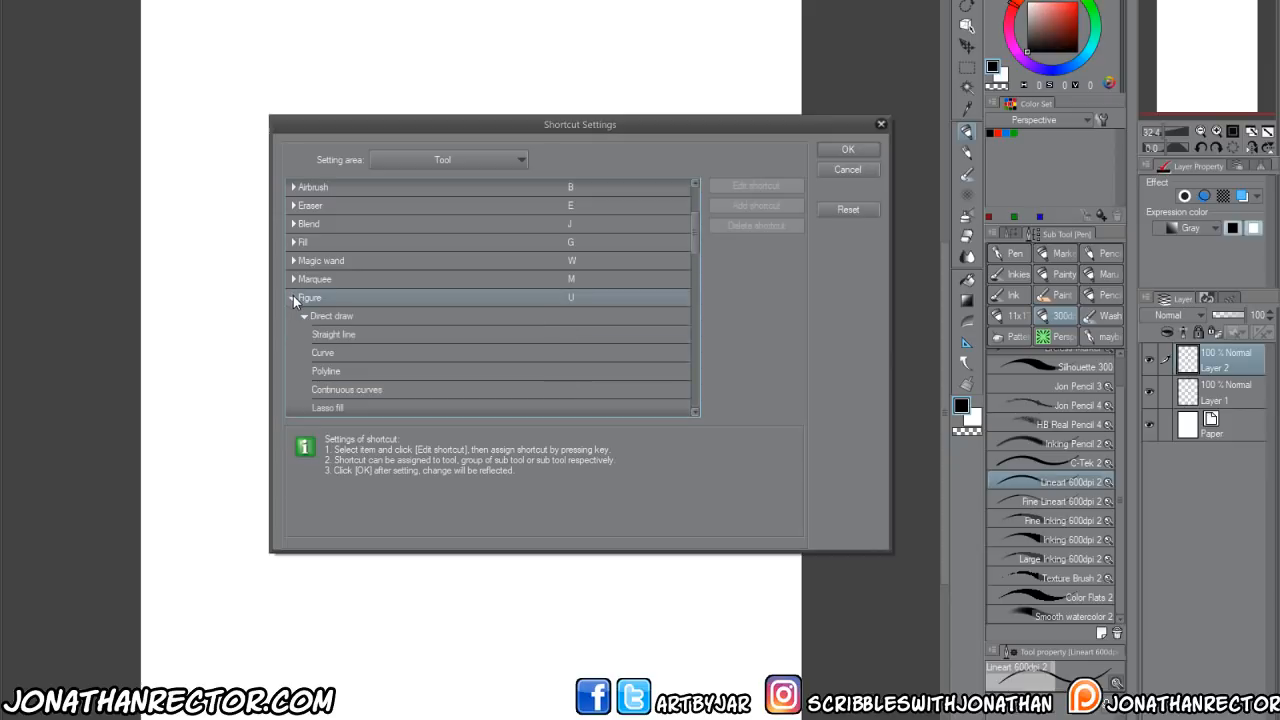
left_click(293, 297)
left_click(293, 279)
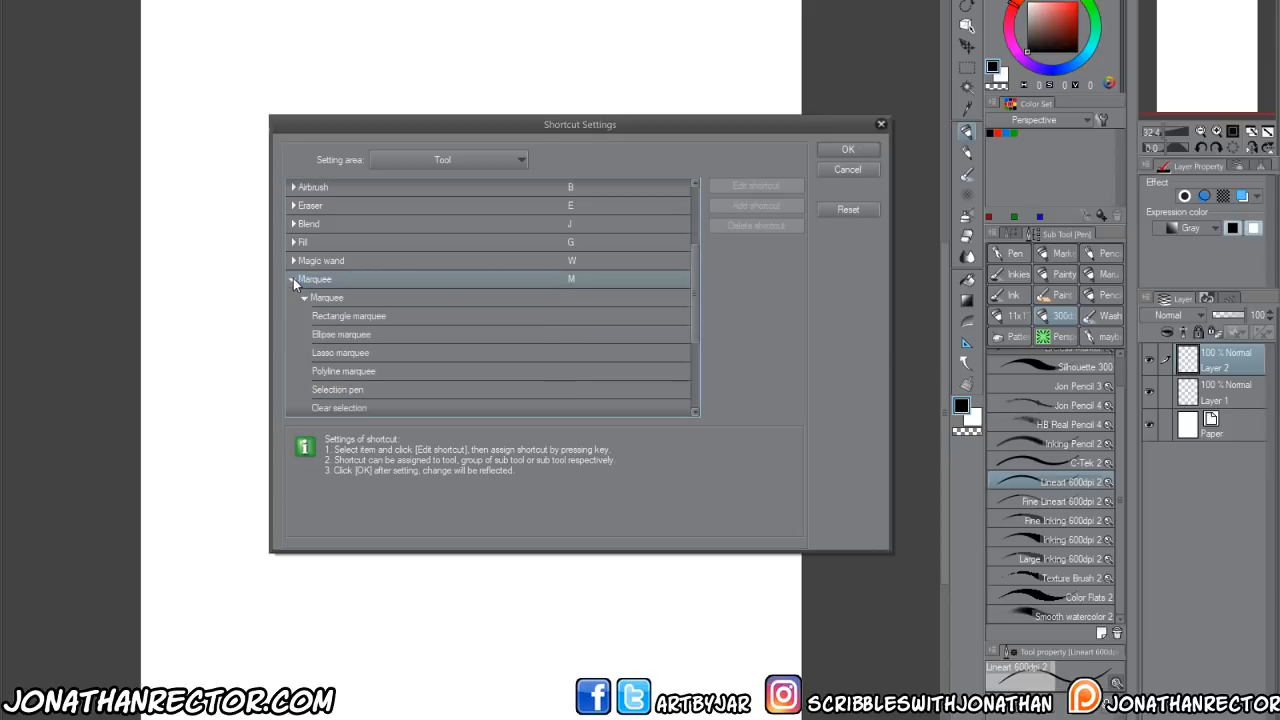
left_click(293, 279)
left_click(293, 260)
left_click(293, 260)
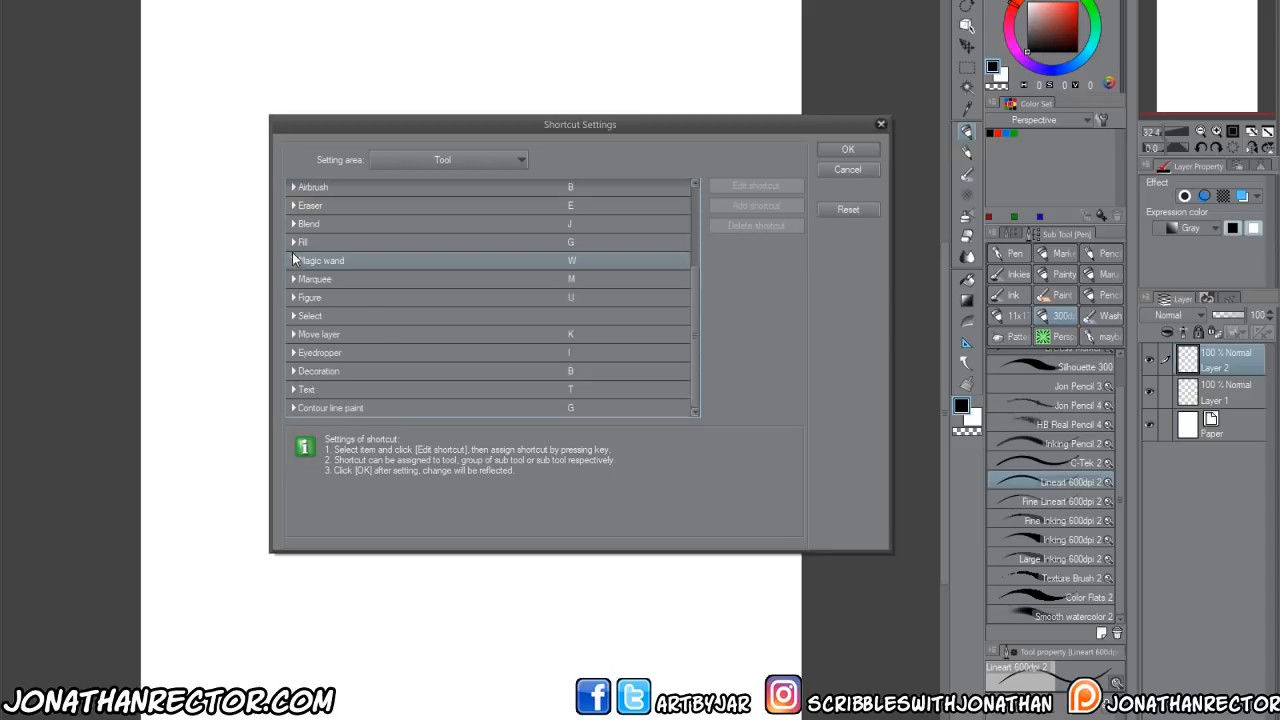
left_click(293, 242)
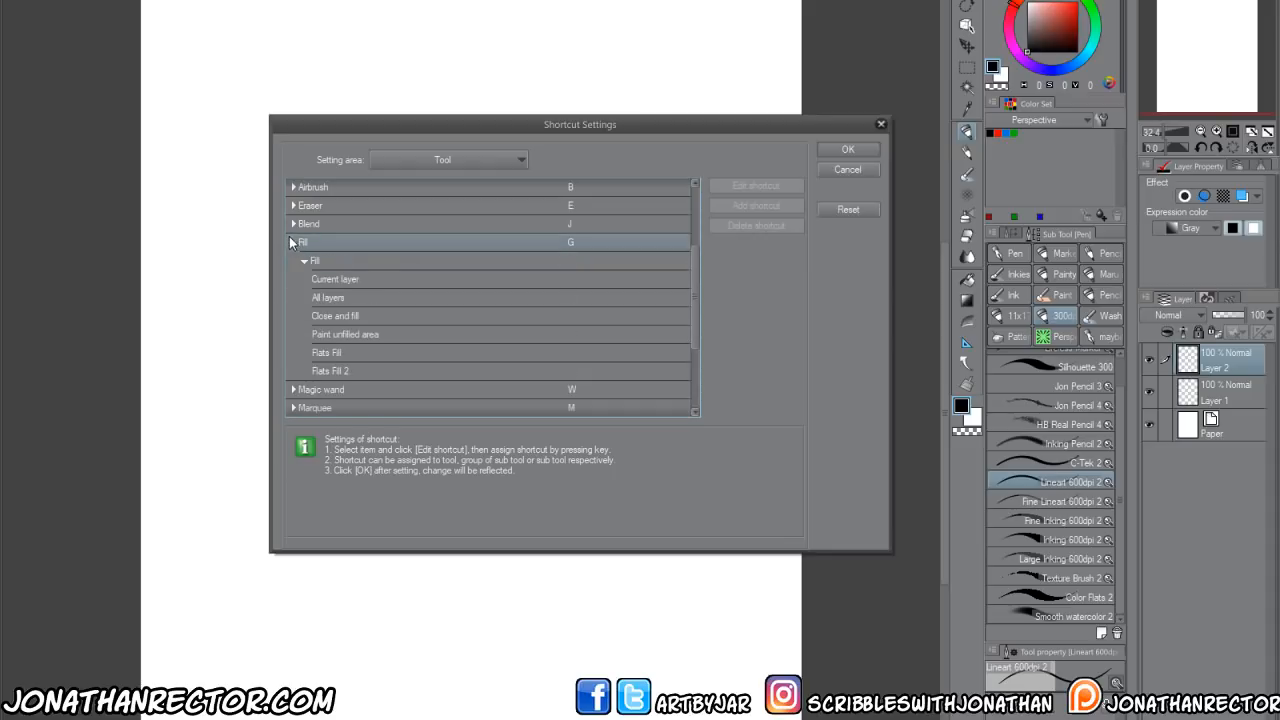
left_click(293, 242)
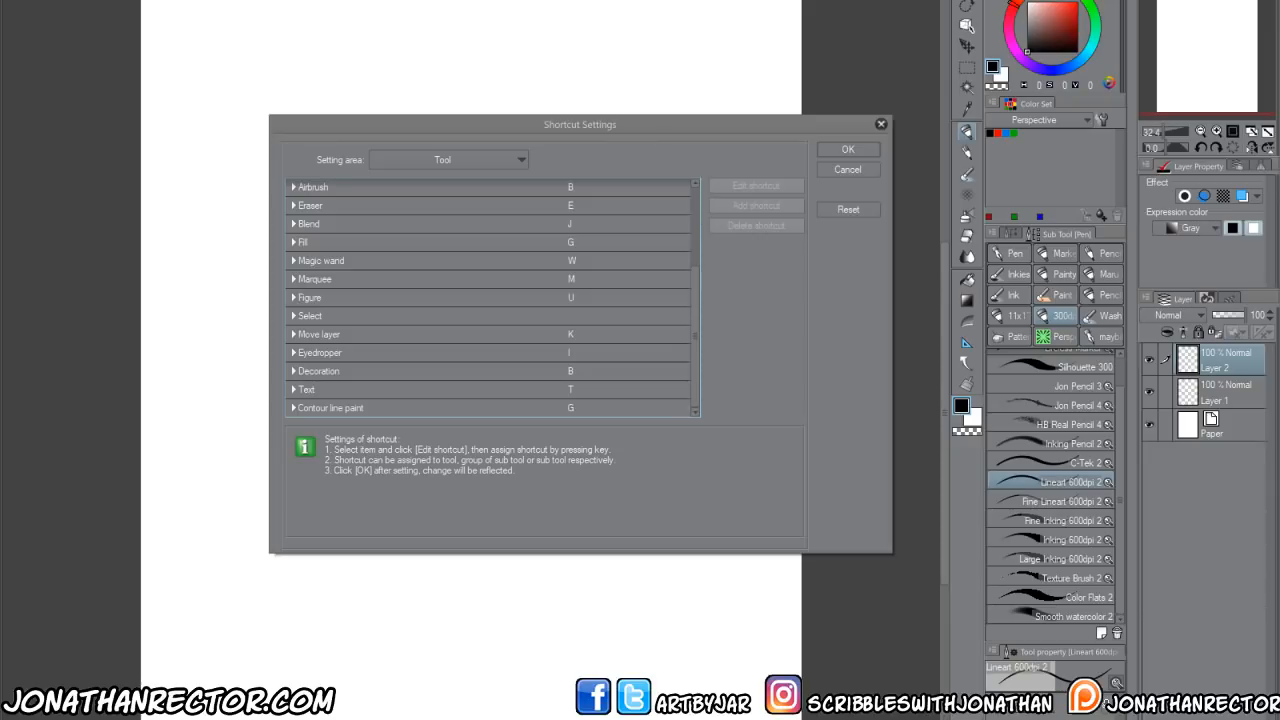
Switch the setting area to Main menu and look through the Help, Window and Filter command groups.
left_click(392, 161)
left_click(380, 173)
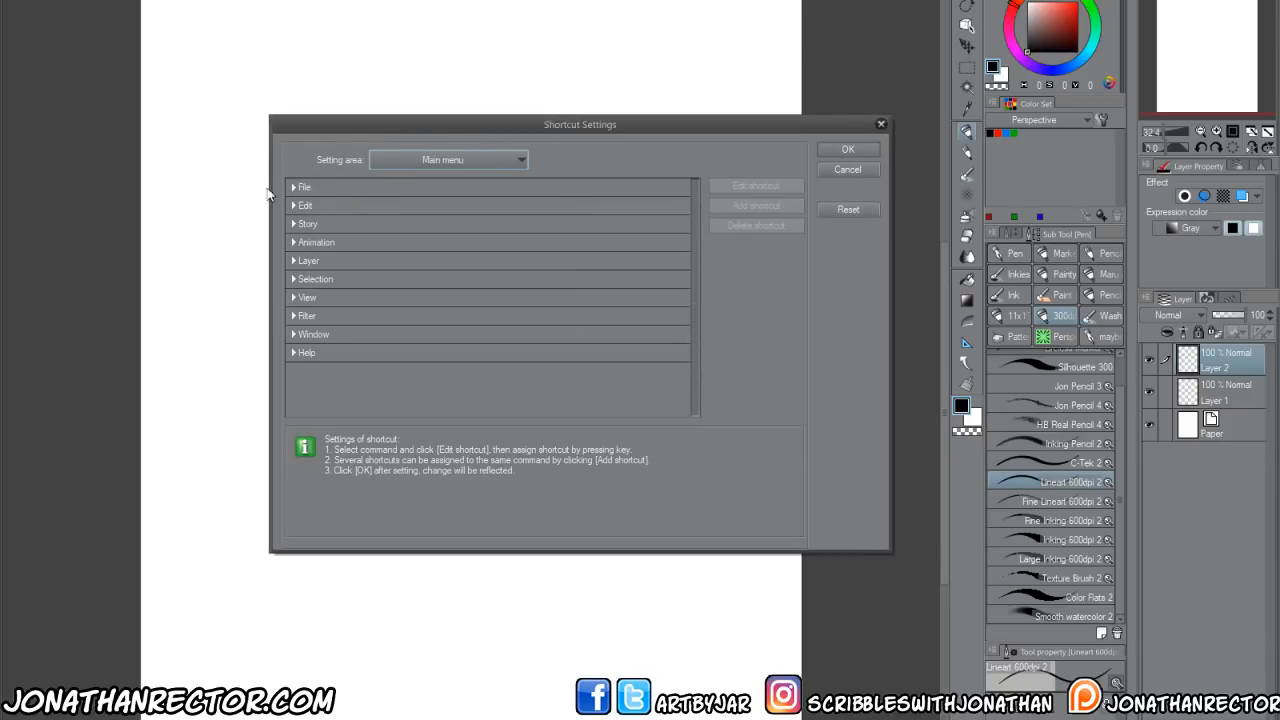
left_click(291, 351)
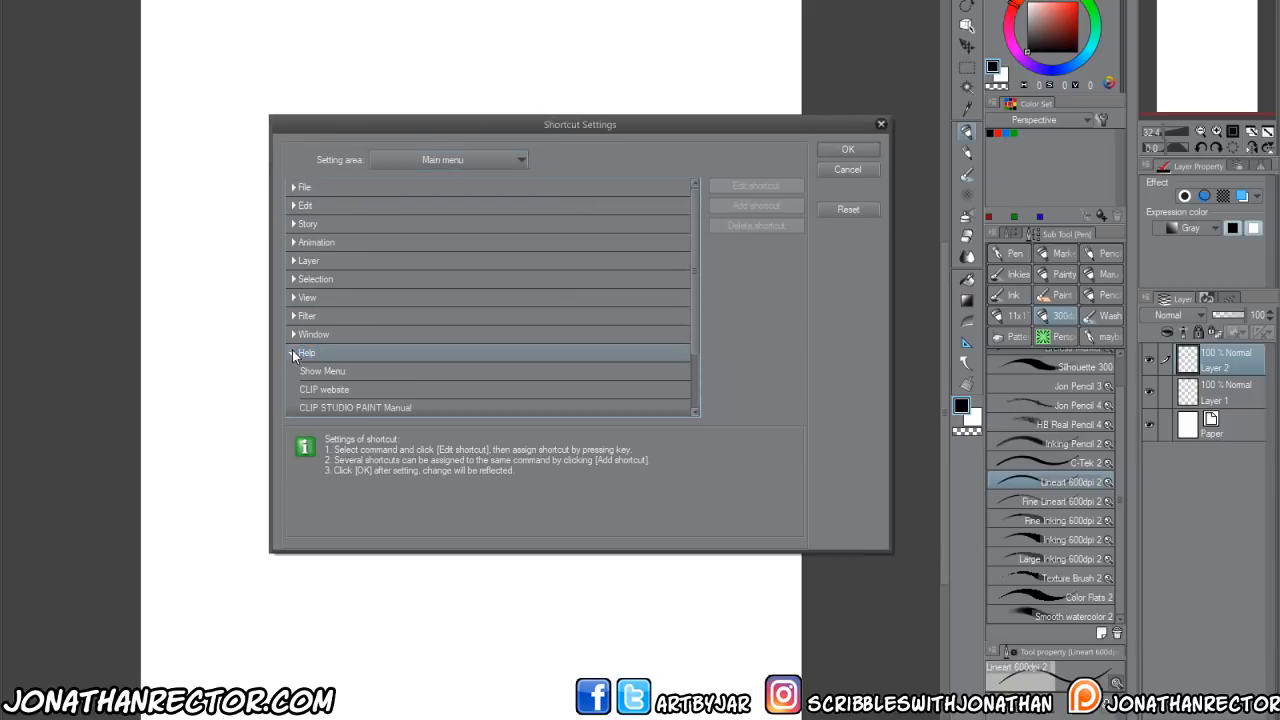
left_click(292, 345)
left_click(292, 334)
left_click(292, 316)
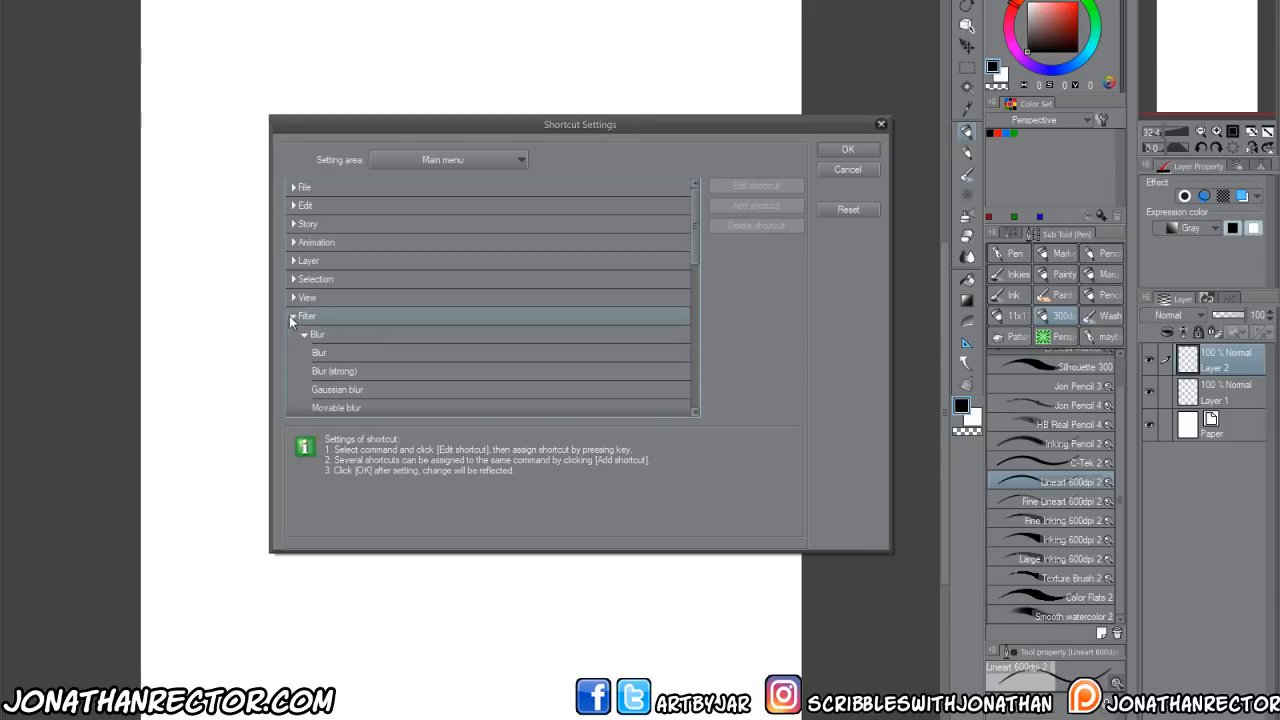
left_click(293, 316)
Expand the View command group and locate the shortcuts for Ruler and the ruler snapping commands.
left_click(293, 298)
left_click_drag(694, 222, 689, 348)
left_click(305, 309)
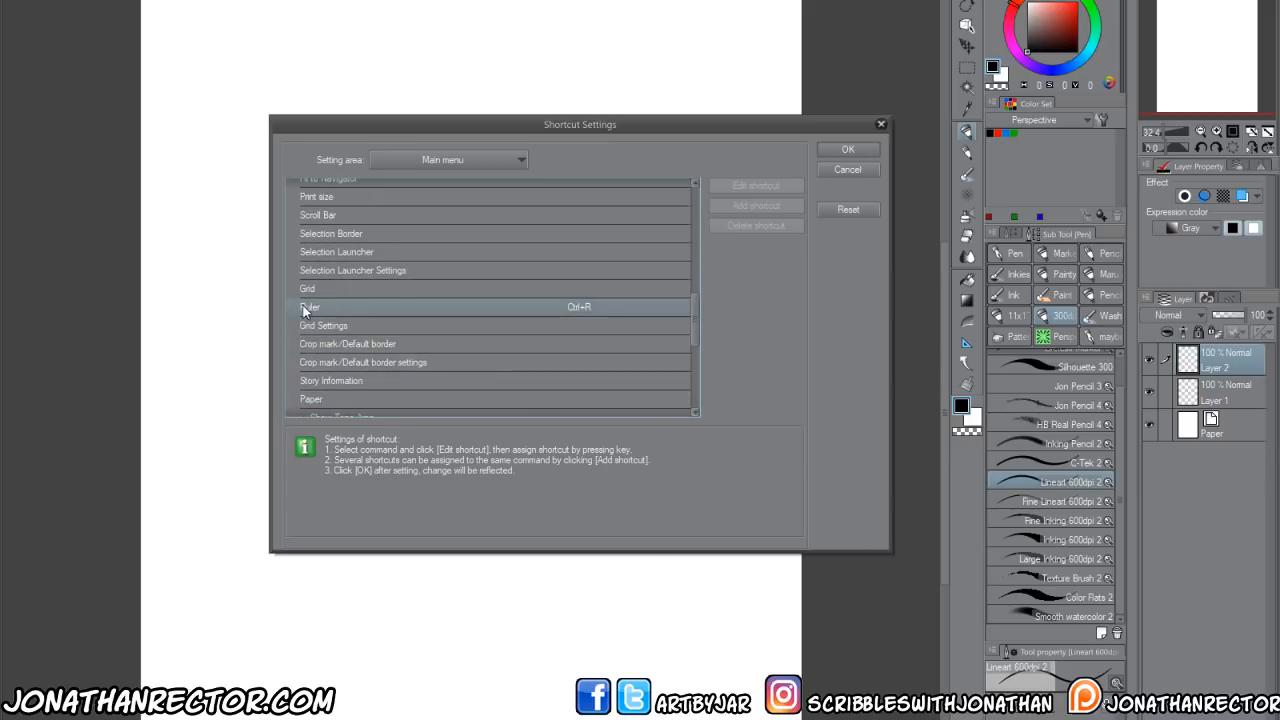
left_click(304, 310)
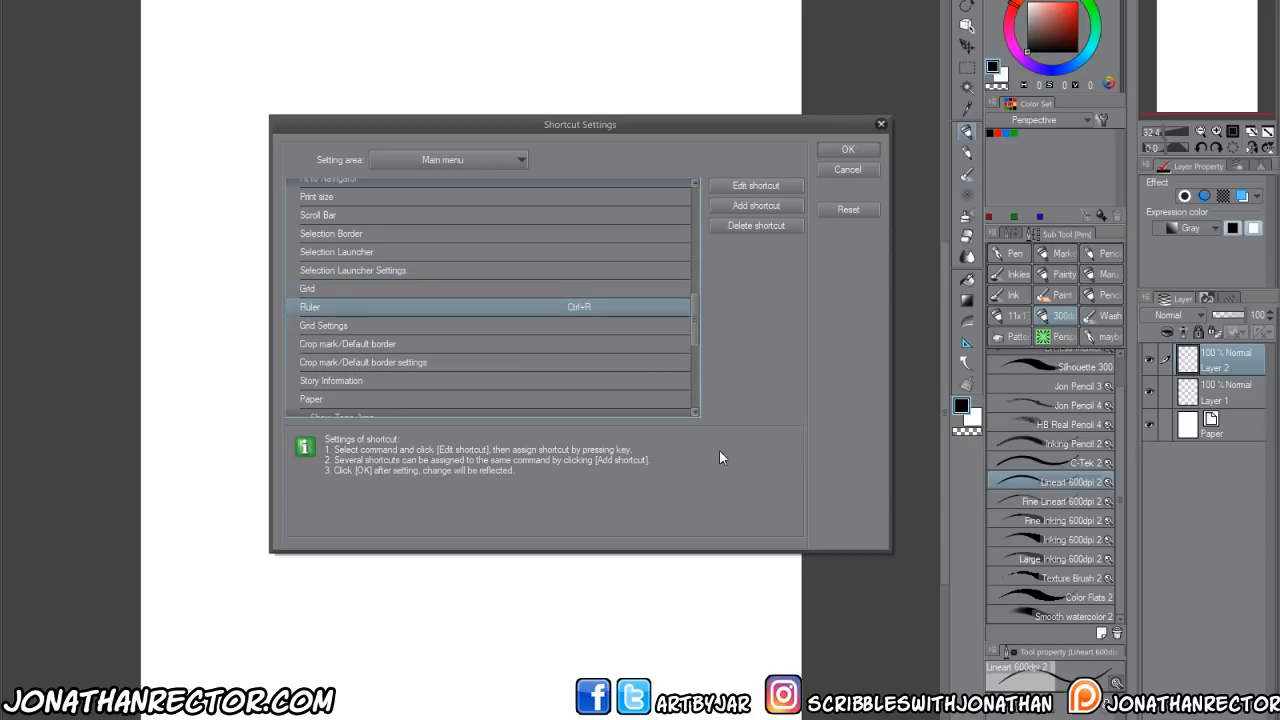
left_click_drag(692, 342, 692, 388)
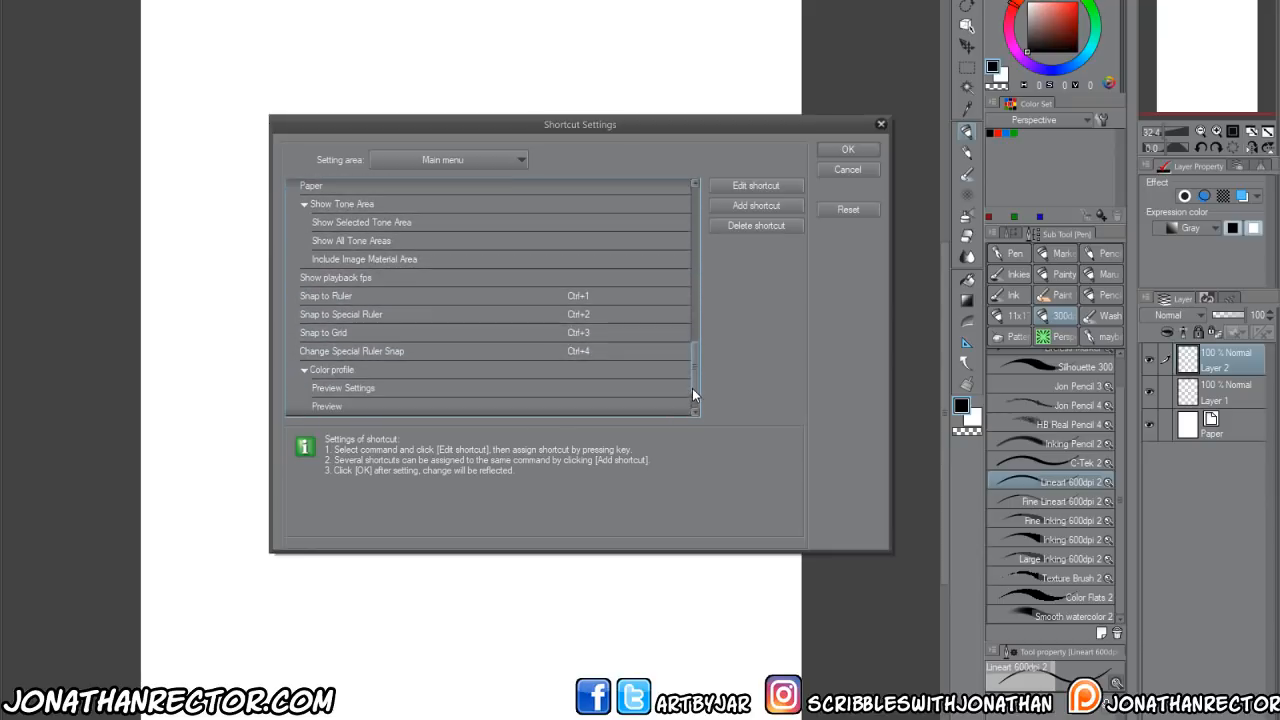
Open the Snap to Ruler shortcut for editing, add a second shortcut entry for it, and close the shortcut settings.
left_click(328, 298)
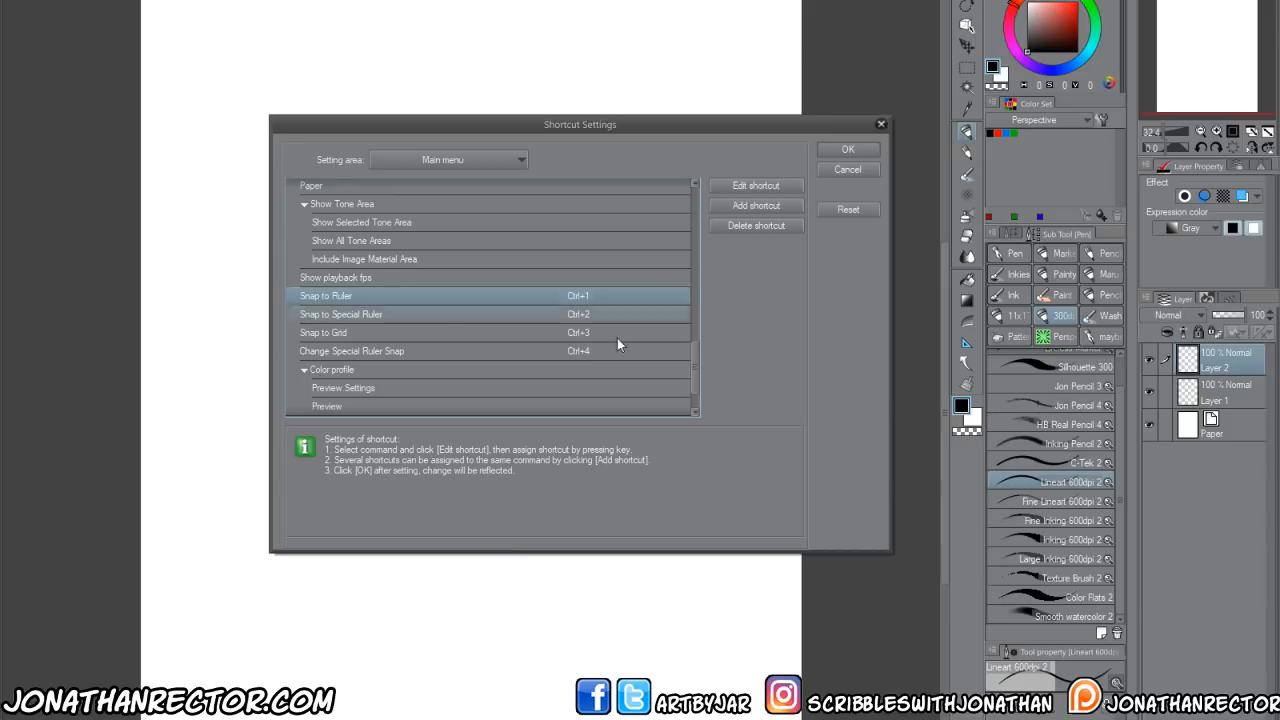
left_click(727, 186)
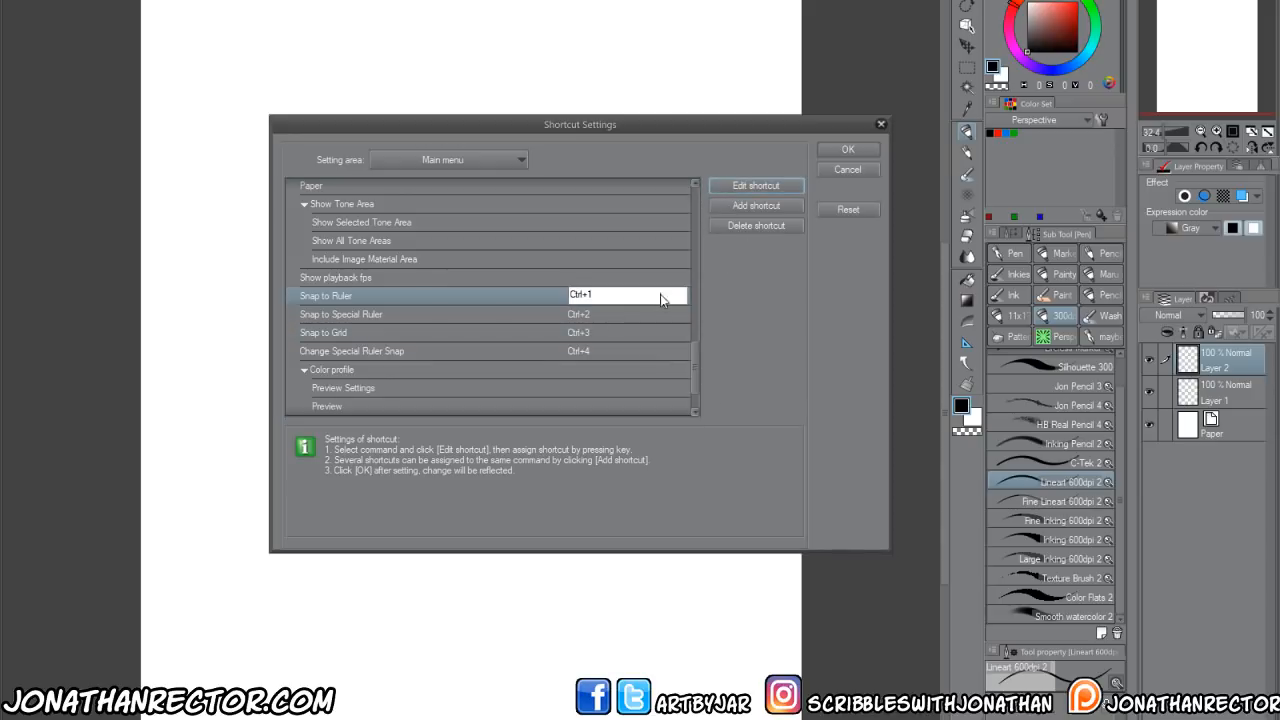
left_click(732, 208)
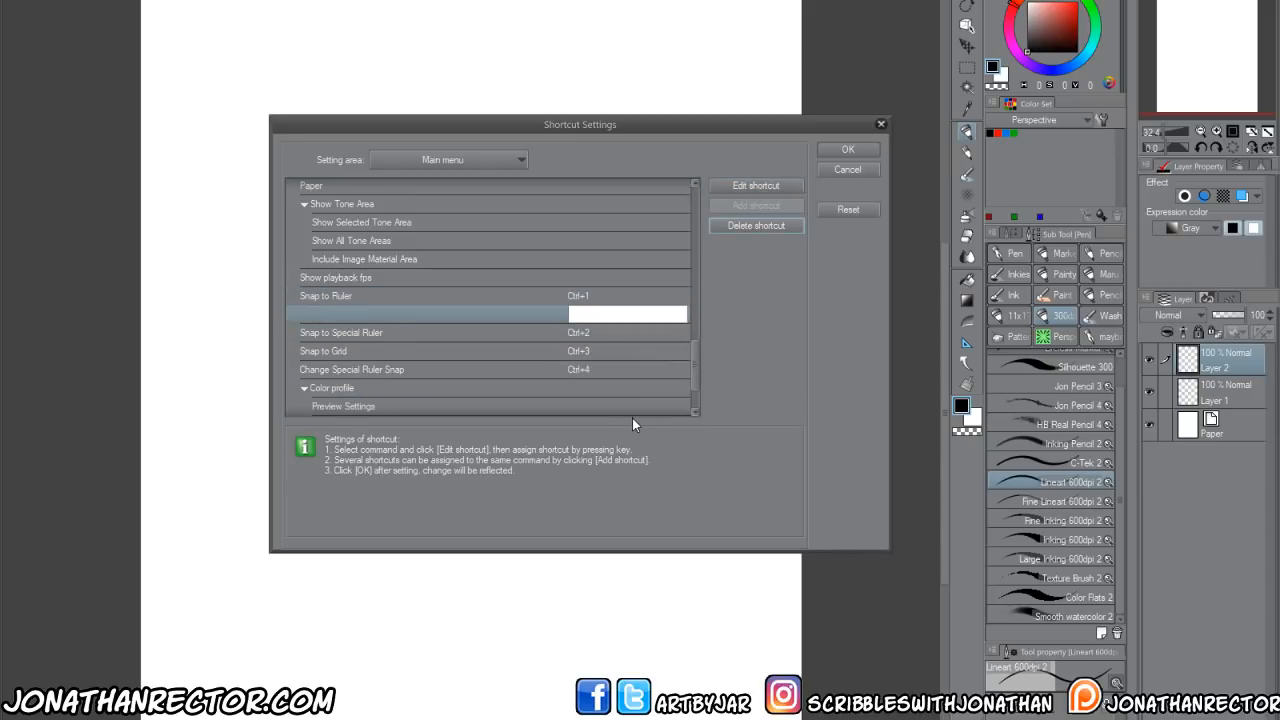
key("Page_Down")
left_click(750, 360)
left_click(848, 149)
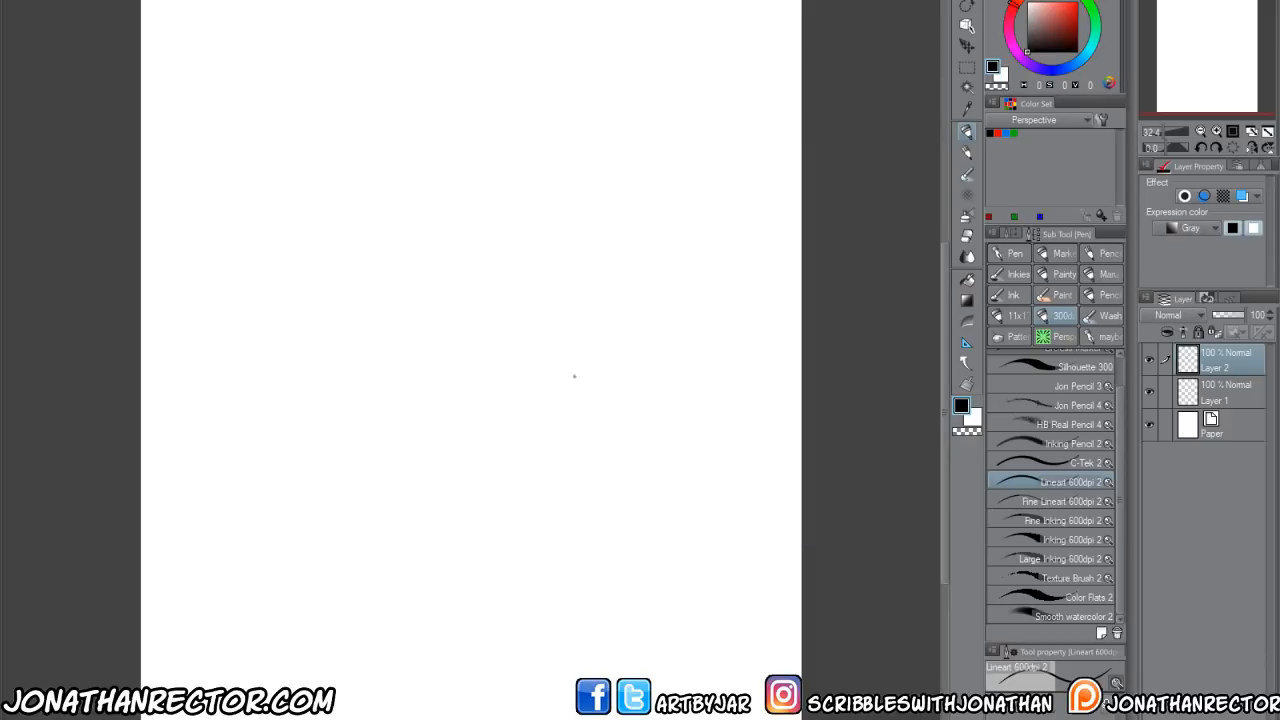
Create a perspective ruler on the blank canvas, drawing converging guide lines for two vanishing points.
left_click_drag(575, 380, 601, 391)
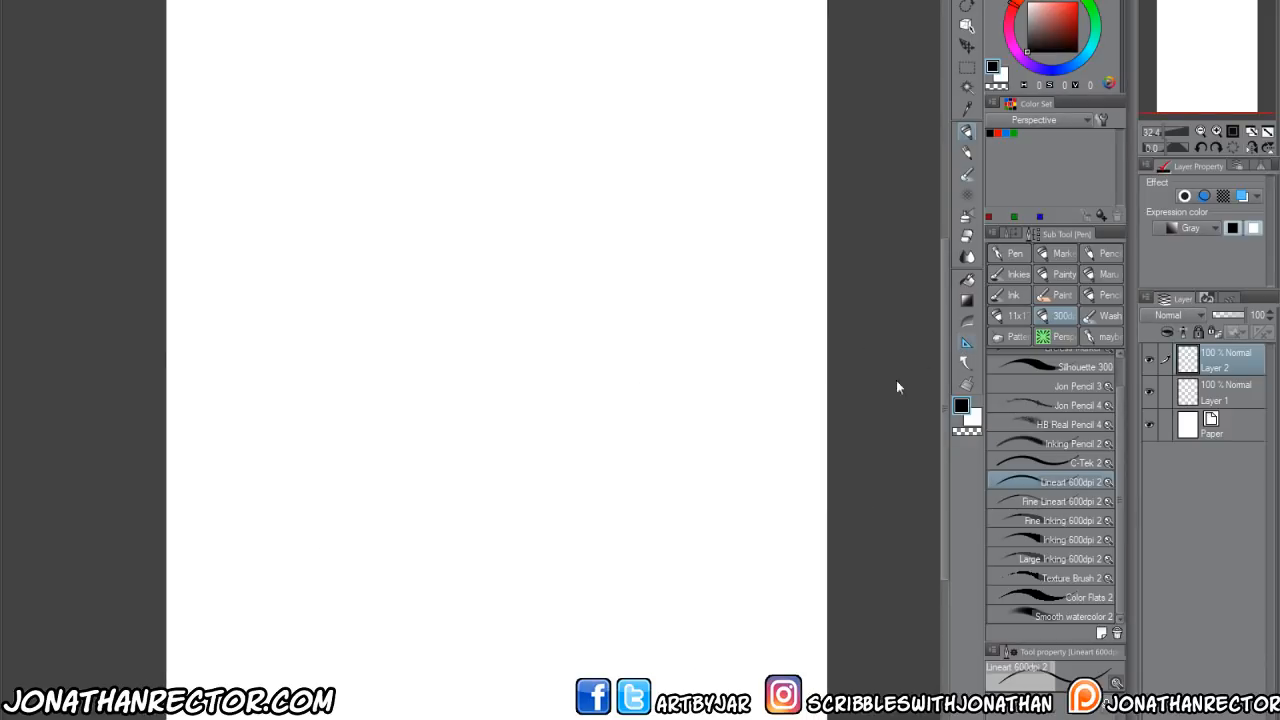
left_click(967, 342)
left_click_drag(600, 337, 364, 250)
mouse_move(600, 415)
left_mouse_down()
mouse_move(404, 401)
mouse_move(290, 420)
mouse_move(720, 217)
left_mouse_up()
left_click_drag(450, 500, 775, 571)
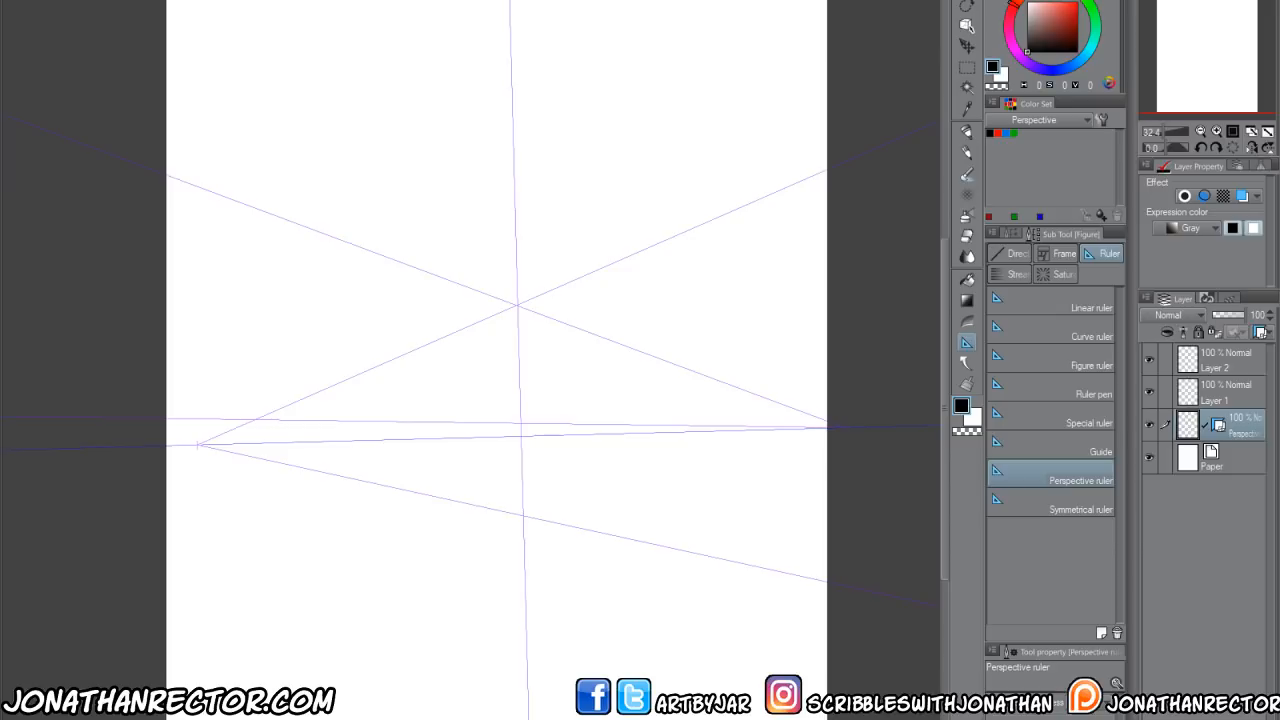
Draw freehand test strokes across the perspective guides with the Lineart 600dpi 2 pen.
key("p")
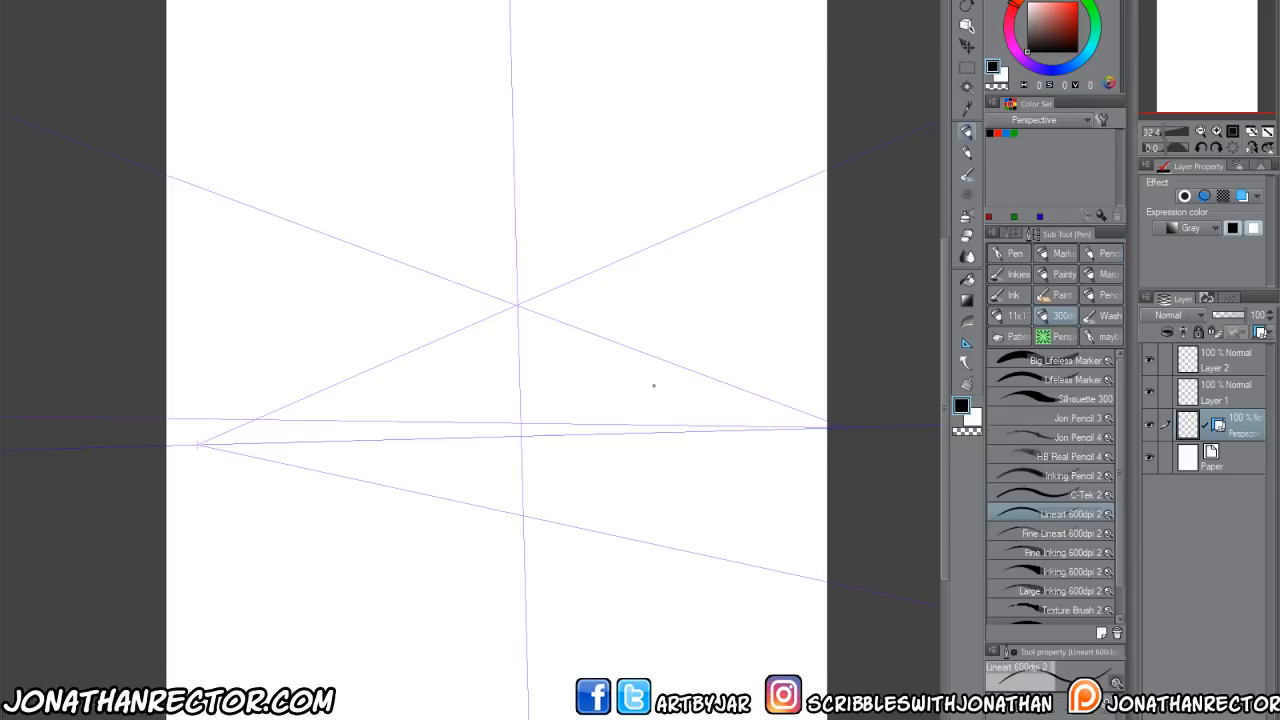
mouse_move(750, 382)
left_mouse_down()
mouse_move(499, 273)
mouse_move(591, 318)
mouse_move(520, 331)
left_mouse_up()
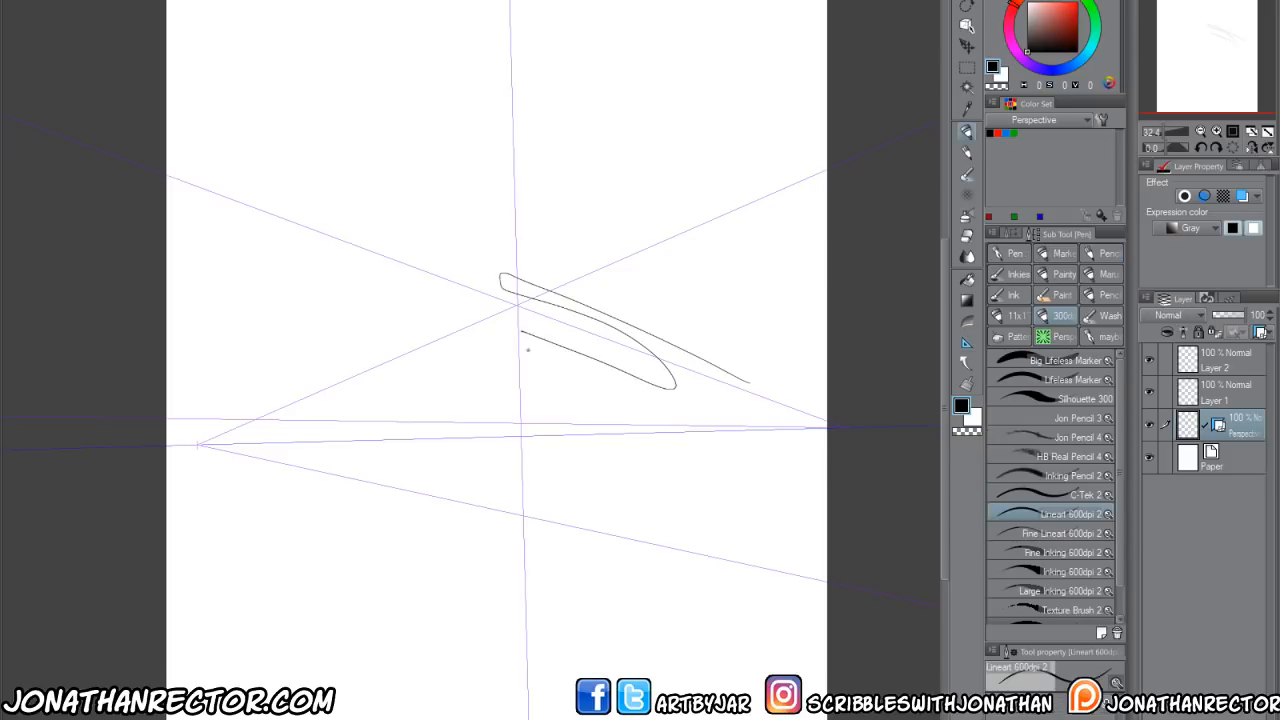
mouse_move(606, 396)
left_mouse_down()
mouse_move(512, 366)
mouse_move(558, 504)
left_mouse_up()
left_click_drag(529, 286, 264, 412)
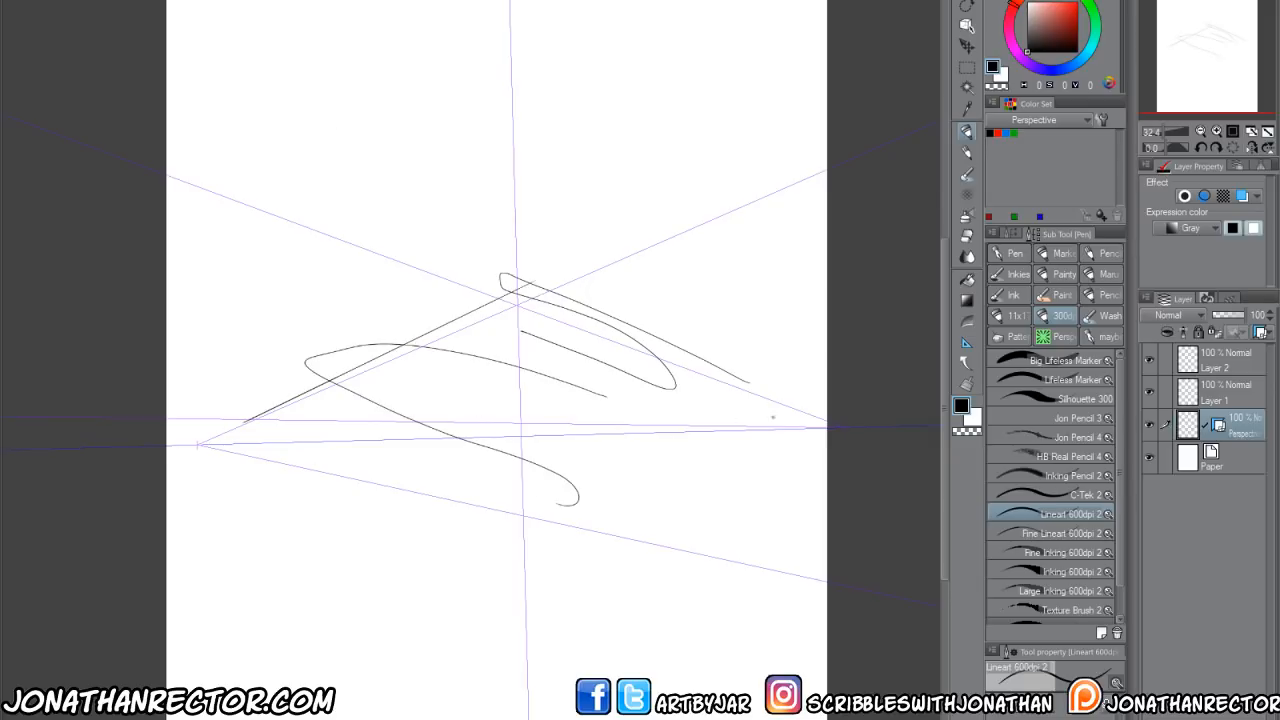
Hide the first perspective ruler, add a new layer, and create a second perspective ruler with converging and near-vertical guides.
left_click(1149, 425)
key("ctrl+shift+n")
left_click(961, 346)
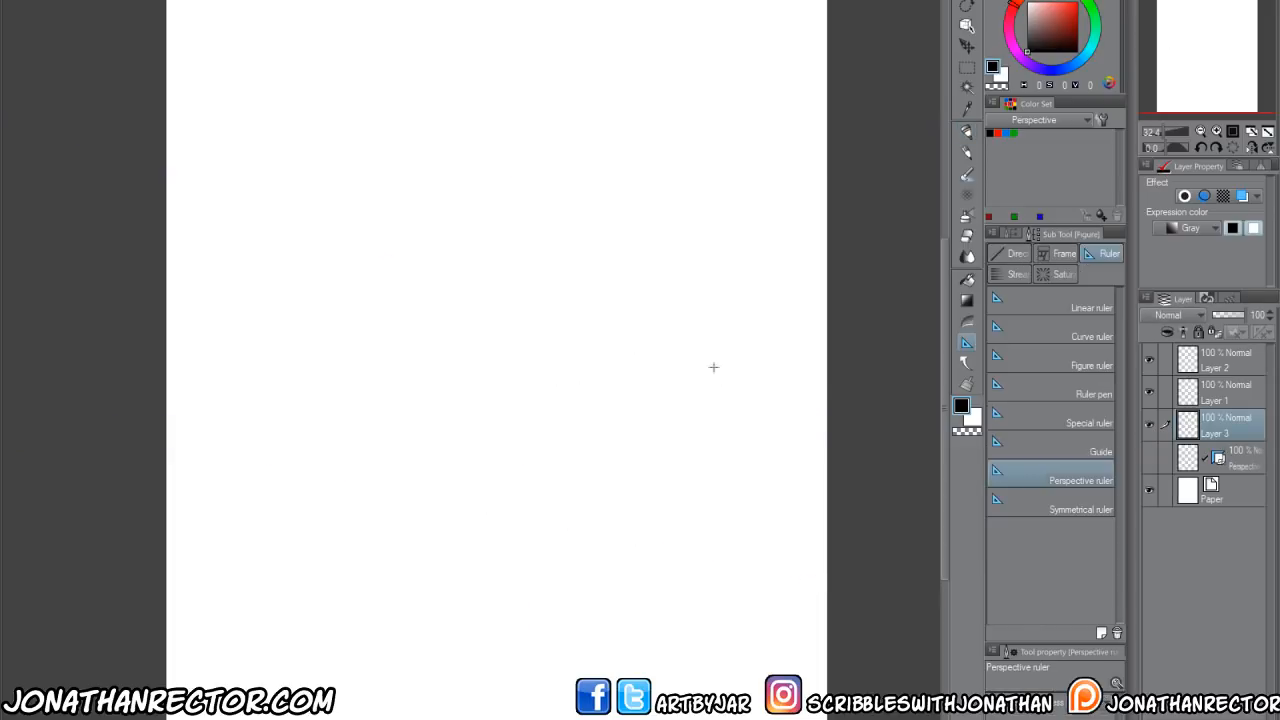
mouse_move(798, 407)
left_mouse_down()
mouse_move(650, 372)
mouse_move(711, 414)
mouse_move(620, 416)
left_mouse_up()
left_click_drag(64, 405, 280, 486)
left_click_drag(686, 50, 652, 100)
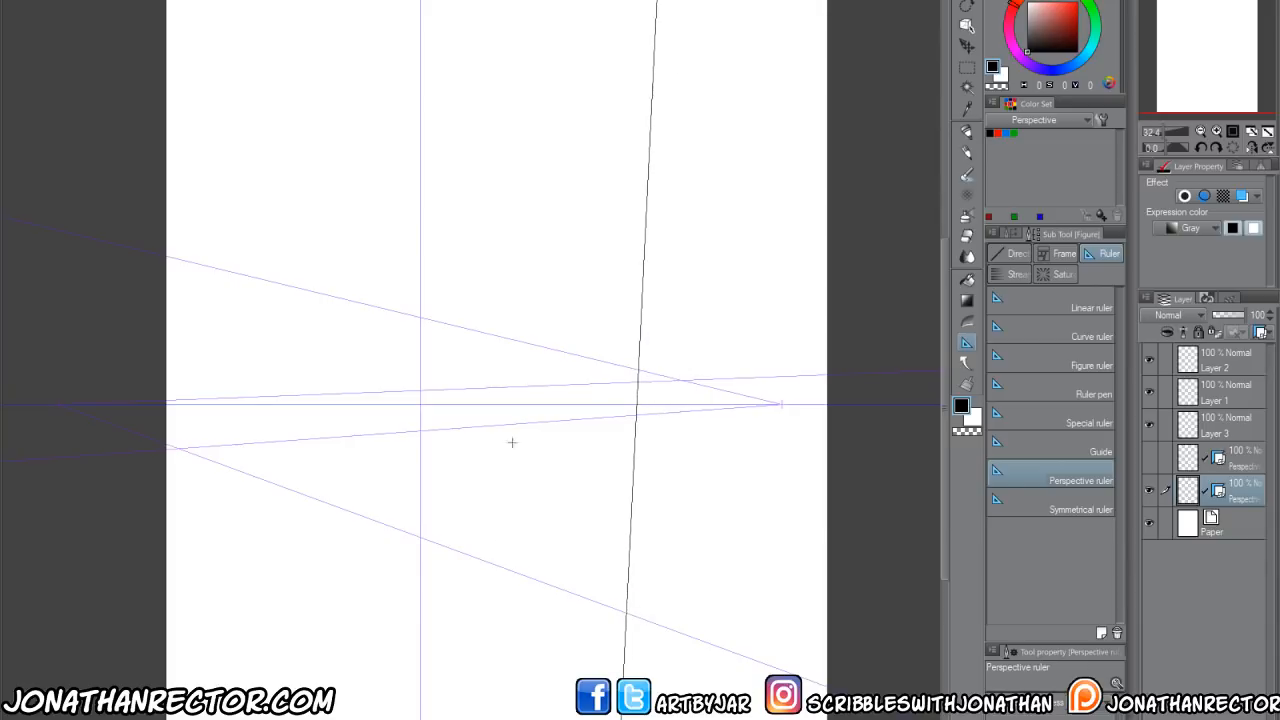
left_click_drag(316, 165, 389, 445)
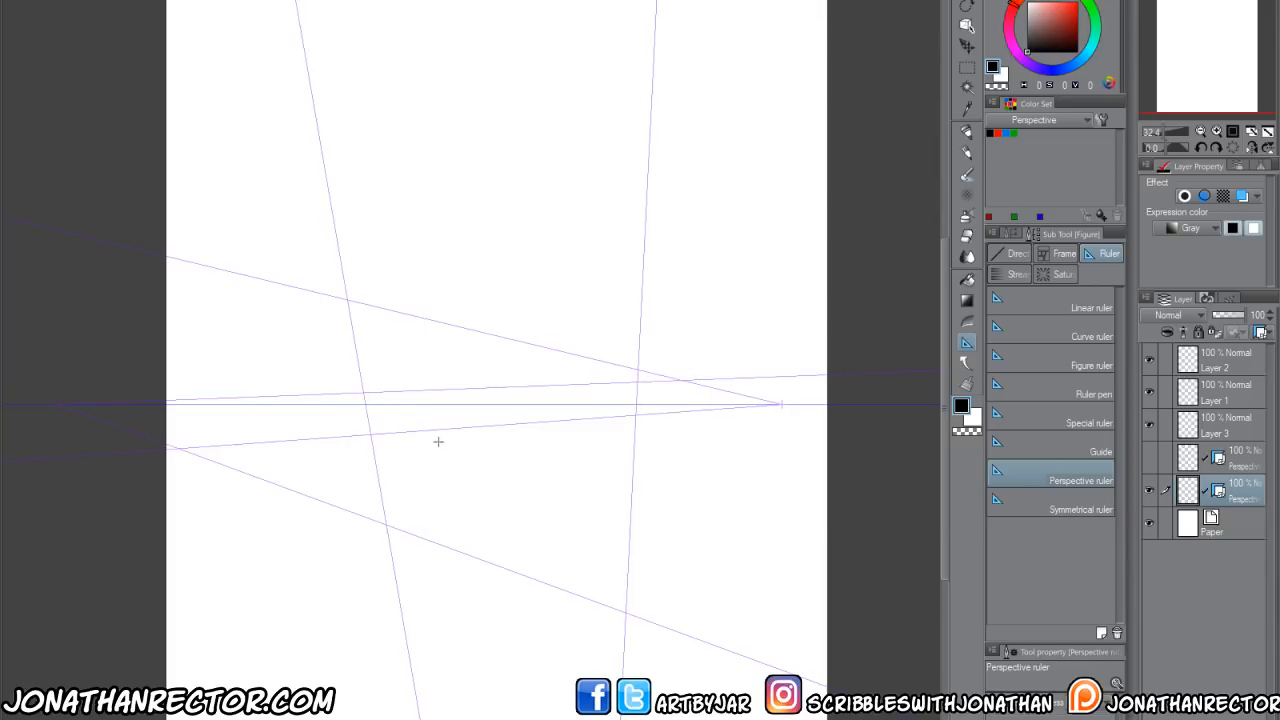
left_click(621, 343)
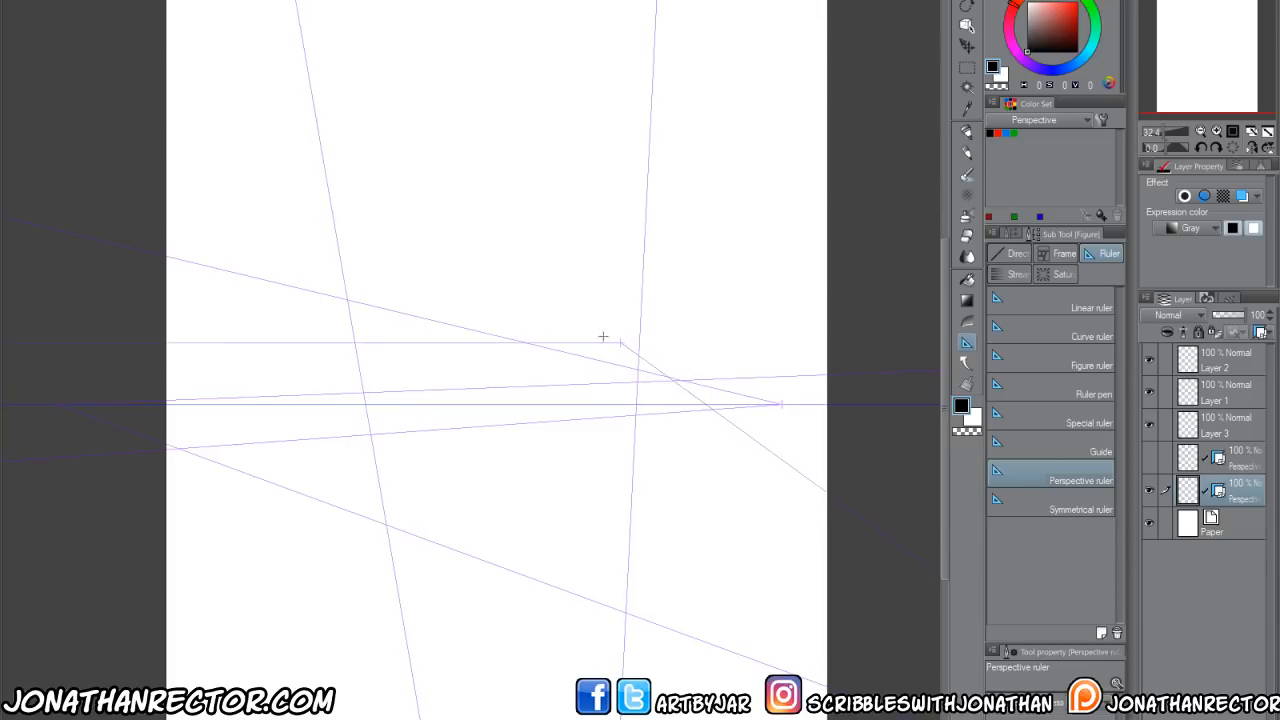
key("ctrl+z")
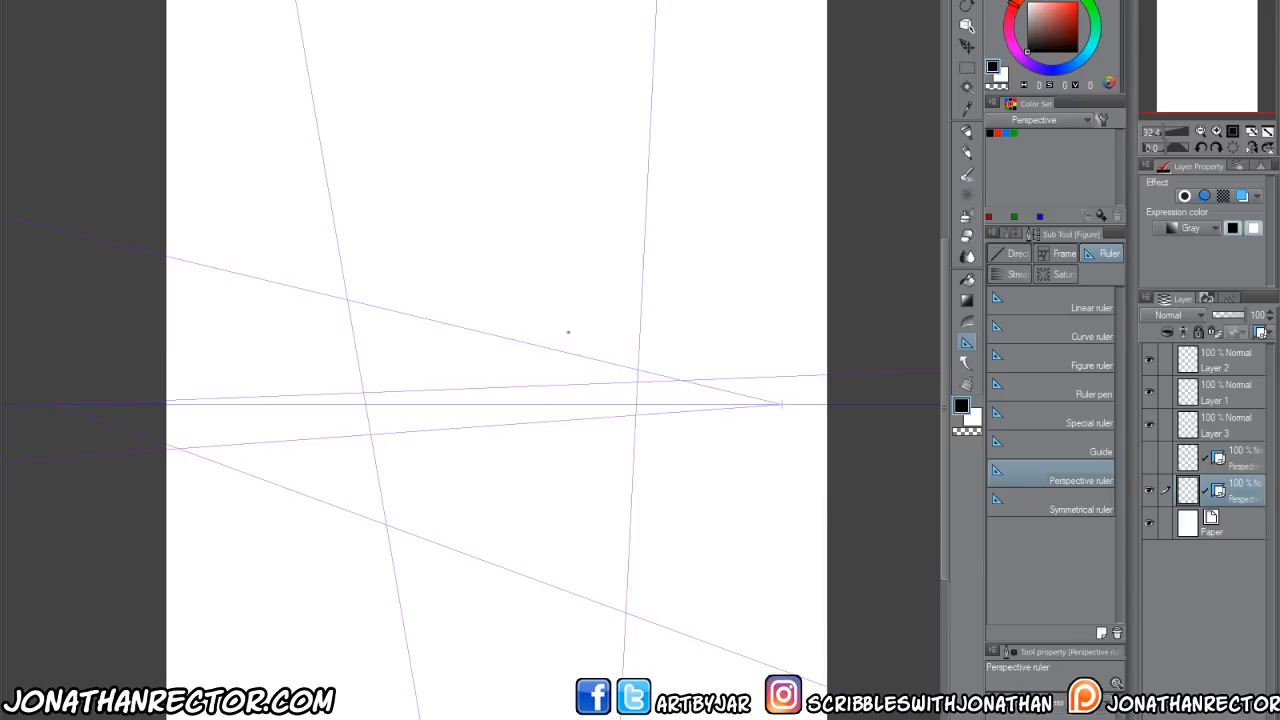
Draw two ruler-snapped test lines toward the two horizontal vanishing points with the Lineart 600dpi 2 pen.
key("p")
left_click_drag(648, 362, 292, 250)
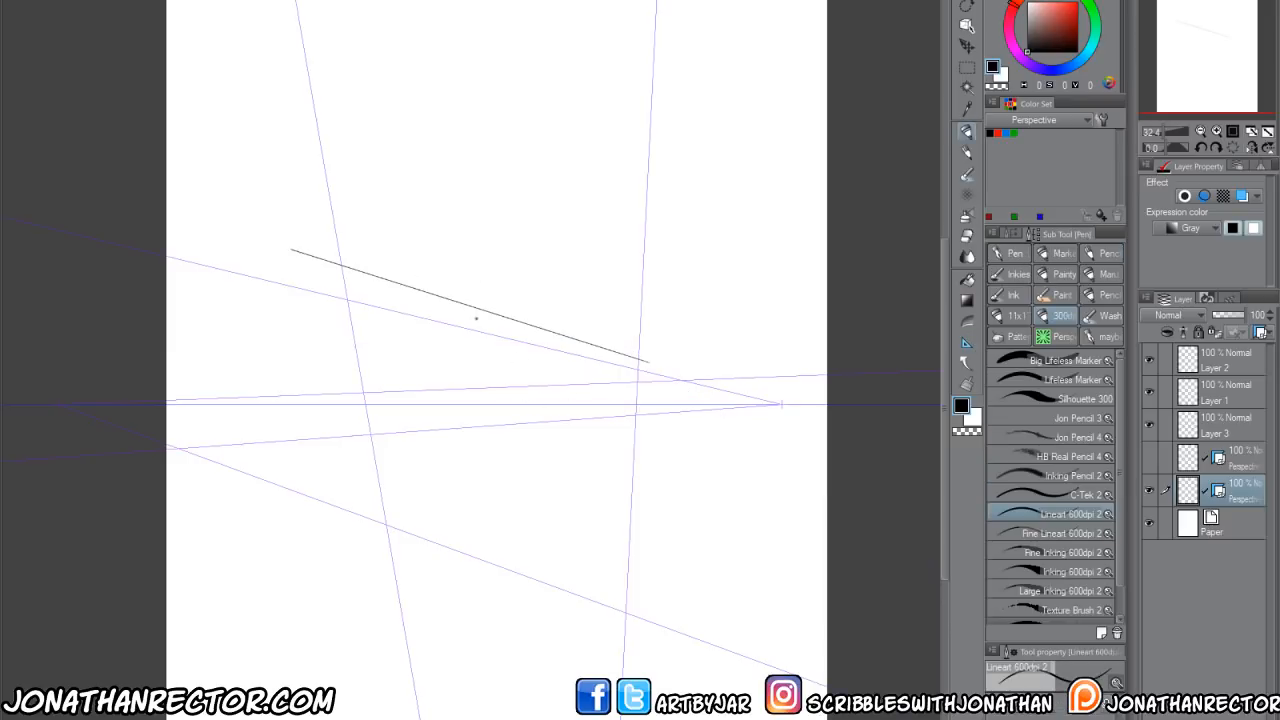
mouse_move(564, 352)
left_mouse_down()
mouse_move(272, 280)
mouse_move(237, 300)
mouse_move(180, 294)
left_mouse_up()
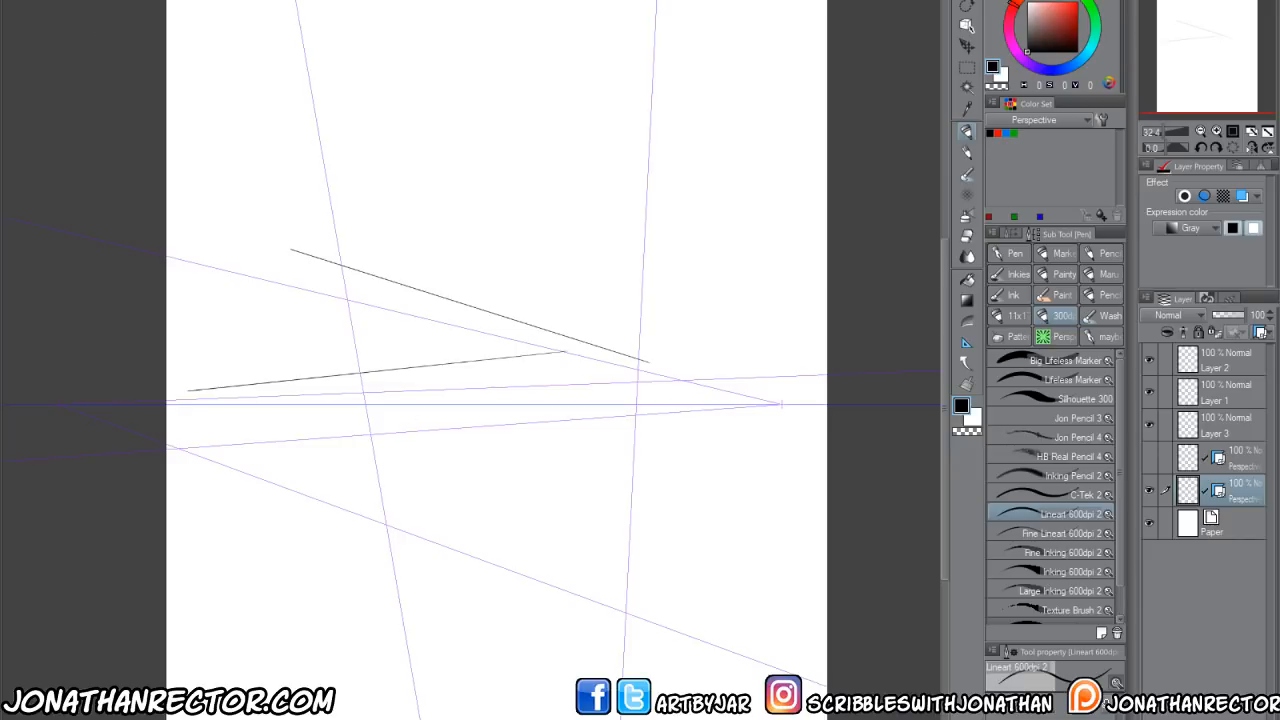
Open the shortcut settings and delete the PageDown shortcut from the Snap to Ruler command.
left_click(18, 1)
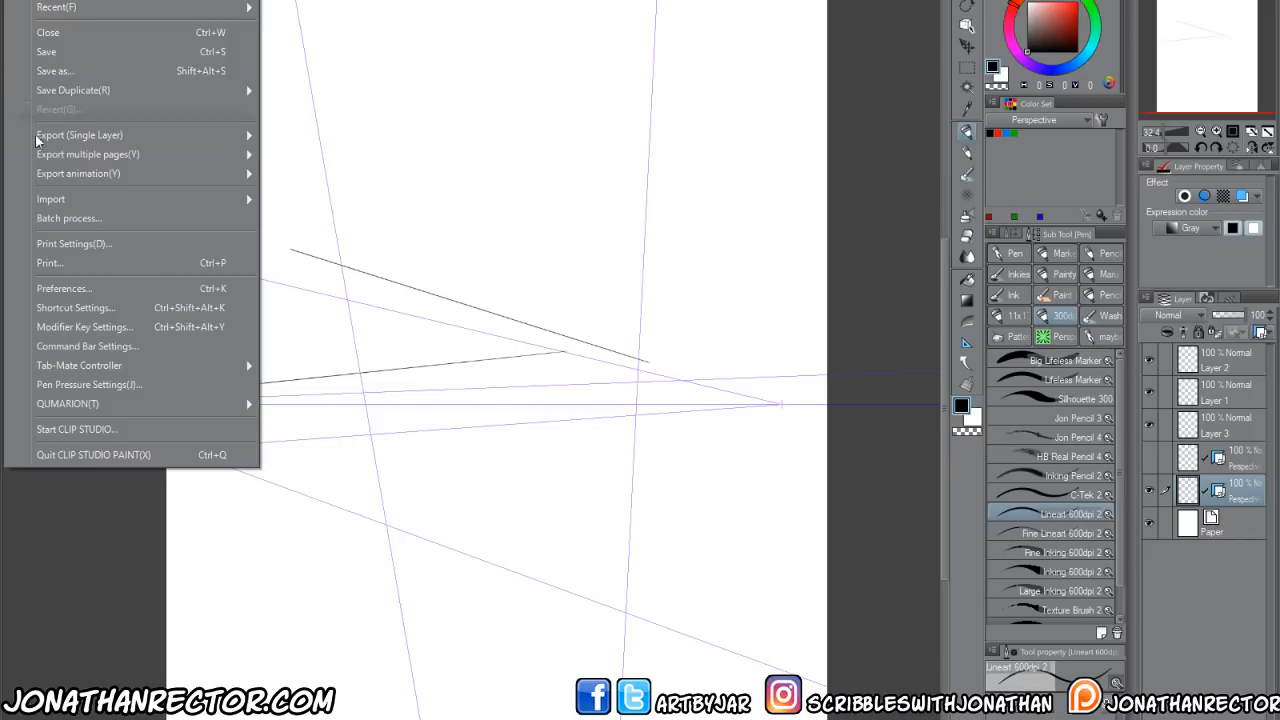
left_click(50, 310)
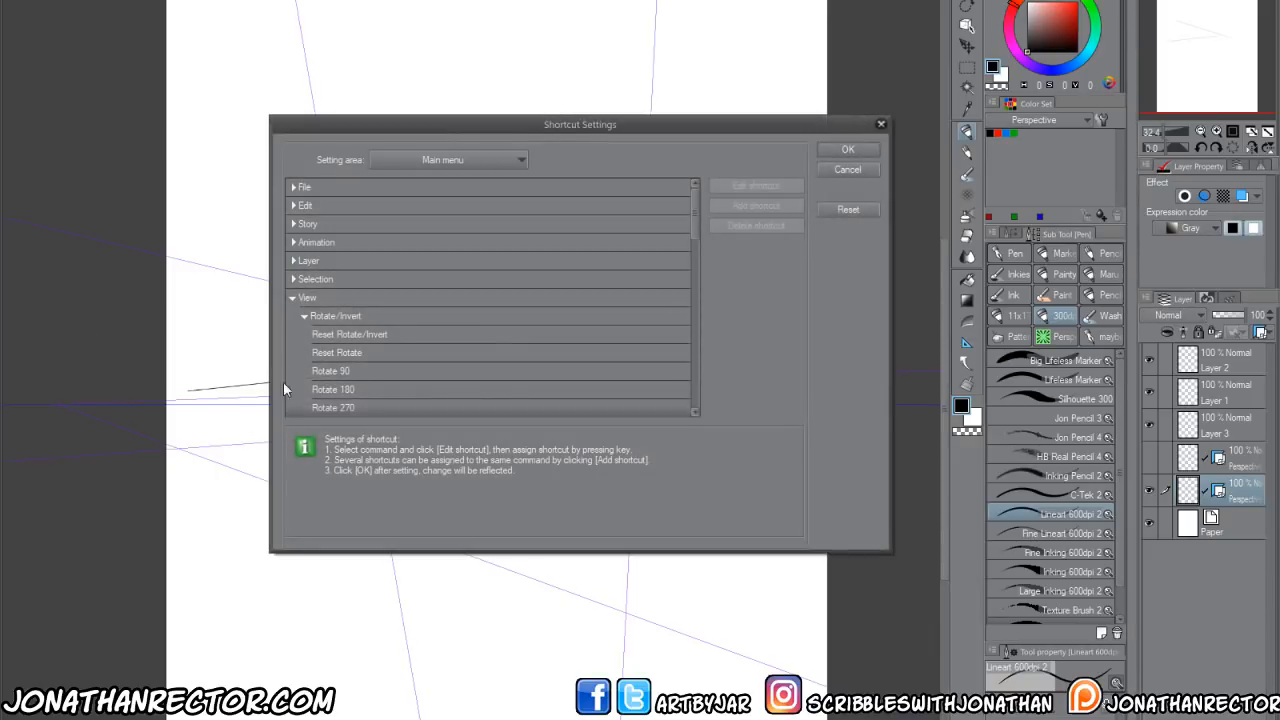
left_click_drag(701, 258, 701, 380)
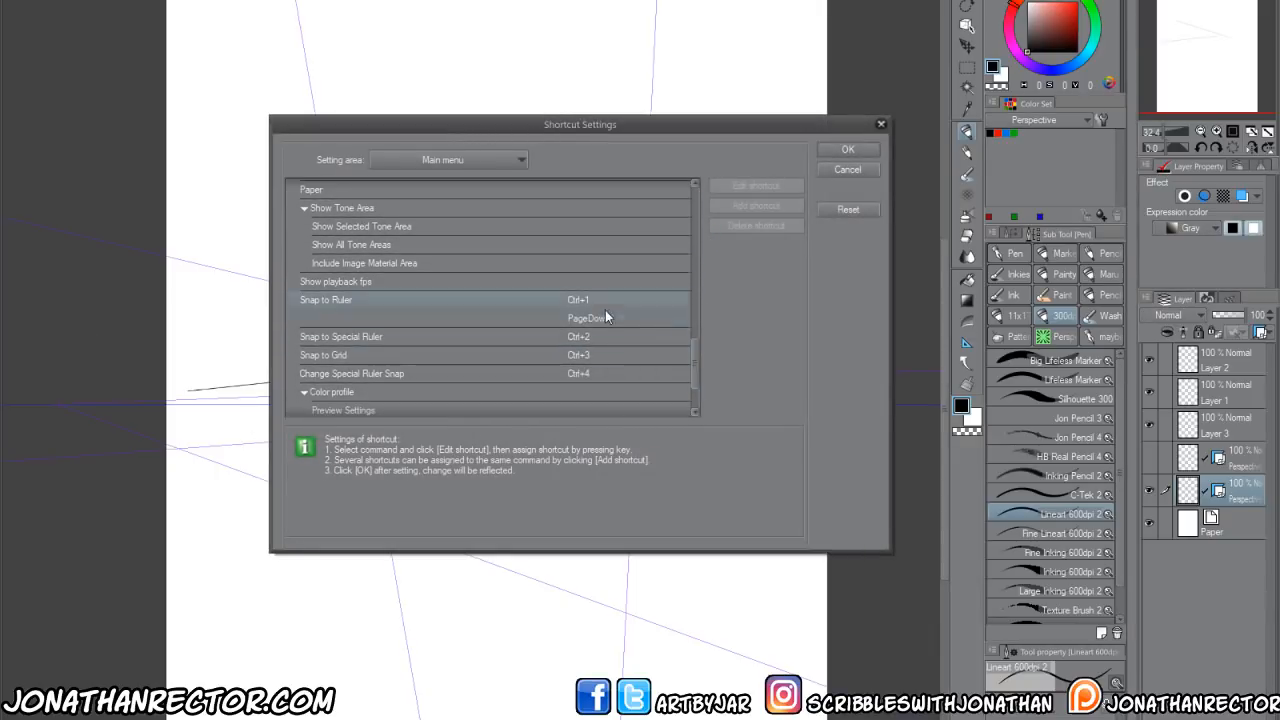
left_click(603, 318)
left_click(740, 225)
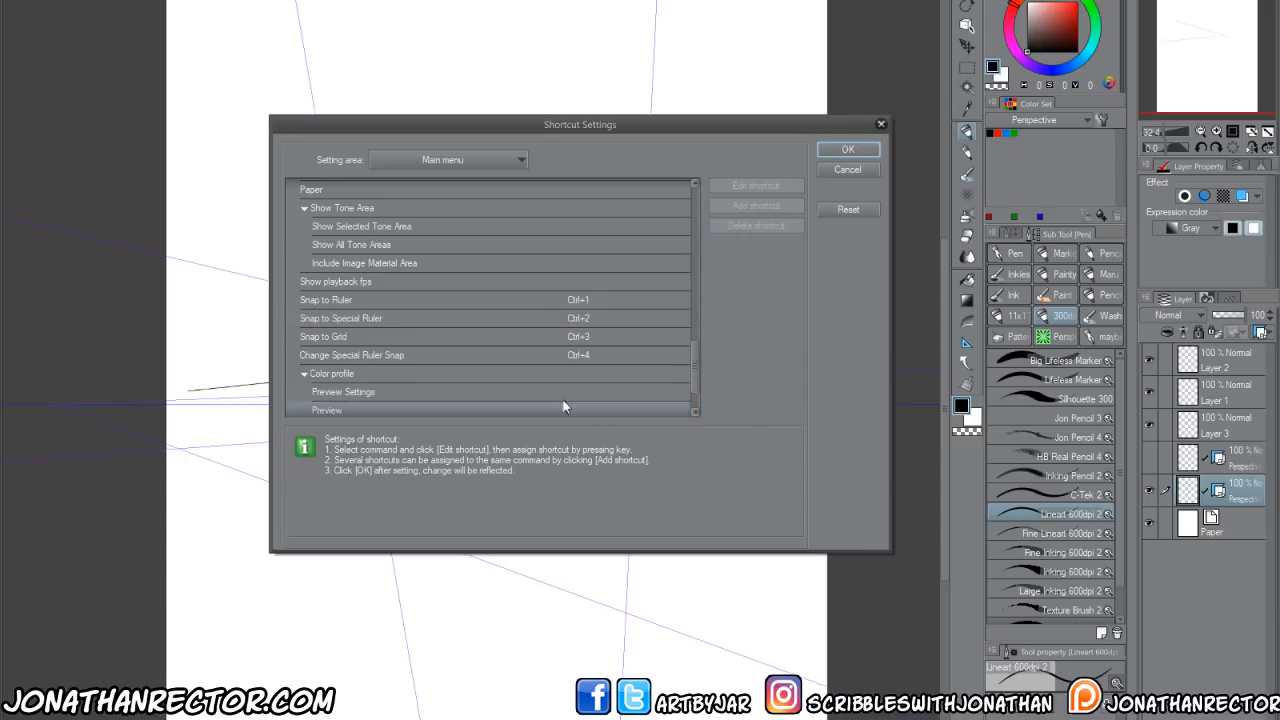
Add PageDown as a second shortcut for Snap to Special Ruler and apply the shortcut settings.
left_click(318, 320)
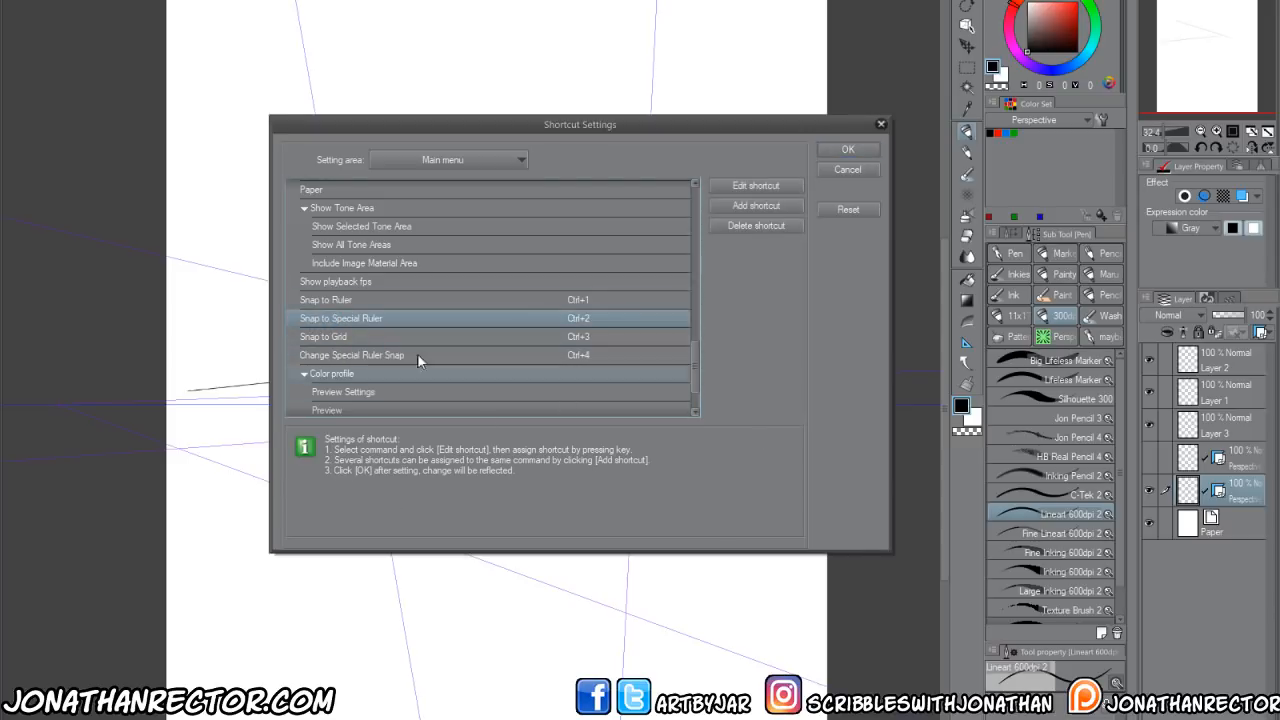
left_click(756, 185)
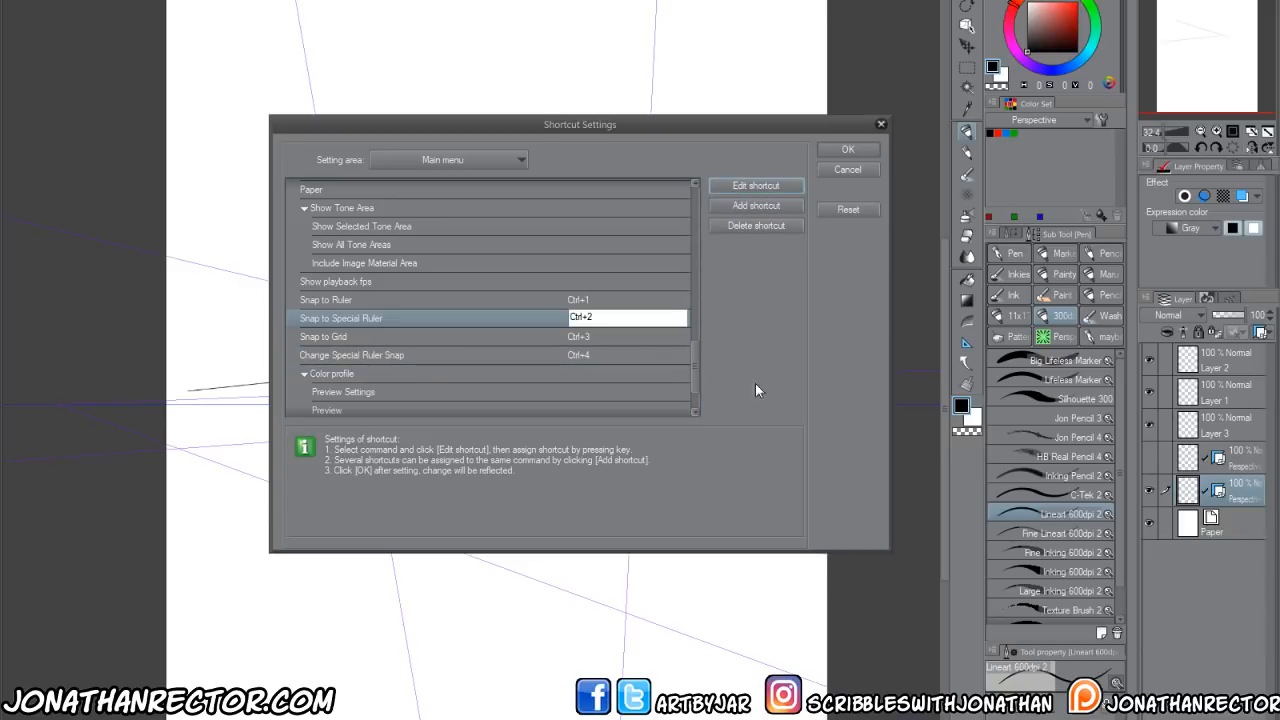
left_click(756, 205)
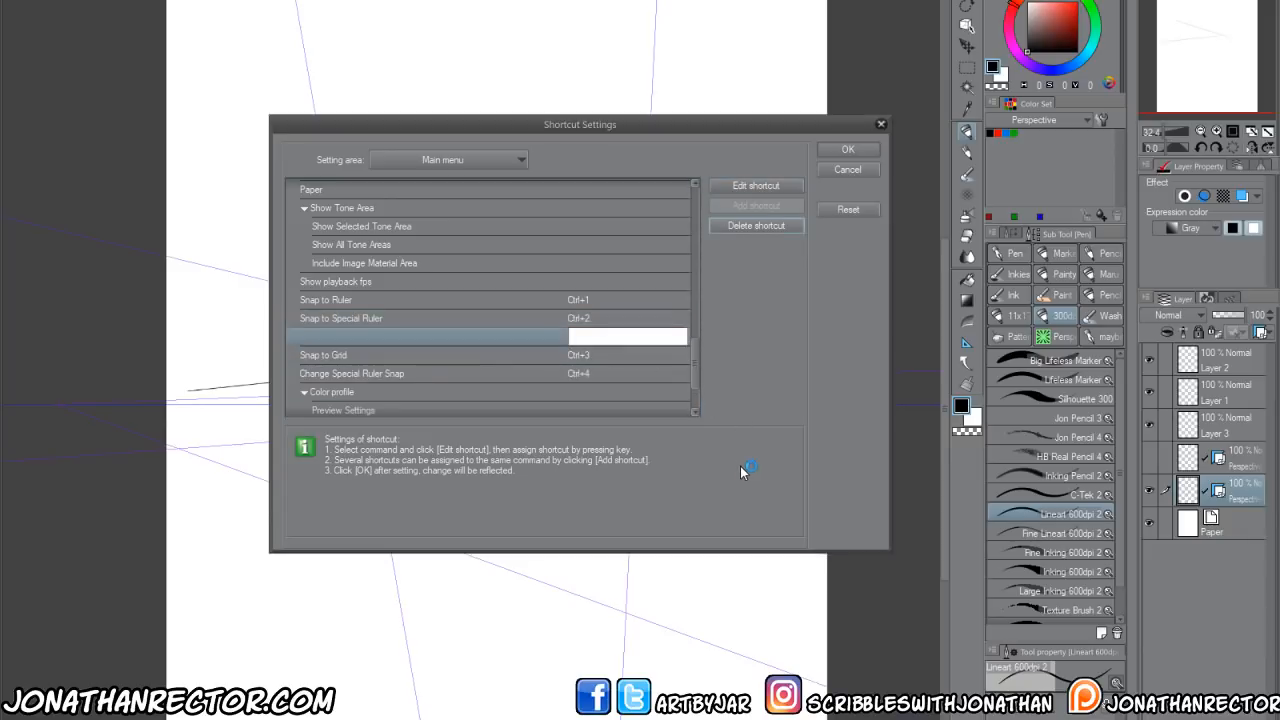
key("Page_Down")
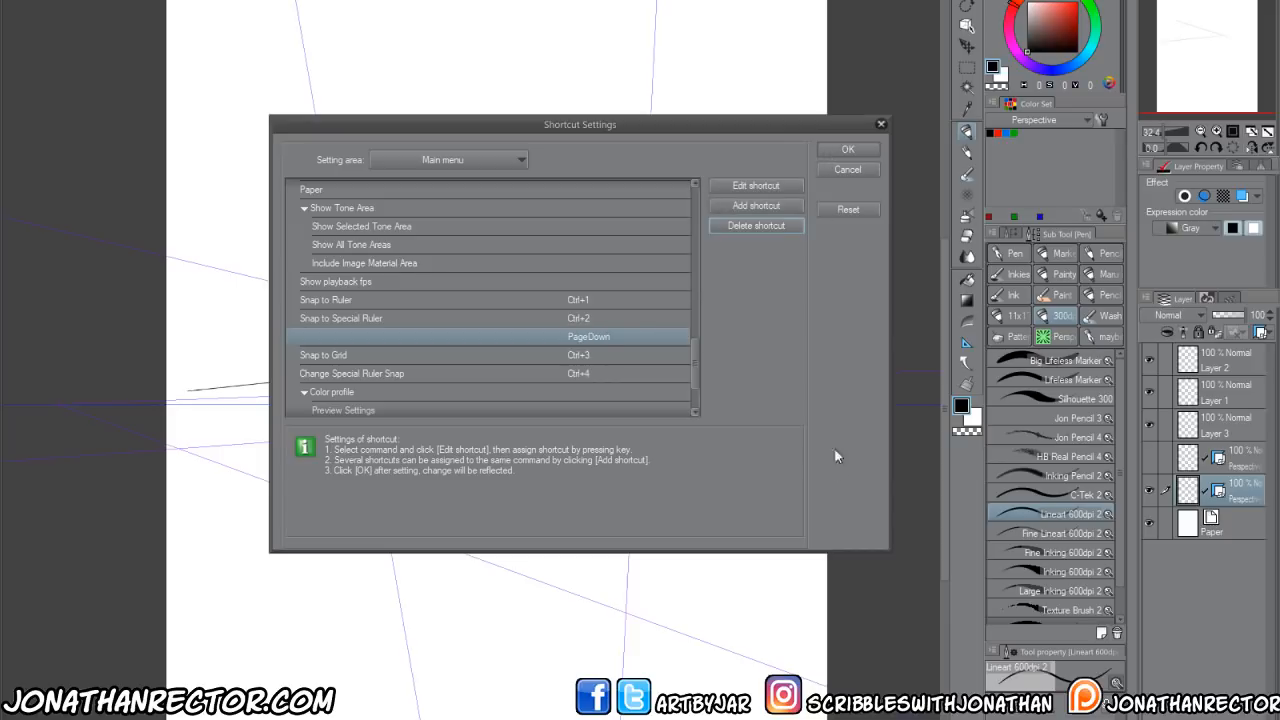
left_click(847, 149)
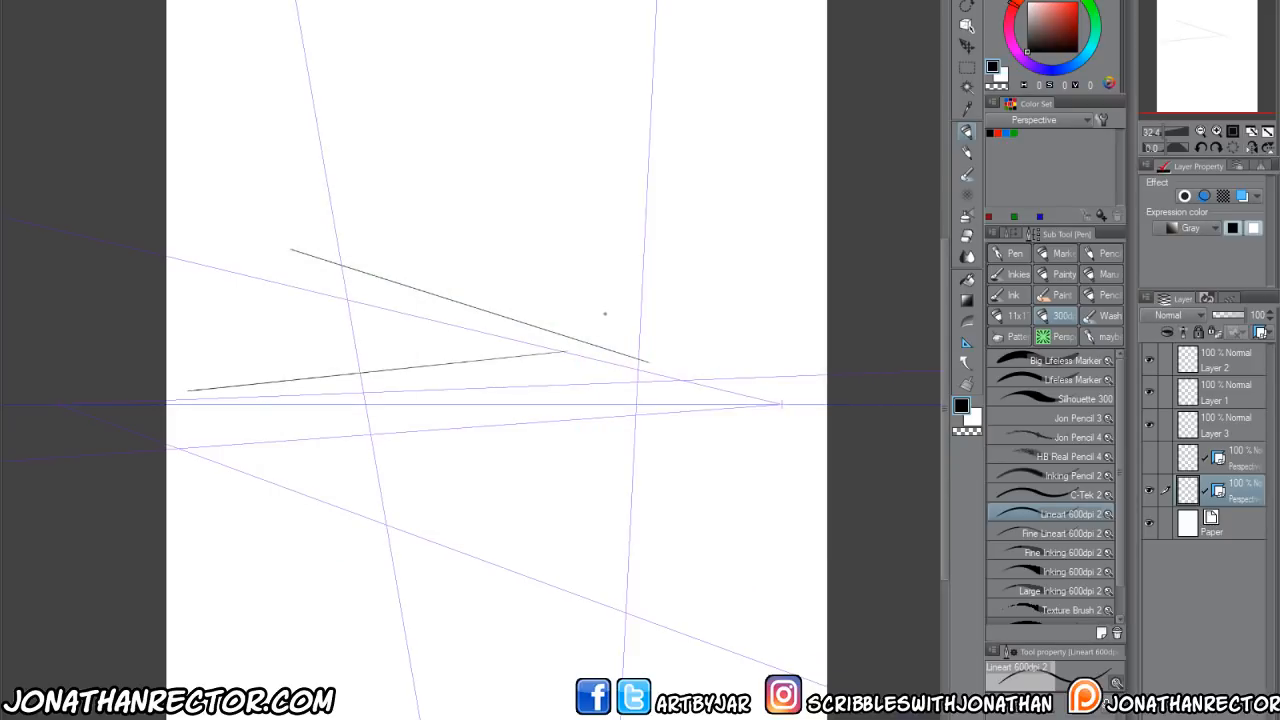
Test the snapping toggle by drawing a wavy freehand stroke and short snapped lines above the existing test lines.
left_click_drag(616, 320, 468, 253)
left_click_drag(478, 281, 323, 239)
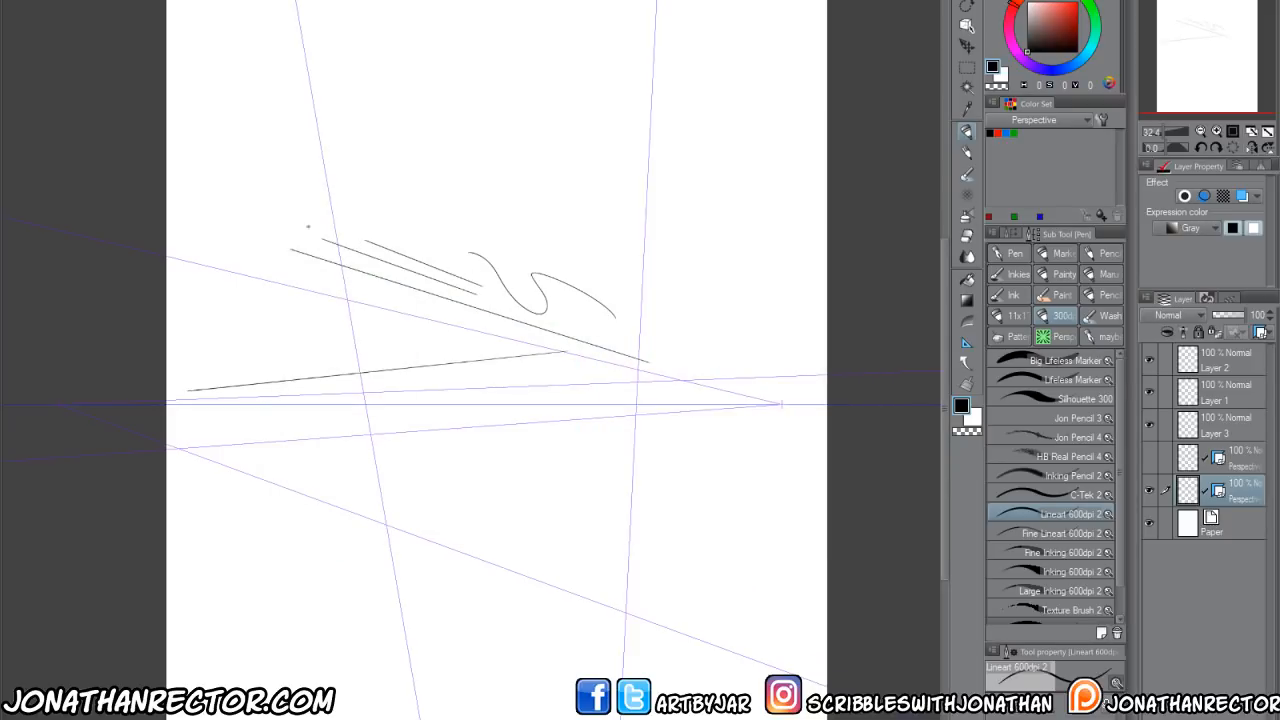
Hide the second perspective ruler, add a new layer, and build a third three-point perspective ruler with widely spaced vanishing points.
left_click(1149, 490)
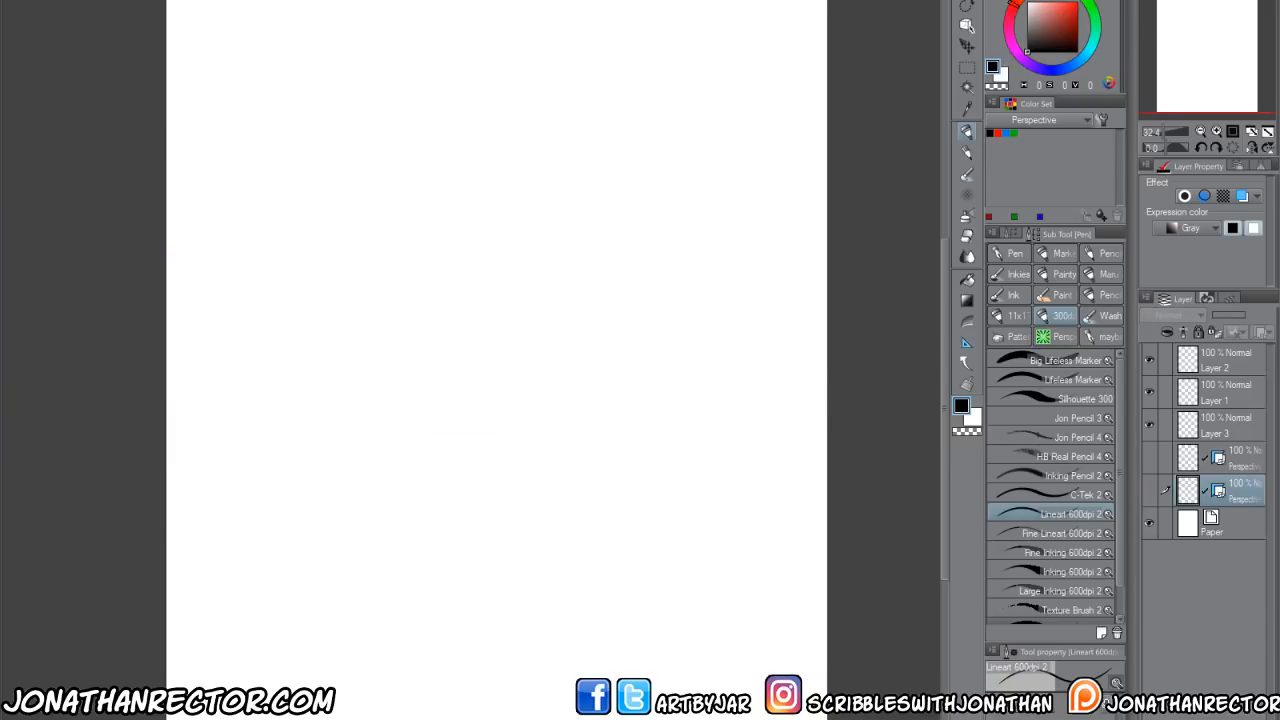
key("ctrl+shift+n")
left_click(966, 343)
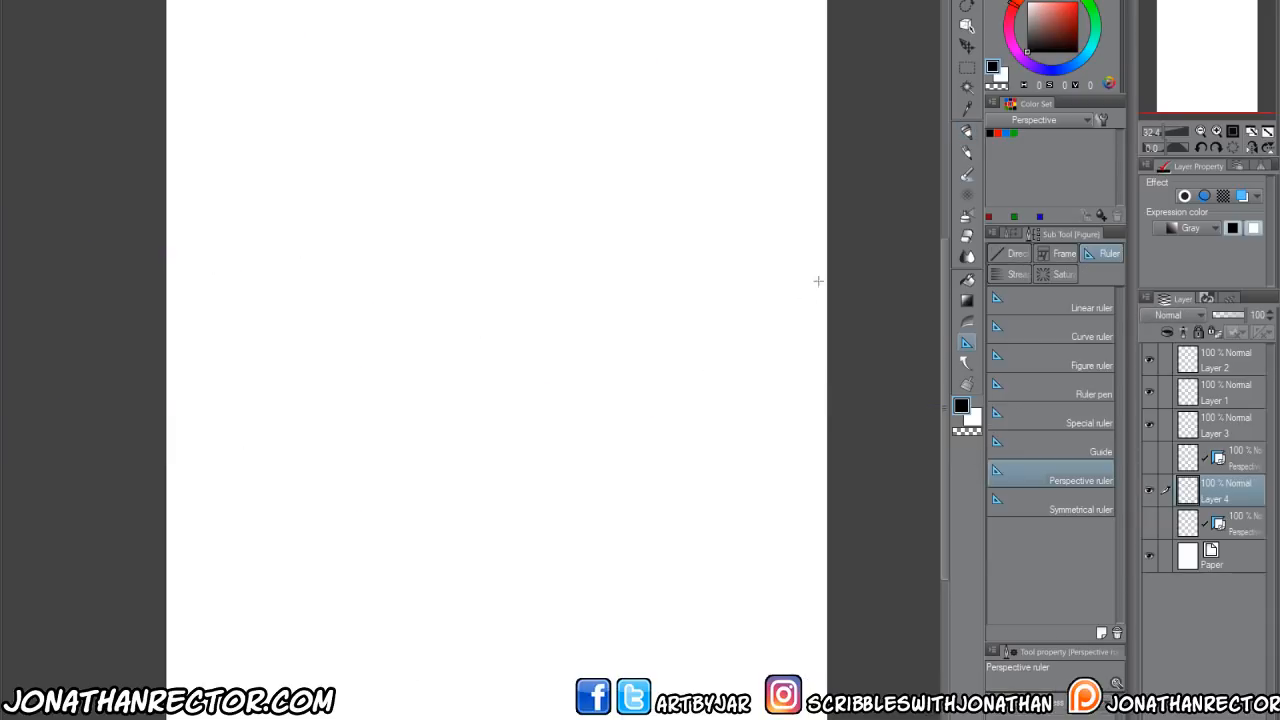
left_click_drag(818, 281, 178, 215)
left_click_drag(794, 383, 174, 377)
mouse_move(46, 326)
left_mouse_down()
mouse_move(466, 266)
mouse_move(388, 447)
left_mouse_up()
left_click_drag(544, 20, 550, 440)
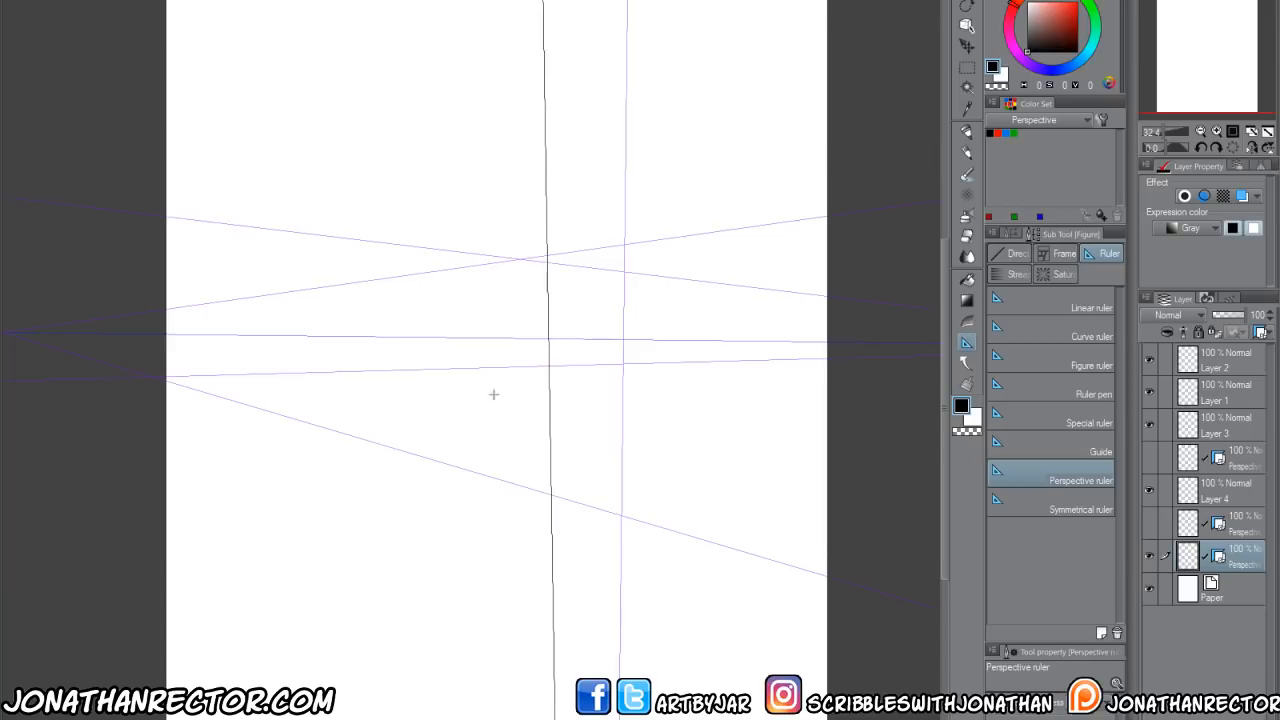
left_click_drag(326, 56, 281, 665)
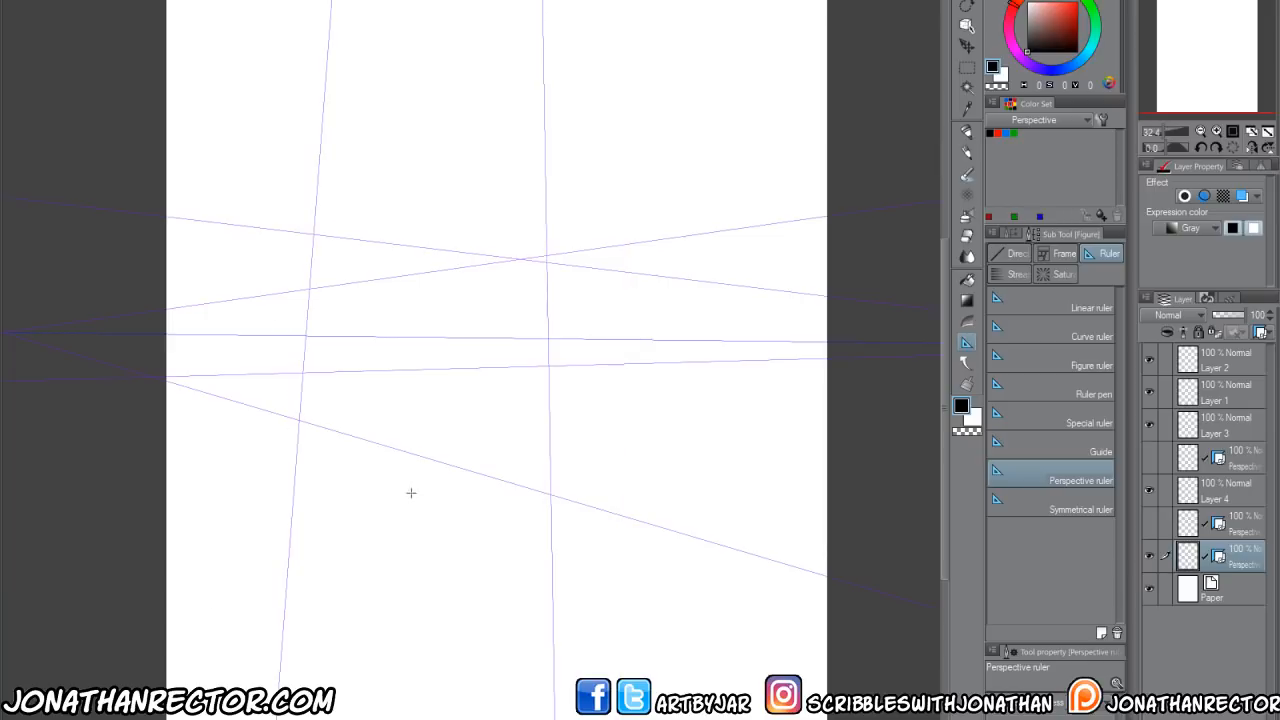
Draw a two-sided box with the Lineart 600dpi 2 pen, its edges following the third perspective ruler.
scroll(374, 491, "up", 3)
left_click_drag(427, 498, 424, 506)
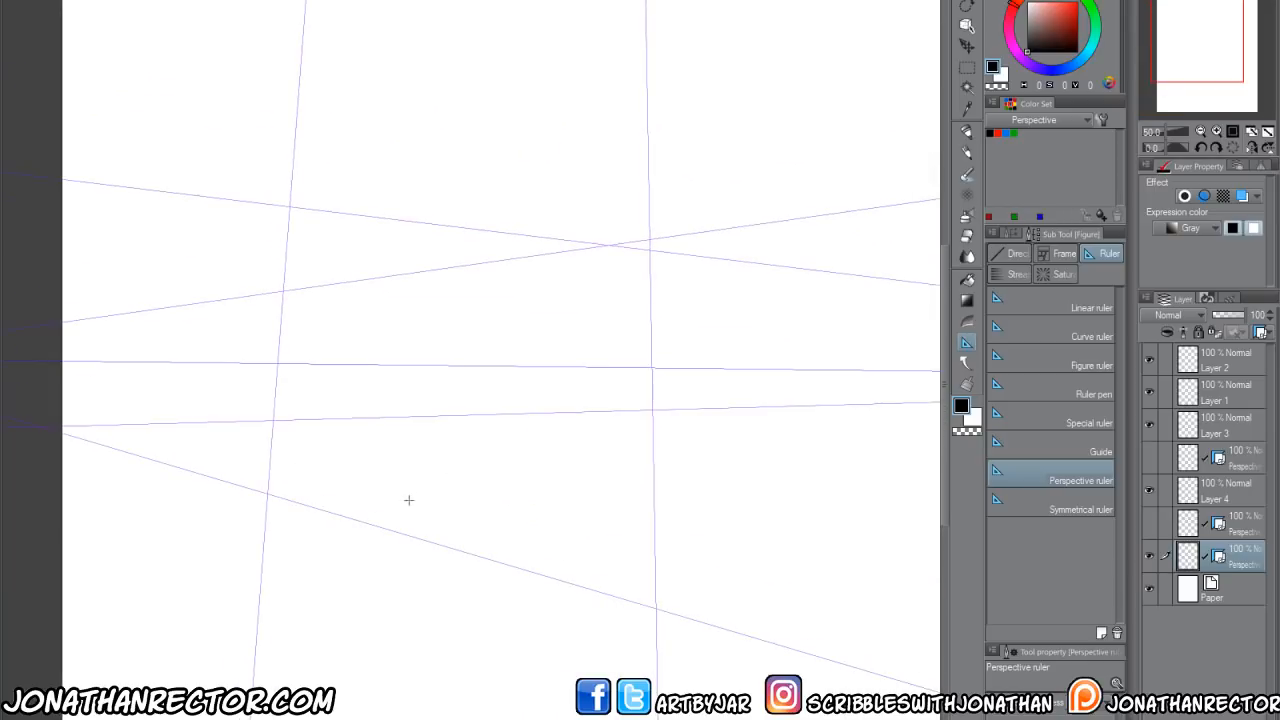
mouse_move(477, 263)
left_mouse_down()
mouse_move(371, 289)
mouse_move(334, 323)
left_mouse_up()
key("p")
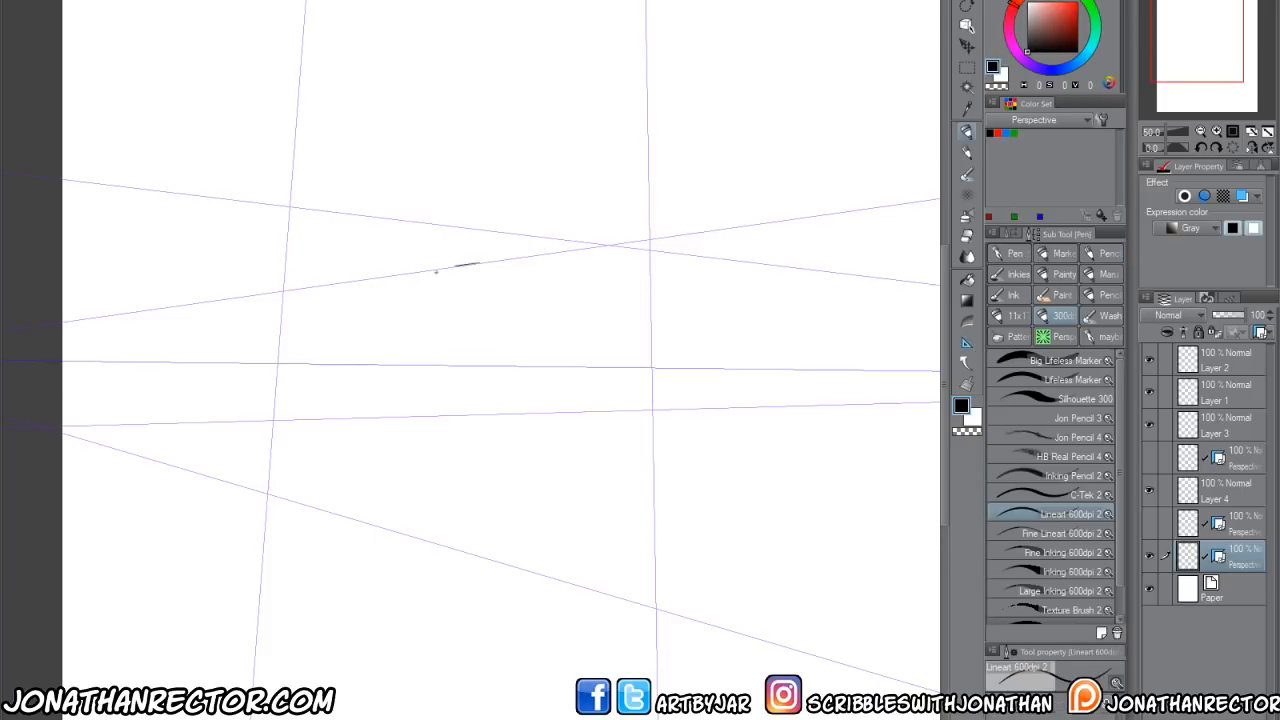
mouse_move(435, 271)
left_mouse_down()
mouse_move(328, 284)
mouse_move(295, 478)
mouse_move(450, 527)
mouse_move(472, 258)
mouse_move(582, 266)
mouse_move(580, 532)
left_mouse_up()
mouse_move(458, 527)
left_mouse_down()
mouse_move(605, 565)
mouse_move(620, 515)
mouse_move(666, 518)
left_mouse_up()
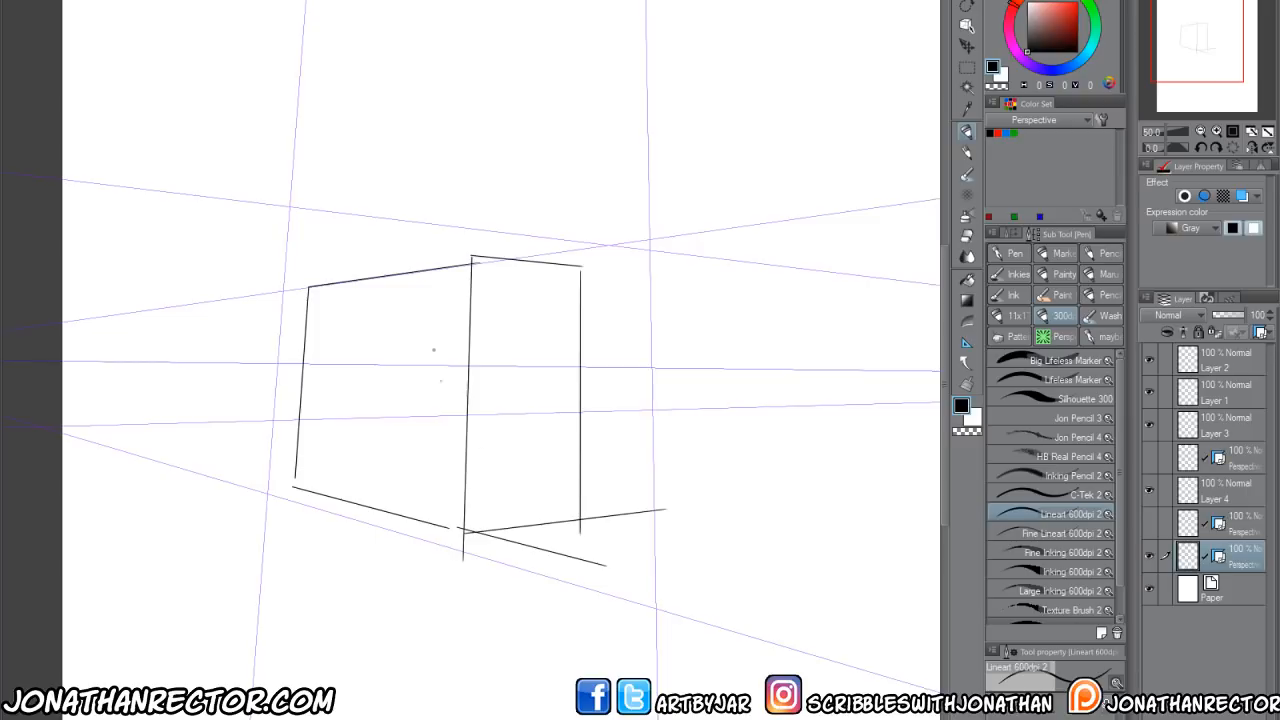
Add snapped horizontal bands, freehand squiggle ornament and a row of small arches to the upper part of the box's right face.
left_click_drag(450, 369, 503, 394)
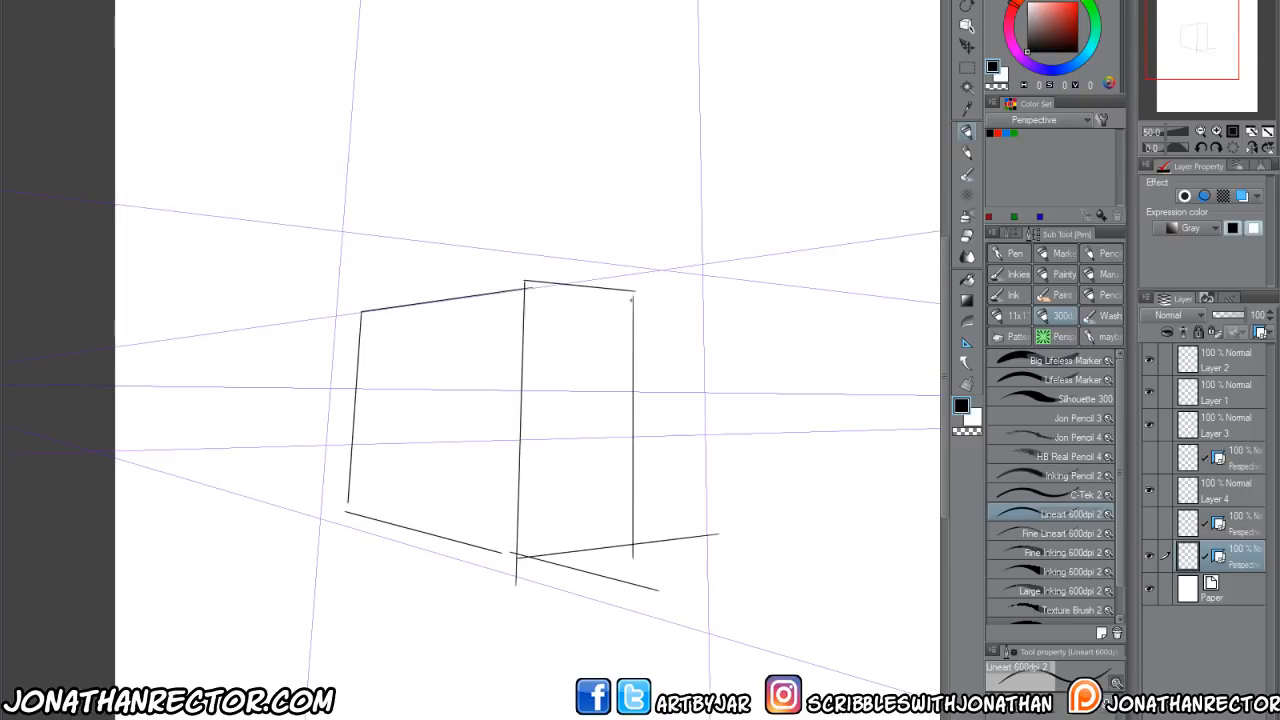
mouse_move(632, 292)
left_mouse_down()
mouse_move(528, 297)
mouse_move(635, 320)
left_mouse_up()
mouse_move(521, 315)
left_mouse_down()
mouse_move(645, 324)
mouse_move(602, 336)
mouse_move(624, 334)
left_mouse_up()
mouse_move(538, 339)
left_mouse_down()
mouse_move(620, 340)
mouse_move(619, 352)
mouse_move(522, 358)
mouse_move(587, 358)
mouse_move(536, 359)
left_mouse_up()
left_click(553, 351)
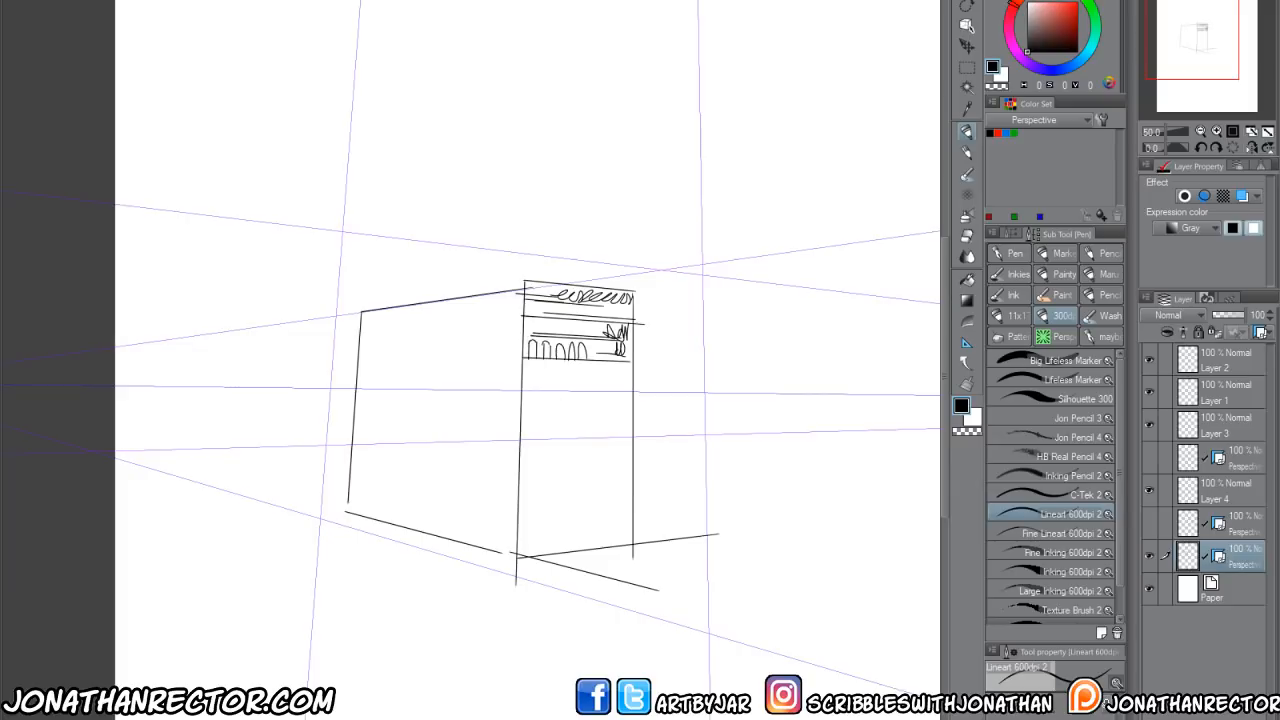
Close the test canvas and return to the temple panel of the comic page.
key("ctrl+w")
left_click(657, 264)
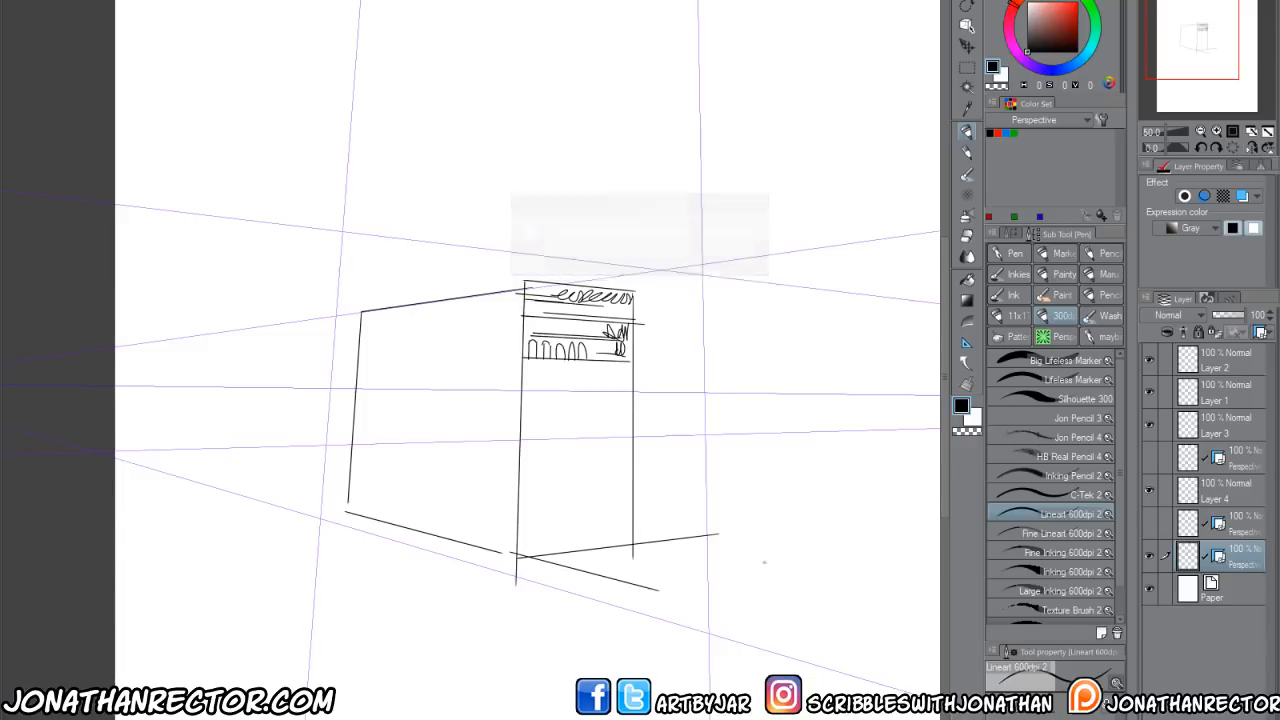
left_click_drag(597, 532, 567, 438)
scroll(610, 409, "up", 3)
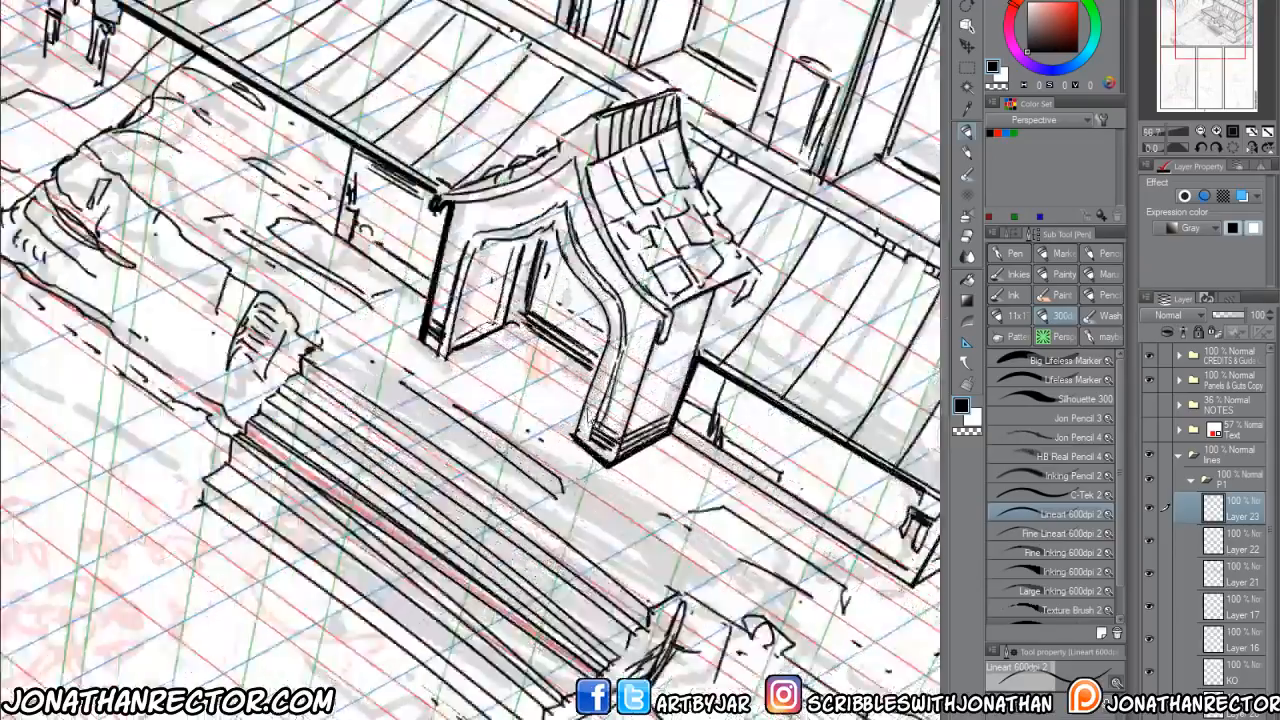
left_click_drag(583, 352, 614, 456)
left_click_drag(558, 370, 518, 457)
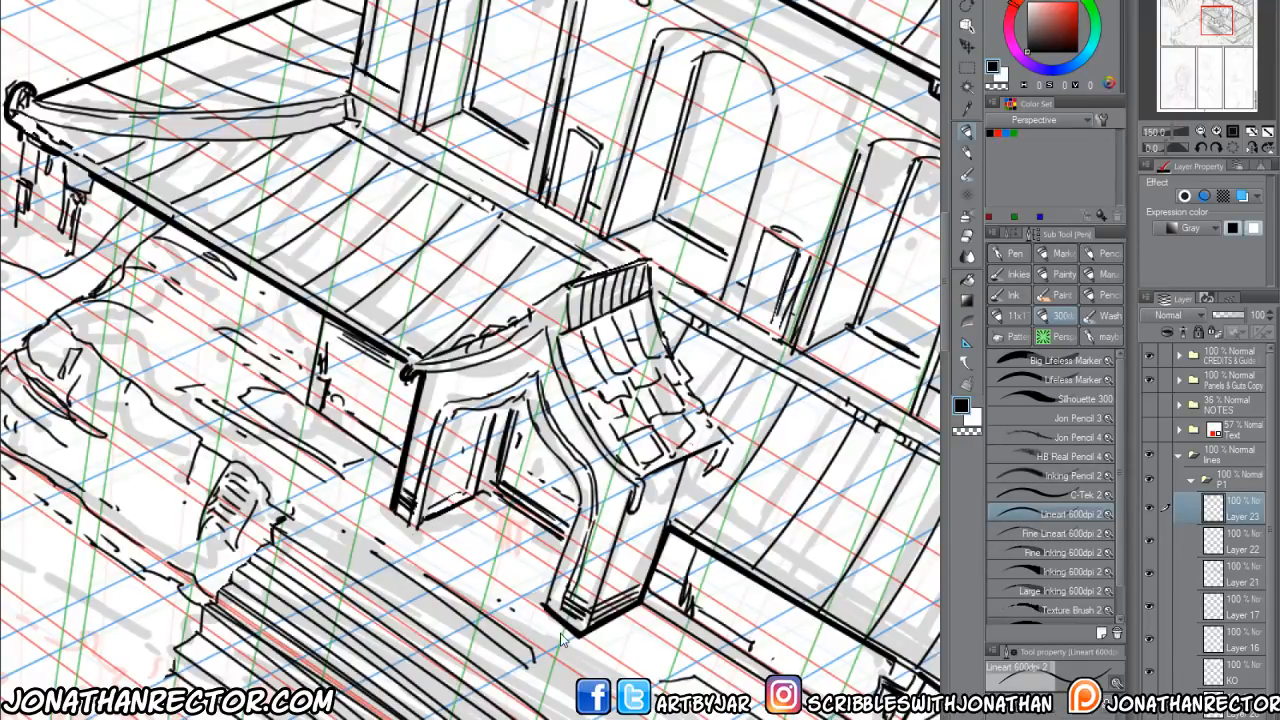
scroll(563, 640, "down", 4)
scroll(388, 683, "down", 2)
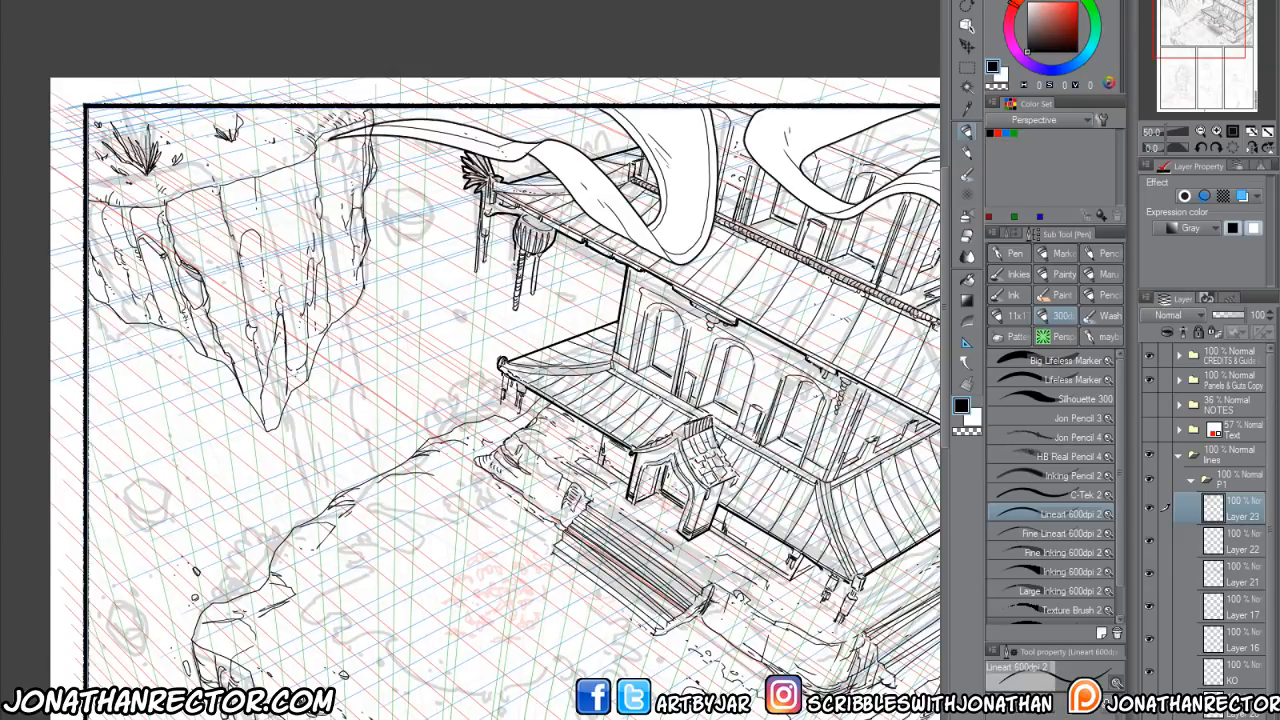
Ink two small floating rocks below the left side of the hanging cliff on Layer 23.
left_click_drag(286, 403, 531, 444)
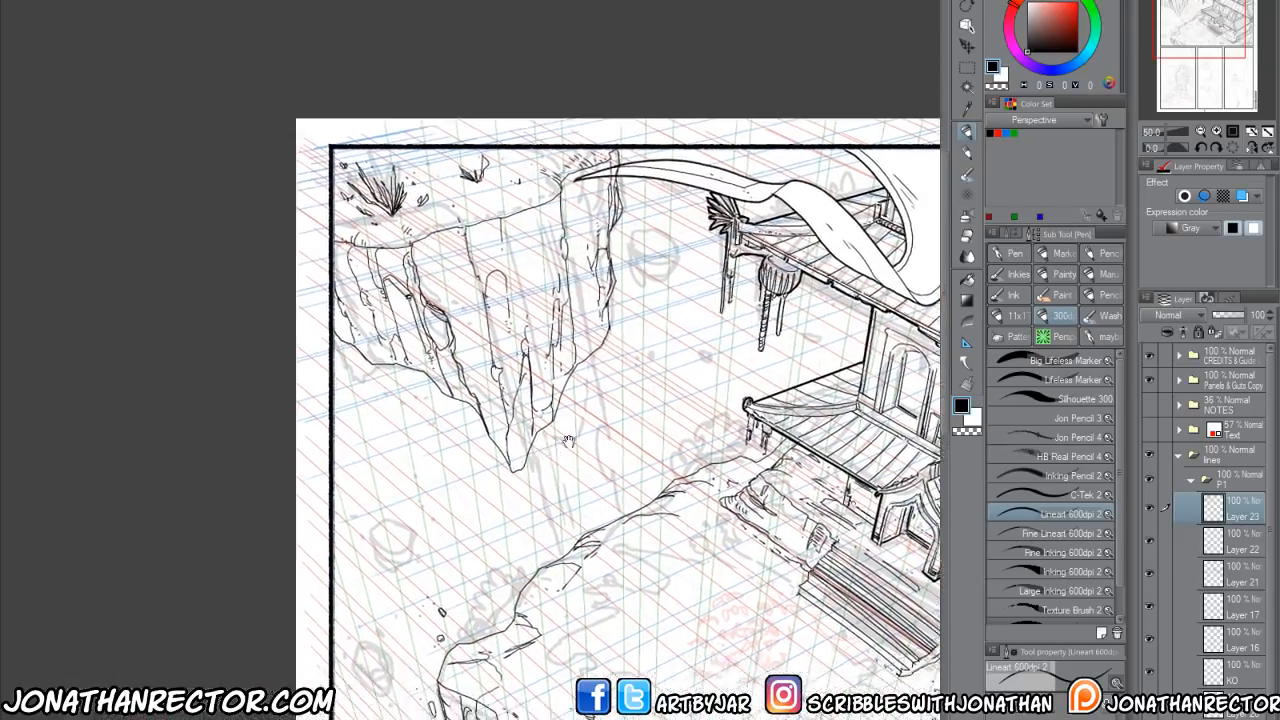
left_click(1148, 511)
left_click(1148, 511)
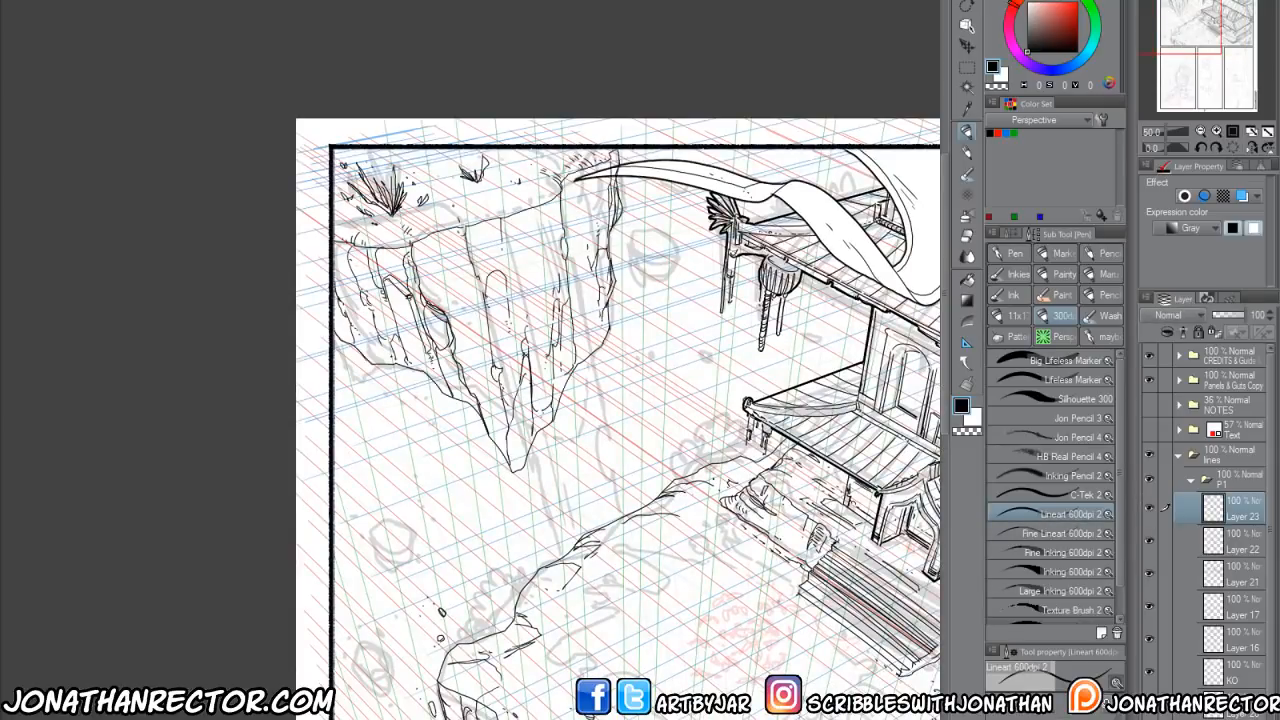
mouse_move(414, 390)
left_mouse_down()
mouse_move(428, 406)
mouse_move(402, 398)
mouse_move(410, 436)
left_mouse_up()
left_click_drag(393, 416, 399, 434)
Ink the faceted floating rock between the hanging cliff and the temple roof, adding small fragments around it.
mouse_move(643, 229)
left_mouse_down()
mouse_move(678, 250)
mouse_move(668, 266)
left_mouse_up()
mouse_move(666, 264)
left_mouse_down()
mouse_move(626, 246)
mouse_move(645, 229)
mouse_move(668, 282)
mouse_move(646, 292)
left_mouse_up()
mouse_move(638, 260)
left_mouse_down()
mouse_move(646, 292)
mouse_move(632, 274)
left_mouse_up()
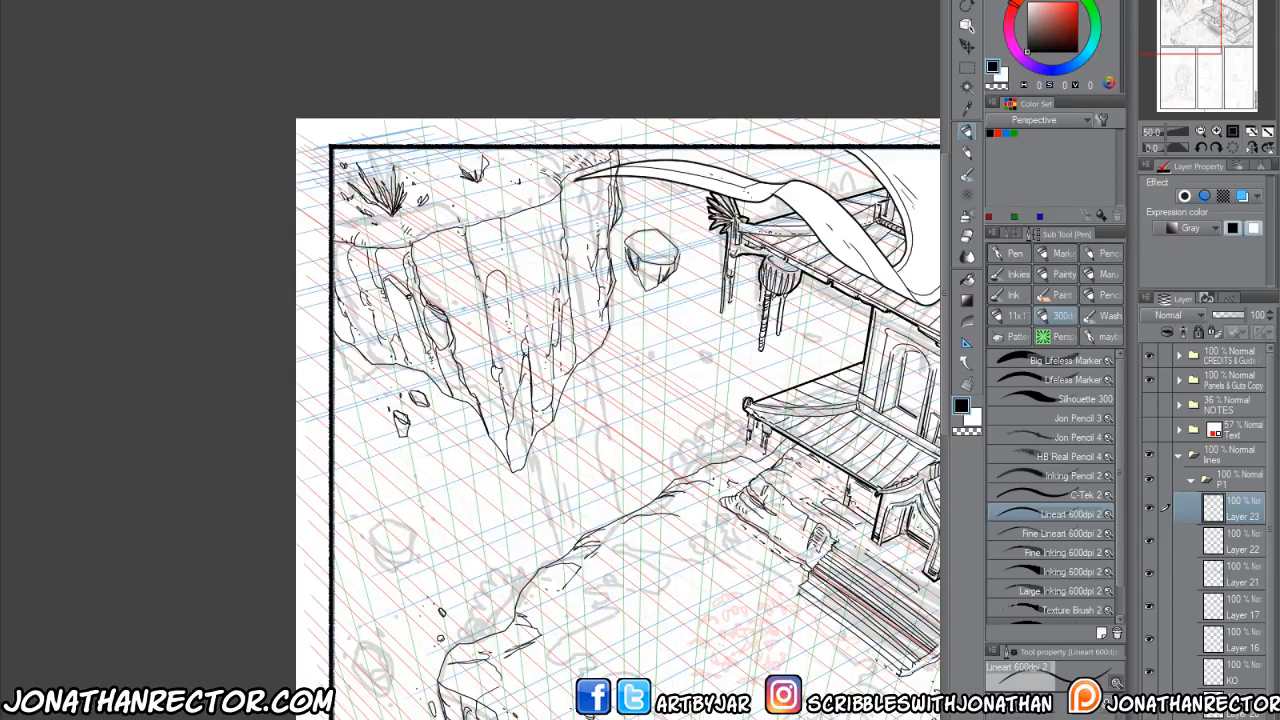
left_click_drag(622, 242, 640, 292)
left_click_drag(627, 272, 636, 294)
left_click_drag(692, 264, 693, 288)
Ink the two larger floating rocks along the panel's left border, below the hanging cliff.
left_click_drag(427, 565, 486, 621)
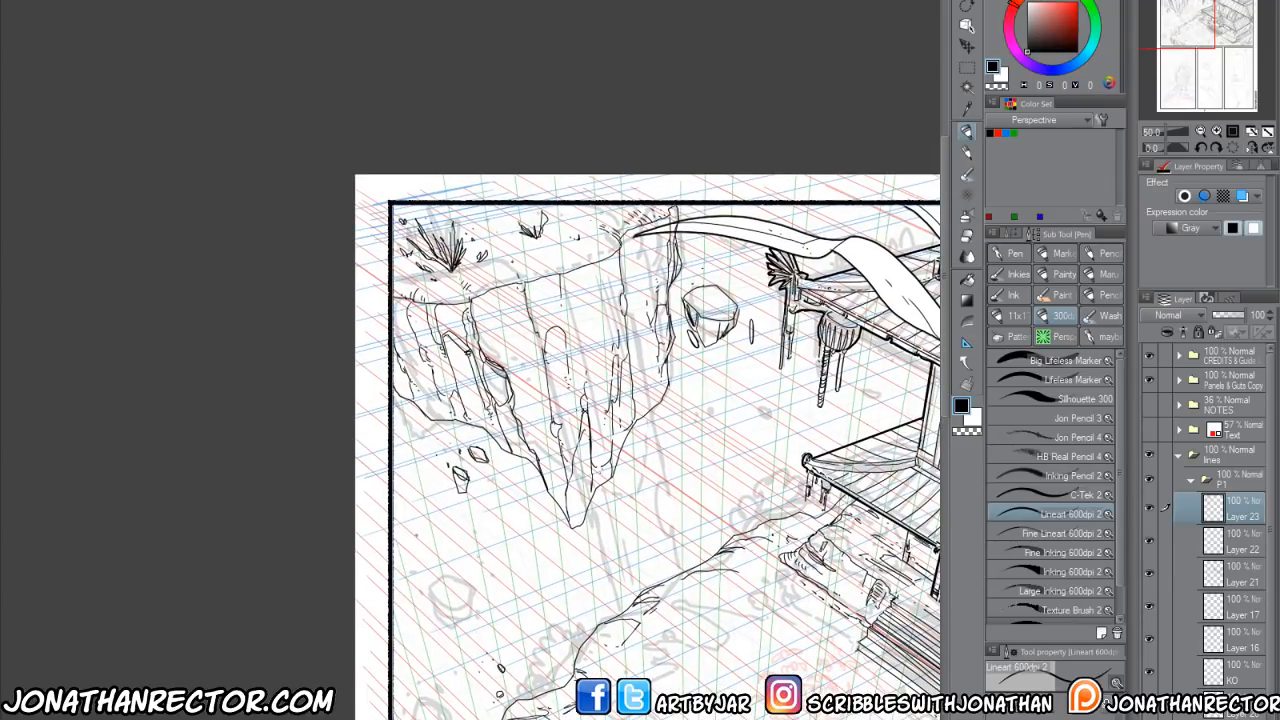
left_click_drag(448, 628, 475, 437)
left_click_drag(501, 604, 470, 556)
mouse_move(484, 472)
left_mouse_down()
mouse_move(502, 496)
mouse_move(470, 514)
mouse_move(484, 472)
mouse_move(500, 524)
mouse_move(476, 552)
mouse_move(464, 500)
mouse_move(468, 544)
mouse_move(459, 512)
mouse_move(491, 502)
left_mouse_up()
mouse_move(504, 352)
left_mouse_down()
mouse_move(522, 371)
mouse_move(490, 374)
mouse_move(464, 350)
mouse_move(513, 387)
mouse_move(487, 398)
mouse_move(466, 358)
mouse_move(468, 377)
left_mouse_up()
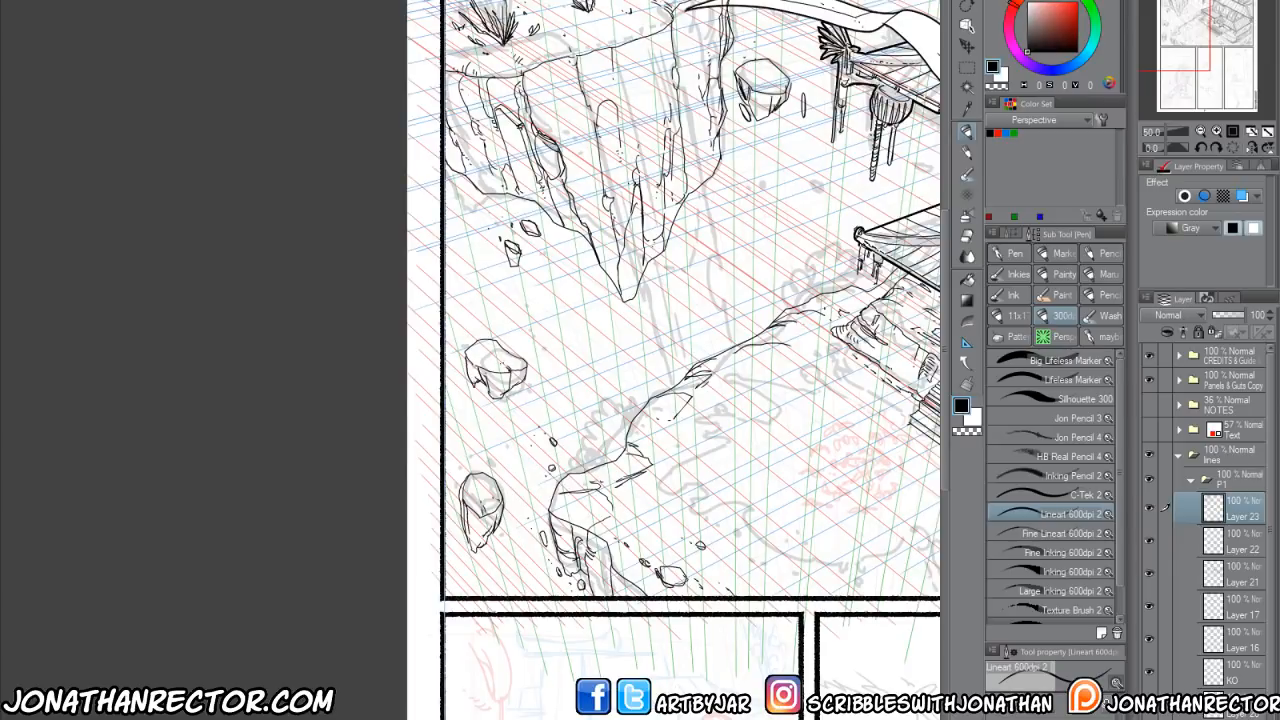
Add facet lines to the lower floating rock by the panel's left border and ink a small fragment above the upper one.
left_click_drag(490, 500, 479, 512)
left_click_drag(495, 460, 503, 496)
left_click_drag(510, 367, 524, 380)
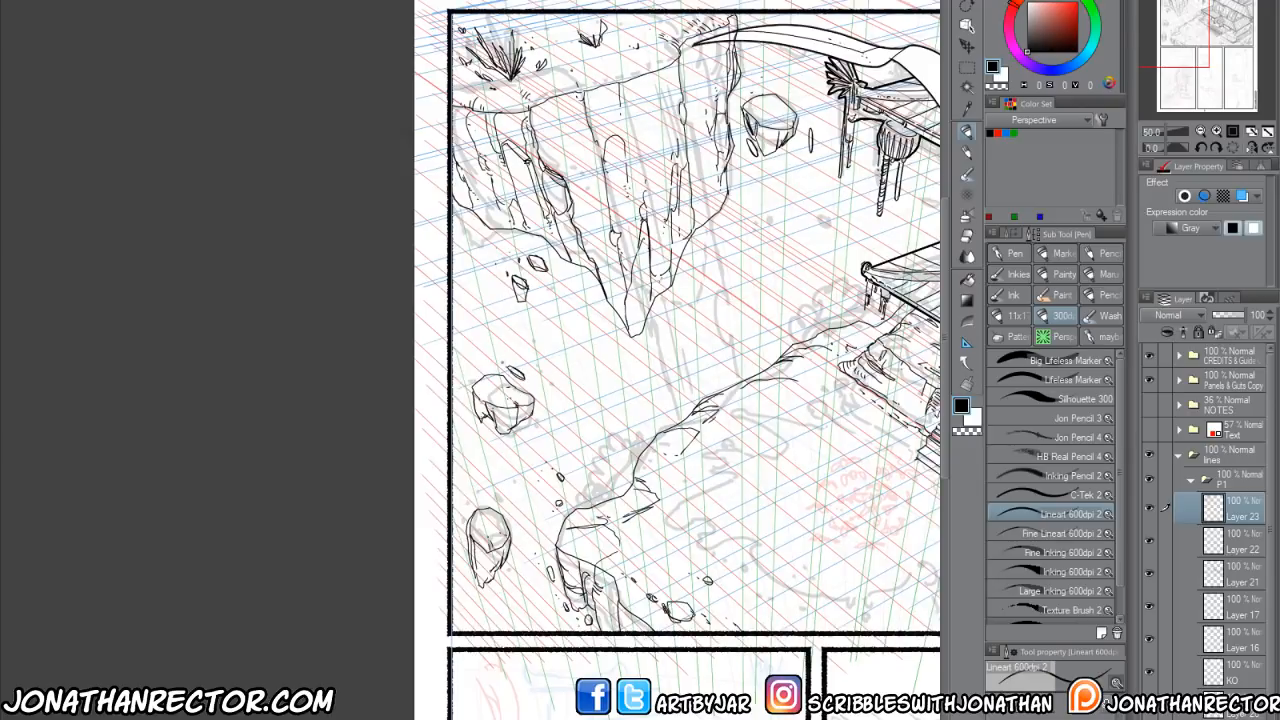
Ink small rock fragments in the open gap between the hanging cliff and the lower temple roof.
left_click_drag(543, 478, 335, 600)
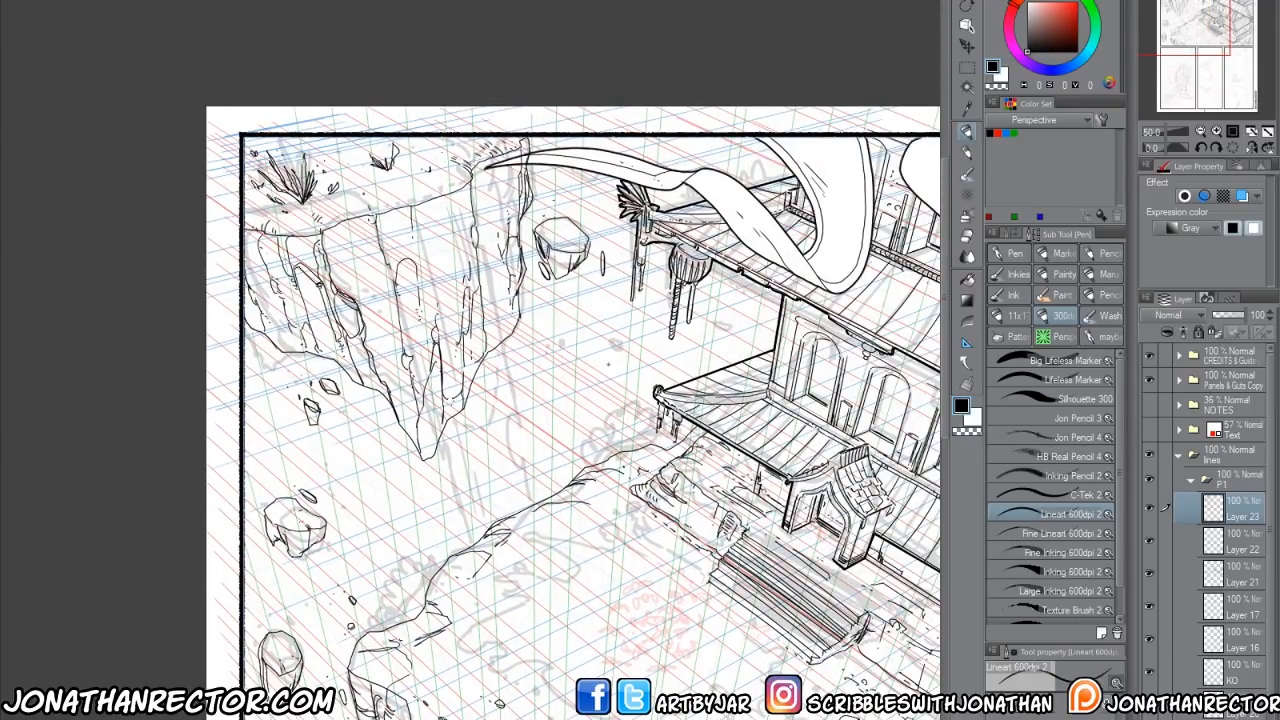
left_click_drag(605, 365, 616, 373)
left_click_drag(715, 324, 727, 330)
mouse_move(392, 648)
left_mouse_down()
mouse_move(465, 566)
mouse_move(540, 549)
left_mouse_up()
left_click_drag(459, 540, 286, 423)
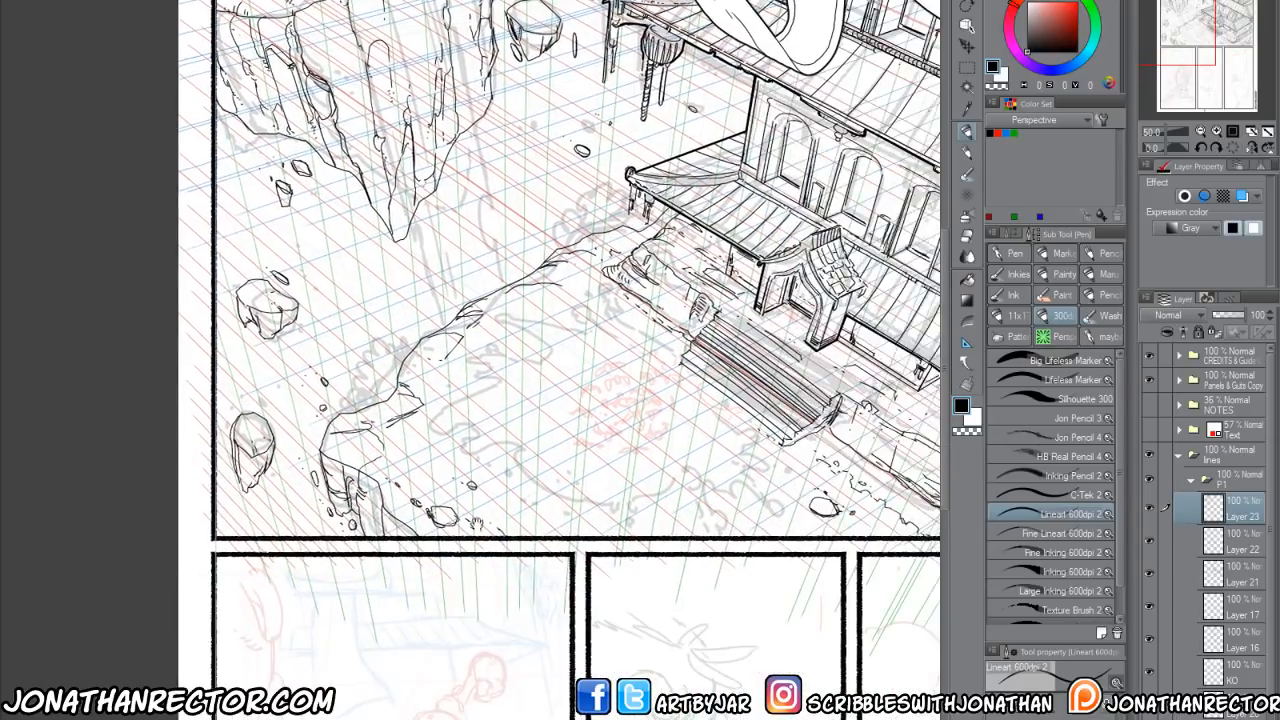
left_click_drag(621, 520, 143, 617)
mouse_move(419, 518)
left_mouse_down()
mouse_move(471, 640)
mouse_move(740, 580)
left_mouse_up()
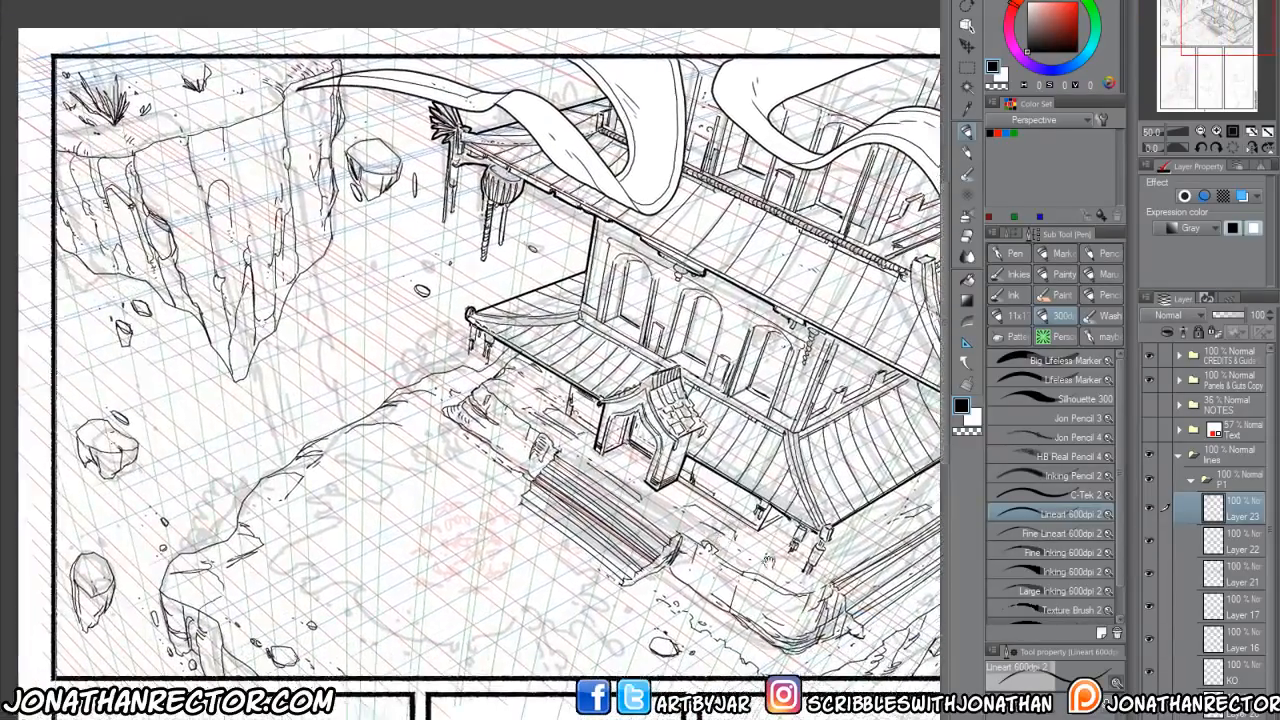
left_click_drag(400, 577, 573, 563)
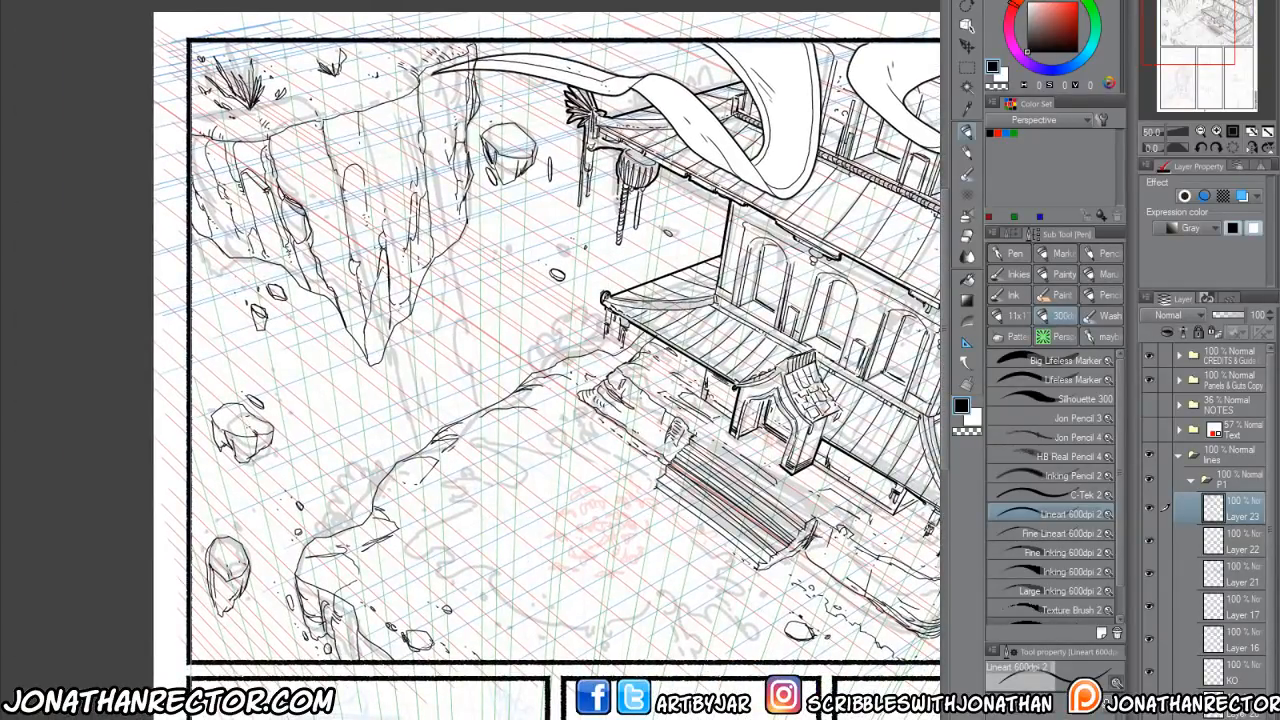
Select the empty area around the cliff and floating rocks on Layer 23 and generate a white KO layer with a 3.0 black edge.
key("w")
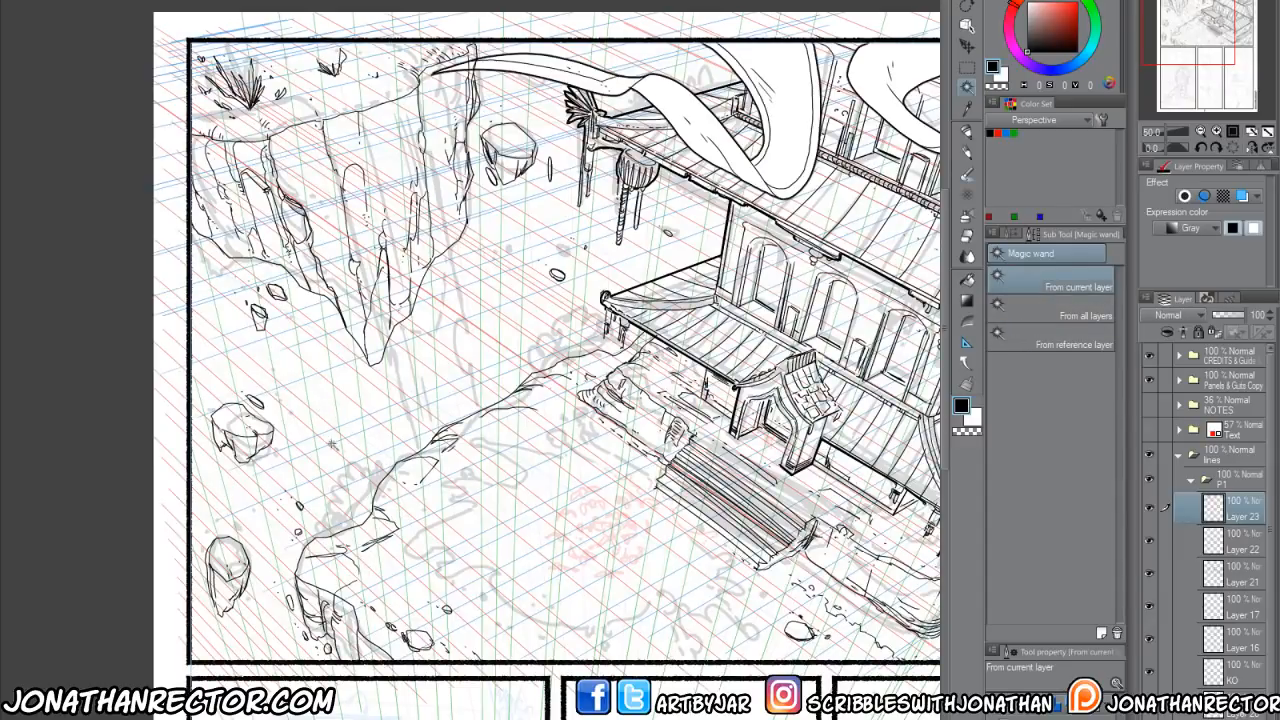
left_click(345, 490)
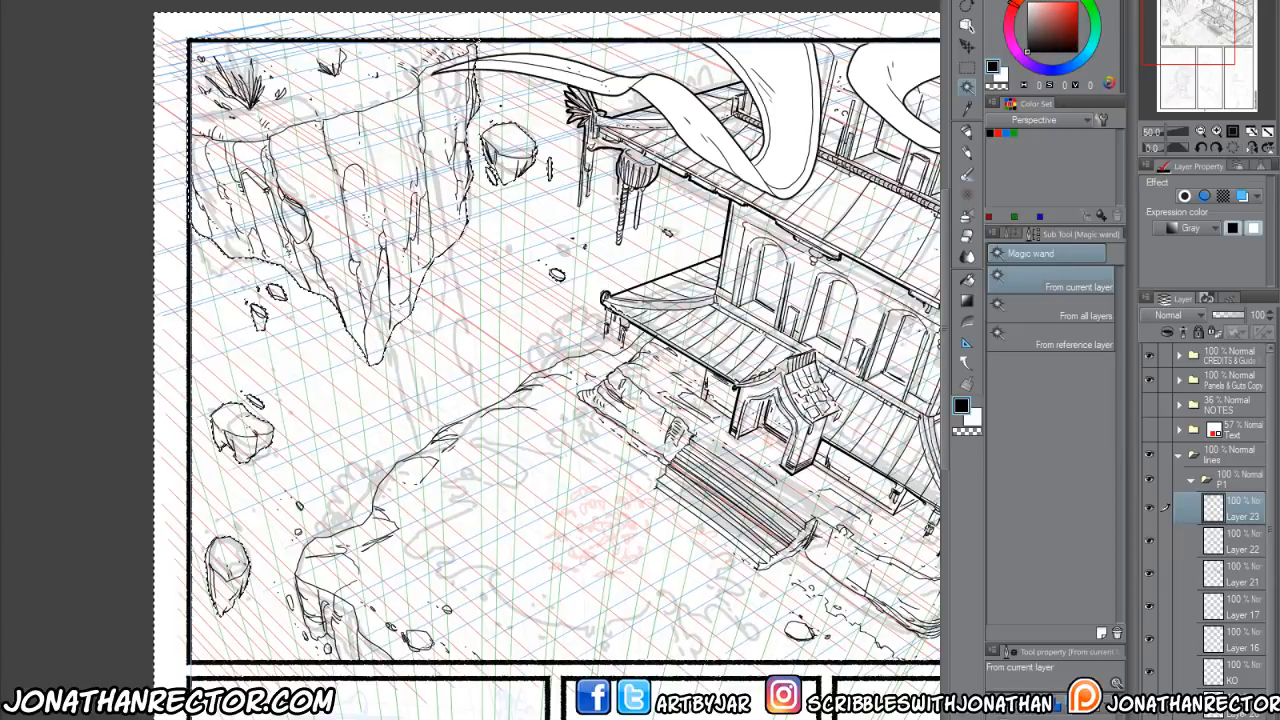
key("F1")
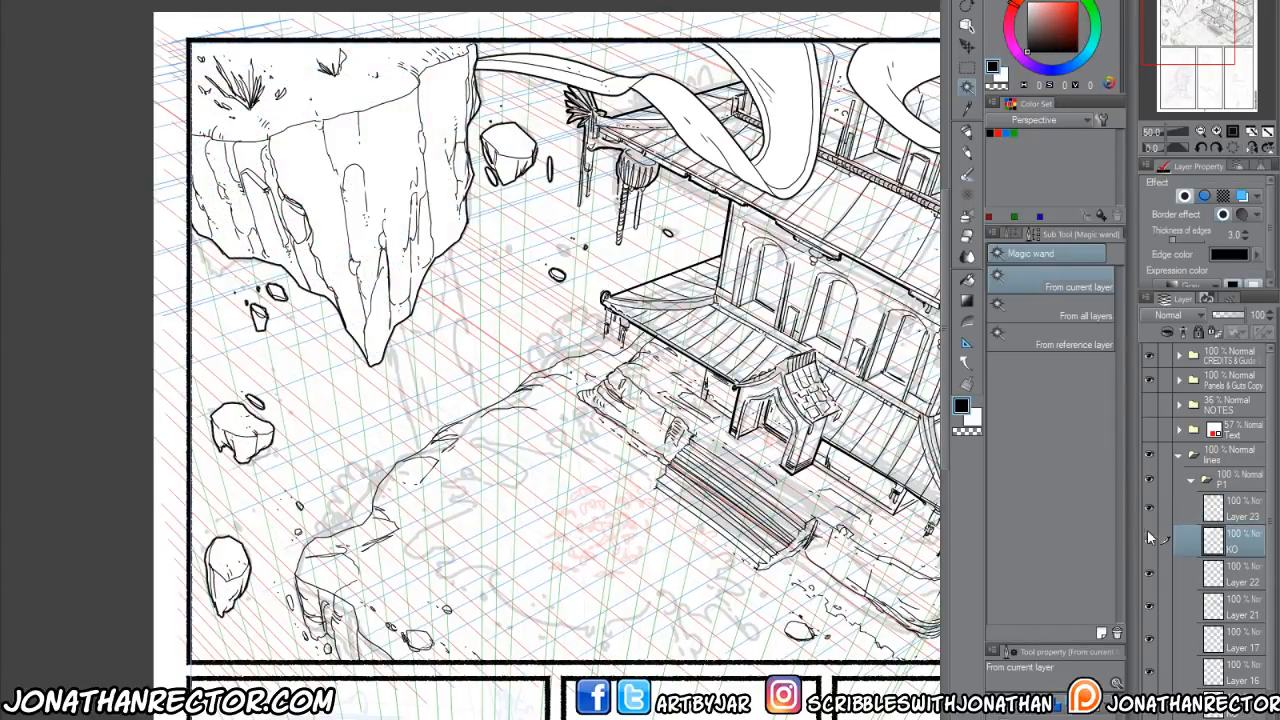
Move Layer 23 and its KO layer beneath the other P1 layers and turn off the active layer's border effect.
left_click(1236, 515, "ctrl")
left_click_drag(1237, 549, 1232, 718)
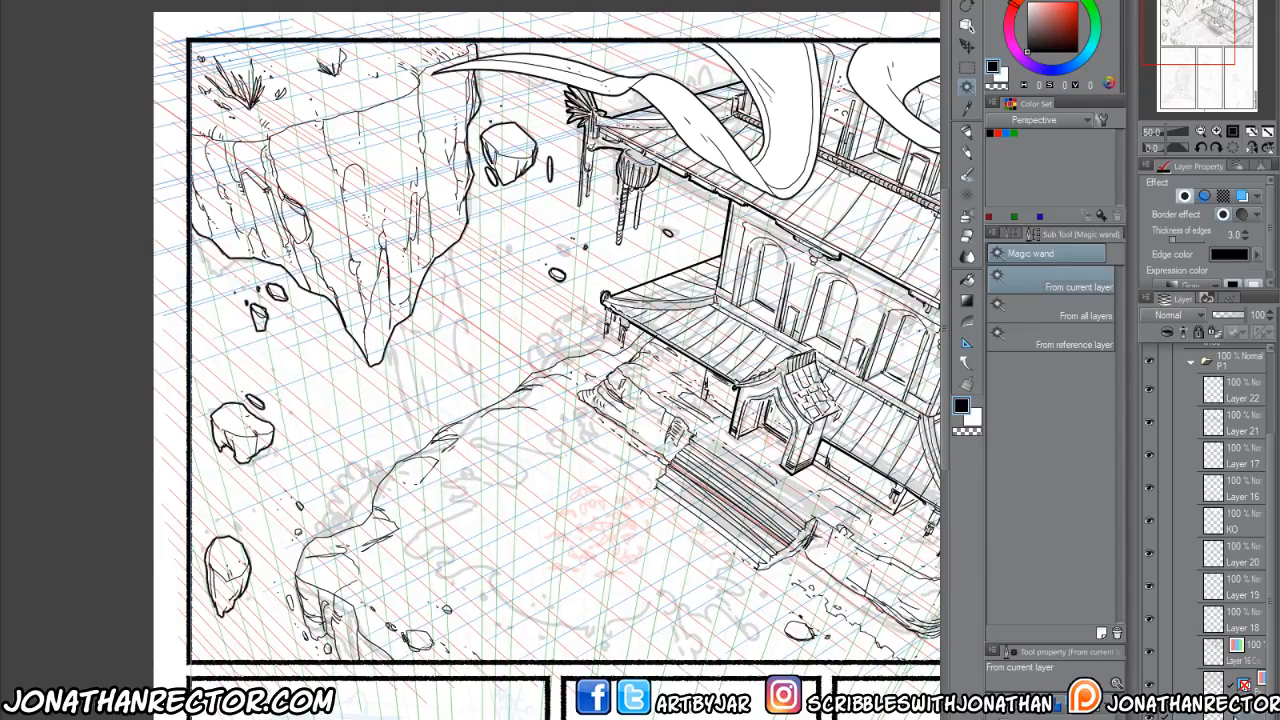
left_click(1184, 196)
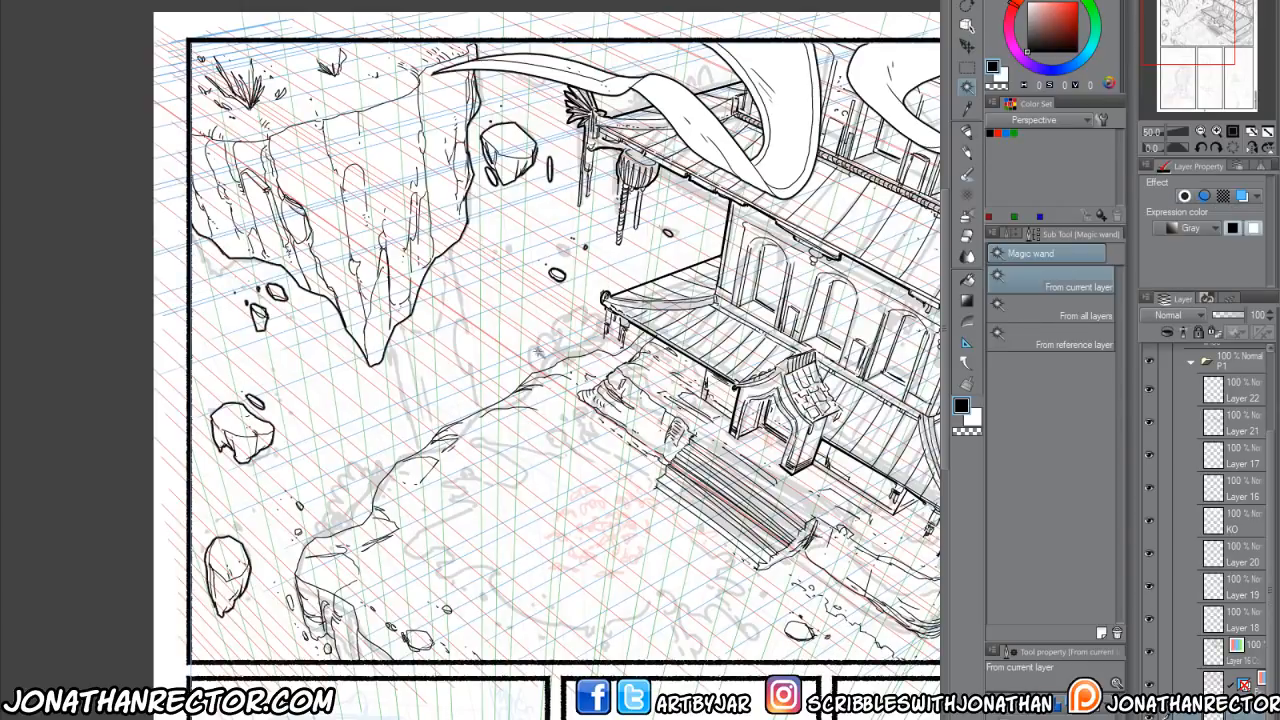
Ink a tuft of pointed grass blades on the ground edge beside the lower temple roof's corner.
key("p")
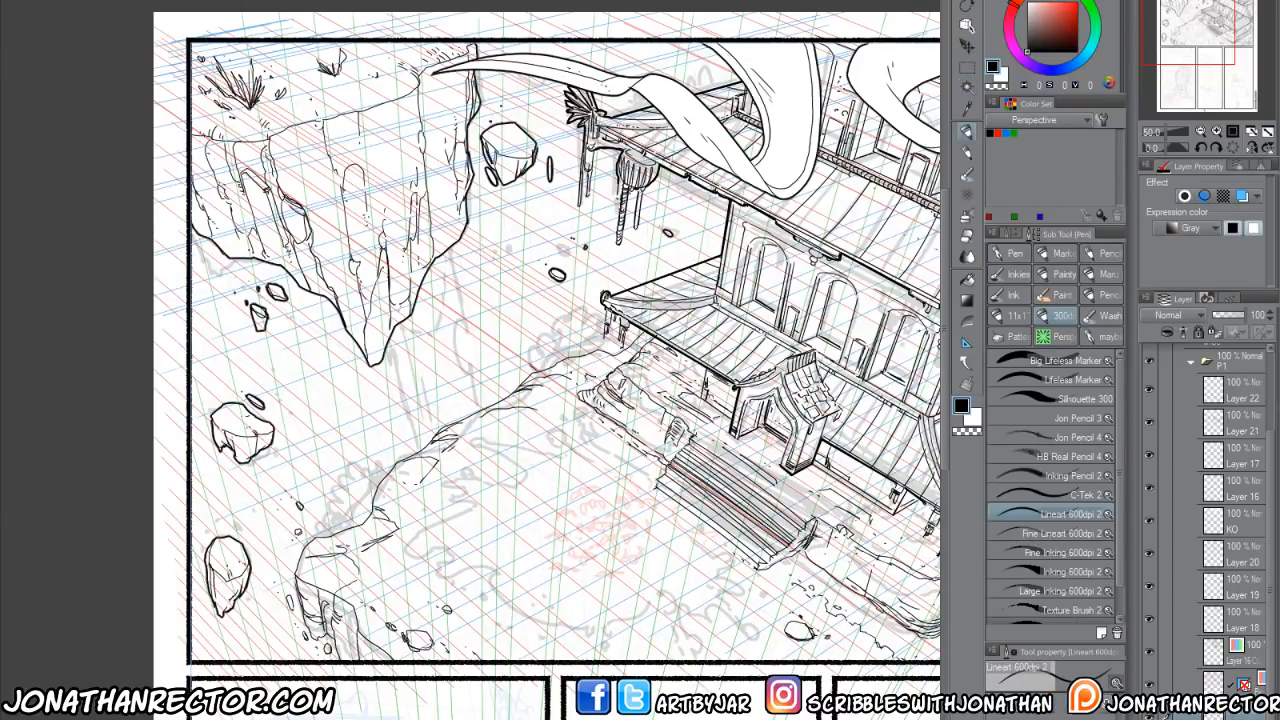
mouse_move(532, 365)
left_mouse_down()
mouse_move(534, 340)
mouse_move(551, 363)
mouse_move(548, 312)
mouse_move(590, 336)
mouse_move(584, 306)
left_mouse_up()
mouse_move(576, 334)
left_mouse_down()
mouse_move(574, 308)
mouse_move(570, 320)
mouse_move(594, 300)
mouse_move(598, 330)
left_mouse_up()
left_click_drag(594, 350, 599, 336)
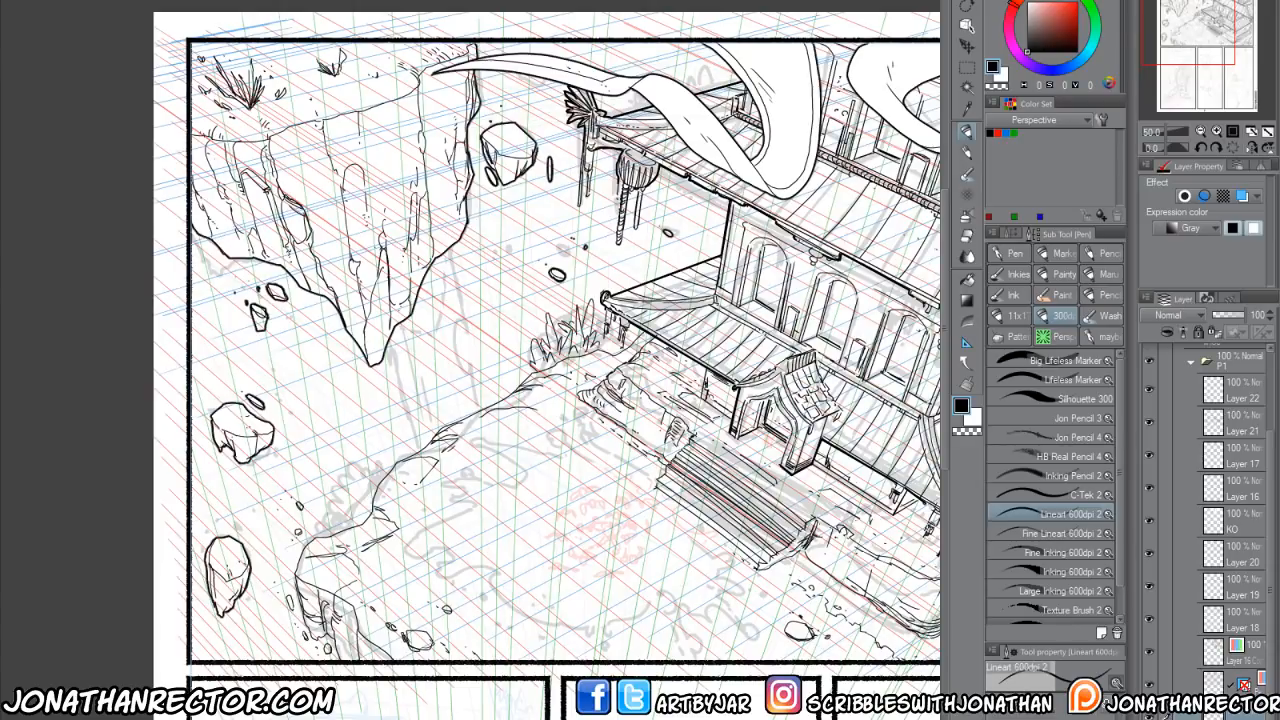
left_click_drag(530, 362, 522, 345)
mouse_move(534, 360)
left_mouse_down()
mouse_move(525, 349)
mouse_move(556, 324)
left_mouse_up()
left_click_drag(566, 336, 562, 325)
Ink a second clump of pointed grass blades along the ground edge near the panel's lower-left rocks.
left_click_drag(375, 557, 572, 484)
left_click_drag(576, 409, 569, 364)
left_click_drag(569, 364, 567, 415)
mouse_move(561, 405)
left_mouse_down()
mouse_move(568, 437)
mouse_move(551, 383)
left_mouse_up()
left_click_drag(551, 383, 563, 418)
mouse_move(545, 405)
left_mouse_down()
mouse_move(565, 440)
mouse_move(551, 427)
left_mouse_up()
left_click_drag(539, 419, 561, 445)
mouse_move(551, 437)
left_mouse_down()
mouse_move(559, 451)
mouse_move(511, 463)
mouse_move(524, 461)
left_mouse_up()
left_click_drag(509, 429, 528, 452)
left_click_drag(525, 441, 539, 455)
mouse_move(533, 444)
left_mouse_down()
mouse_move(543, 453)
mouse_move(532, 444)
mouse_move(544, 440)
left_mouse_up()
left_click_drag(536, 434, 556, 450)
mouse_move(542, 432)
left_mouse_down()
mouse_move(554, 448)
mouse_move(540, 420)
mouse_move(558, 426)
left_mouse_up()
mouse_move(540, 392)
left_mouse_down()
mouse_move(548, 416)
mouse_move(585, 400)
left_mouse_up()
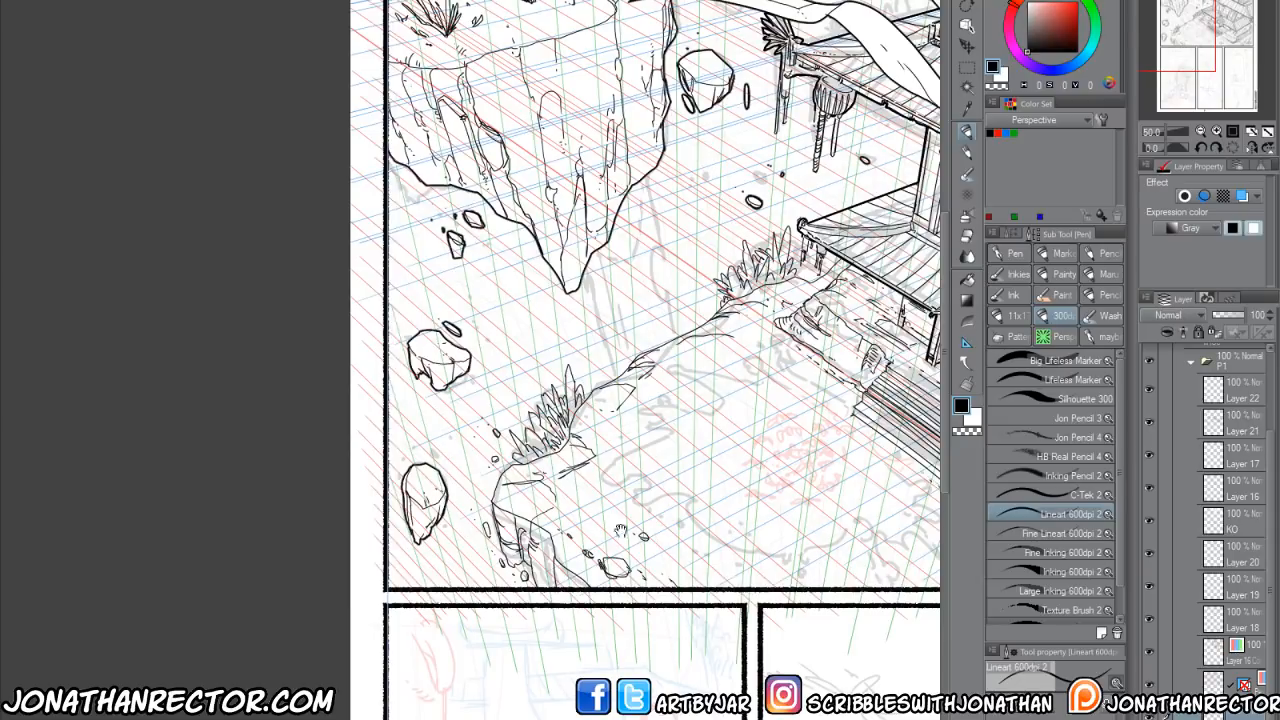
Look over the inked temple panel and add a small finishing mark at the base of the lower-left grass clump.
left_click_drag(690, 533, 544, 656)
left_click_drag(797, 710, 655, 577)
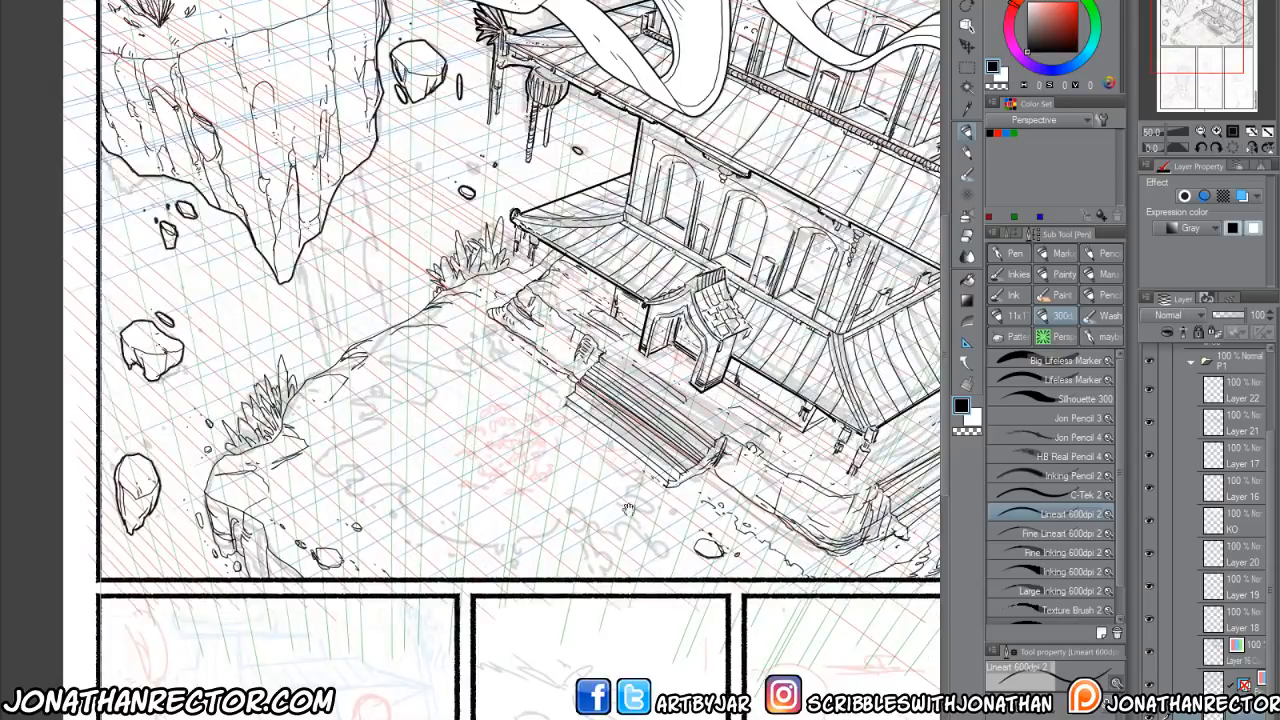
left_click_drag(592, 502, 480, 456)
left_click_drag(697, 552, 584, 572)
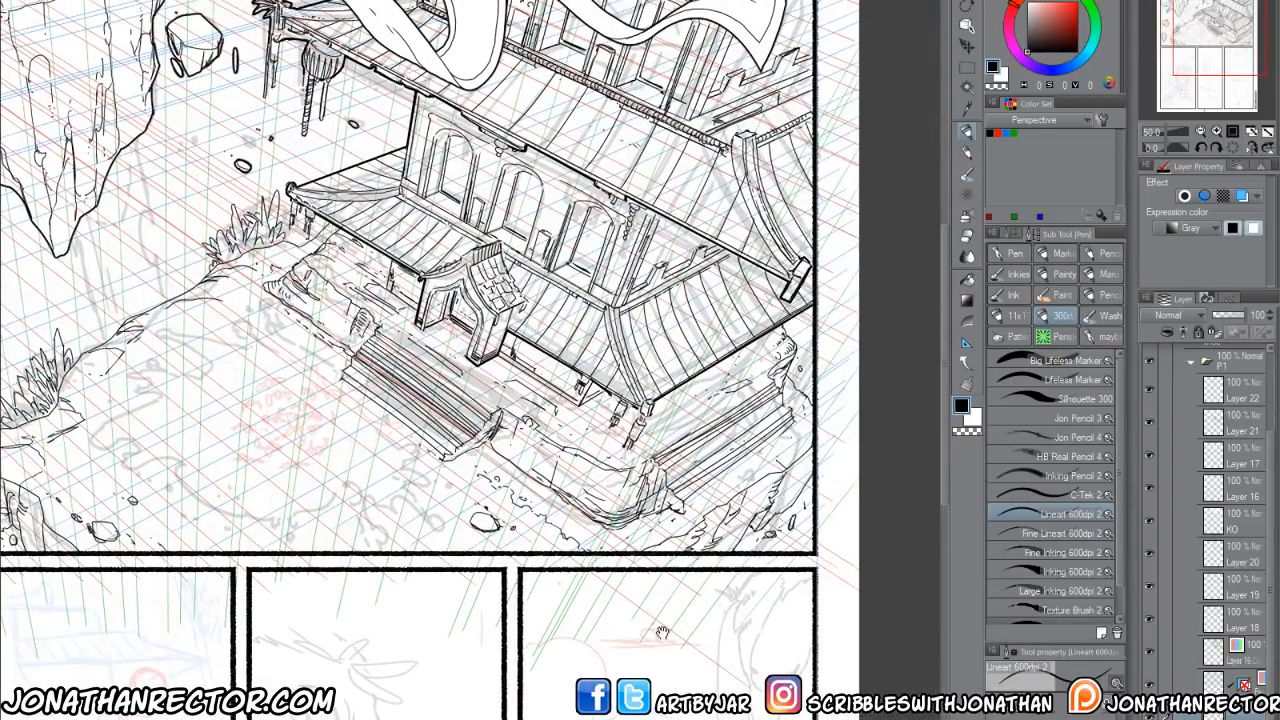
left_click_drag(316, 583, 562, 658)
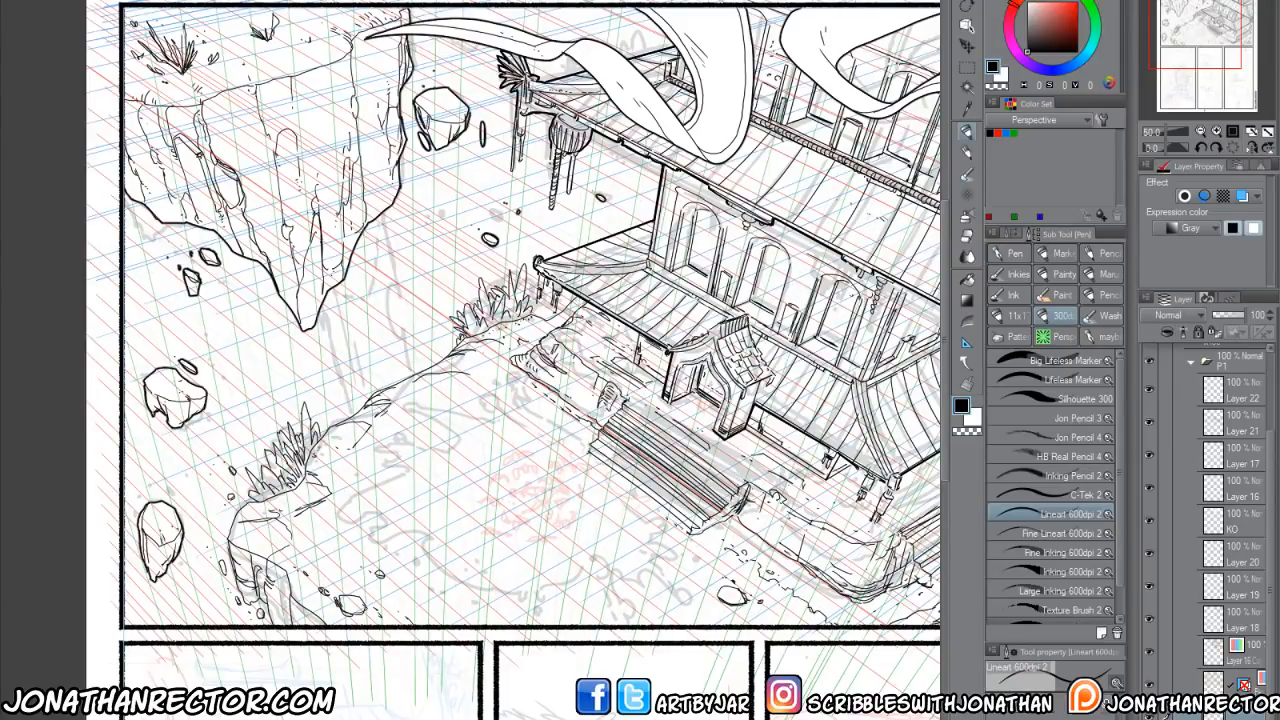
left_click_drag(267, 501, 277, 507)
On a new red-coloured layer above Layer 22, rule two vertical perspective lines from the hanging cliff's face down to the ground edge.
left_click_drag(424, 479, 563, 579)
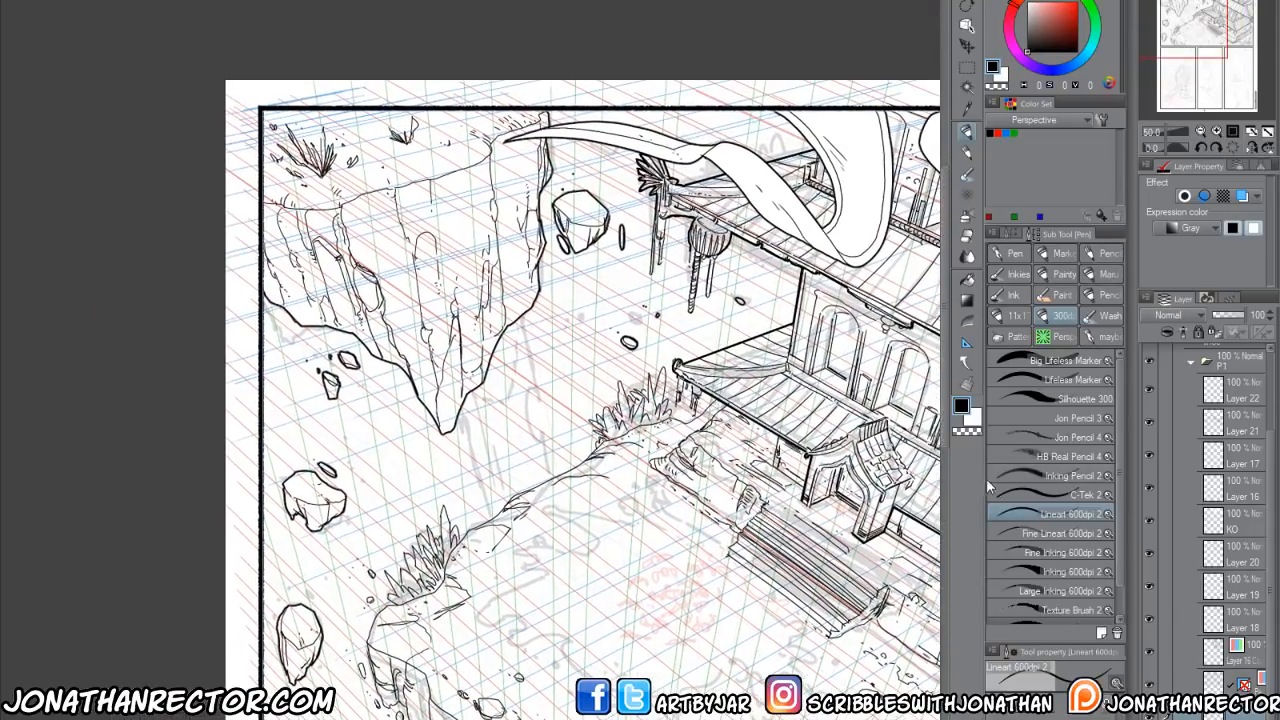
scroll(1240, 440, "up", 2)
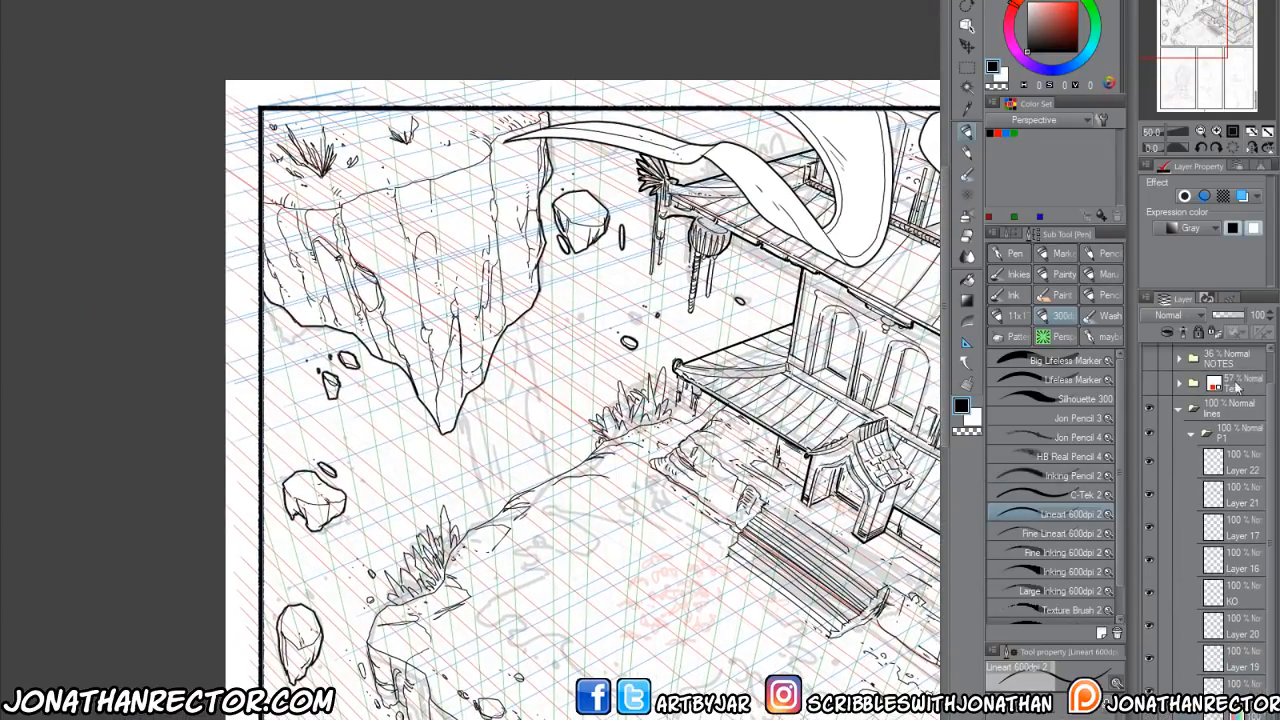
left_click(1238, 456)
key("ctrl+shift+n")
left_click_drag(354, 414, 437, 483)
left_click_drag(427, 269, 432, 280)
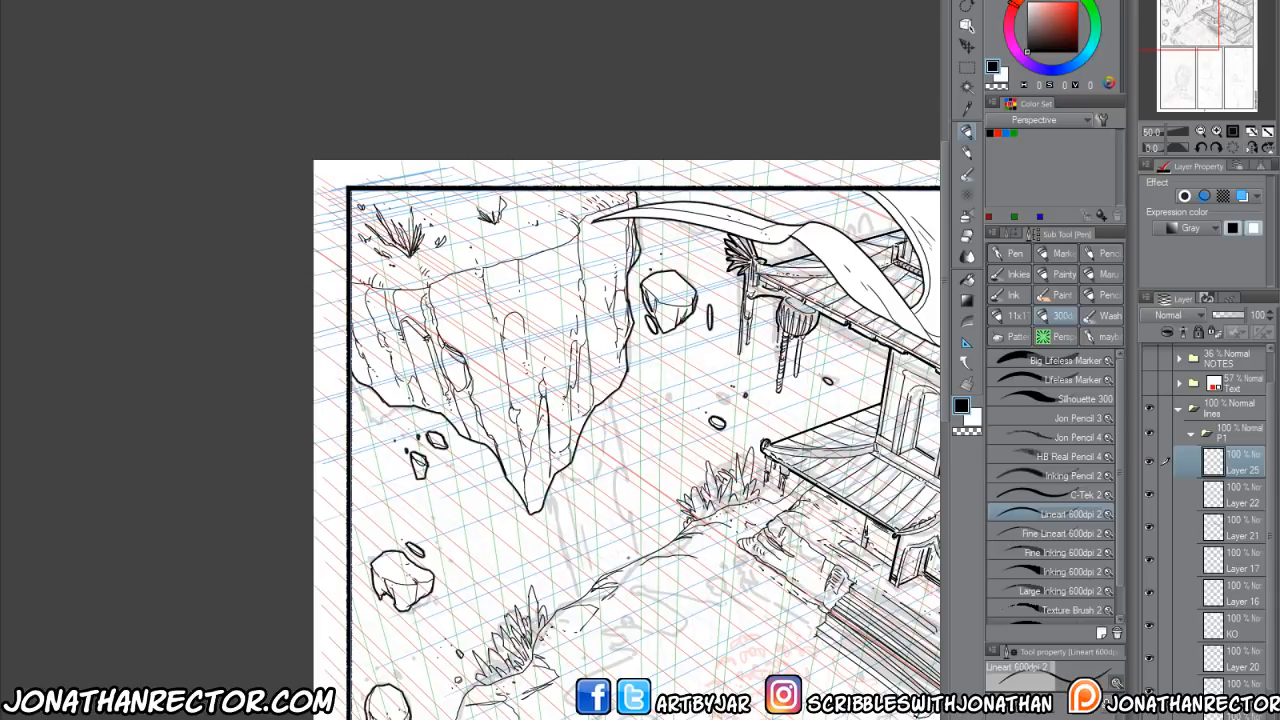
left_click_drag(626, 558, 621, 231)
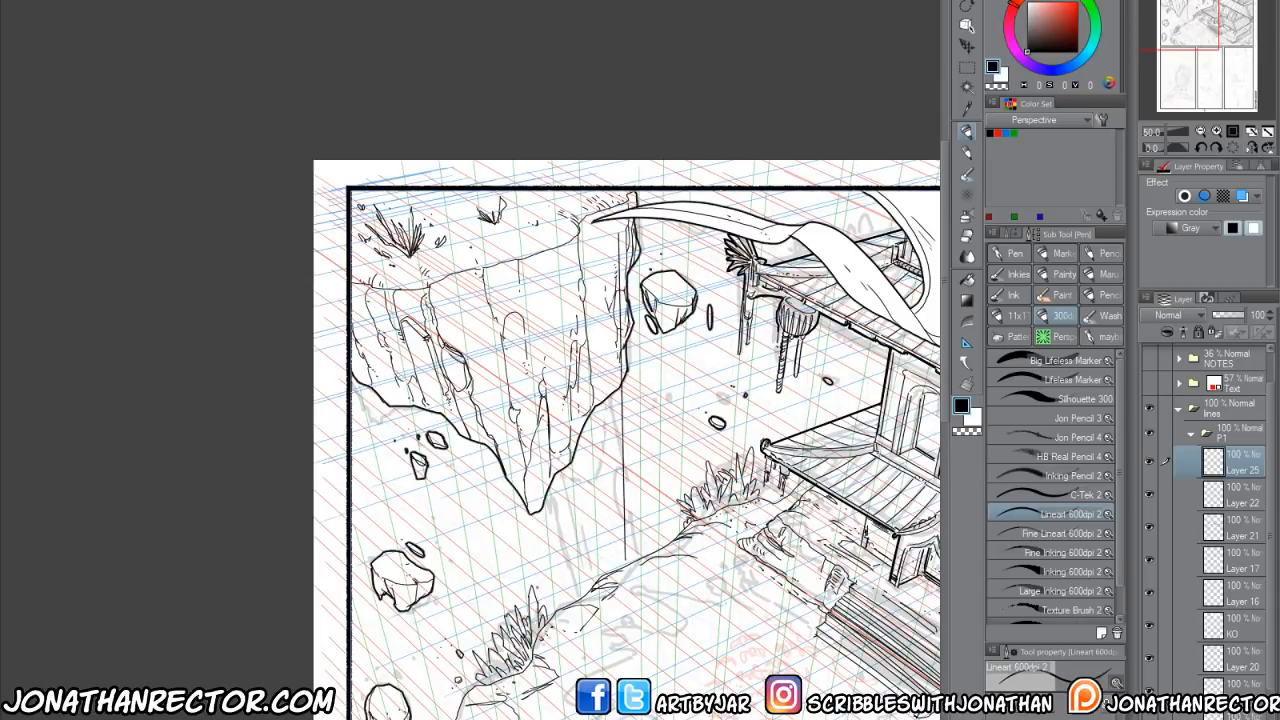
left_click_drag(553, 606, 523, 287)
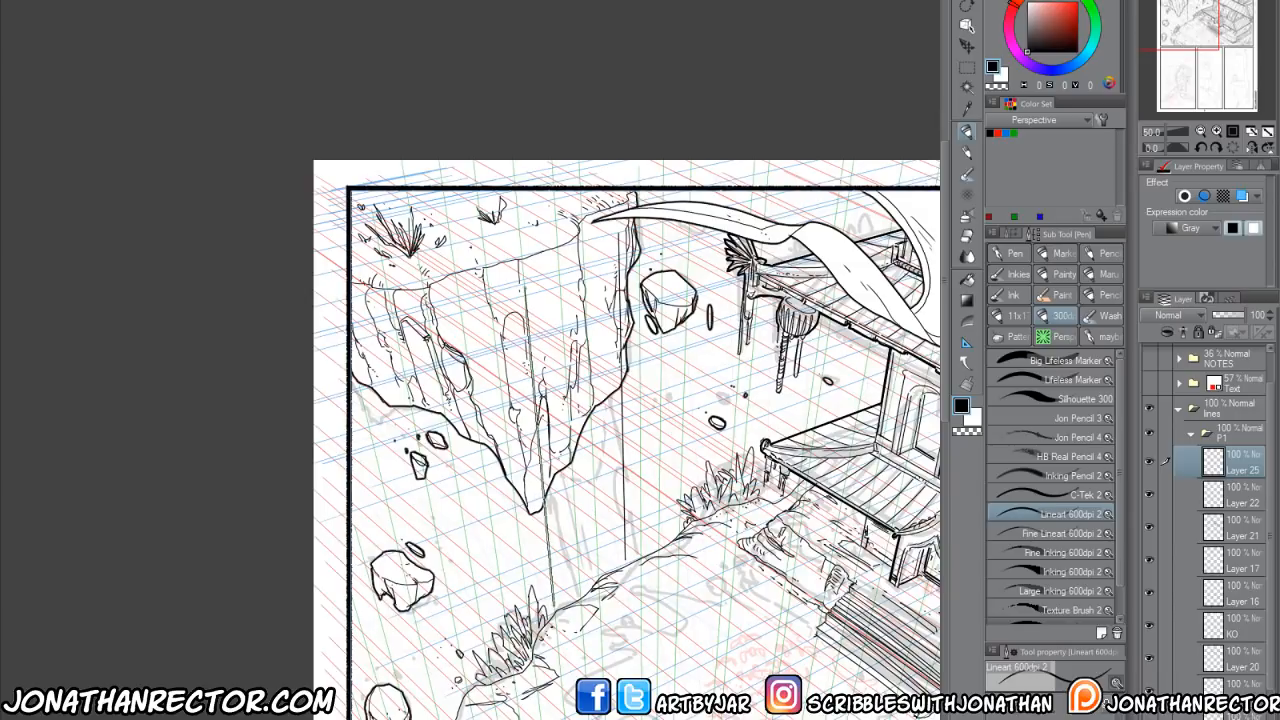
left_click(1242, 196)
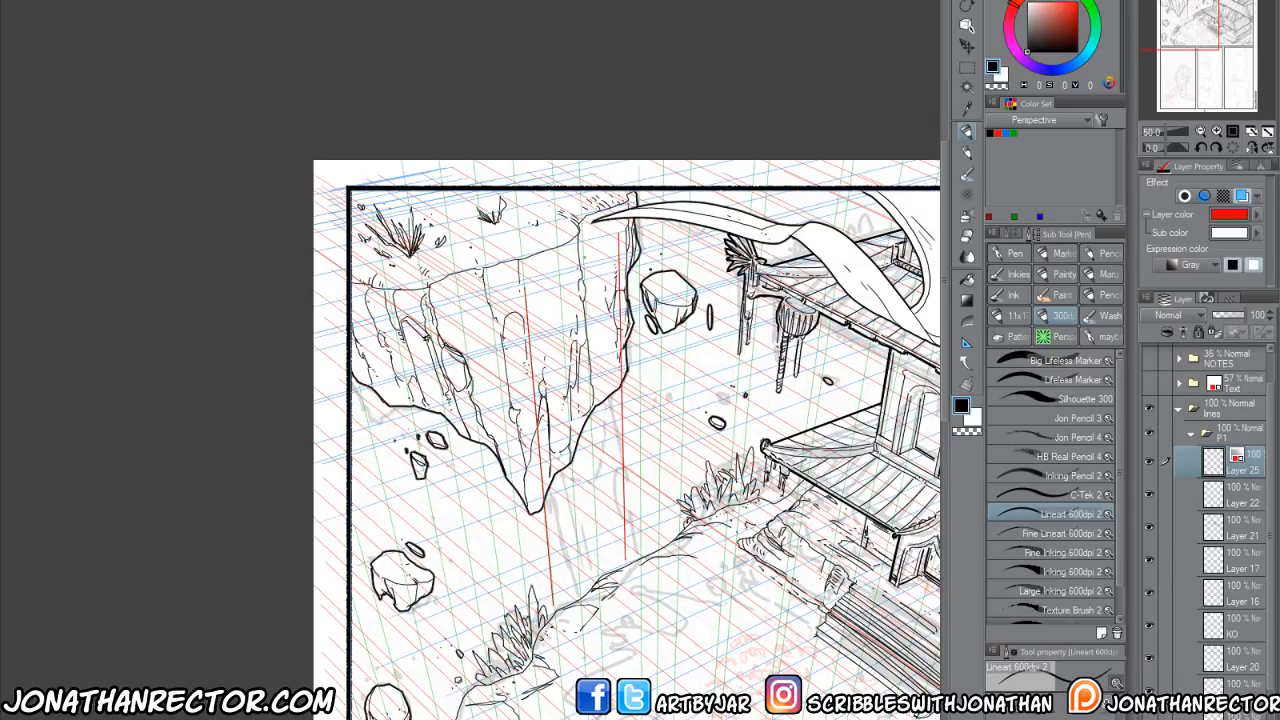
Trim the upper ends of the two red vertical lines and draw a ledge across the cliff face to join them.
key("e")
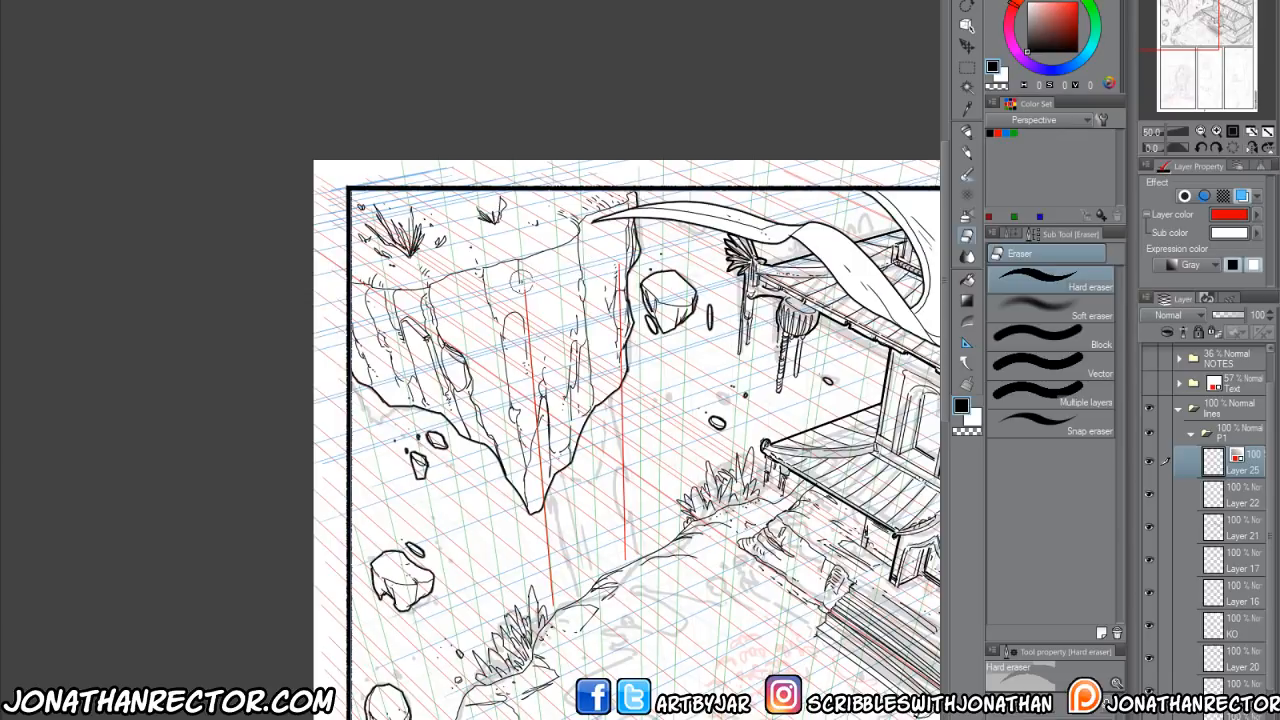
key("p")
key("e")
left_click(615, 265)
key("p")
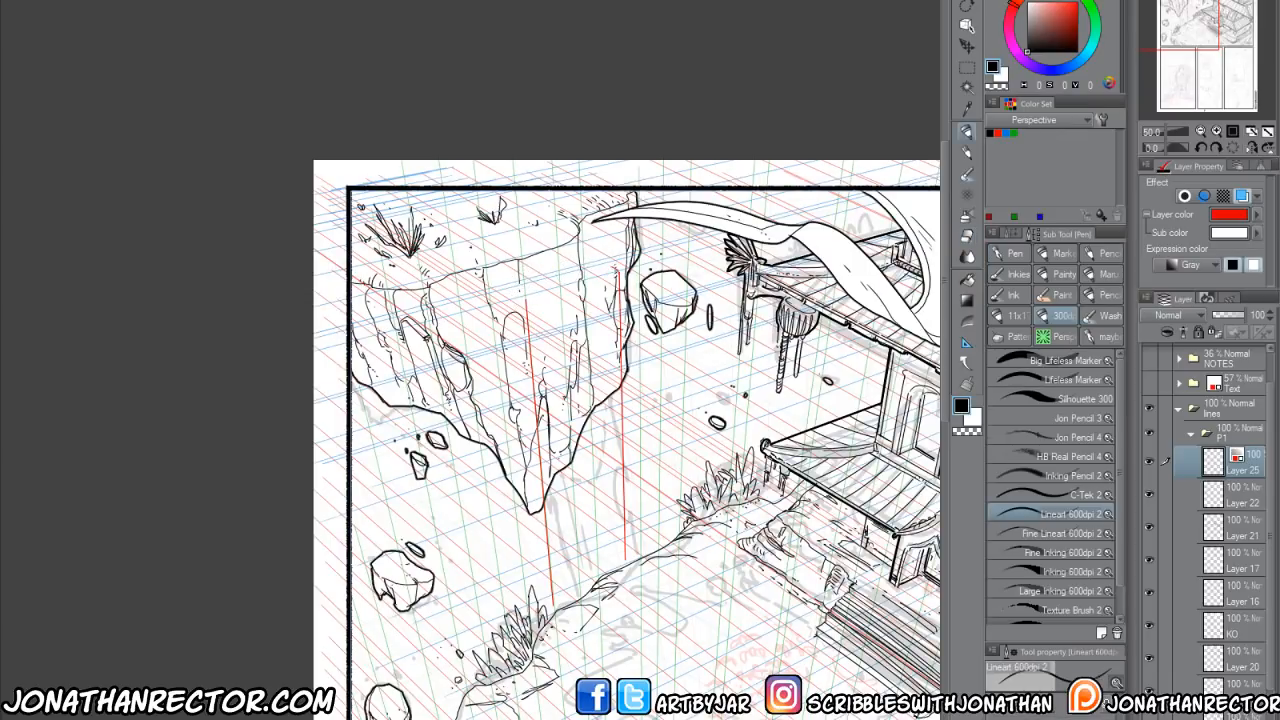
left_click_drag(519, 289, 526, 304)
left_click_drag(508, 289, 600, 265)
mouse_move(498, 277)
left_mouse_down()
mouse_move(501, 289)
mouse_move(540, 262)
mouse_move(610, 257)
left_mouse_up()
Clean up the red ledge's corners on the cliff face by alternating the Hard eraser and the Lineart pen.
key("e")
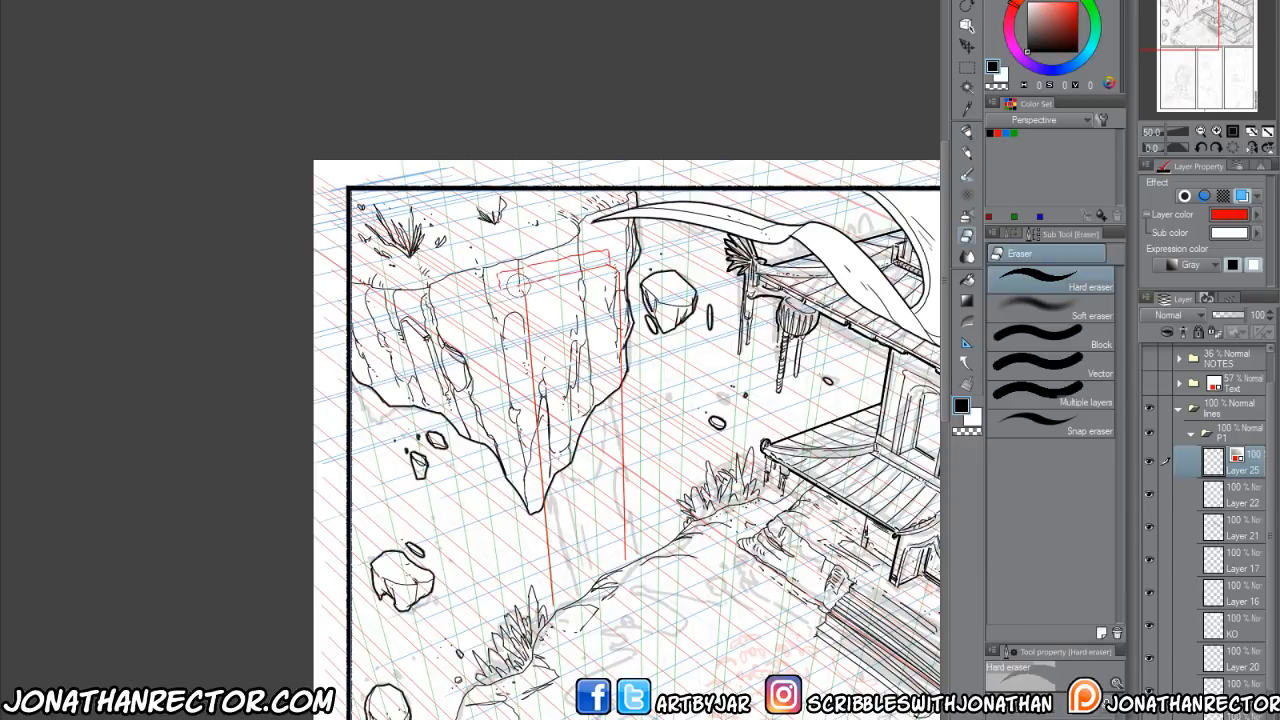
key("p")
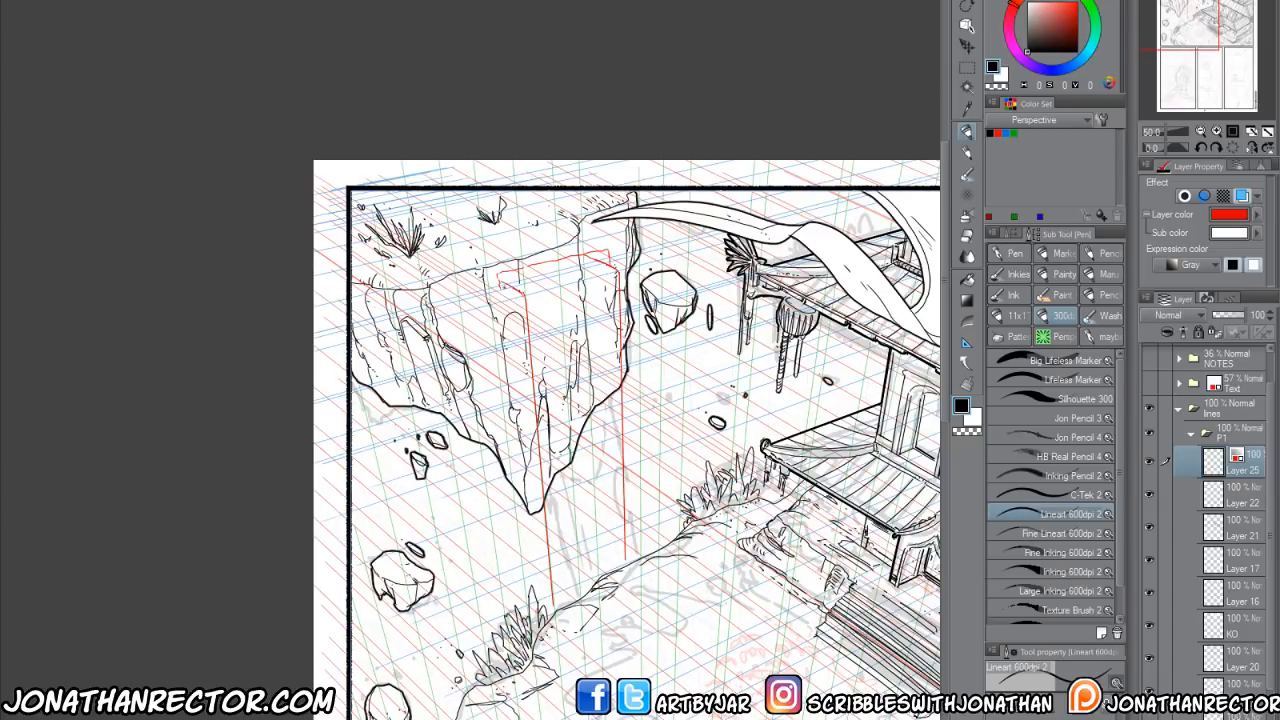
key("e")
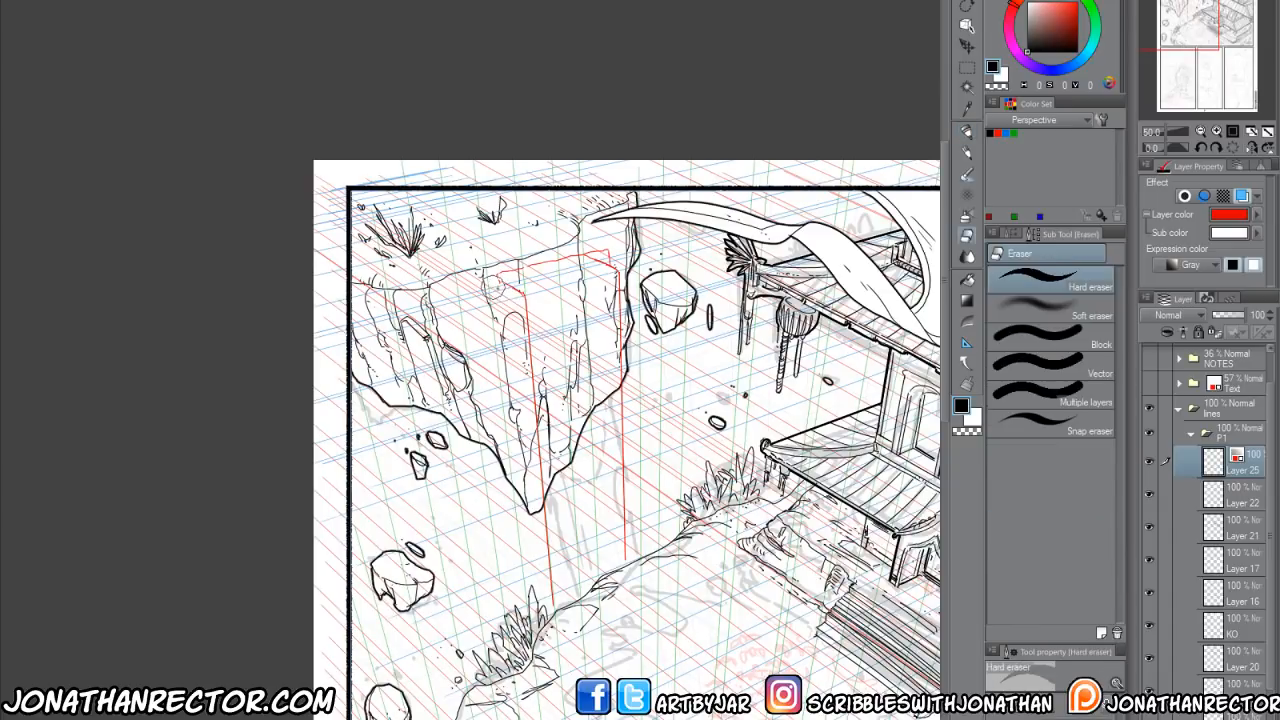
key("p")
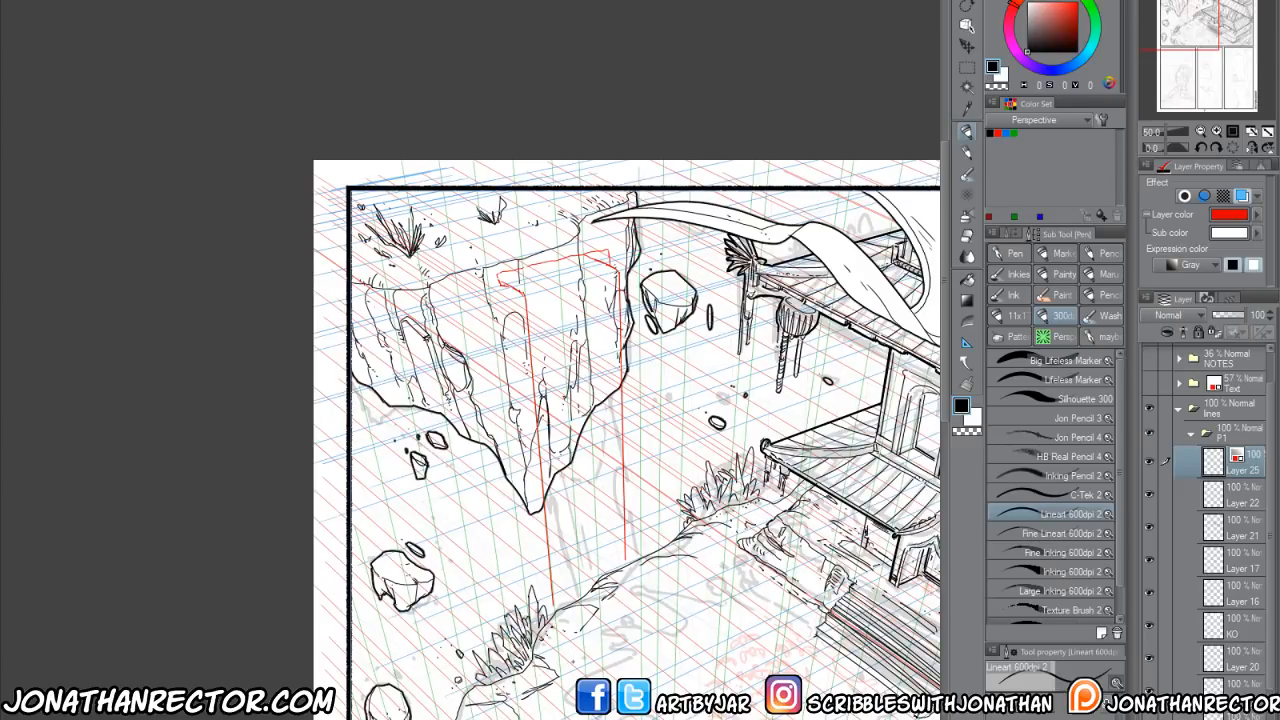
mouse_move(506, 280)
left_mouse_down()
mouse_move(548, 330)
mouse_move(560, 290)
mouse_move(600, 270)
mouse_move(562, 302)
mouse_move(490, 275)
mouse_move(510, 278)
left_mouse_up()
Erase sections of the right red vertical line and redraw it as an uneven edge reaching the ground.
key("e")
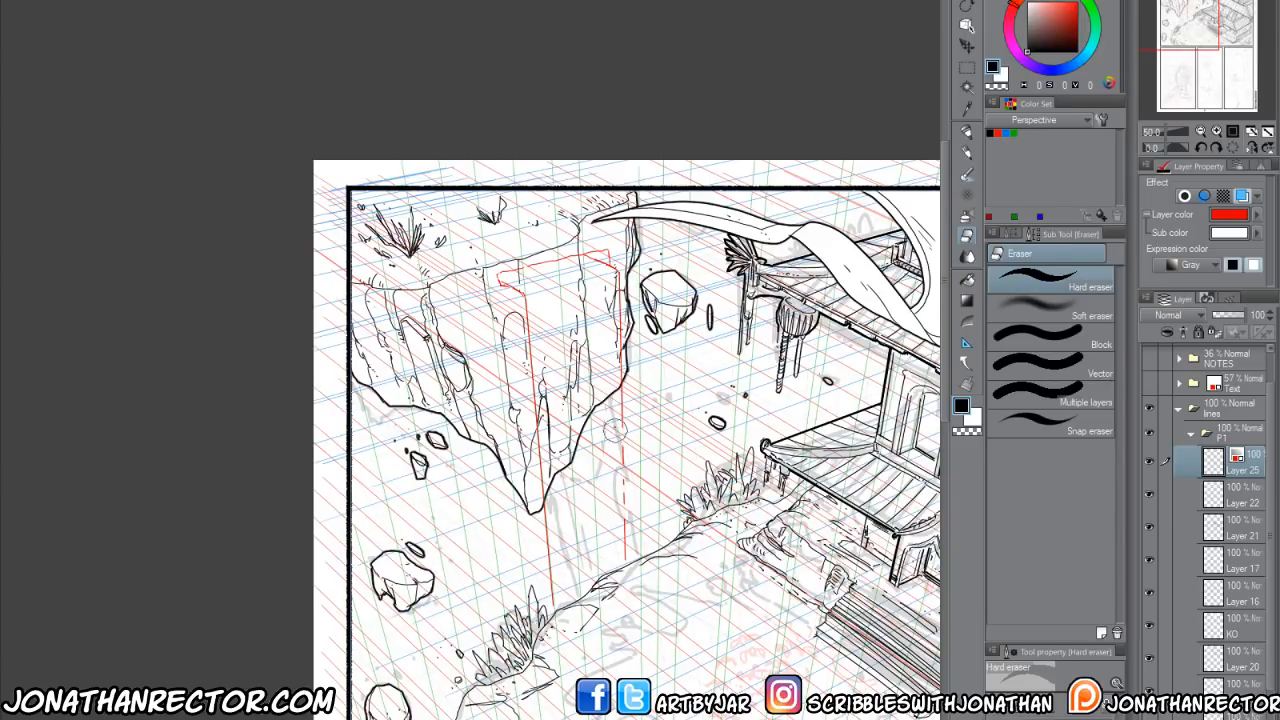
key("p")
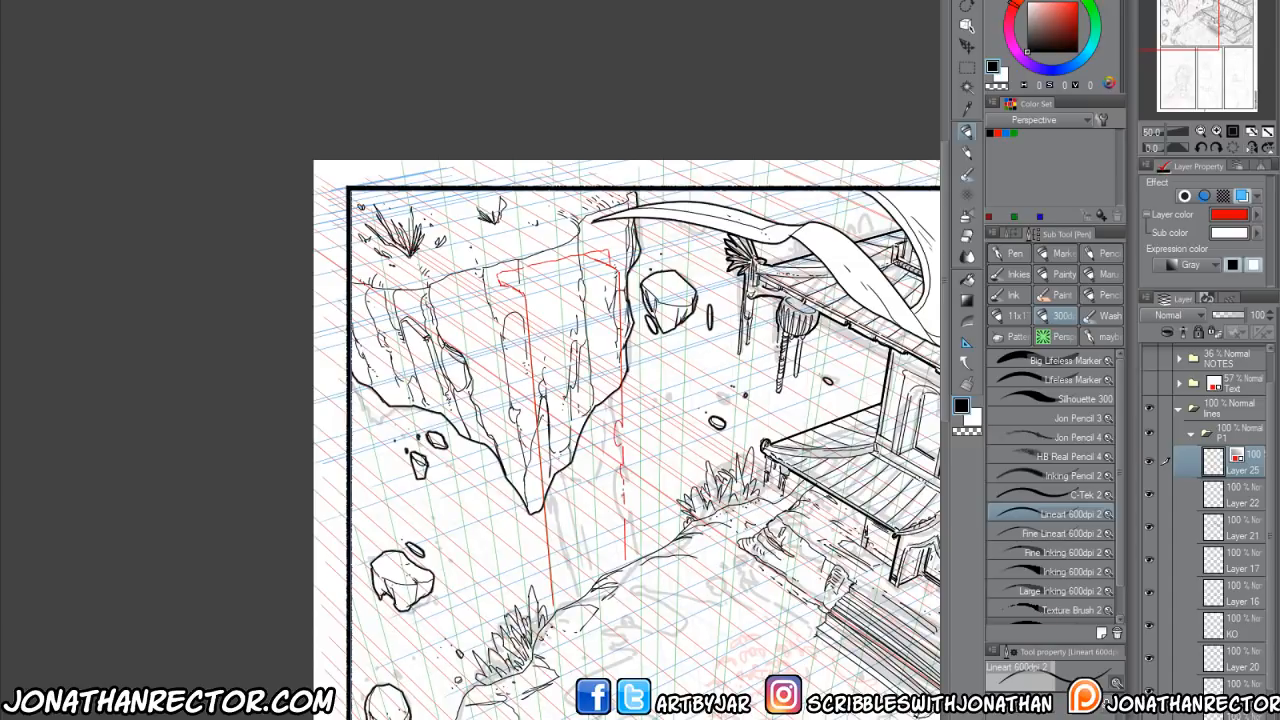
left_click_drag(622, 483, 621, 495)
key("e")
left_click_drag(620, 422, 618, 510)
key("p")
left_click_drag(621, 412, 625, 564)
Erase the upper part of the left red vertical line, redraw it as a curved uneven edge, and touch up both sides.
key("e")
mouse_move(529, 310)
left_mouse_down()
mouse_move(531, 365)
mouse_move(548, 305)
mouse_move(533, 420)
left_mouse_up()
key("p")
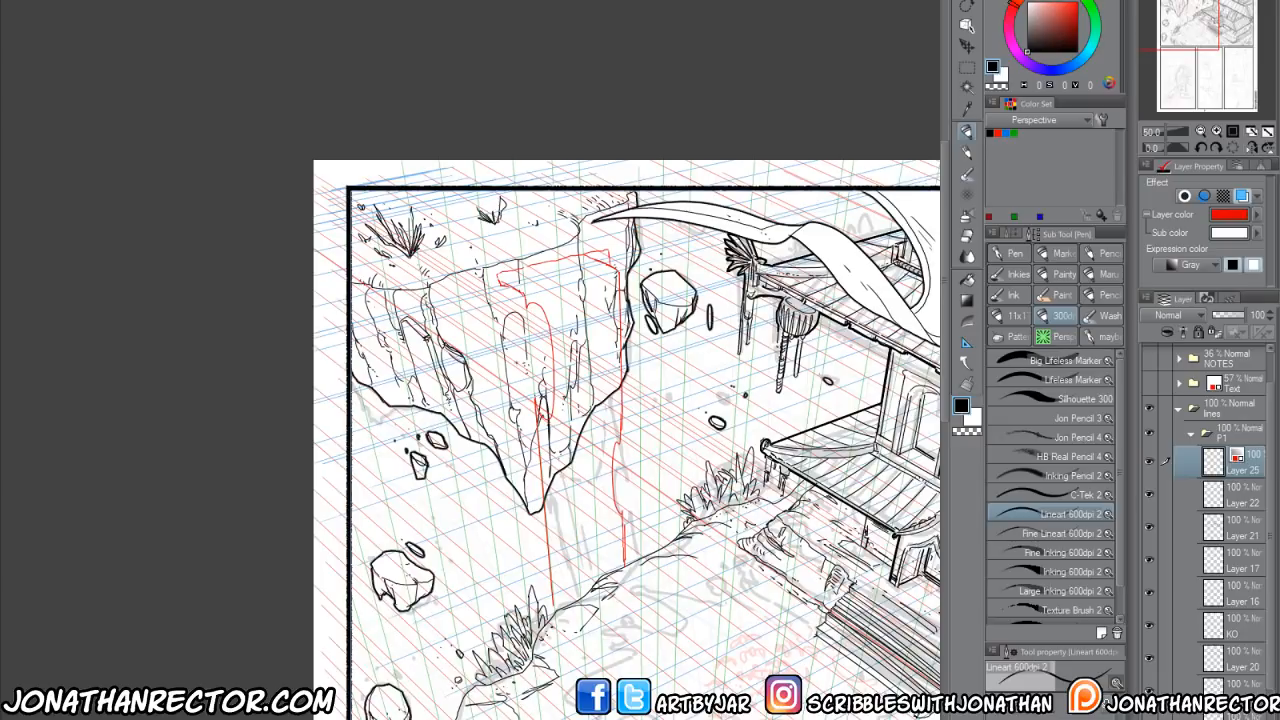
left_click_drag(621, 460, 619, 495)
mouse_move(546, 548)
left_mouse_down()
mouse_move(544, 590)
mouse_move(542, 552)
left_mouse_up()
key("e")
key("p")
Create a new 8.50 × 11.00 in canvas at 300 resolution and choose the Large Inking 600dpi 2 brush.
key("ctrl+n")
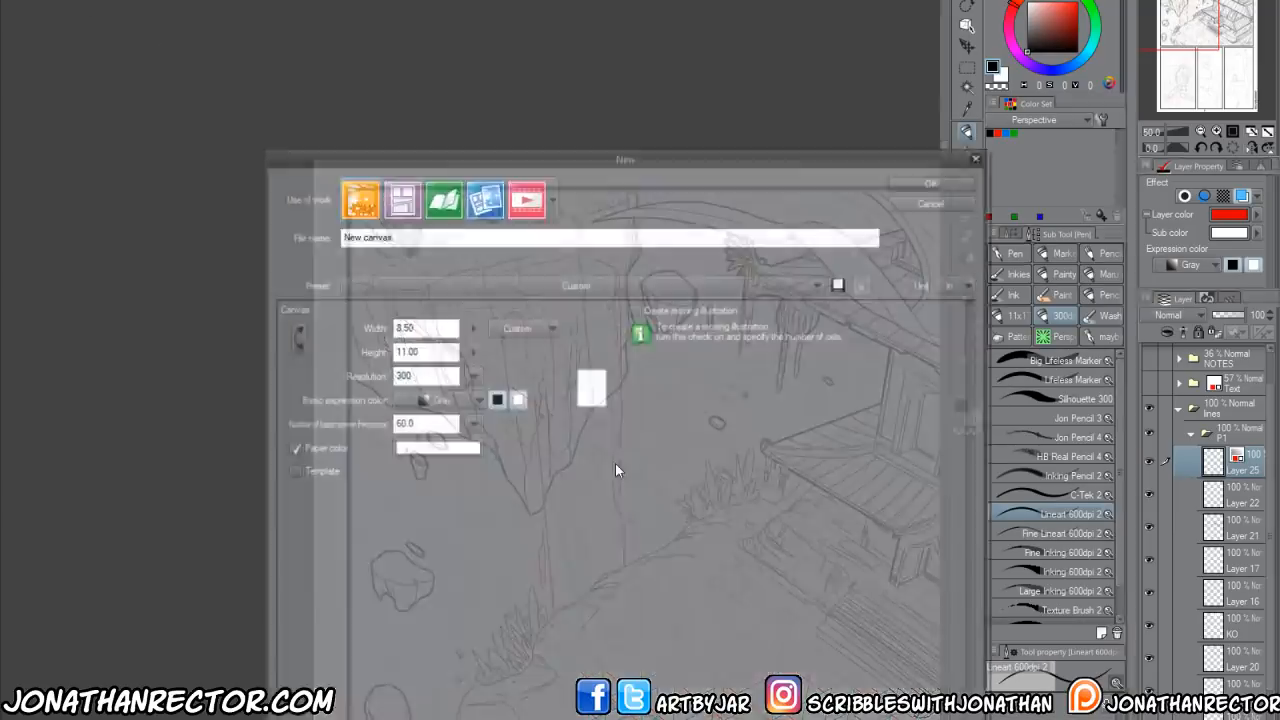
key("Return")
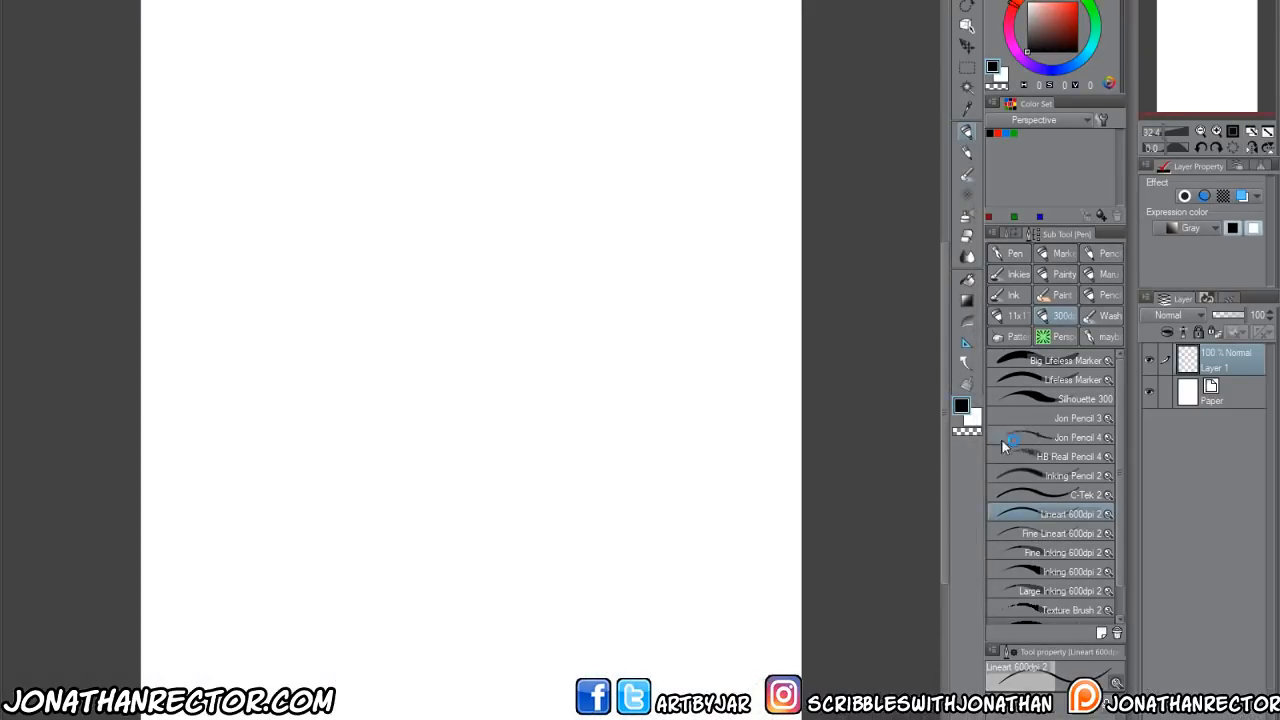
left_click(1013, 553)
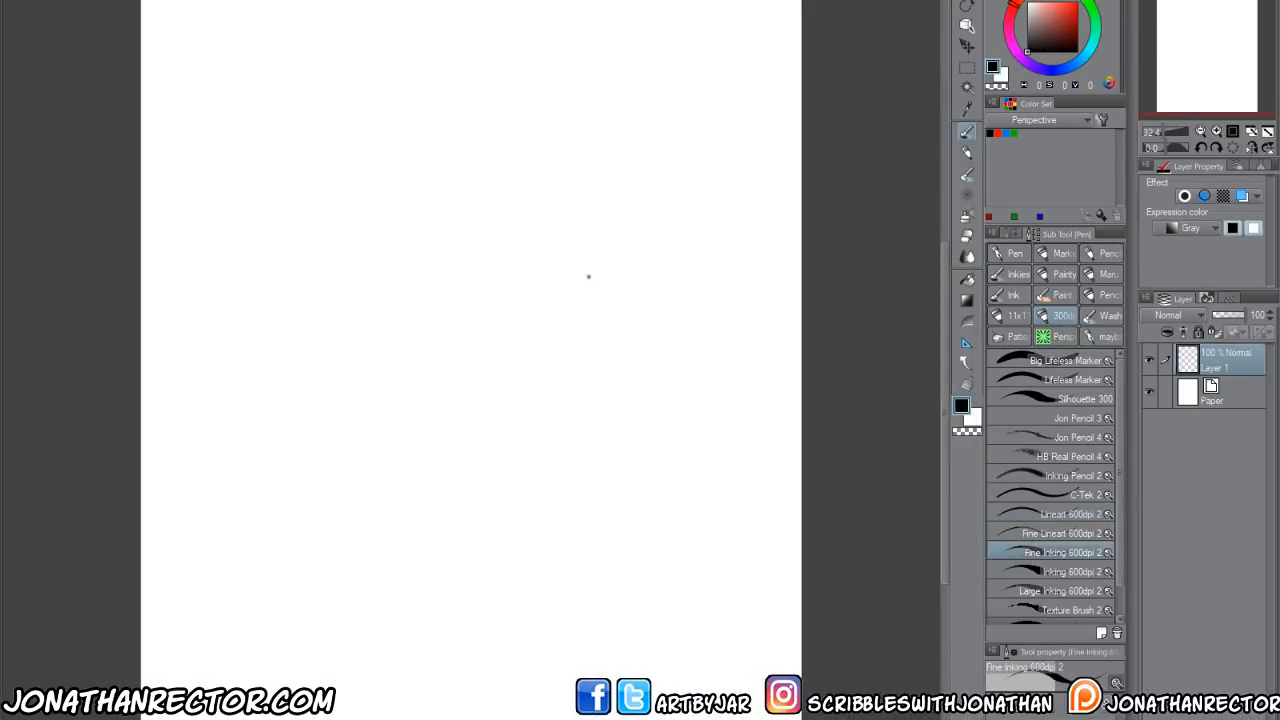
left_click(1013, 592)
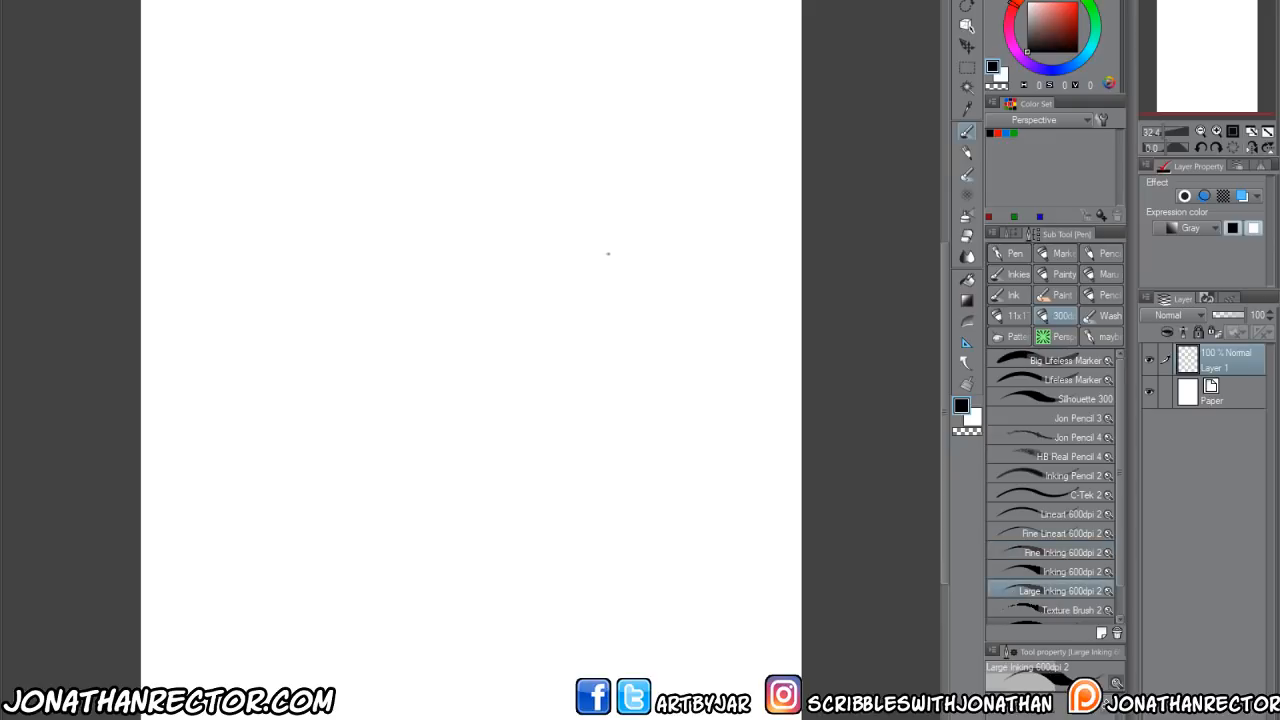
Sketch a head outline near the canvas centre with a domed skull, angled jaw and straight back edge.
left_click_drag(605, 253, 449, 246)
mouse_move(562, 214)
left_mouse_down()
mouse_move(625, 362)
mouse_move(605, 490)
mouse_move(526, 487)
mouse_move(447, 441)
left_mouse_up()
left_click_drag(434, 284, 432, 422)
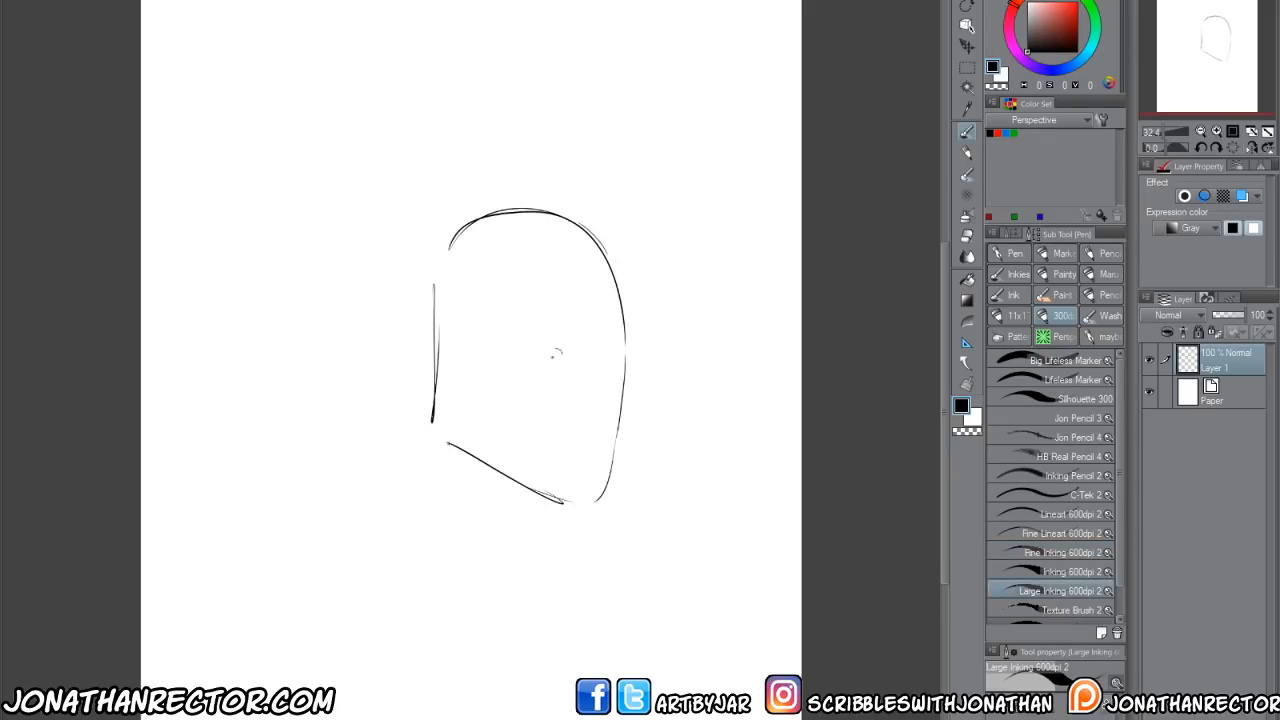
Draw round glasses, angry eyebrows, a nose and a frowning mouth on the head, undoing a stray stroke.
mouse_move(555, 328)
left_mouse_down()
mouse_move(525, 368)
mouse_move(621, 349)
left_mouse_up()
mouse_move(630, 352)
left_mouse_down()
mouse_move(646, 352)
mouse_move(619, 368)
left_mouse_up()
mouse_move(563, 337)
left_mouse_down()
mouse_move(522, 304)
mouse_move(490, 302)
mouse_move(550, 327)
left_mouse_up()
left_click_drag(622, 347, 647, 317)
mouse_move(610, 360)
left_mouse_down()
mouse_move(615, 410)
mouse_move(562, 404)
mouse_move(597, 449)
mouse_move(516, 448)
left_mouse_up()
key("ctrl+z")
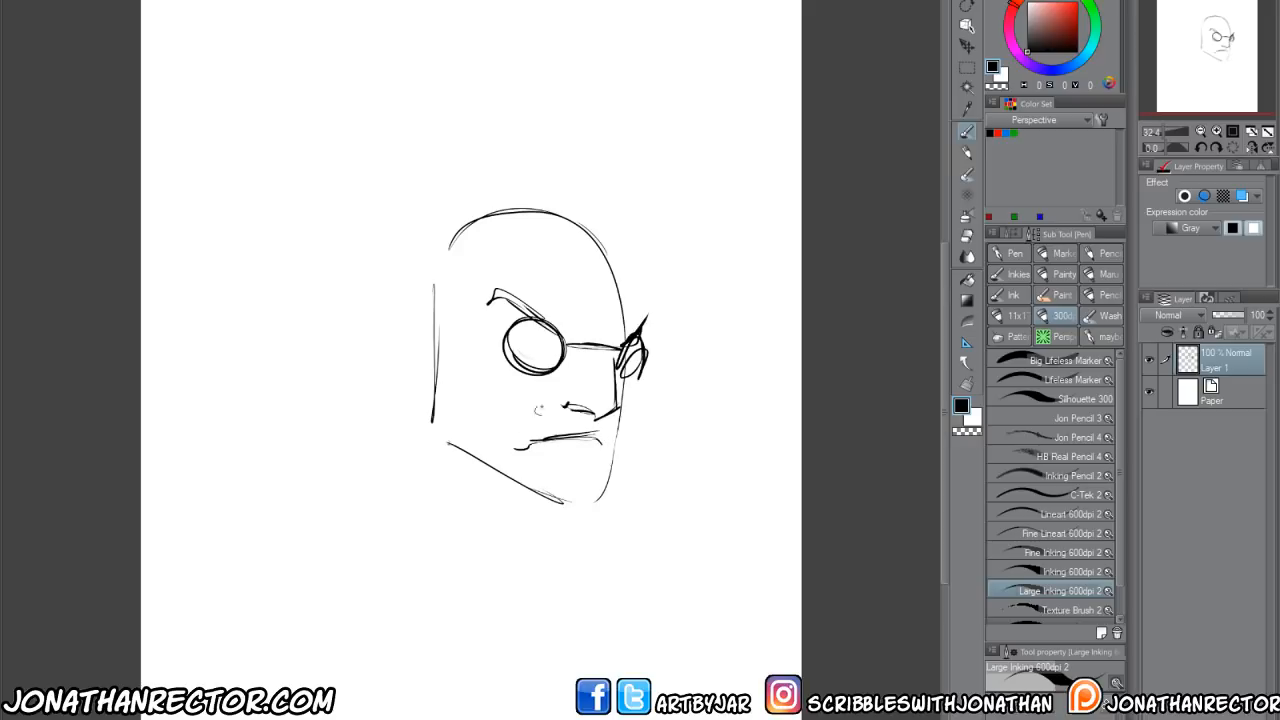
Add cheek lines and redraw the jaw, chin and front contour of the face.
left_click_drag(546, 392, 458, 442)
mouse_move(618, 430)
left_mouse_down()
mouse_move(614, 488)
mouse_move(480, 468)
mouse_move(432, 430)
left_mouse_up()
left_click_drag(622, 494, 628, 286)
Sketch swept-back spiky hair over the skull, extending from the forehead to behind the head.
mouse_move(630, 288)
left_mouse_down()
mouse_move(617, 245)
mouse_move(538, 162)
mouse_move(446, 138)
left_mouse_up()
mouse_move(498, 182)
left_mouse_down()
mouse_move(332, 196)
mouse_move(436, 266)
left_mouse_up()
mouse_move(372, 228)
left_mouse_down()
mouse_move(420, 250)
mouse_move(378, 236)
left_mouse_up()
left_click_drag(382, 170, 336, 206)
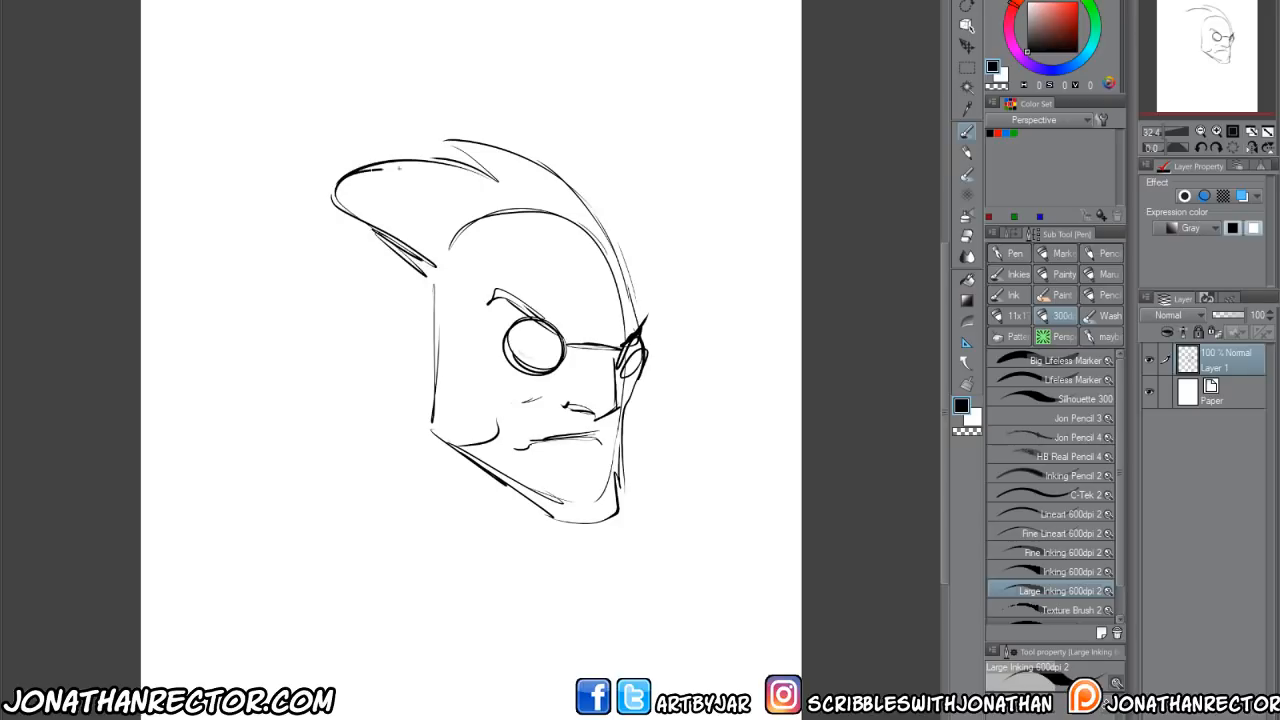
left_click_drag(490, 184, 438, 132)
mouse_move(540, 158)
left_mouse_down()
mouse_move(628, 308)
mouse_move(630, 274)
left_mouse_up()
mouse_move(540, 160)
left_mouse_down()
mouse_move(596, 218)
mouse_move(616, 290)
left_mouse_up()
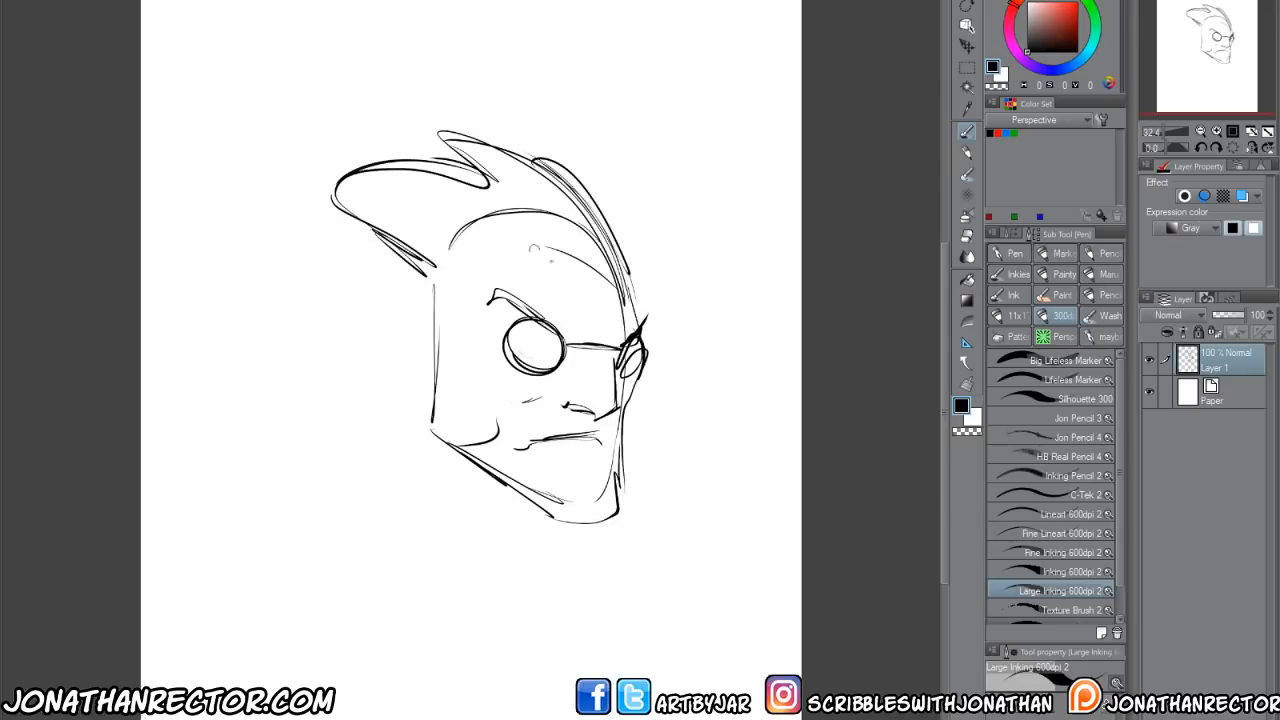
Draw the curved side hairline, the glasses' temple arm and the back edge of the head.
left_click_drag(546, 318, 454, 244)
mouse_move(424, 284)
left_mouse_down()
mouse_move(500, 302)
mouse_move(494, 316)
left_mouse_up()
left_click_drag(460, 284, 420, 410)
Sketch a rounded shoulder and an arm below the head, ending in a hand that holds a blocky gun.
left_click_drag(532, 570, 556, 634)
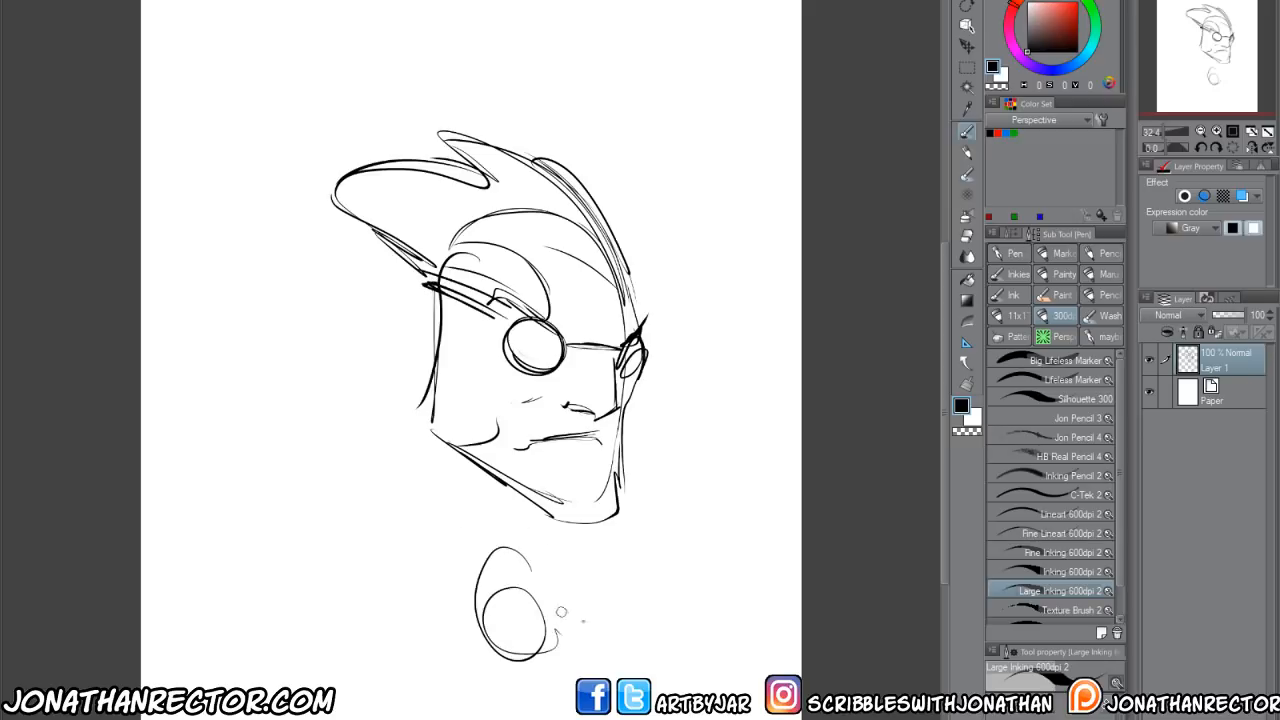
mouse_move(658, 502)
left_mouse_down()
mouse_move(662, 568)
mouse_move(740, 510)
left_mouse_up()
left_click_drag(664, 506, 662, 600)
left_click_drag(664, 552, 686, 612)
mouse_move(656, 512)
left_mouse_down()
mouse_move(638, 604)
mouse_move(684, 556)
mouse_move(690, 634)
left_mouse_up()
left_click_drag(646, 598, 642, 616)
mouse_move(620, 556)
left_mouse_down()
mouse_move(604, 630)
mouse_move(650, 635)
left_mouse_up()
left_click_drag(650, 636, 582, 602)
mouse_move(580, 588)
left_mouse_down()
mouse_move(526, 597)
mouse_move(504, 630)
left_mouse_up()
Scribble both glasses lenses dark and add small detail strokes around the nose.
mouse_move(530, 334)
left_mouse_down()
mouse_move(534, 368)
mouse_move(556, 350)
left_mouse_up()
mouse_move(540, 332)
left_mouse_down()
mouse_move(514, 350)
mouse_move(552, 348)
mouse_move(546, 368)
left_mouse_up()
left_click_drag(620, 350, 636, 380)
left_click_drag(566, 402, 570, 410)
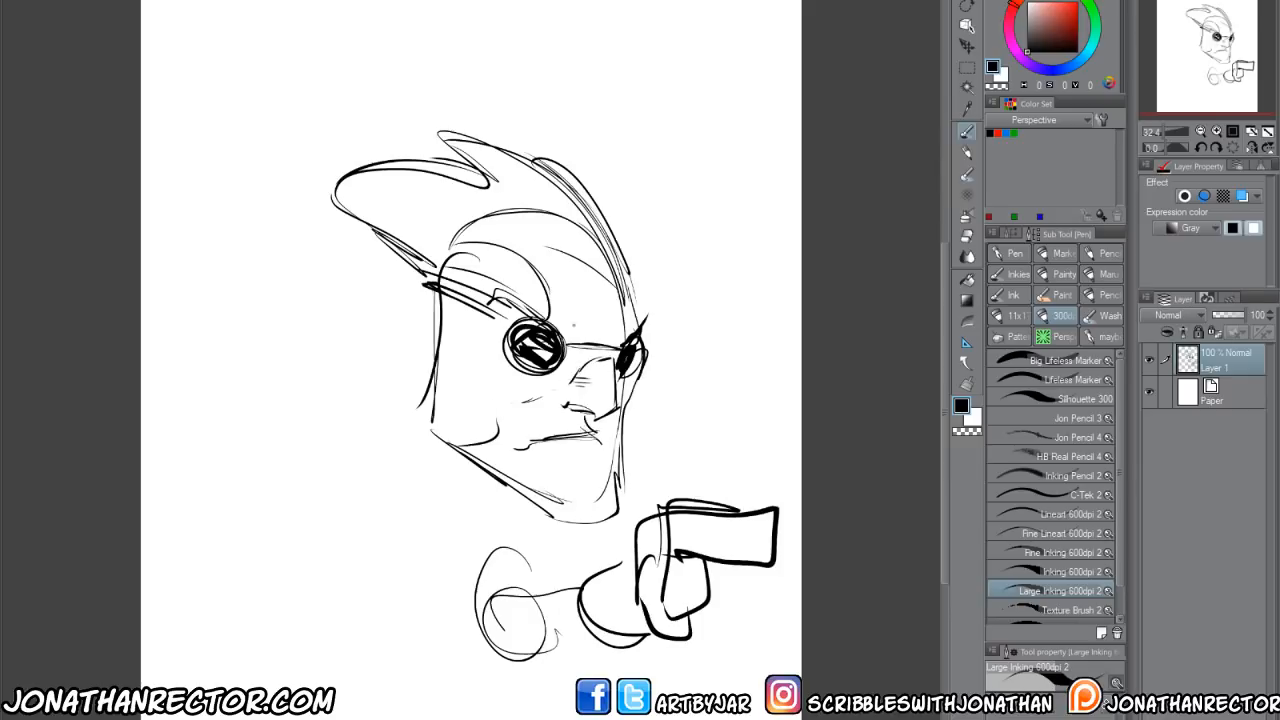
Thicken the jawline and add a pointed goatee of dark hatched strokes on the chin.
mouse_move(600, 455)
left_mouse_down()
mouse_move(624, 528)
mouse_move(602, 540)
mouse_move(488, 458)
left_mouse_up()
left_click_drag(578, 536, 418, 420)
left_click_drag(560, 516, 464, 446)
mouse_move(586, 530)
left_mouse_down()
mouse_move(542, 486)
mouse_move(580, 506)
left_mouse_up()
mouse_move(622, 546)
left_mouse_down()
mouse_move(606, 506)
mouse_move(614, 464)
left_mouse_up()
Restate the spiky hair with bolder strokes and sharper tips, continuing down the back of the head.
left_click_drag(614, 262, 580, 206)
left_click_drag(564, 190, 468, 130)
left_click_drag(576, 218, 426, 130)
mouse_move(486, 186)
left_mouse_down()
mouse_move(378, 152)
mouse_move(438, 298)
left_mouse_up()
left_click_drag(374, 238, 426, 396)
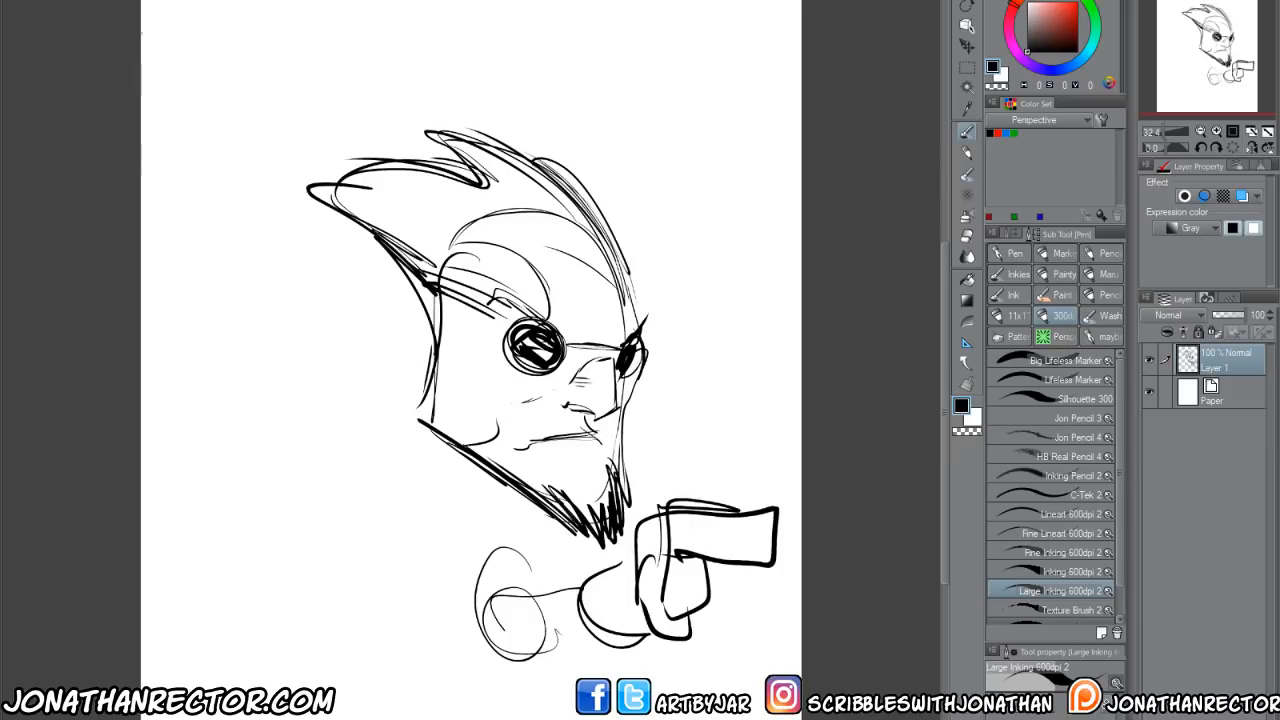
Close the test canvas and return to the temple panel of the comic page.
key("ctrl+w")
left_click(656, 260)
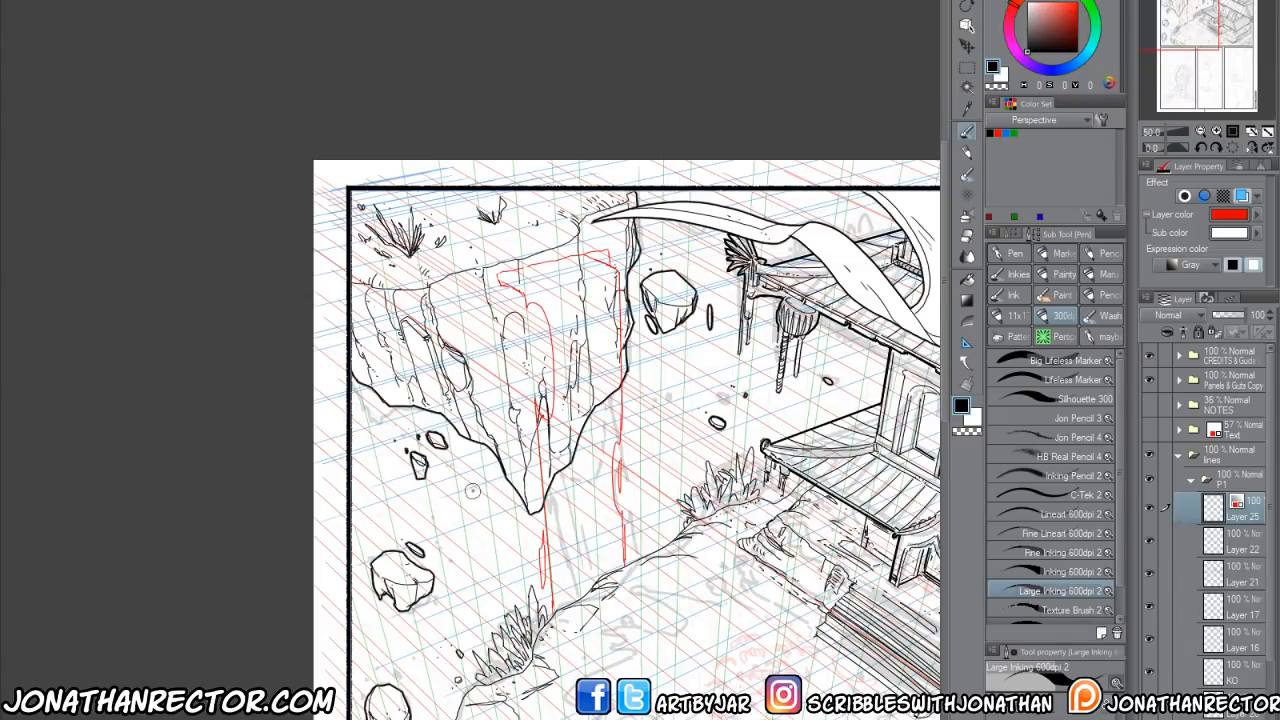
left_click_drag(483, 496, 495, 448)
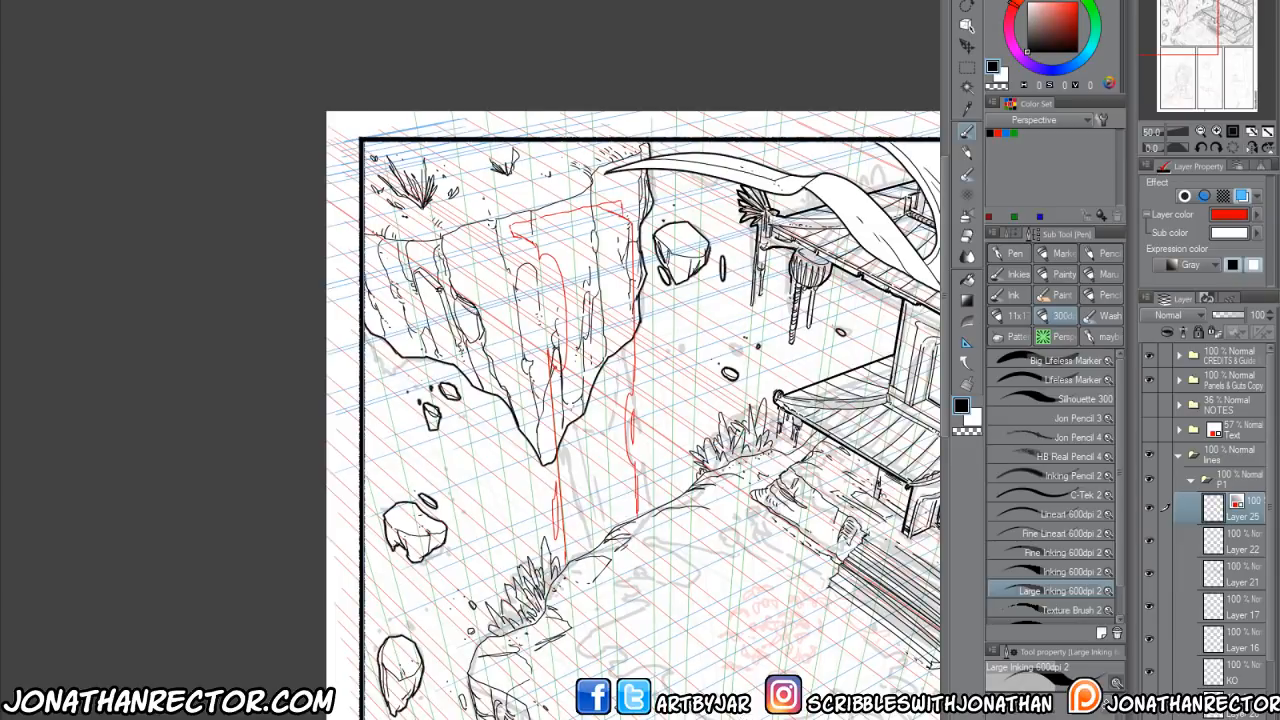
Browse for a file to open, going up to the Jesop King folder and into The Hunger.
key("ctrl+o")
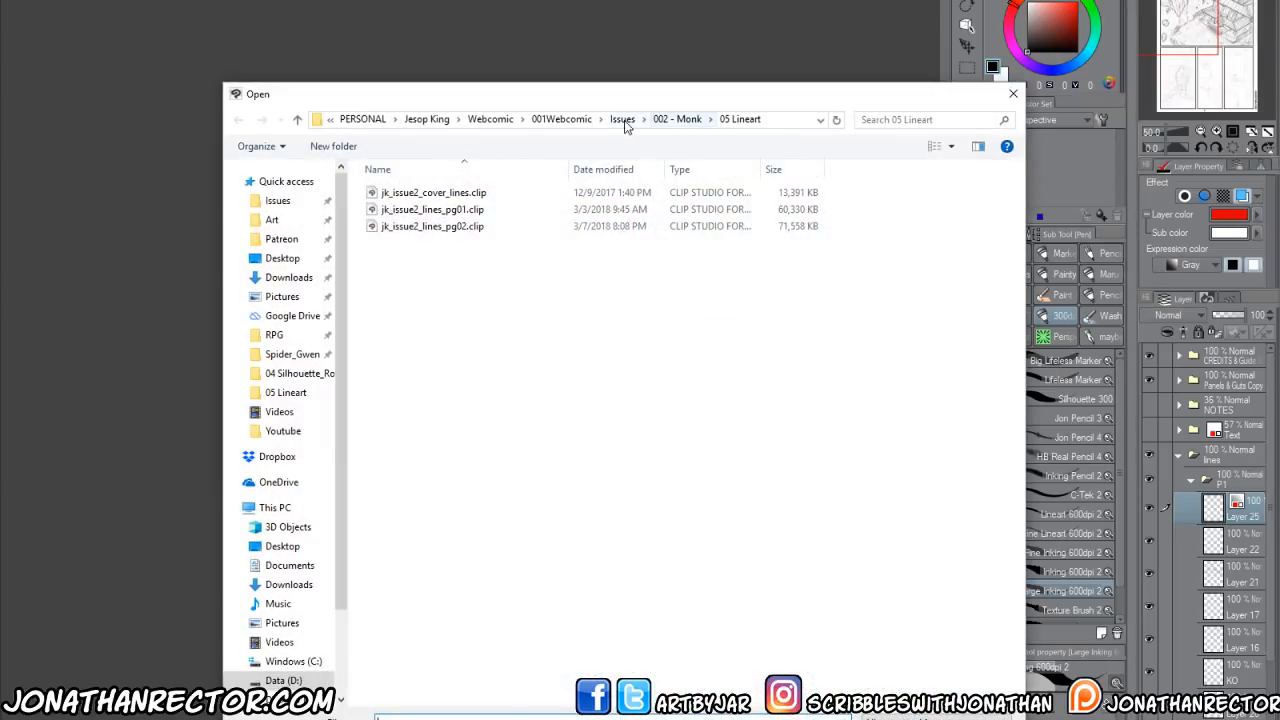
left_click(563, 120)
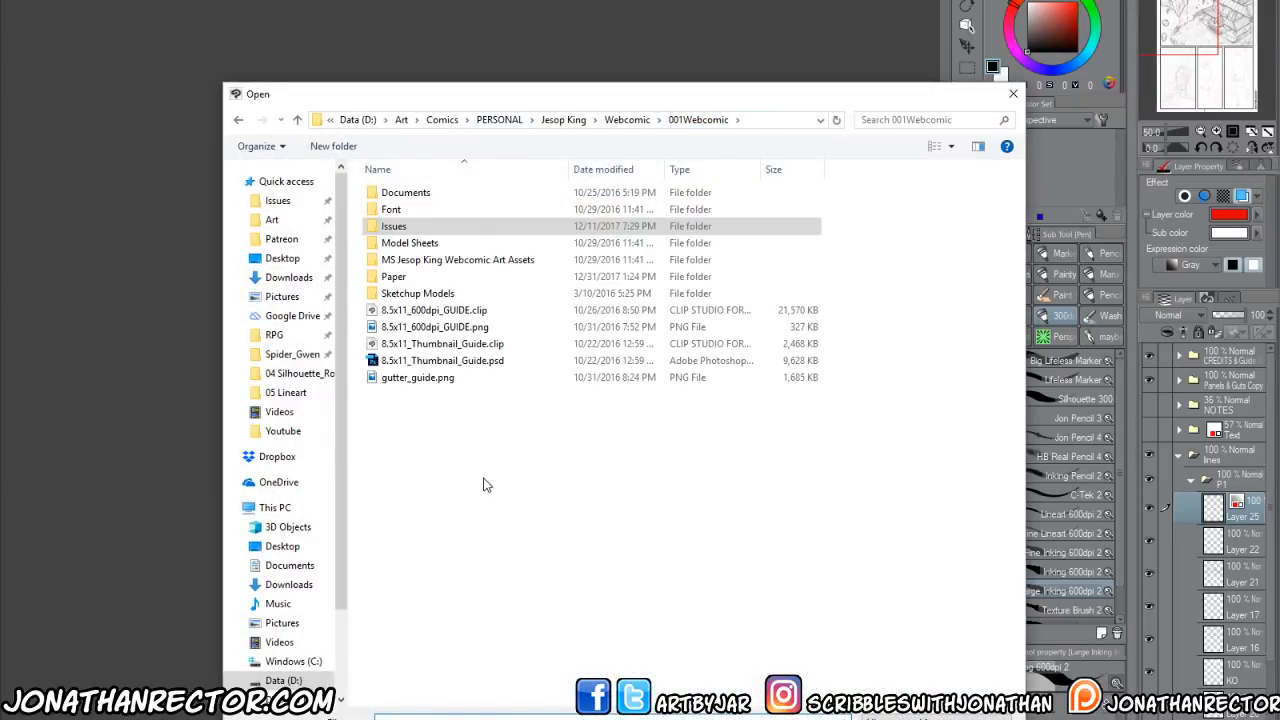
left_click(627, 120)
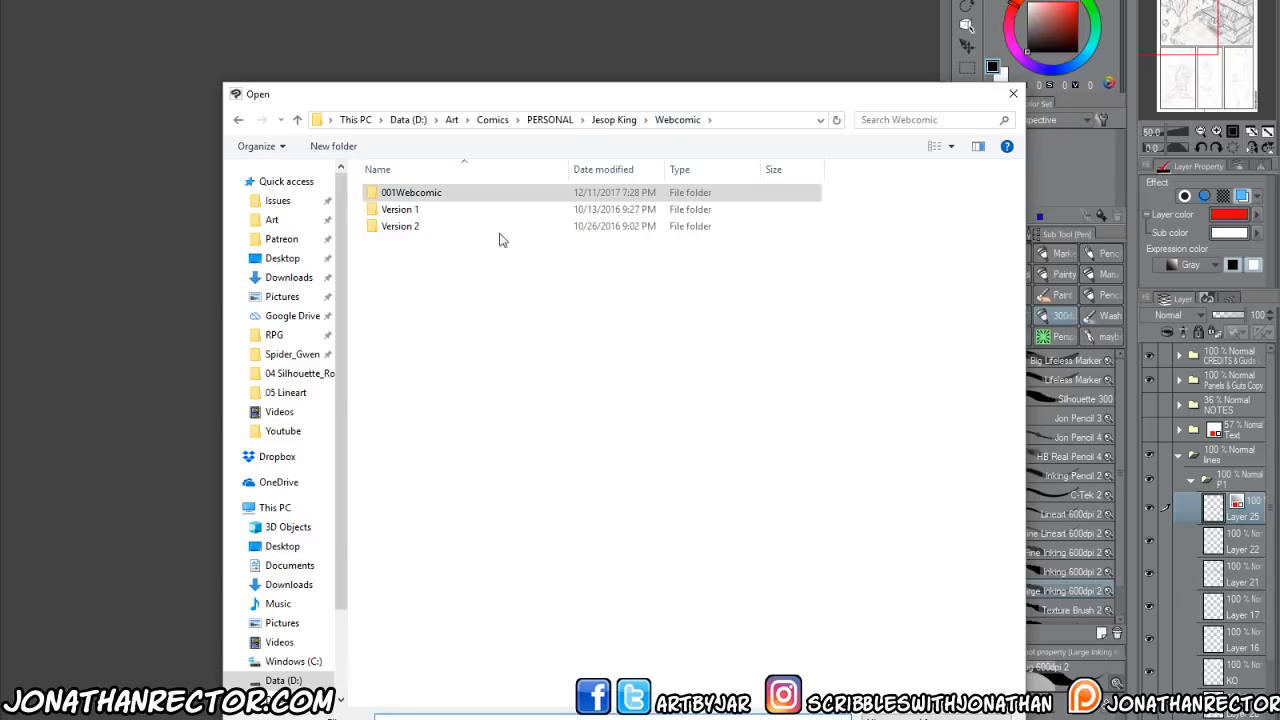
left_click(611, 120)
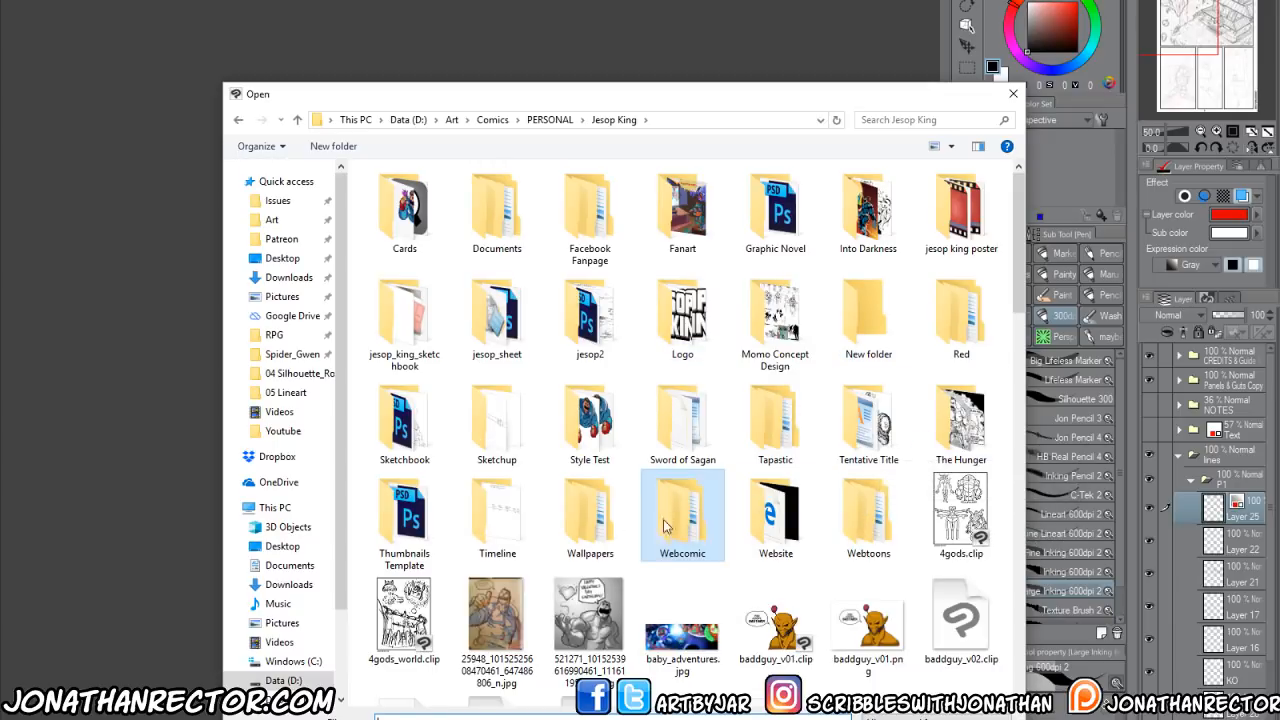
double_click(950, 425)
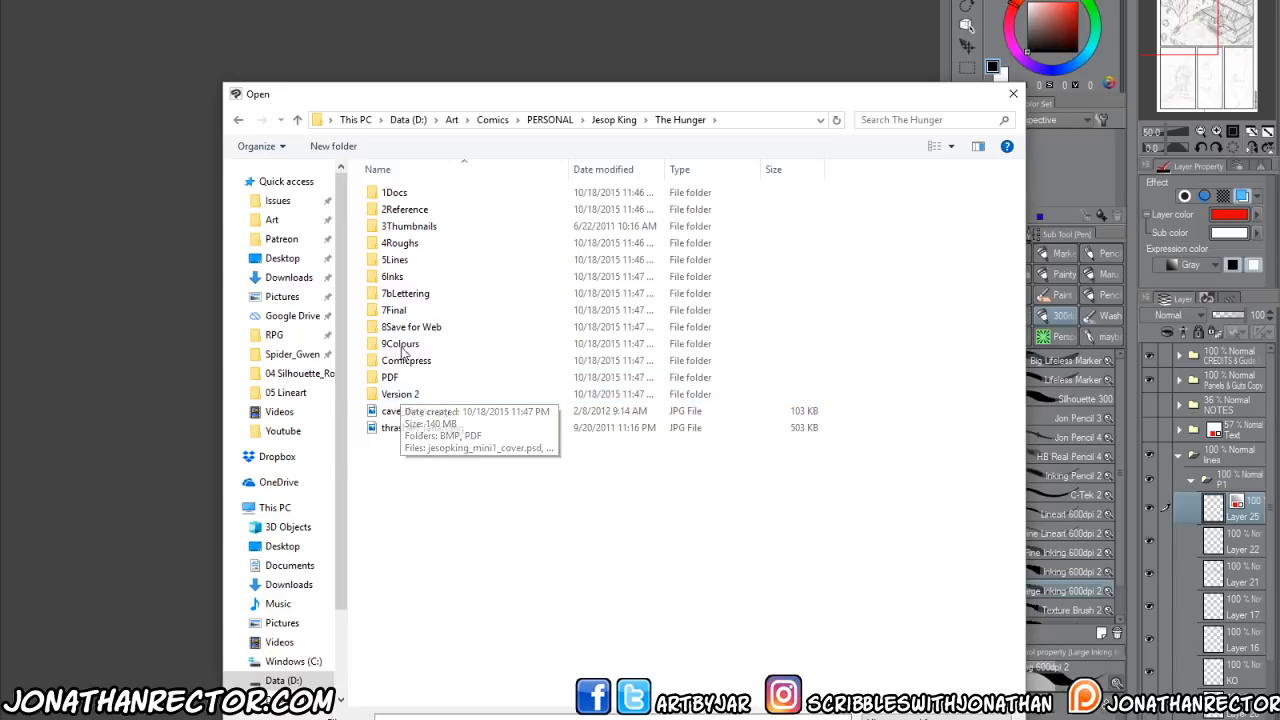
Check the 3Thumbnails and Version 2 folders inside The Hunger for finished pages.
double_click(401, 228)
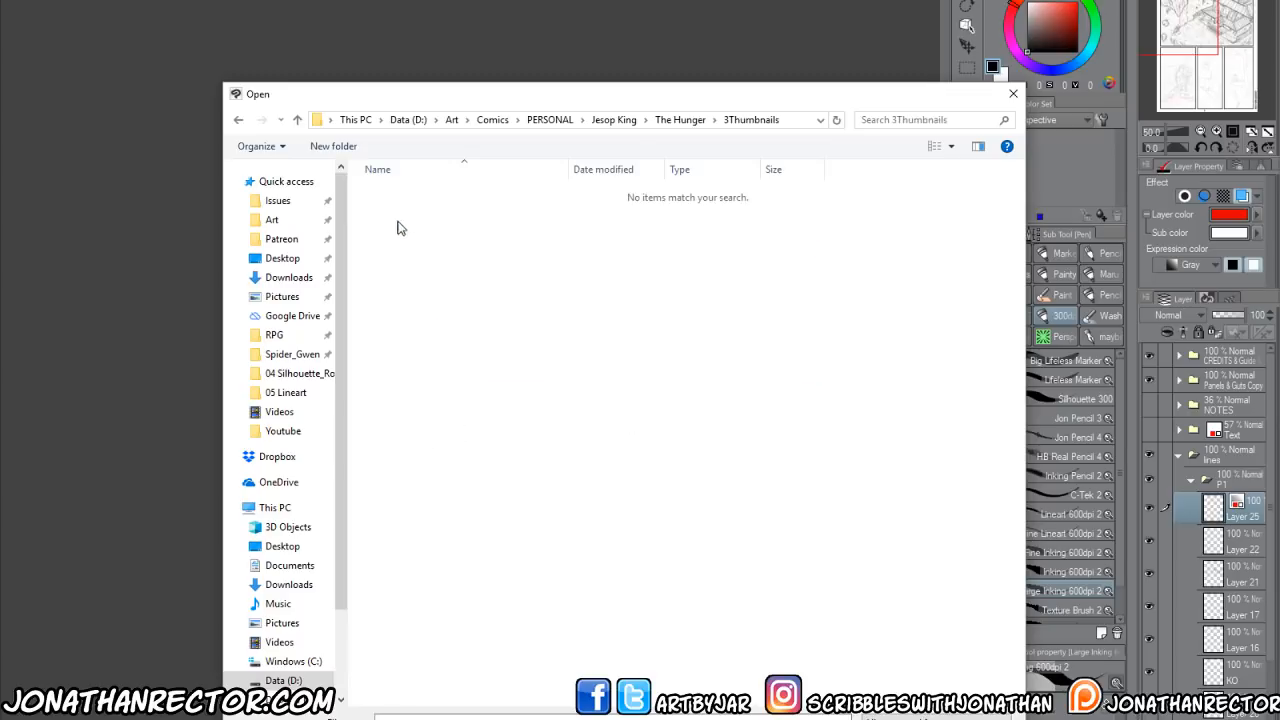
left_click(680, 120)
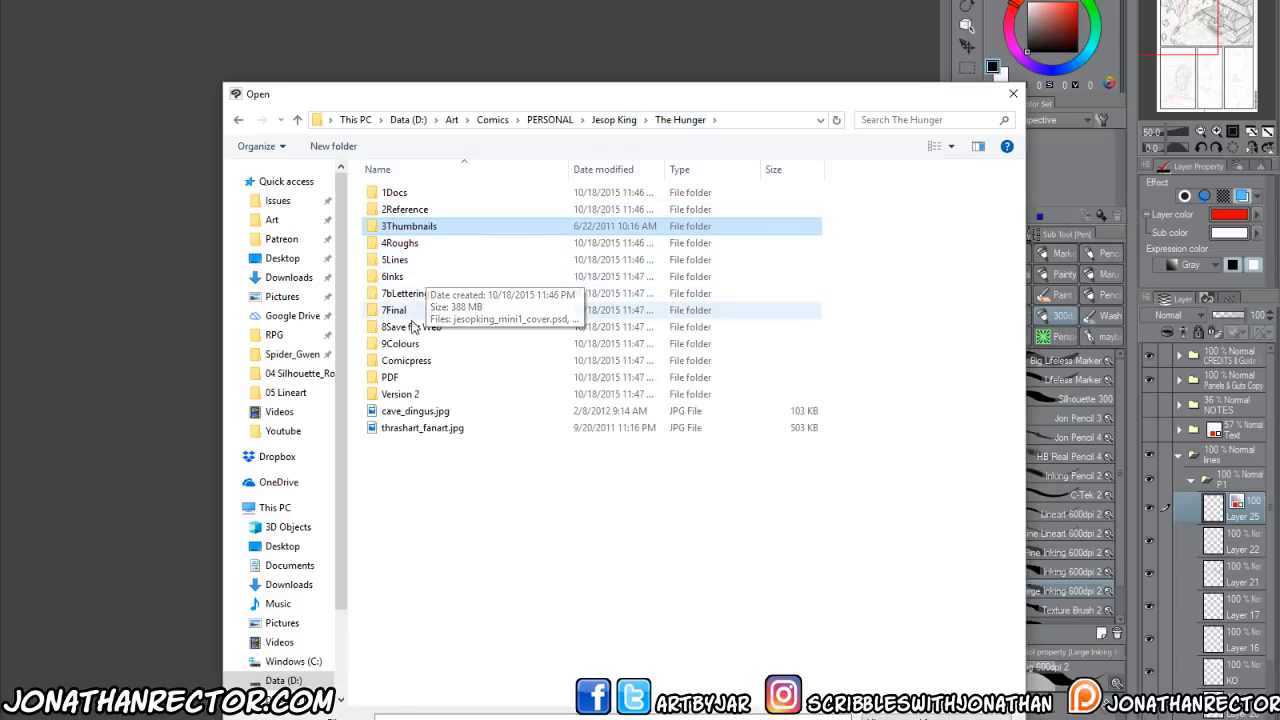
double_click(396, 396)
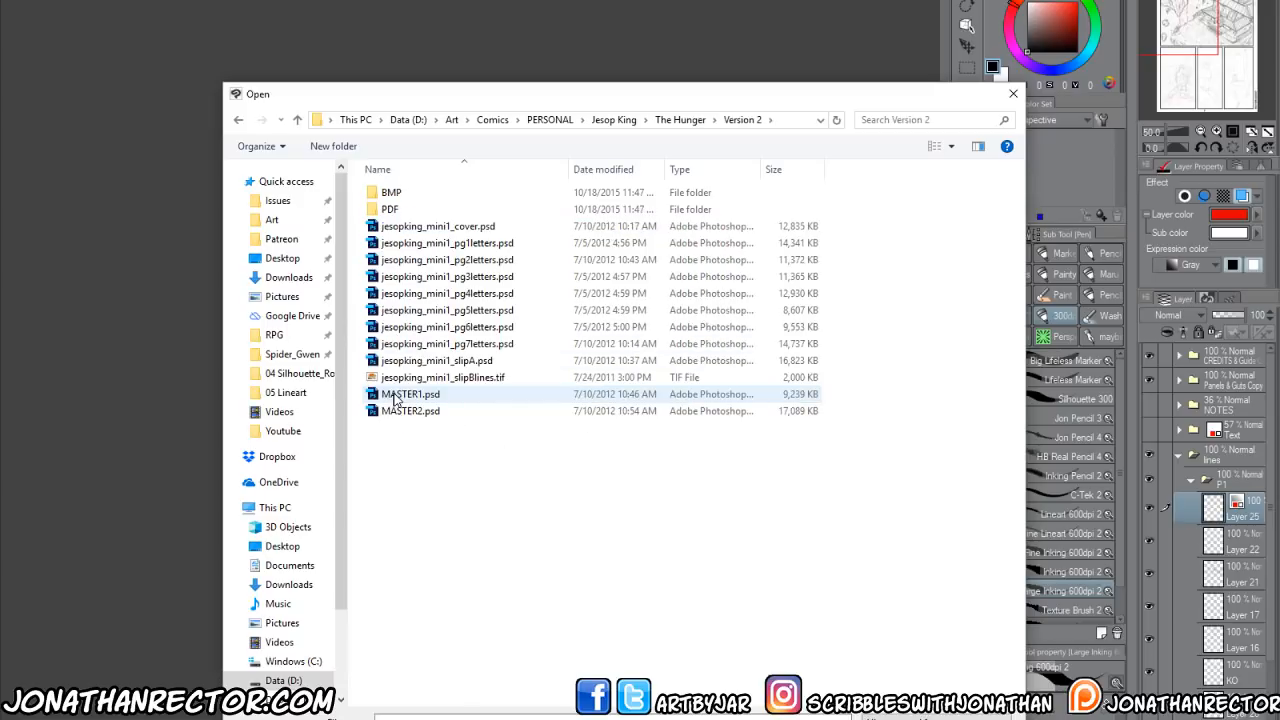
left_click(239, 122)
Open jesopking_mini1_pg7.psd and jesopking_mini1_cover.psd from The Hunger's PDF folder to examine their inks.
double_click(381, 378)
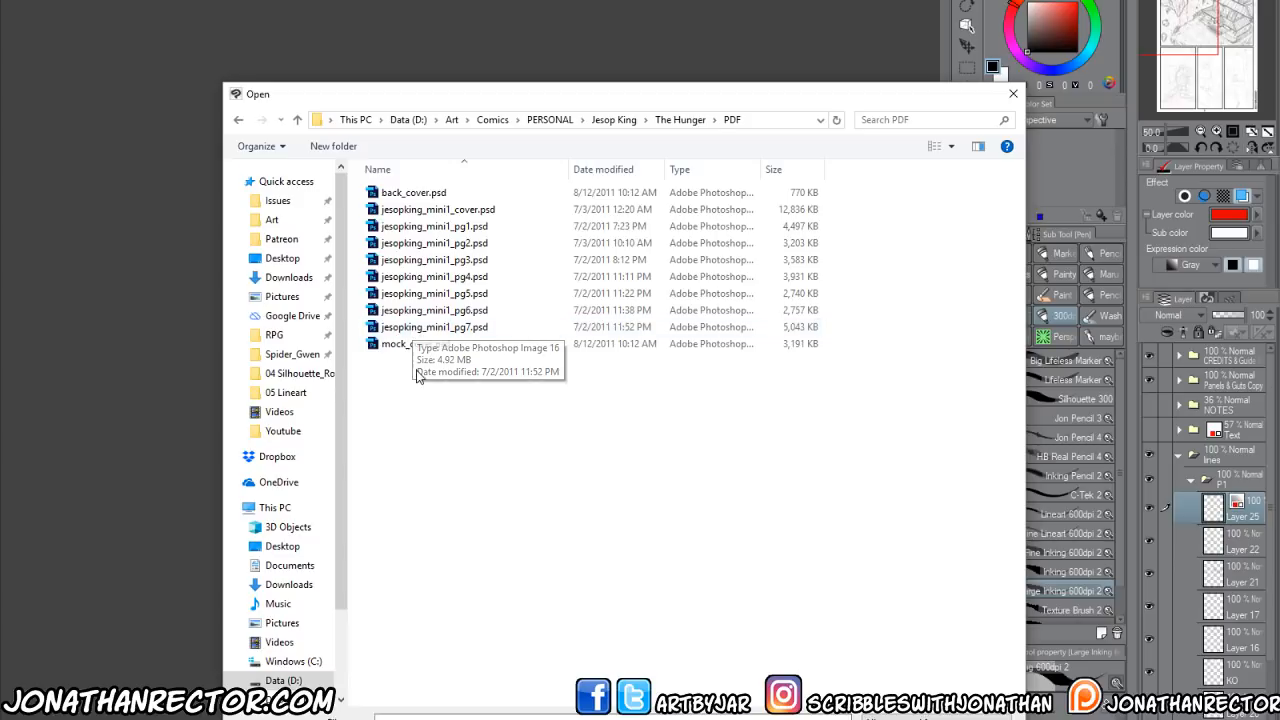
double_click(418, 330)
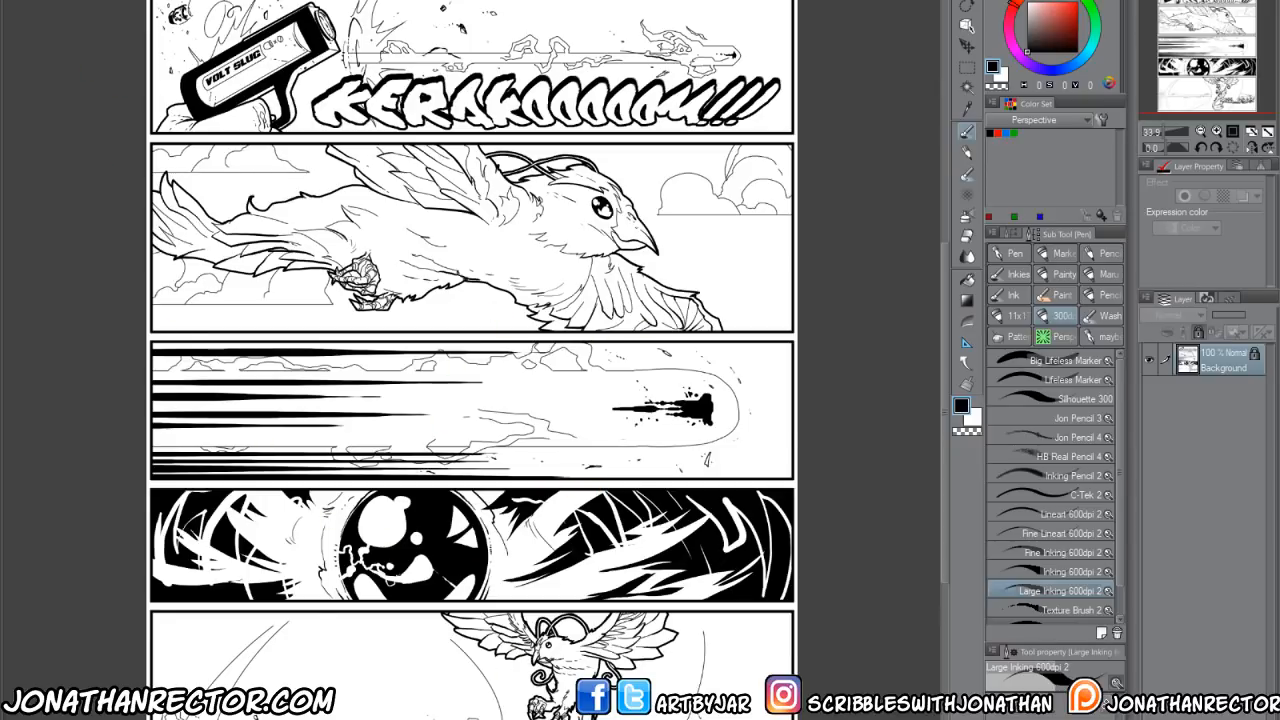
key("ctrl+o")
double_click(402, 211)
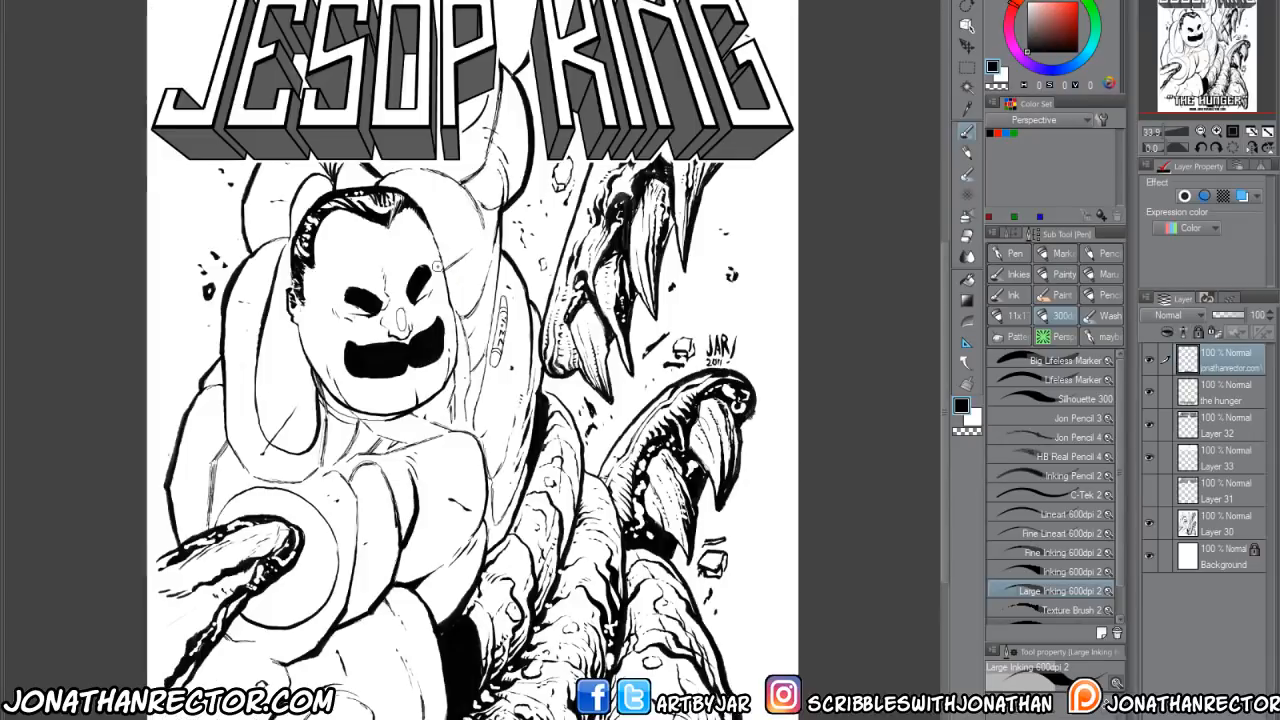
Open jesopking_mini1_pg1.psd and examine the line weights and solid blacks in its panels.
key("ctrl+o")
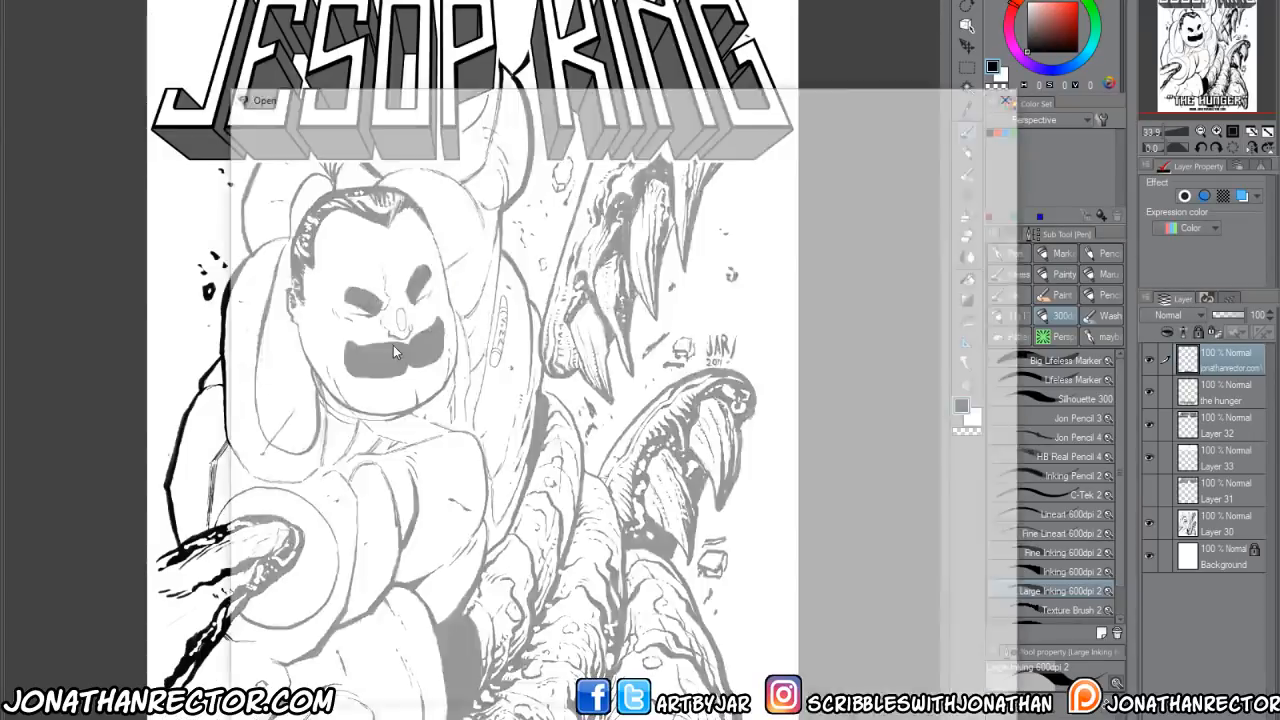
double_click(458, 228)
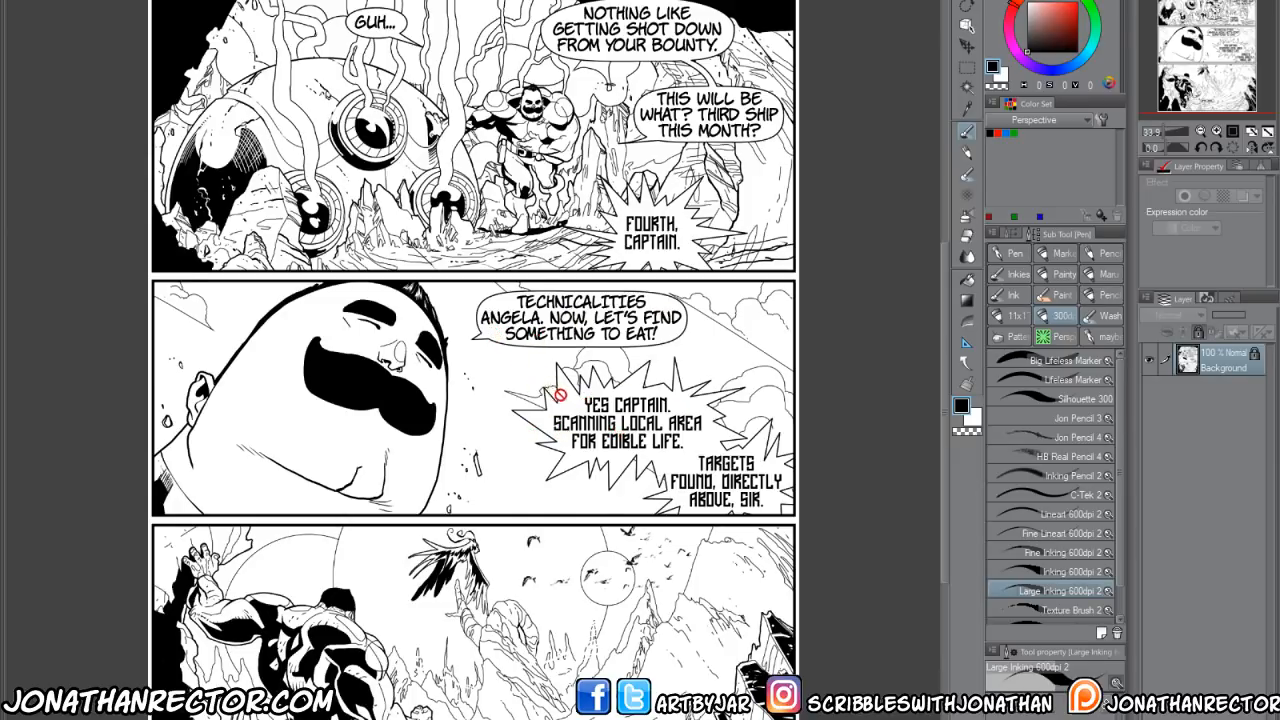
scroll(920, 443, "down", 2)
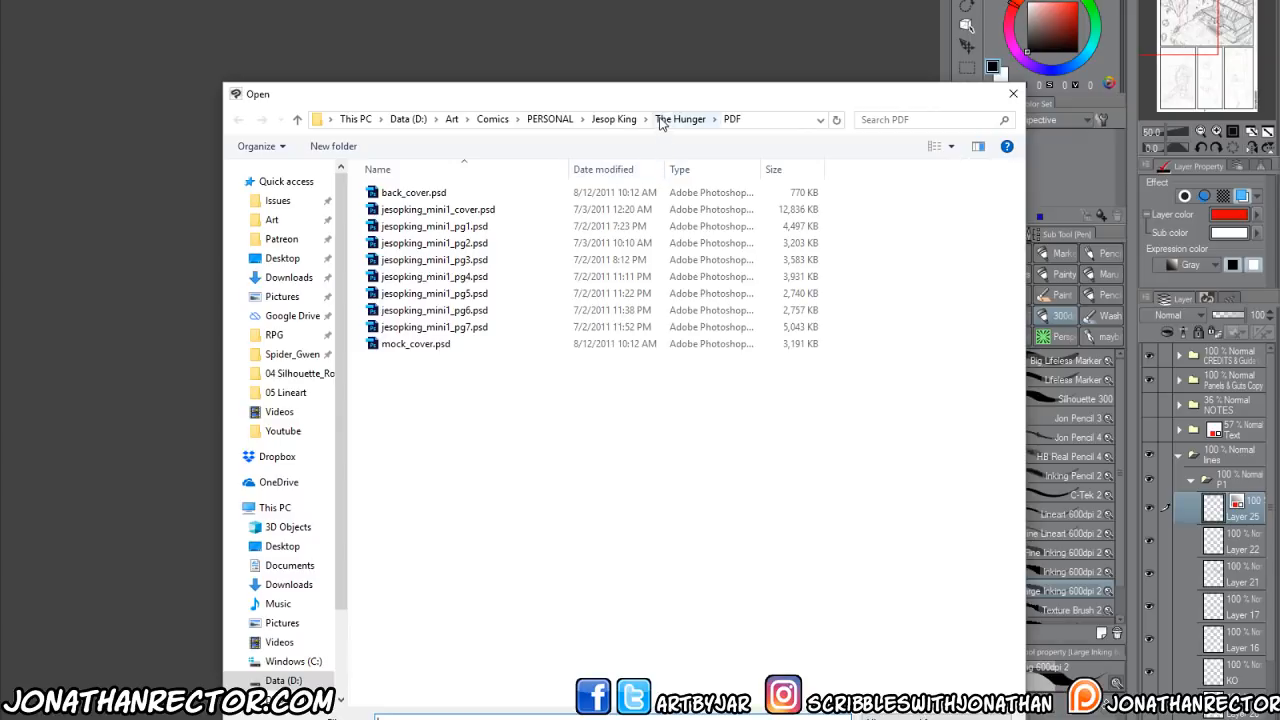
Open jesop_wrestling.png from the Jesop King folder and examine the coloured wrestler's linework.
left_click(610, 125)
scroll(783, 492, "down", 5)
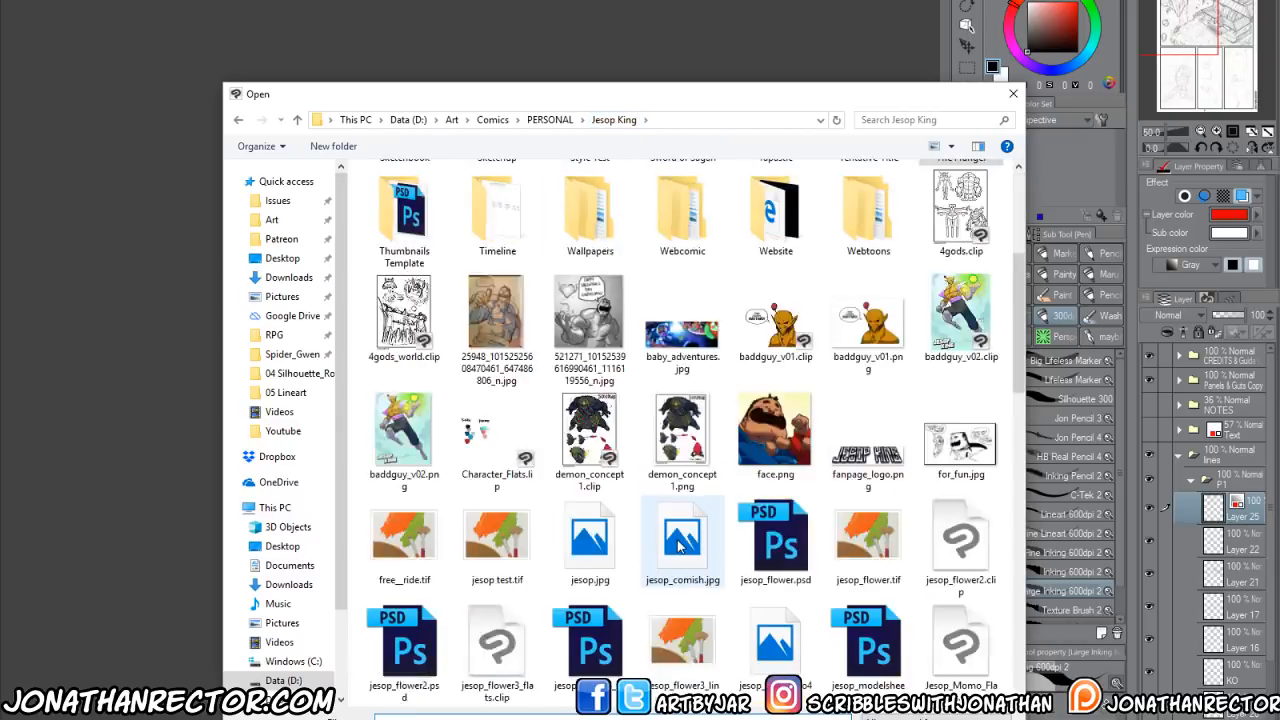
scroll(783, 492, "up", 3)
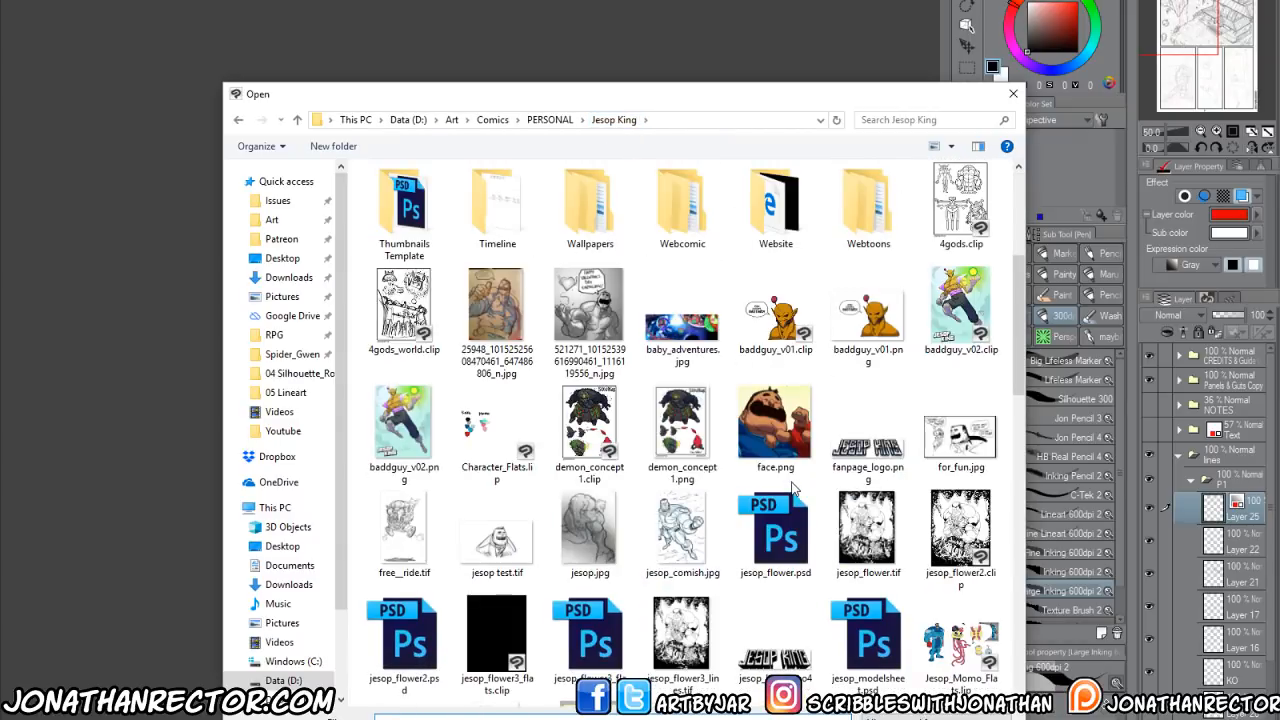
scroll(793, 488, "down", 3)
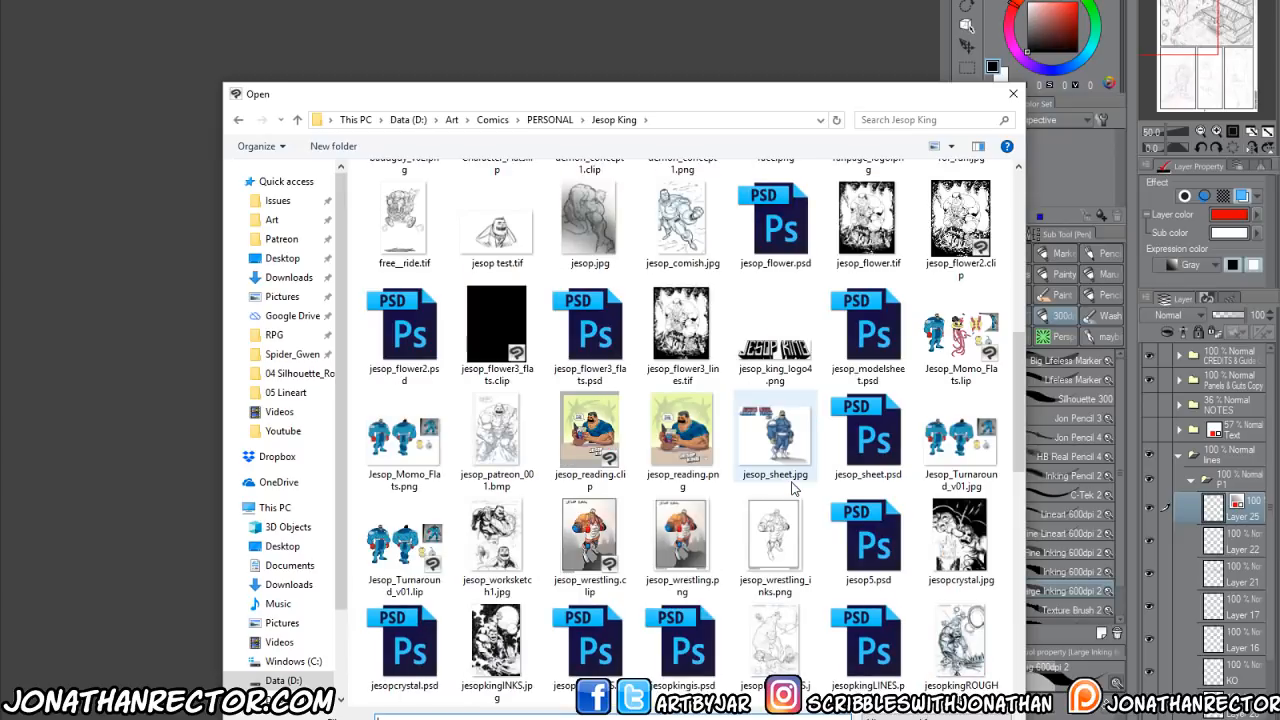
double_click(684, 526)
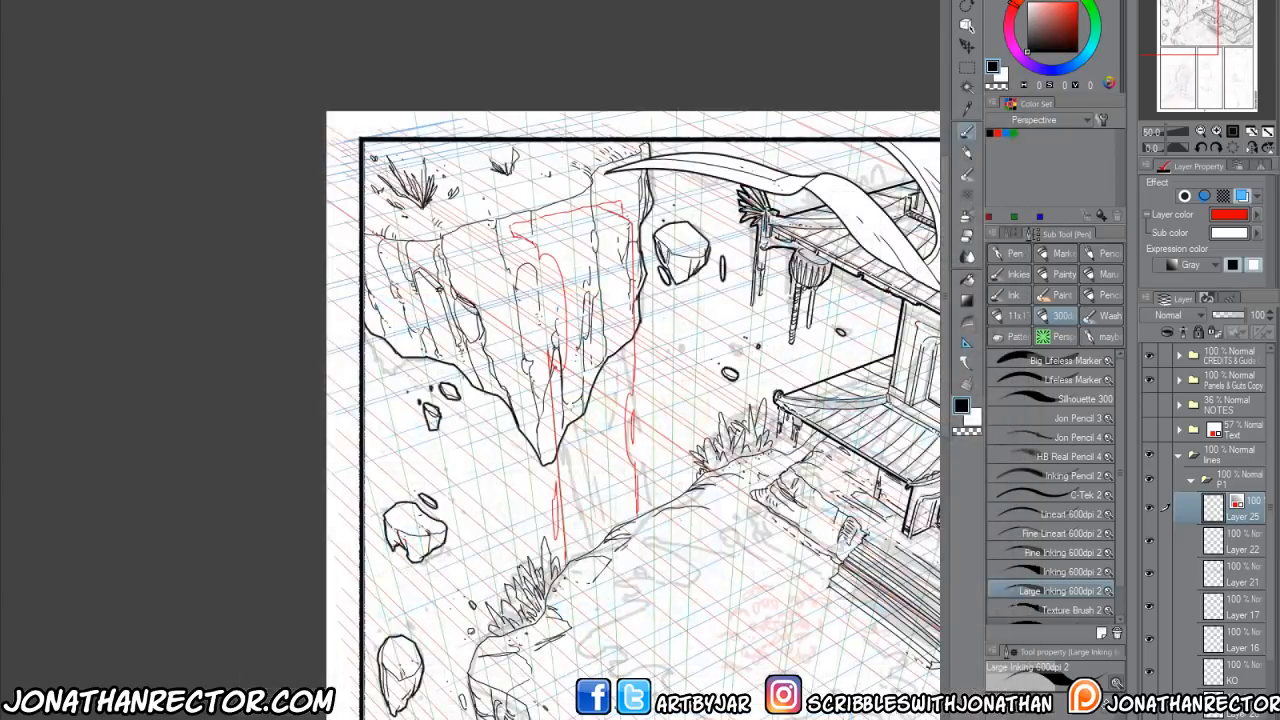
scroll(459, 325, "up", 3)
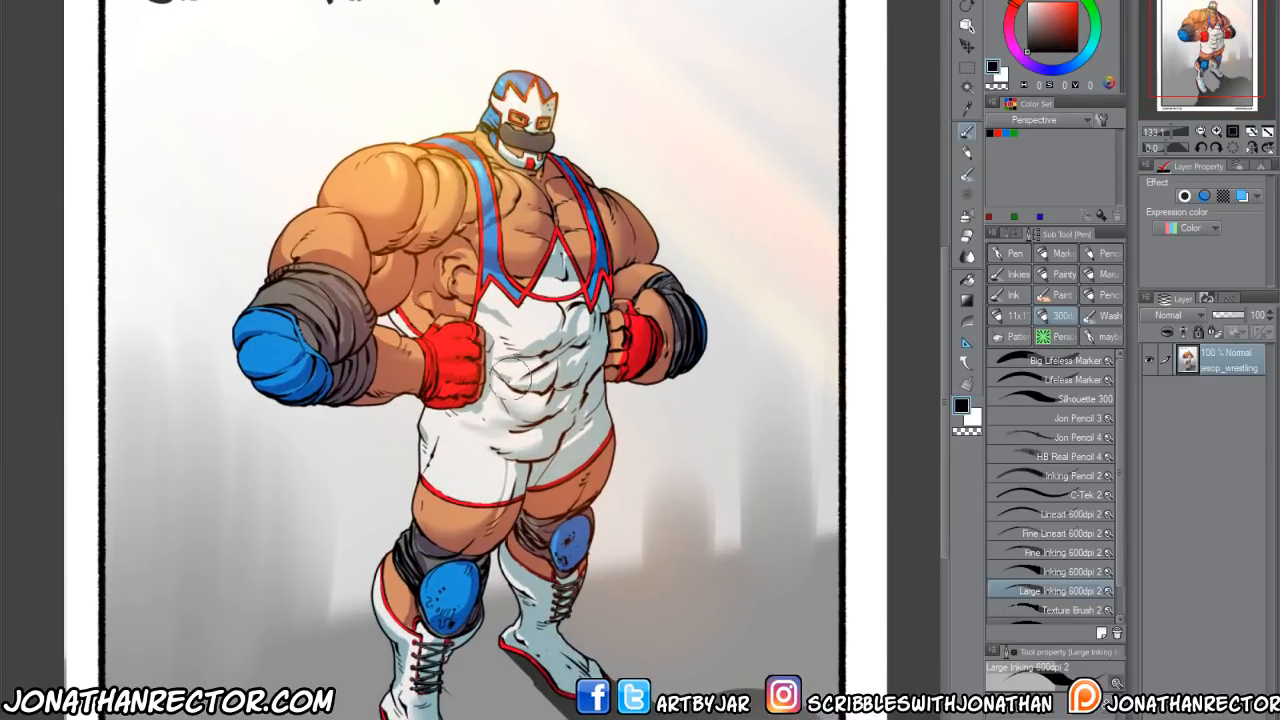
scroll(462, 468, "down", 1)
scroll(540, 406, "down", 1)
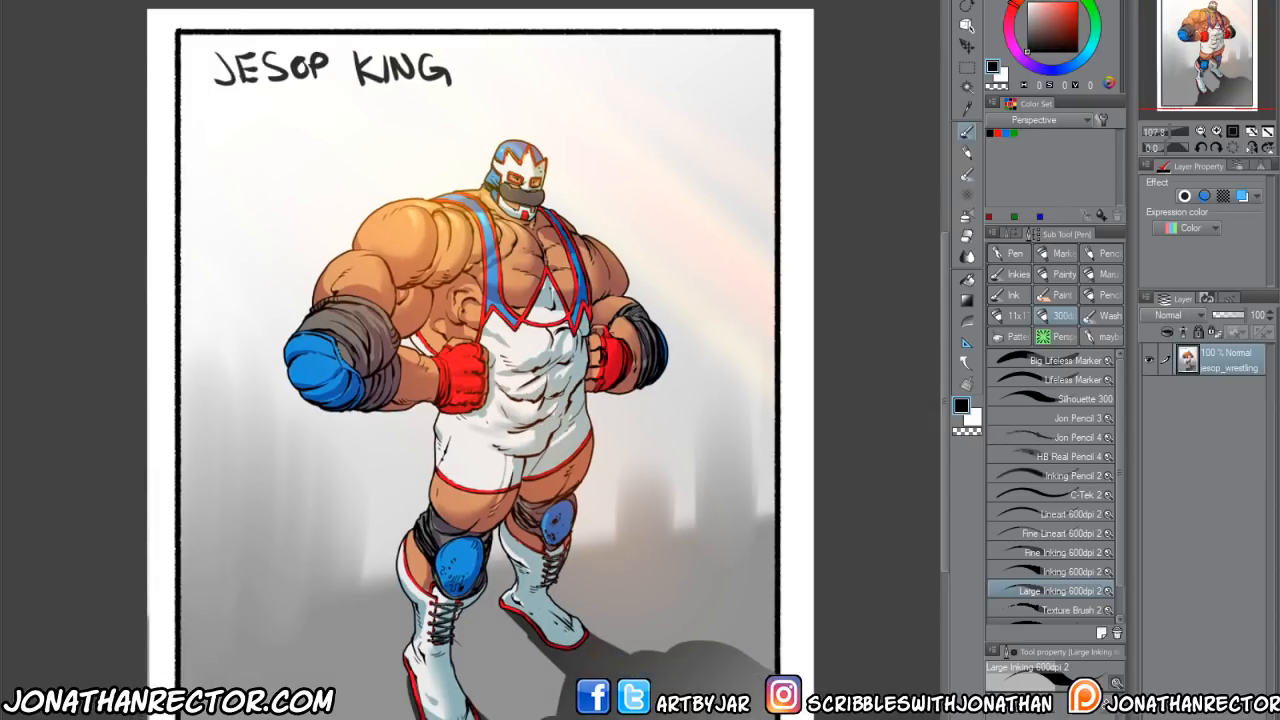
key("ctrl+o")
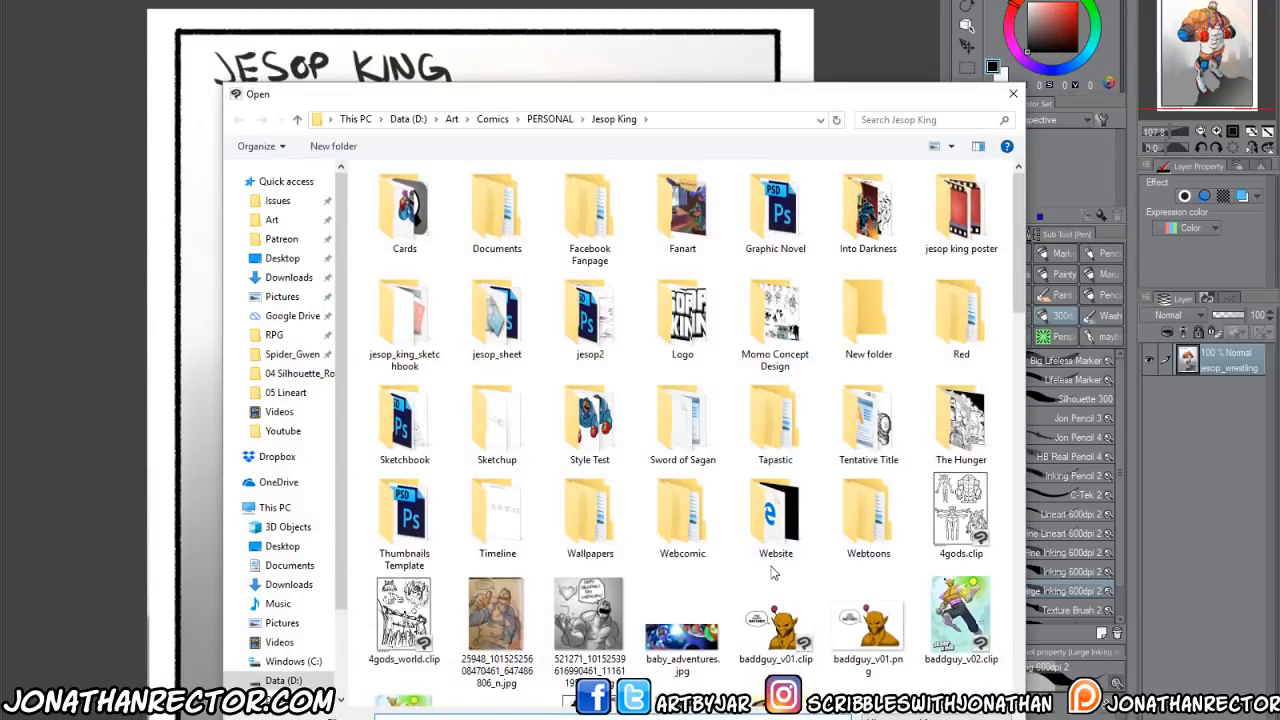
scroll(772, 572, "down", 10)
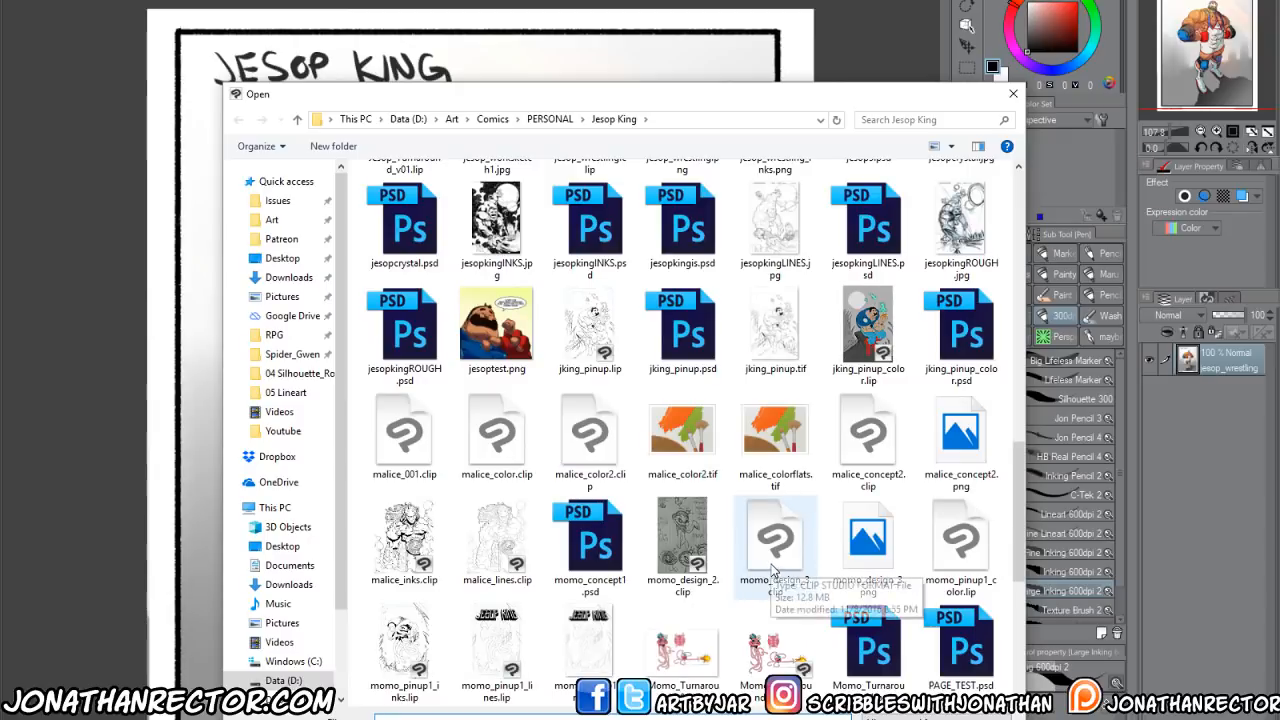
double_click(680, 428)
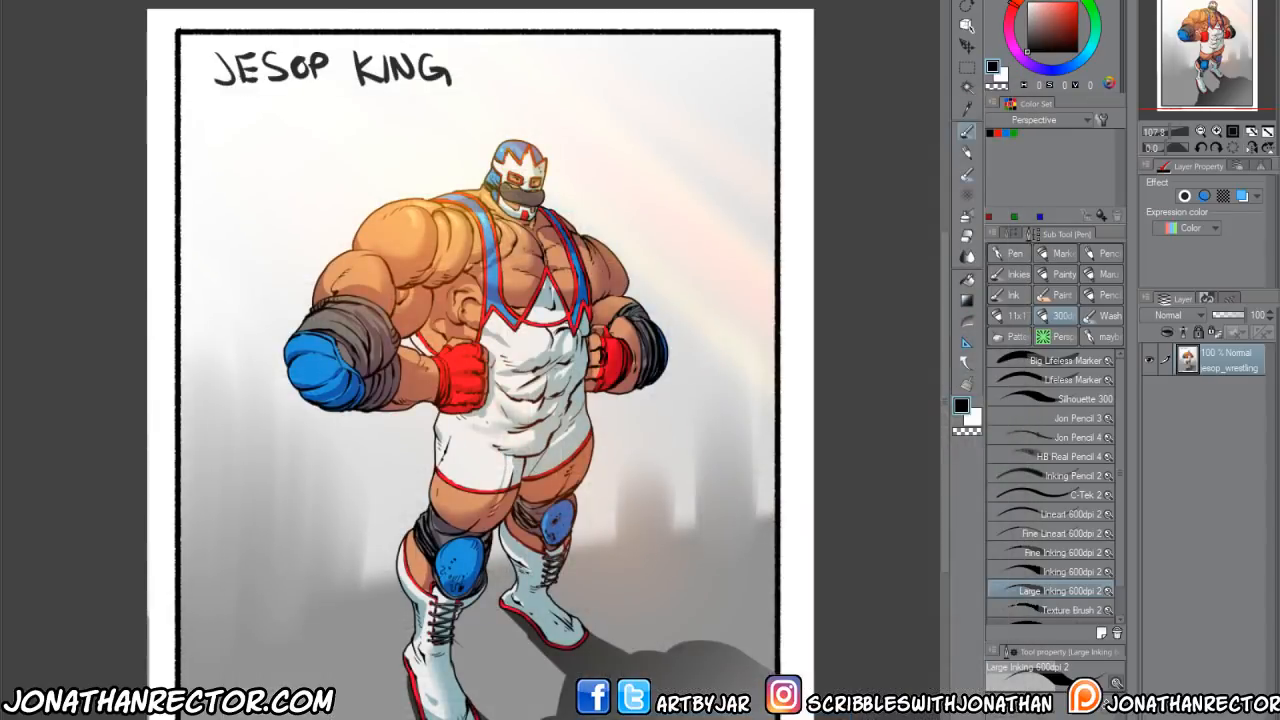
scroll(556, 568, "up", 3)
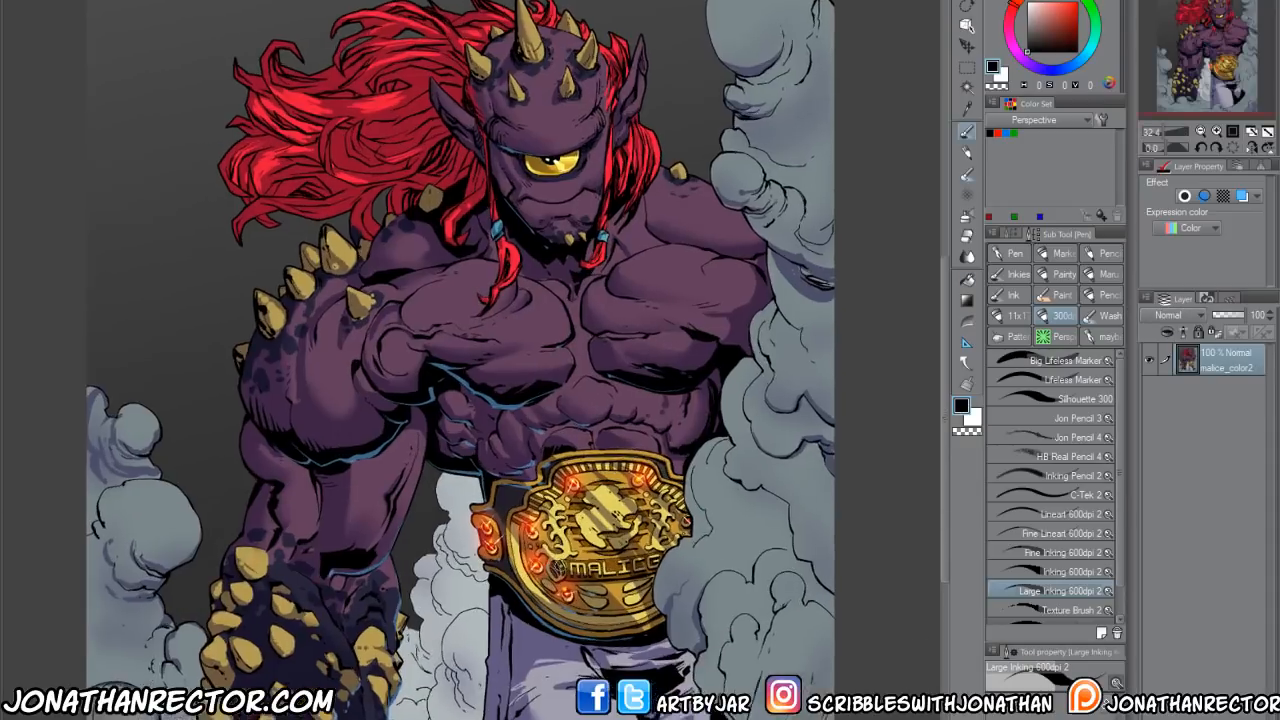
scroll(550, 587, "up", 1)
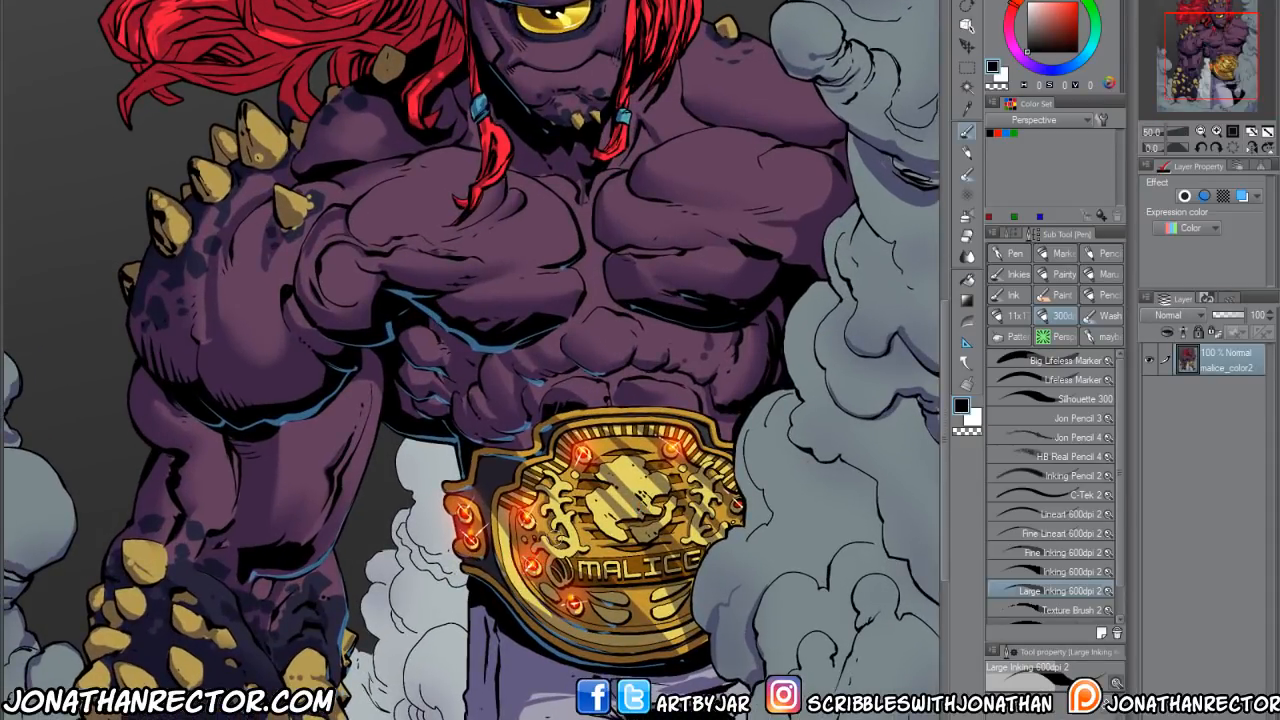
scroll(560, 570, "down", 2)
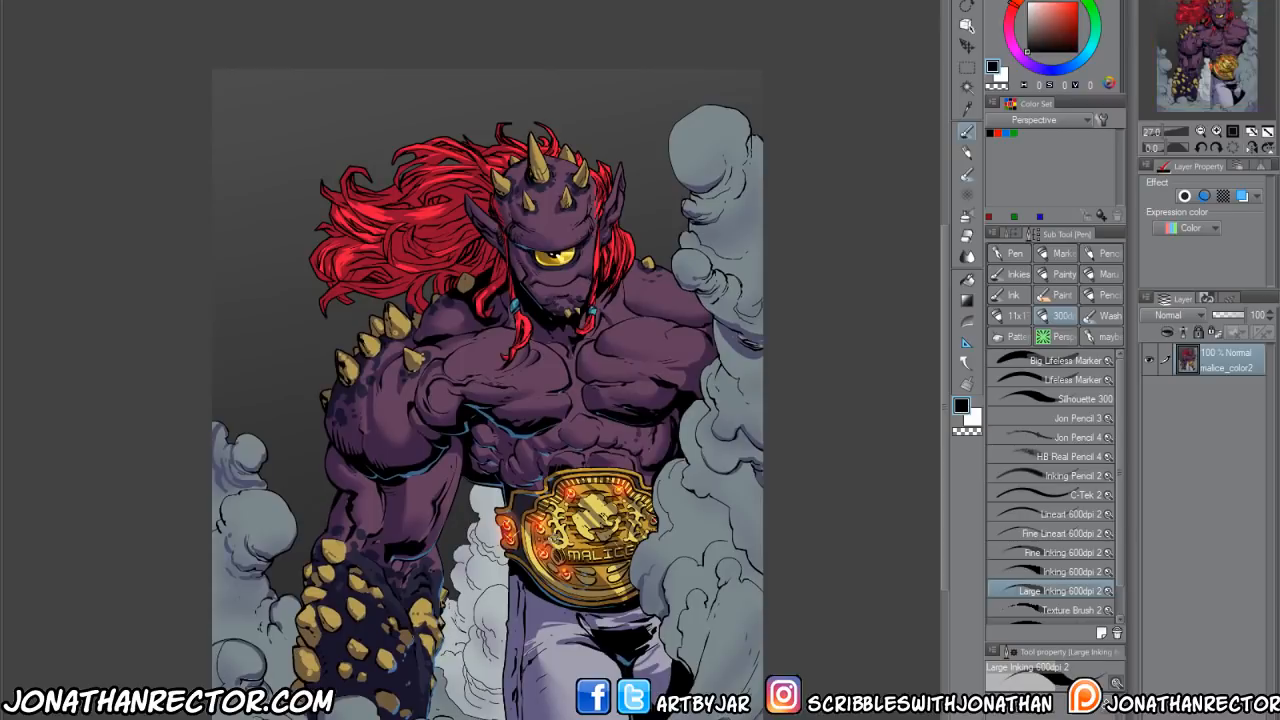
scroll(550, 585, "up", 1)
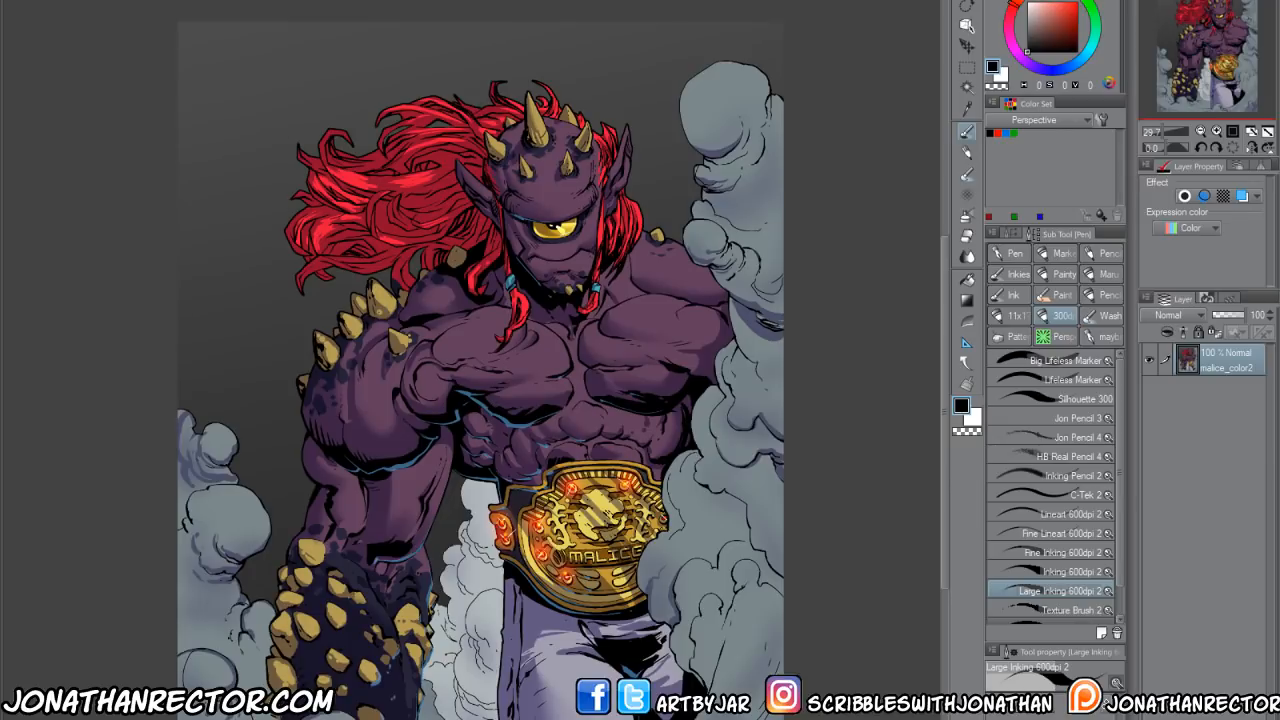
key("ctrl+o")
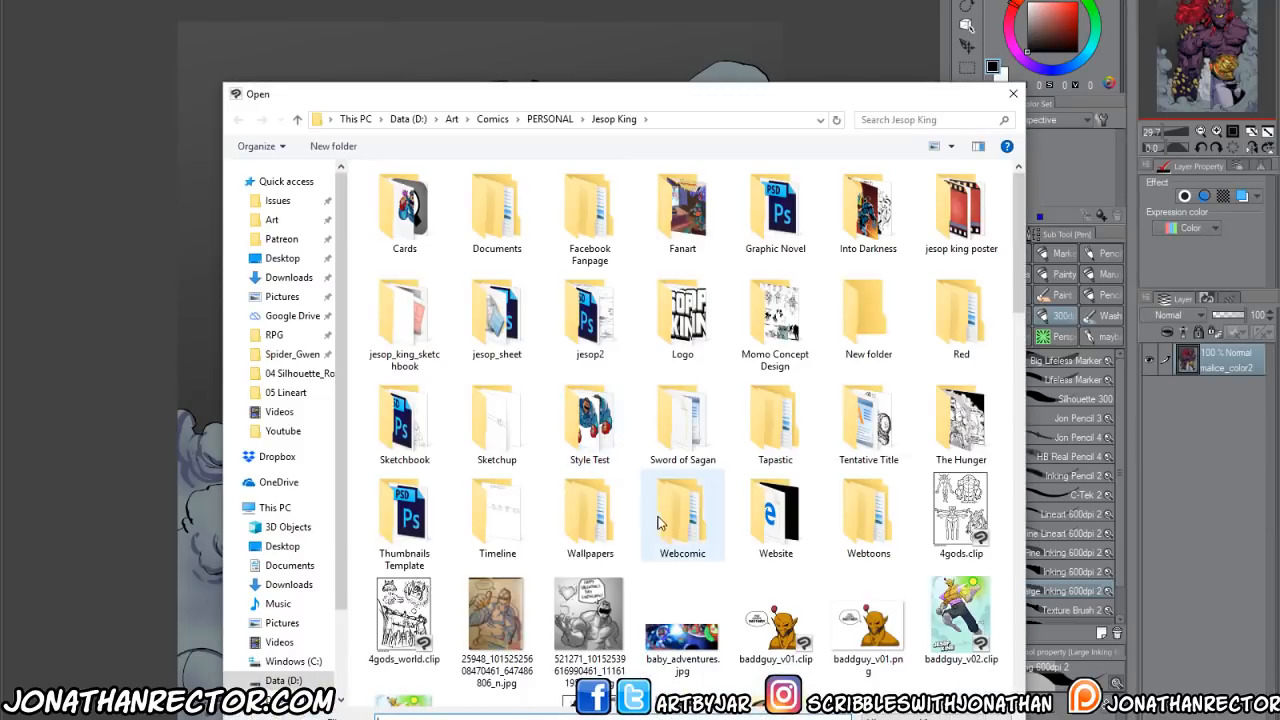
scroll(687, 572, "down", 10)
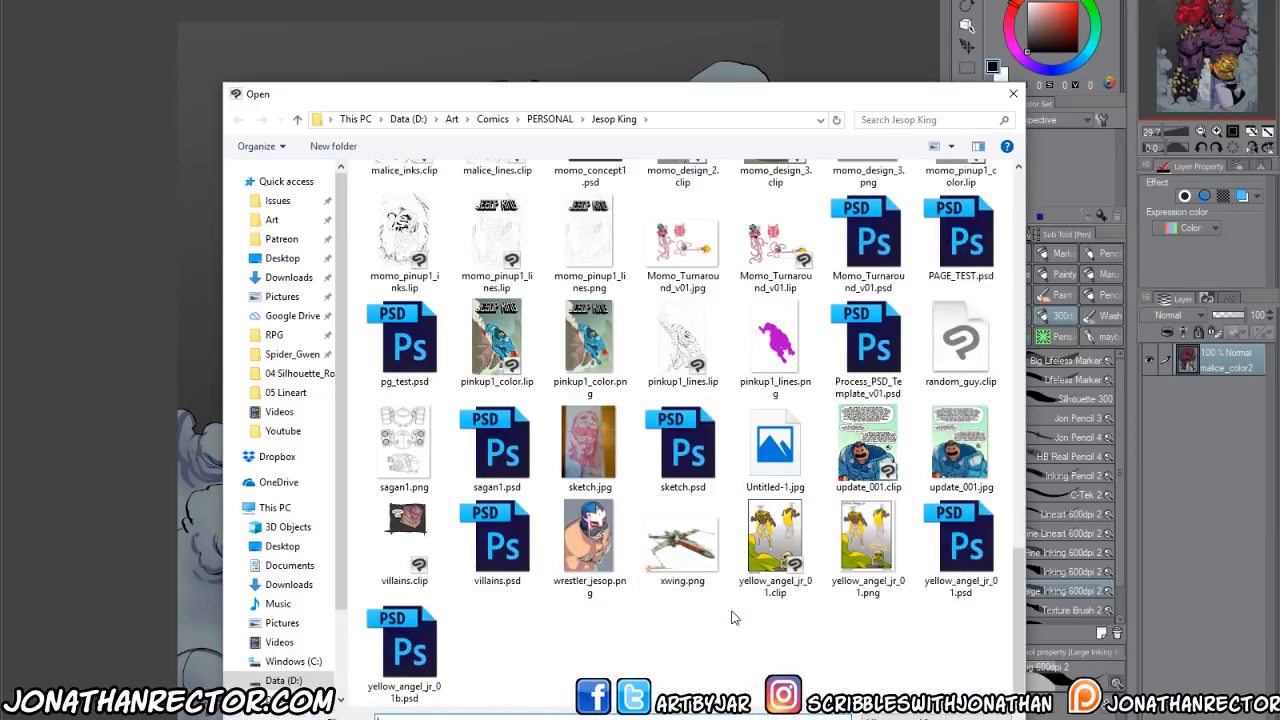
double_click(861, 540)
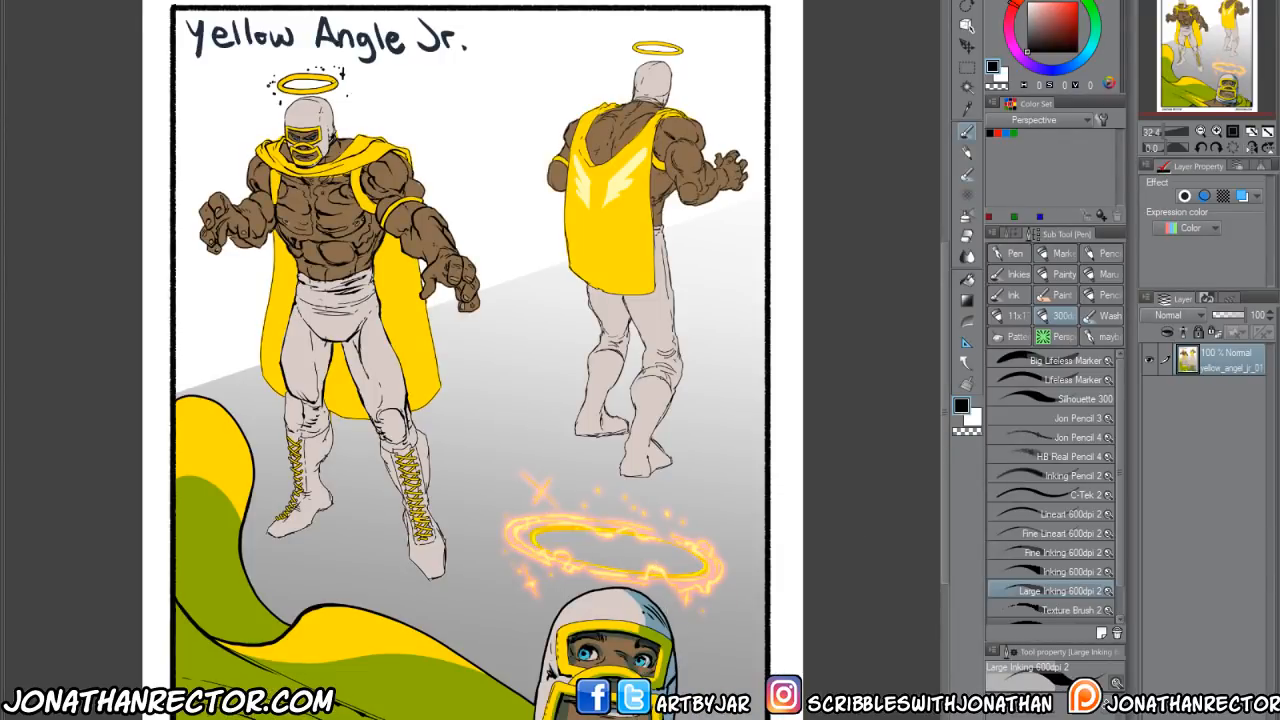
scroll(637, 706, "up", 3)
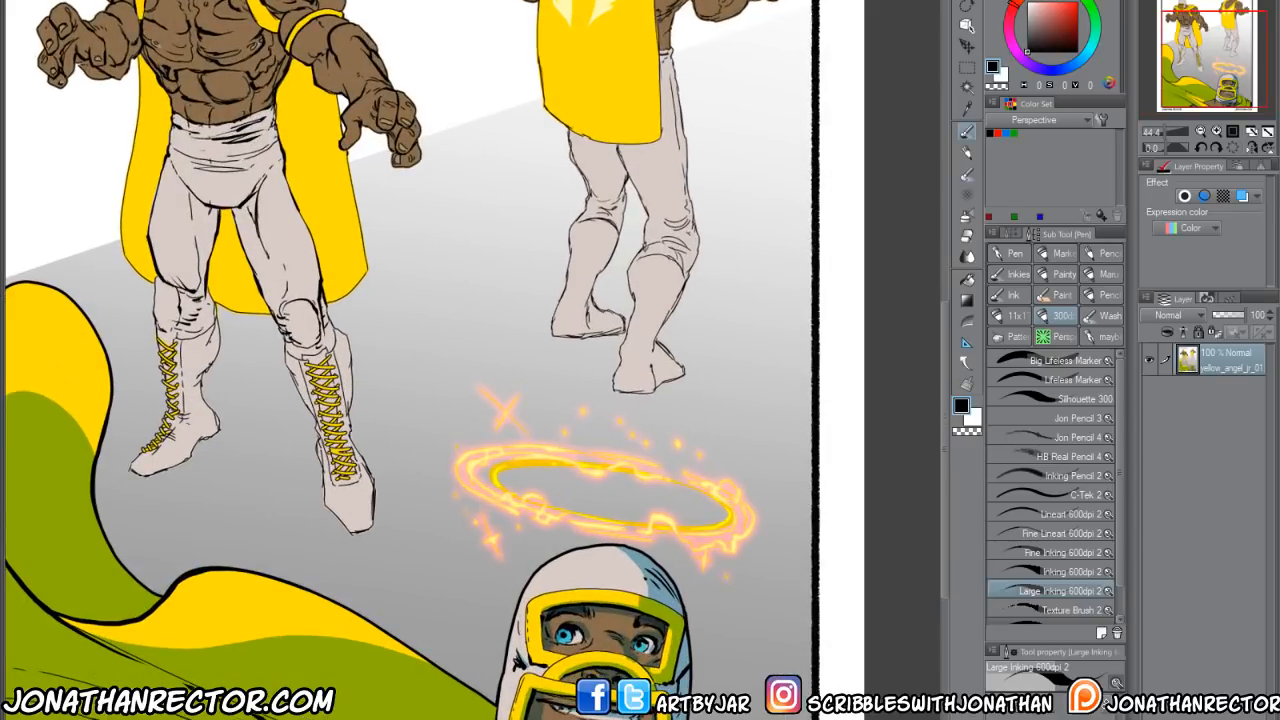
scroll(637, 668, "down", 3)
scroll(637, 668, "up", 1)
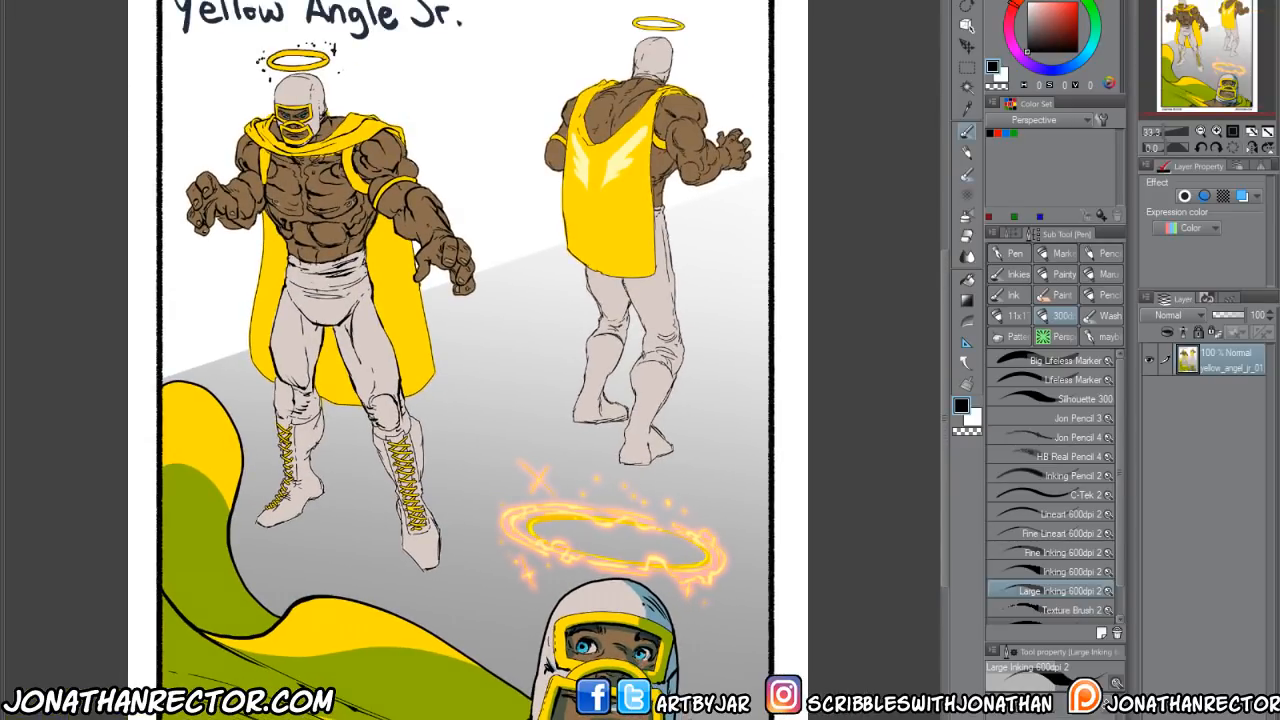
Open the layered versions yellow_angel_jr_01.psd and yellow_angel_jr_01b.psd from the Jesop King folder to view the character sheet.
key("ctrl+o")
scroll(775, 545, "down", 10)
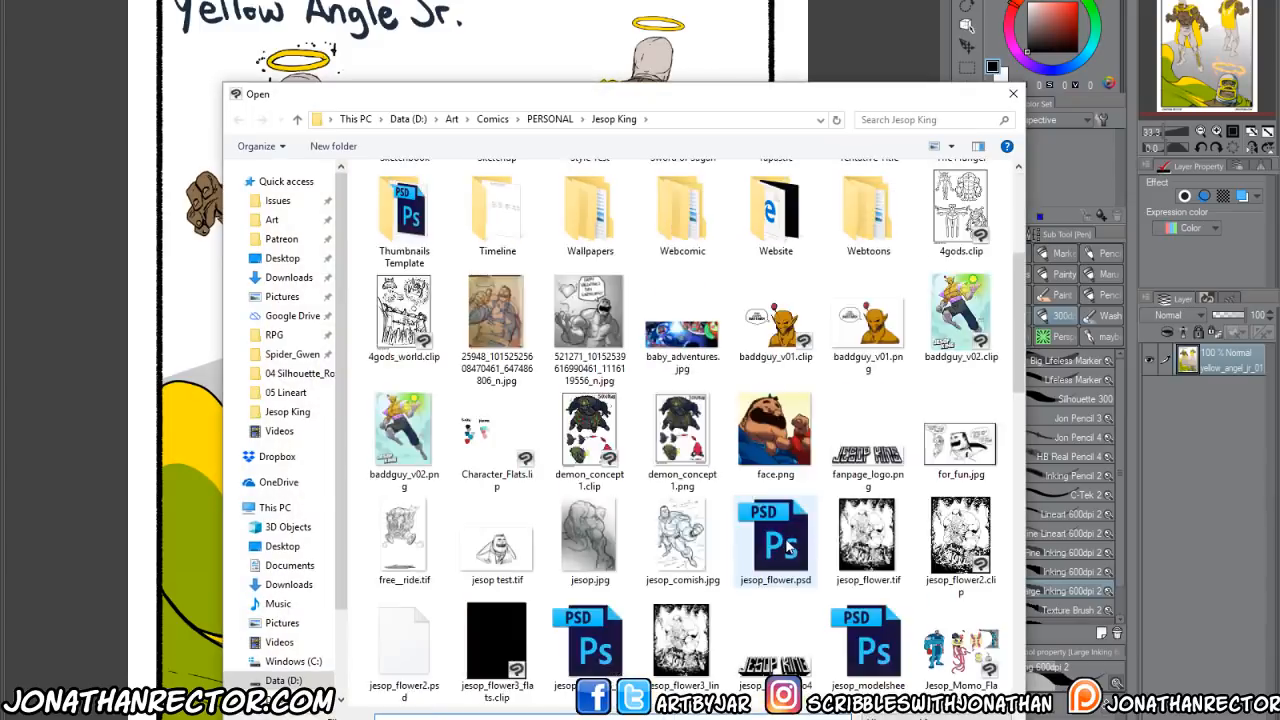
scroll(775, 545, "down", 4)
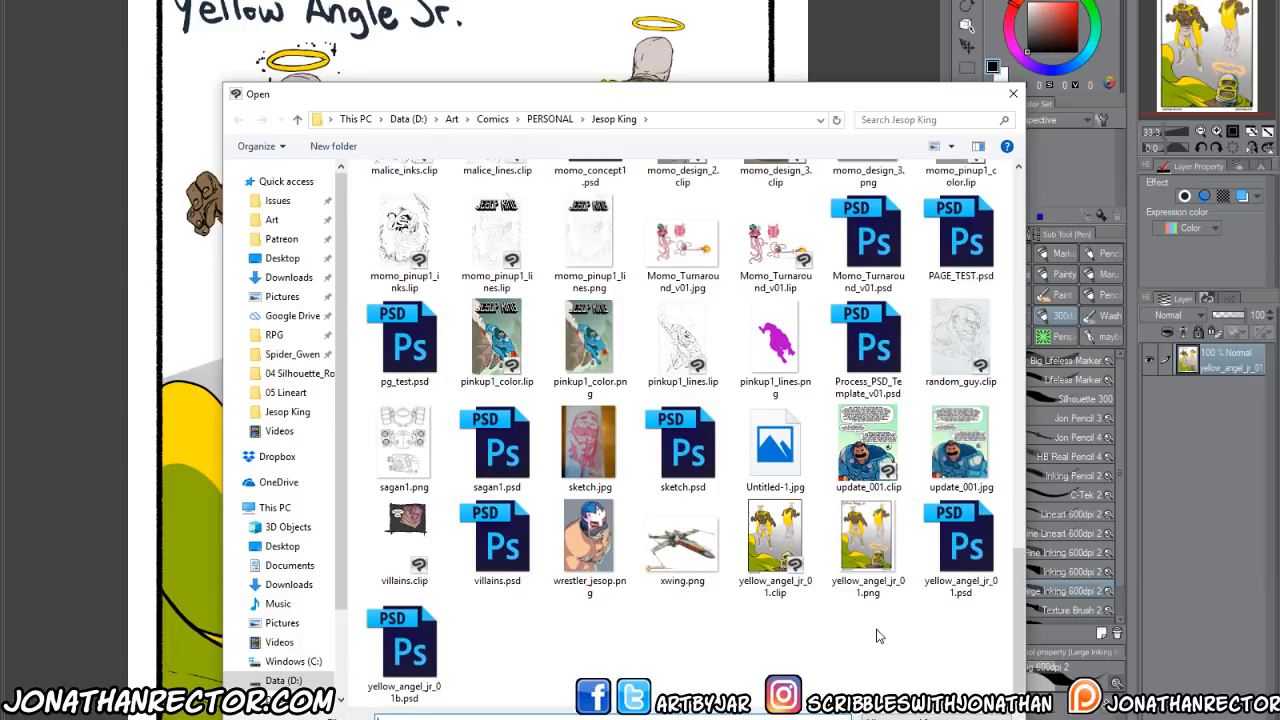
double_click(960, 566)
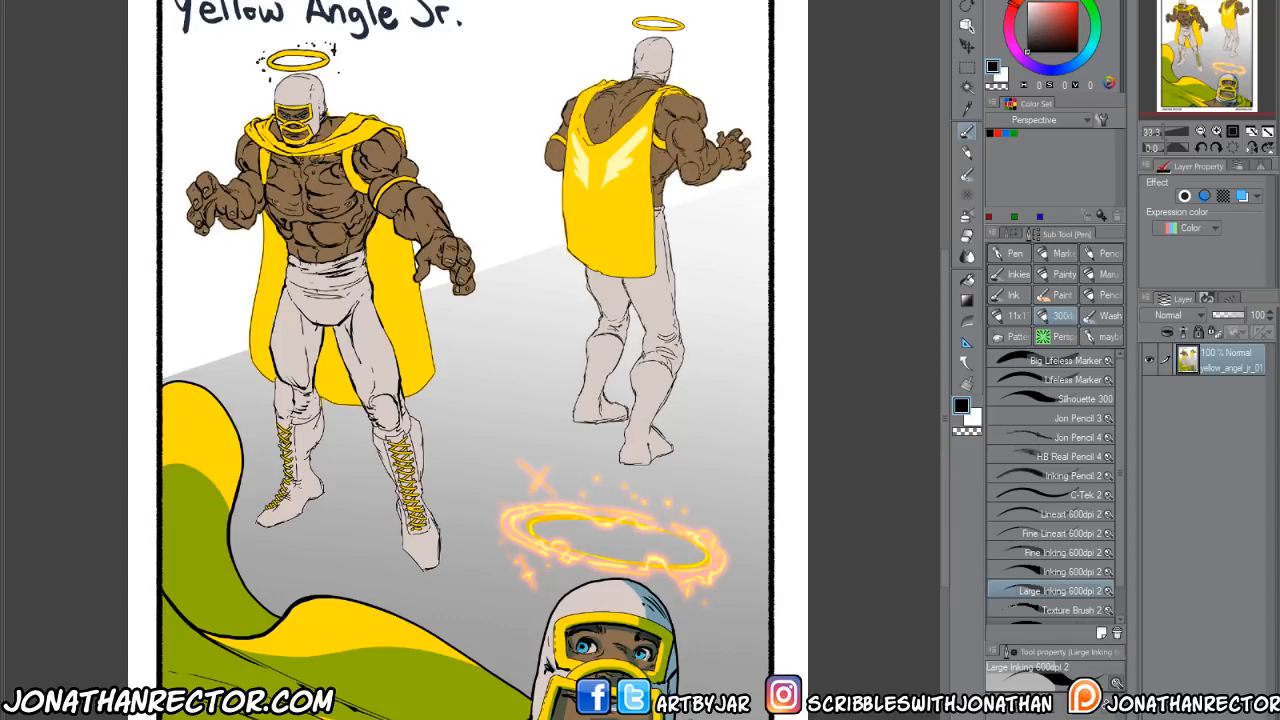
key("ctrl+o")
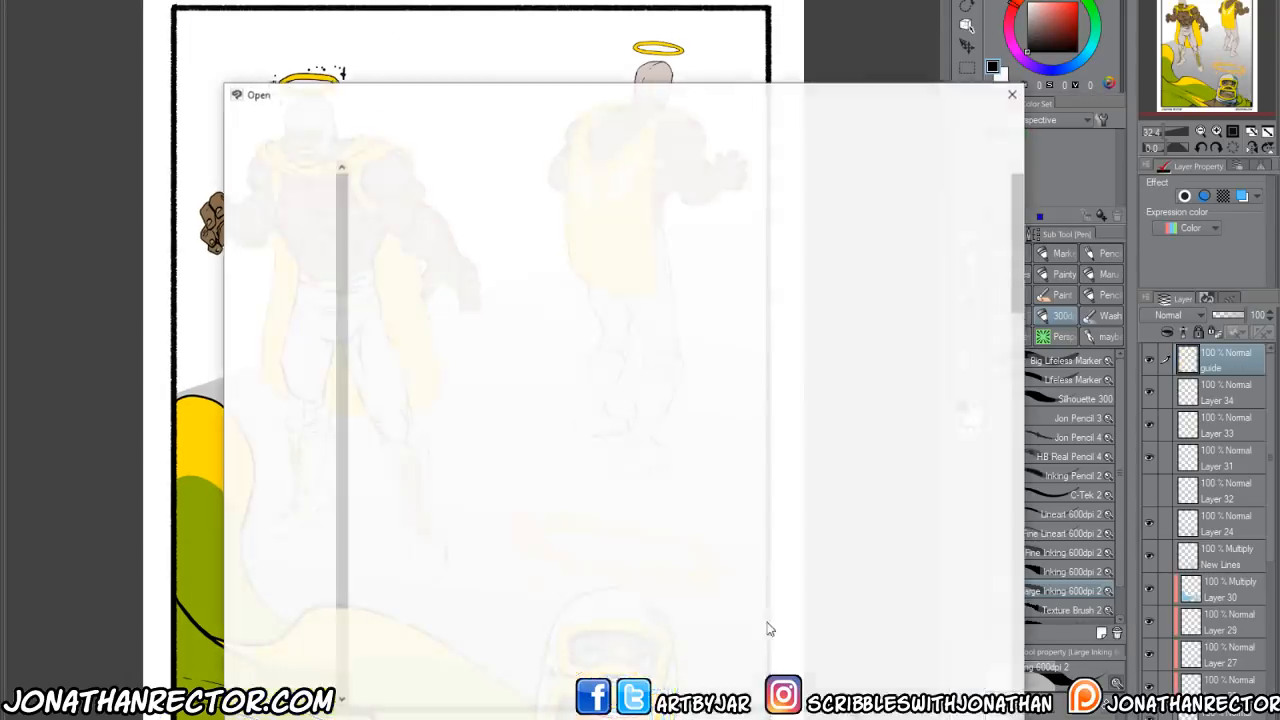
scroll(425, 648, "down", 10)
double_click(425, 648)
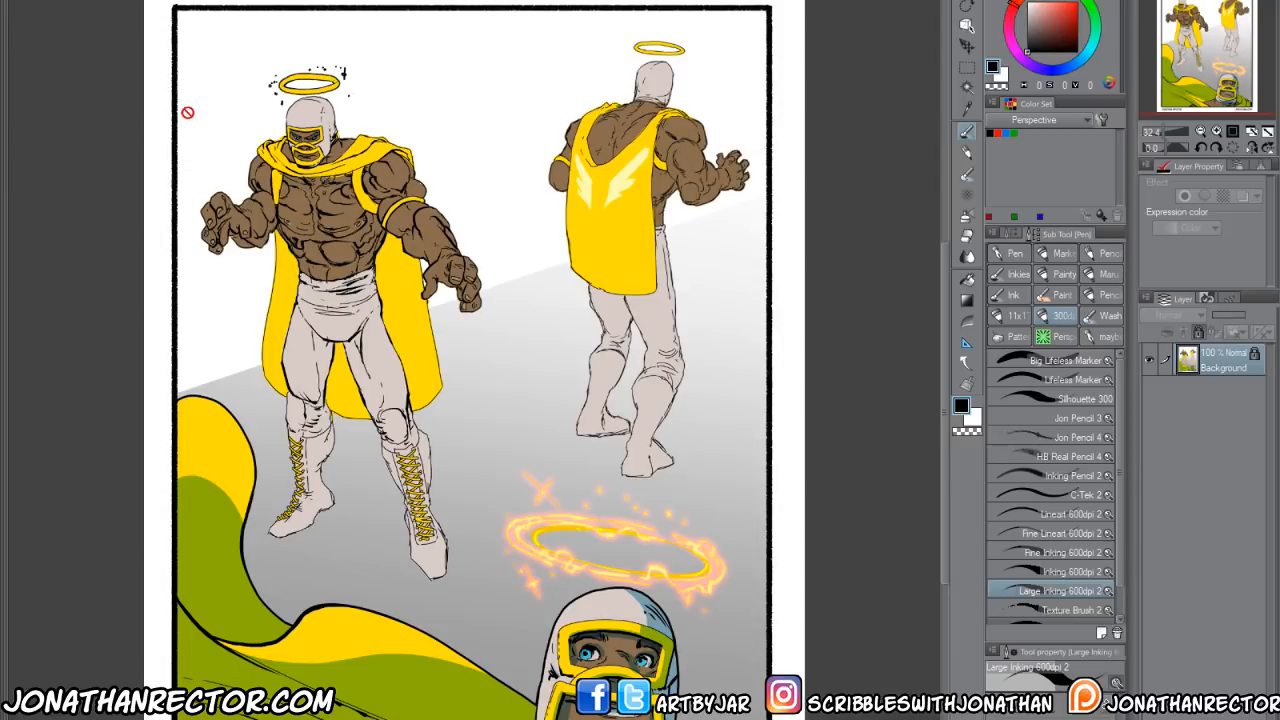
Open wrestler_jesop.png from the Jesop King folder to view the masked wrestler's bold outlines.
key("ctrl+o")
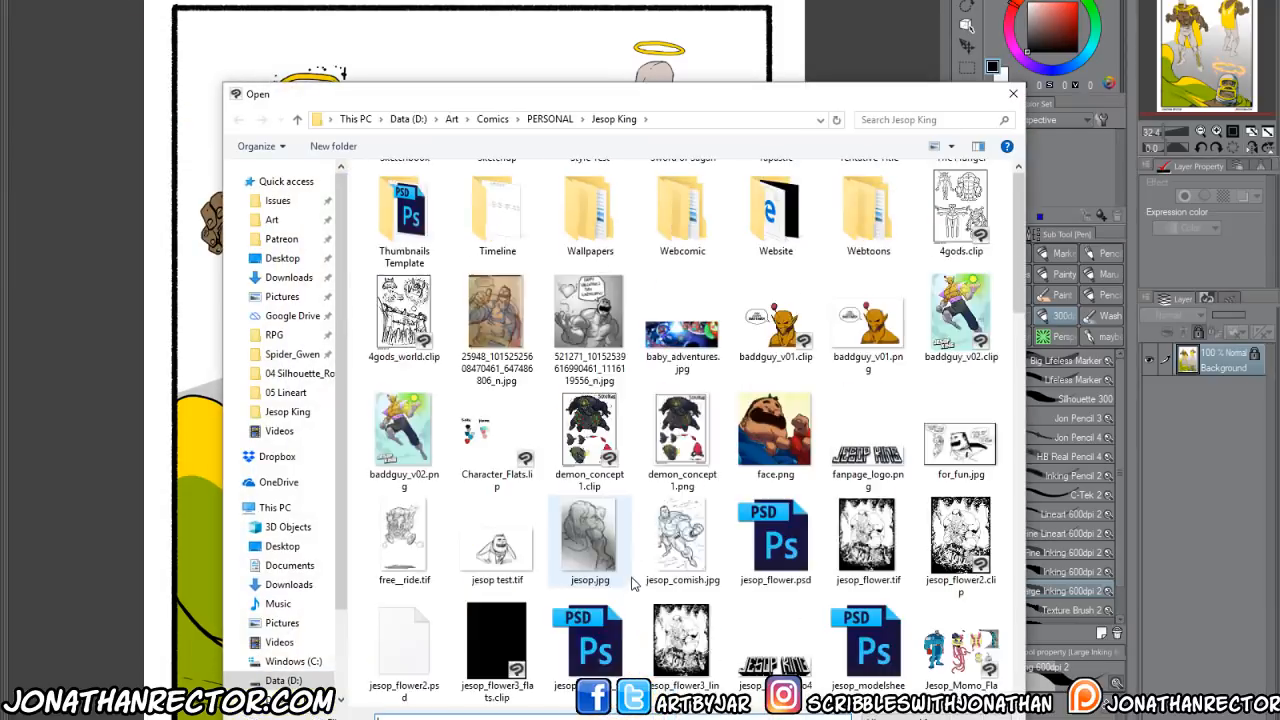
scroll(631, 594, "down", 10)
double_click(574, 540)
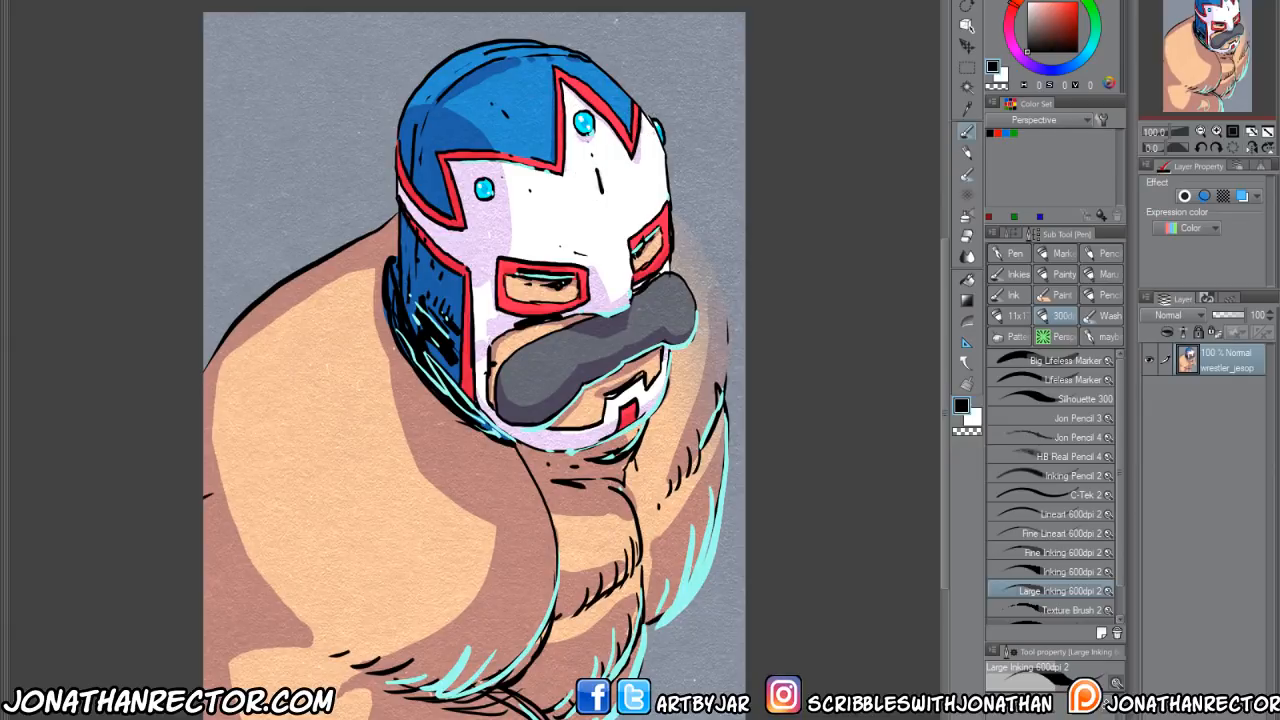
Open momo_pinup1_inks.lip and examine the hooded tentacled character's line weights, hatching and solid blacks up close and in full.
key("ctrl+o")
scroll(768, 598, "down", 10)
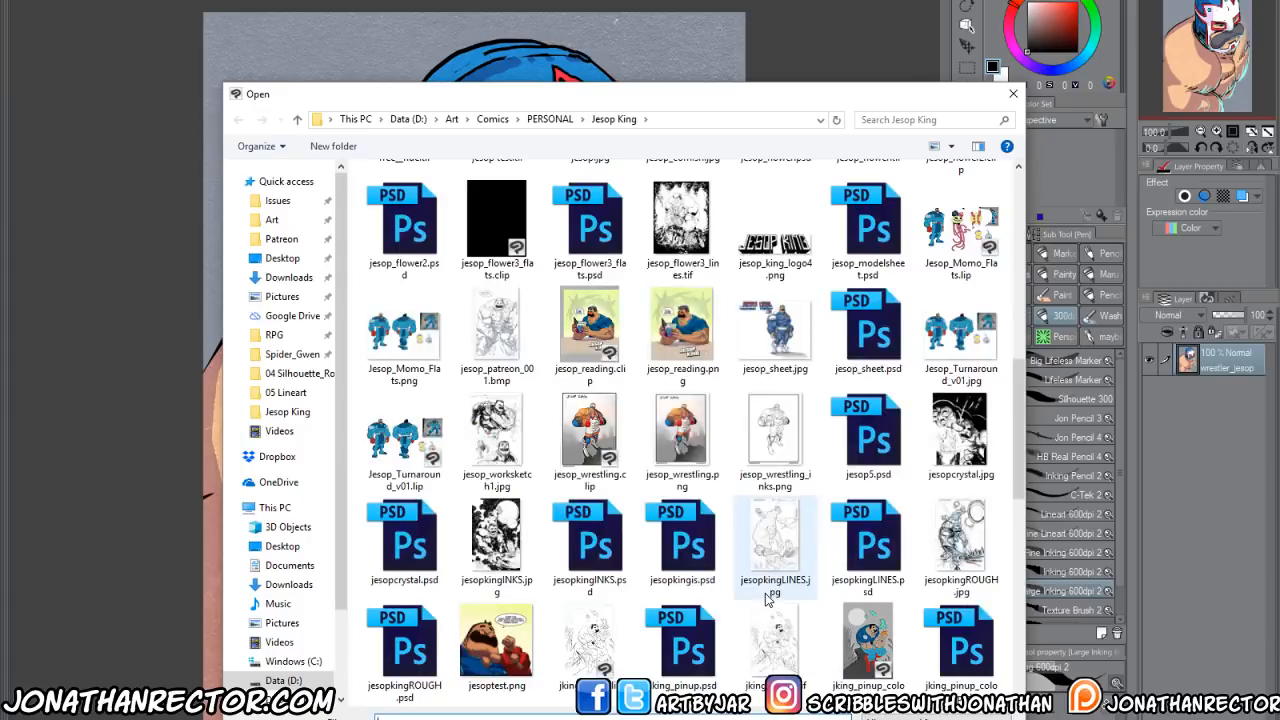
scroll(768, 598, "down", 10)
scroll(768, 598, "up", 3)
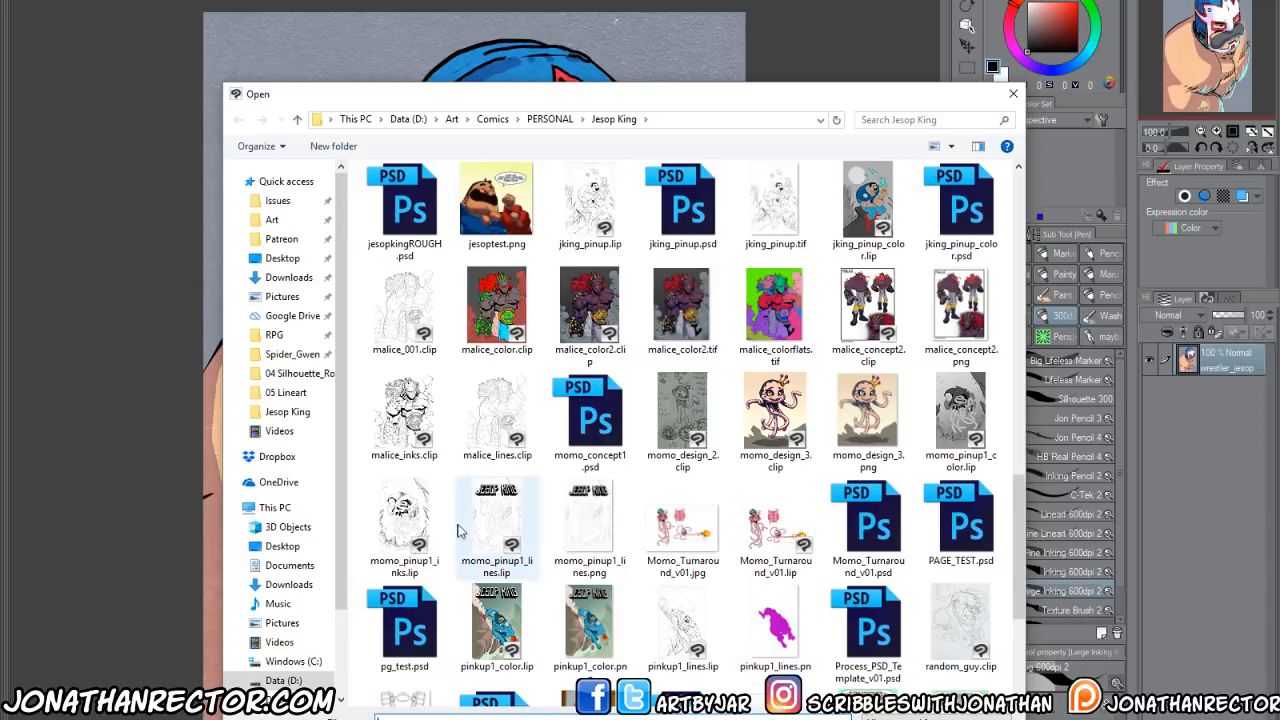
double_click(410, 517)
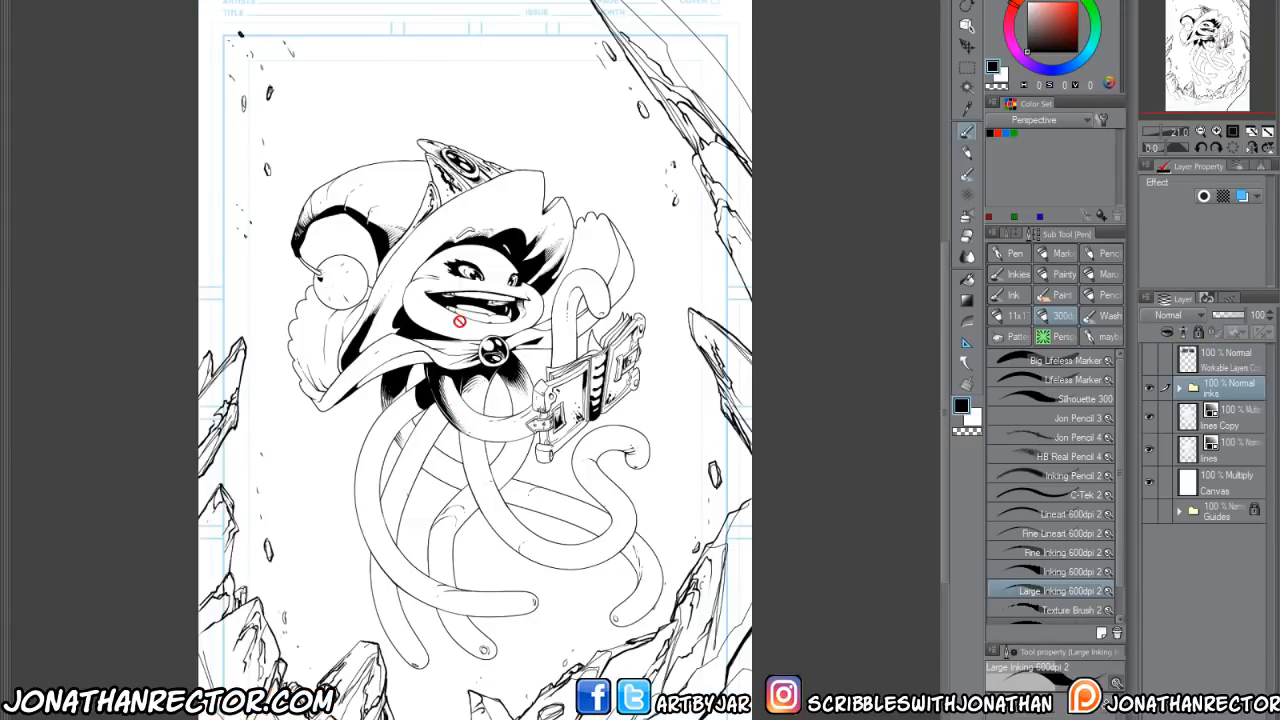
scroll(452, 348, "up", 3)
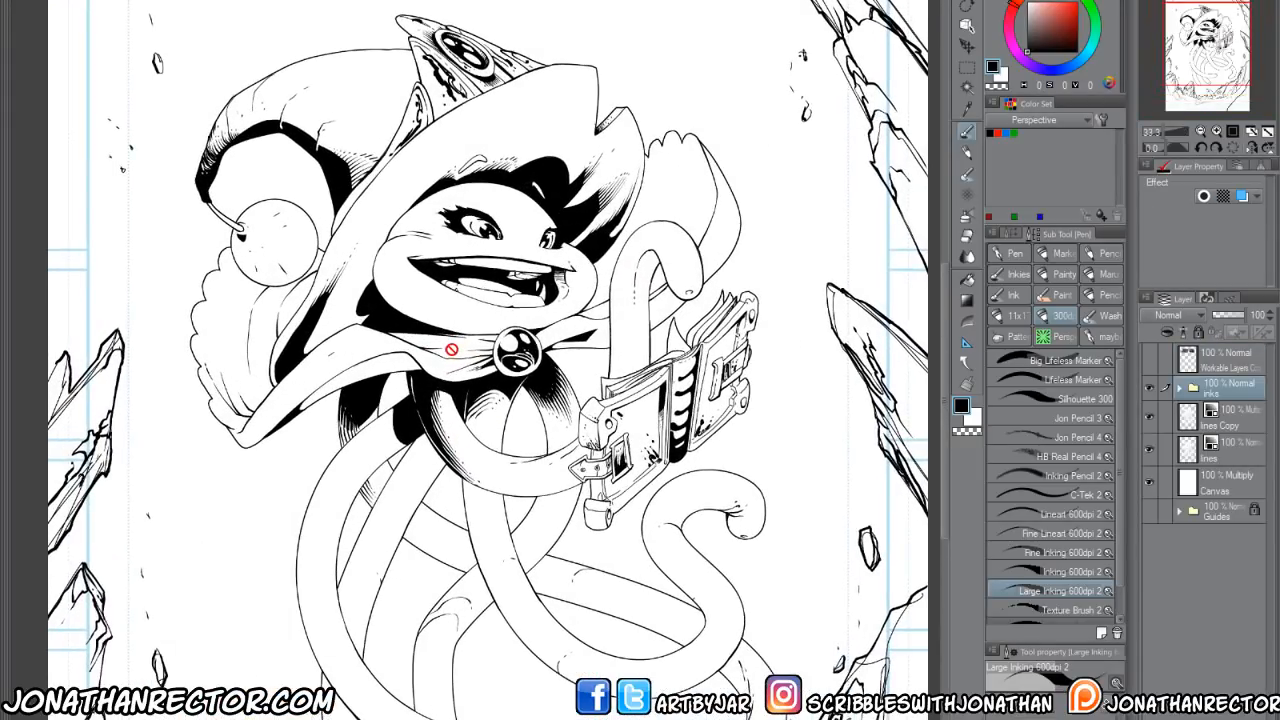
scroll(452, 348, "up", 1)
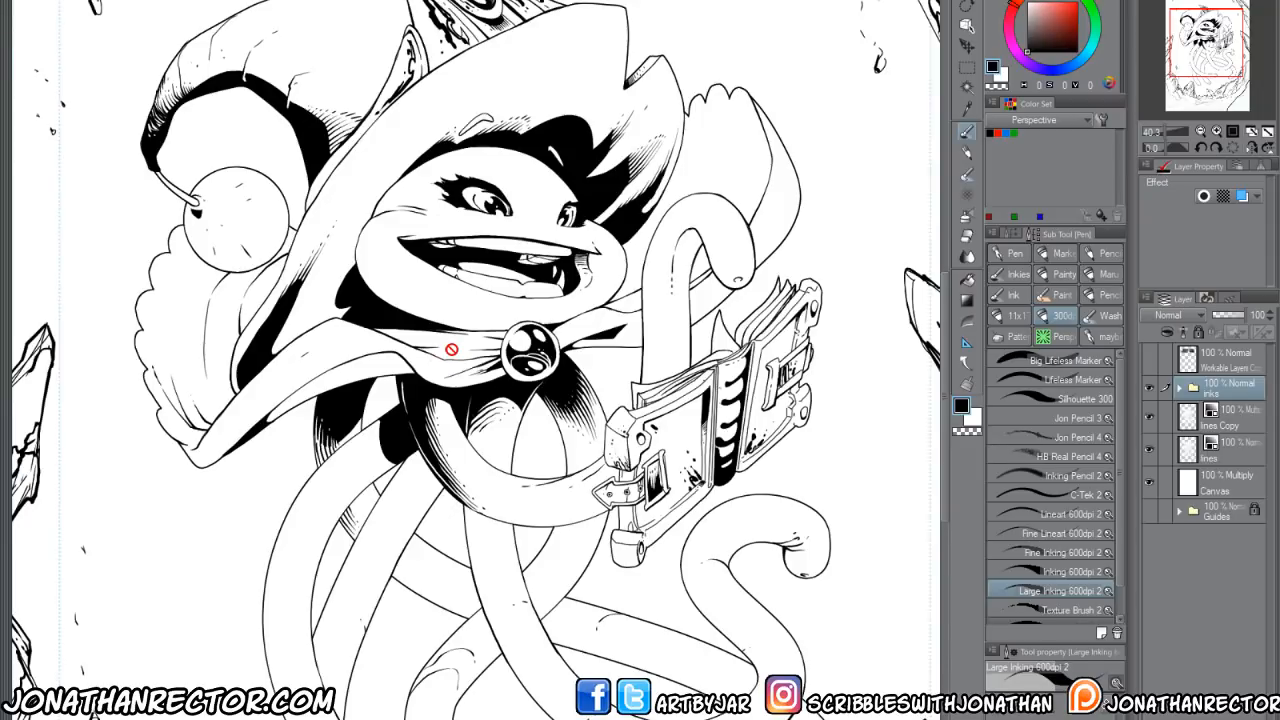
scroll(451, 349, "down", 2)
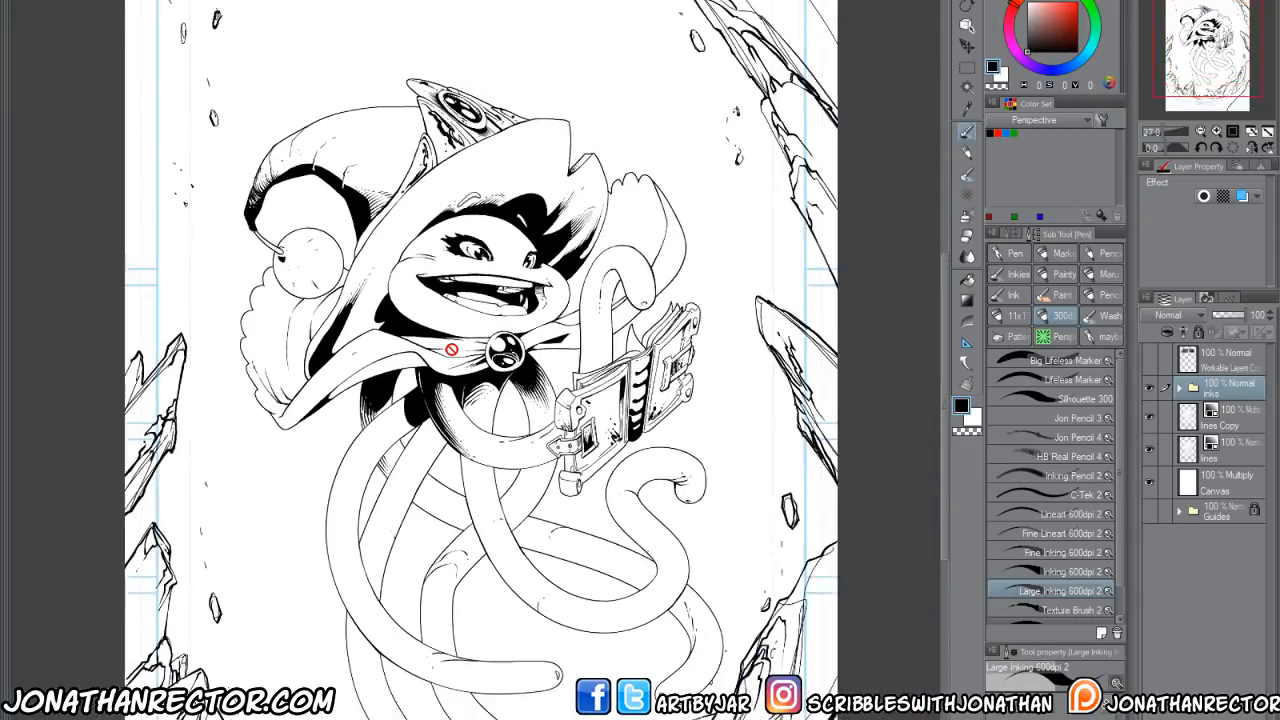
scroll(451, 349, "up", 4)
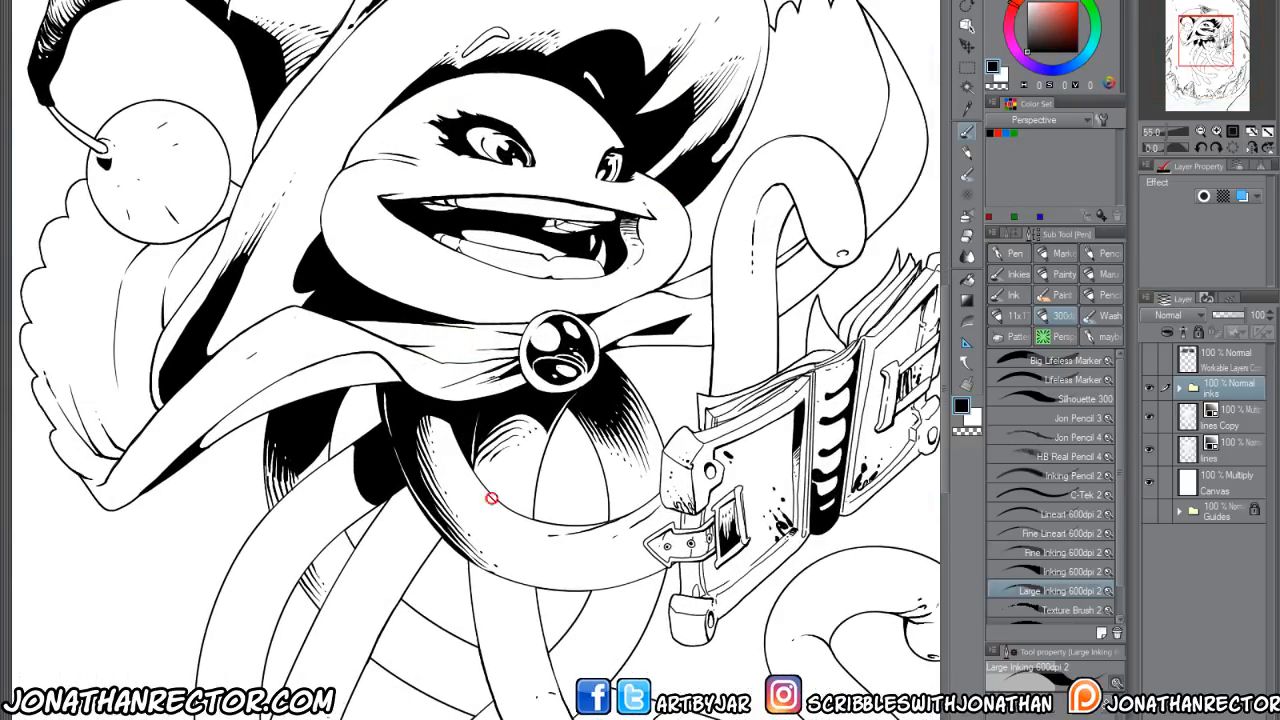
scroll(574, 494, "down", 3)
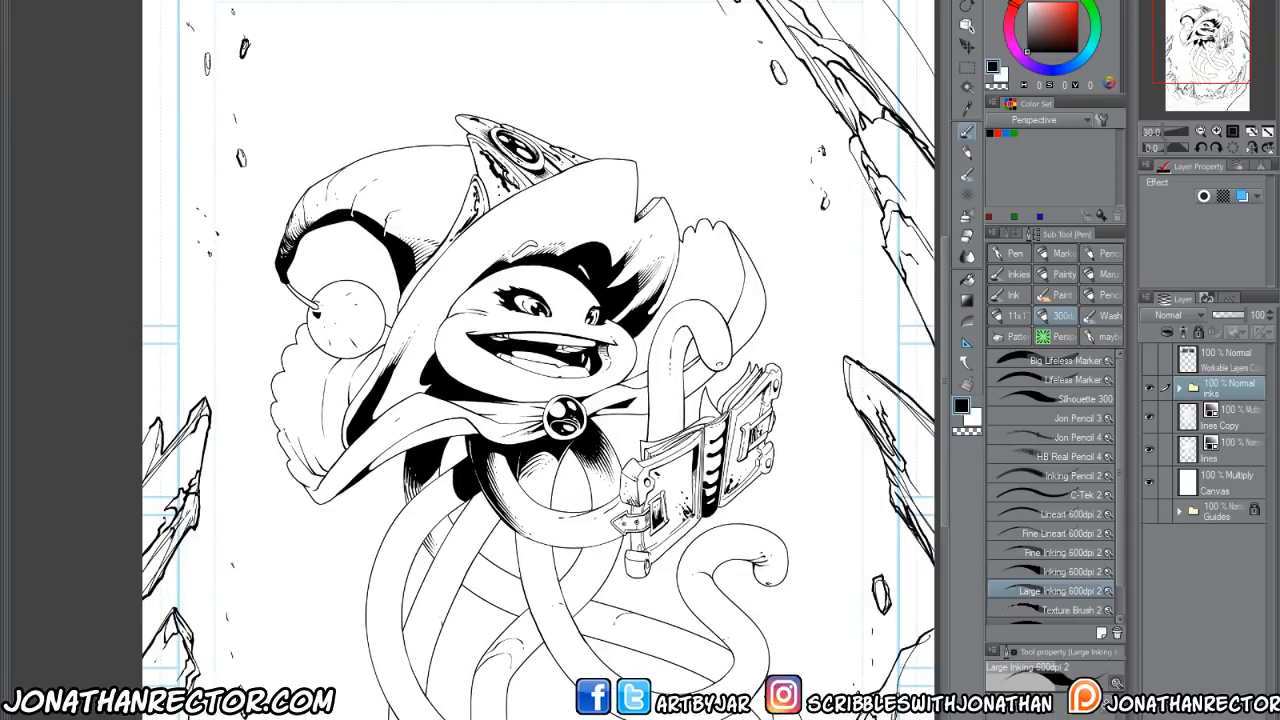
Open jesopcrystal.jpg from the Jesop King folder to view its heavy blacks and hatching around the hand and crystals.
key("ctrl+o")
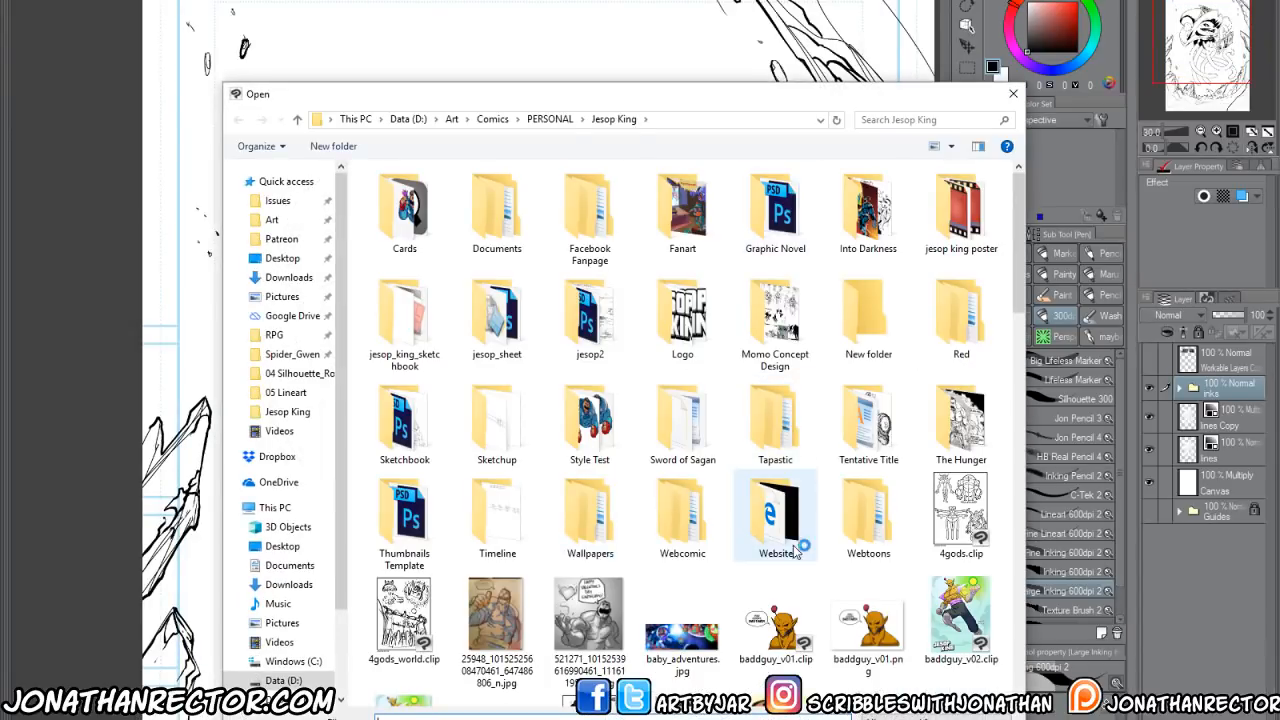
scroll(794, 553, "down", 3)
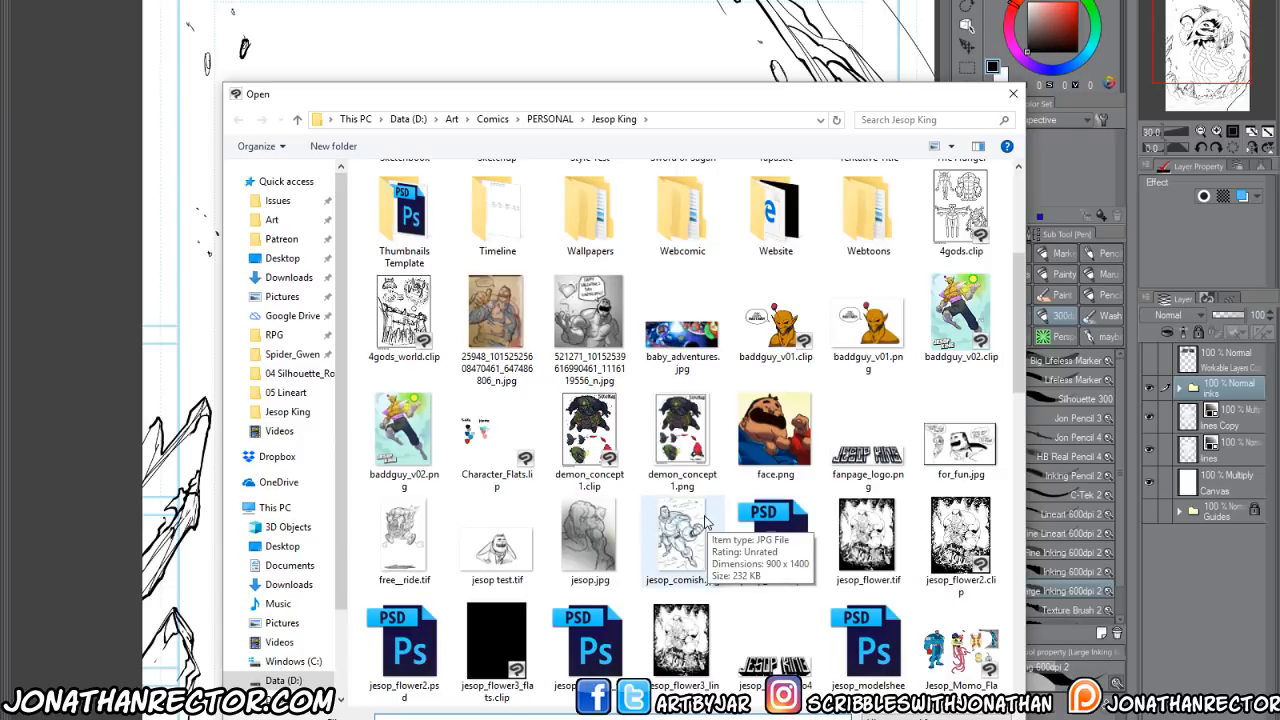
scroll(705, 522, "down", 3)
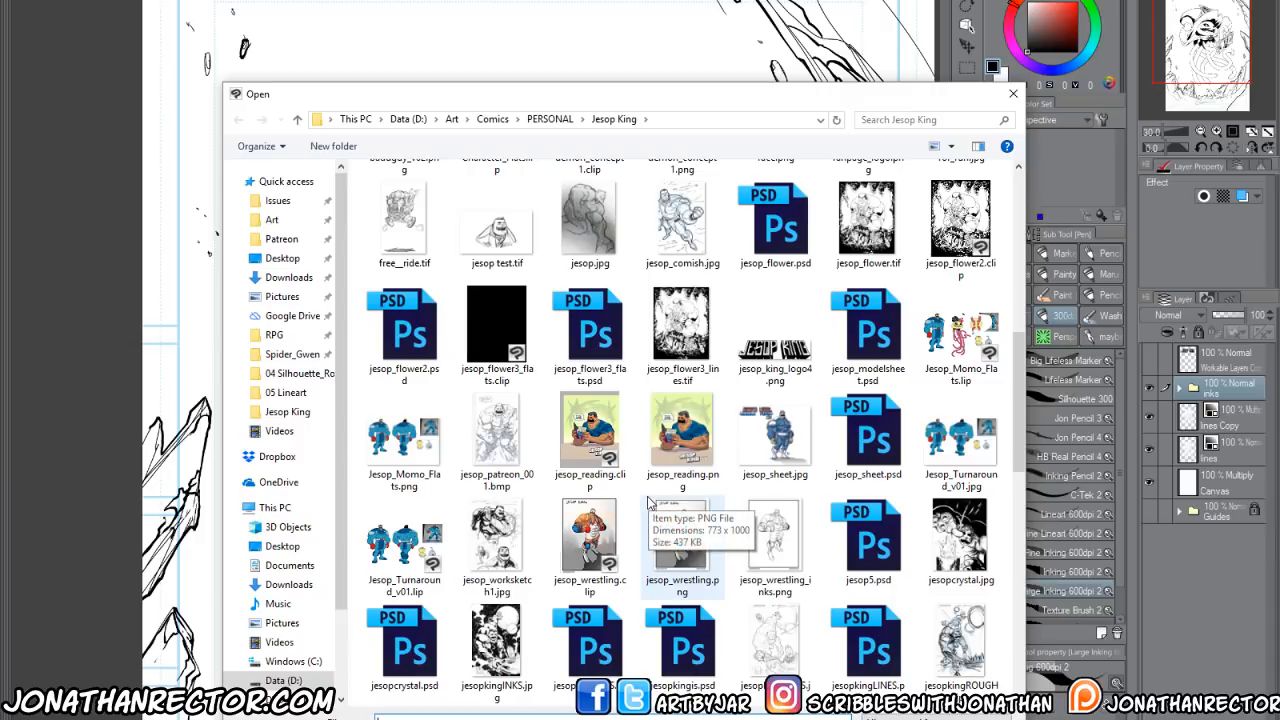
double_click(942, 535)
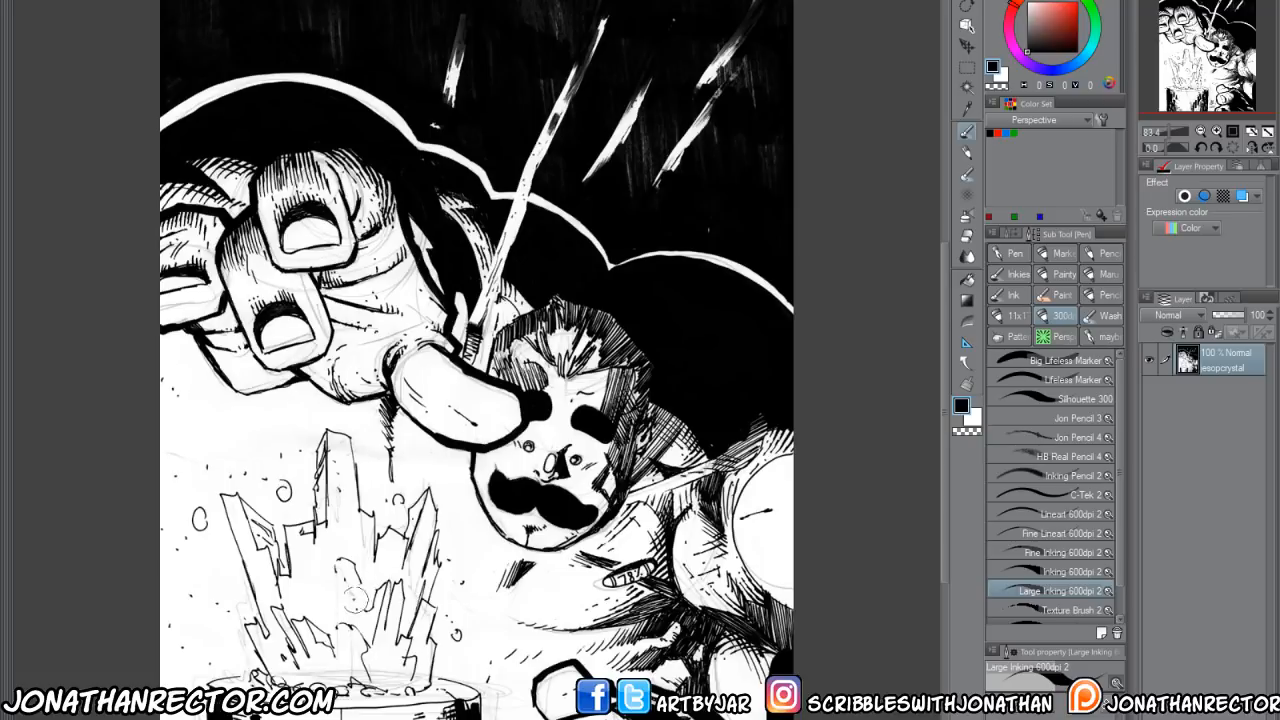
key("ctrl+o")
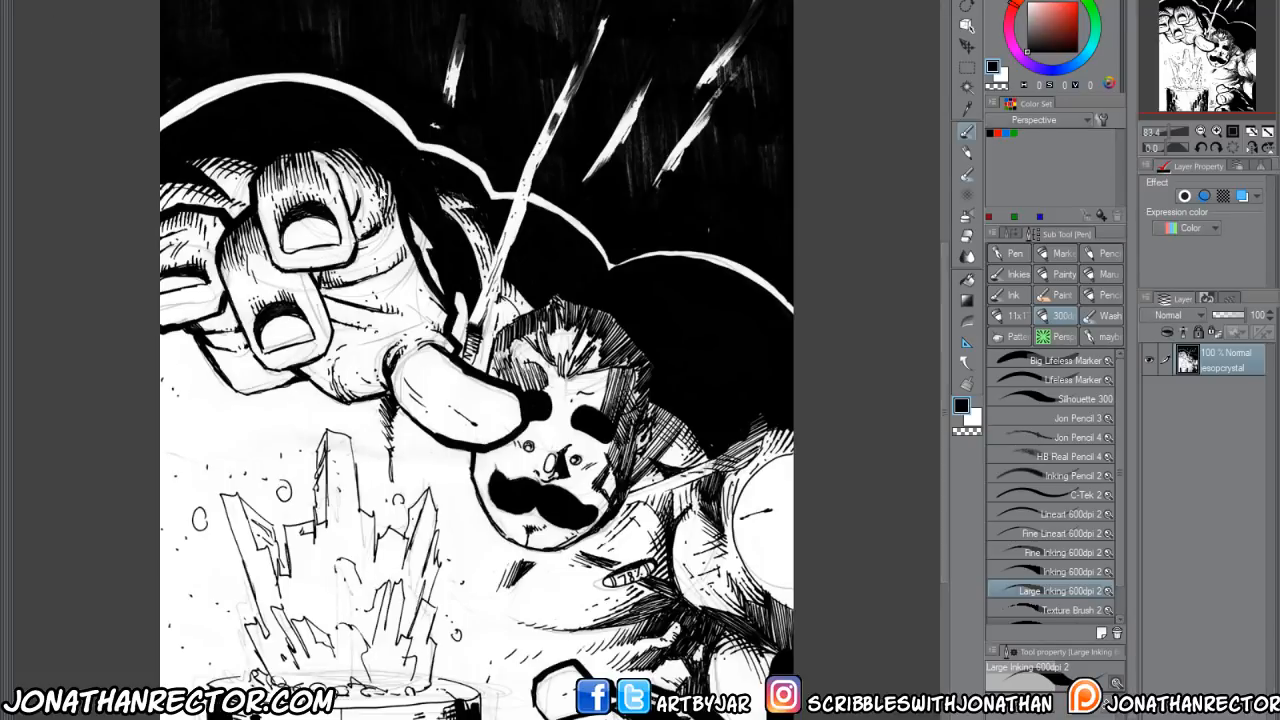
scroll(713, 566, "down", 5)
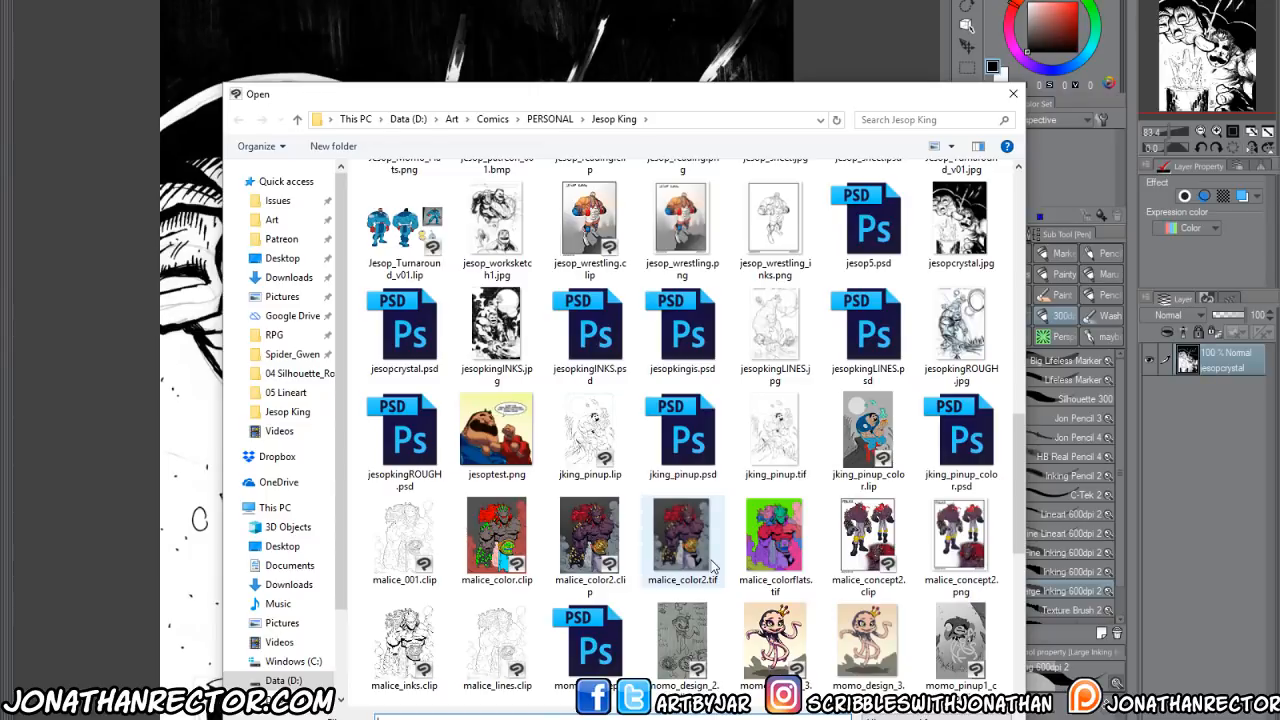
scroll(713, 566, "down", 3)
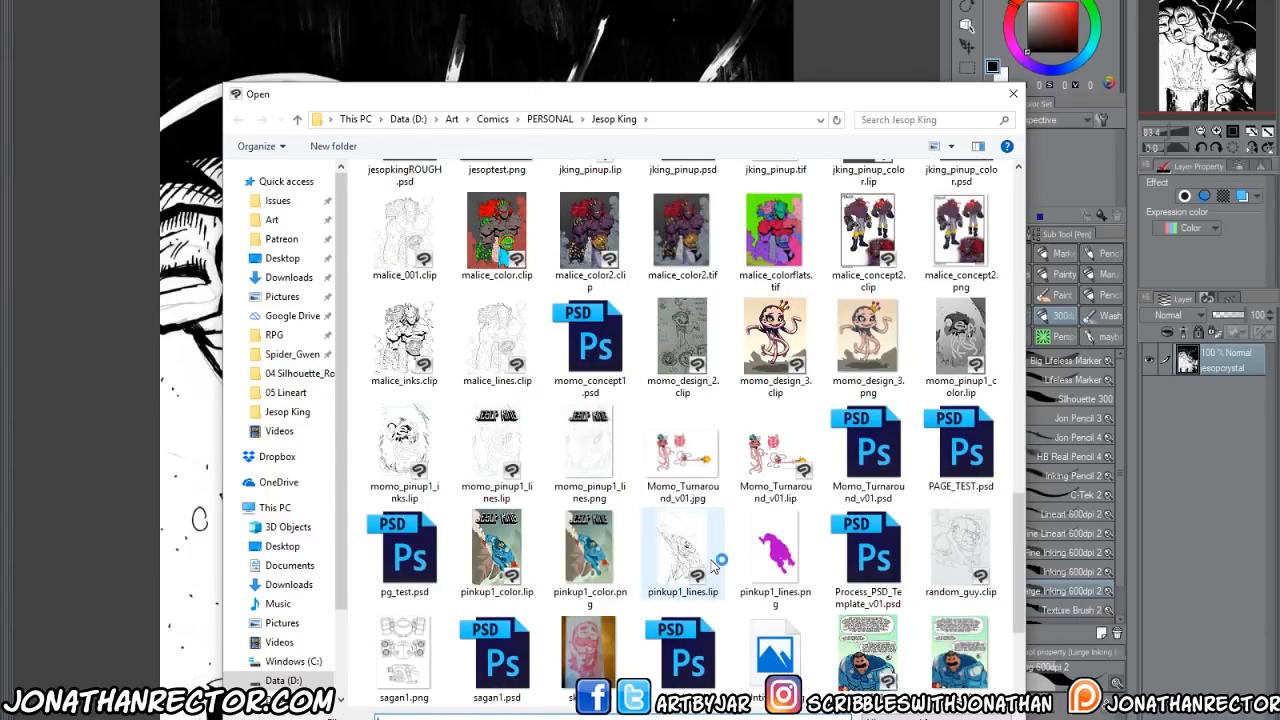
scroll(713, 566, "down", 2)
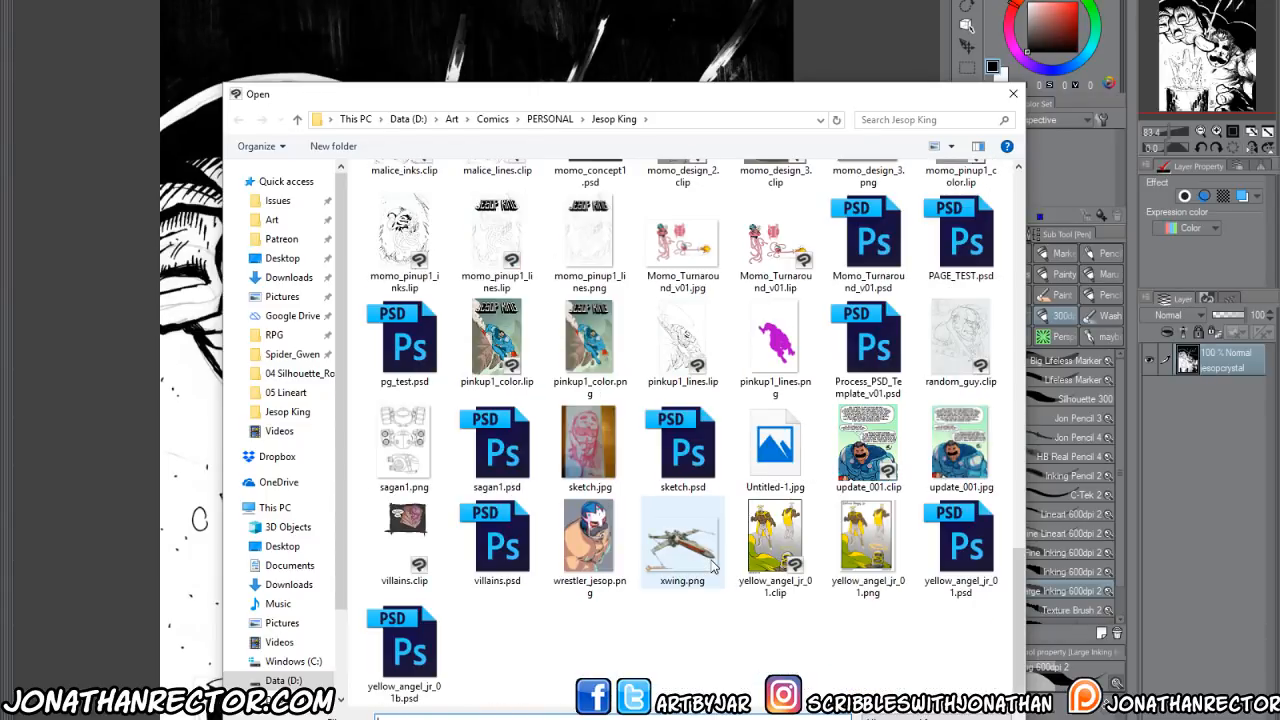
scroll(713, 566, "up", 6)
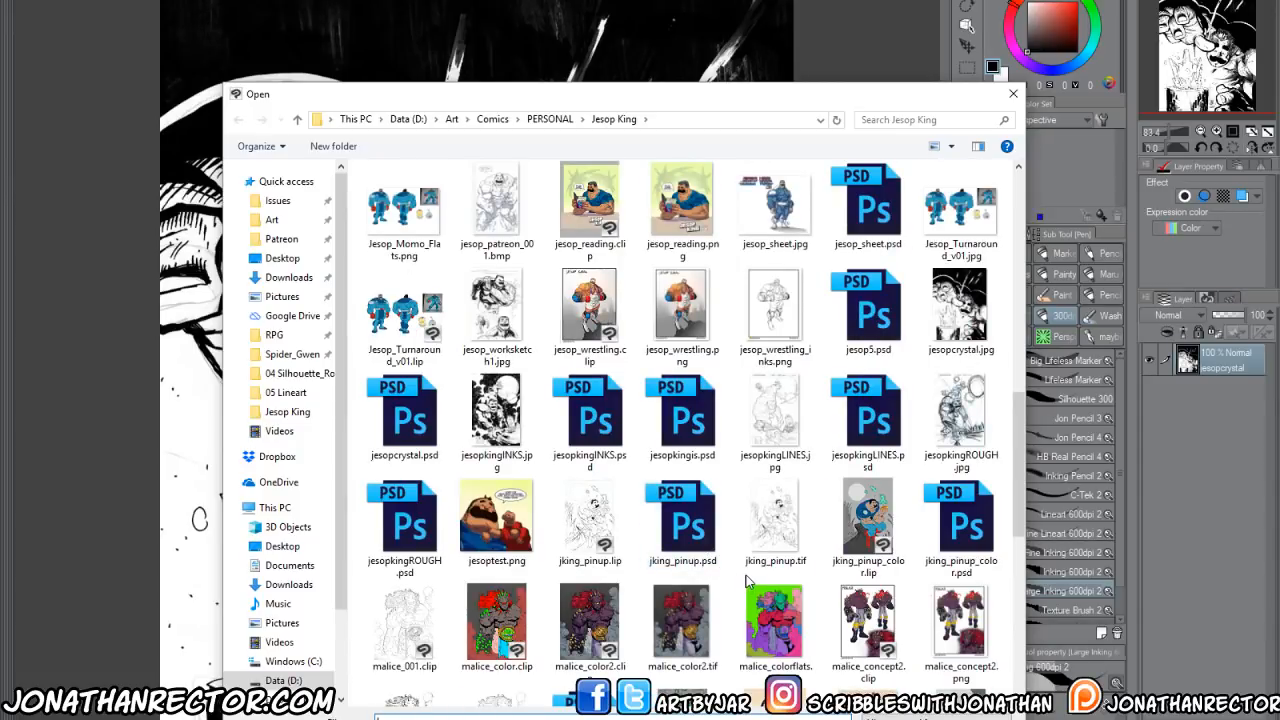
scroll(745, 580, "up", 3)
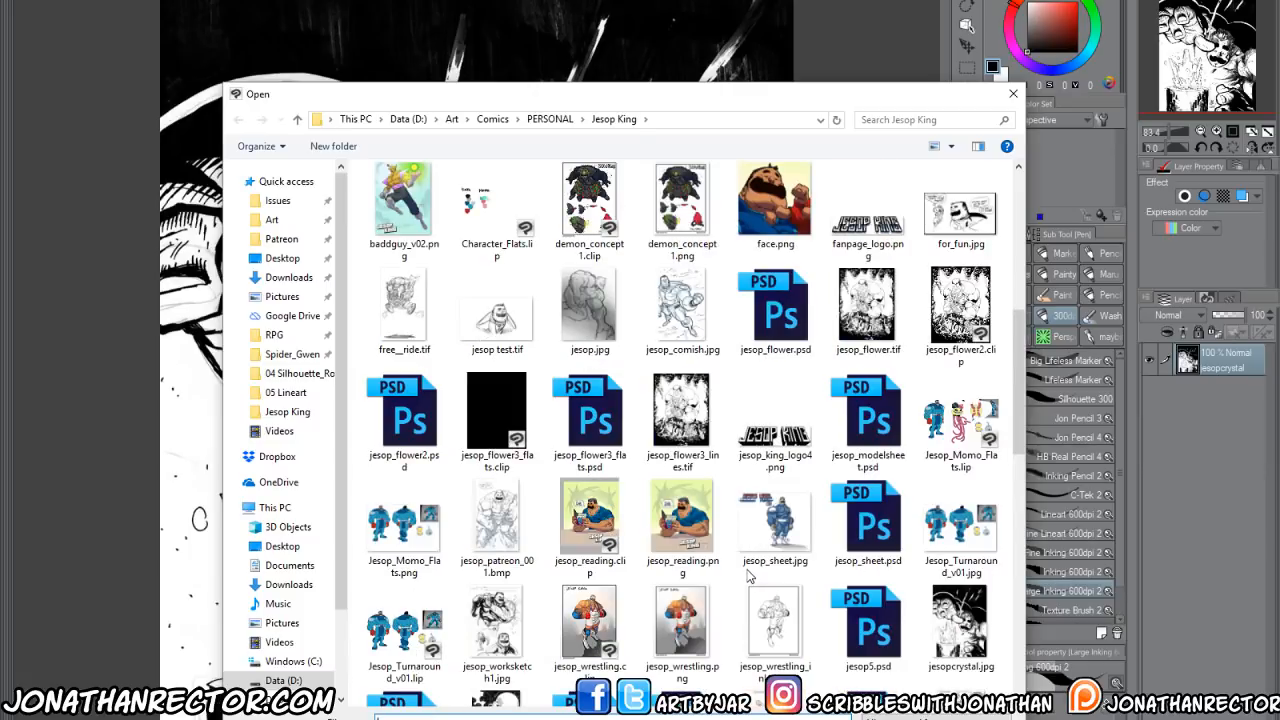
double_click(510, 612)
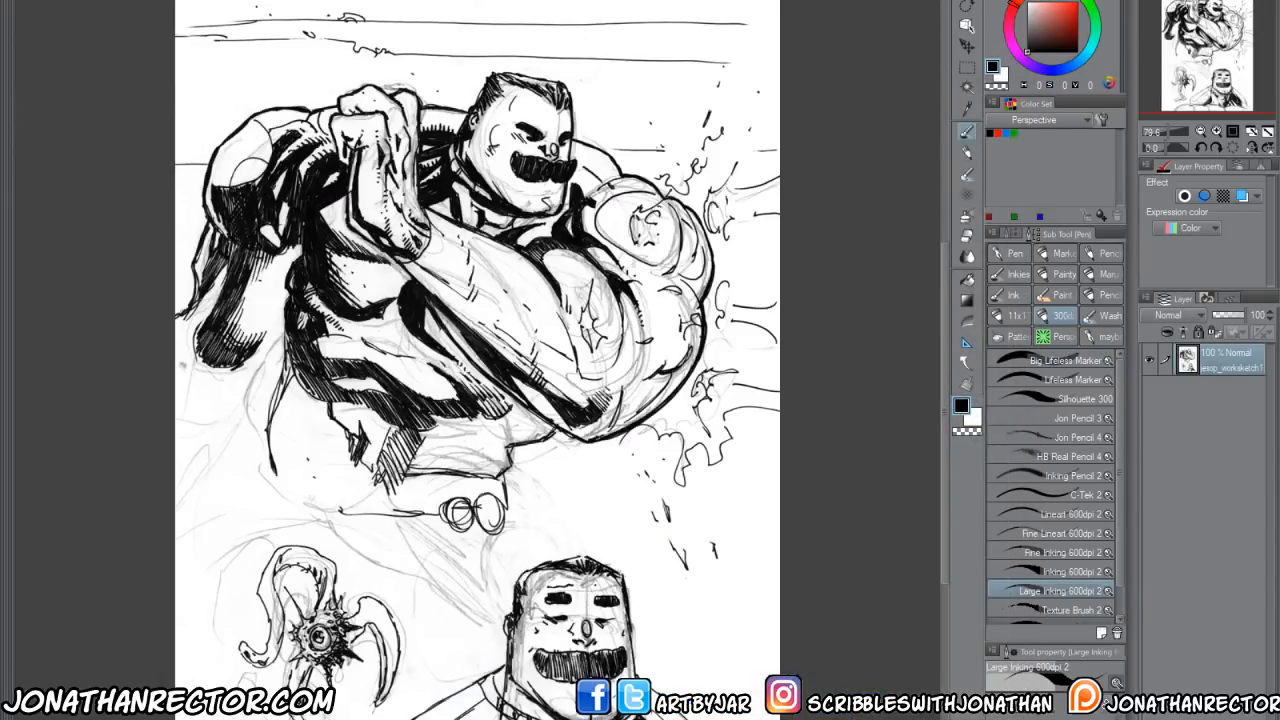
Open baby_adventures.jpg from the Jesop King folder to view the coloured space scene.
key("ctrl+o")
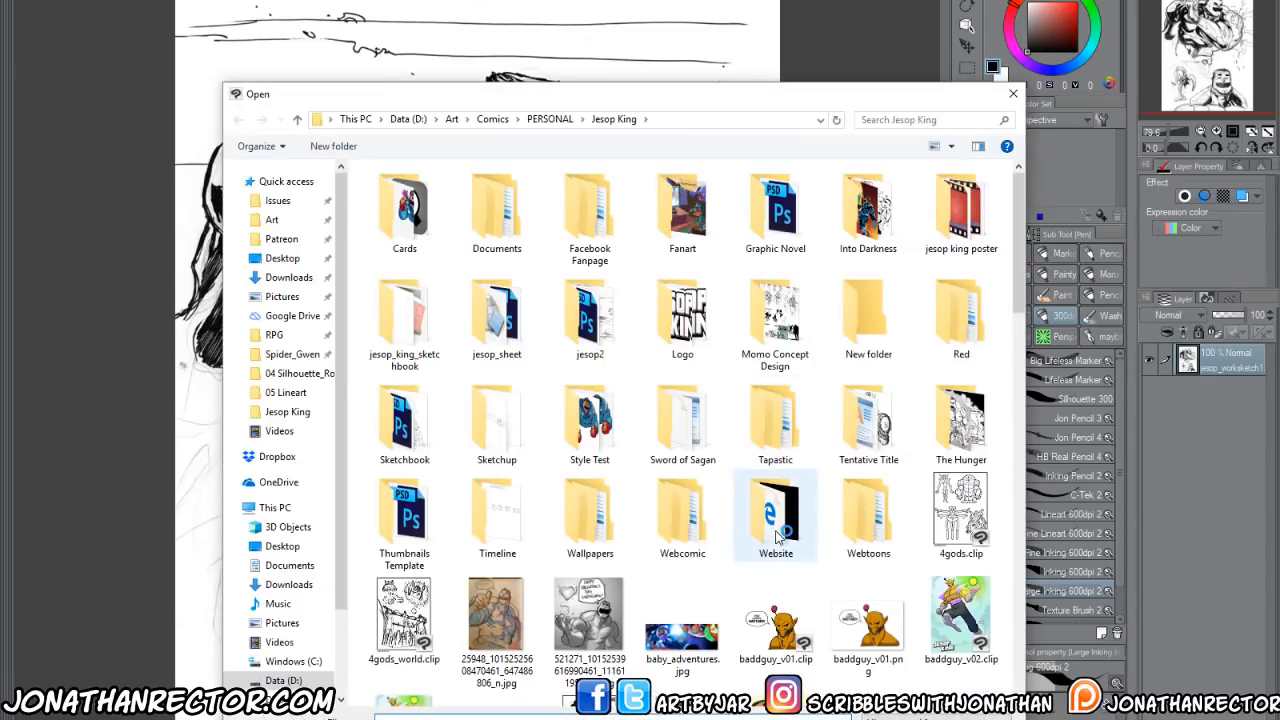
scroll(776, 538, "down", 5)
scroll(776, 538, "up", 3)
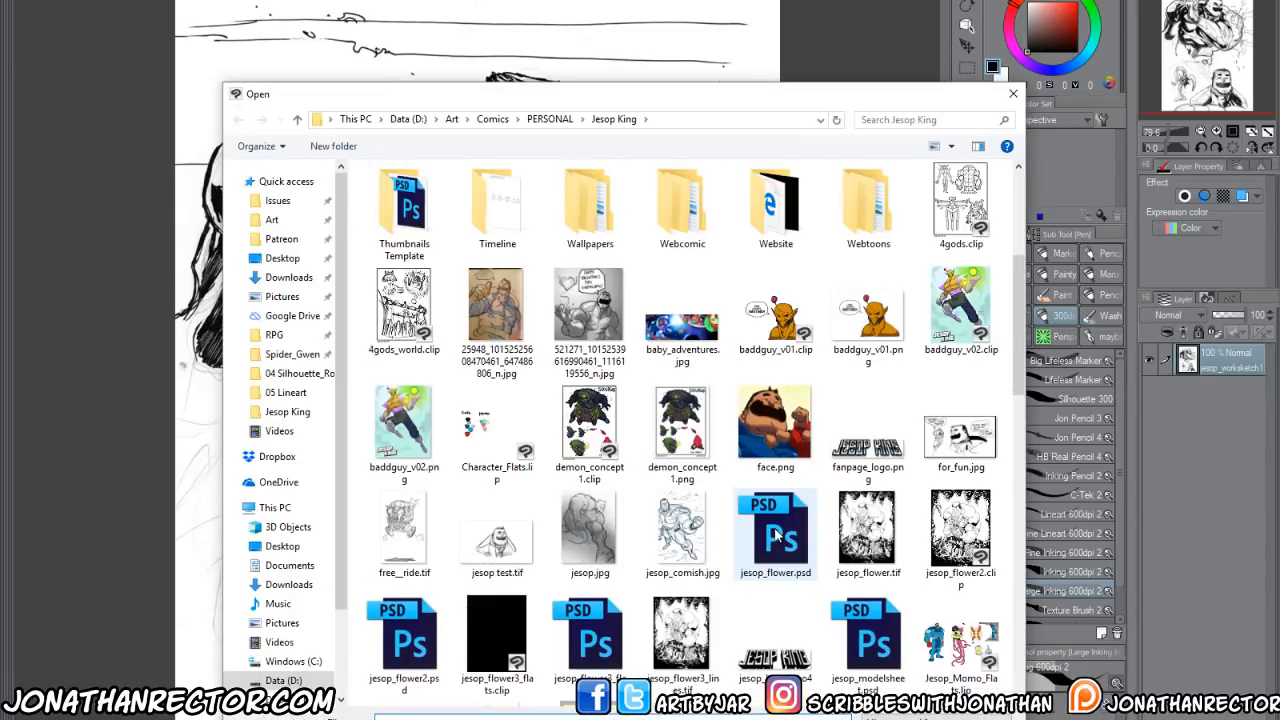
double_click(682, 327)
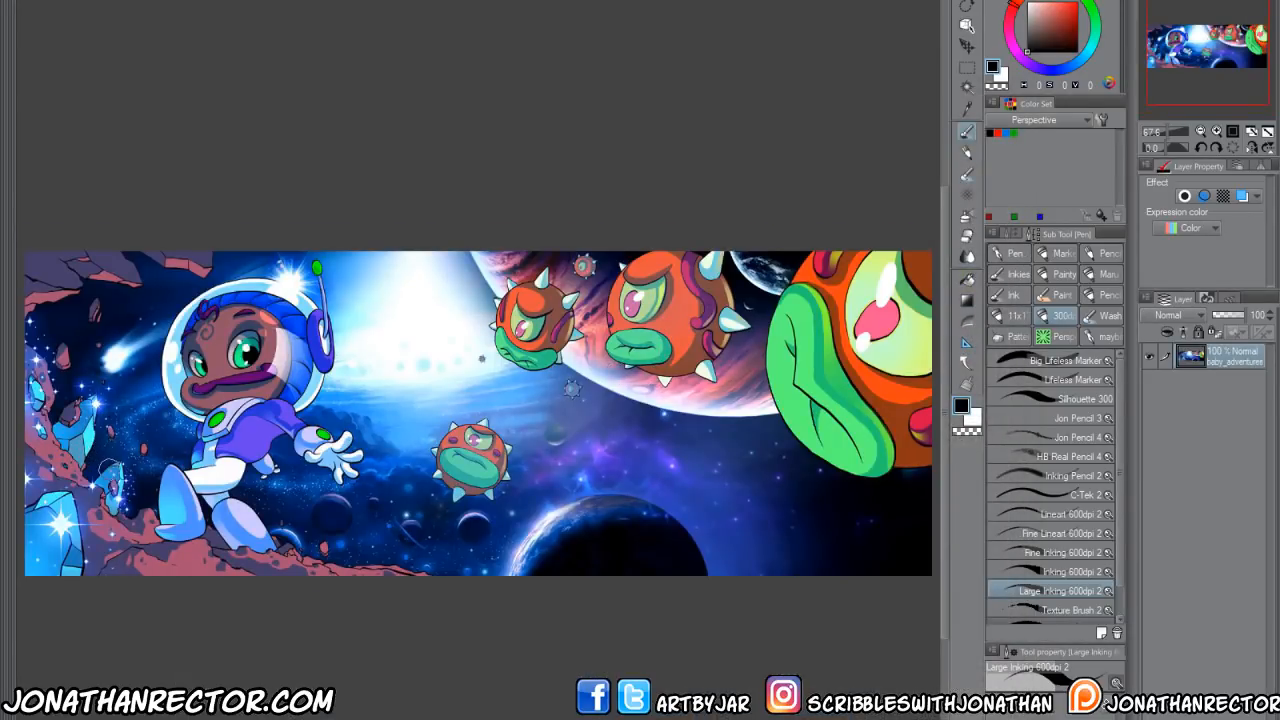
Examine the space scene's clean line art up close, from the helmeted astronaut to the spiked creatures and planets.
scroll(104, 461, "up", 5)
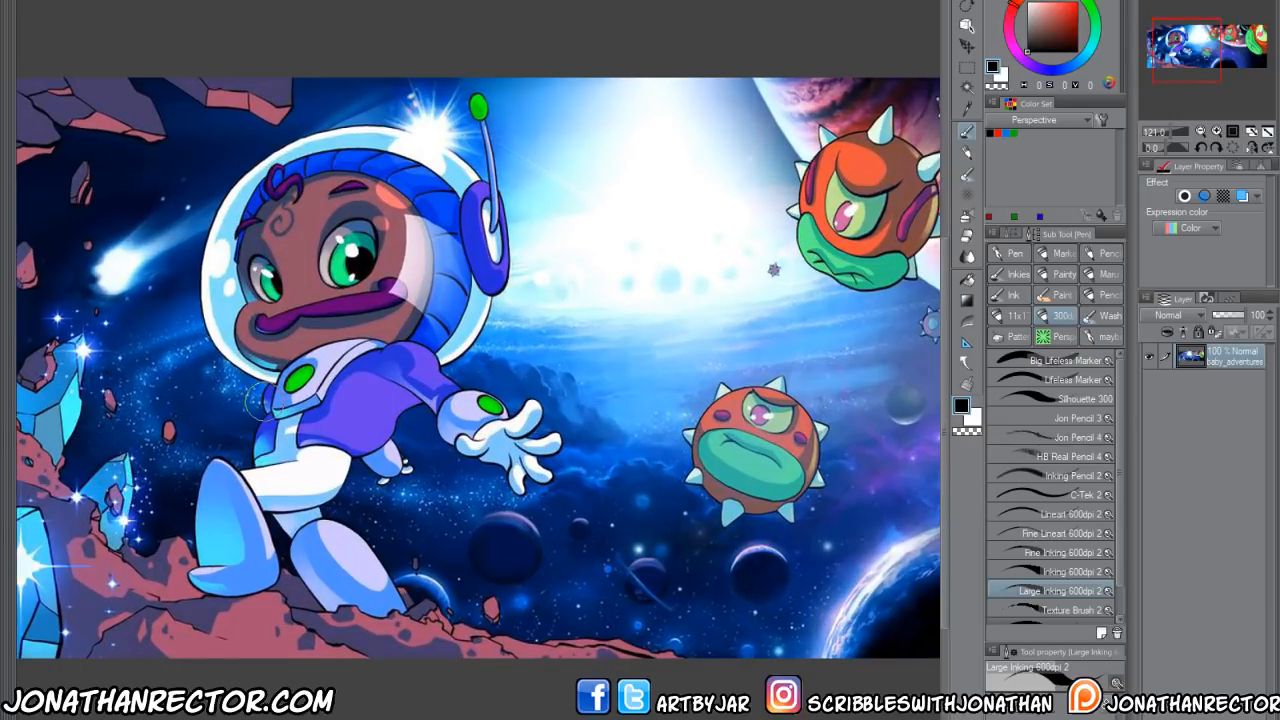
left_click_drag(278, 202, 404, 248)
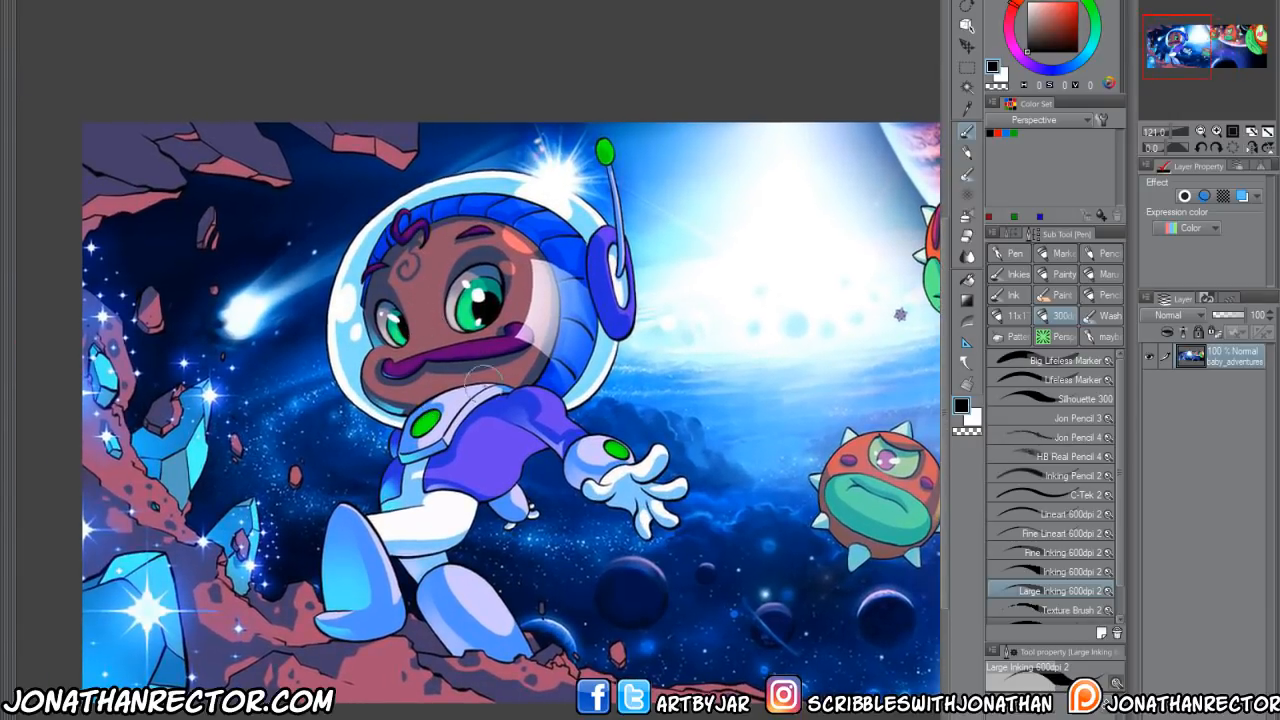
scroll(437, 466, "up", 2)
left_click_drag(437, 466, 559, 495)
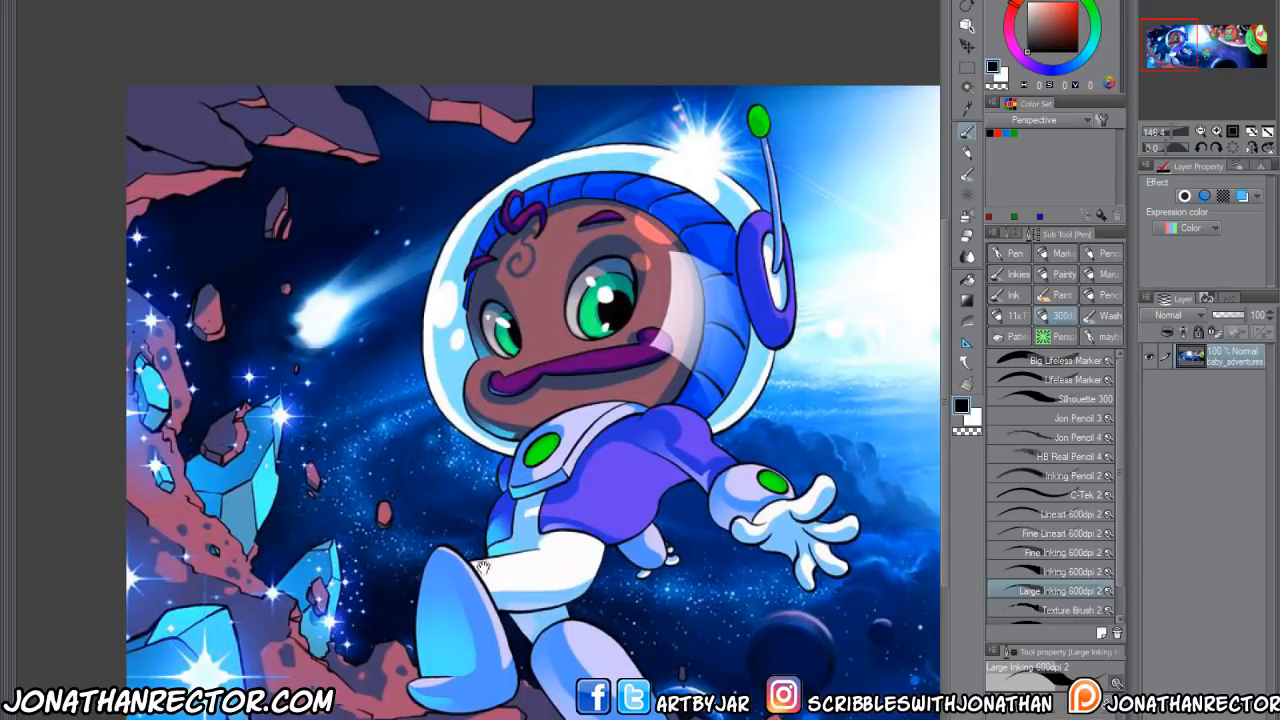
left_click_drag(898, 543, 243, 457)
mouse_move(543, 308)
left_mouse_down()
mouse_move(243, 500)
mouse_move(60, 469)
mouse_move(692, 424)
left_mouse_up()
scroll(313, 447, "down", 2)
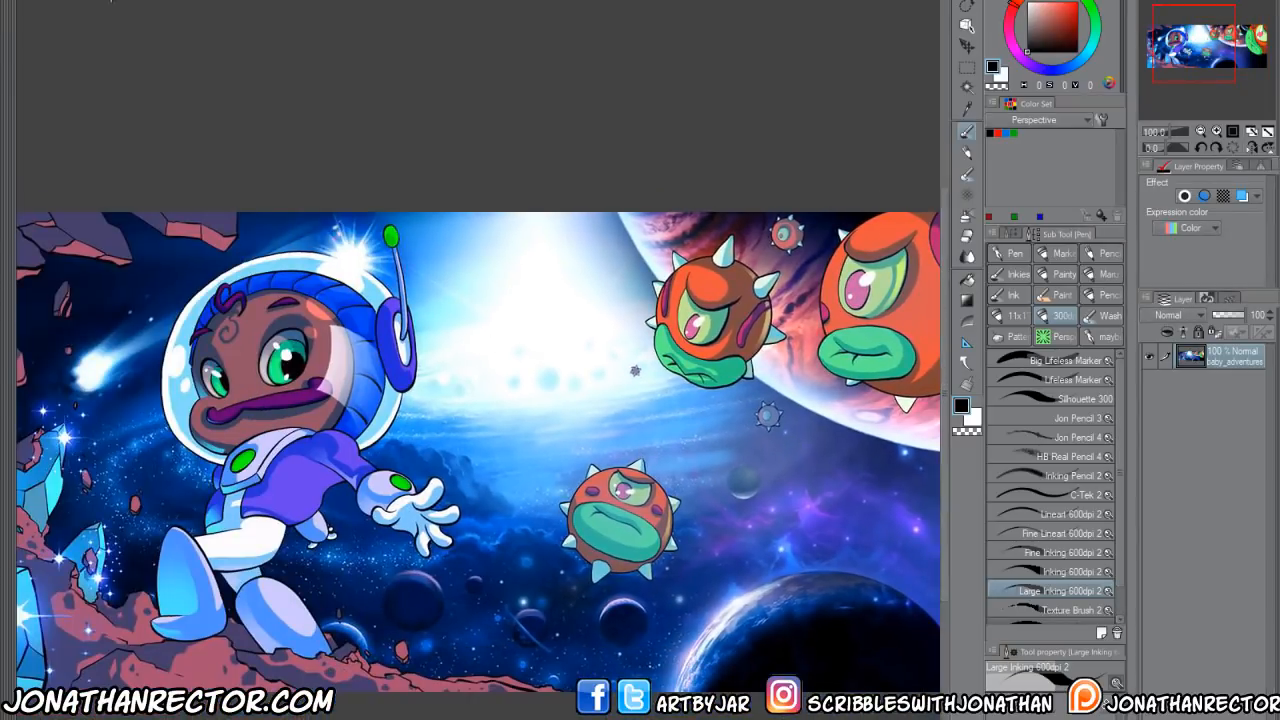
Open the demon_concept1 PNG from the Jesop King folder and examine the Scourgix creature's outlines, spikes and detail sketches.
key("ctrl+o")
scroll(753, 507, "down", 10)
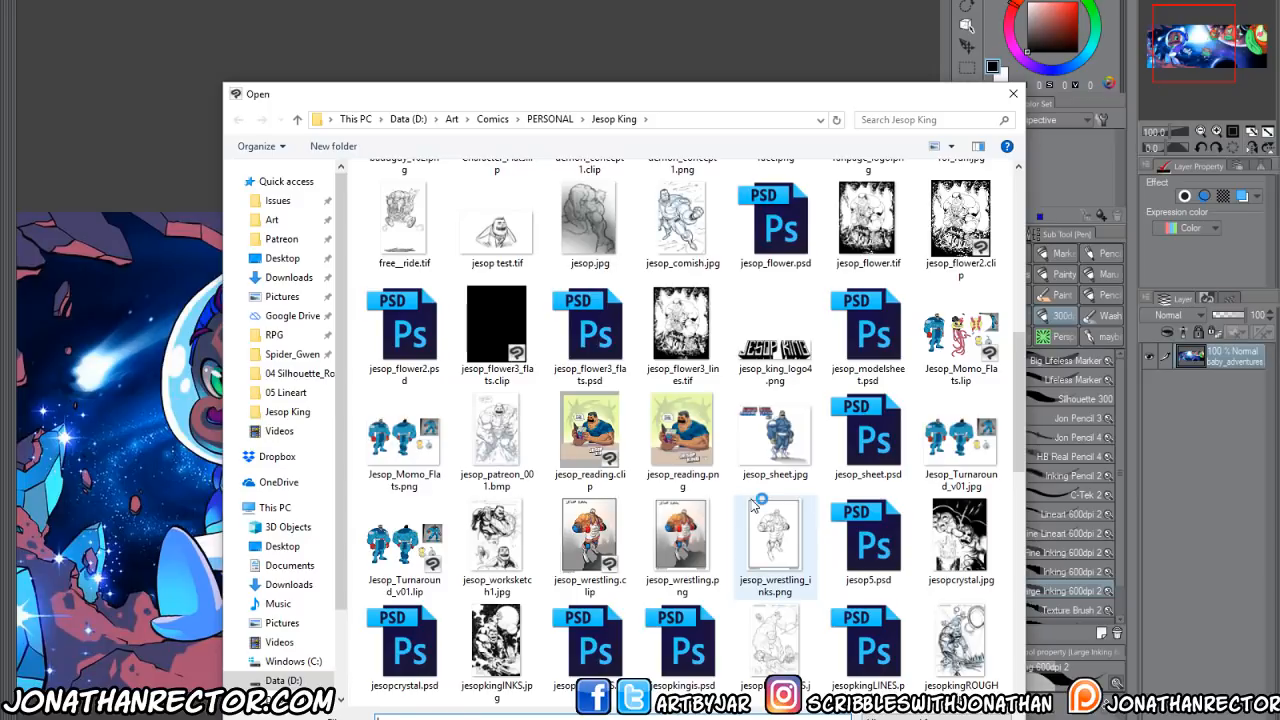
scroll(753, 507, "up", 3)
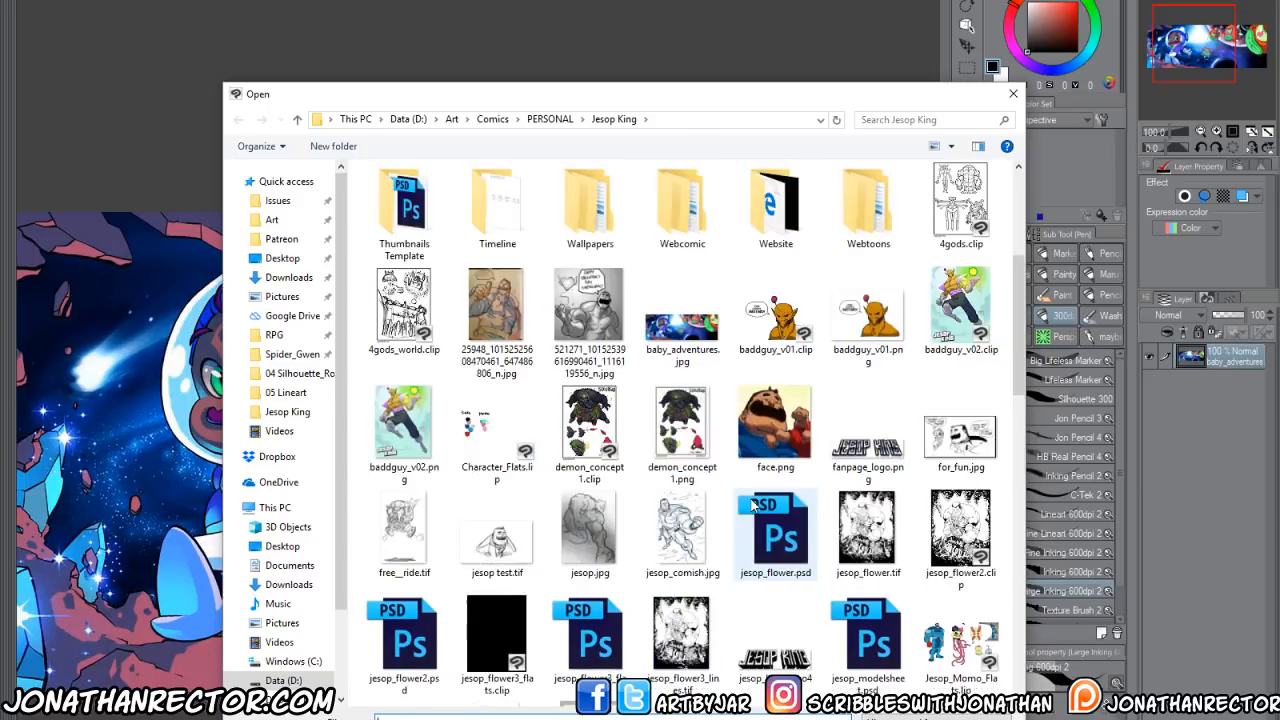
double_click(678, 425)
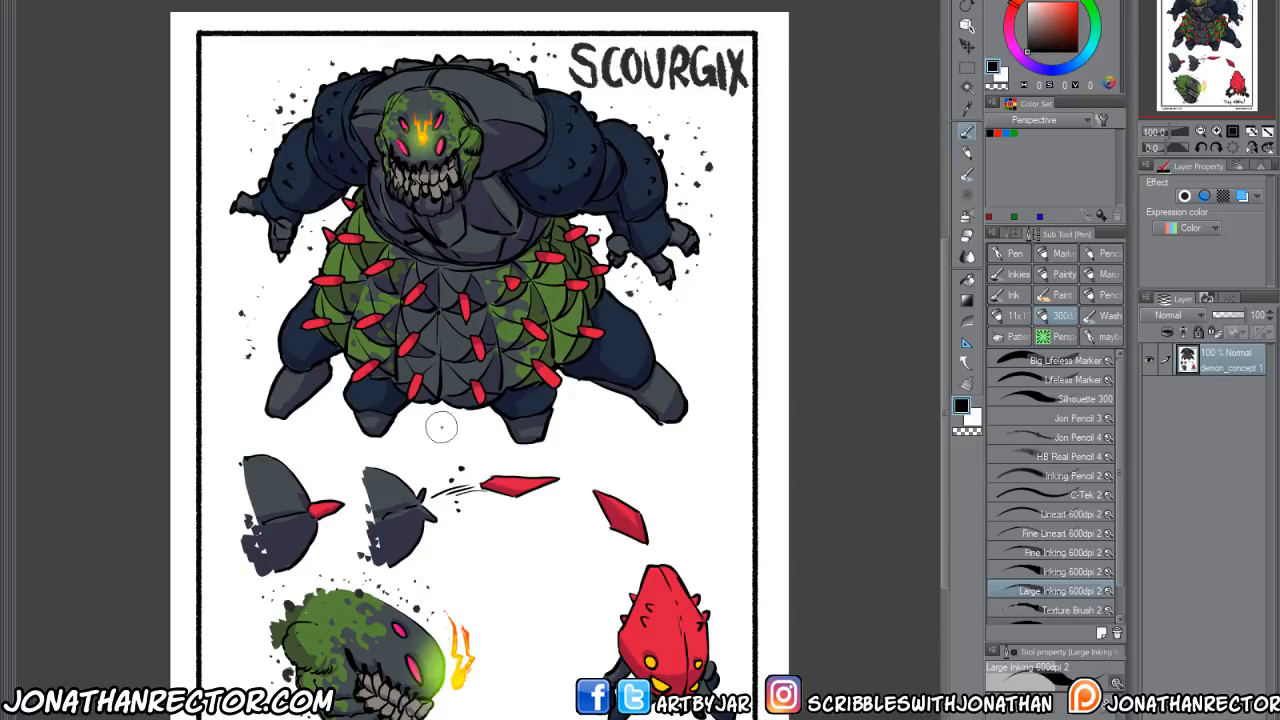
scroll(441, 427, "up", 3)
left_click_drag(438, 308, 448, 444)
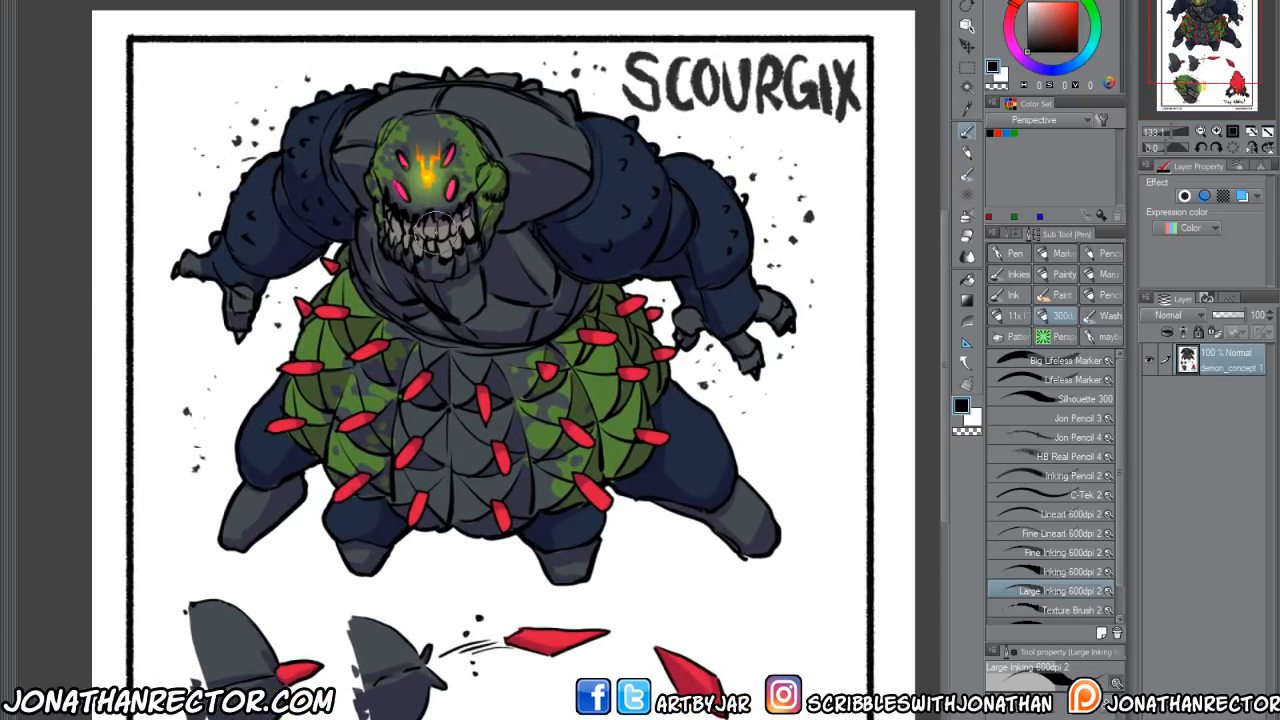
left_click_drag(420, 384, 396, 134)
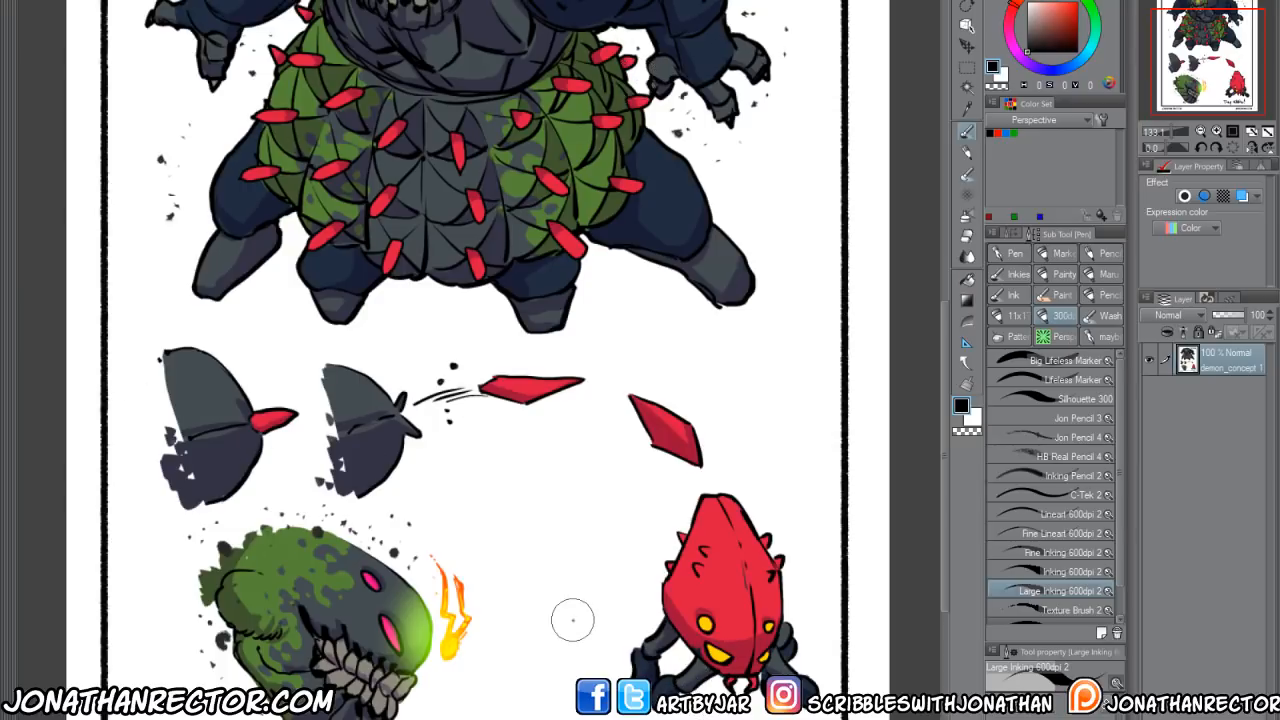
left_click_drag(431, 588, 427, 650)
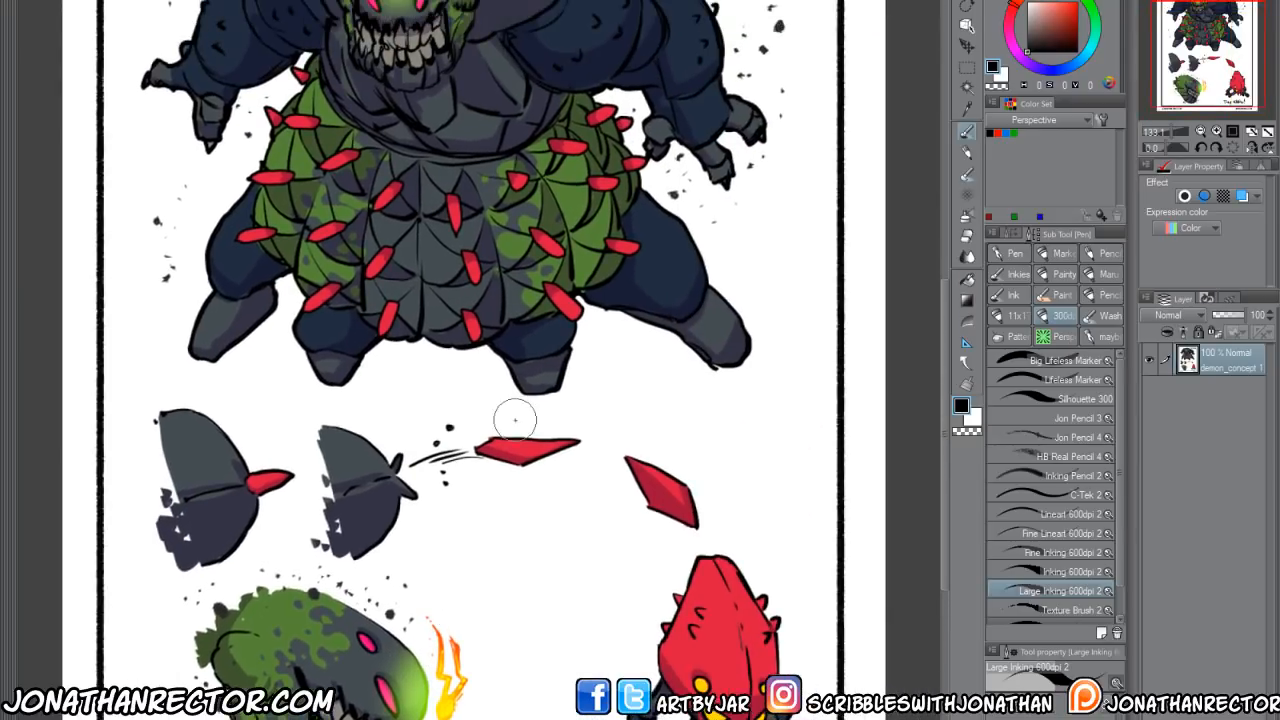
scroll(515, 420, "down", 2)
Open baddguy_v02.png from the Jesop King folder and view the inked figure holding the glowing orb up close.
key("ctrl+o")
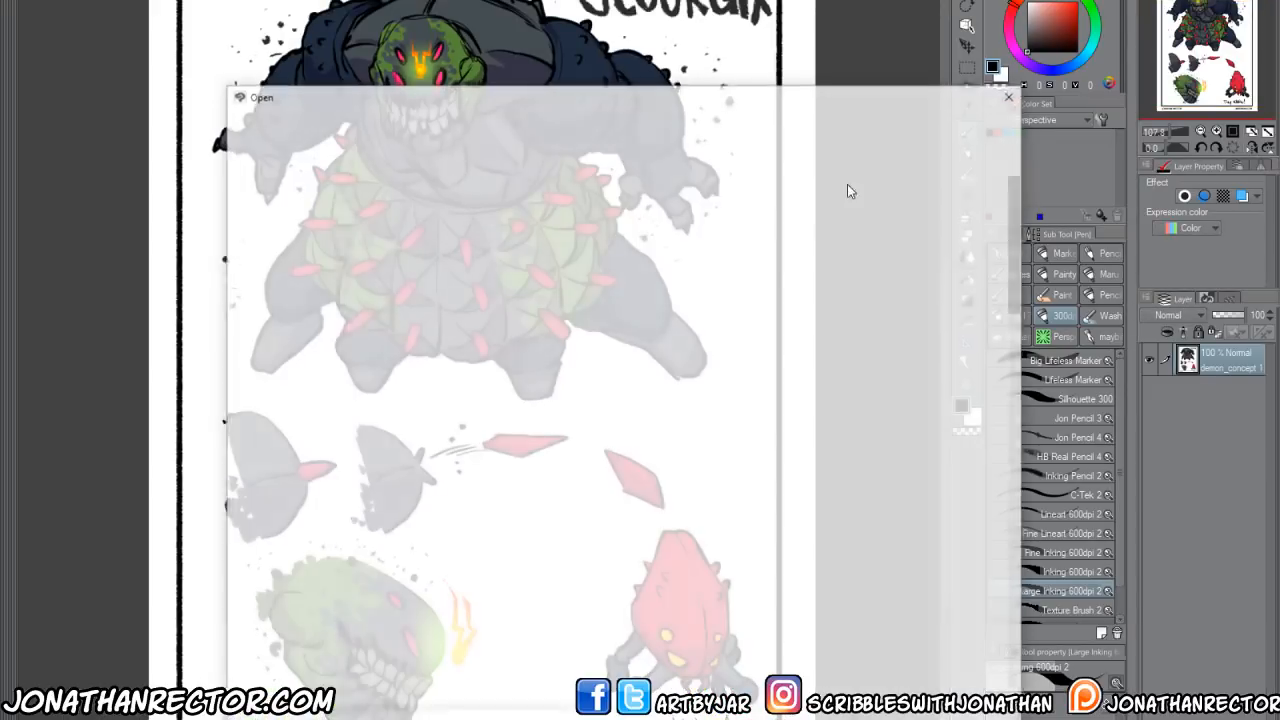
scroll(908, 336, "down", 5)
scroll(900, 336, "up", 6)
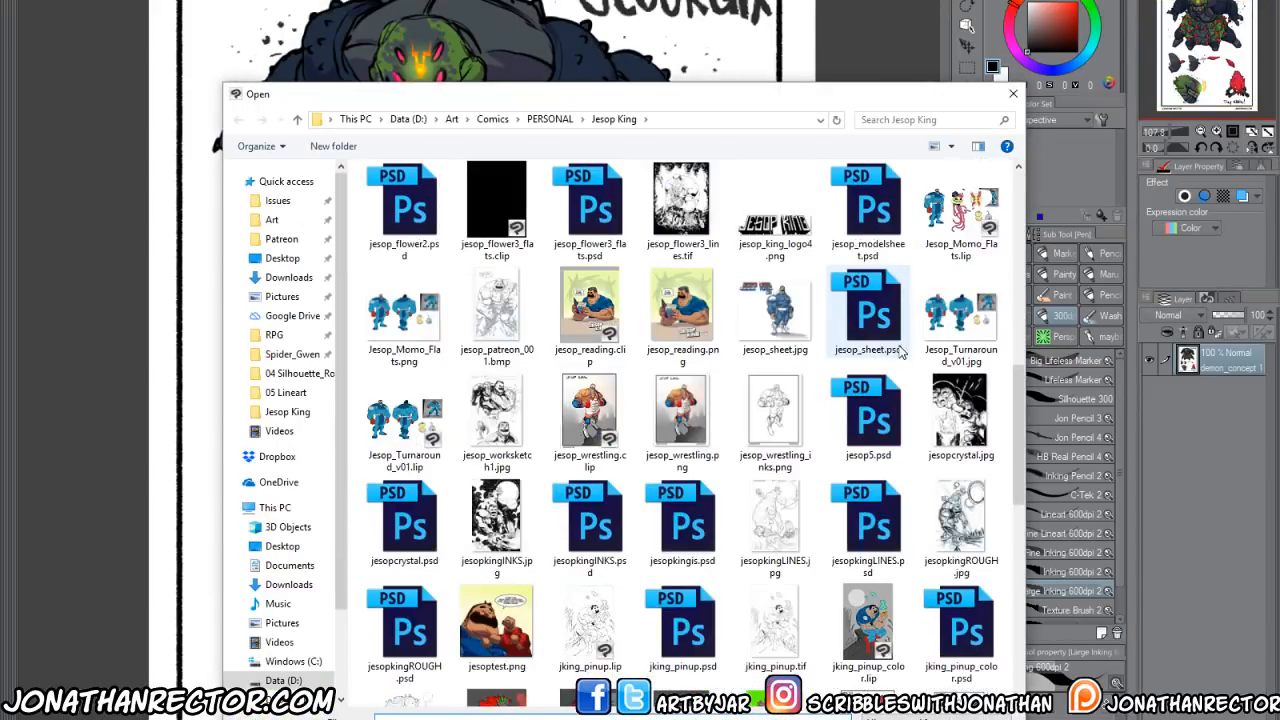
double_click(410, 308)
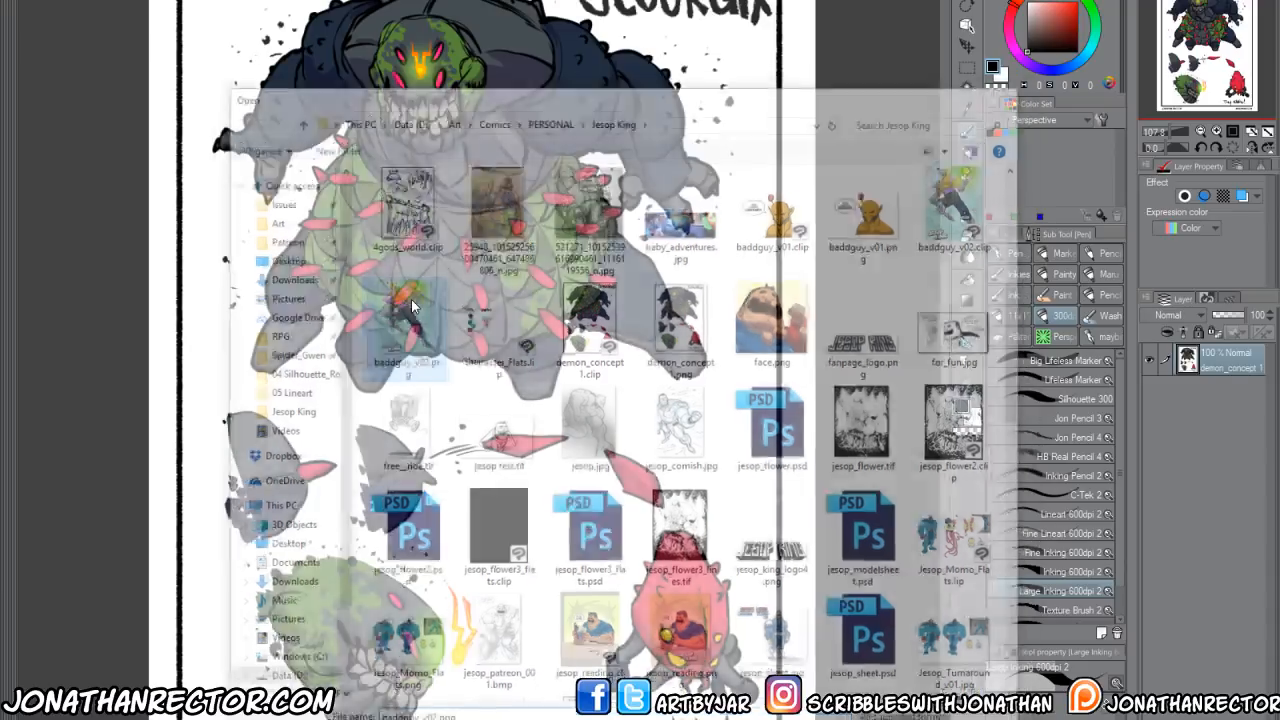
scroll(506, 261, "up", 4)
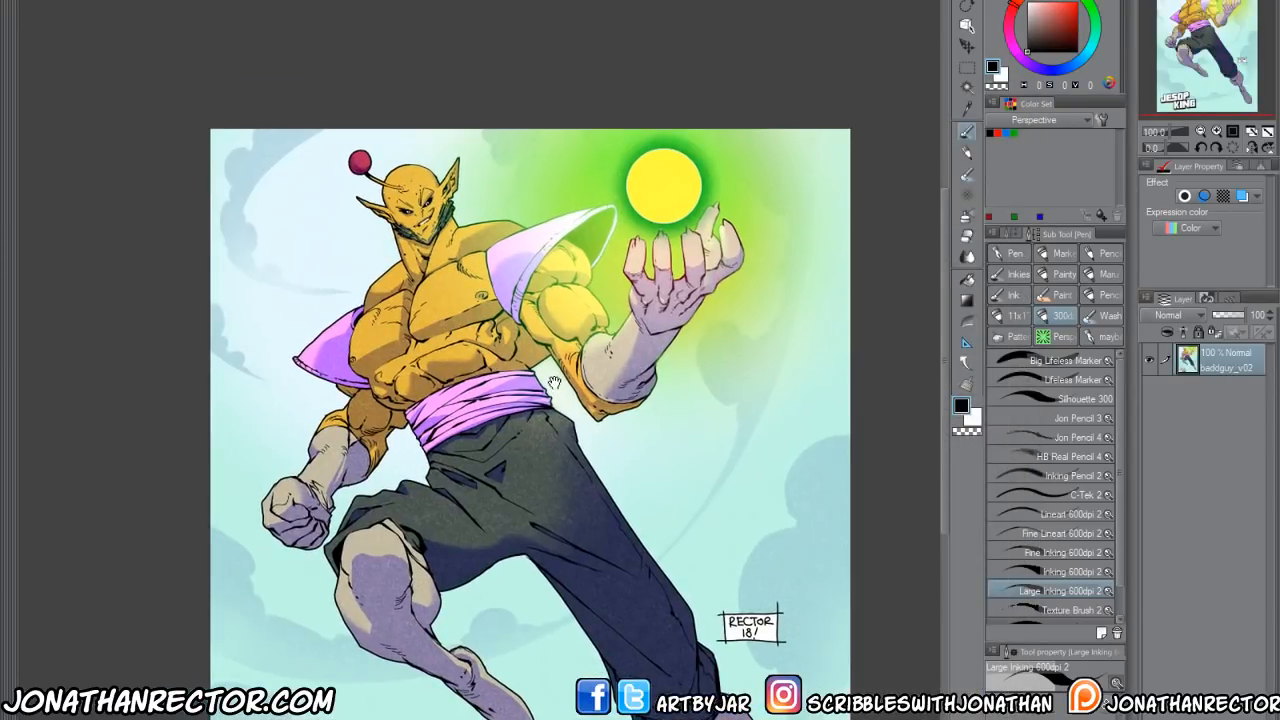
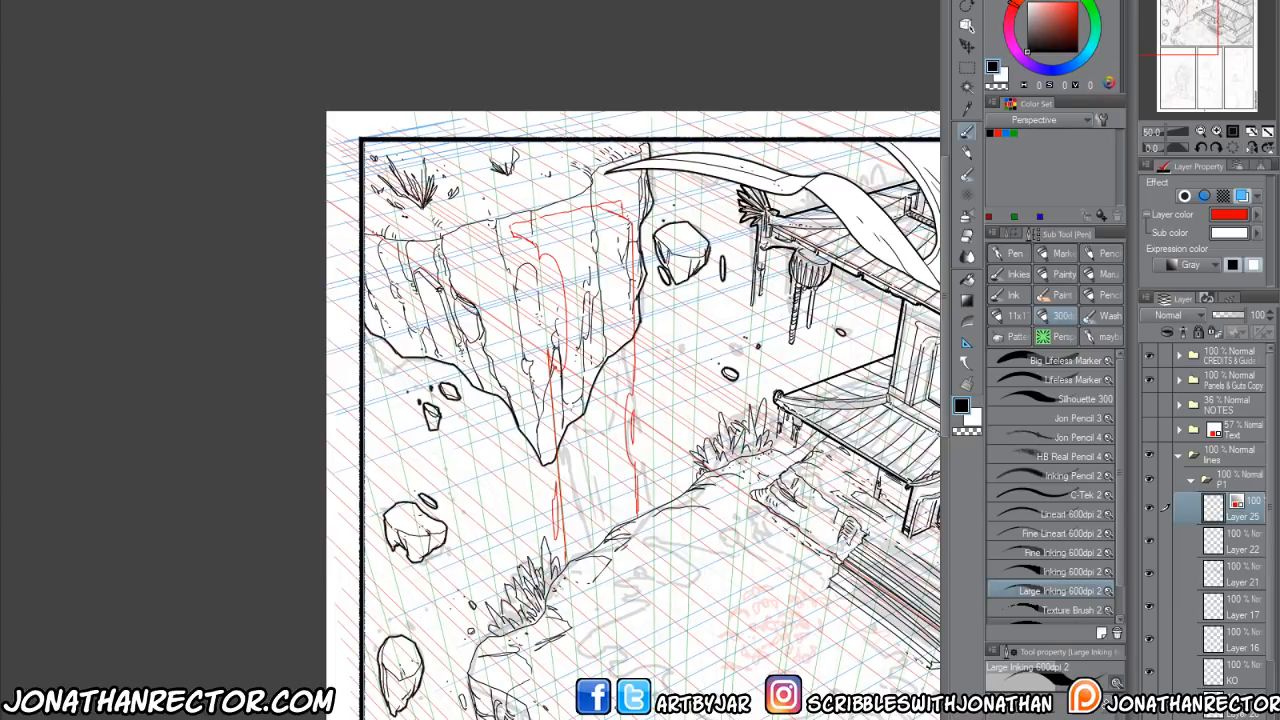
On the comic page, turn off Layer 25's layer colour effect and add a new raster layer above Layer 22.
left_click_drag(674, 610, 642, 646)
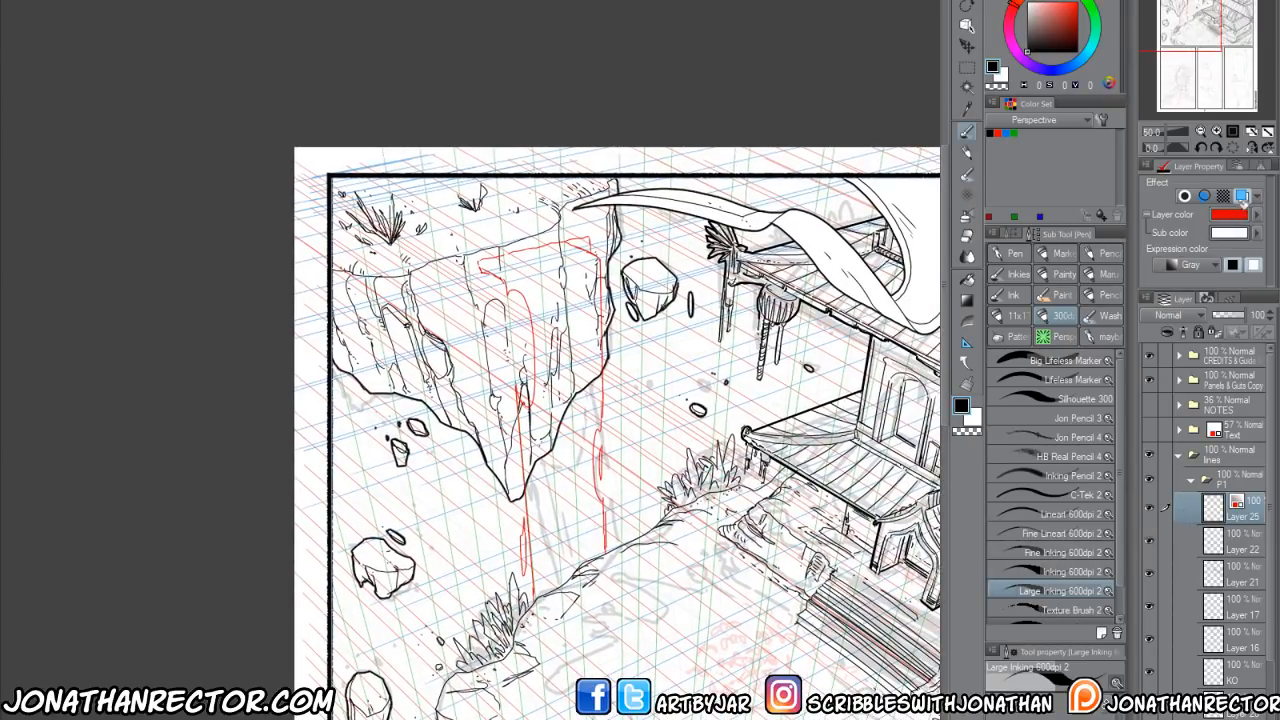
left_click(1243, 197)
left_click(1234, 545)
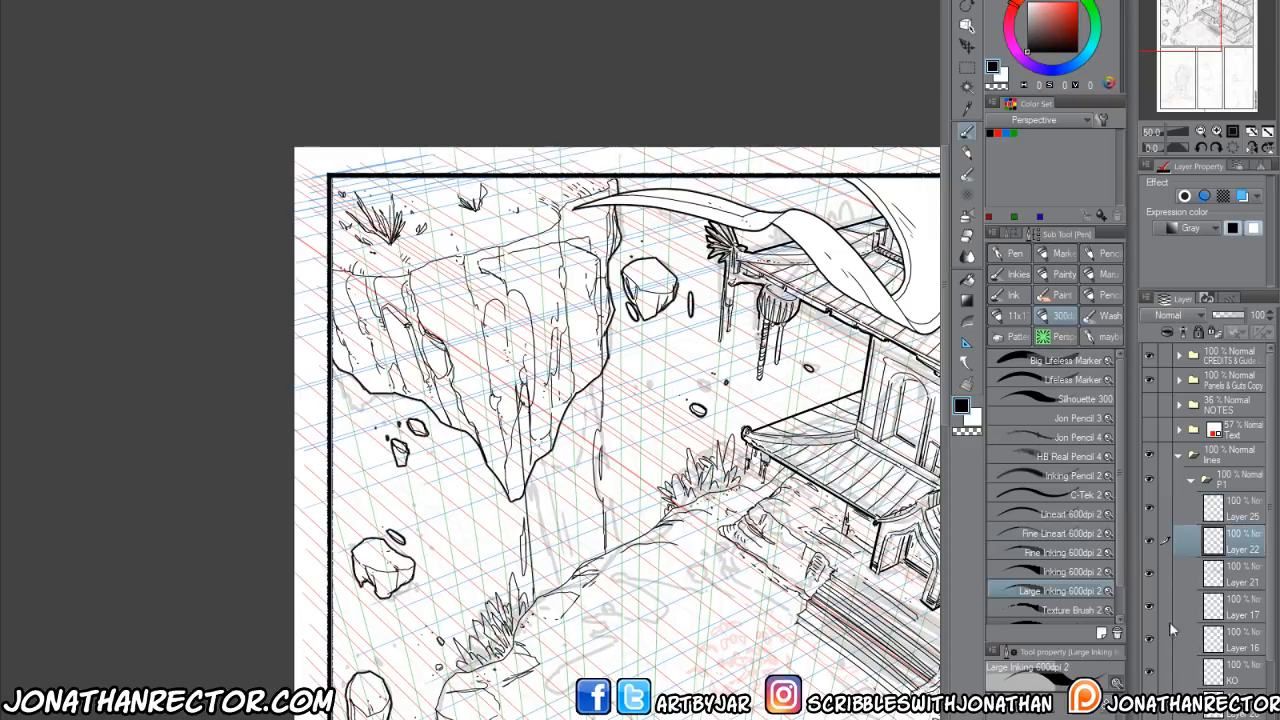
key("ctrl+shift+n")
Try white Lasso fill patches over the floating rock's vertical face on the new layer, and undo both fills.
scroll(563, 528, "up", 1)
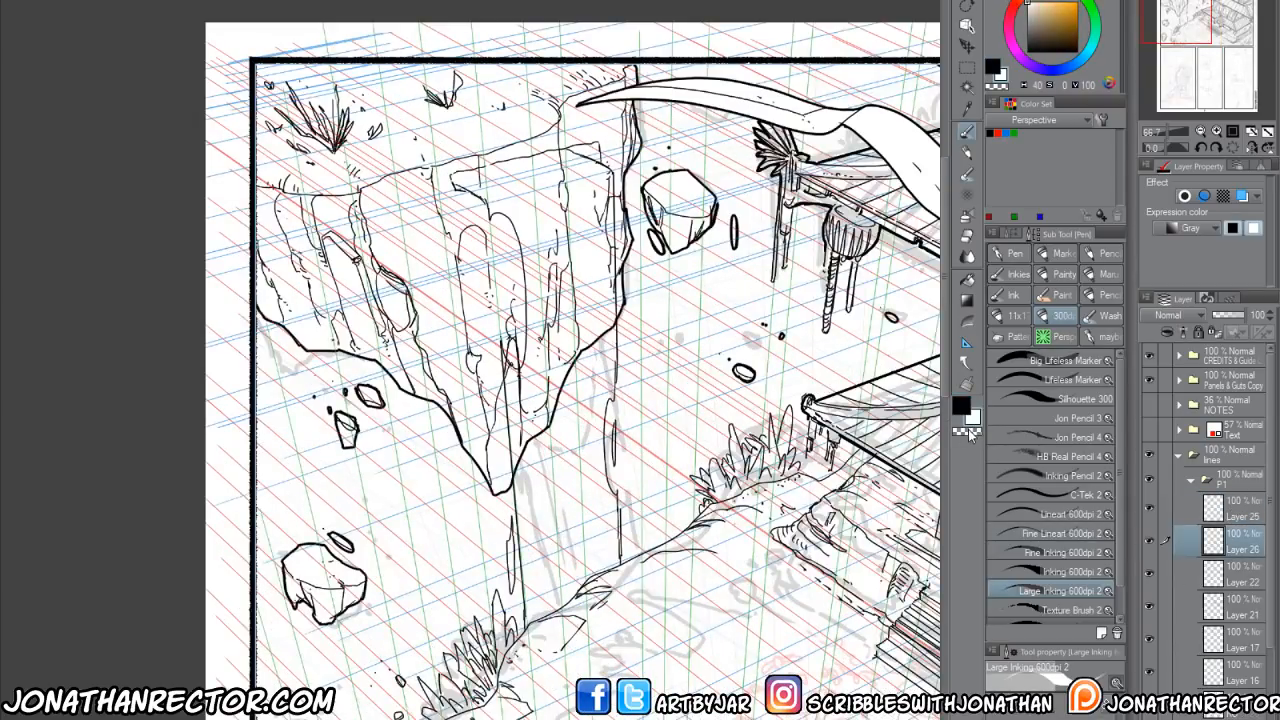
scroll(550, 190, "up", 1)
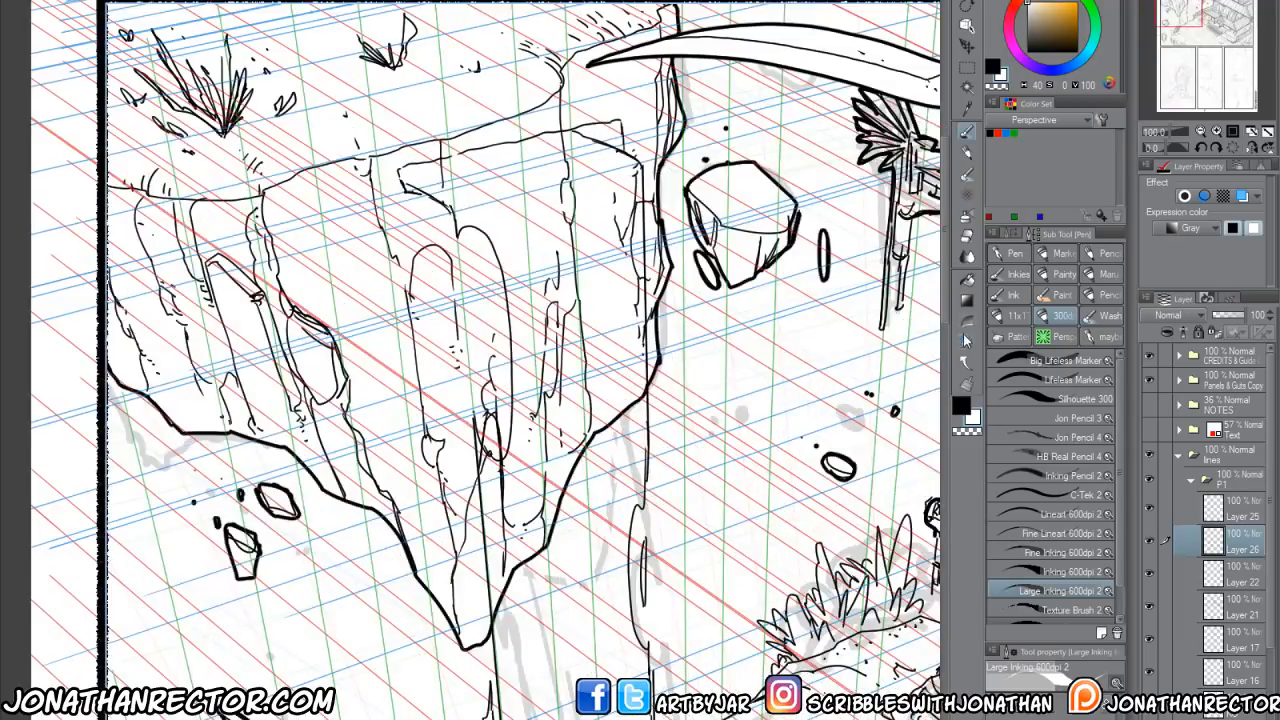
left_click(966, 340)
left_click(1000, 418)
left_click_drag(474, 404, 493, 497)
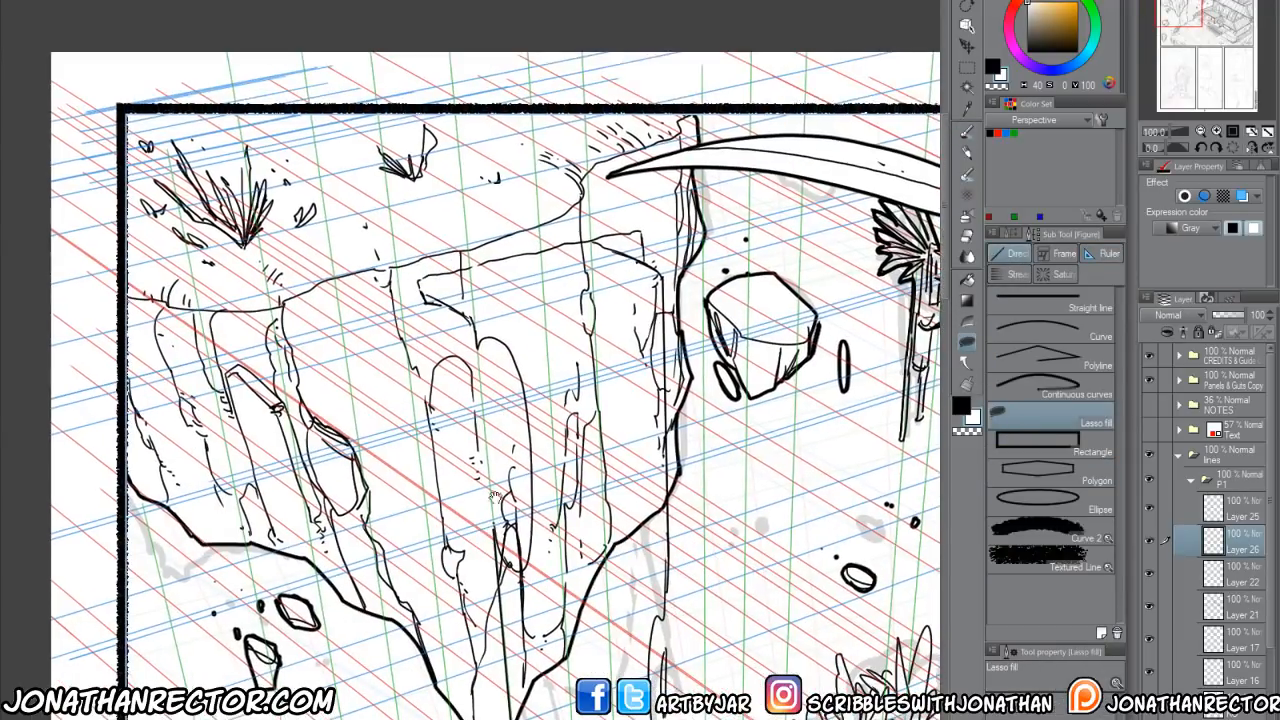
mouse_move(578, 243)
left_mouse_down()
mouse_move(655, 268)
mouse_move(668, 322)
mouse_move(586, 414)
mouse_move(572, 250)
left_mouse_up()
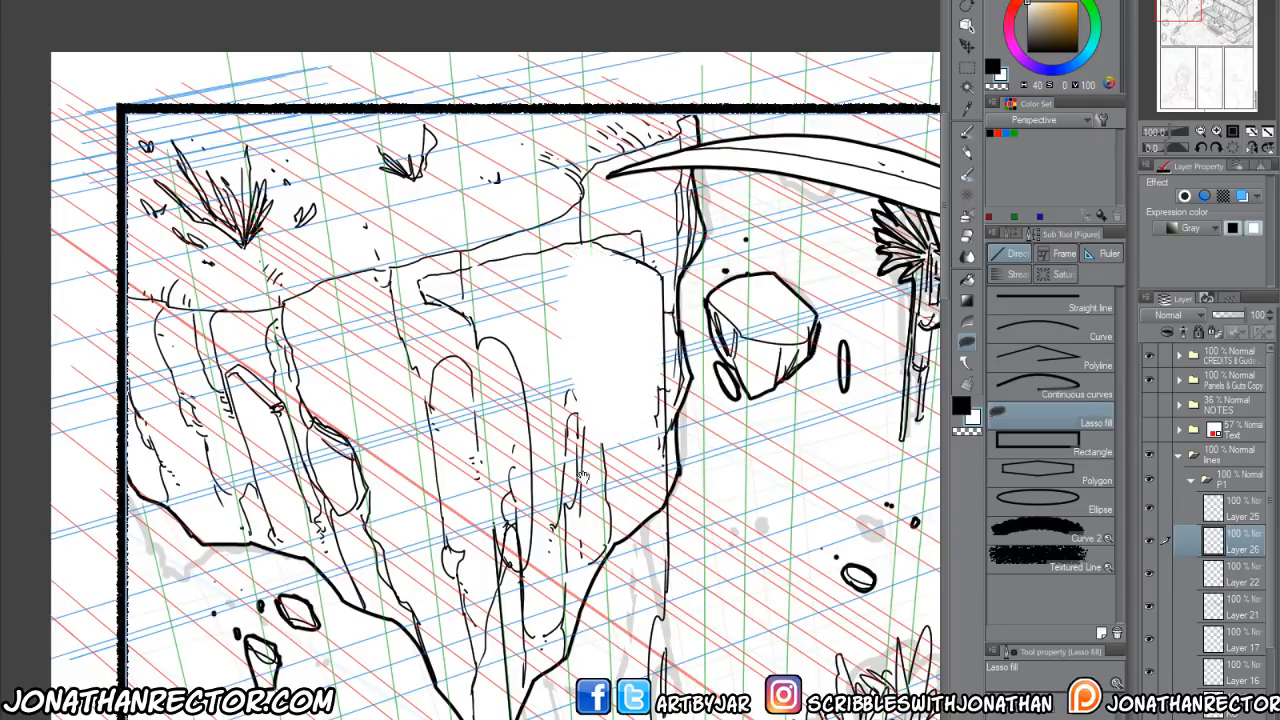
left_click_drag(578, 477, 566, 357)
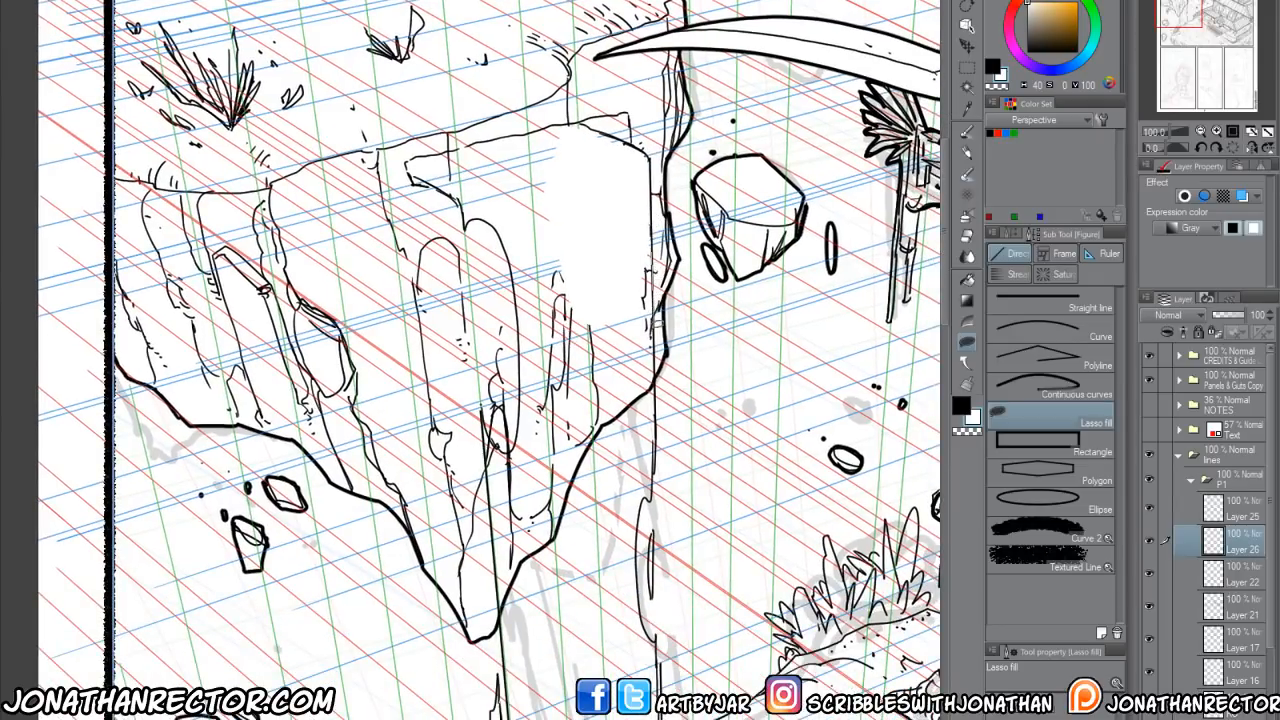
mouse_move(657, 325)
left_mouse_down()
mouse_move(628, 478)
mouse_move(587, 236)
mouse_move(557, 178)
left_mouse_up()
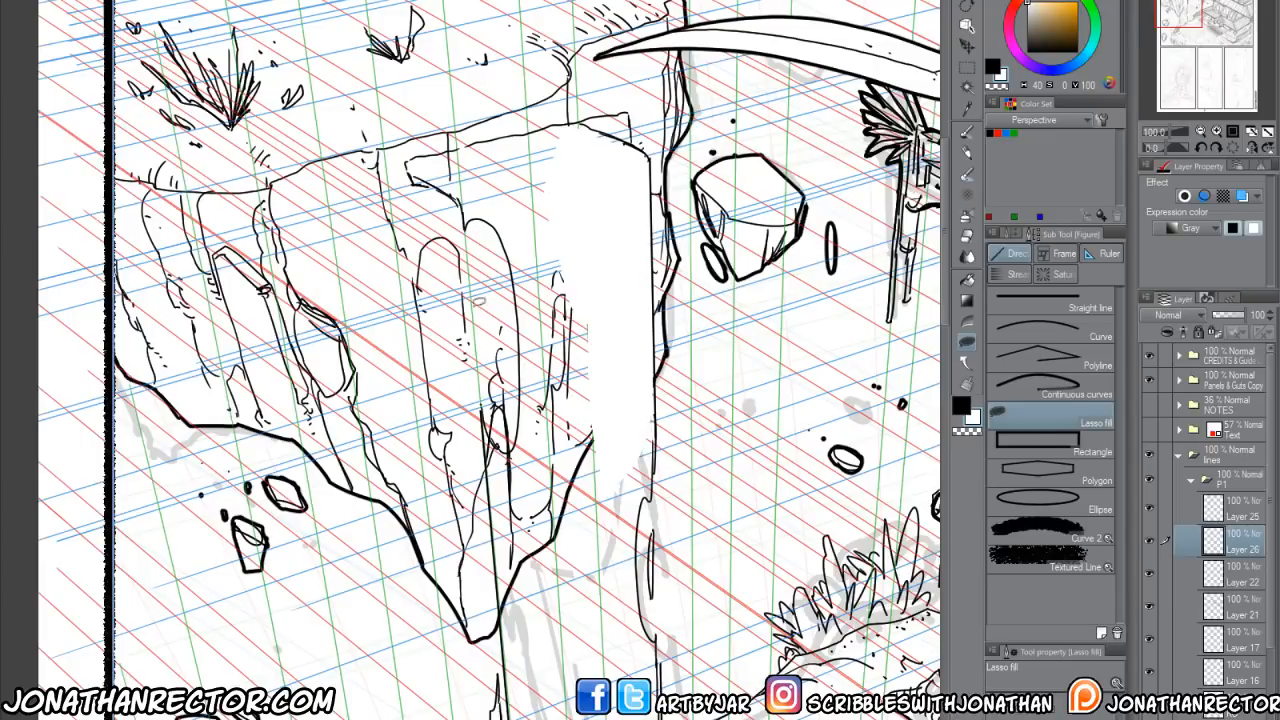
key("ctrl+z")
key("ctrl+z")
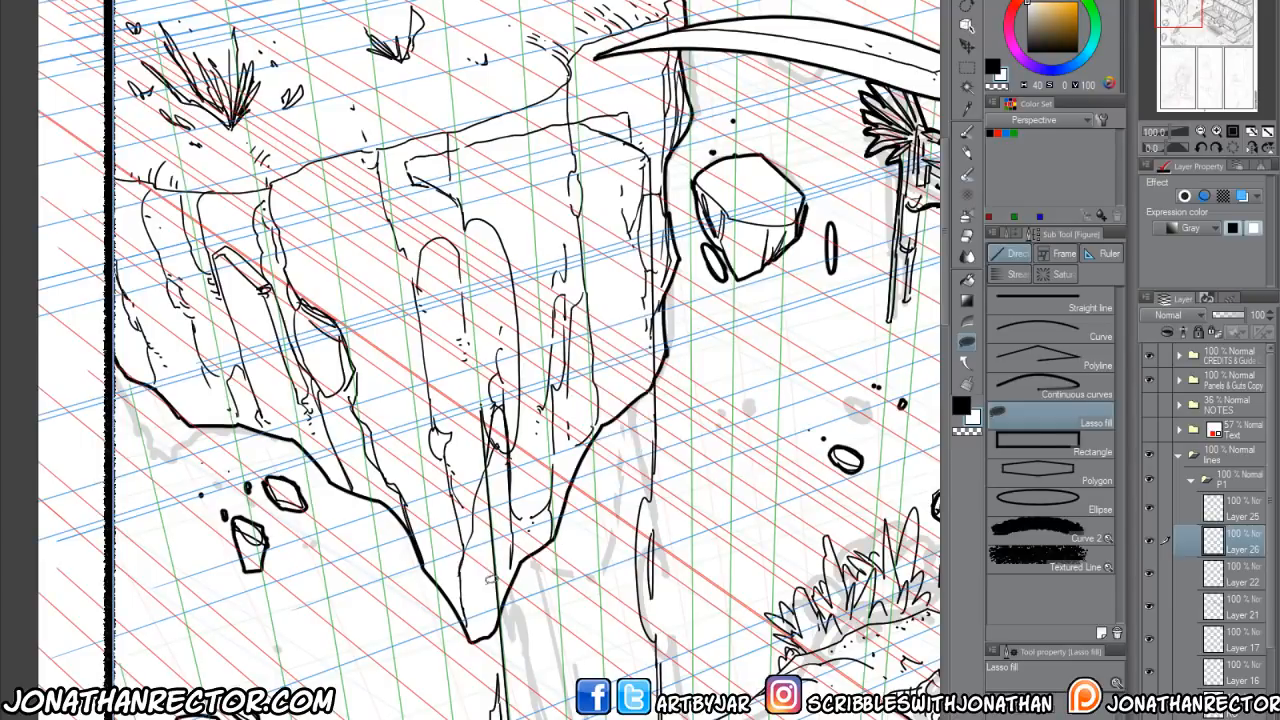
Check Layer 26's contents by hiding and showing it, and make Layer 25 the active layer.
scroll(495, 583, "down", 1)
scroll(558, 352, "down", 1)
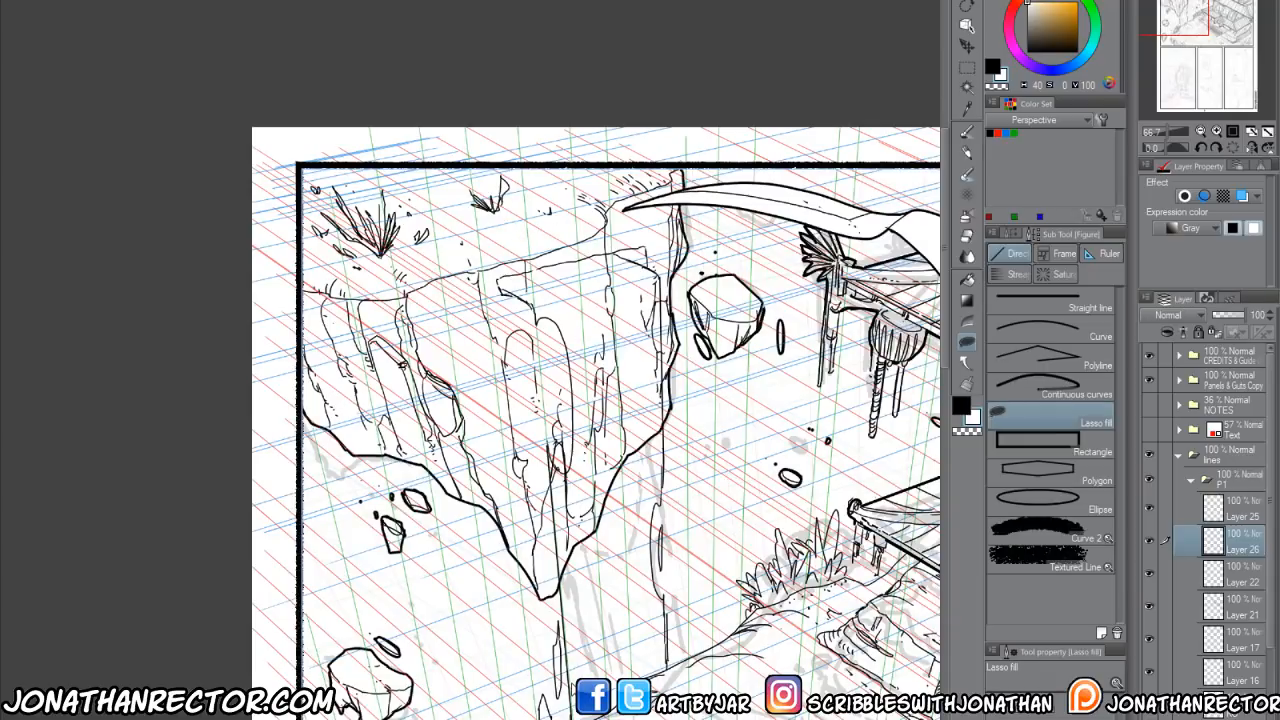
left_click_drag(597, 677, 581, 552)
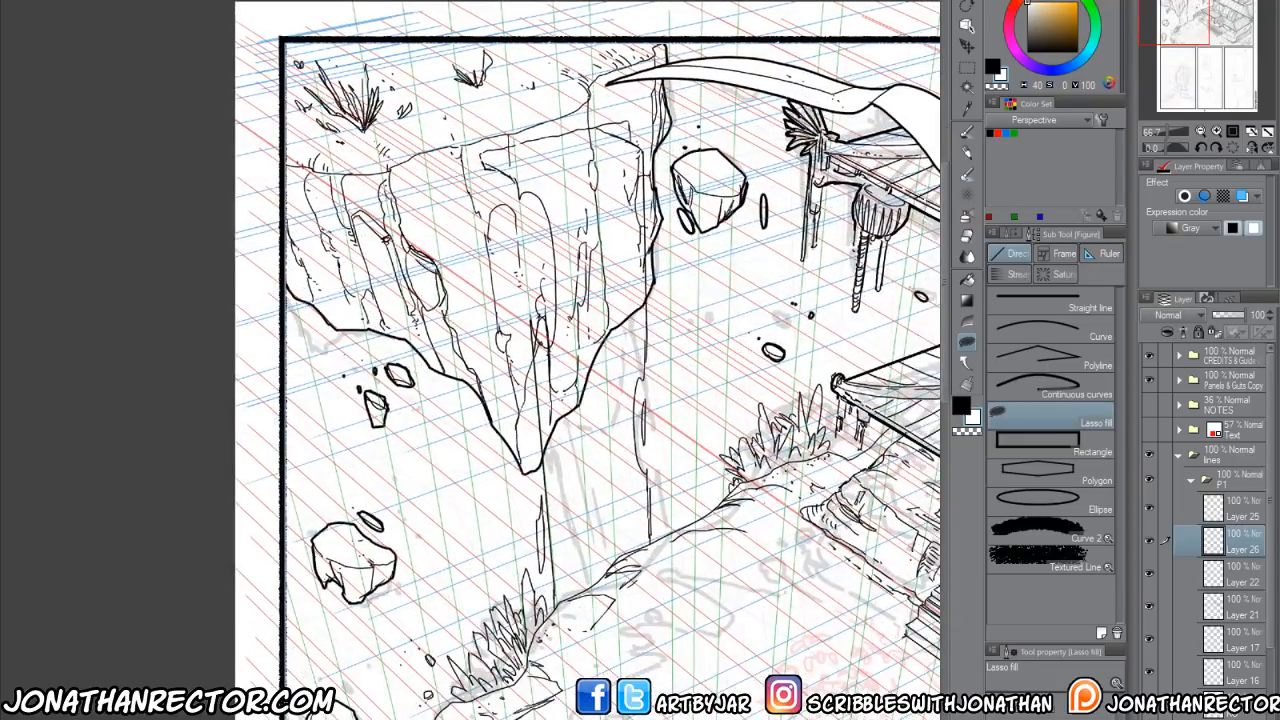
left_click_drag(559, 674, 413, 705)
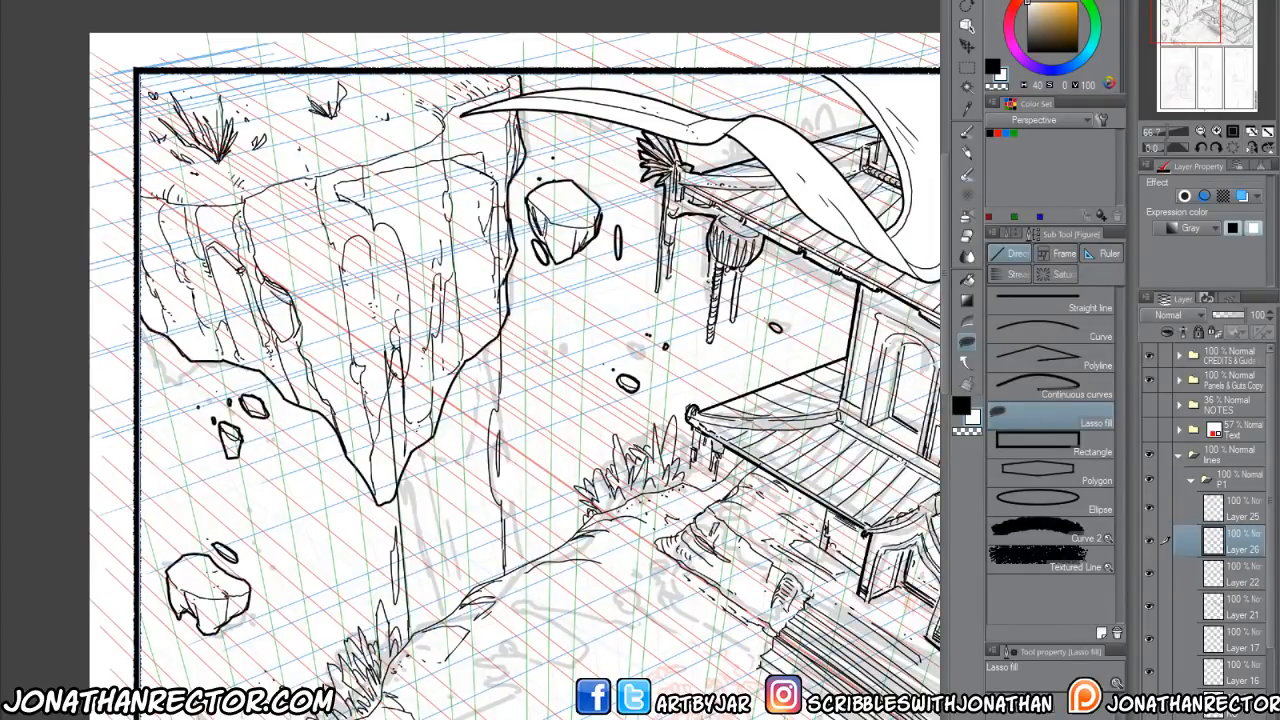
left_click_drag(396, 428, 585, 671)
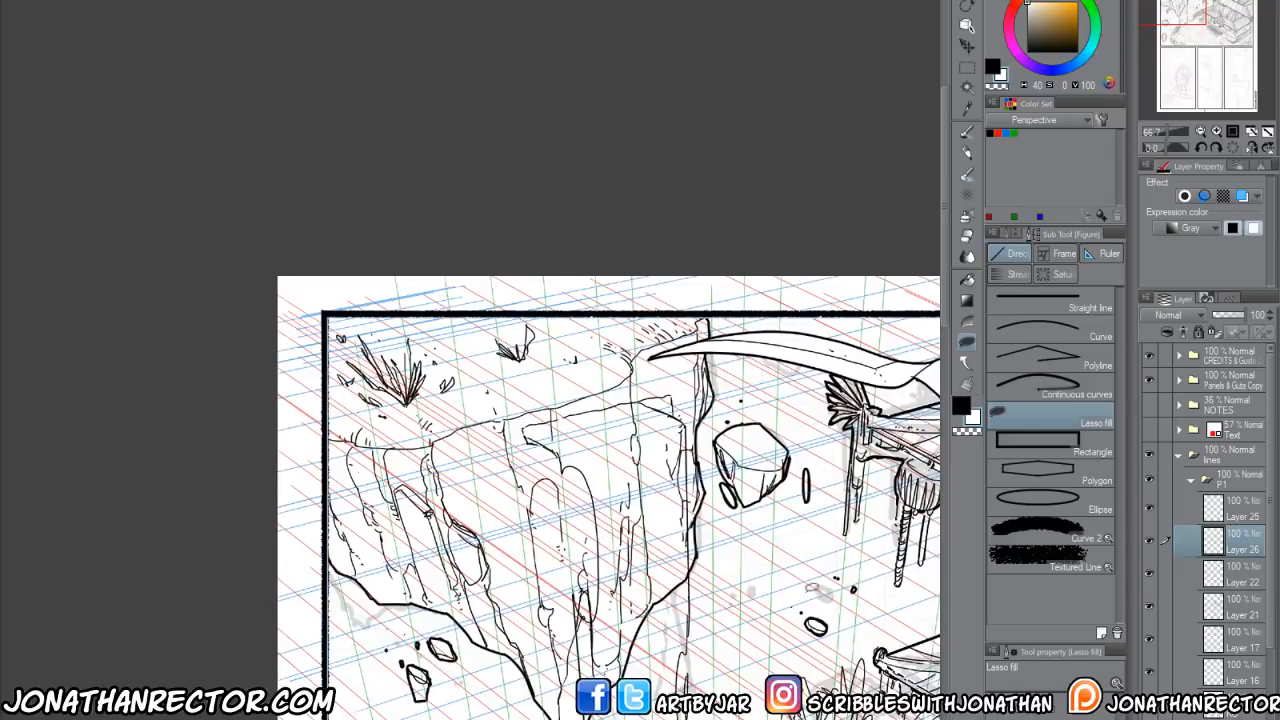
left_click(1152, 540)
left_click(1152, 540)
left_click(1231, 517)
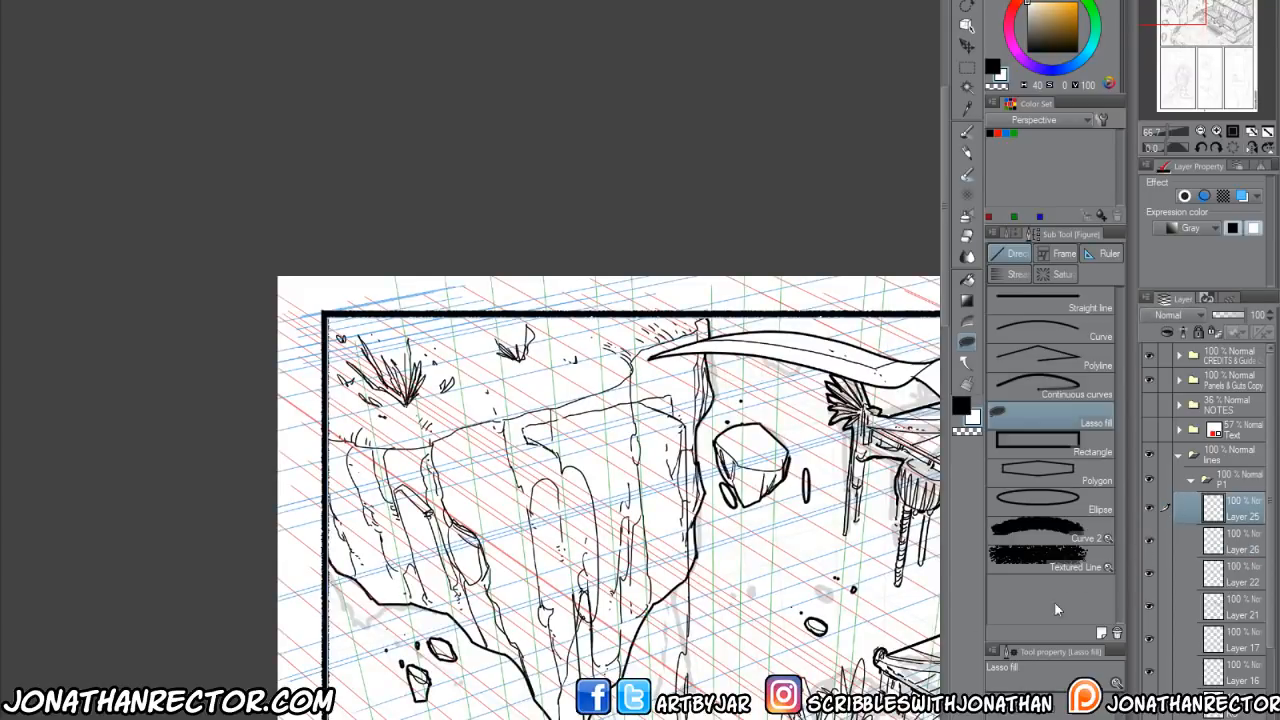
Identify Layer 23 by hiding and showing it, select it, and erase a short bit of the rock face with the Hard eraser.
key("e")
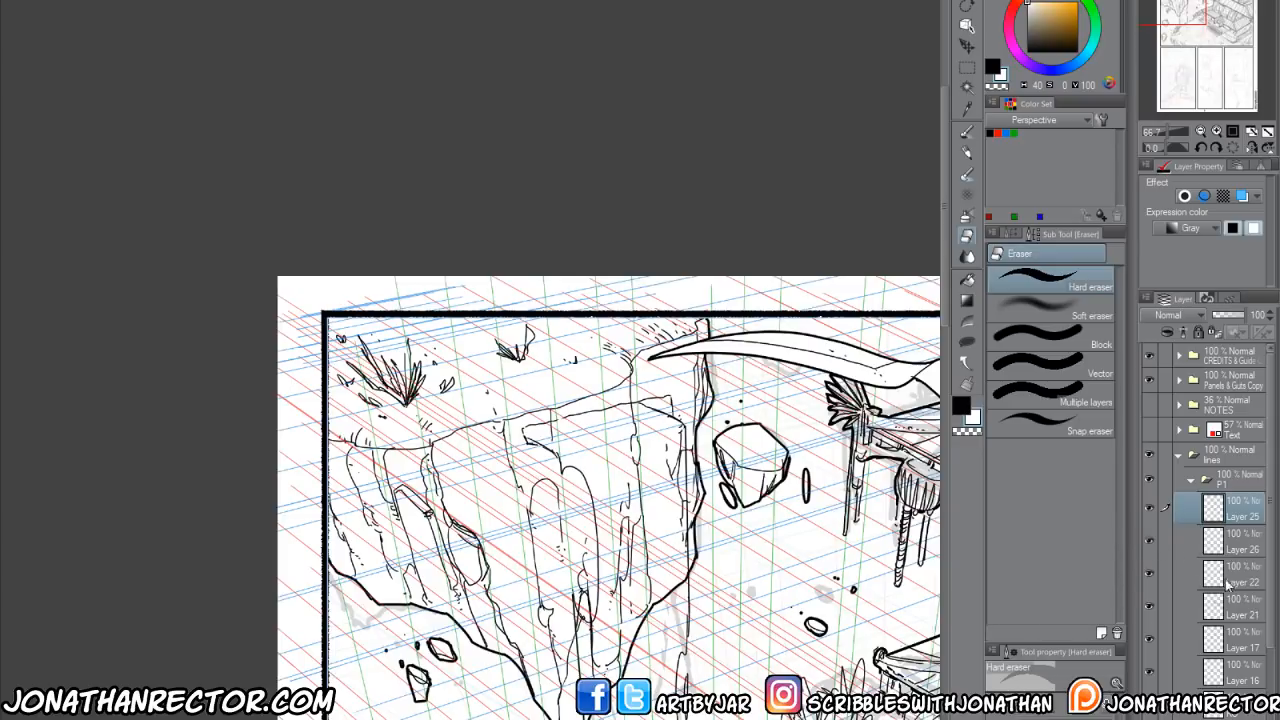
scroll(1228, 585, "down", 5)
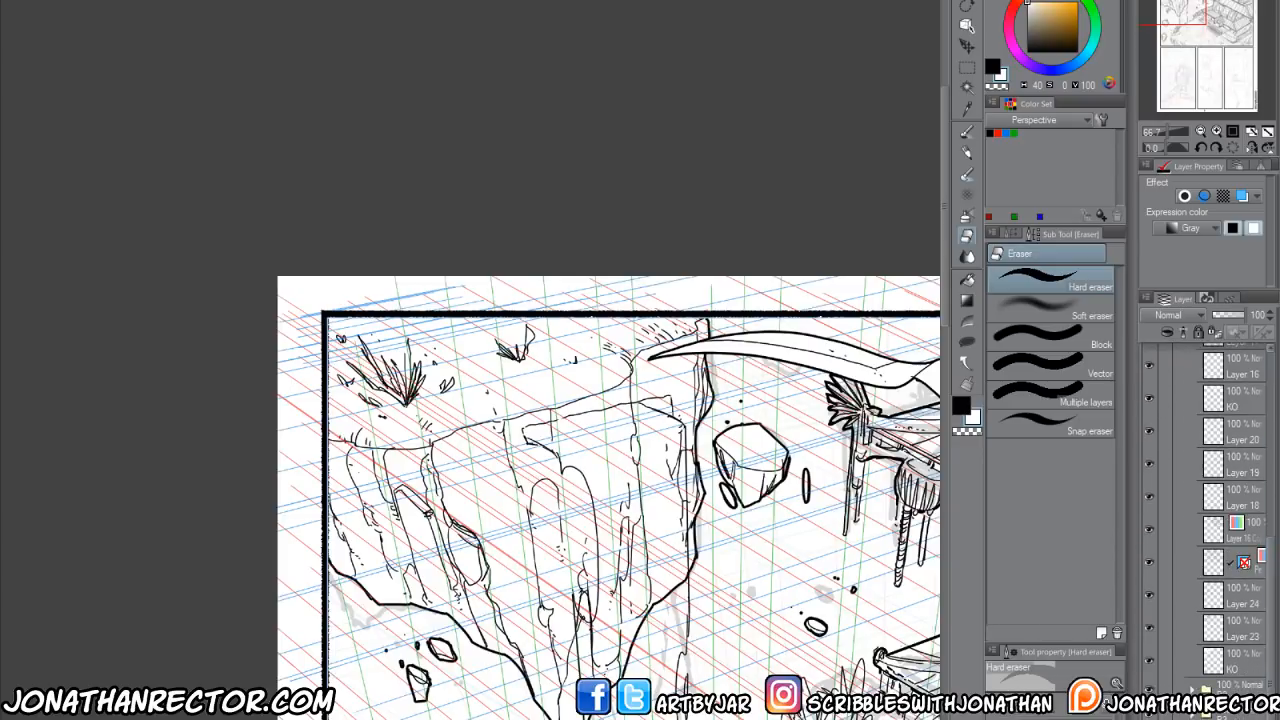
left_click(1150, 630)
left_click(1150, 630)
left_click(1165, 628)
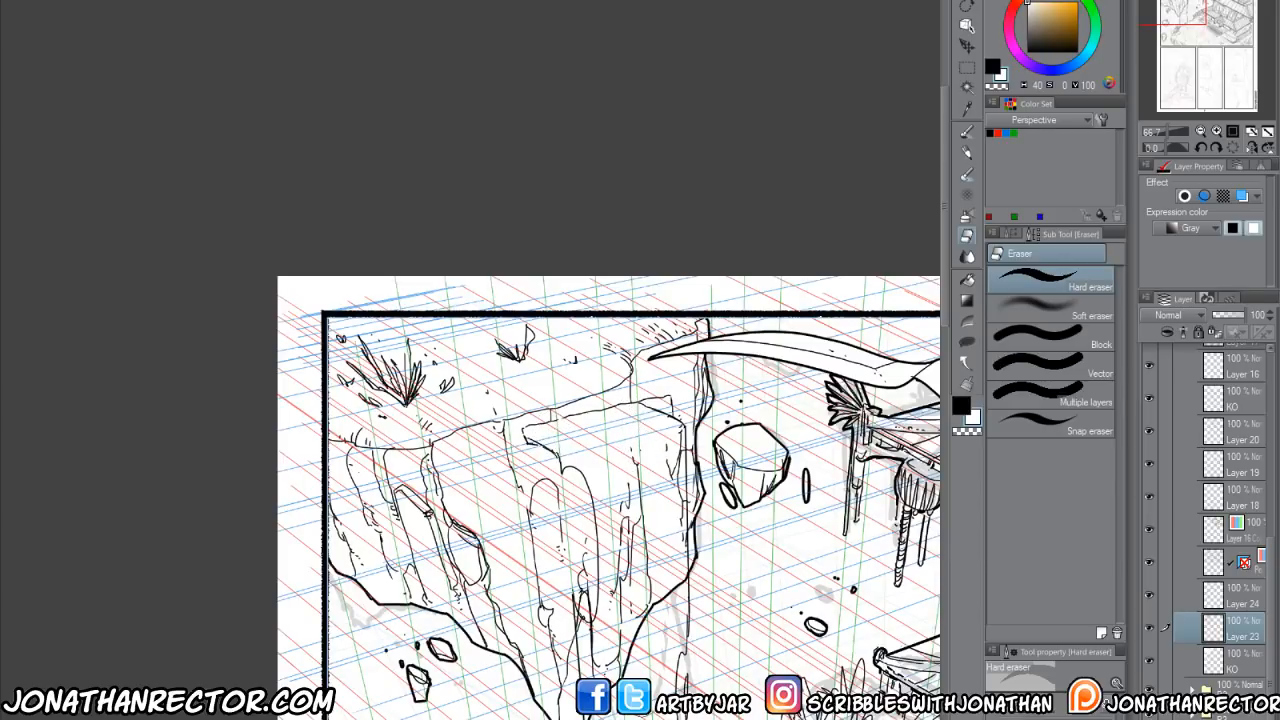
left_click_drag(642, 477, 641, 495)
left_click_drag(552, 665, 371, 394)
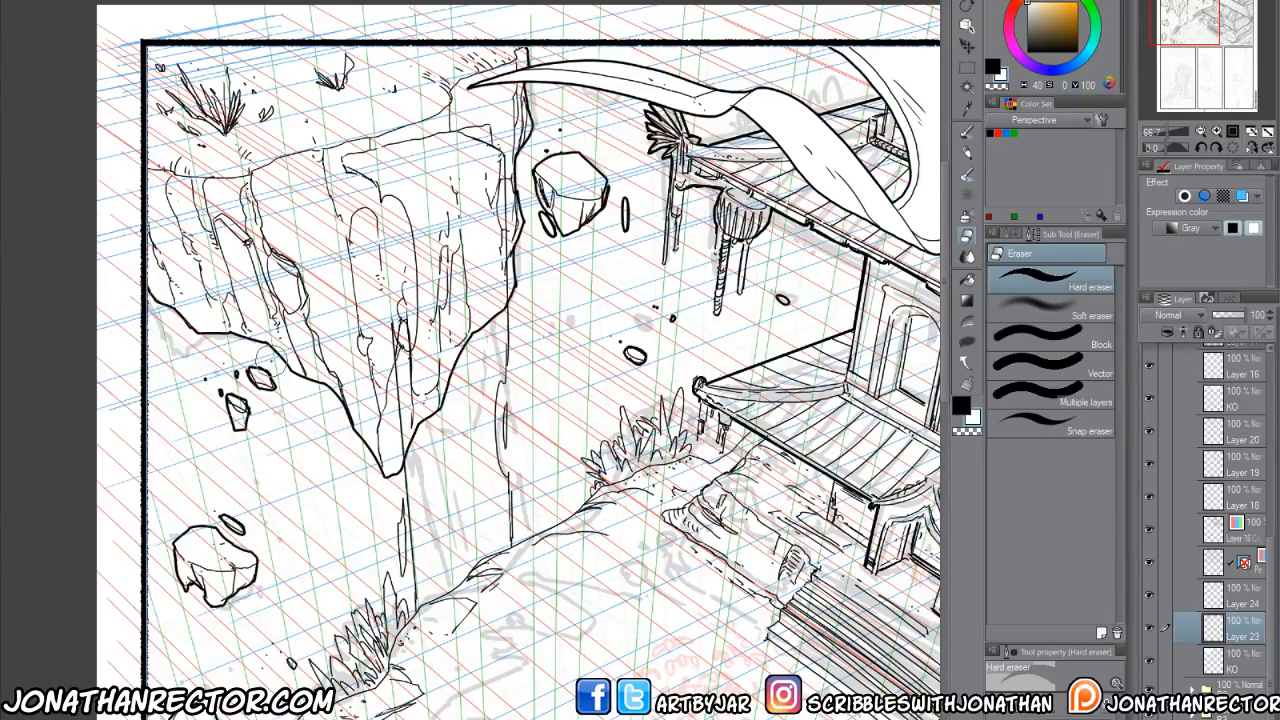
left_click_drag(658, 692, 397, 458)
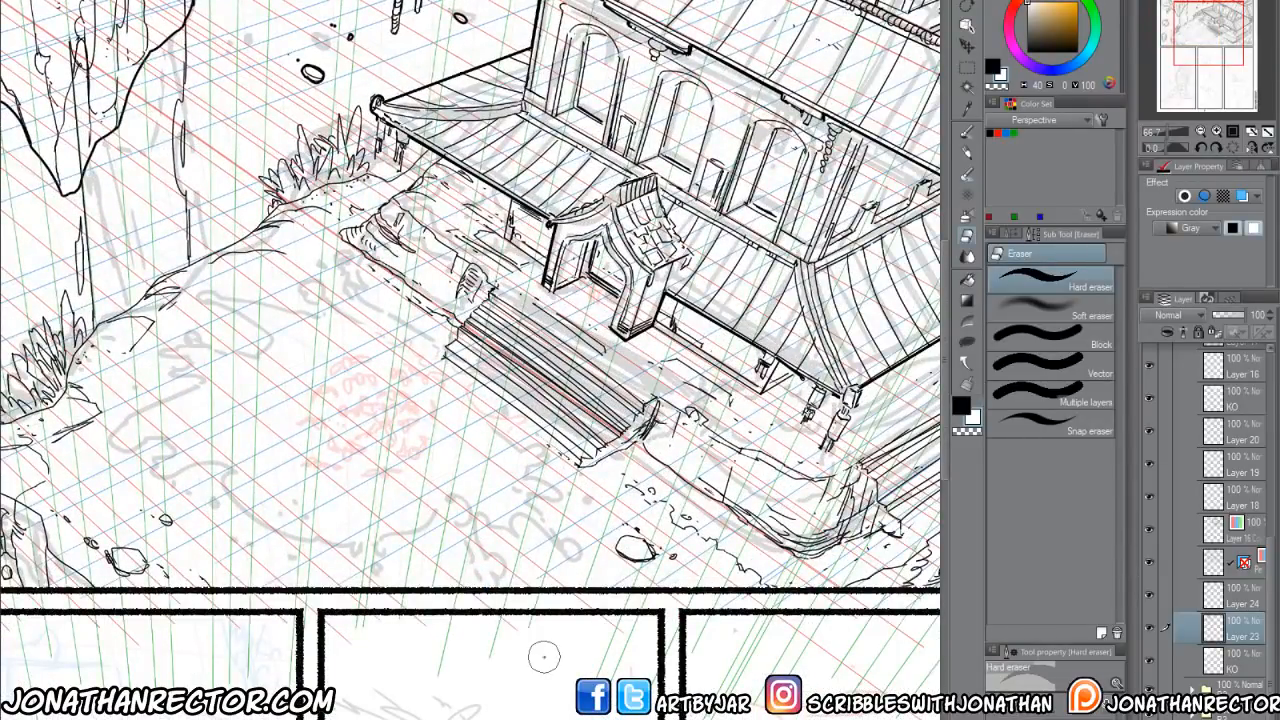
left_click_drag(384, 527, 434, 524)
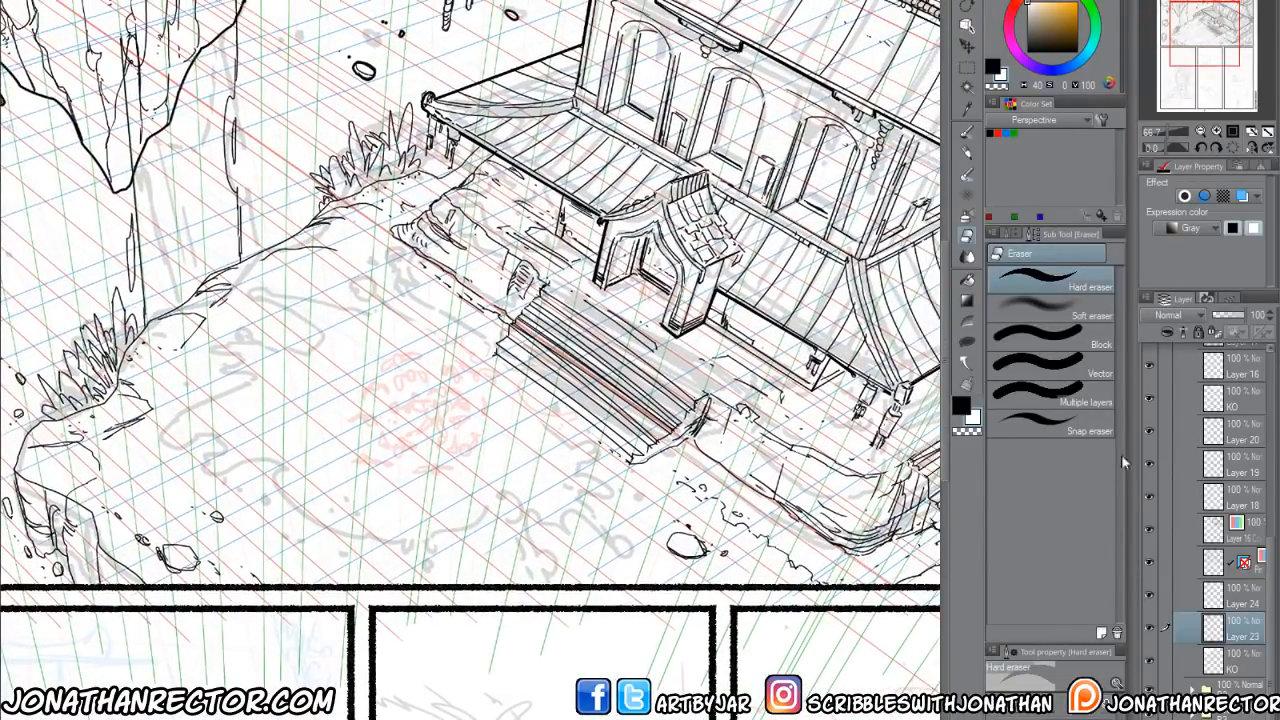
Add a new raster layer above Layer 25 and choose the Lineart 600dpi 2 pen with black as the drawing colour.
scroll(1244, 556, "up", 5)
left_click(1244, 494)
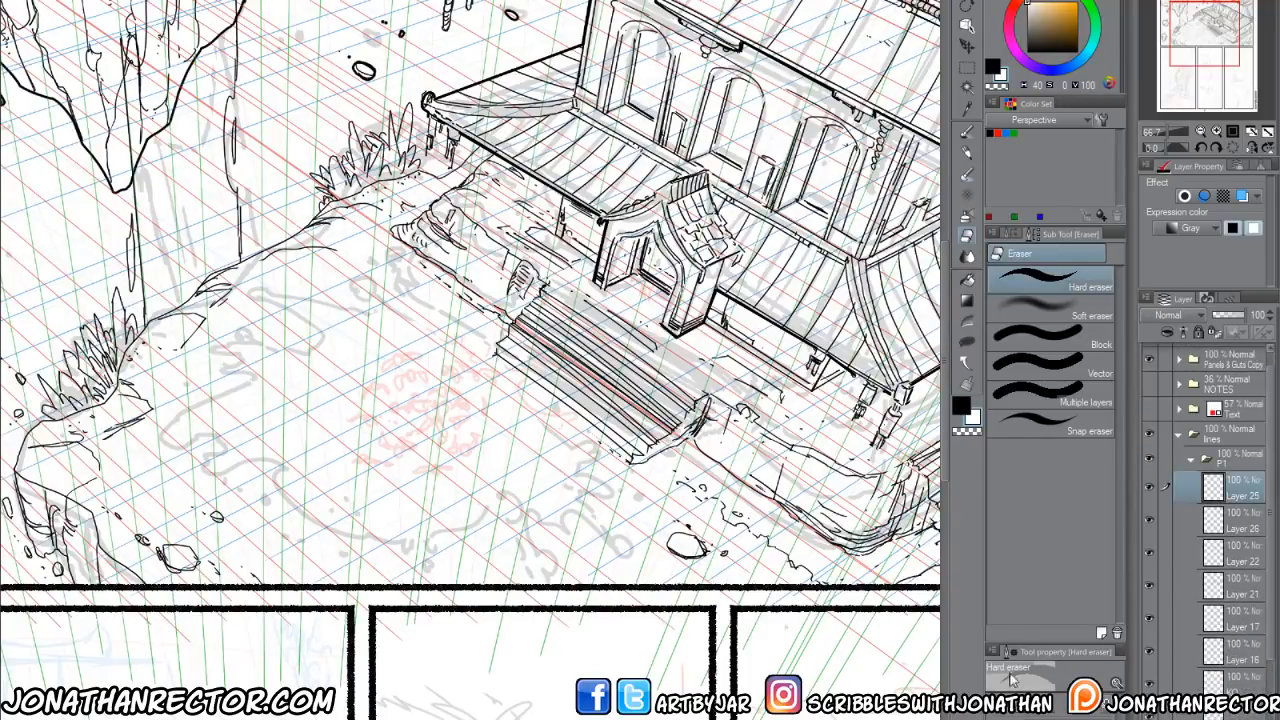
key("ctrl+shift+n")
key("p")
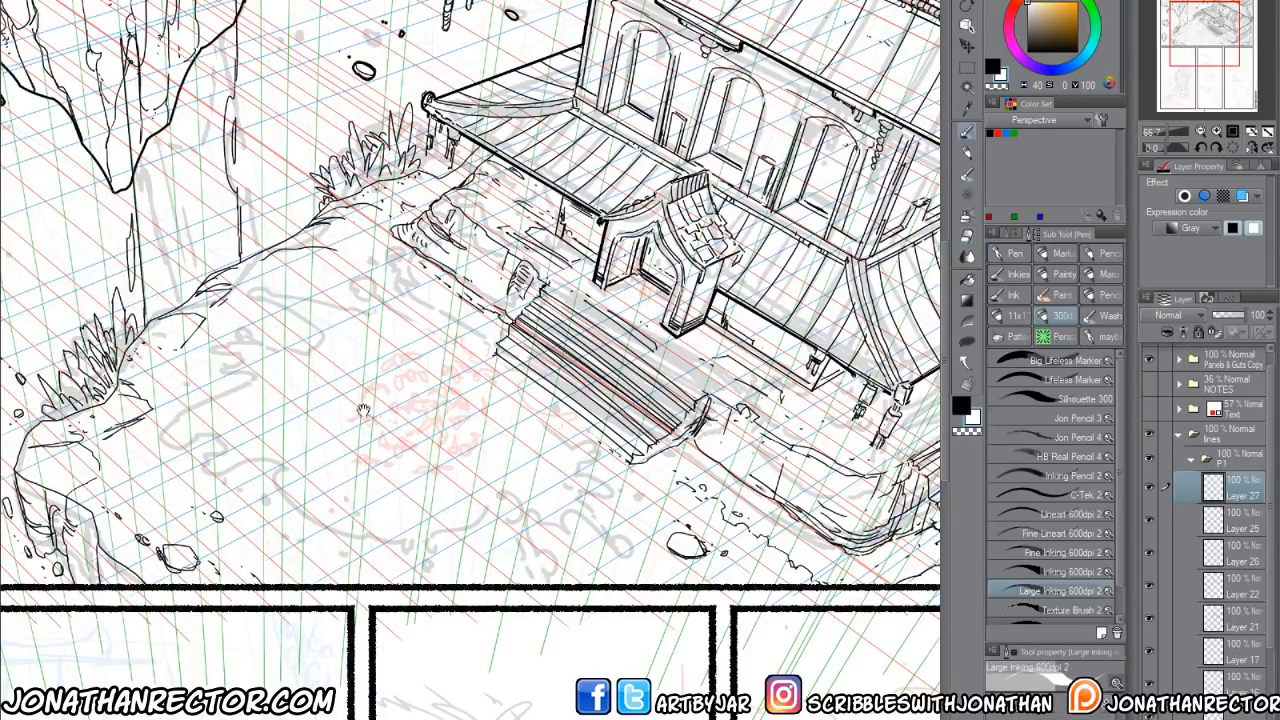
left_click_drag(365, 410, 535, 462)
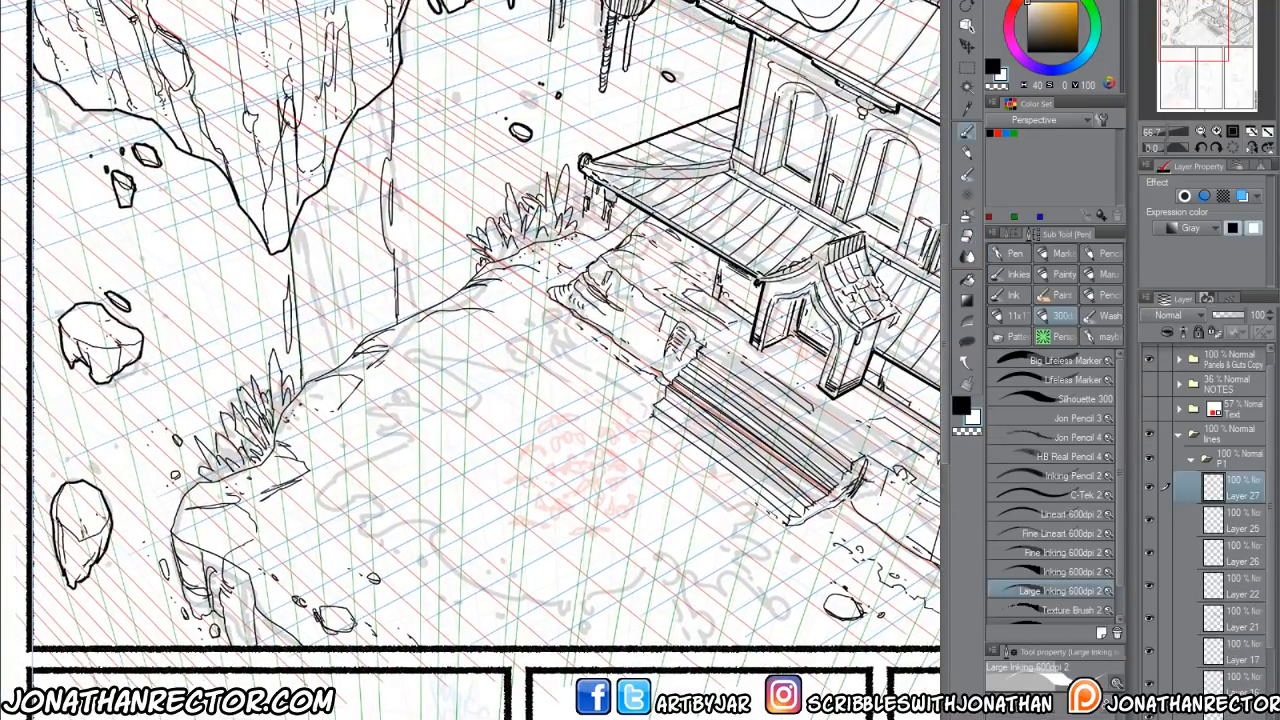
left_click(960, 410)
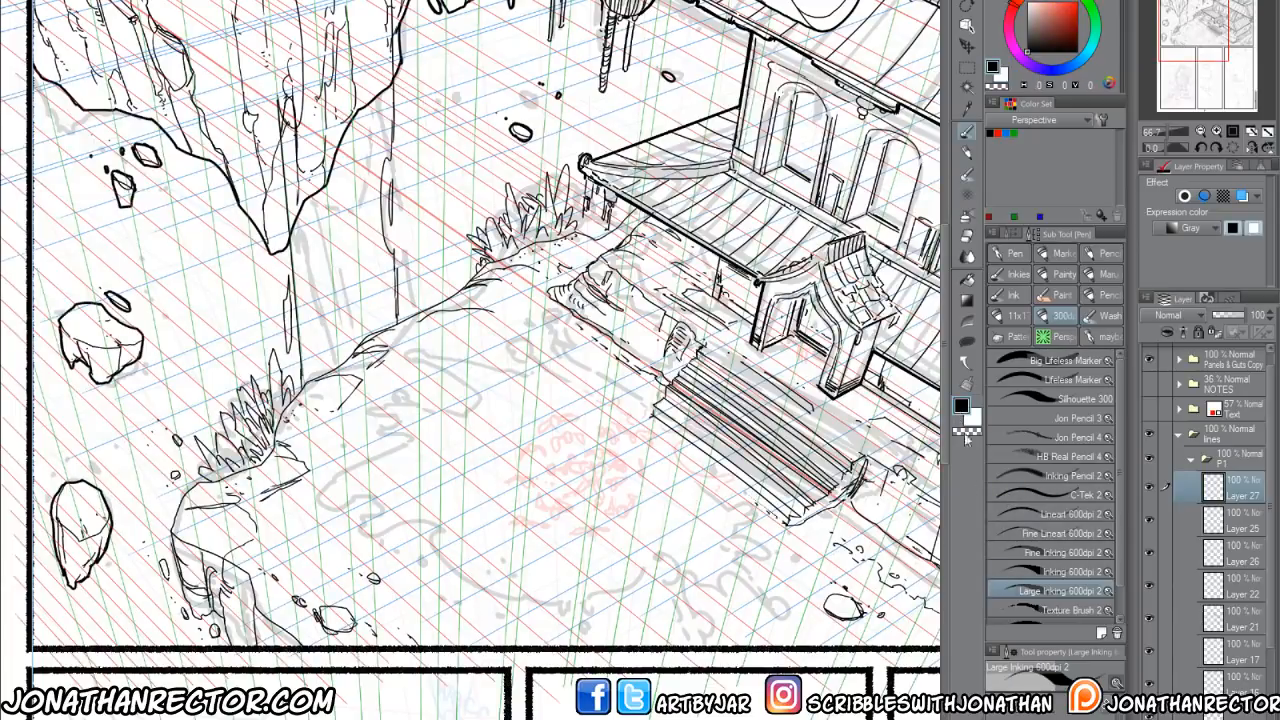
left_click(1004, 514)
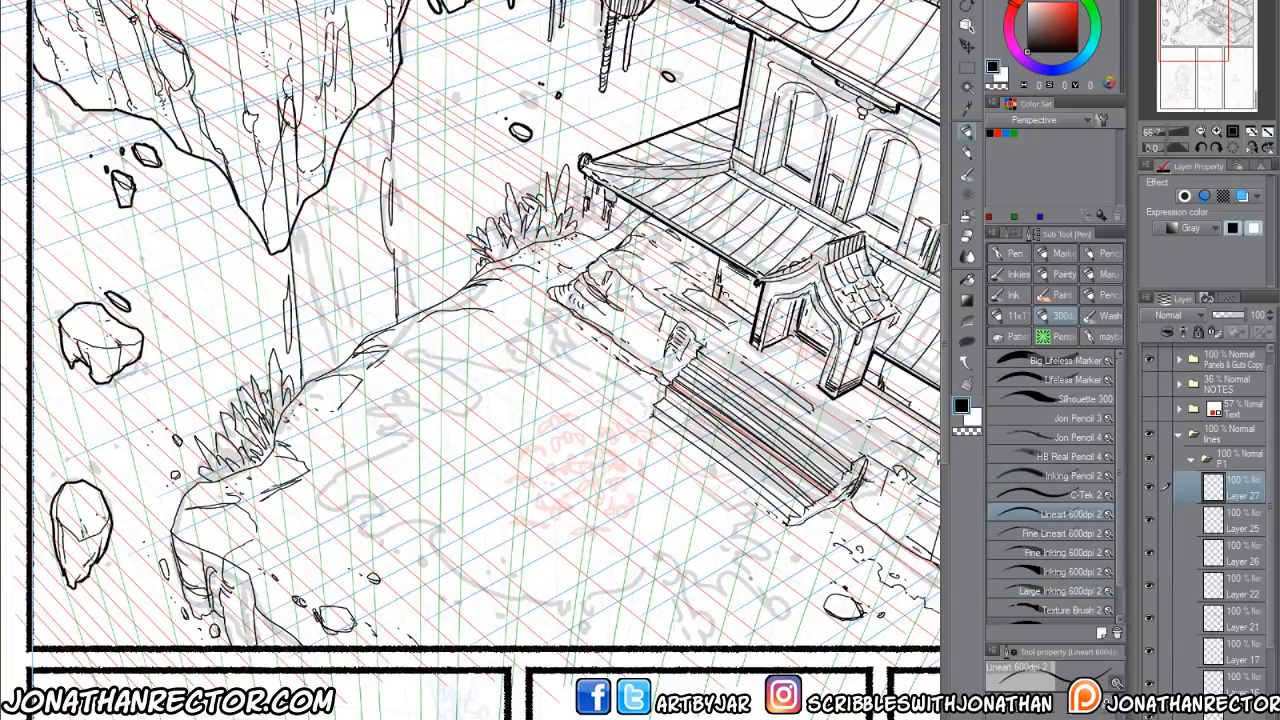
Ink the irregular outline of the large round pit on the rock's top surface, following the sketch from the left rim to the temple stairs.
mouse_move(559, 373)
left_mouse_down()
mouse_move(534, 354)
mouse_move(421, 383)
mouse_move(401, 371)
mouse_move(421, 405)
mouse_move(410, 429)
mouse_move(328, 524)
mouse_move(406, 500)
mouse_move(445, 530)
left_mouse_up()
mouse_move(387, 499)
left_mouse_down()
mouse_move(476, 620)
mouse_move(488, 606)
mouse_move(536, 610)
mouse_move(562, 632)
mouse_move(572, 588)
mouse_move(610, 584)
mouse_move(618, 612)
mouse_move(672, 590)
mouse_move(756, 628)
mouse_move(706, 562)
mouse_move(778, 604)
mouse_move(810, 592)
mouse_move(708, 482)
left_mouse_up()
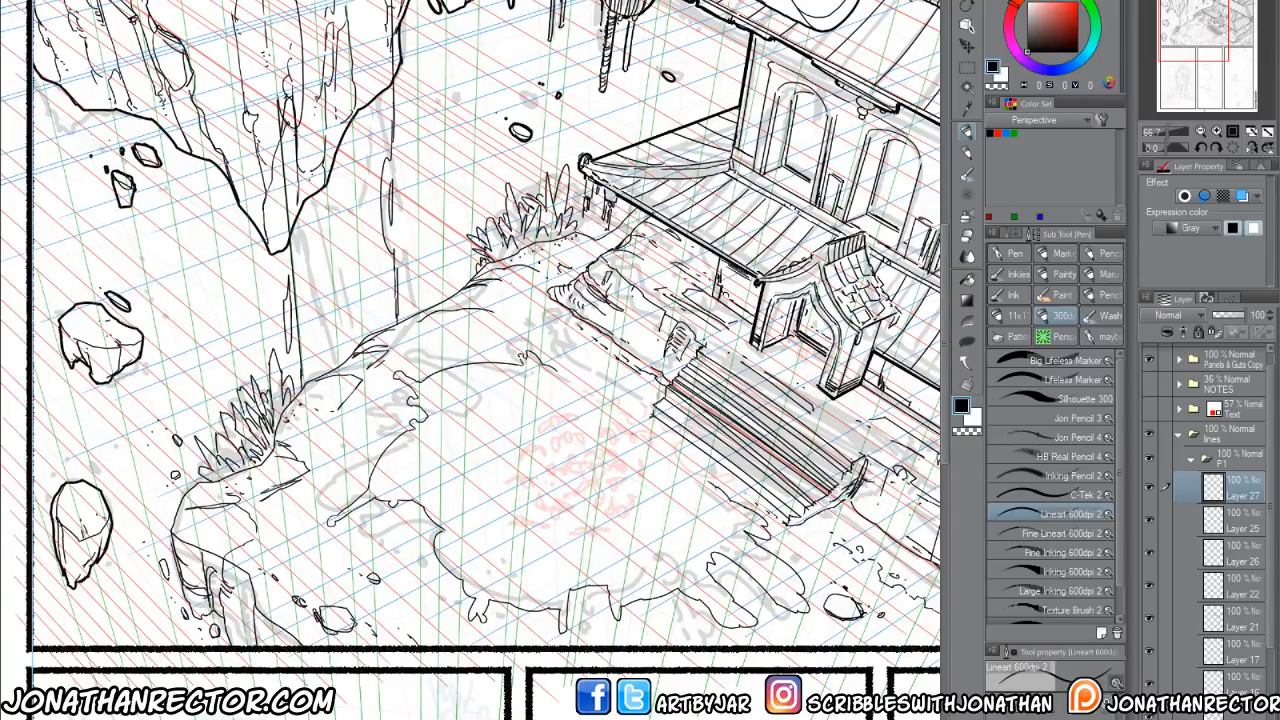
mouse_move(555, 372)
left_mouse_down()
mouse_move(614, 402)
mouse_move(682, 472)
mouse_move(712, 478)
left_mouse_up()
mouse_move(508, 315)
left_mouse_down()
mouse_move(518, 331)
mouse_move(501, 319)
mouse_move(490, 343)
mouse_move(473, 328)
left_mouse_up()
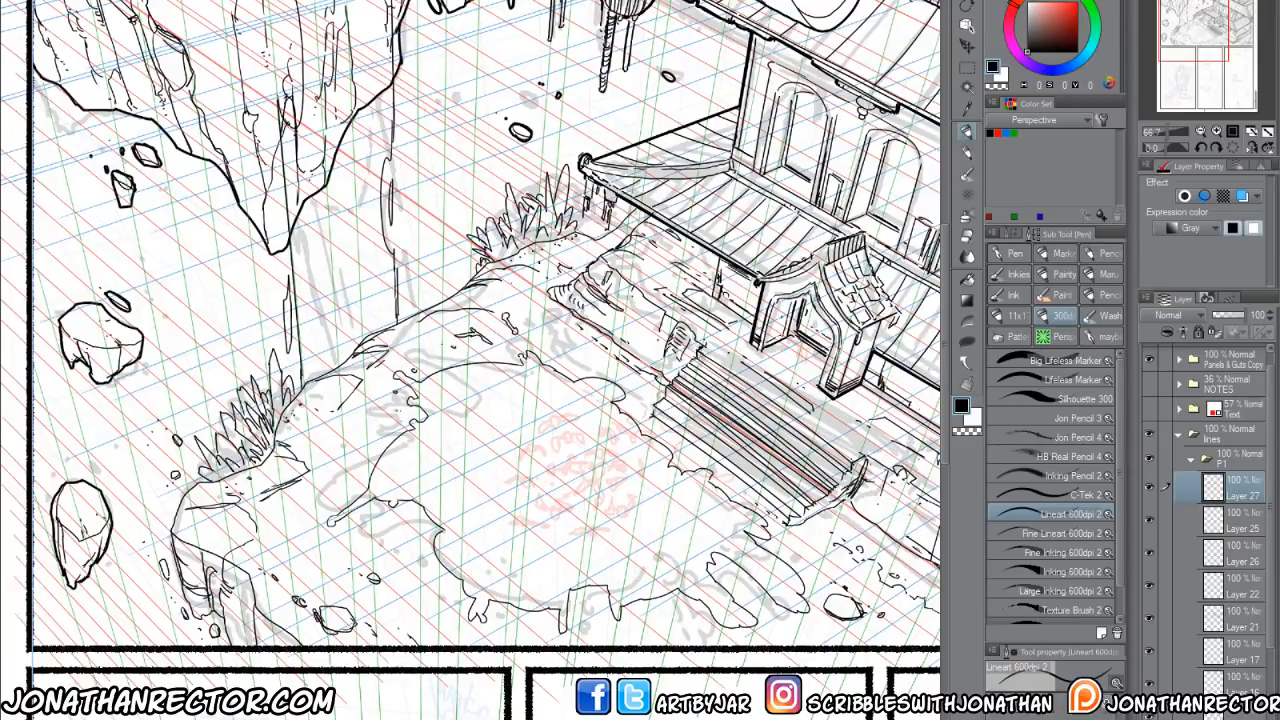
Ink small bones, pebbles and ground marks around the pit's left side and along its lower rim.
mouse_move(389, 409)
left_mouse_down()
mouse_move(404, 418)
mouse_move(362, 418)
mouse_move(389, 410)
left_mouse_up()
left_click_drag(387, 358, 395, 368)
left_click_drag(576, 357, 606, 359)
left_click_drag(349, 471, 357, 465)
mouse_move(376, 544)
left_mouse_down()
mouse_move(328, 470)
mouse_move(399, 520)
left_mouse_up()
left_click_drag(399, 520, 353, 474)
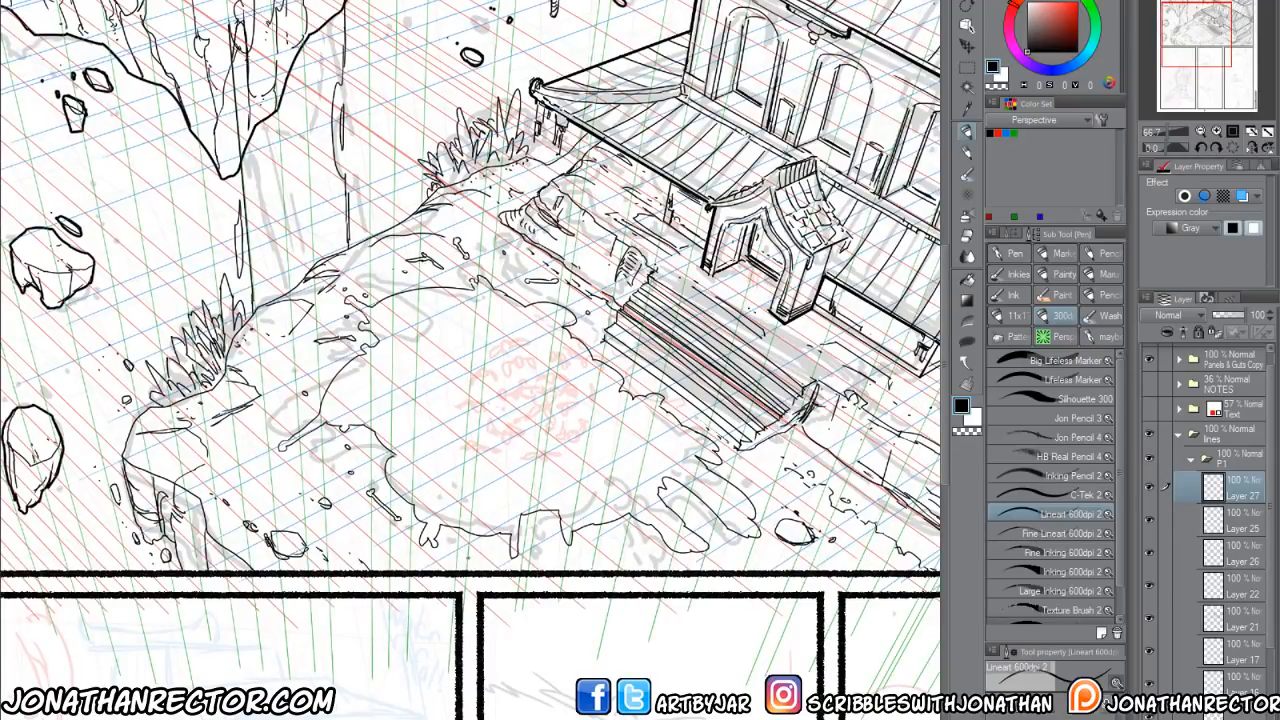
mouse_move(467, 550)
left_mouse_down()
mouse_move(448, 536)
mouse_move(417, 555)
mouse_move(468, 556)
left_mouse_up()
mouse_move(543, 538)
left_mouse_down()
mouse_move(533, 547)
mouse_move(545, 519)
mouse_move(550, 543)
mouse_move(534, 555)
mouse_move(554, 560)
left_mouse_up()
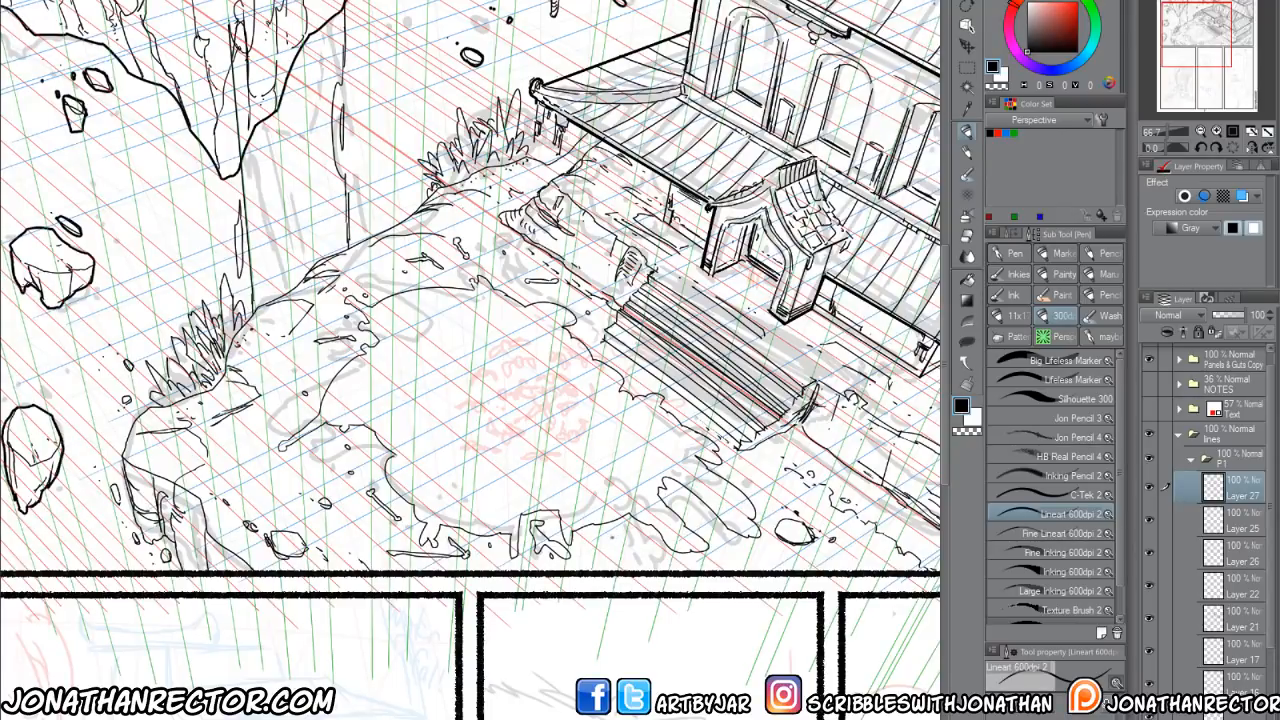
Ink debris and inner detail lines on the curved shapes at the pit's lower right, plus small stones beside the stairs.
mouse_move(612, 532)
left_mouse_down()
mouse_move(647, 555)
mouse_move(607, 541)
left_mouse_up()
left_click_drag(676, 494, 686, 504)
mouse_move(746, 470)
left_mouse_down()
mouse_move(778, 478)
mouse_move(750, 475)
mouse_move(771, 505)
left_mouse_up()
left_click_drag(749, 549, 755, 555)
mouse_move(642, 381)
left_mouse_down()
mouse_move(651, 389)
mouse_move(625, 369)
left_mouse_up()
mouse_move(585, 325)
left_mouse_down()
mouse_move(595, 335)
mouse_move(599, 323)
left_mouse_up()
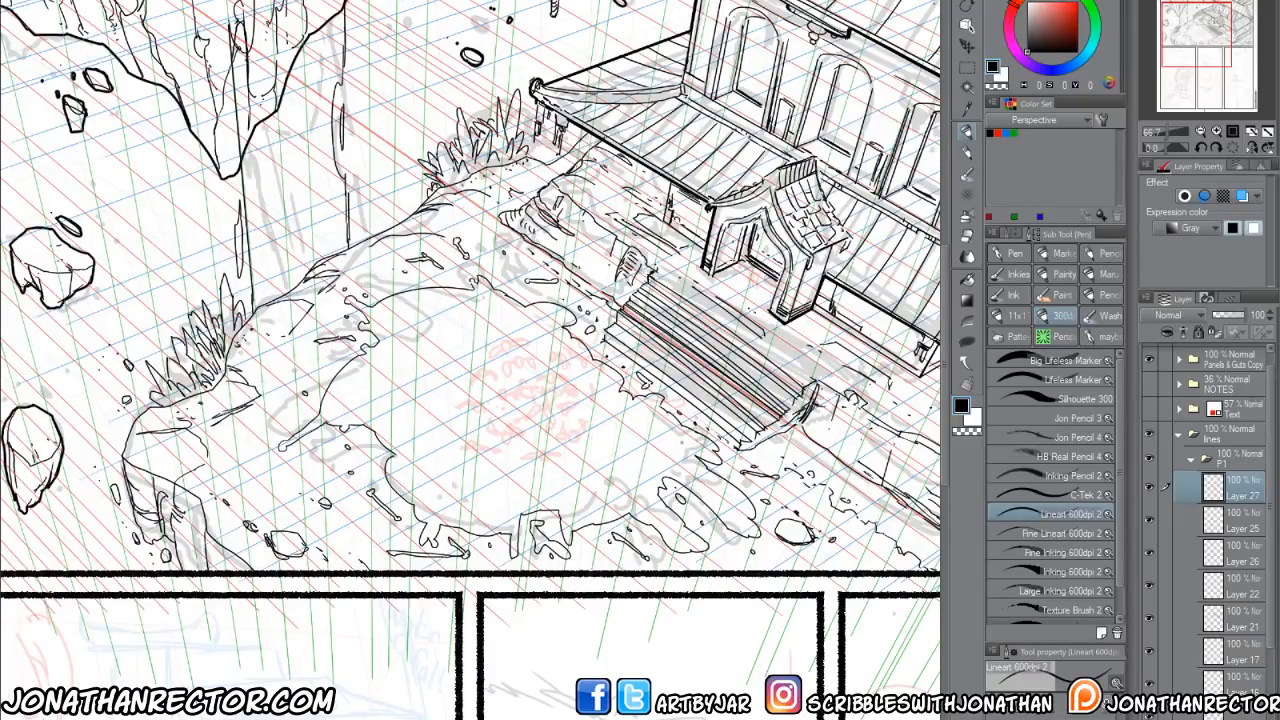
mouse_move(703, 452)
left_mouse_down()
mouse_move(681, 433)
mouse_move(746, 508)
mouse_move(690, 480)
mouse_move(722, 467)
left_mouse_up()
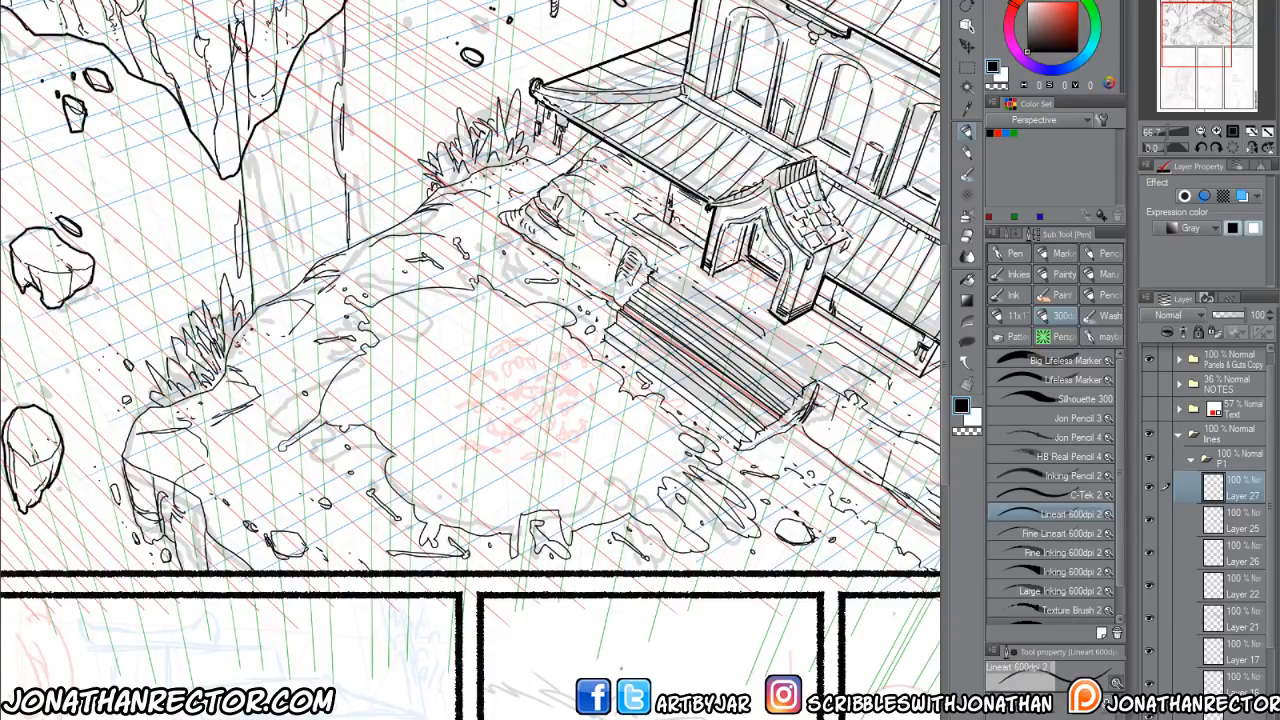
Add inner edge lines along the pit's lower rim and ink more stones along its lower-left and upper edges.
mouse_move(652, 502)
left_mouse_down()
mouse_move(684, 536)
mouse_move(566, 526)
mouse_move(594, 510)
left_mouse_up()
left_click_drag(592, 512, 615, 508)
mouse_move(503, 516)
left_mouse_down()
mouse_move(509, 527)
mouse_move(464, 523)
left_mouse_up()
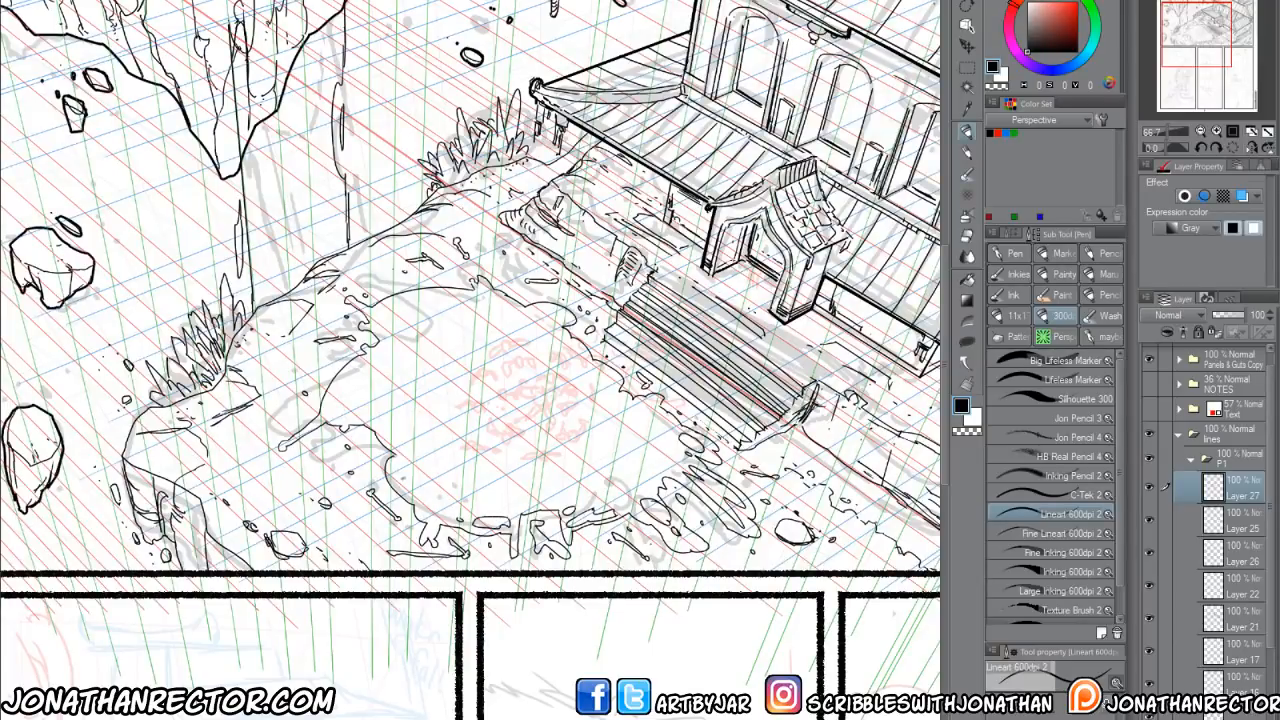
left_click_drag(395, 463, 431, 514)
left_click_drag(480, 380, 470, 456)
left_click_drag(531, 381, 578, 442)
mouse_move(493, 375)
left_mouse_down()
mouse_move(519, 387)
mouse_move(503, 379)
left_mouse_up()
mouse_move(465, 363)
left_mouse_down()
mouse_move(499, 375)
mouse_move(476, 378)
left_mouse_up()
left_click_drag(471, 375, 517, 387)
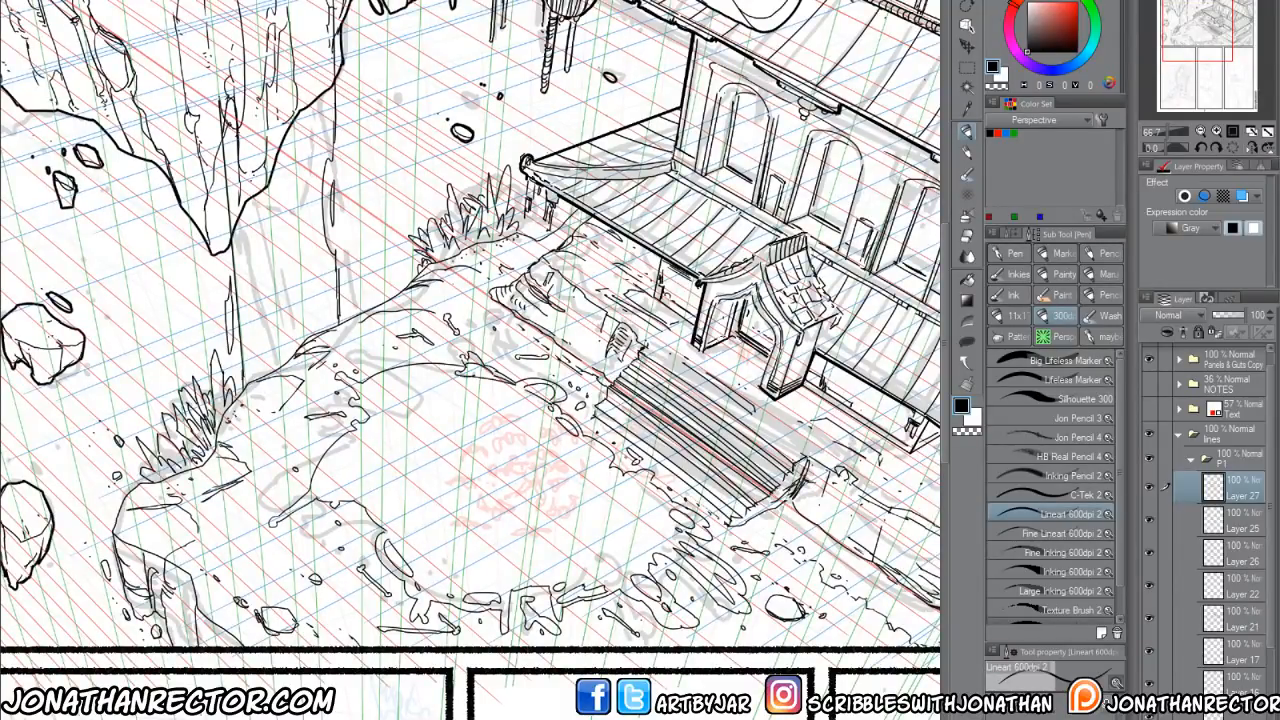
Ink the pointed stone on the pit's left rim and scatter small pebbles and dots around the pit.
mouse_move(448, 365)
left_mouse_down()
mouse_move(455, 375)
mouse_move(413, 383)
left_mouse_up()
left_click_drag(284, 528, 455, 497)
mouse_move(532, 407)
left_mouse_down()
mouse_move(500, 448)
mouse_move(512, 451)
mouse_move(528, 409)
mouse_move(512, 462)
mouse_move(490, 466)
left_mouse_up()
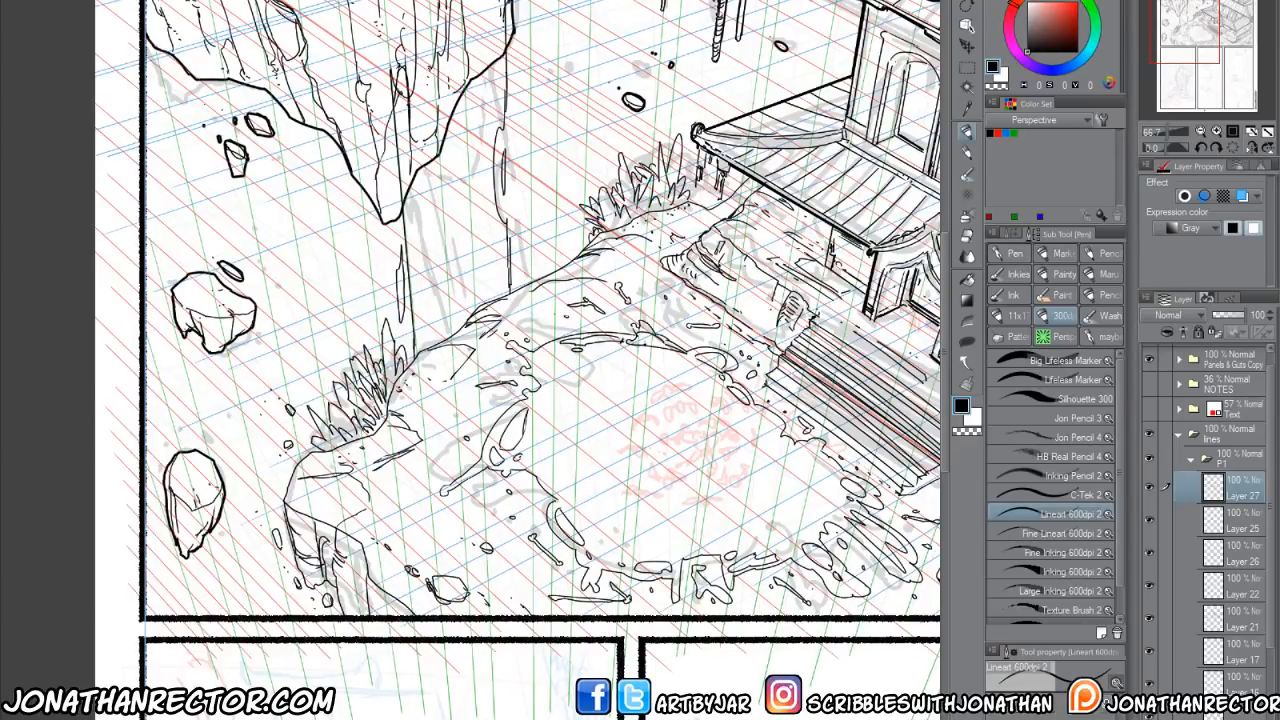
mouse_move(532, 394)
left_mouse_down()
mouse_move(541, 400)
mouse_move(549, 361)
left_mouse_up()
left_click_drag(516, 486, 539, 506)
left_click_drag(499, 409, 489, 419)
mouse_move(828, 464)
left_mouse_down()
mouse_move(802, 448)
mouse_move(833, 469)
left_mouse_up()
left_click_drag(777, 431, 775, 429)
left_click_drag(548, 570, 556, 578)
Add thin round-tipped stalks to the grass clump beside the temple's roof corner.
left_click_drag(600, 619, 420, 528)
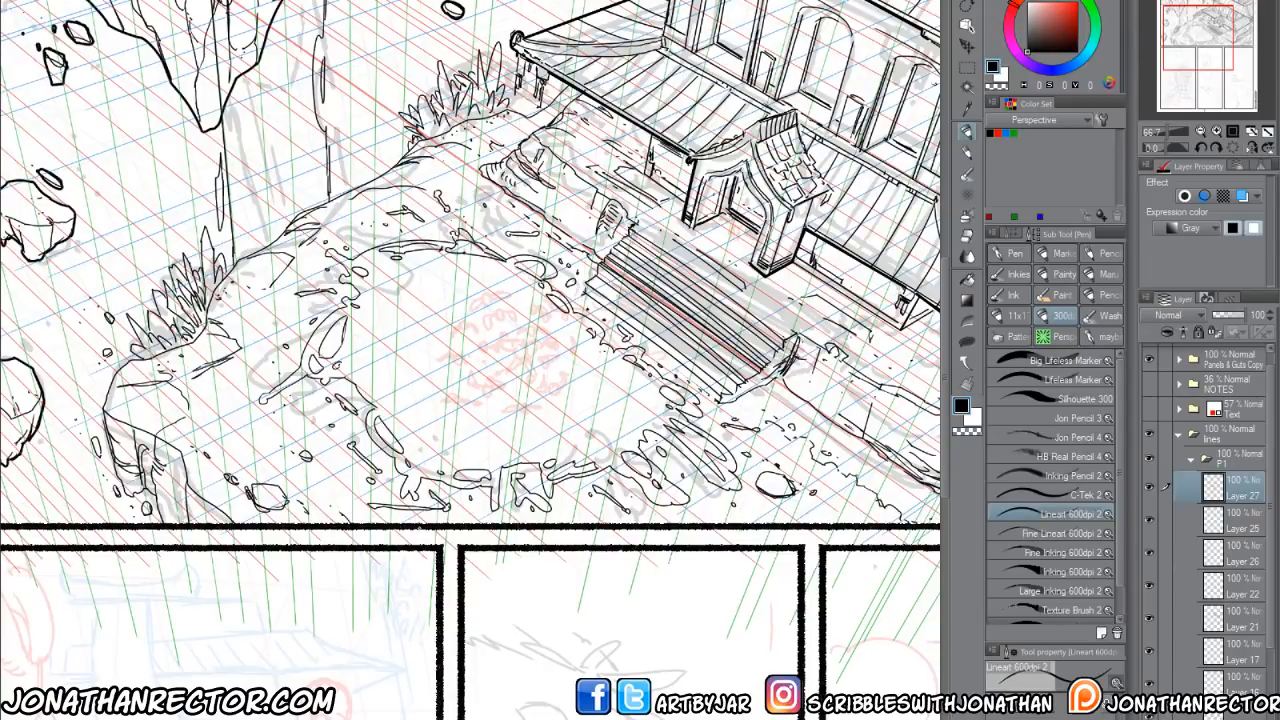
left_click_drag(508, 109, 510, 94)
mouse_move(406, 141)
left_mouse_down()
mouse_move(400, 150)
mouse_move(401, 97)
left_mouse_up()
mouse_move(404, 101)
left_mouse_down()
mouse_move(443, 51)
mouse_move(494, 29)
left_mouse_up()
left_click_drag(399, 133, 404, 125)
Add thin round-tipped stalks to the lower grass clump on the rock's edge, plus a few more on the clump beside the temple.
left_click_drag(279, 555, 473, 624)
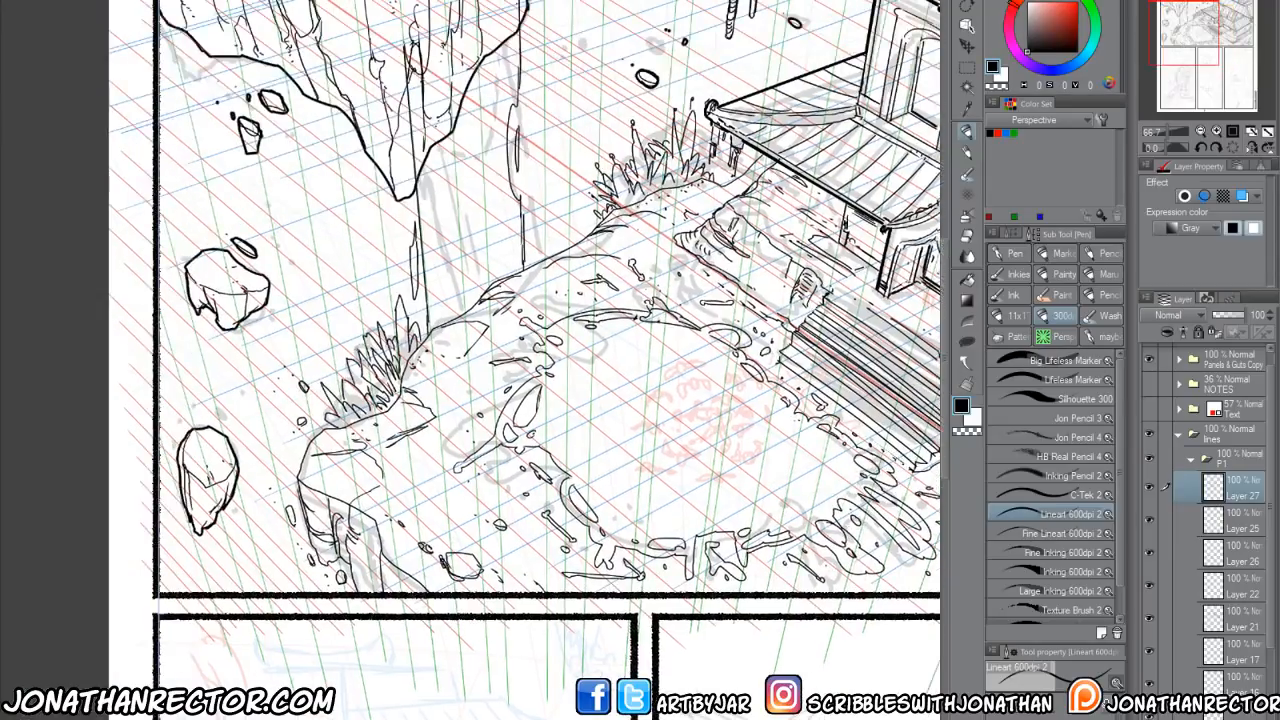
mouse_move(356, 349)
left_mouse_down()
mouse_move(350, 333)
mouse_move(394, 270)
left_mouse_up()
left_click_drag(414, 332, 409, 308)
left_click_drag(350, 383, 331, 369)
mouse_move(330, 367)
left_mouse_down()
mouse_move(347, 349)
mouse_move(317, 378)
mouse_move(311, 361)
left_mouse_up()
left_click_drag(315, 376, 307, 359)
left_click_drag(327, 415, 313, 408)
left_click_drag(317, 416, 309, 406)
left_click_drag(536, 472, 532, 484)
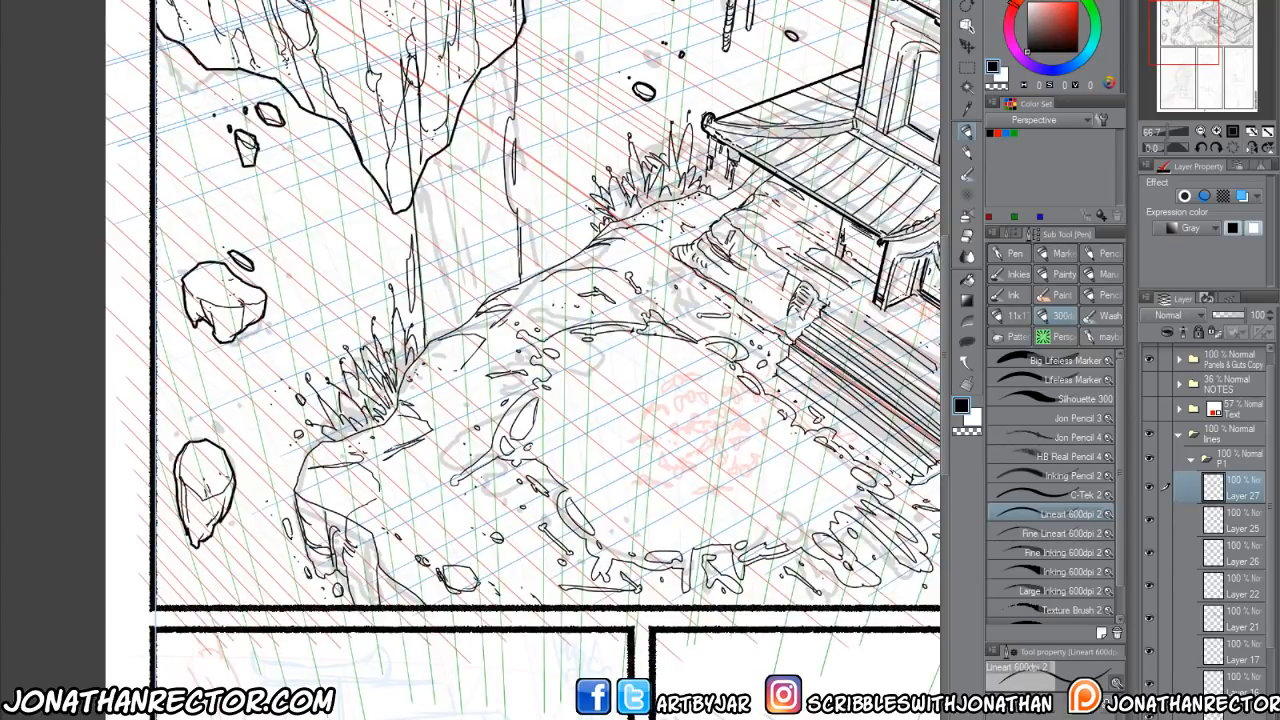
left_click_drag(642, 192, 636, 180)
left_click_drag(640, 194, 635, 178)
left_click_drag(583, 540, 436, 649)
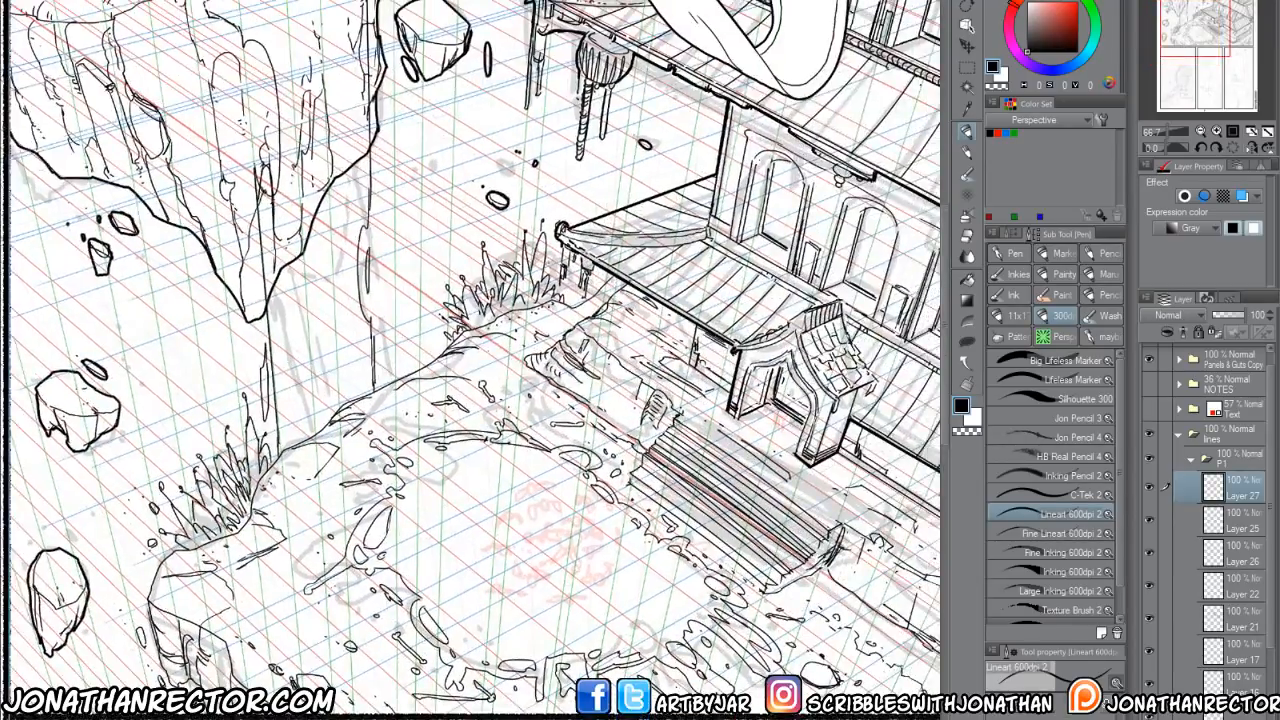
left_click_drag(543, 282, 554, 262)
left_click_drag(617, 637, 552, 452)
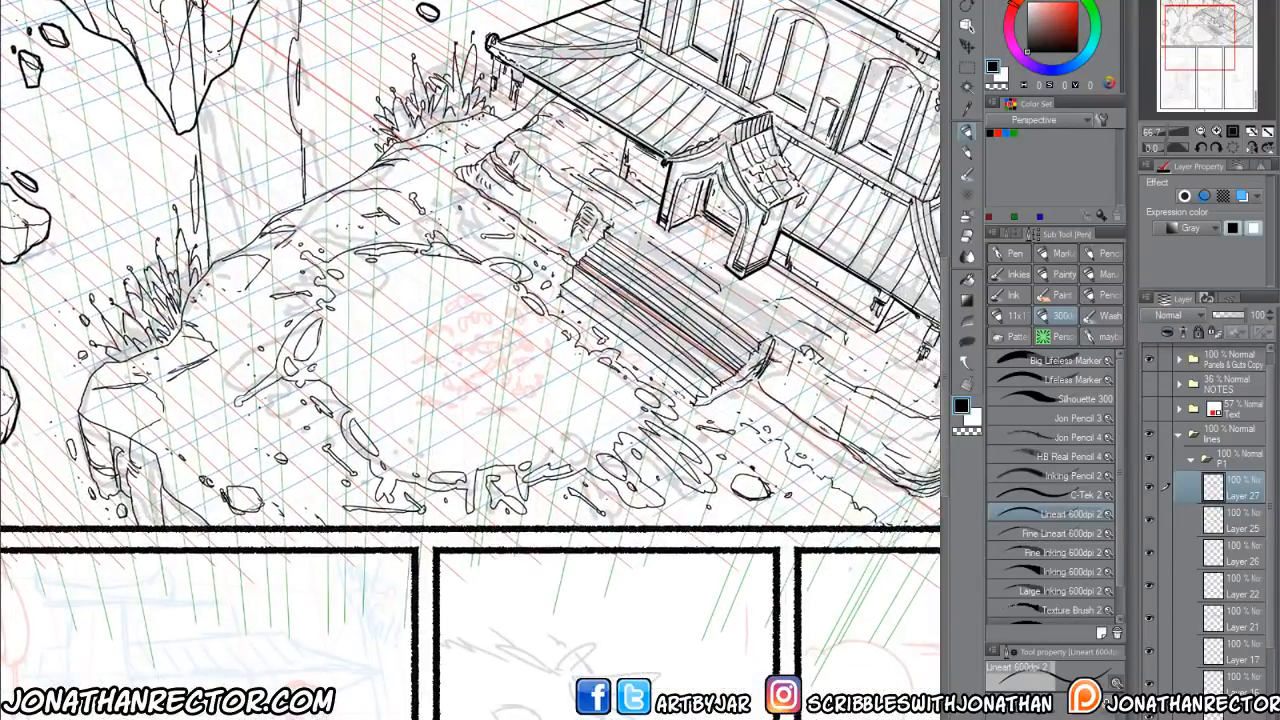
left_click_drag(468, 619, 506, 670)
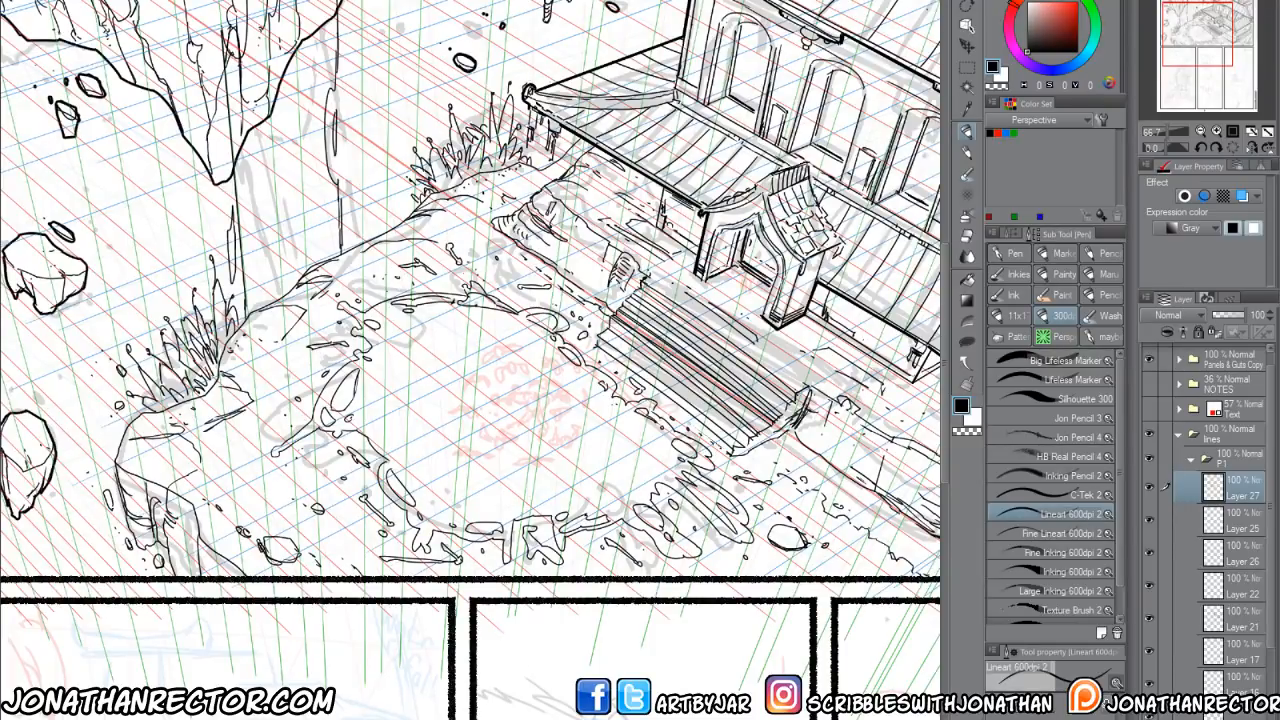
left_click_drag(491, 624, 443, 530)
left_click_drag(475, 594, 463, 666)
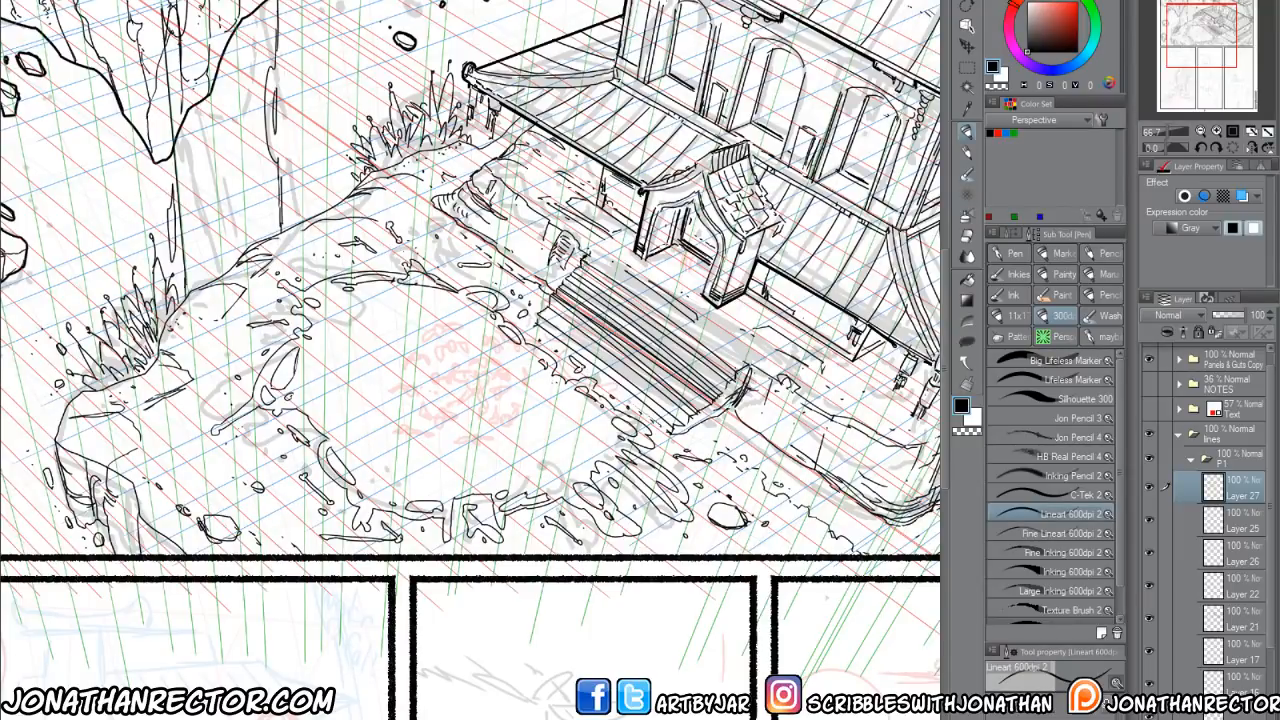
Browse the Patreon folder's Daily Sketch and Mini_comic_worksheet subfolders and open minicomic_worksheet_v01.png.
key("ctrl+o")
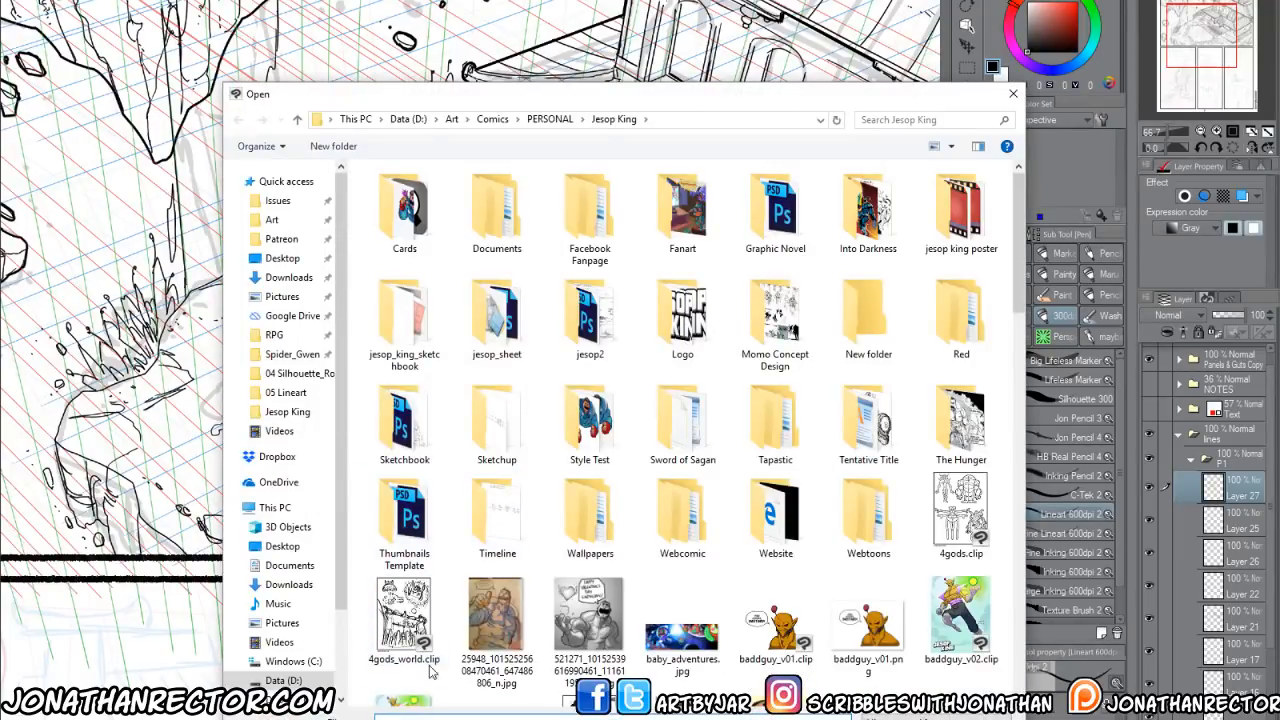
left_click(281, 238)
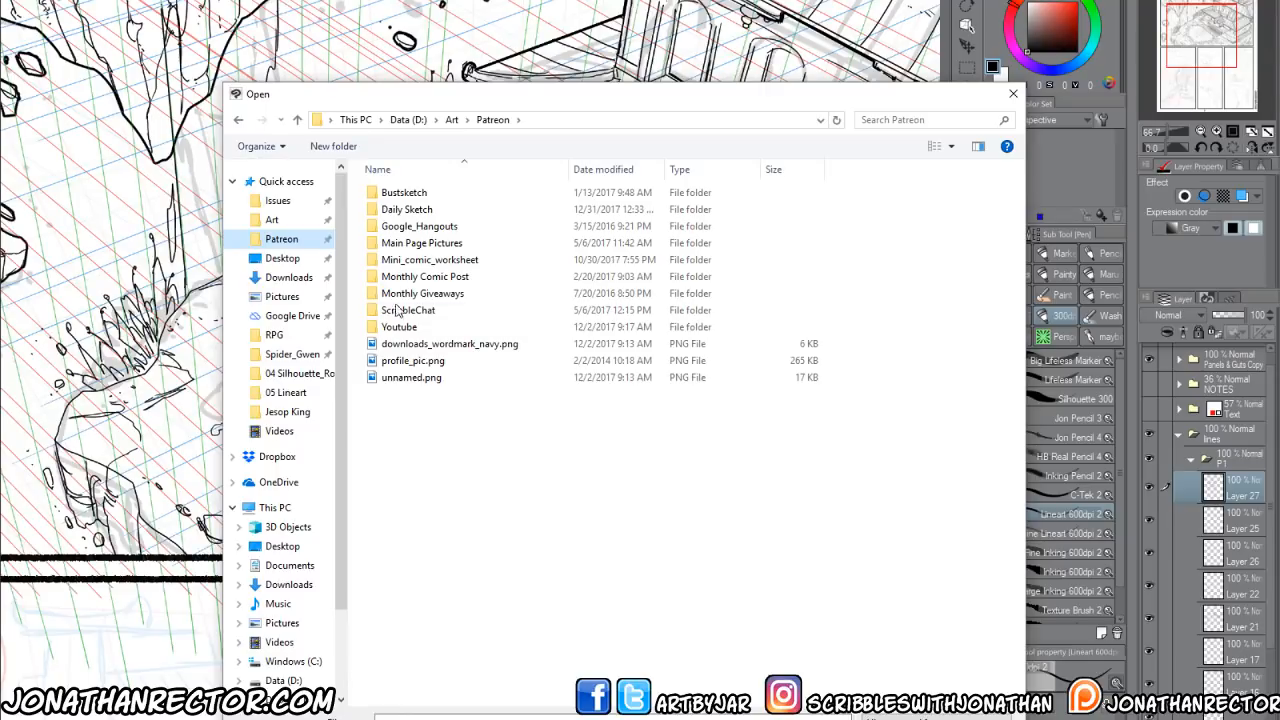
double_click(395, 211)
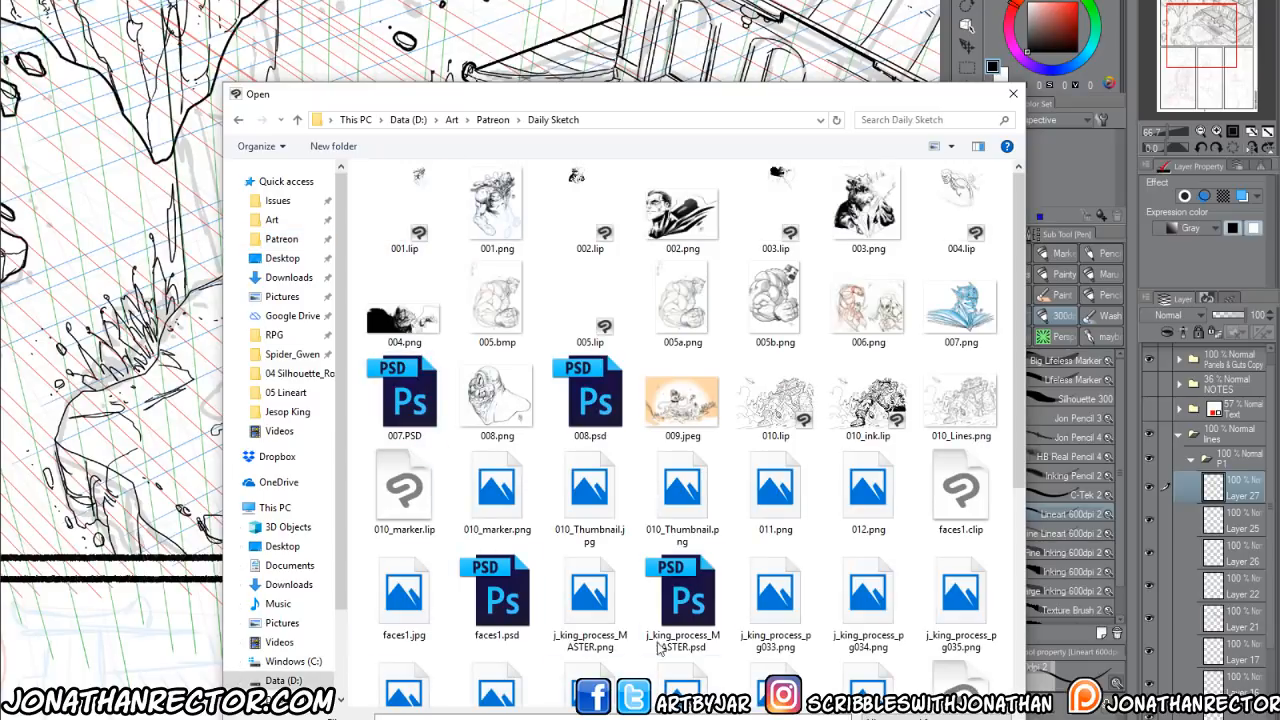
scroll(1018, 408, "down", 4)
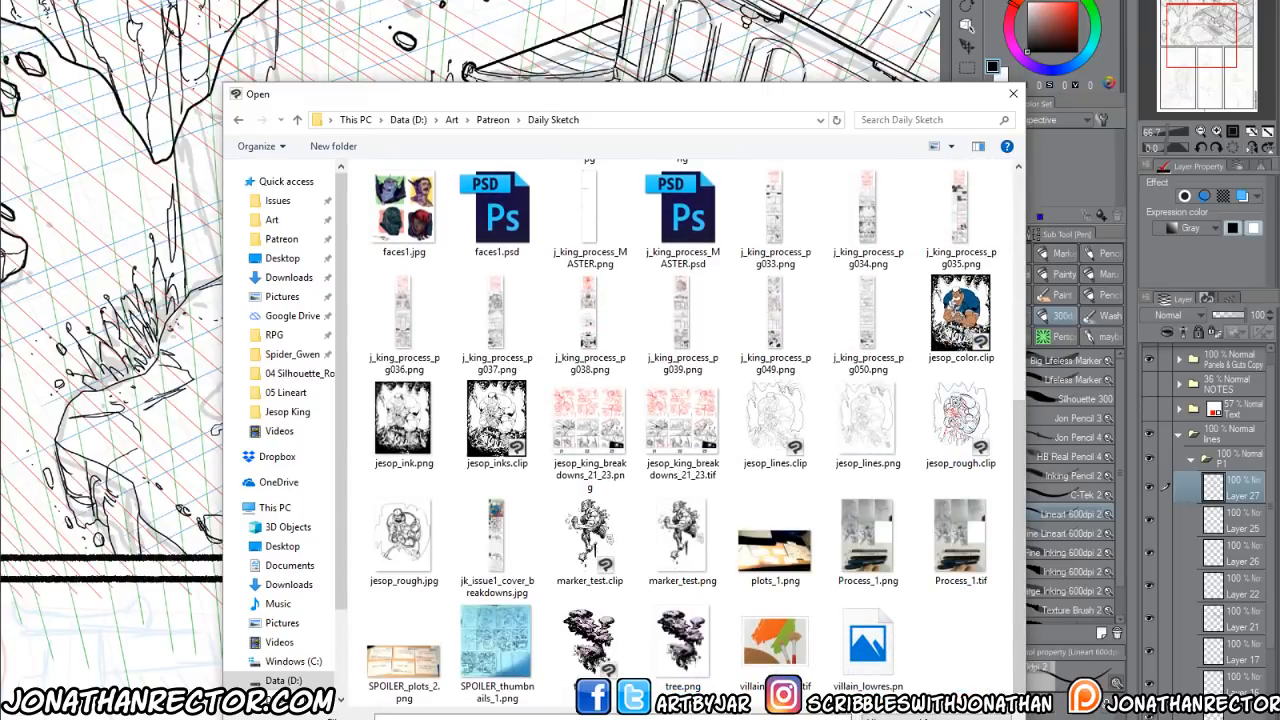
left_click(493, 119)
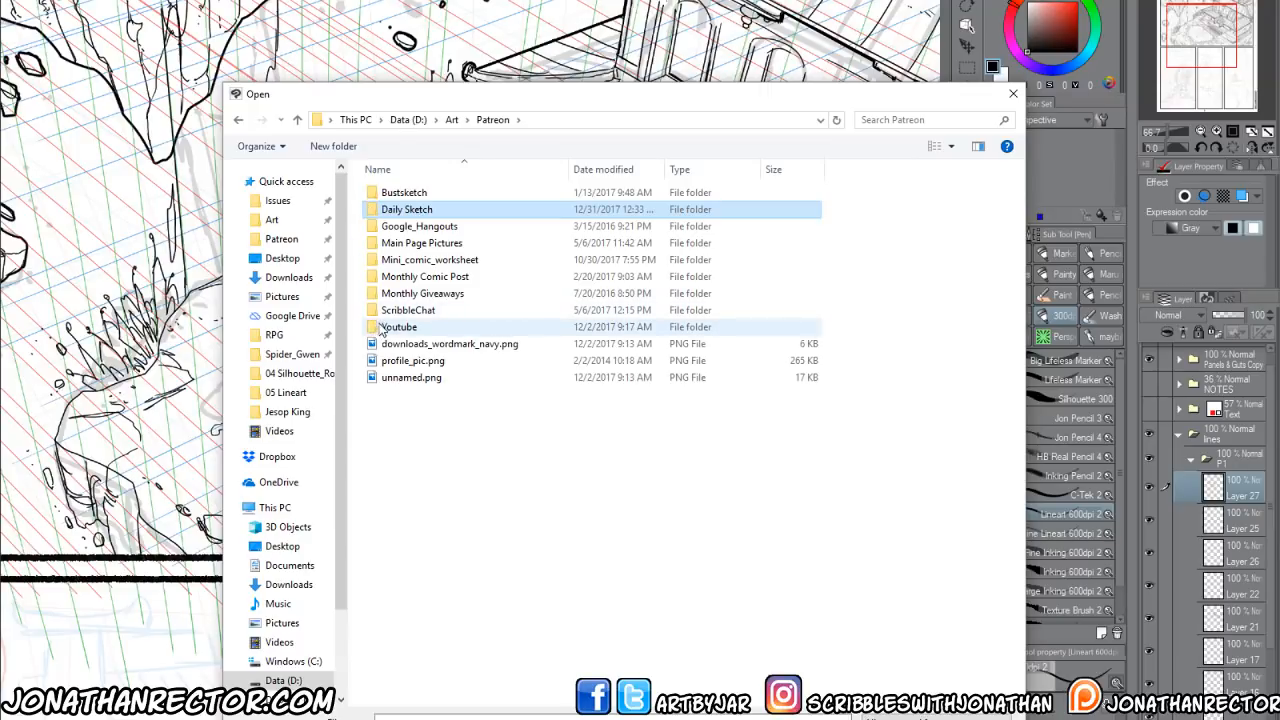
left_click(393, 262)
double_click(393, 262)
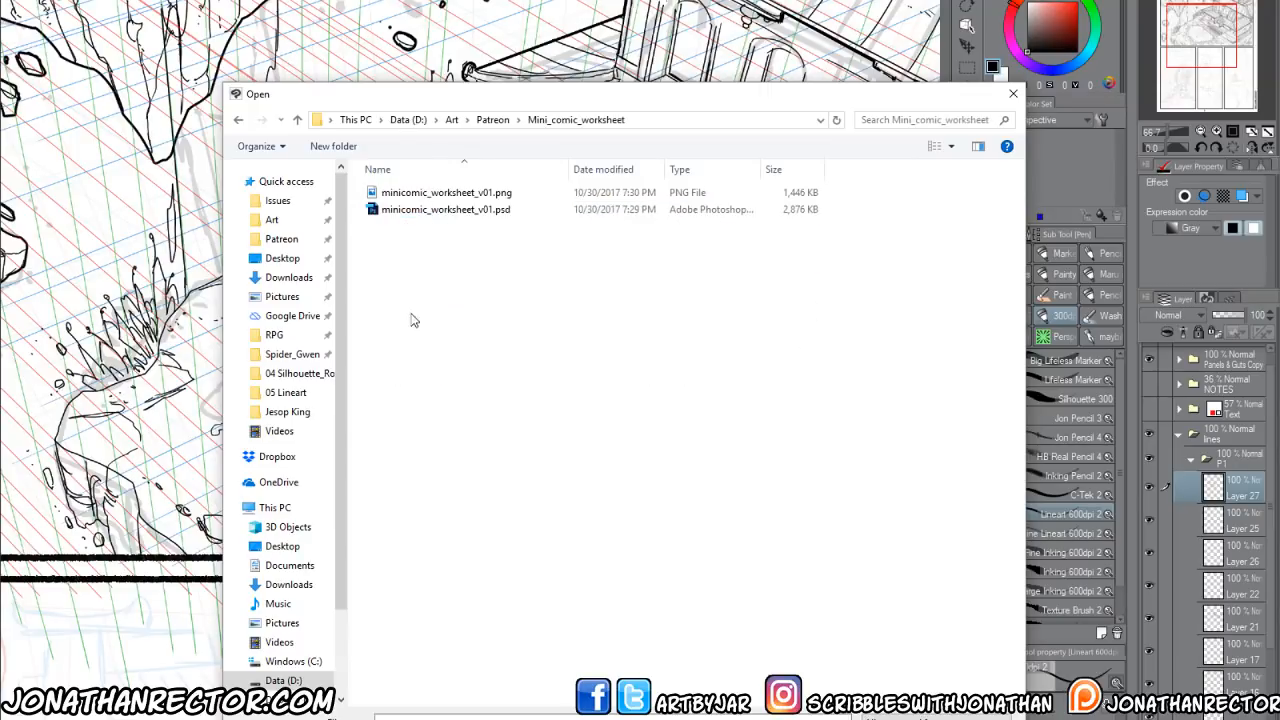
double_click(402, 194)
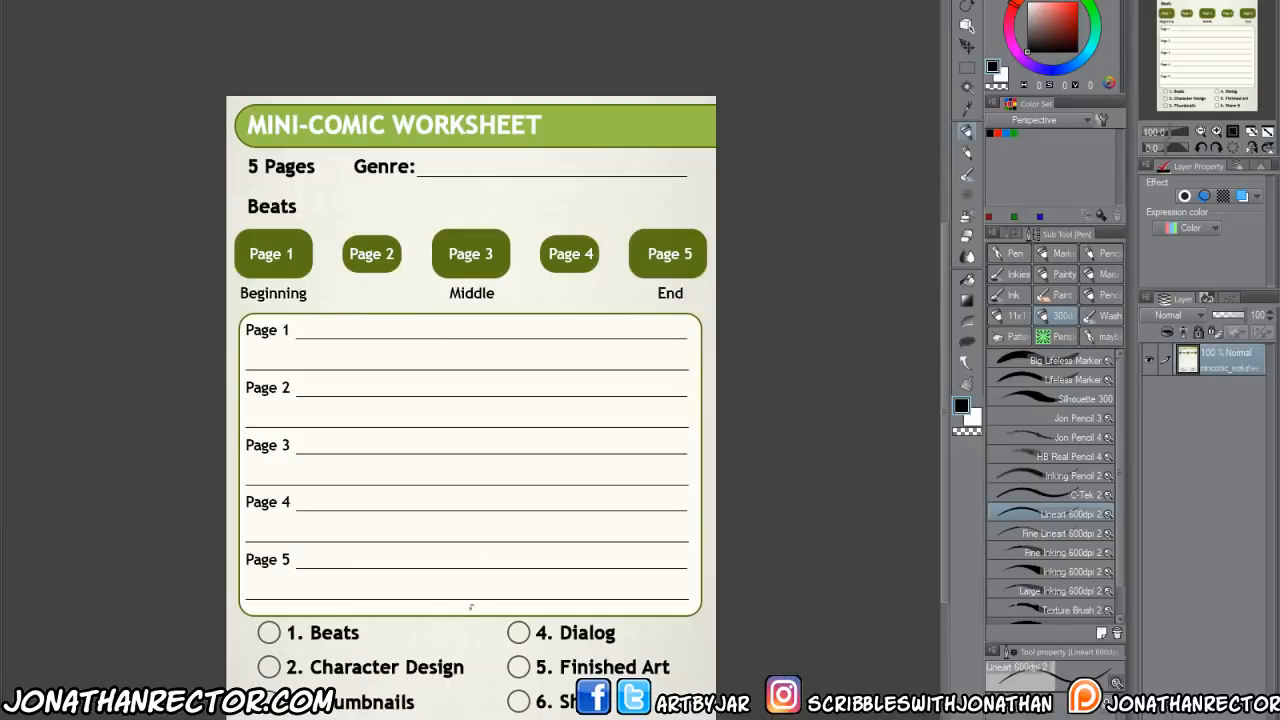
Examine the mini-comic worksheet's genre line, page beats, per-page writing lines and numbered checklist at a larger size.
key("ctrl+plus")
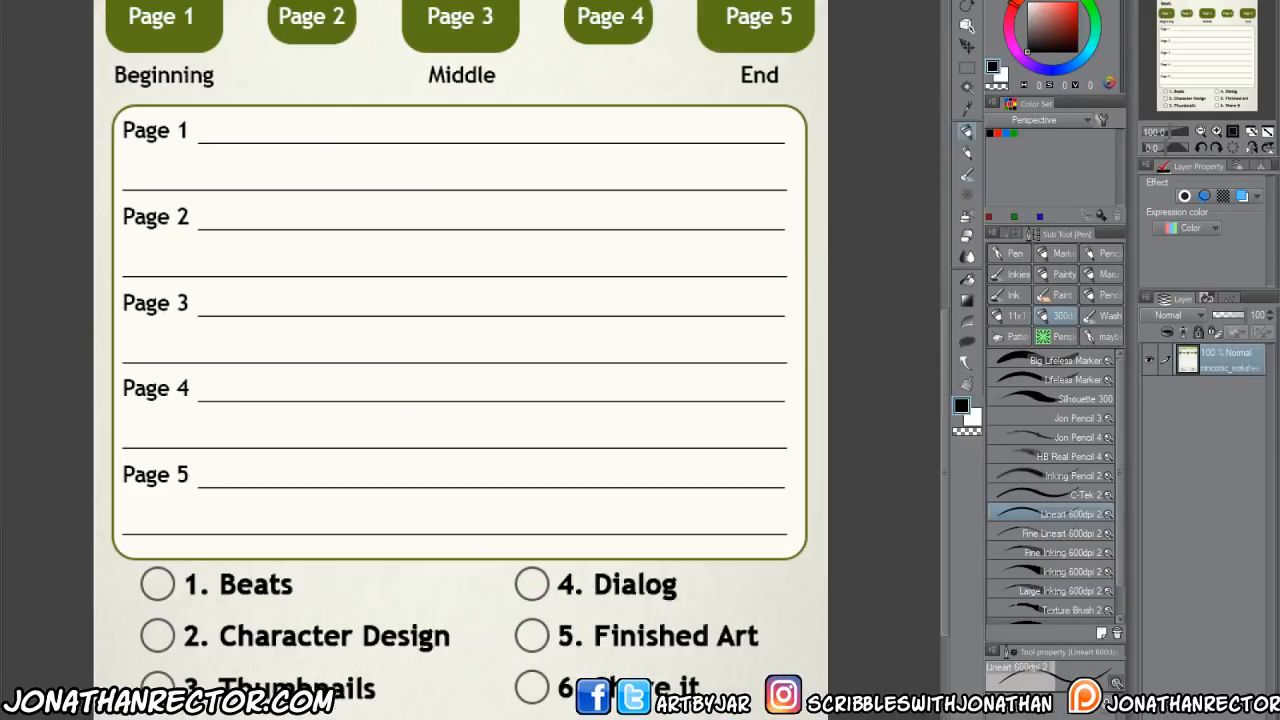
left_click_drag(305, 472, 373, 700)
left_click_drag(371, 646, 374, 634)
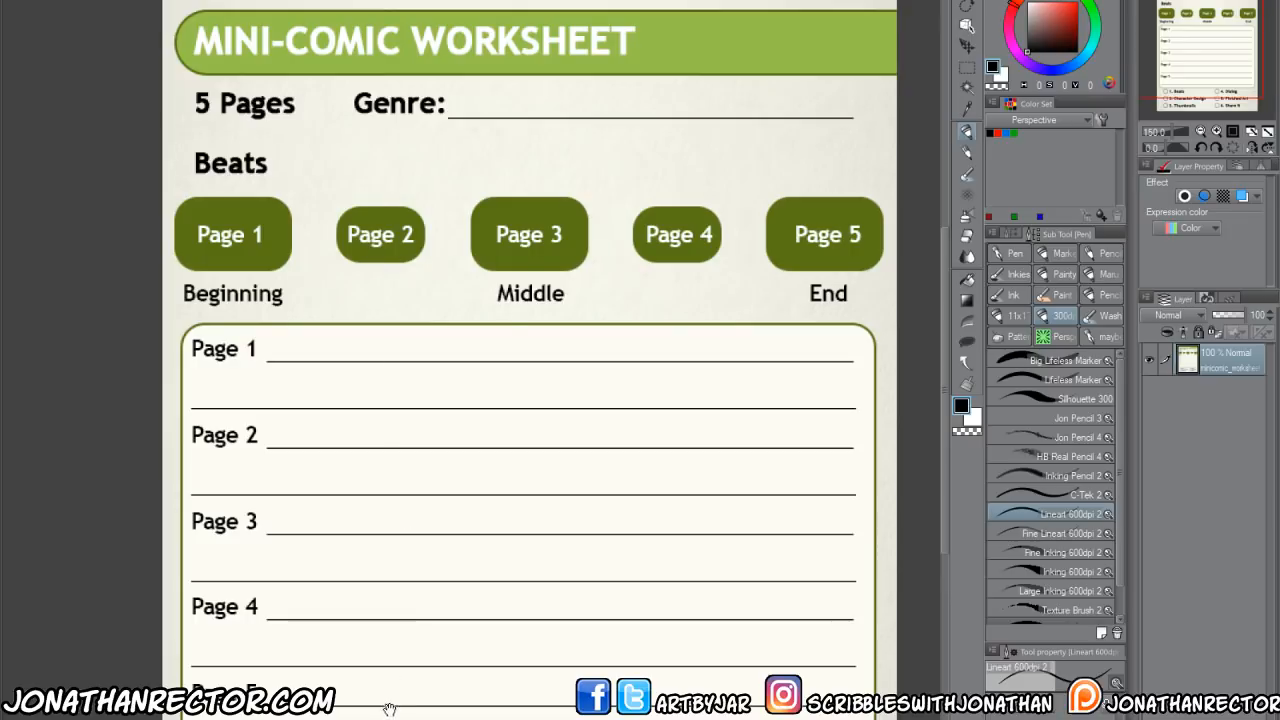
left_click_drag(390, 707, 392, 697)
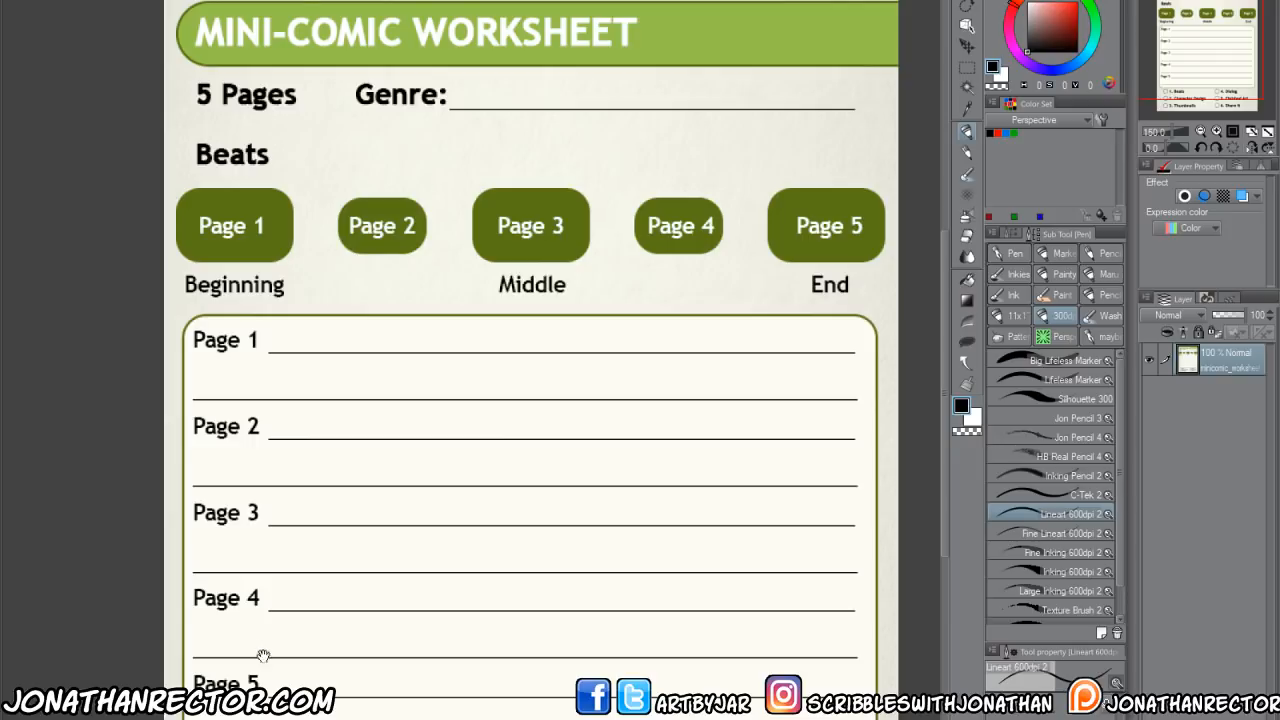
left_click_drag(257, 654, 258, 592)
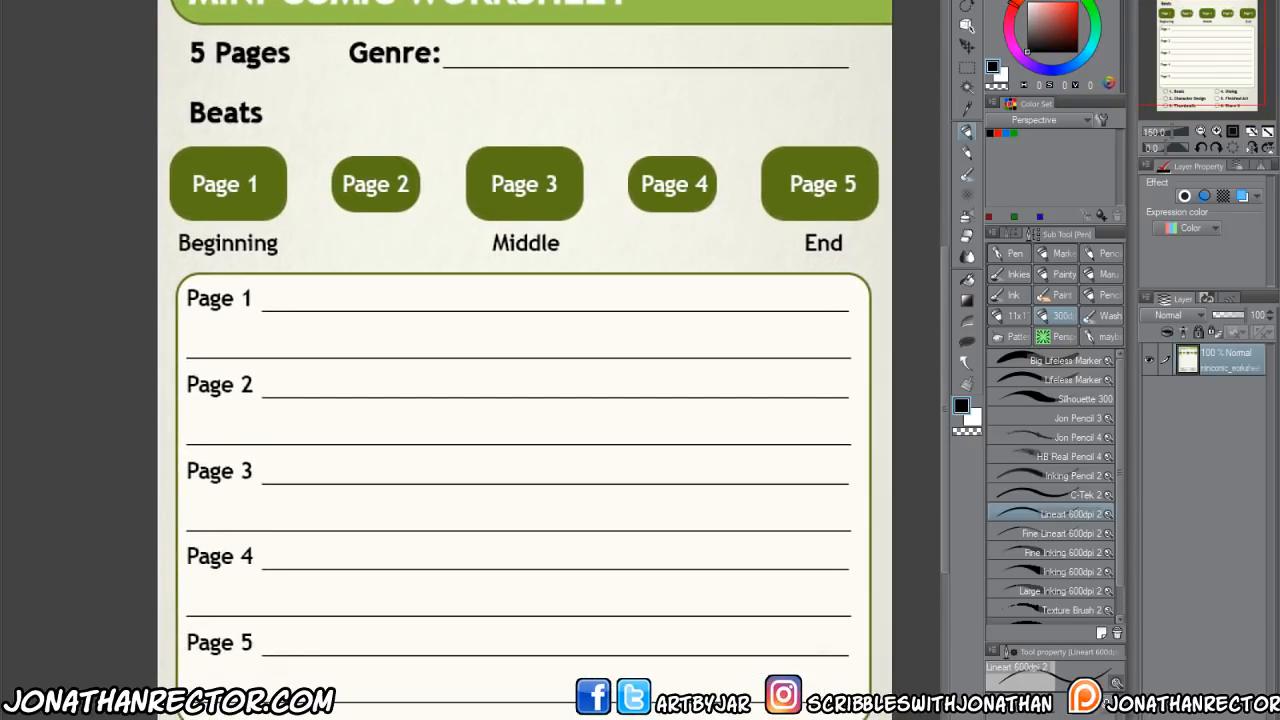
left_click_drag(304, 549, 319, 385)
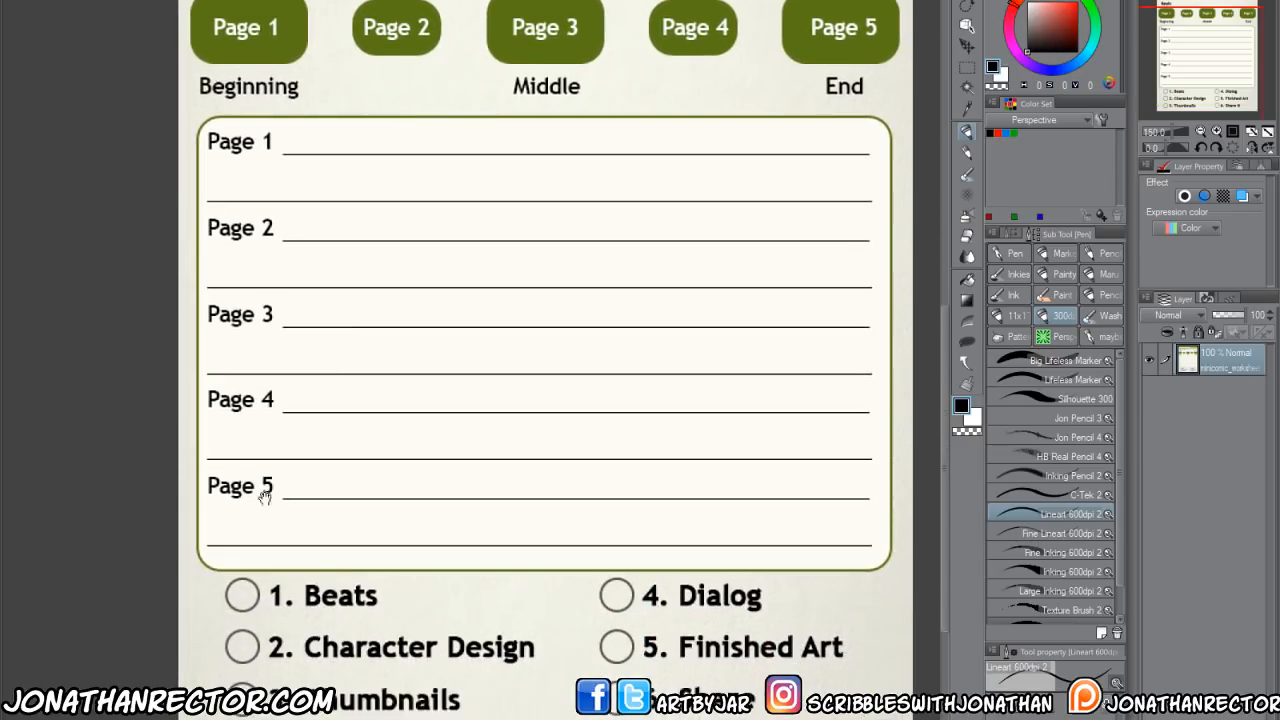
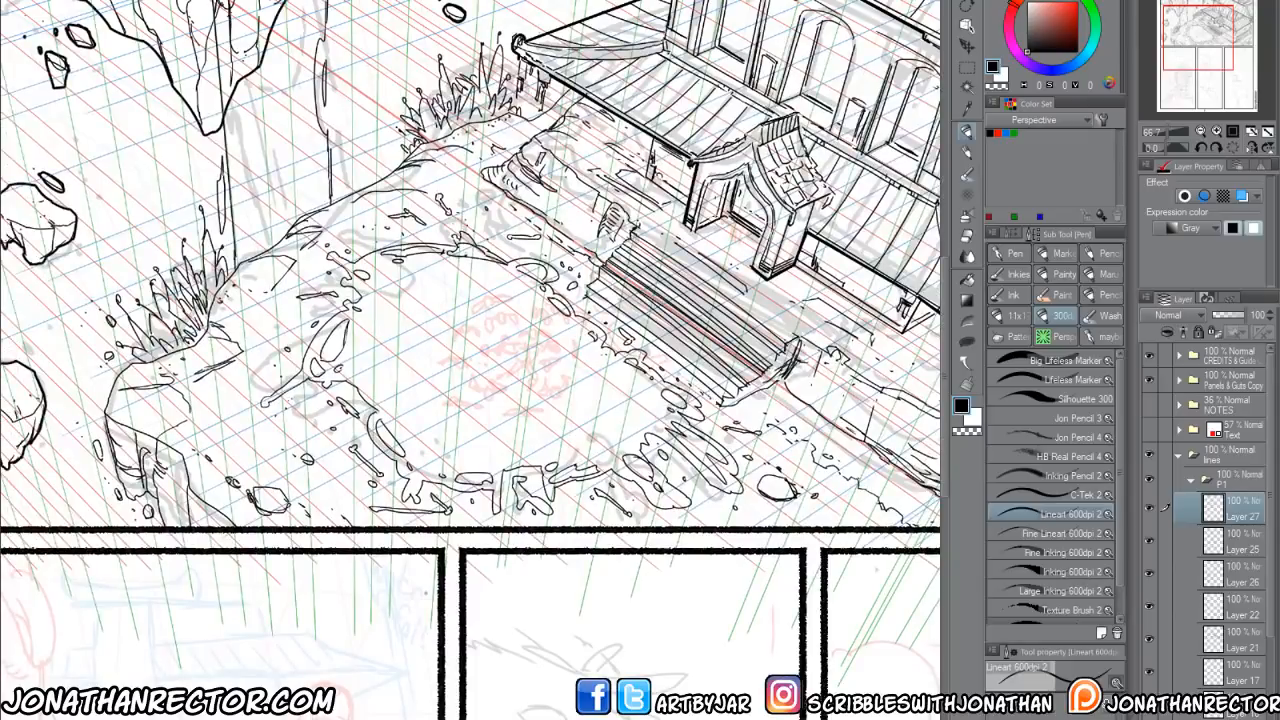
Merge Layer 27 with the ink layers beneath it, down to the one above KO, and check the merged artwork by toggling its visibility.
left_click(1150, 506)
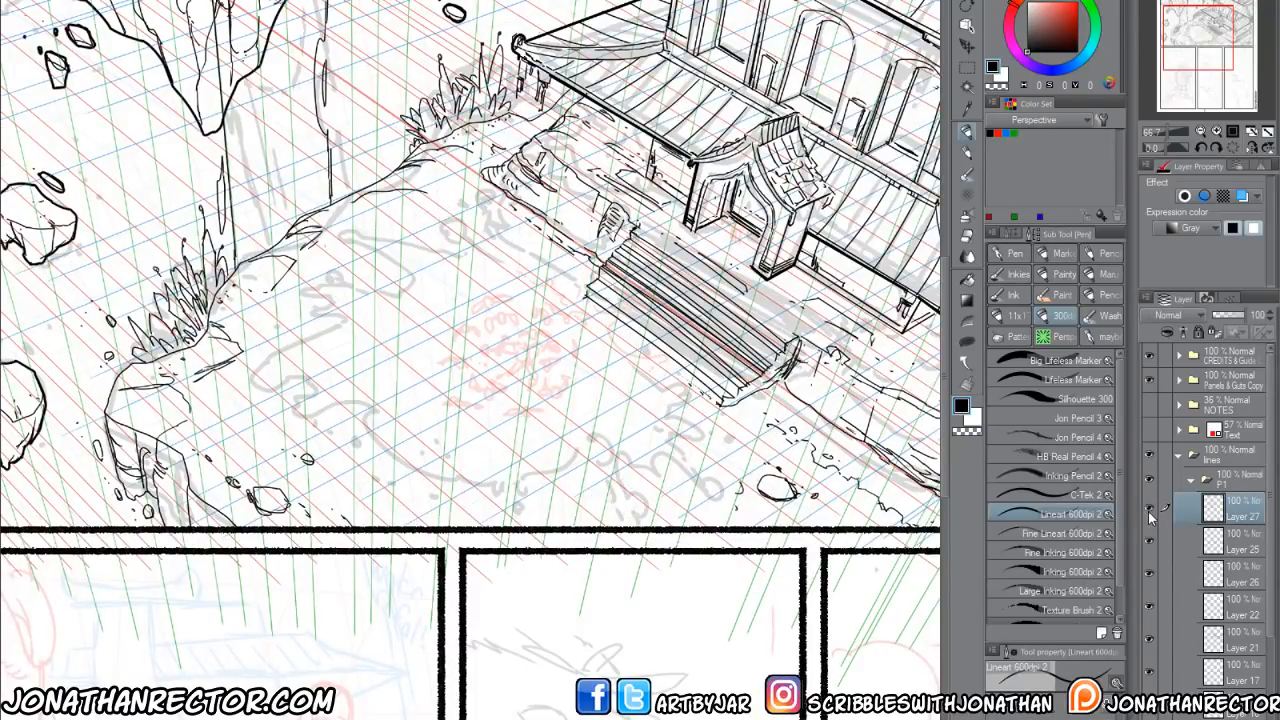
left_click(1150, 506)
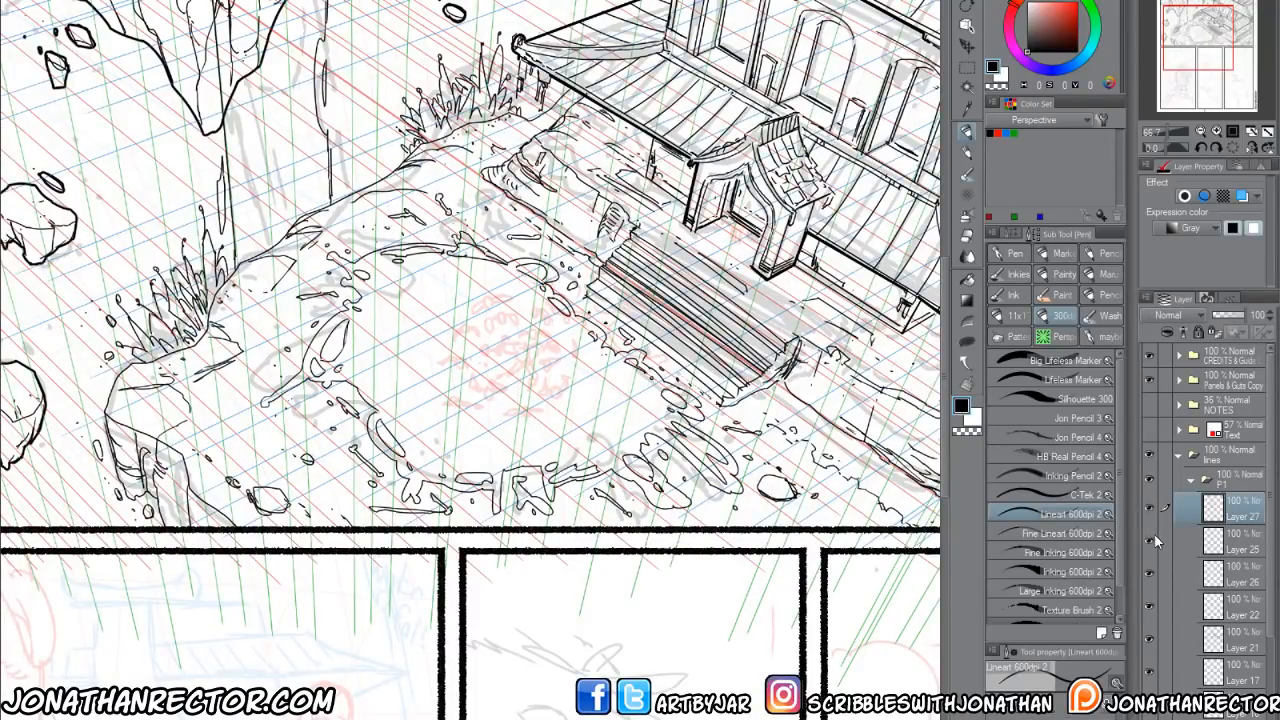
key("ctrl+minus")
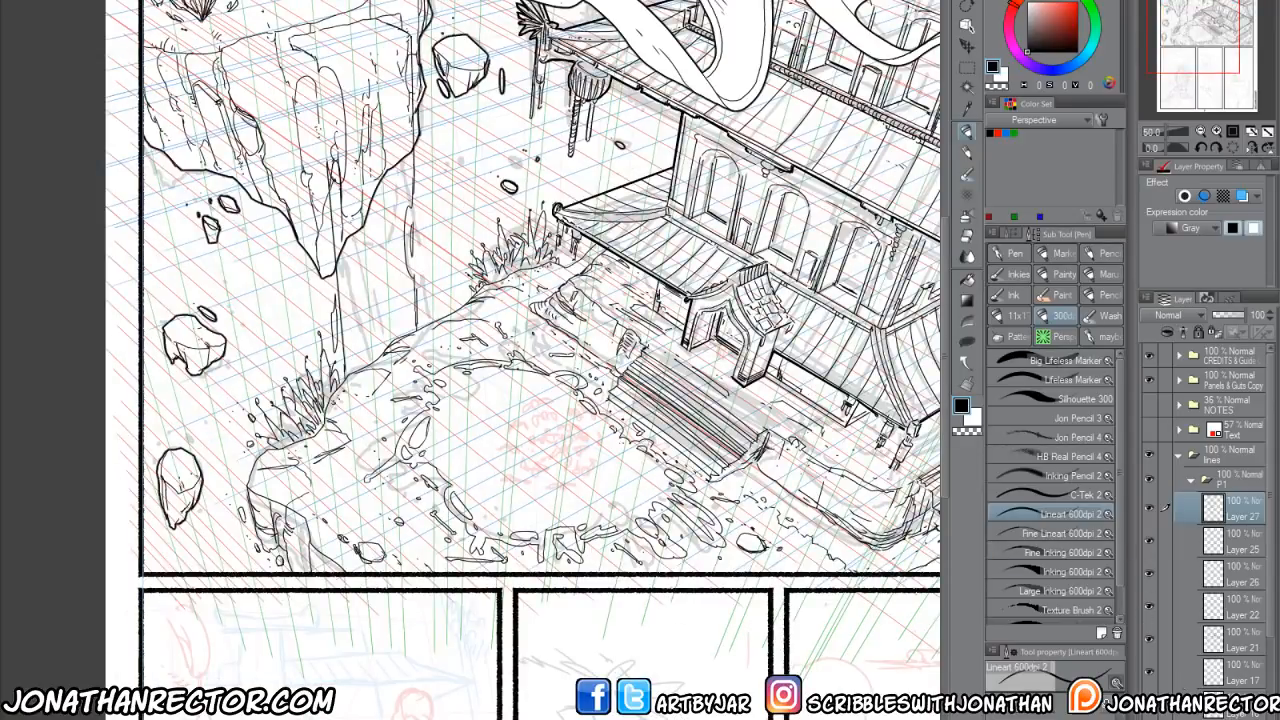
left_click(1239, 715, "shift")
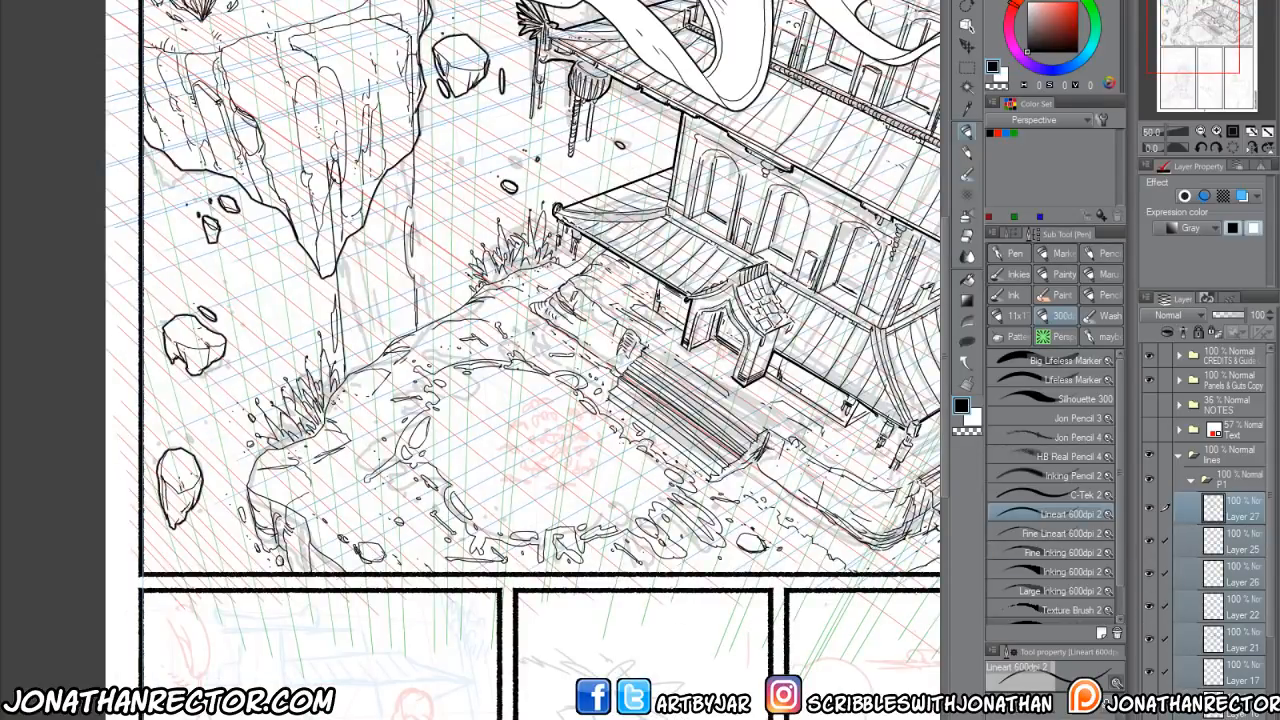
left_click(234, 295)
left_click(1149, 508)
left_click(1149, 508)
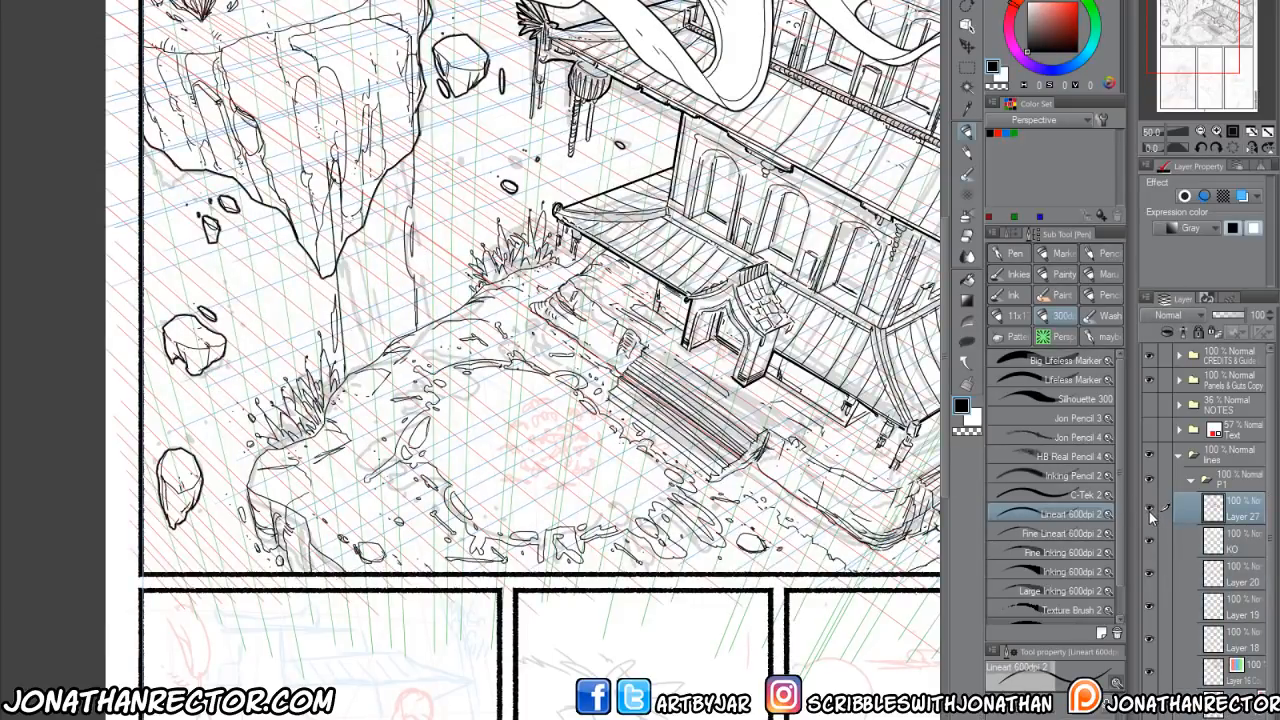
Merge Layer 20 and the layers beneath it, down to the one above the lower KO, and check the result by toggling visibility.
left_click(1235, 578)
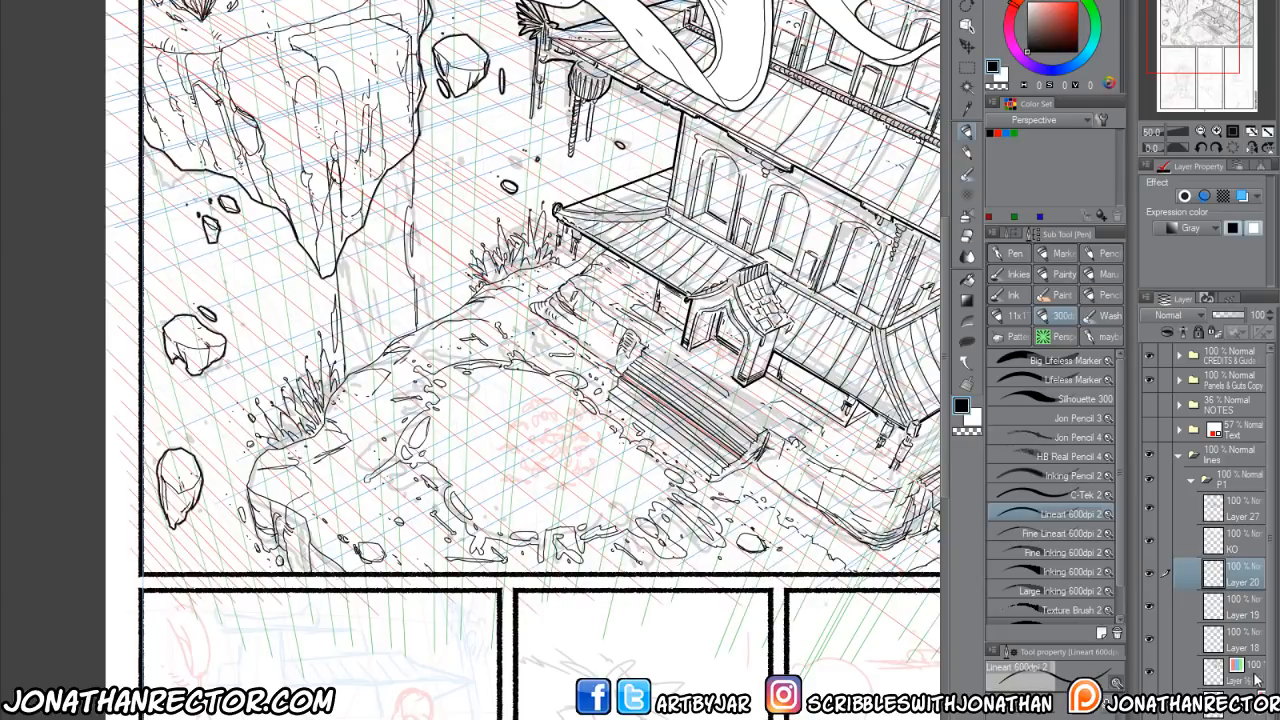
left_click(1151, 674)
left_click(1151, 674)
left_click(1232, 708, "shift")
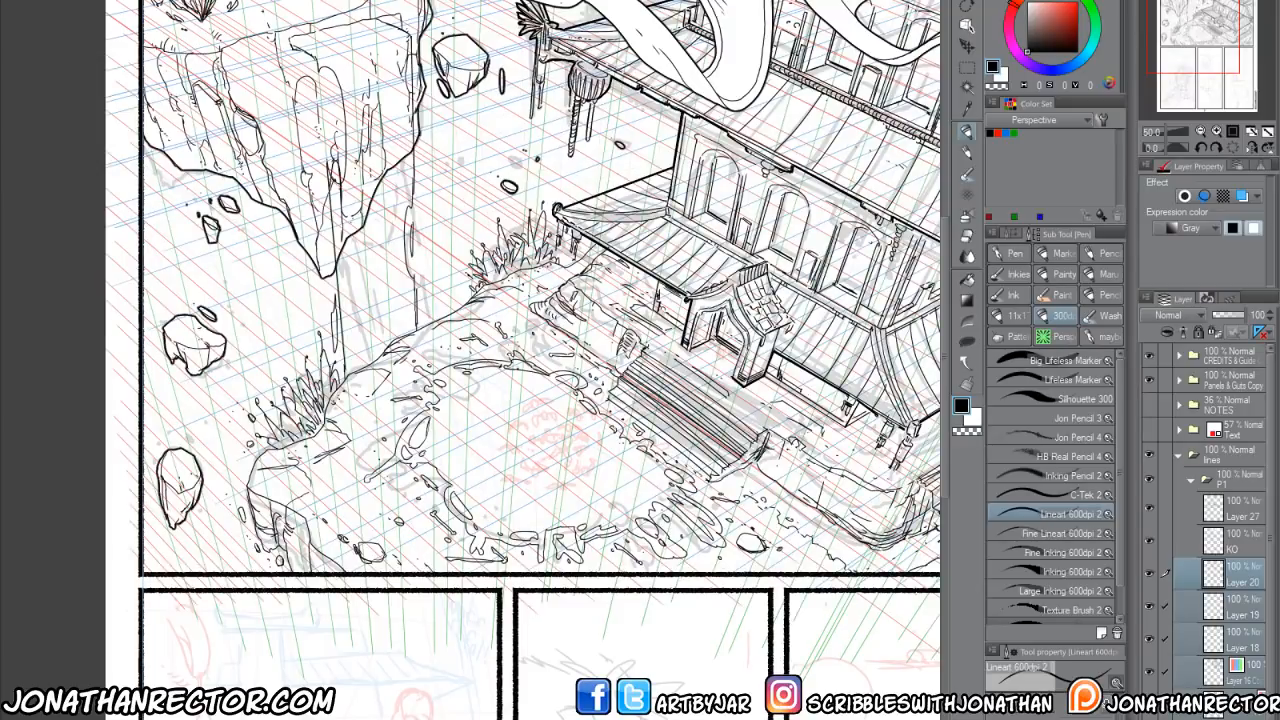
left_click(190, 1)
left_click(228, 290)
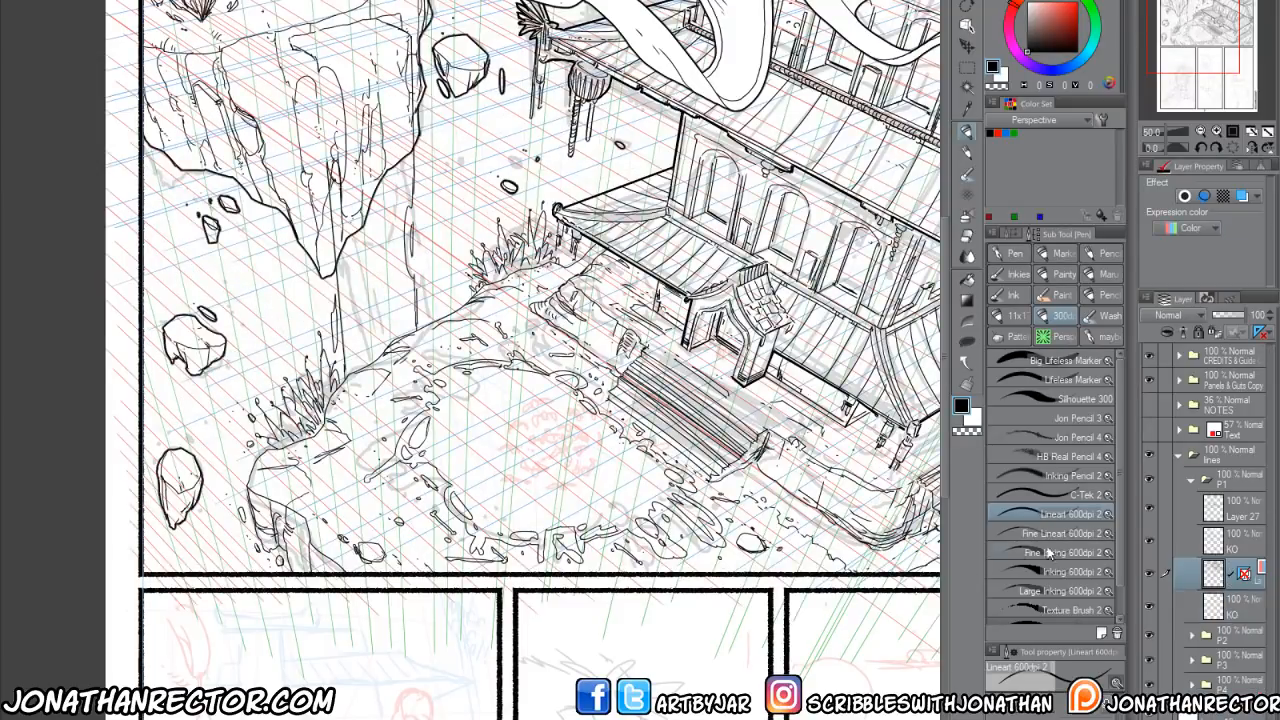
left_click(1150, 574)
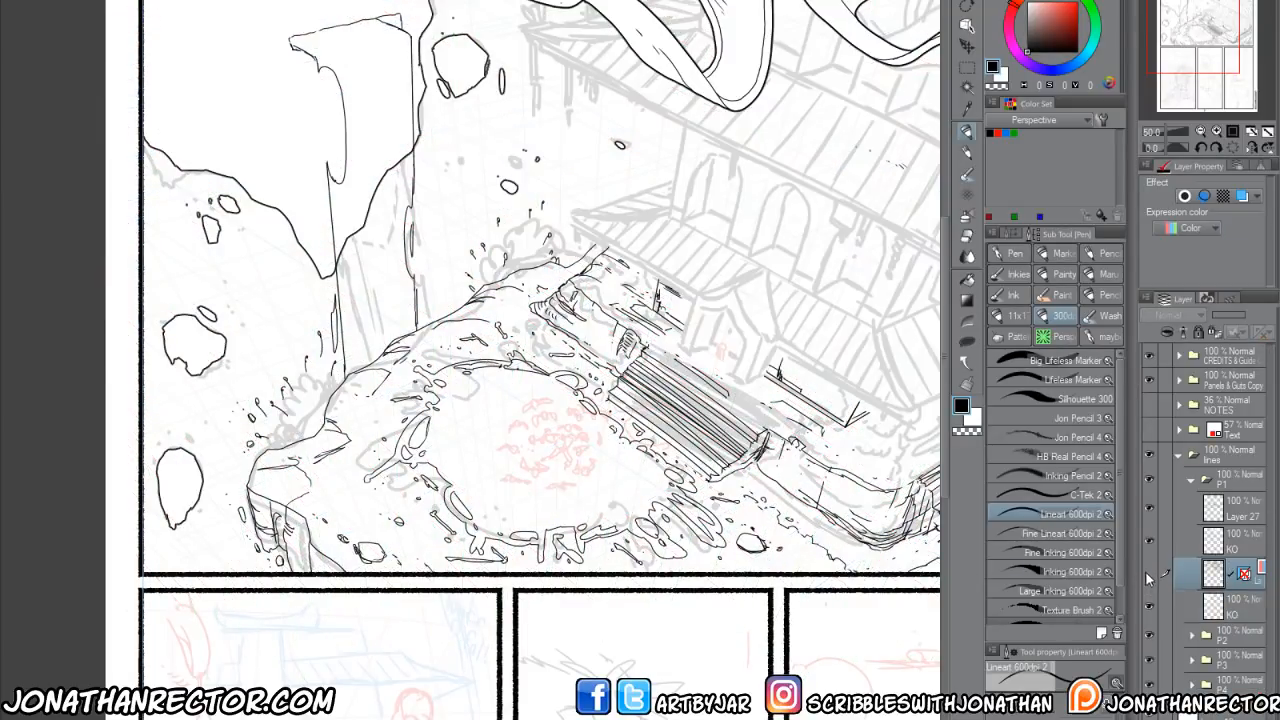
left_click(1149, 574)
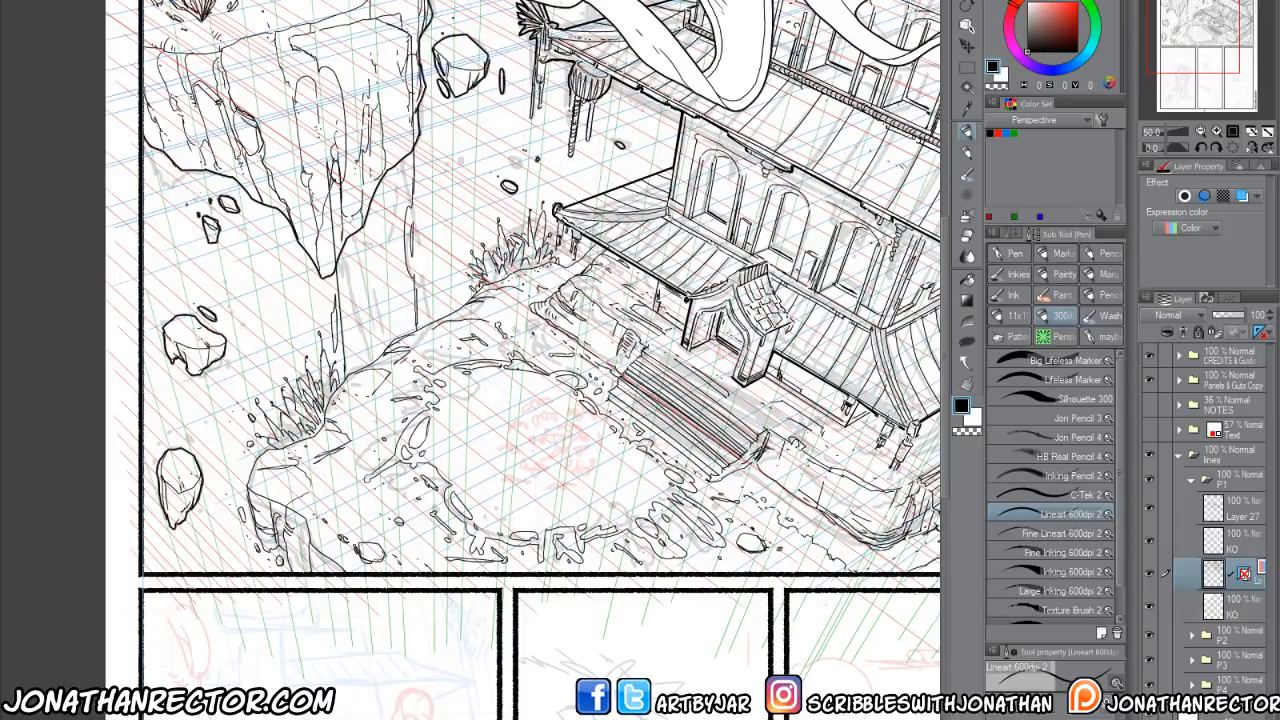
Create a folder named momo above Layer 27 inside the P1 folder and add a new layer in it.
left_click_drag(443, 462, 428, 420)
left_click_drag(434, 499, 404, 511)
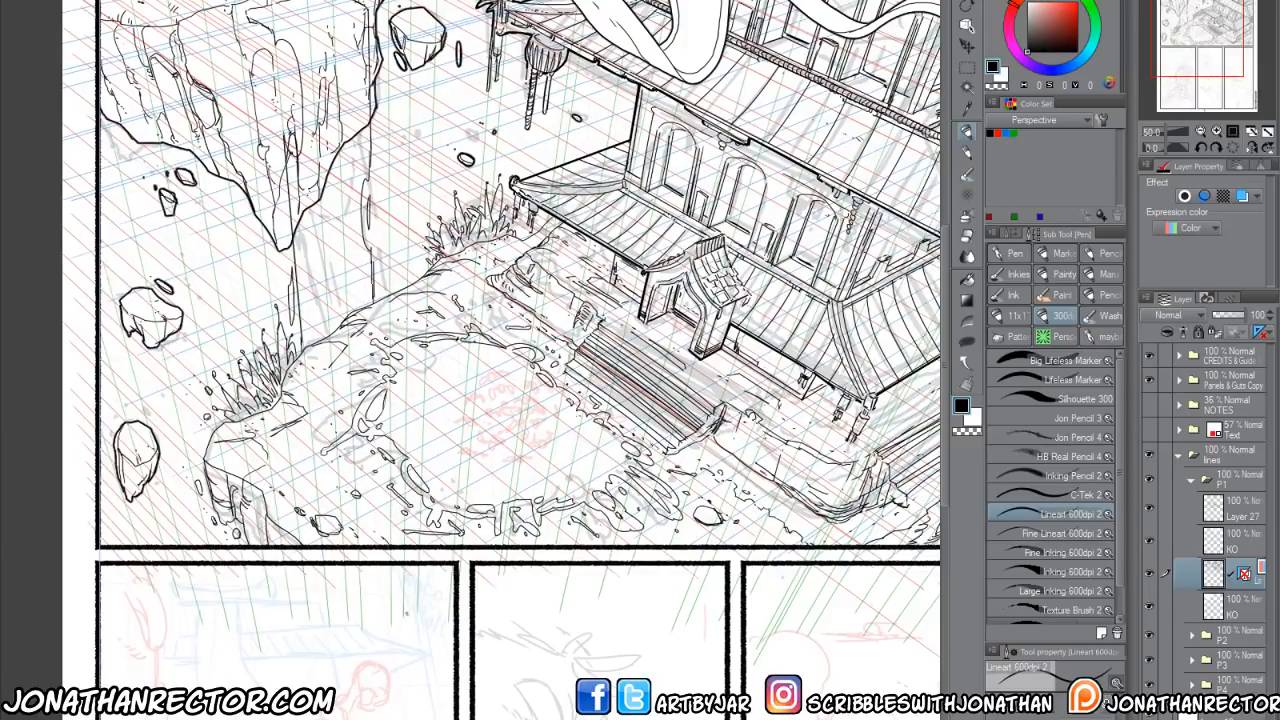
left_click_drag(458, 560, 385, 628)
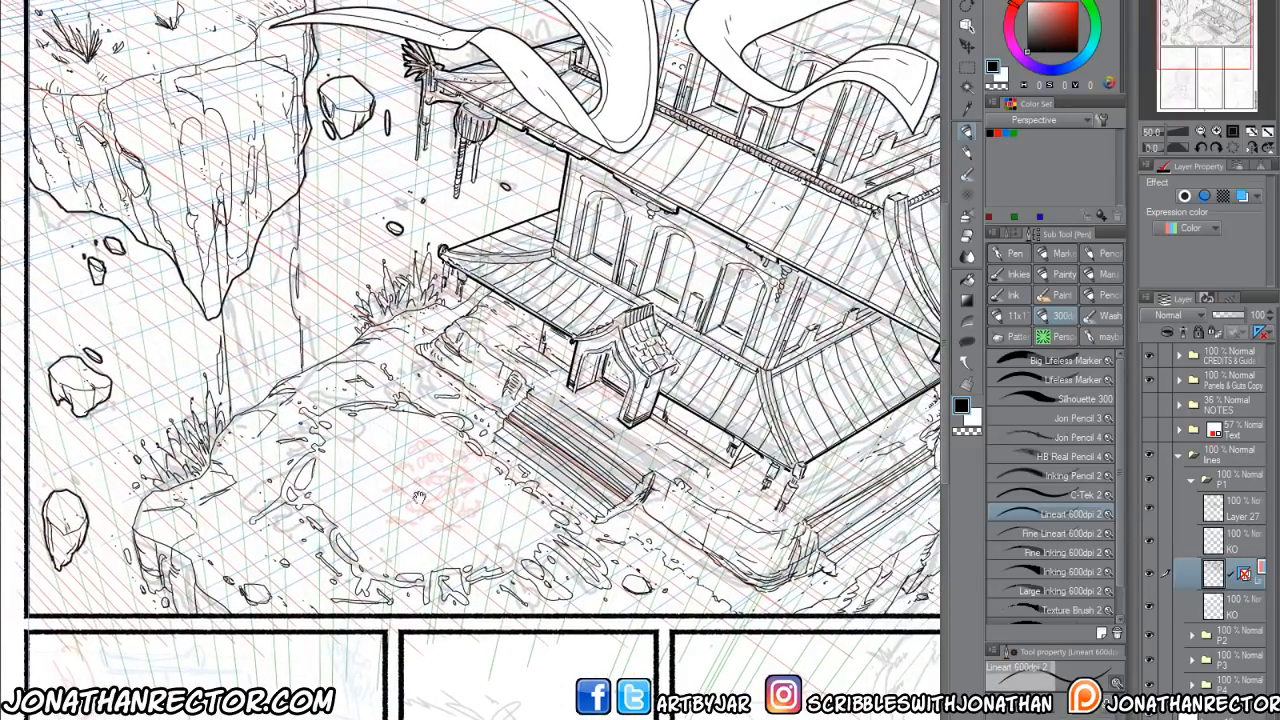
left_click_drag(420, 493, 456, 449)
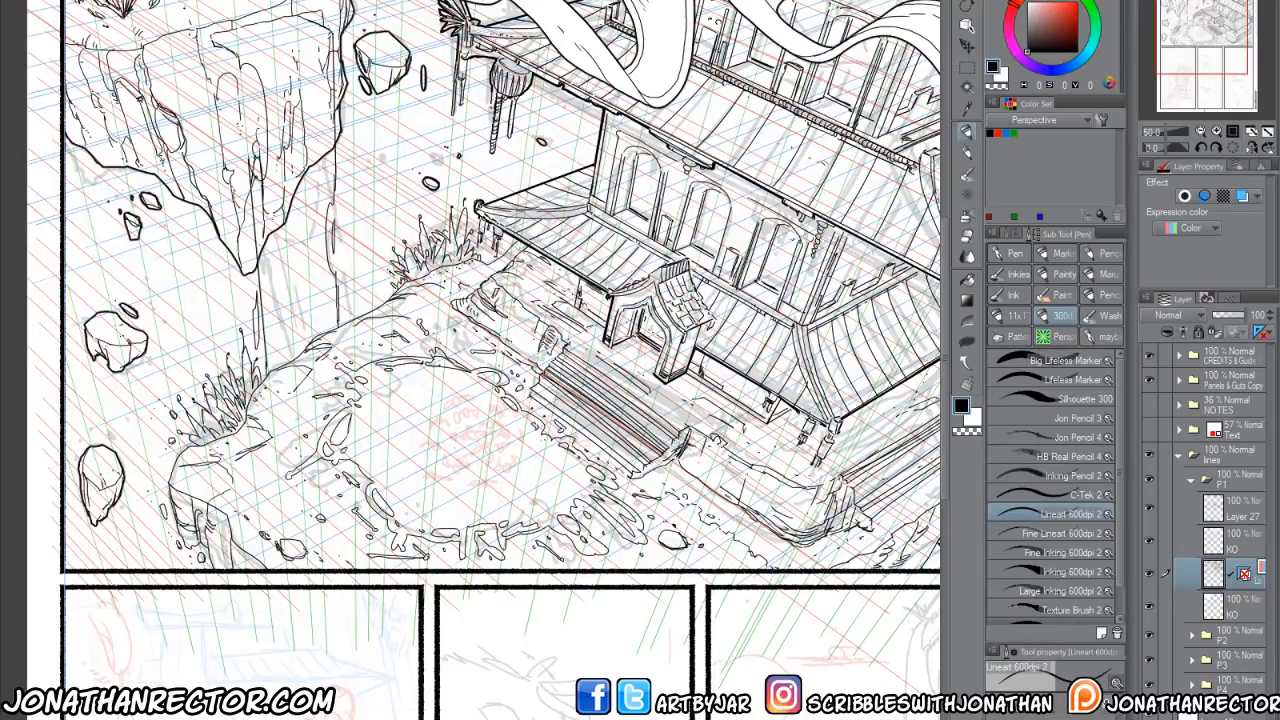
left_click_drag(506, 495, 486, 501)
scroll(848, 509, "up", 1)
left_click(1233, 515)
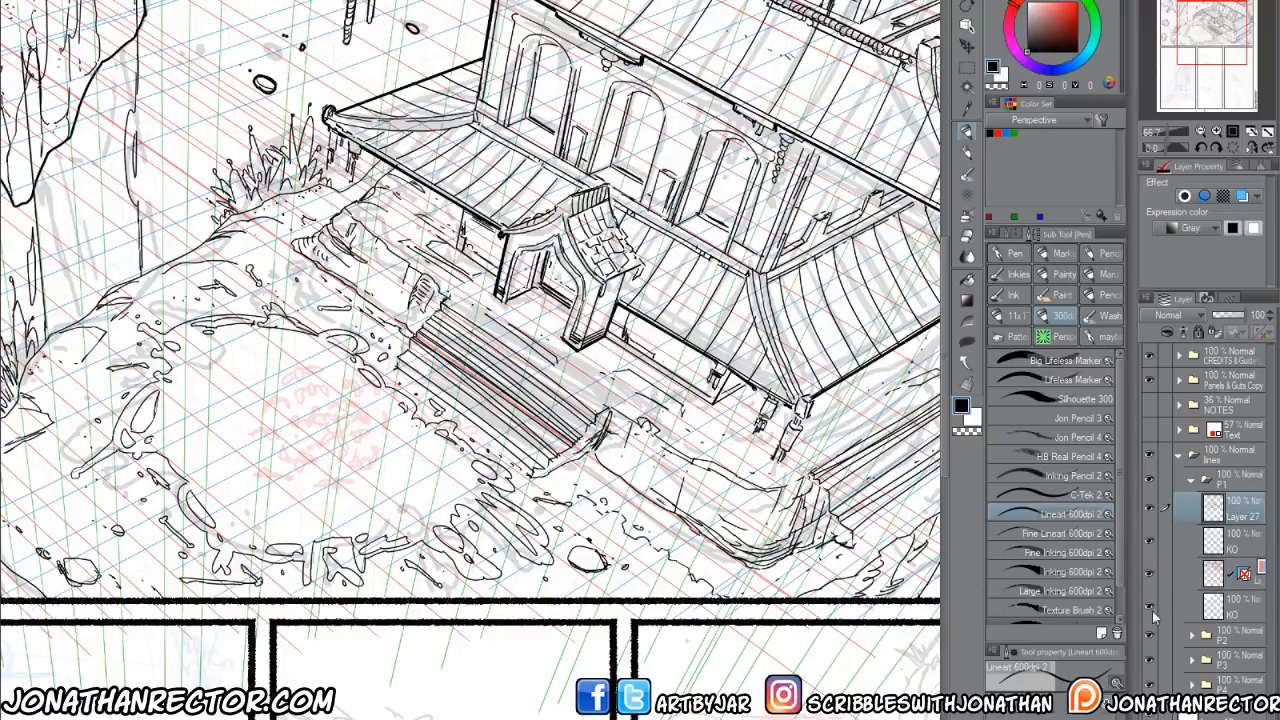
key("ctrl+g")
double_click(1235, 509)
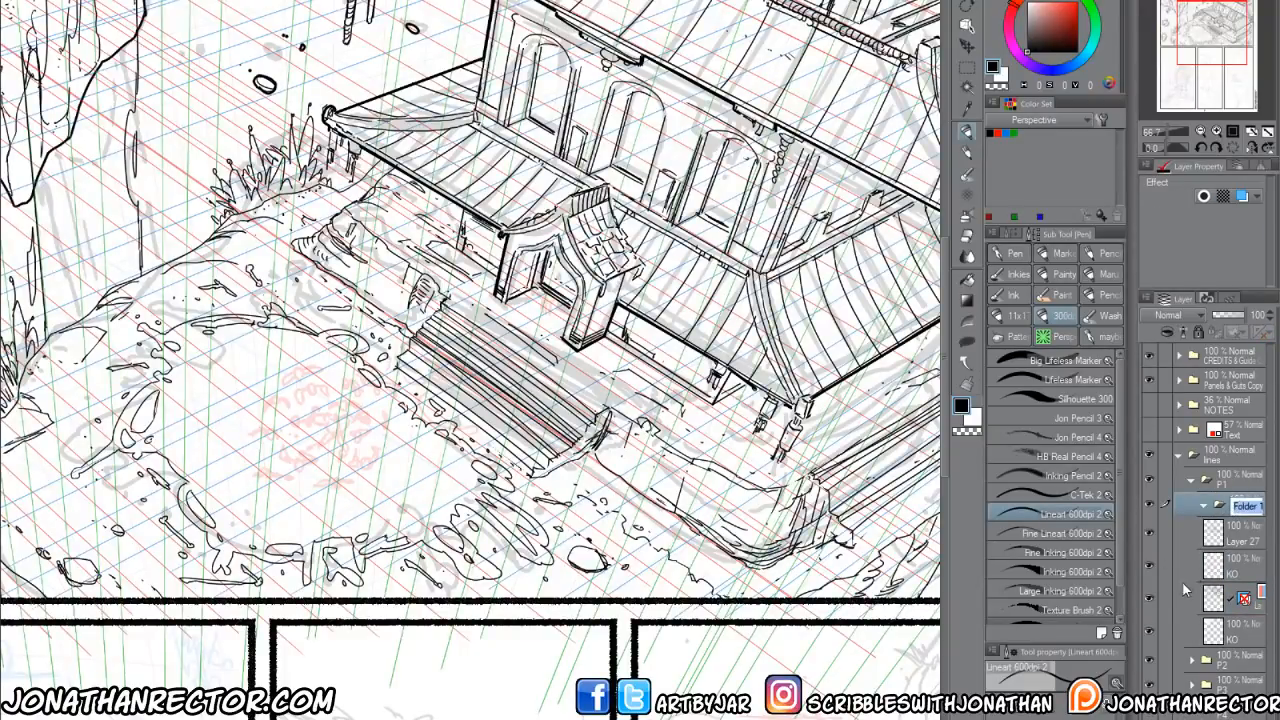
type("momo")
key("Return")
key("ctrl+shift+n")
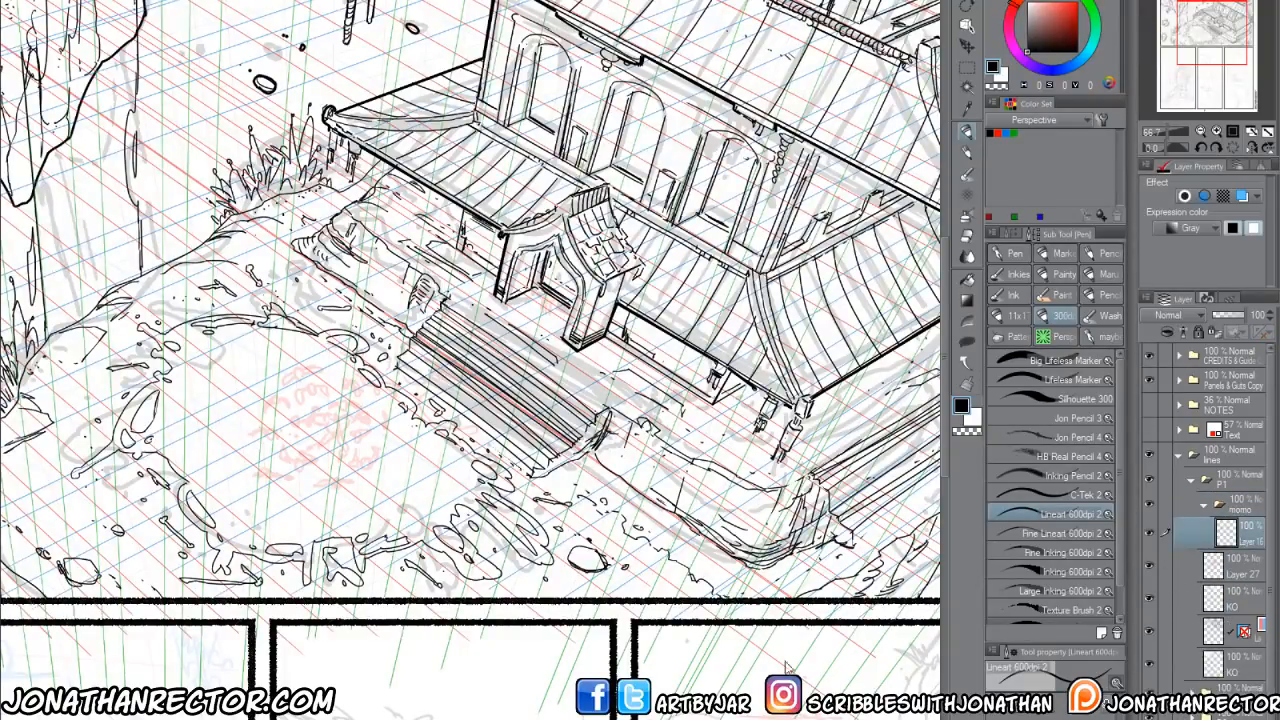
Hide the other ink layers and draw the tiny figure with a raised arm at the temple doorway using Fine Lineart 600dpi 2.
scroll(547, 231, "up", 3)
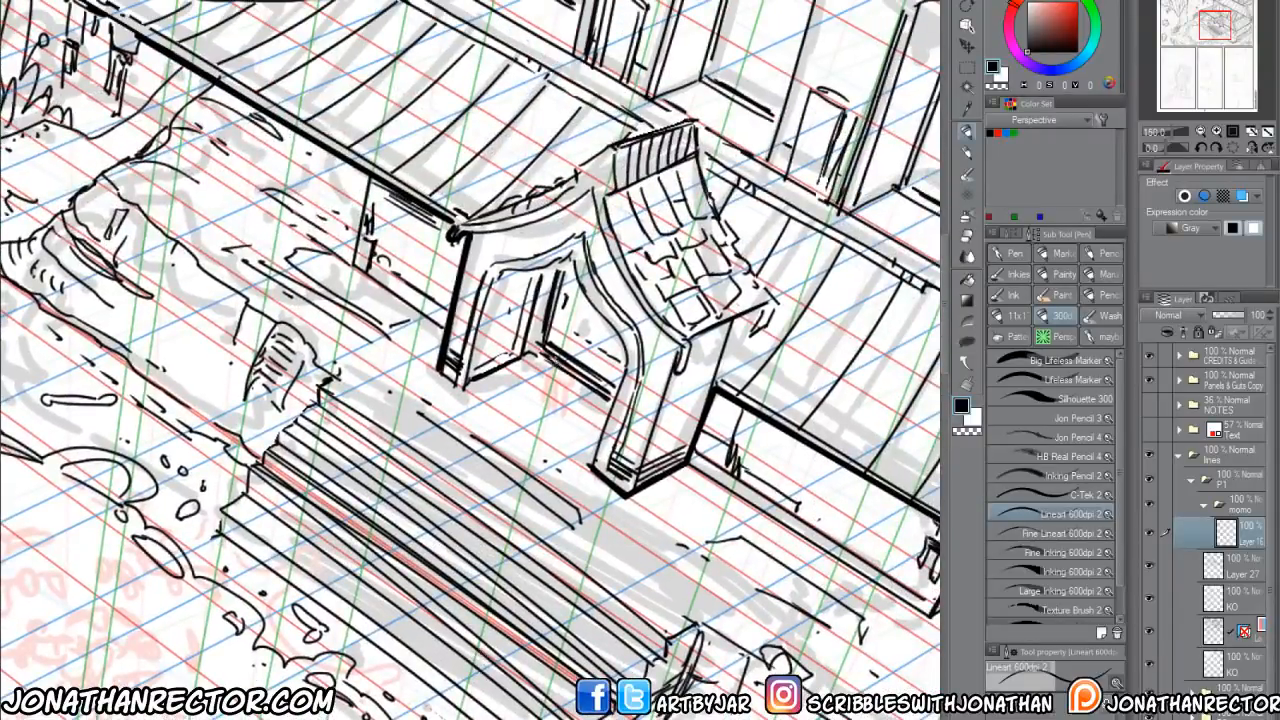
left_click(1009, 530)
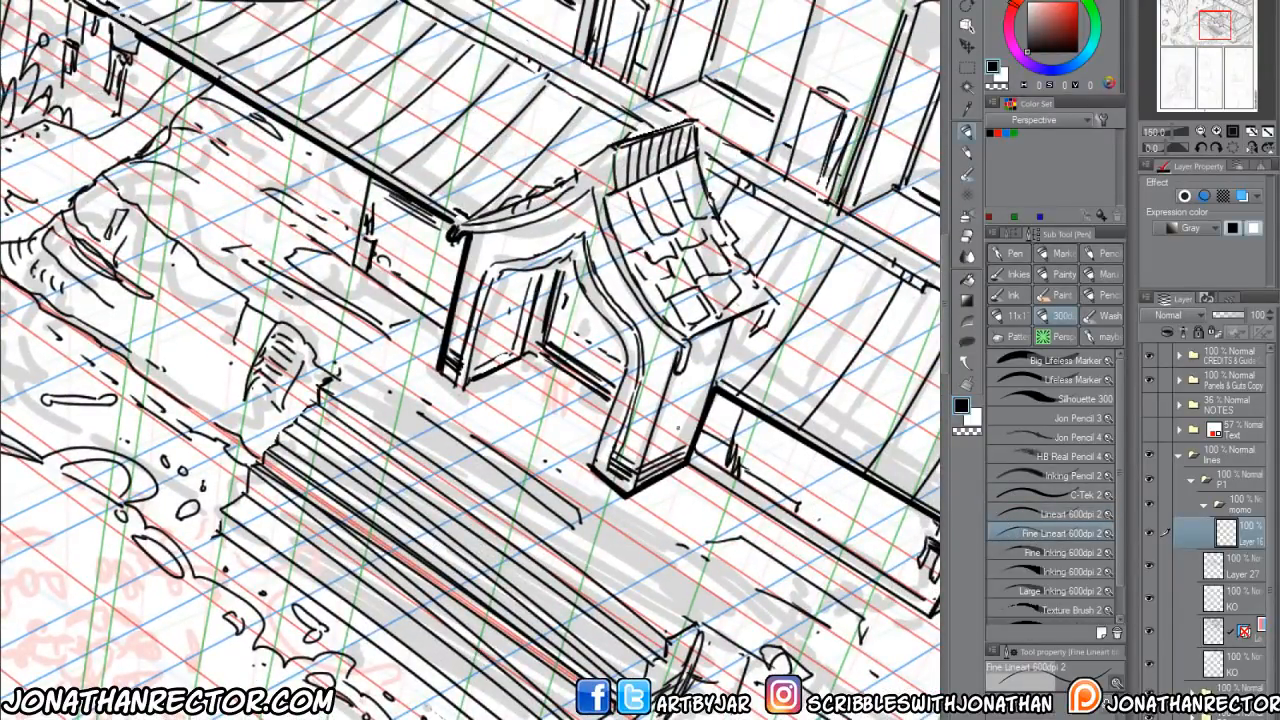
left_click(1150, 568)
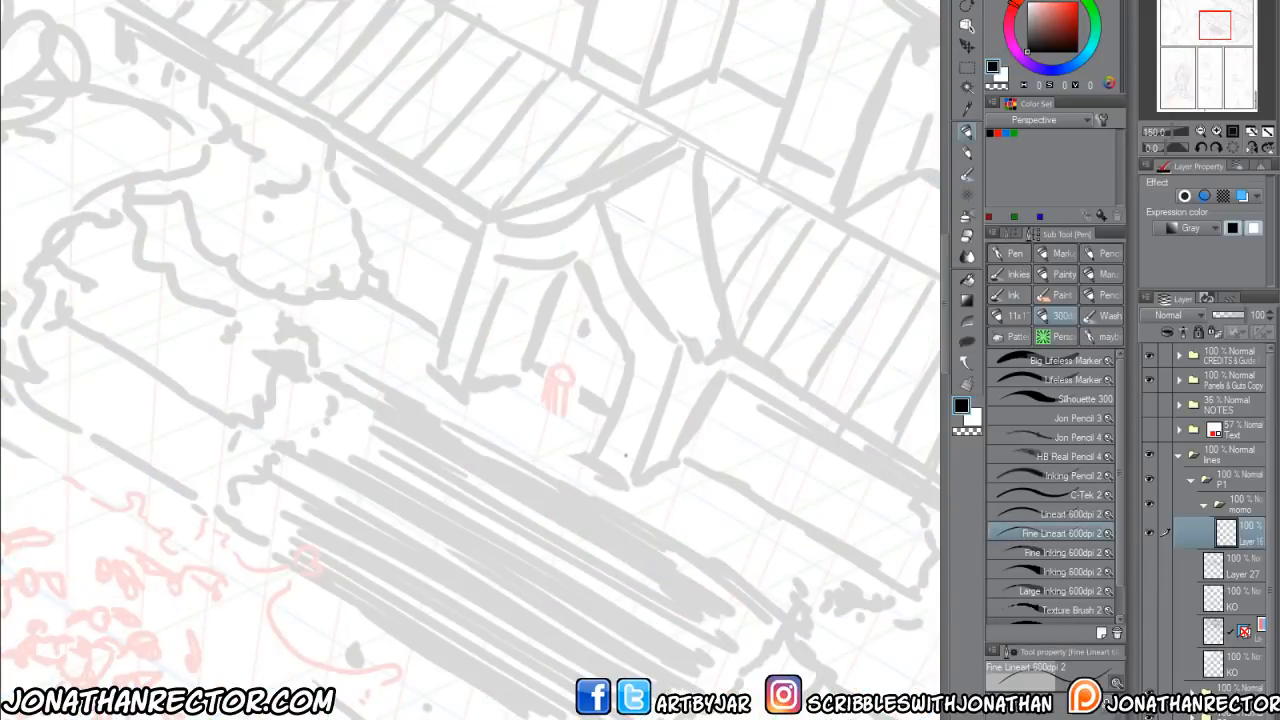
mouse_move(566, 368)
left_mouse_down()
mouse_move(567, 383)
mouse_move(551, 378)
mouse_move(562, 368)
mouse_move(561, 415)
mouse_move(554, 400)
mouse_move(582, 378)
mouse_move(568, 397)
left_mouse_up()
Build a KO layer with a 3.0 black edge from the doorway figure's silhouette, show the other ink layers again and review the panel.
key("w")
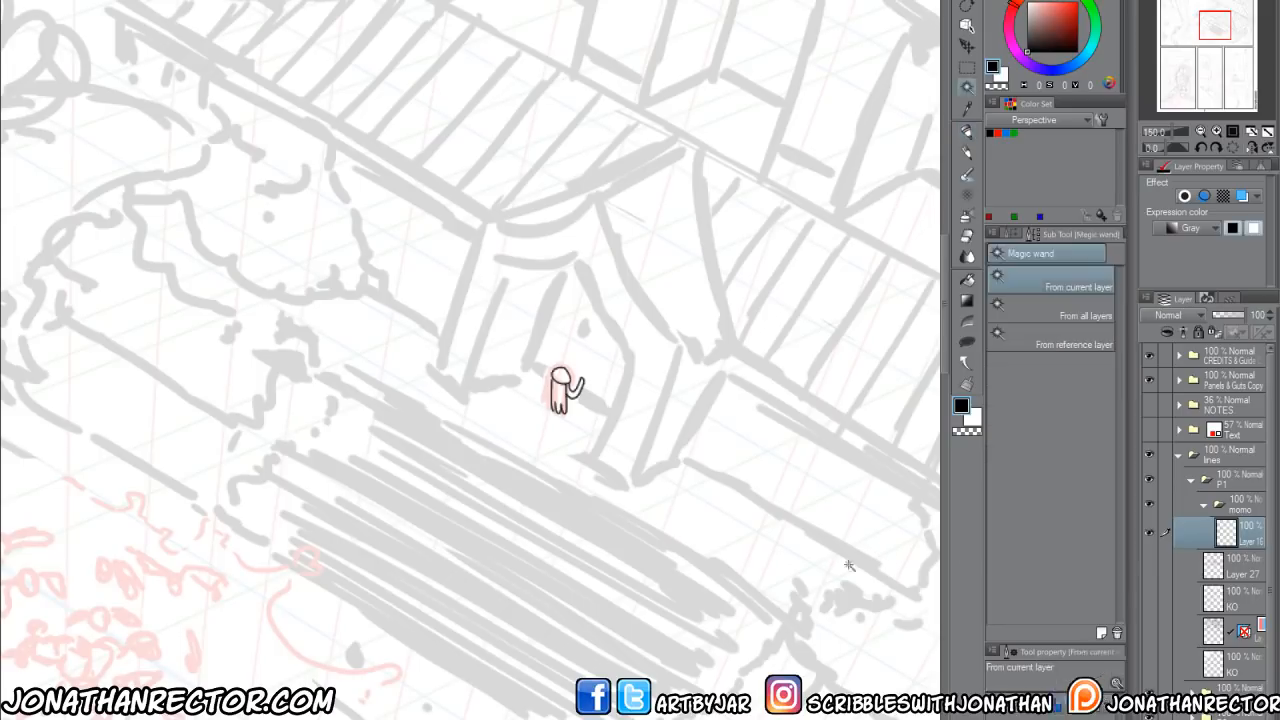
left_click(532, 380)
key("F1")
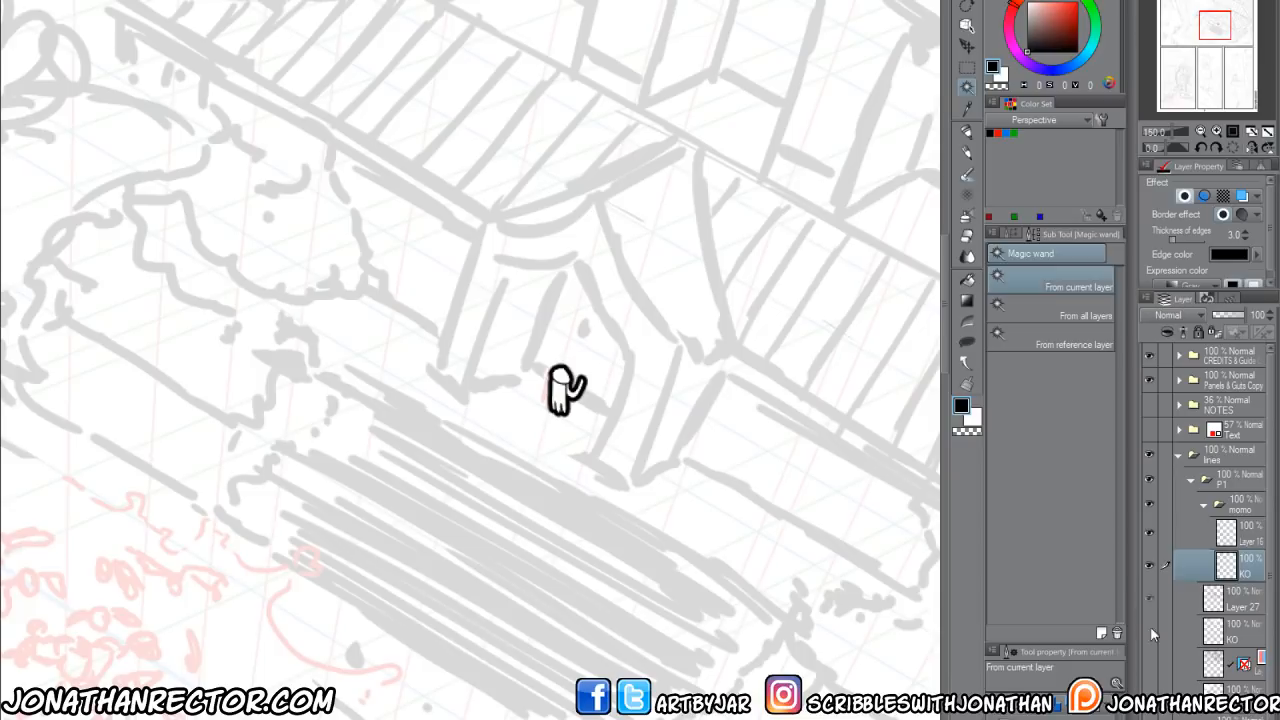
key("ctrl+minus")
key("ctrl+minus")
key("ctrl+minus")
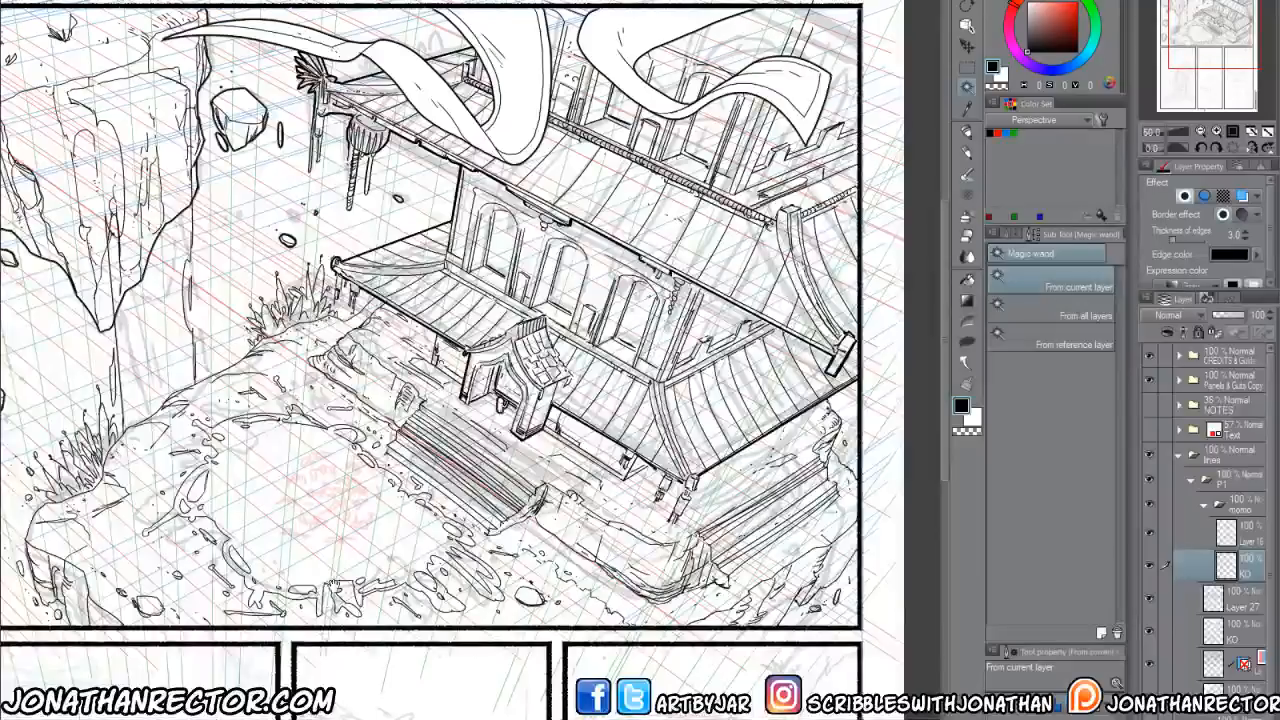
left_click_drag(337, 588, 367, 413)
scroll(537, 604, "down", 1)
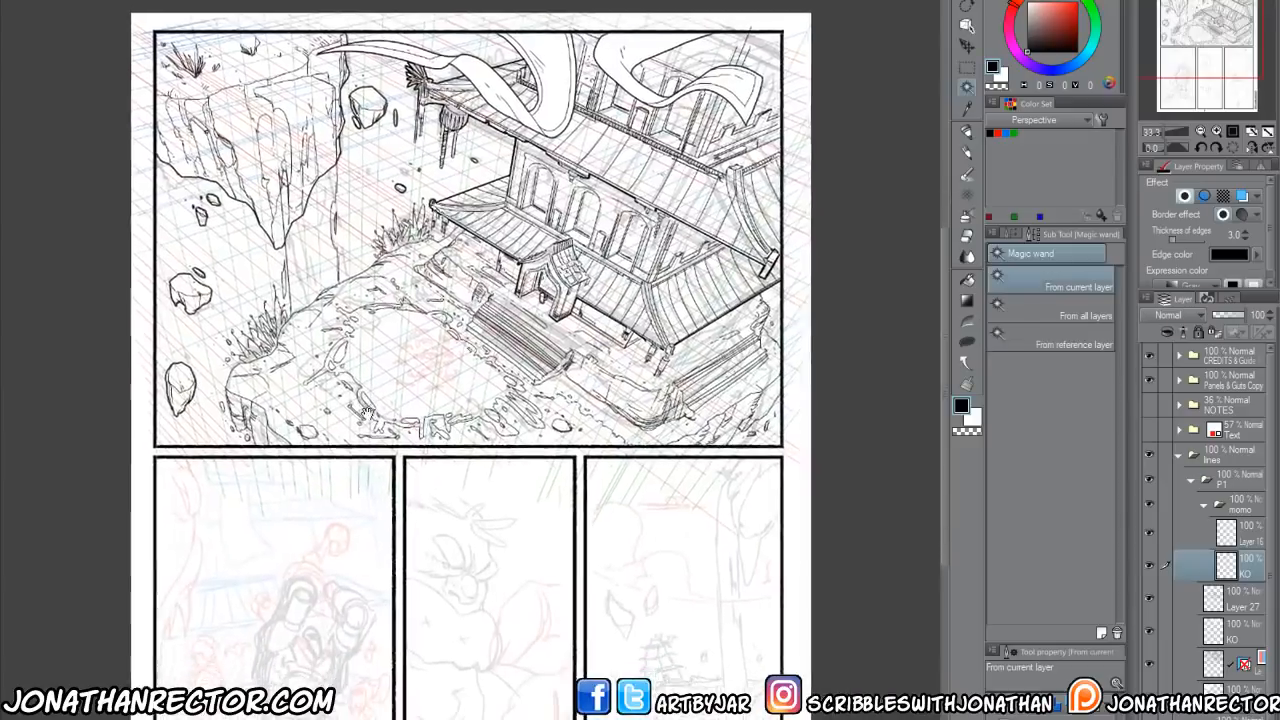
scroll(367, 413, "down", 1)
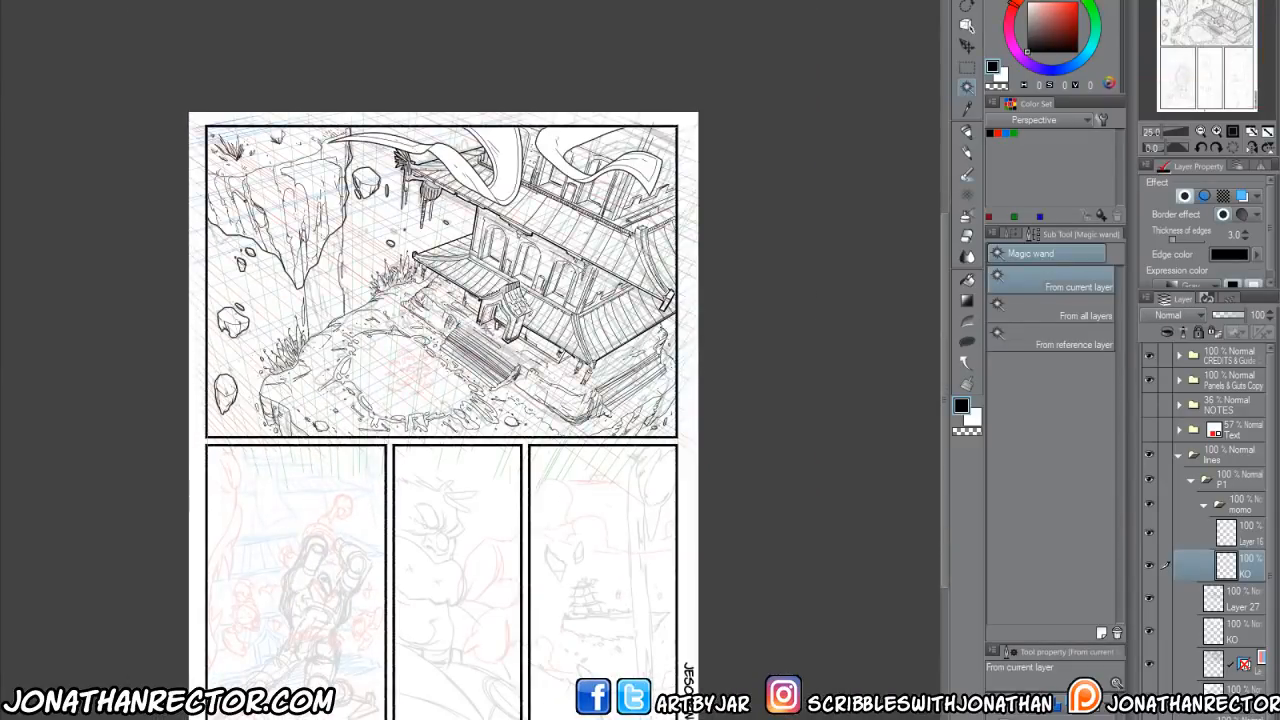
scroll(487, 330, "up", 4)
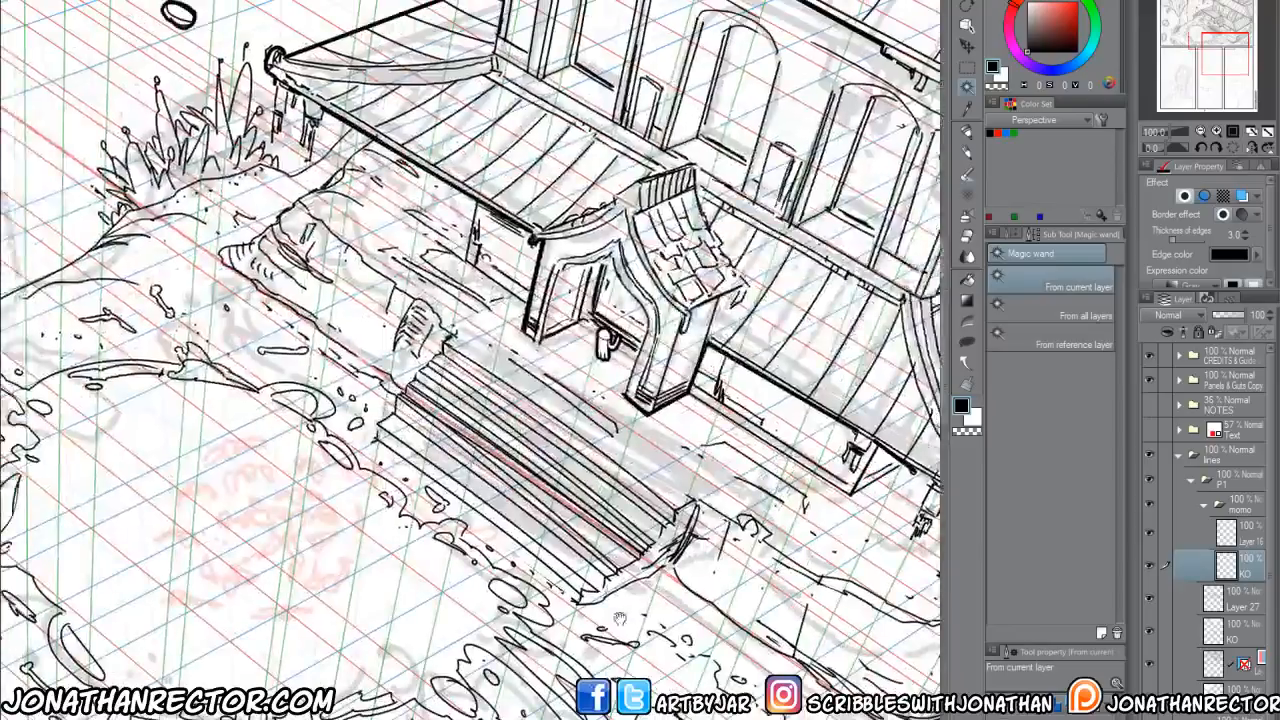
Move the whole momo folder so the tiny figure stands slightly farther back in the temple doorway.
left_click_drag(620, 618, 628, 634)
left_click_drag(656, 404, 711, 510)
left_click(1217, 510)
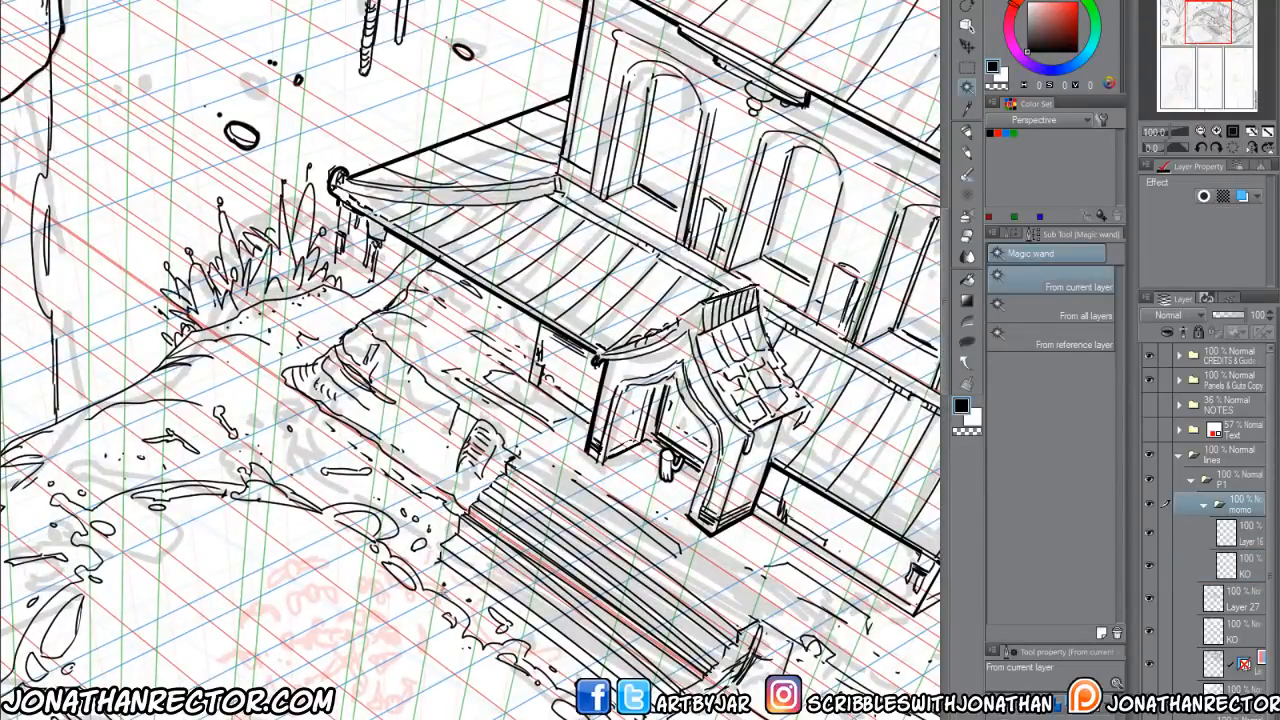
key("k")
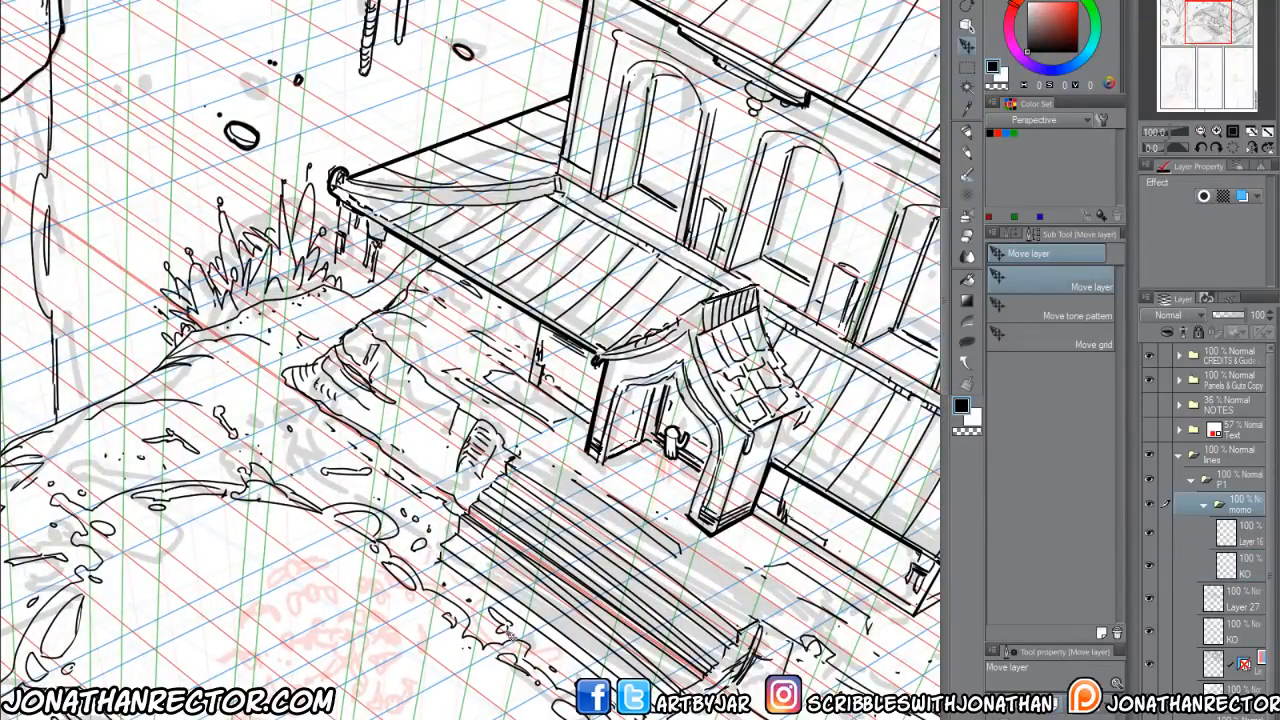
left_click_drag(510, 634, 540, 538)
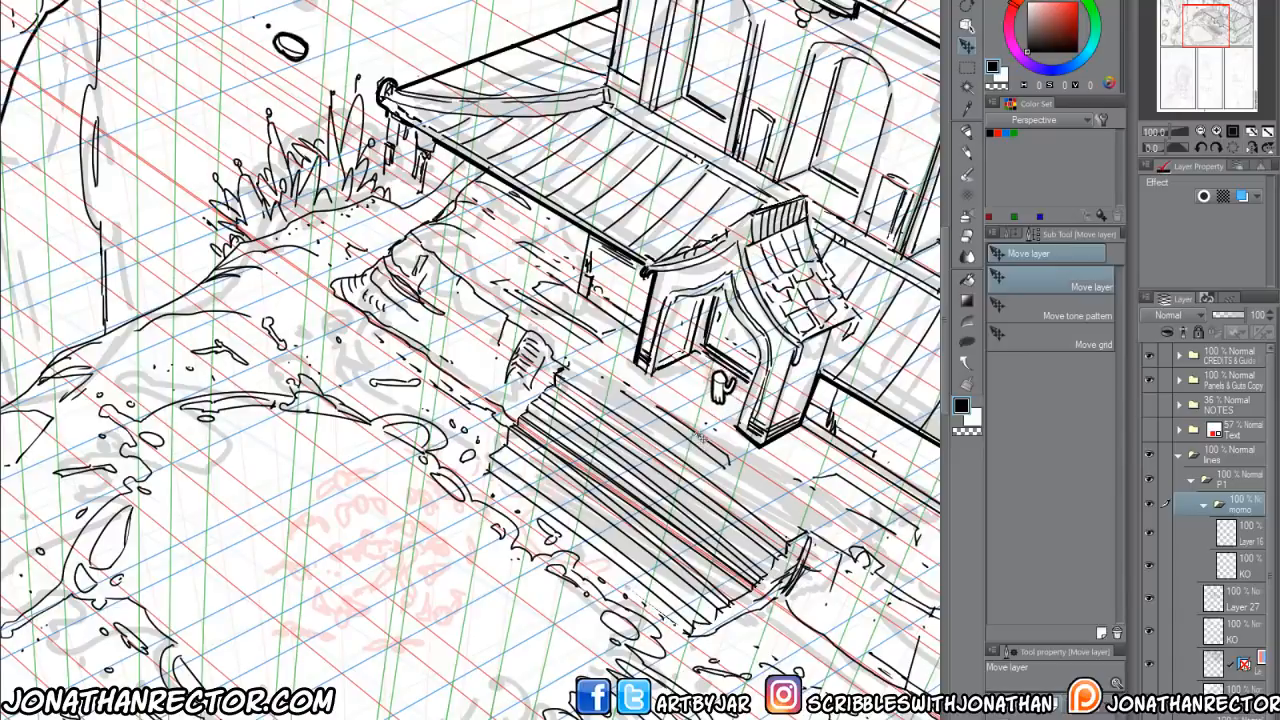
left_click_drag(700, 436, 712, 423)
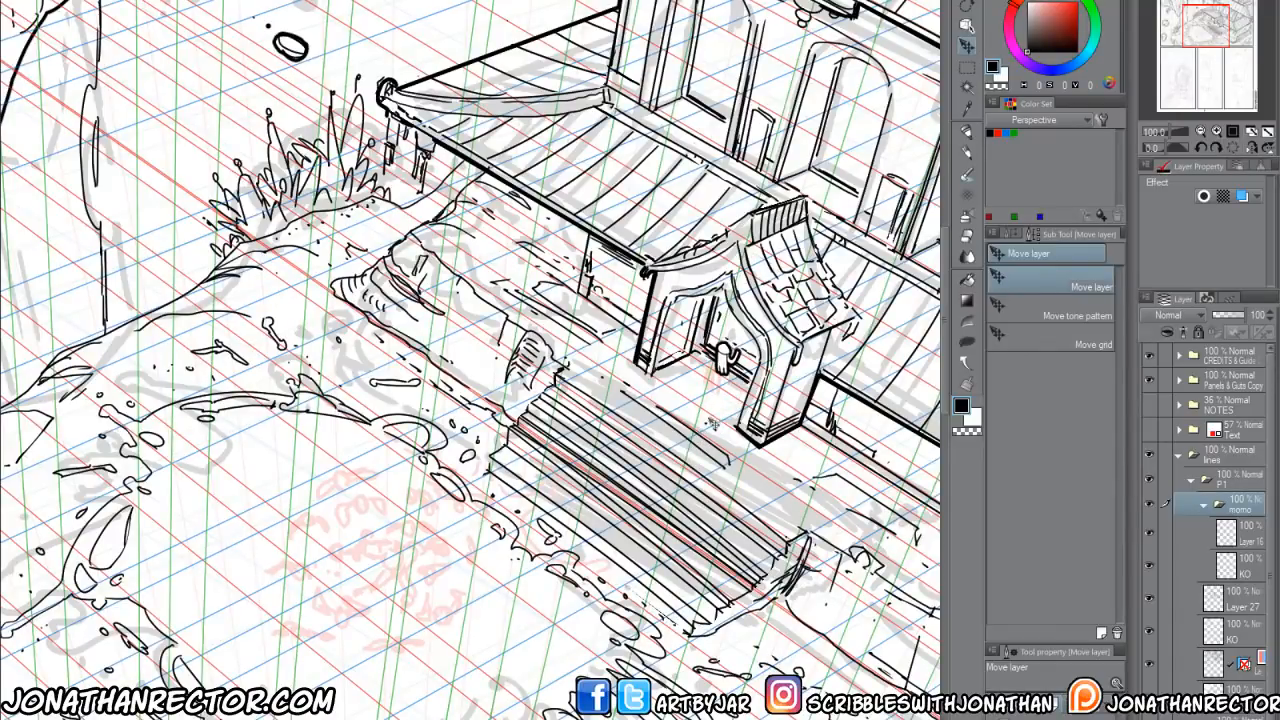
Create a folder named jesop above the momo folder and add a new layer in it.
left_click_drag(349, 615, 403, 468)
mouse_move(480, 589)
left_mouse_down()
mouse_move(637, 600)
mouse_move(487, 575)
left_mouse_up()
left_click(1200, 716)
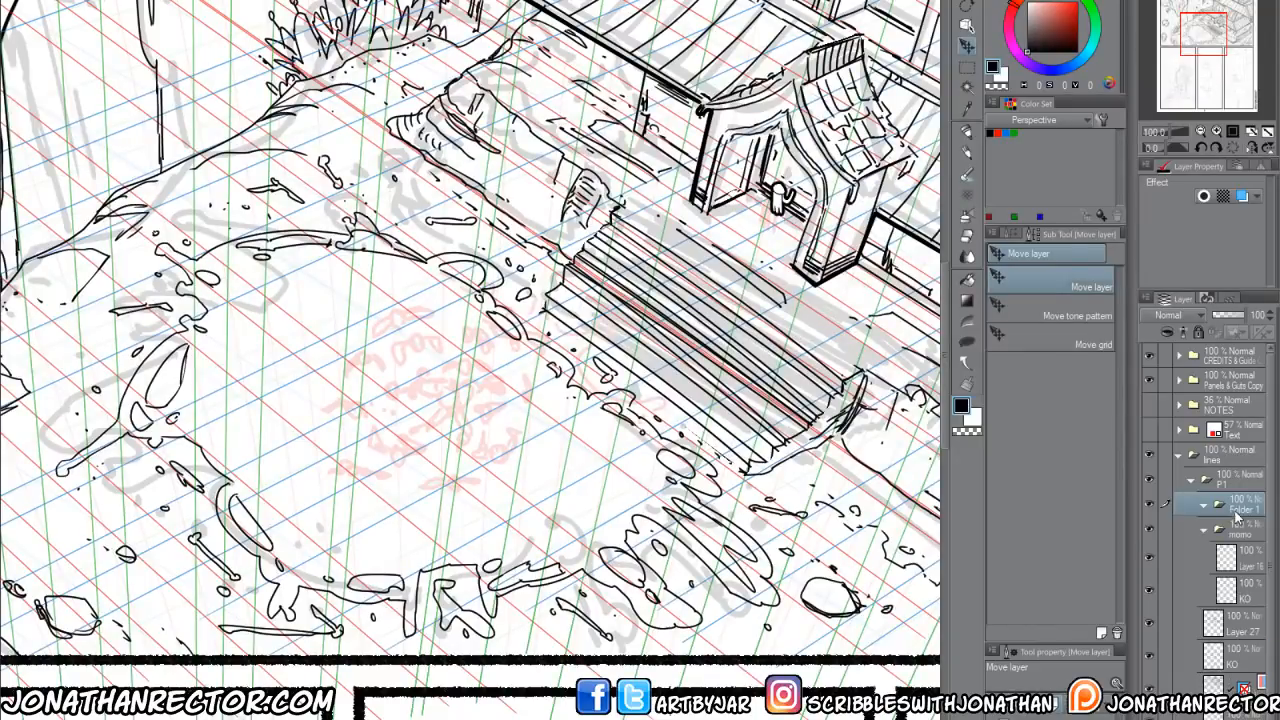
double_click(1238, 509)
type("jes")
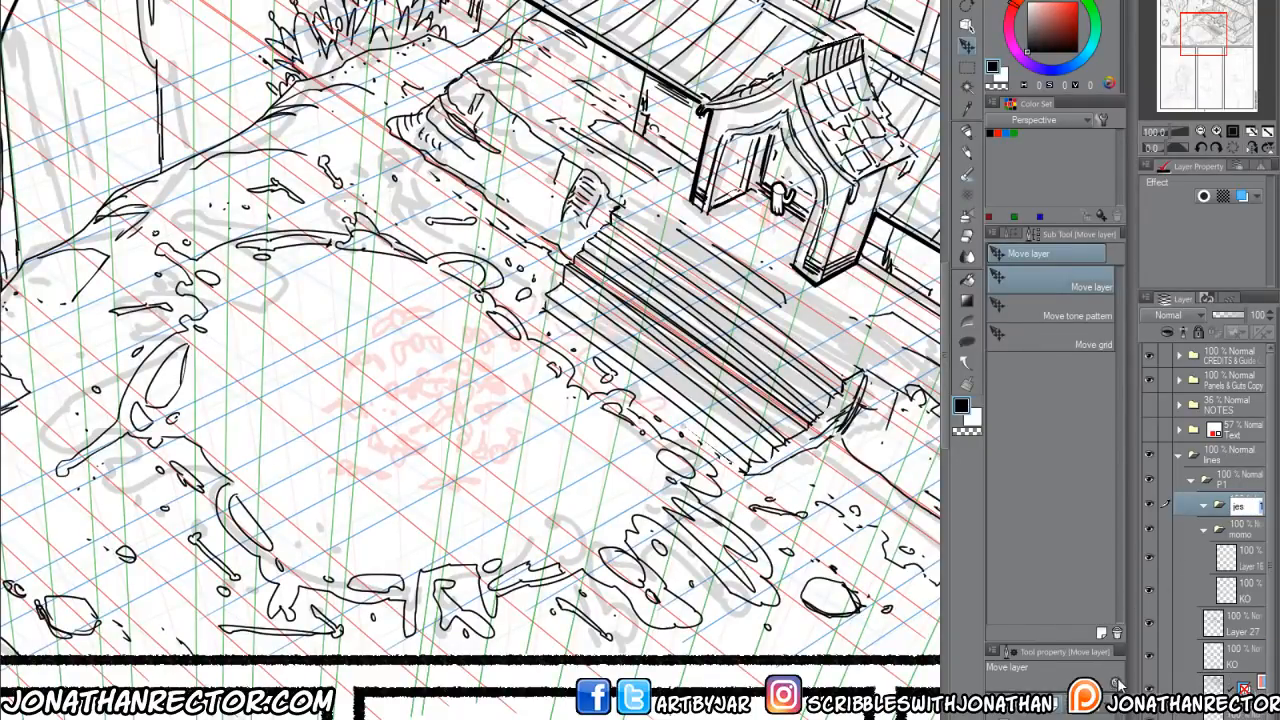
type("op")
key("Return")
key("ctrl+shift+n")
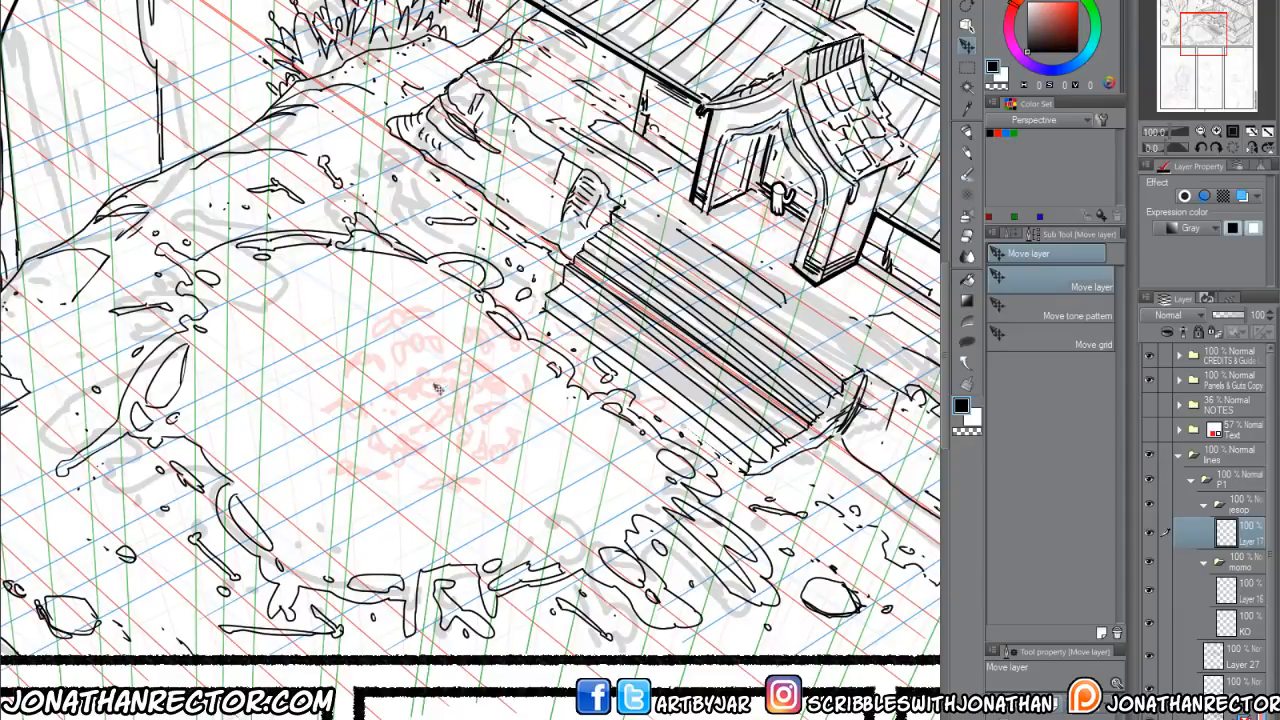
Ink a small muscular figure with spread arms and legs in the centre of the pit, redoing faulty strokes, using Fine Lineart 600dpi 2.
key("p")
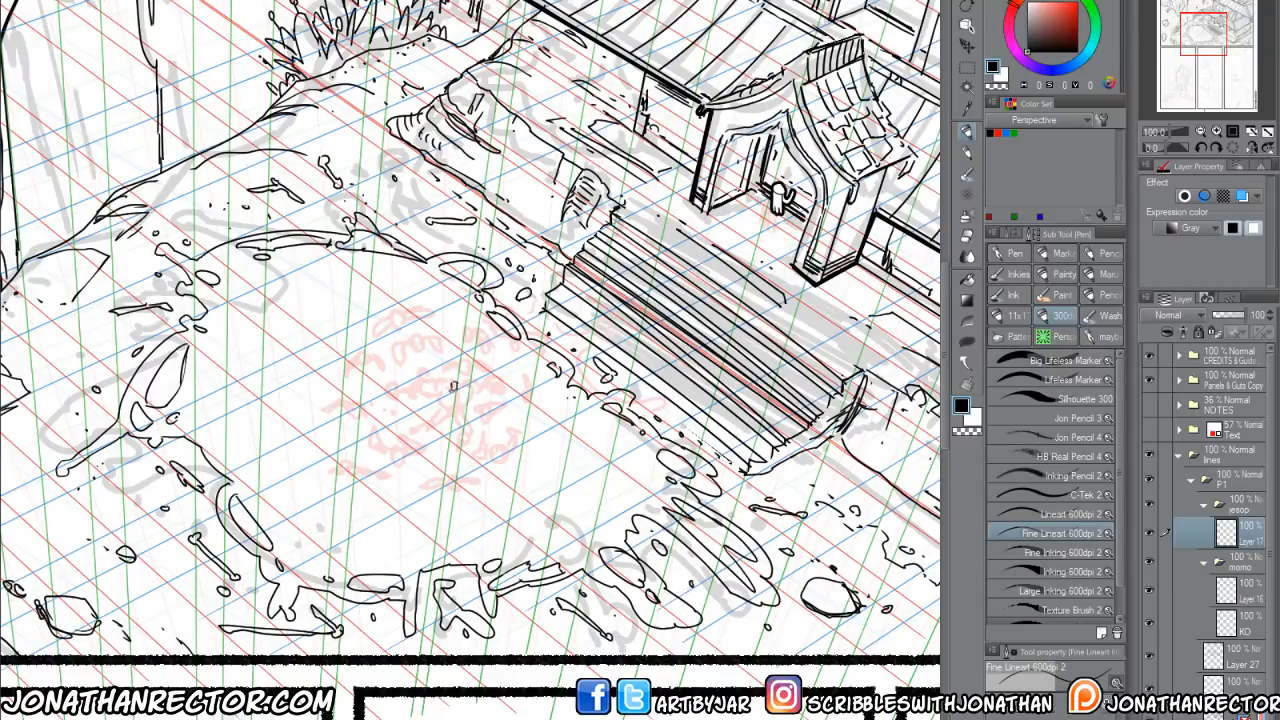
mouse_move(460, 398)
left_mouse_down()
mouse_move(452, 377)
mouse_move(442, 384)
mouse_move(477, 389)
mouse_move(469, 400)
mouse_move(462, 378)
mouse_move(495, 383)
mouse_move(440, 377)
mouse_move(409, 397)
mouse_move(443, 376)
mouse_move(436, 395)
mouse_move(463, 415)
mouse_move(442, 395)
mouse_move(463, 396)
left_mouse_up()
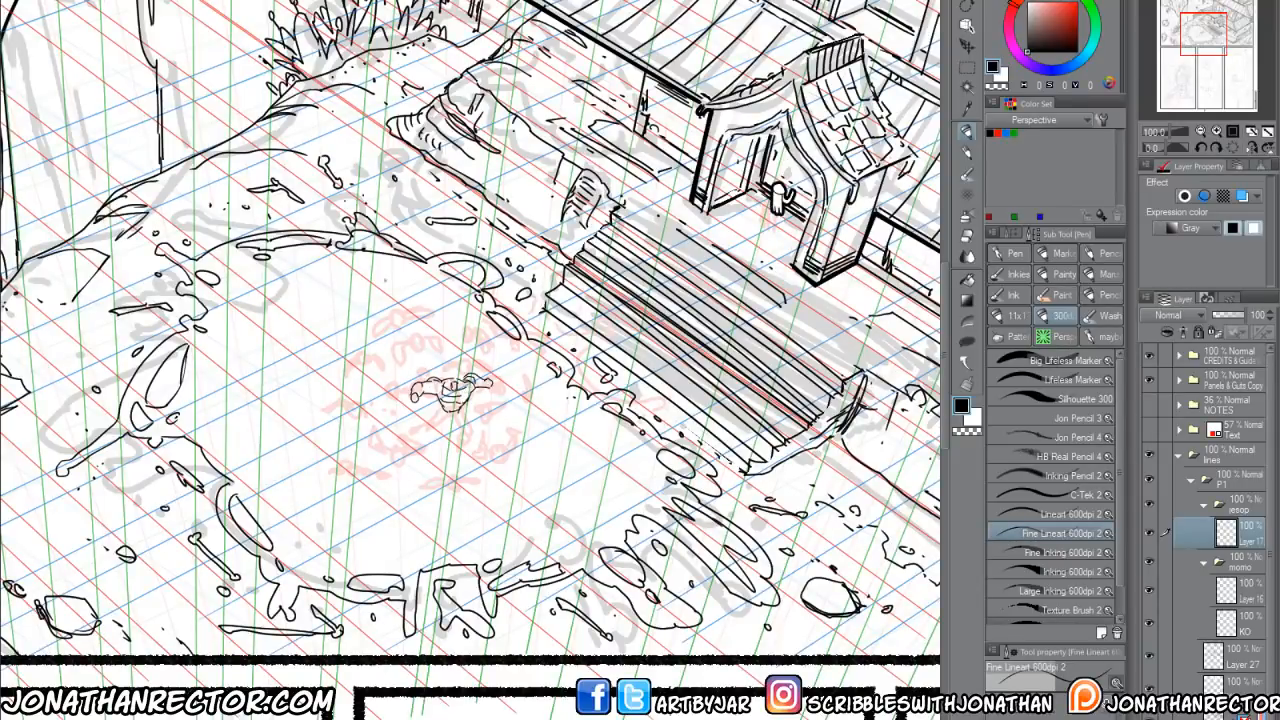
key("ctrl+z")
key("ctrl+z")
left_click_drag(440, 389, 464, 395)
mouse_move(466, 390)
left_mouse_down()
mouse_move(441, 389)
mouse_move(489, 386)
mouse_move(461, 417)
mouse_move(475, 426)
mouse_move(455, 431)
mouse_move(462, 454)
mouse_move(430, 423)
mouse_move(409, 435)
mouse_move(439, 423)
mouse_move(463, 445)
left_mouse_up()
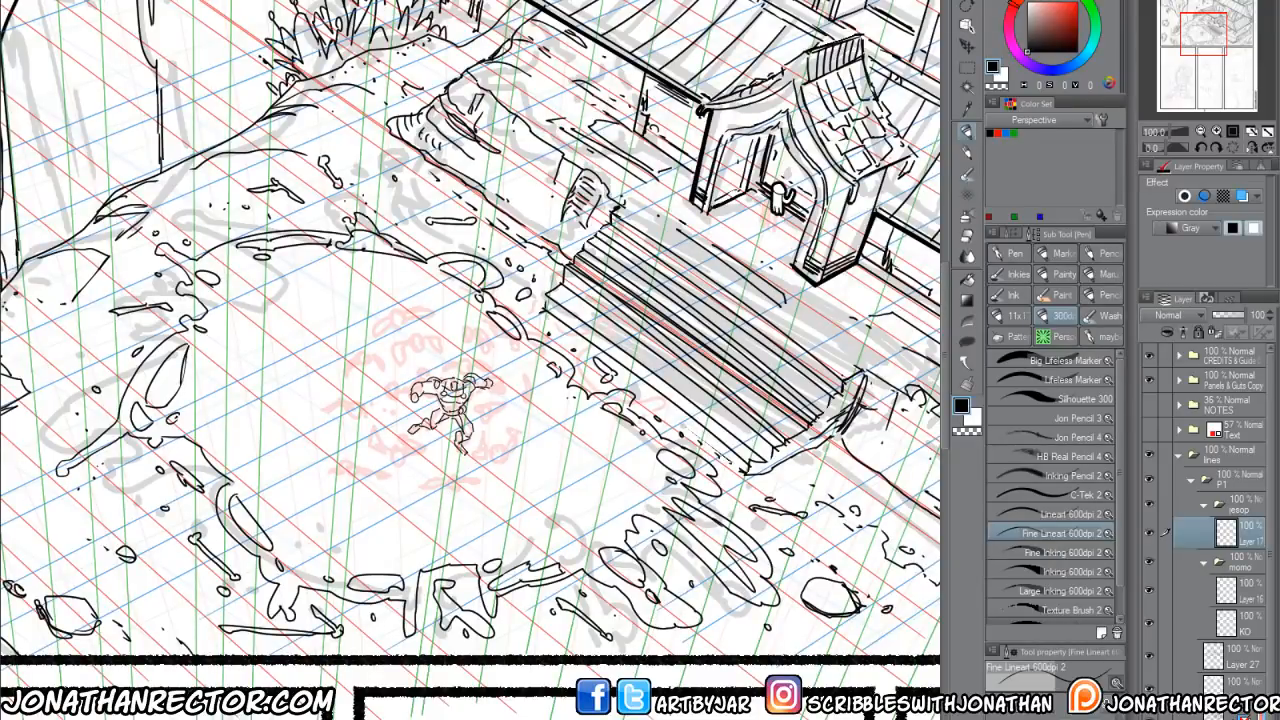
Add another layer in the jesop folder and ink small rough figures around the central fighter's head and just above his outstretched arm.
key("ctrl+shift+n")
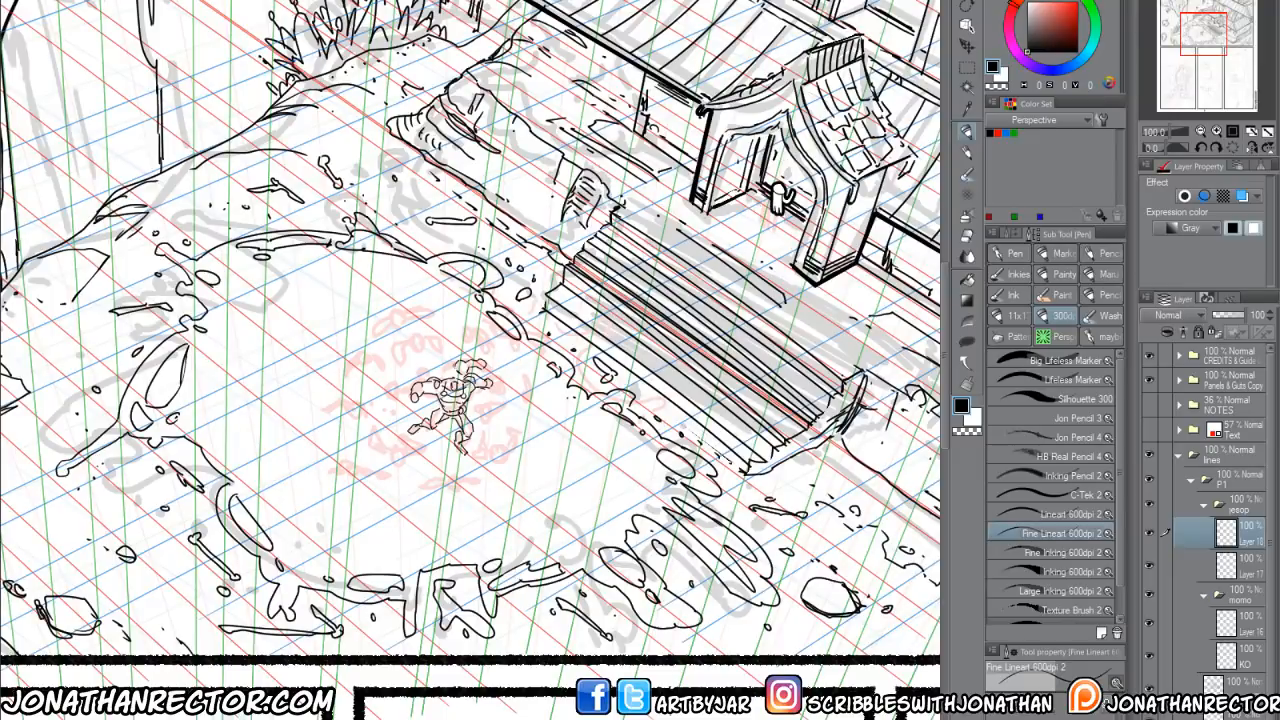
left_click_drag(445, 366, 457, 362)
left_click_drag(453, 371, 465, 375)
left_click_drag(418, 338, 412, 349)
mouse_move(405, 355)
left_mouse_down()
mouse_move(398, 367)
mouse_move(409, 361)
mouse_move(394, 351)
left_mouse_up()
mouse_move(394, 347)
left_mouse_down()
mouse_move(398, 361)
mouse_move(407, 343)
mouse_move(414, 351)
left_mouse_up()
mouse_move(417, 343)
left_mouse_down()
mouse_move(439, 335)
mouse_move(447, 359)
left_mouse_up()
Ink more small rough figures on the pit floor on both sides of the central fighter's feet, following the red sketch.
key("ctrl+minus")
key("ctrl+minus")
key("ctrl+plus")
key("ctrl+plus")
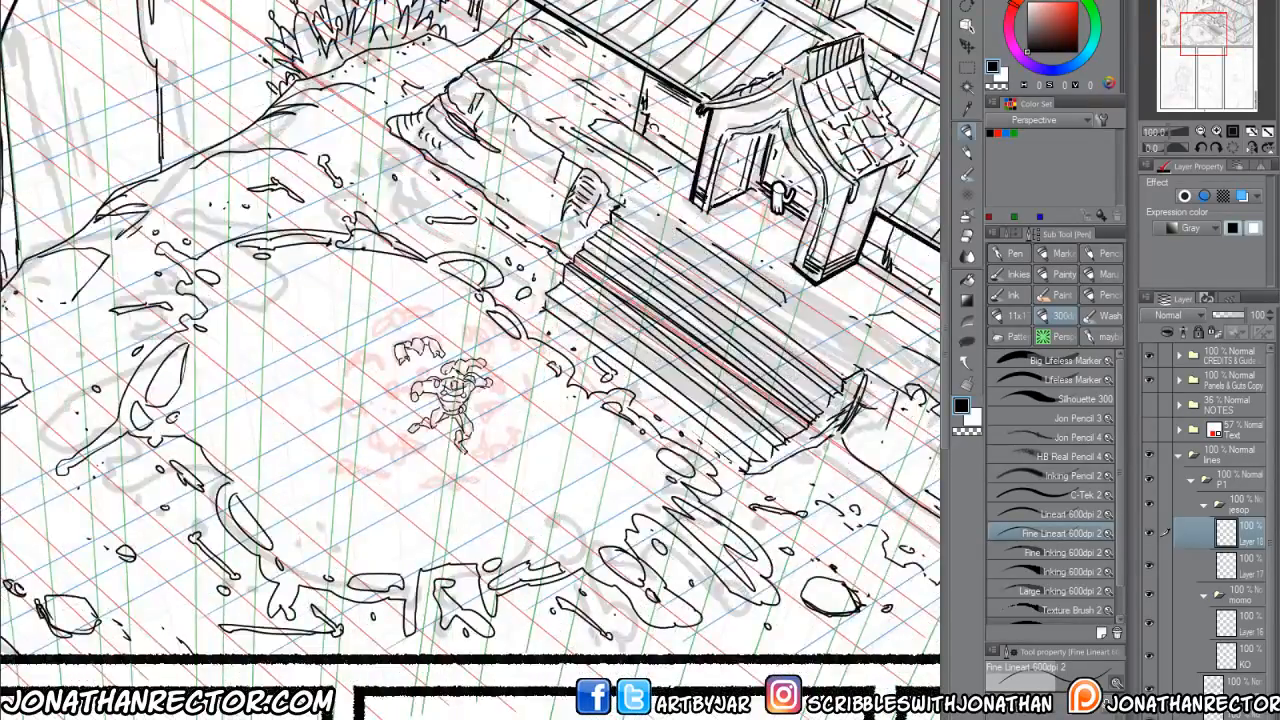
left_click_drag(460, 400, 492, 448)
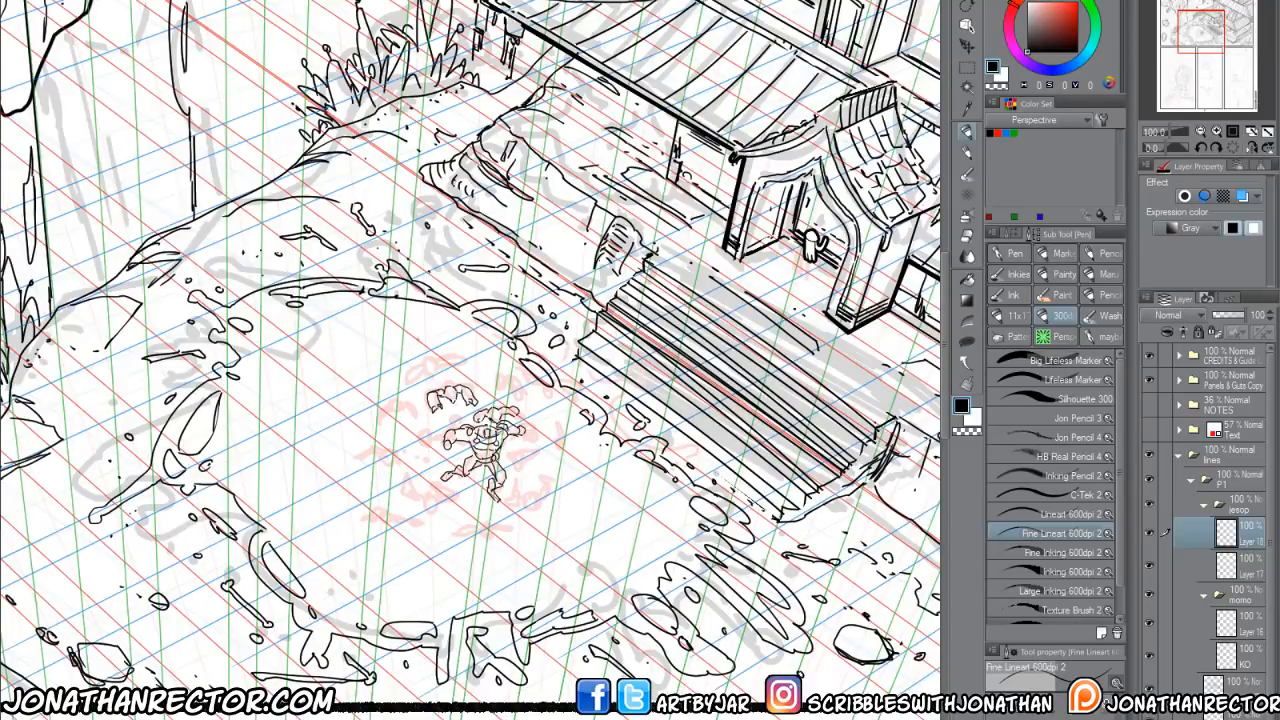
mouse_move(536, 494)
left_mouse_down()
mouse_move(522, 509)
mouse_move(540, 501)
mouse_move(529, 485)
mouse_move(539, 470)
mouse_move(513, 505)
mouse_move(508, 488)
left_mouse_up()
mouse_move(429, 494)
left_mouse_down()
mouse_move(425, 508)
mouse_move(450, 507)
mouse_move(455, 491)
mouse_move(450, 505)
mouse_move(415, 479)
mouse_move(421, 498)
left_mouse_up()
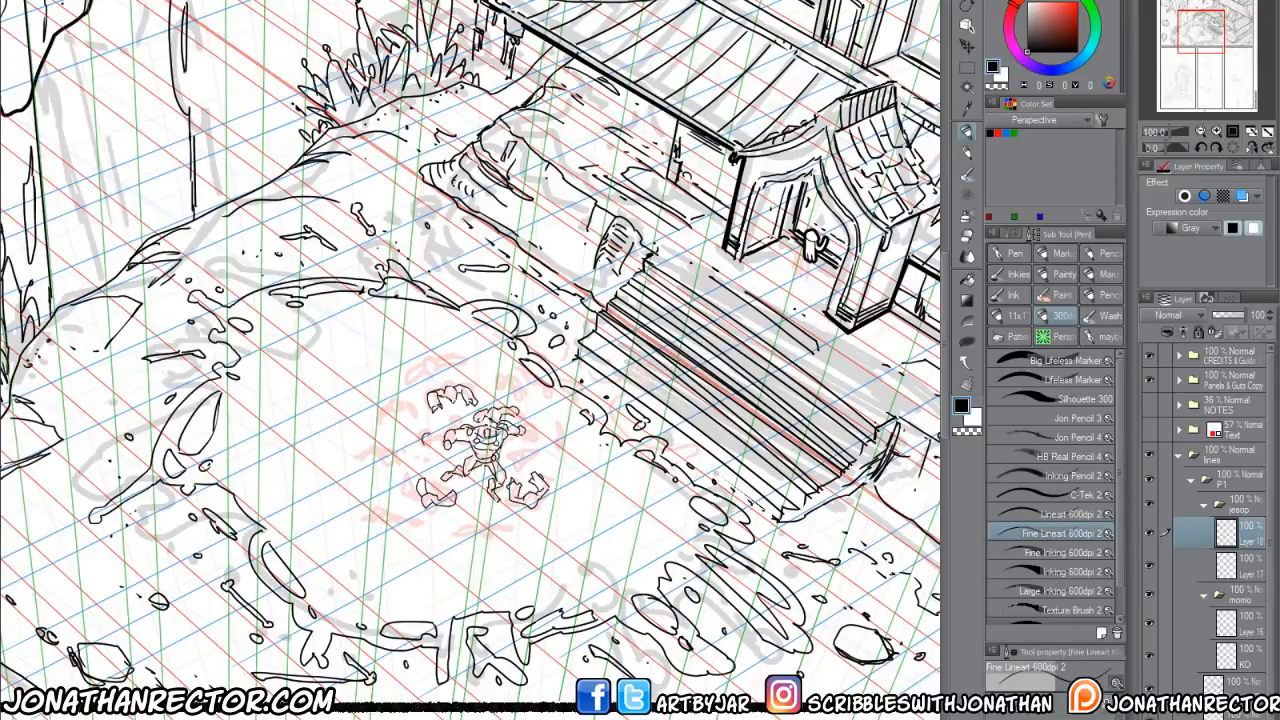
Ink a small rough figure beside the fighter's outstretched arm and tidy its lines with a reduced Hard eraser, returning to Fine Lineart 600dpi 2.
mouse_move(427, 433)
left_mouse_down()
mouse_move(434, 446)
mouse_move(455, 429)
mouse_move(421, 450)
mouse_move(444, 461)
left_mouse_up()
key("e")
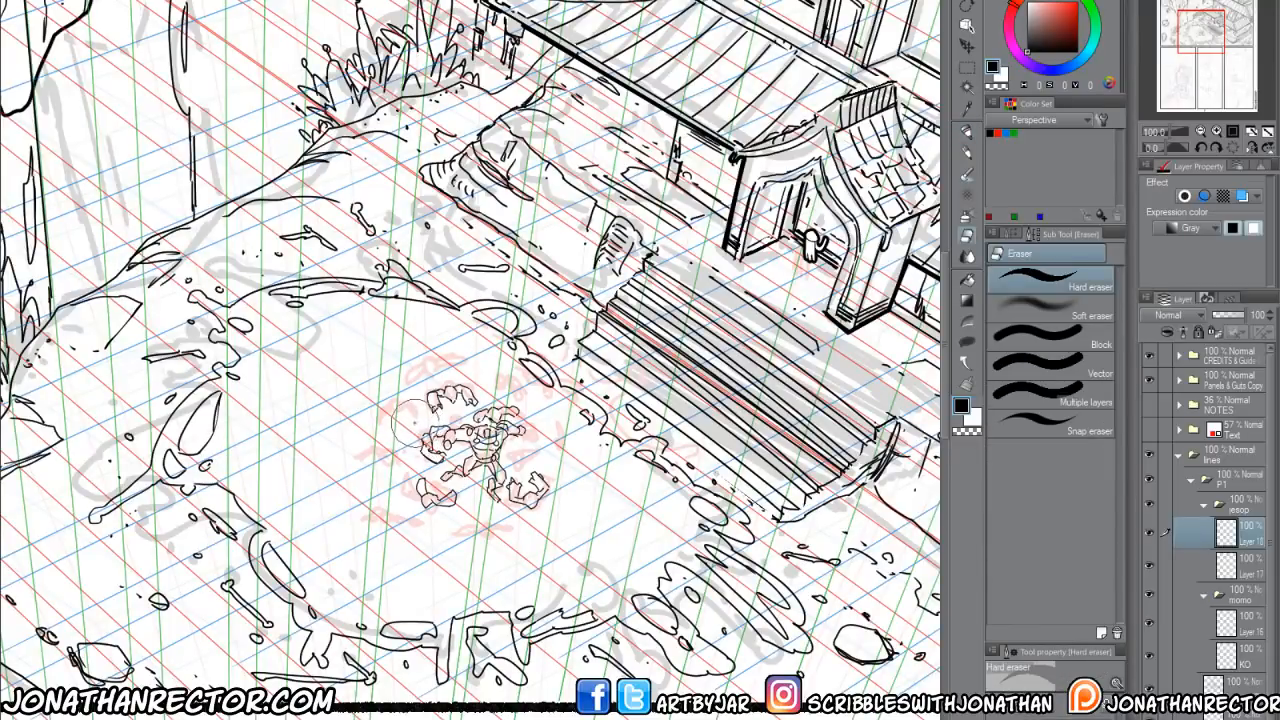
key("bracketleft")
key("bracketleft")
key("bracketleft")
key("bracketleft")
key("p")
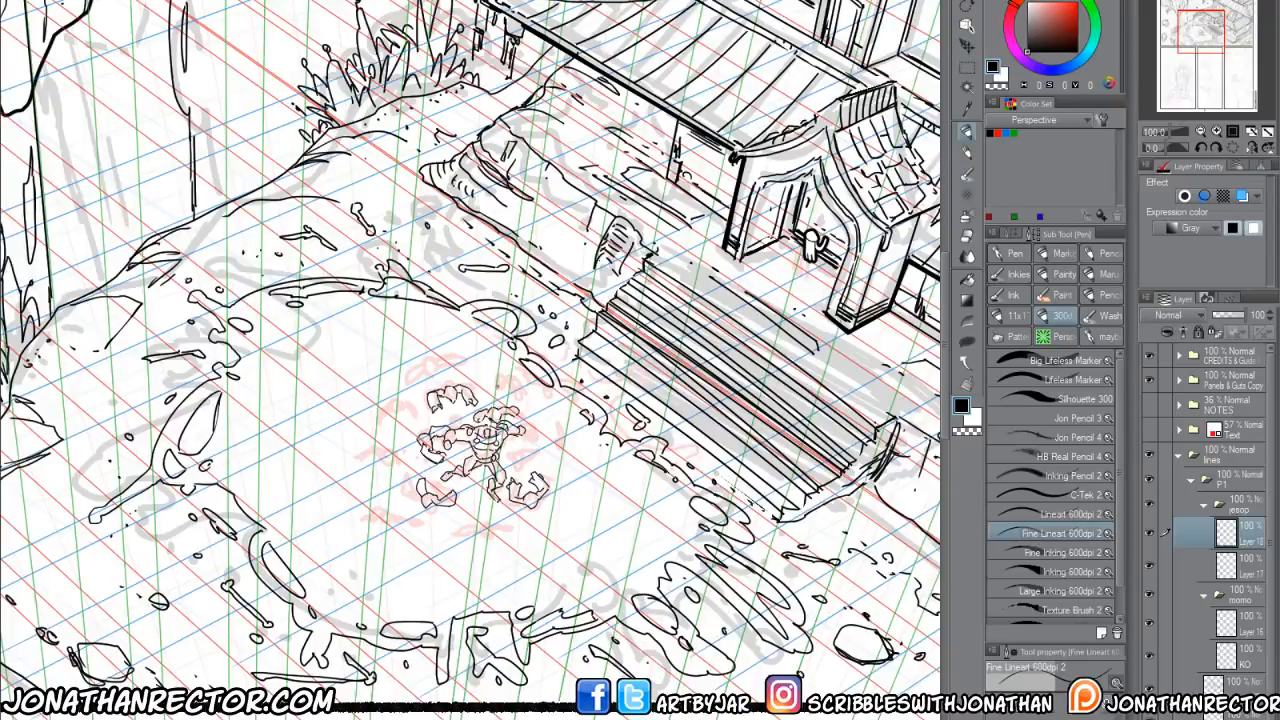
Ink the small creatures above and to the upper left of the central figure inside the crater with fine line strokes.
mouse_move(501, 388)
left_mouse_down()
mouse_move(515, 388)
mouse_move(517, 409)
mouse_move(497, 378)
left_mouse_up()
key("ctrl+z")
mouse_move(496, 380)
left_mouse_down()
mouse_move(476, 381)
mouse_move(491, 385)
left_mouse_up()
left_click_drag(449, 398, 457, 391)
left_click_drag(428, 435, 430, 448)
left_click_drag(490, 415, 498, 427)
mouse_move(427, 365)
left_mouse_down()
mouse_move(462, 383)
mouse_move(434, 378)
mouse_move(431, 355)
mouse_move(409, 379)
mouse_move(427, 371)
left_mouse_up()
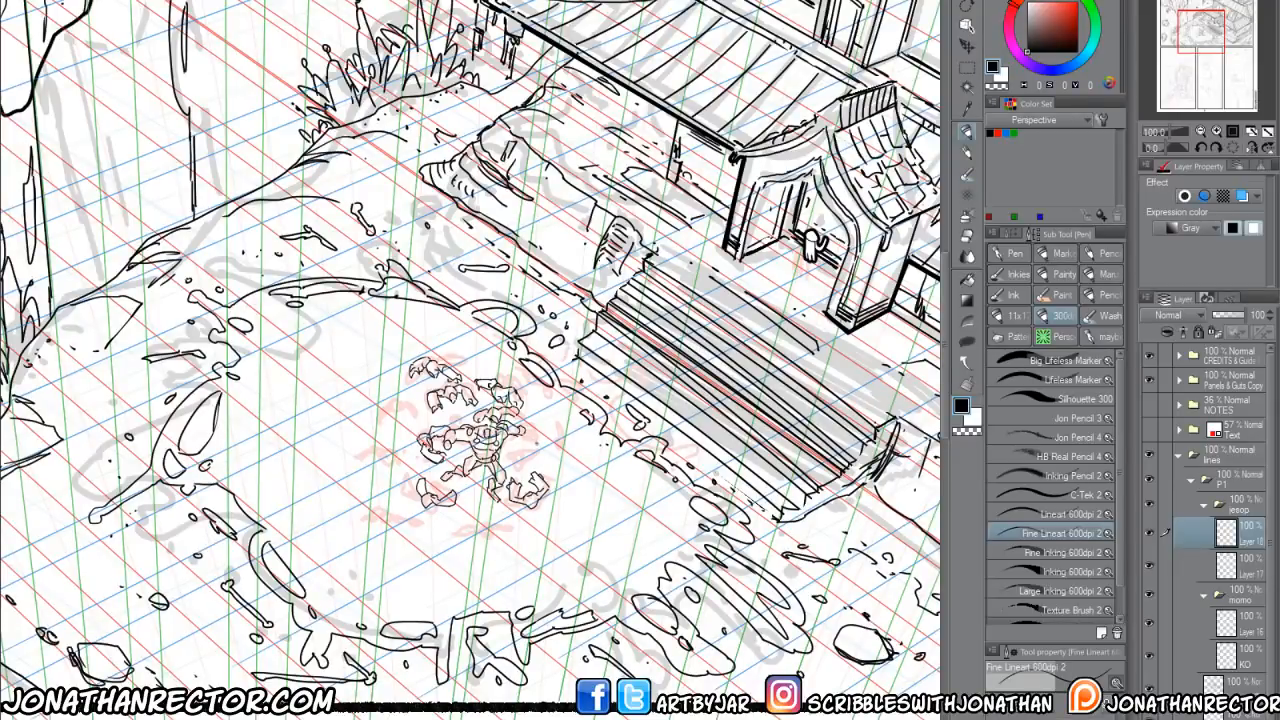
Ink the creatures on the right and upper-left sides of the ring around the central figure, cleaning up stray lines.
mouse_move(537, 441)
left_mouse_down()
mouse_move(522, 449)
mouse_move(535, 461)
mouse_move(508, 459)
left_mouse_up()
mouse_move(509, 447)
left_mouse_down()
mouse_move(538, 430)
mouse_move(542, 446)
mouse_move(543, 428)
mouse_move(531, 454)
left_mouse_up()
left_click_drag(398, 408, 408, 422)
mouse_move(406, 412)
left_mouse_down()
mouse_move(397, 420)
mouse_move(402, 401)
left_mouse_up()
mouse_move(401, 412)
left_mouse_down()
mouse_move(423, 403)
mouse_move(421, 418)
left_mouse_up()
mouse_move(416, 413)
left_mouse_down()
mouse_move(428, 417)
mouse_move(398, 431)
mouse_move(395, 421)
mouse_move(414, 436)
left_mouse_up()
key("e")
key("p")
left_click_drag(399, 427, 410, 436)
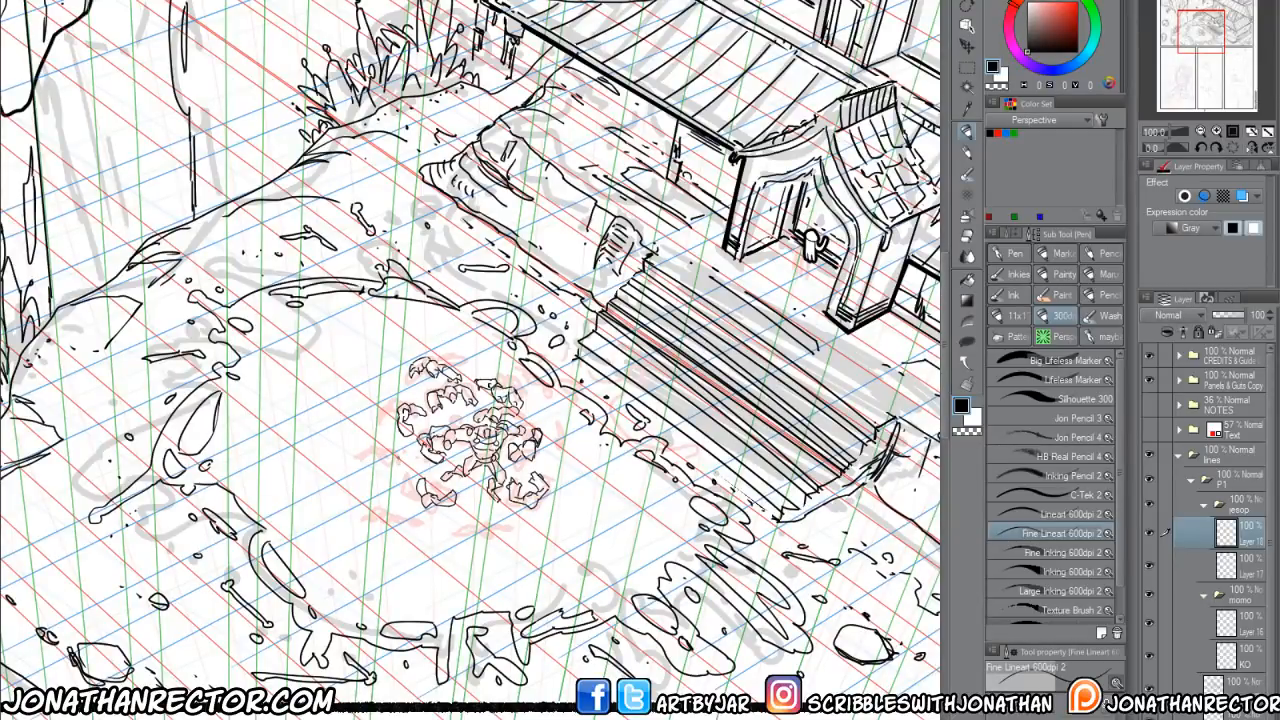
Ink the creatures at the far left and along the lower edge of the ring, erasing stray marks.
mouse_move(397, 454)
left_mouse_down()
mouse_move(378, 474)
mouse_move(400, 489)
mouse_move(395, 475)
left_mouse_up()
left_click_drag(393, 447, 386, 453)
left_click_drag(383, 442, 399, 446)
mouse_move(487, 538)
left_mouse_down()
mouse_move(468, 541)
mouse_move(465, 522)
mouse_move(518, 527)
mouse_move(497, 510)
mouse_move(503, 531)
mouse_move(487, 503)
mouse_move(507, 526)
mouse_move(429, 527)
left_mouse_up()
key("e")
key("p")
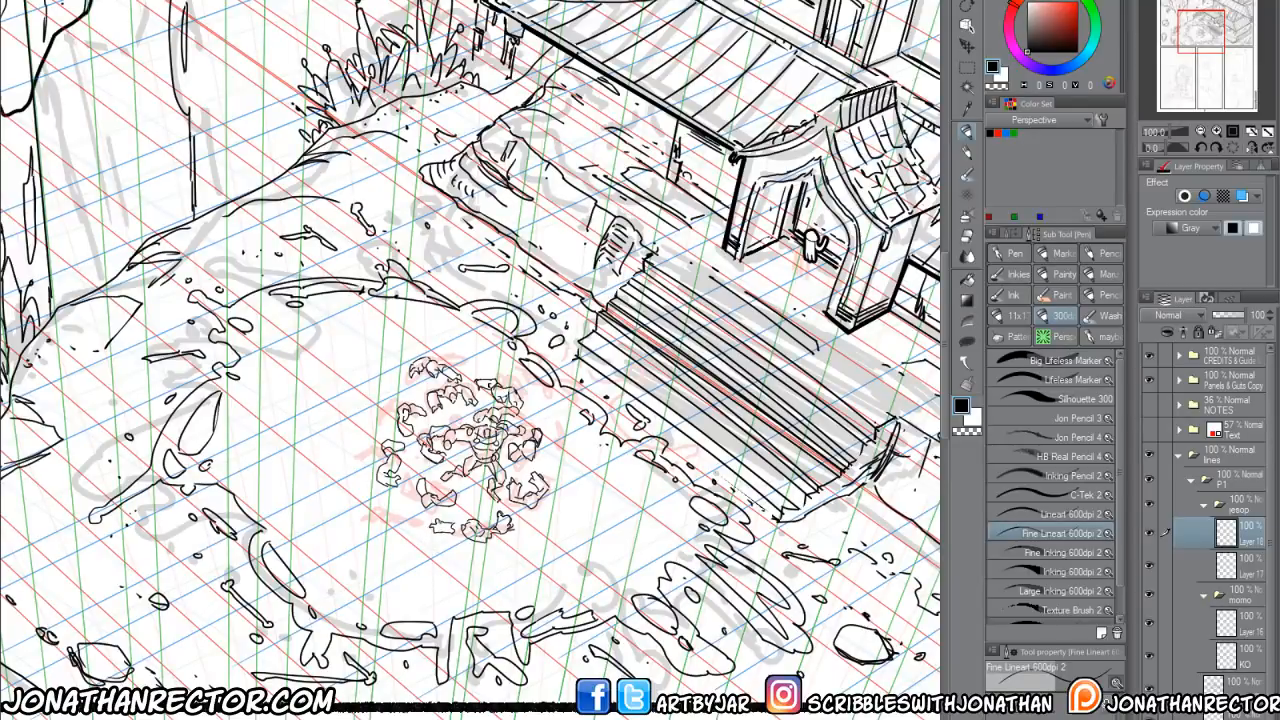
Ink the two outlying creatures standing apart from the ring, one to its left and one to its right.
left_click_drag(374, 409, 357, 413)
mouse_move(362, 402)
left_mouse_down()
mouse_move(349, 409)
mouse_move(357, 421)
mouse_move(352, 396)
mouse_move(338, 394)
mouse_move(350, 412)
mouse_move(318, 406)
left_mouse_up()
left_click_drag(324, 404, 318, 422)
mouse_move(344, 414)
left_mouse_down()
mouse_move(326, 420)
mouse_move(342, 410)
left_mouse_up()
mouse_move(588, 483)
left_mouse_down()
mouse_move(601, 491)
mouse_move(589, 507)
mouse_move(594, 478)
mouse_move(588, 506)
mouse_move(573, 485)
mouse_move(610, 491)
mouse_move(573, 501)
mouse_move(619, 499)
left_mouse_up()
key("e")
key("p")
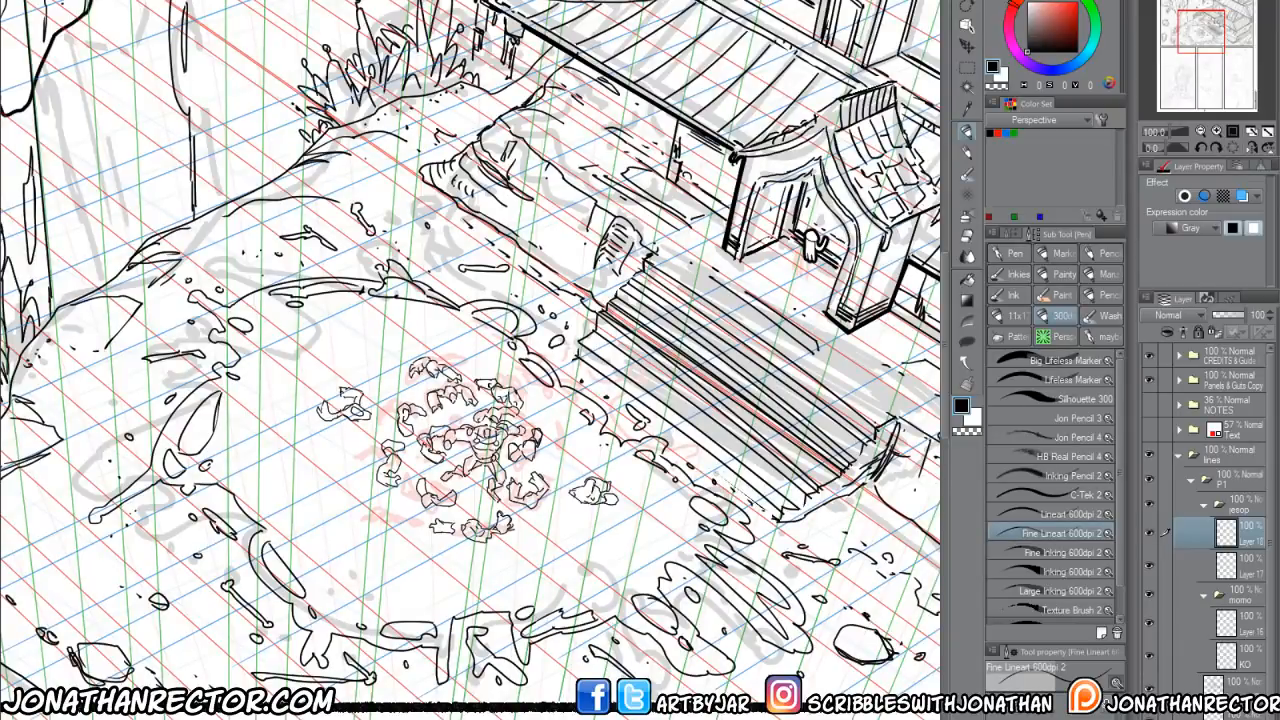
Create KO layers with a black 3.0 edge border beneath the creatures' line layer and beneath the central figure's Layer 17.
key("w")
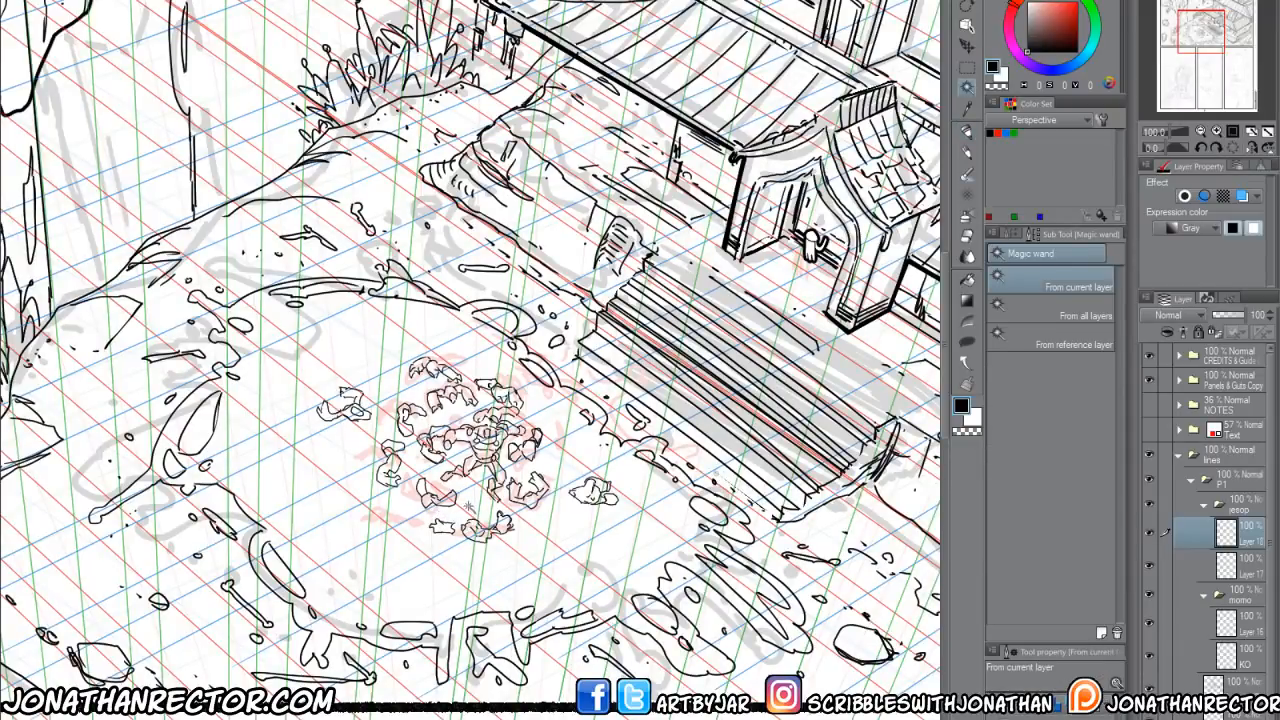
left_click(477, 541)
left_click(452, 474)
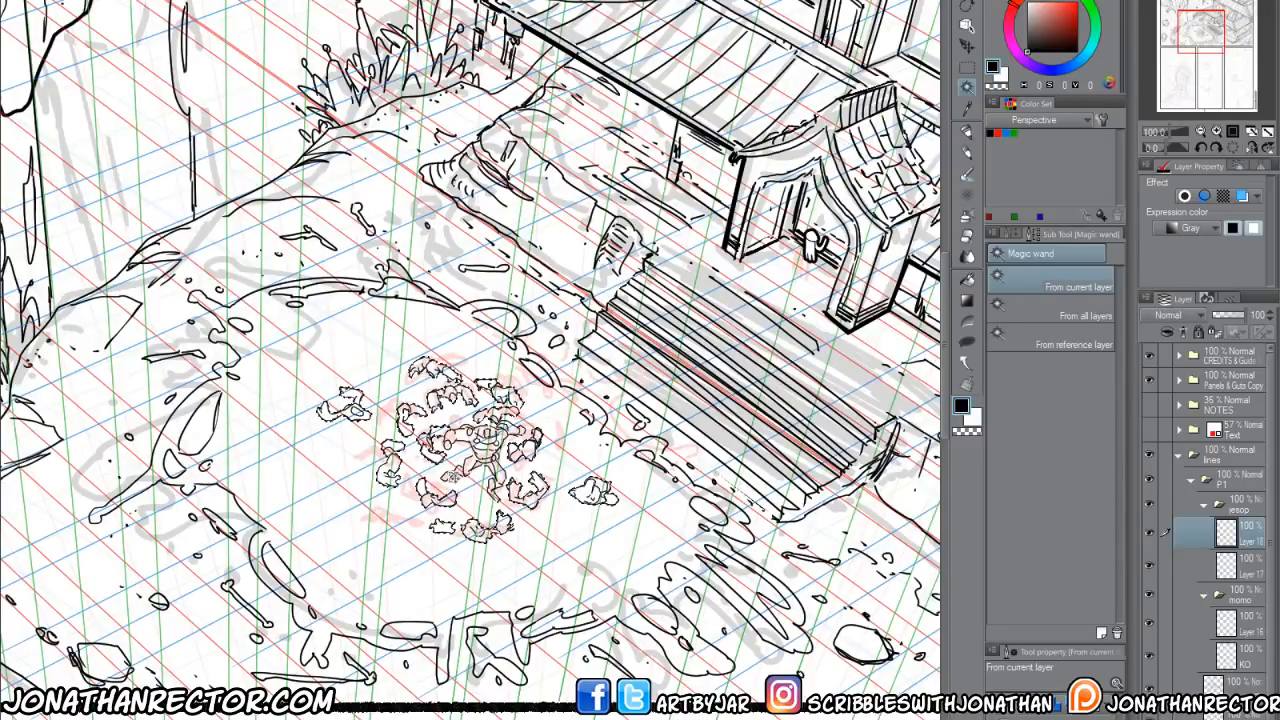
key("F1")
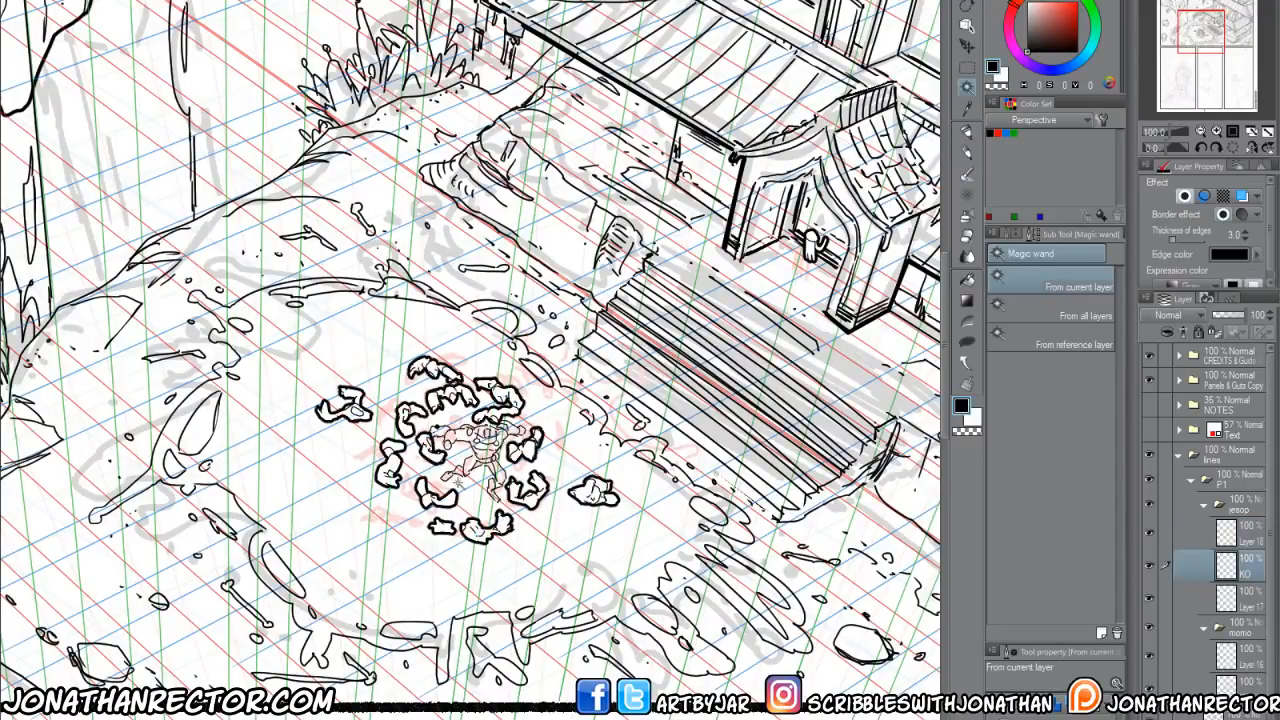
left_click(1232, 598)
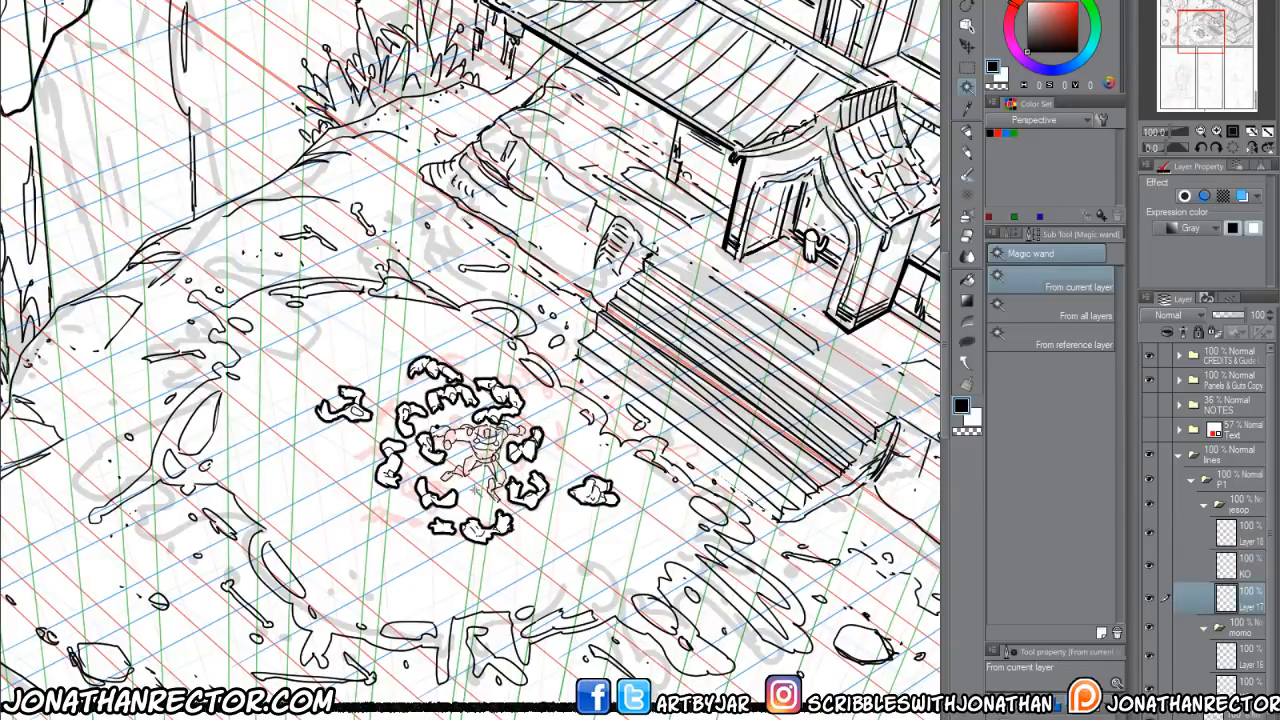
key("F1")
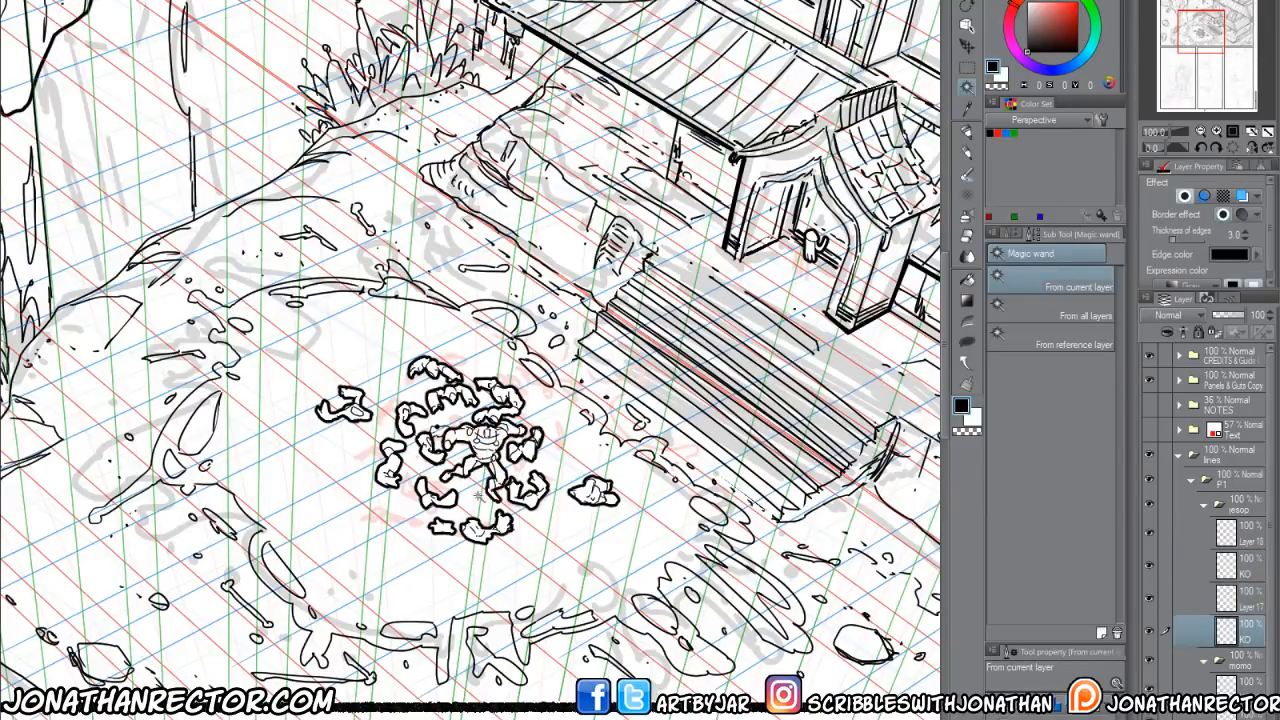
Select Layer 17 together with its KO layer and move the central figure slightly down and left within the ring.
left_click(1246, 602, "ctrl")
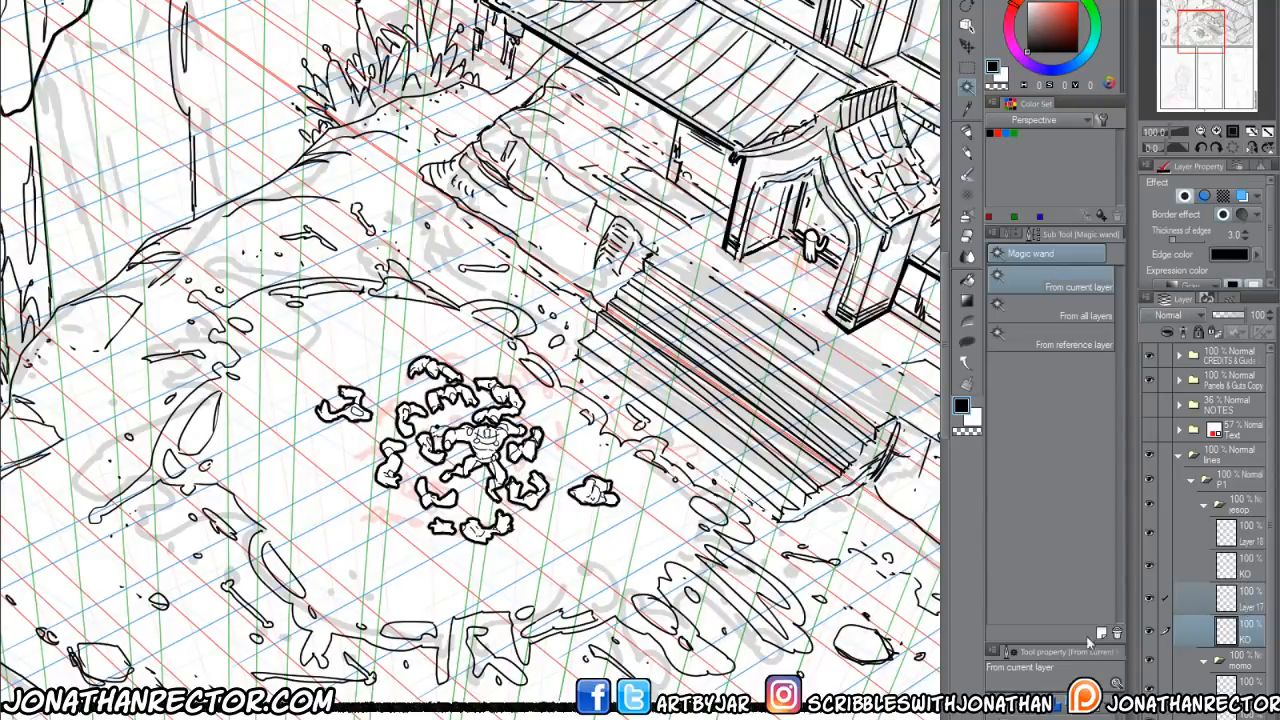
key("k")
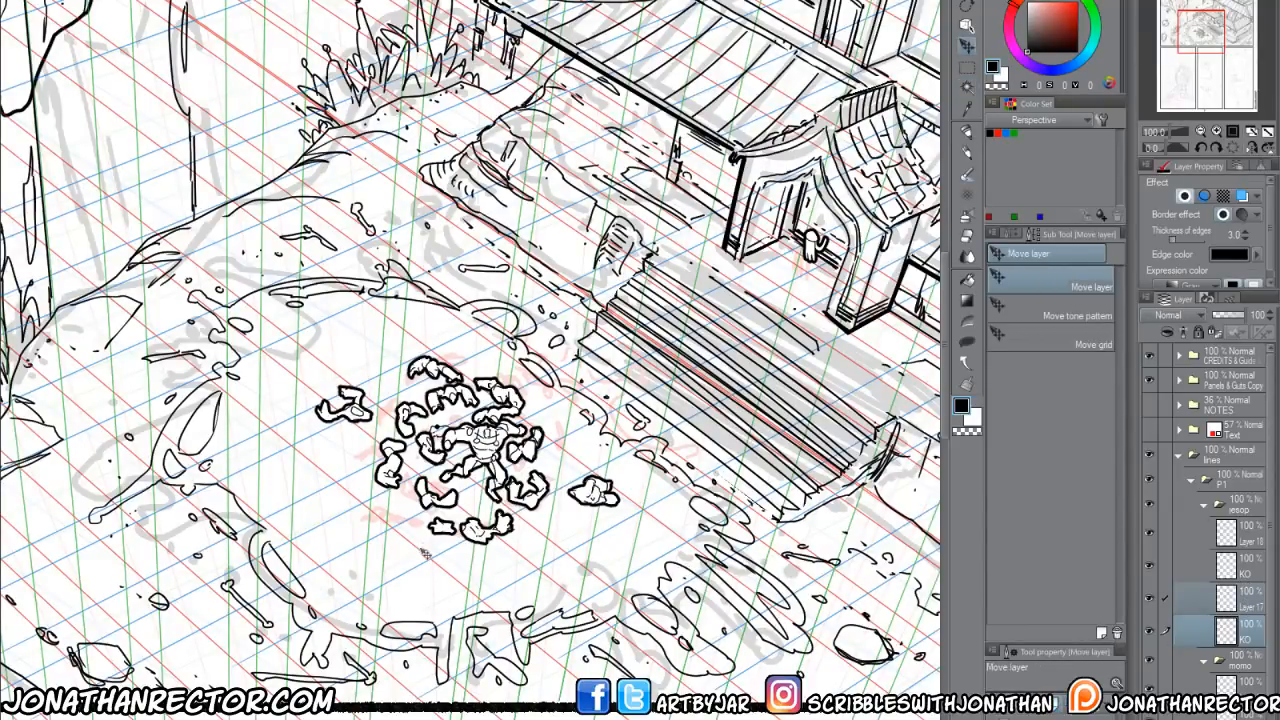
left_click_drag(440, 548, 410, 562)
left_click_drag(353, 627, 377, 641)
Collapse the P1 folder, select the line layer inside the P3 folder and choose the Lineart 600dpi 2 pen for the middle lower panel.
scroll(380, 640, "down", 4)
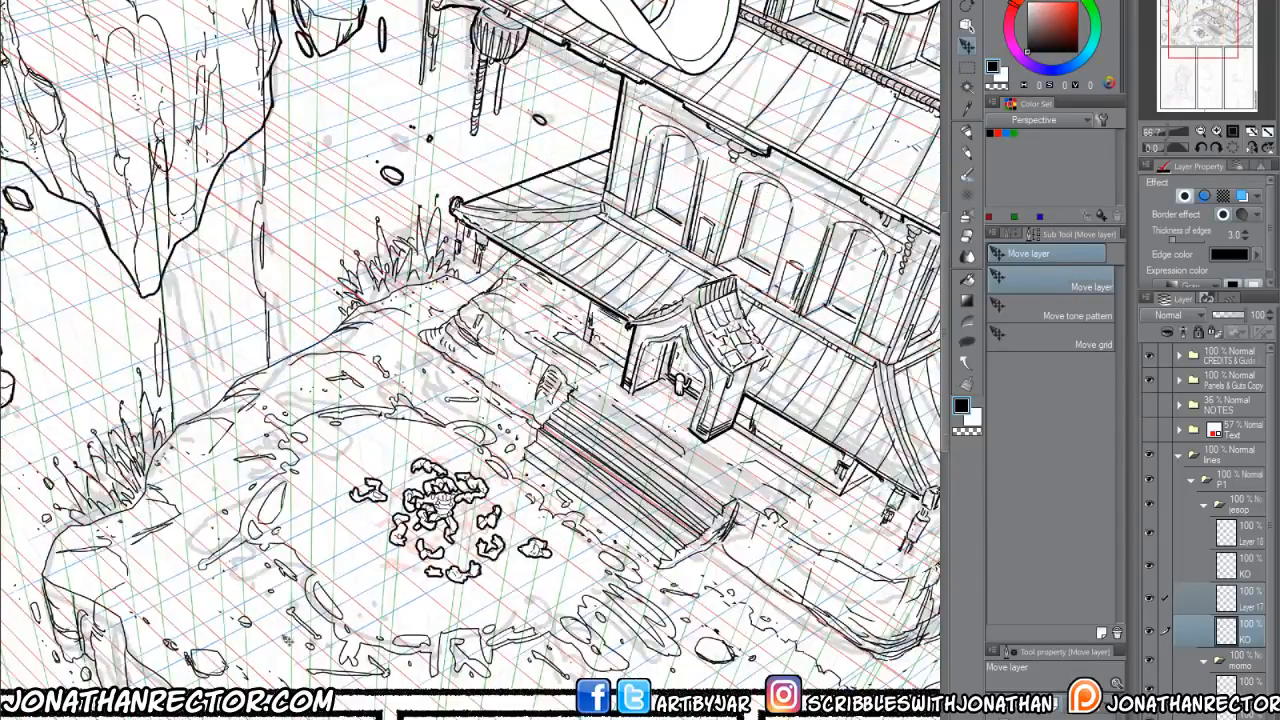
scroll(338, 605, "down", 3)
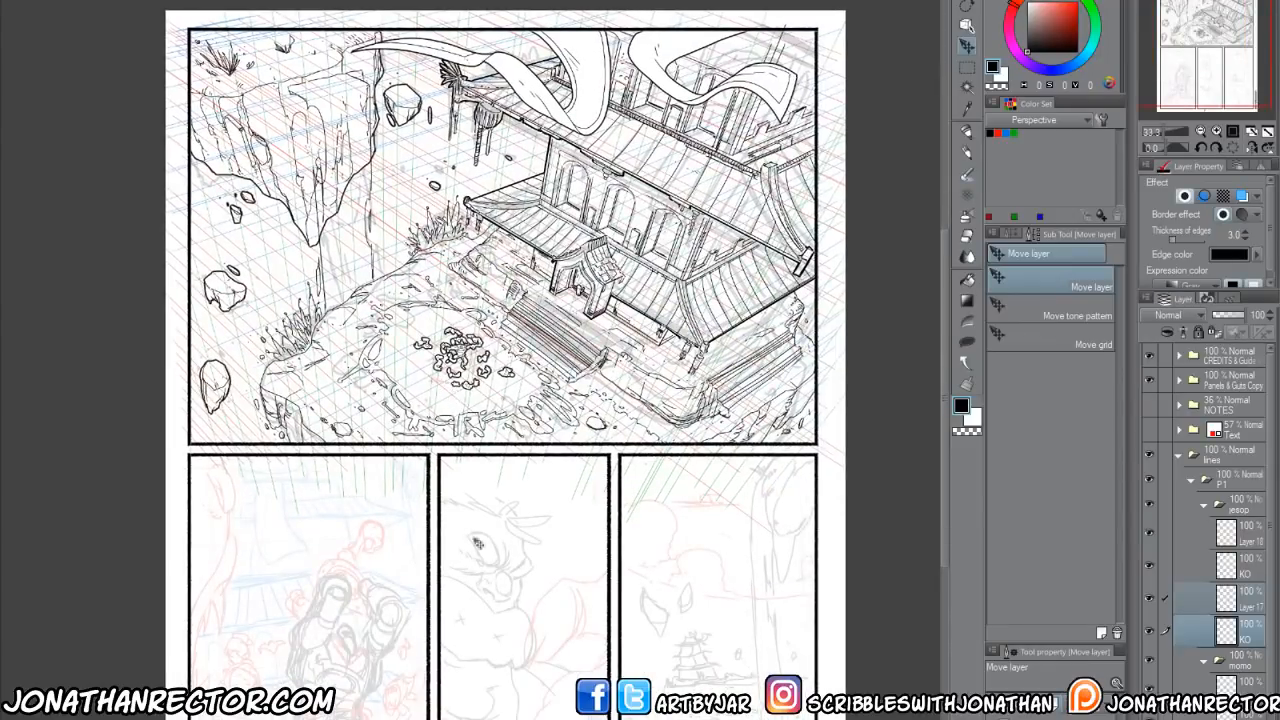
left_click_drag(443, 601, 456, 524)
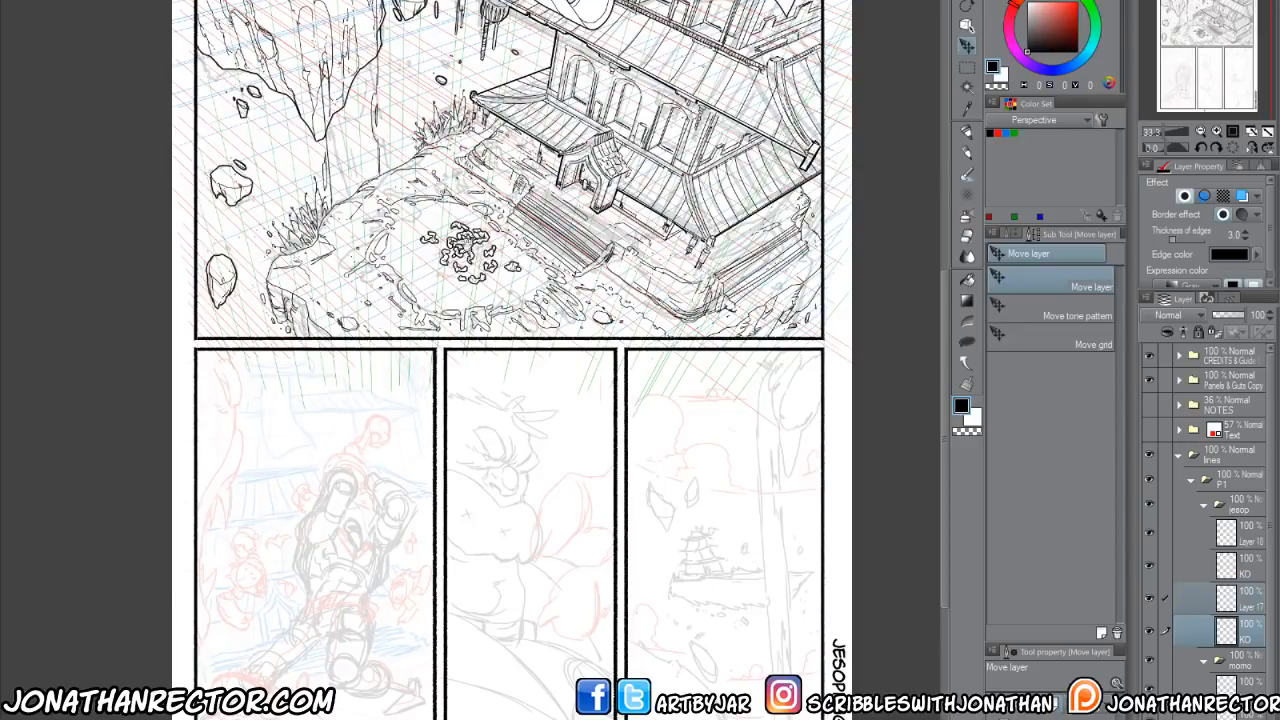
left_click(1189, 486)
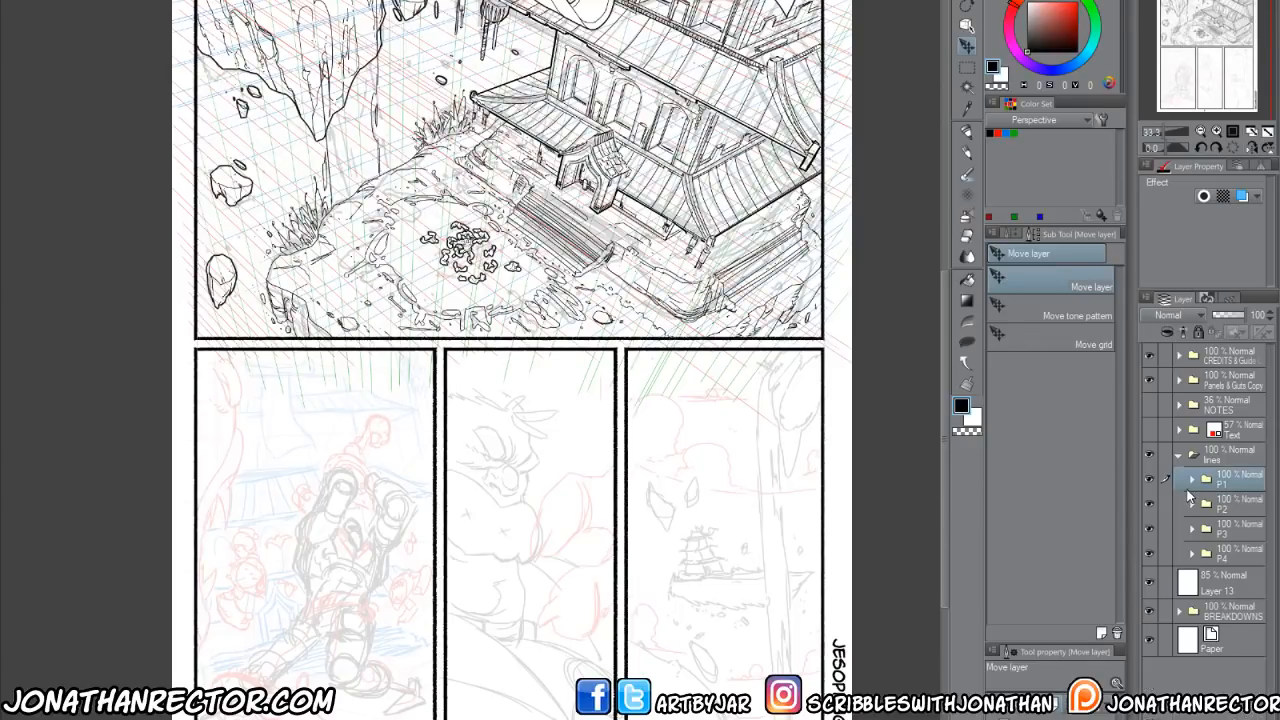
left_click(1191, 531)
left_click(1236, 572)
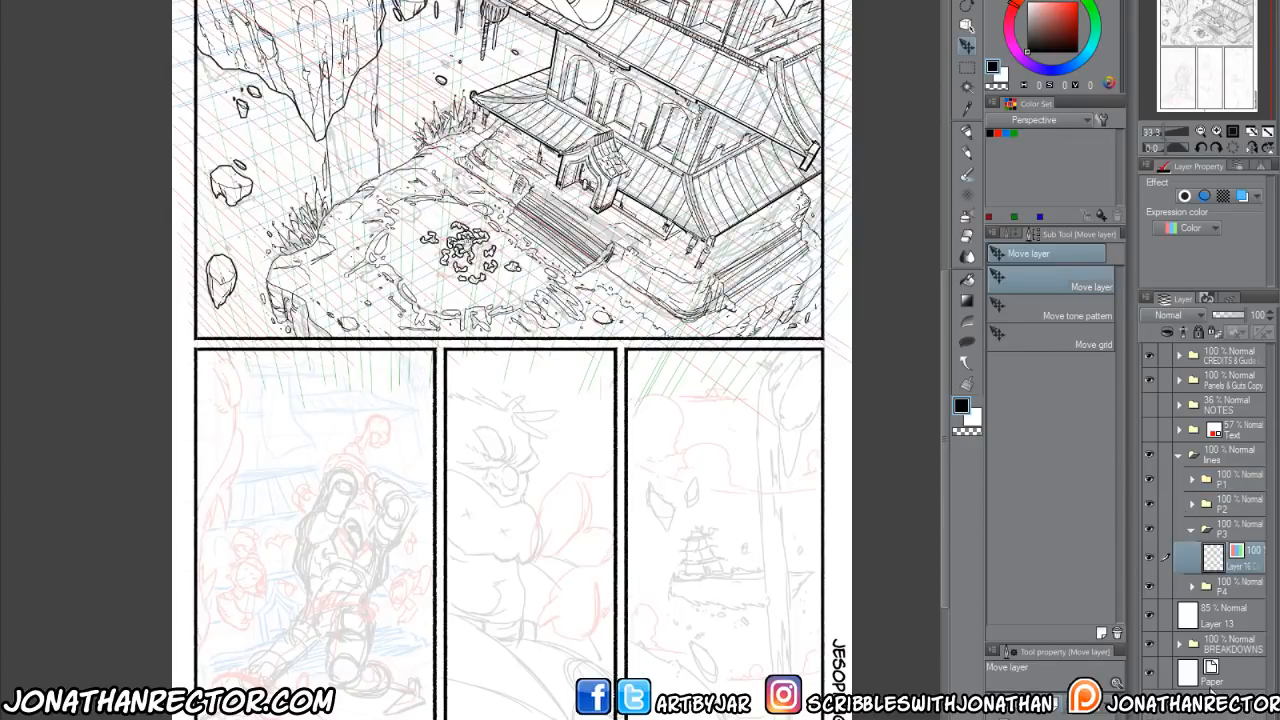
scroll(450, 490, "up", 1)
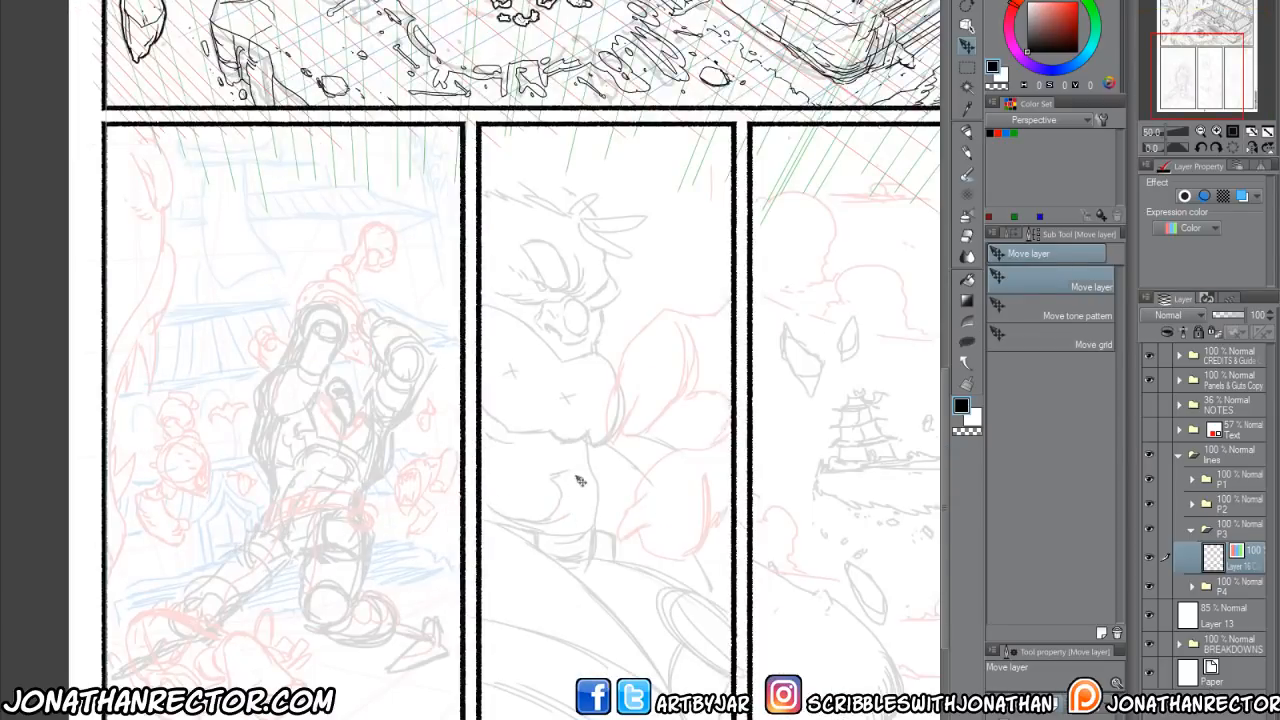
left_click_drag(580, 480, 521, 560)
key("p")
left_click(1012, 514)
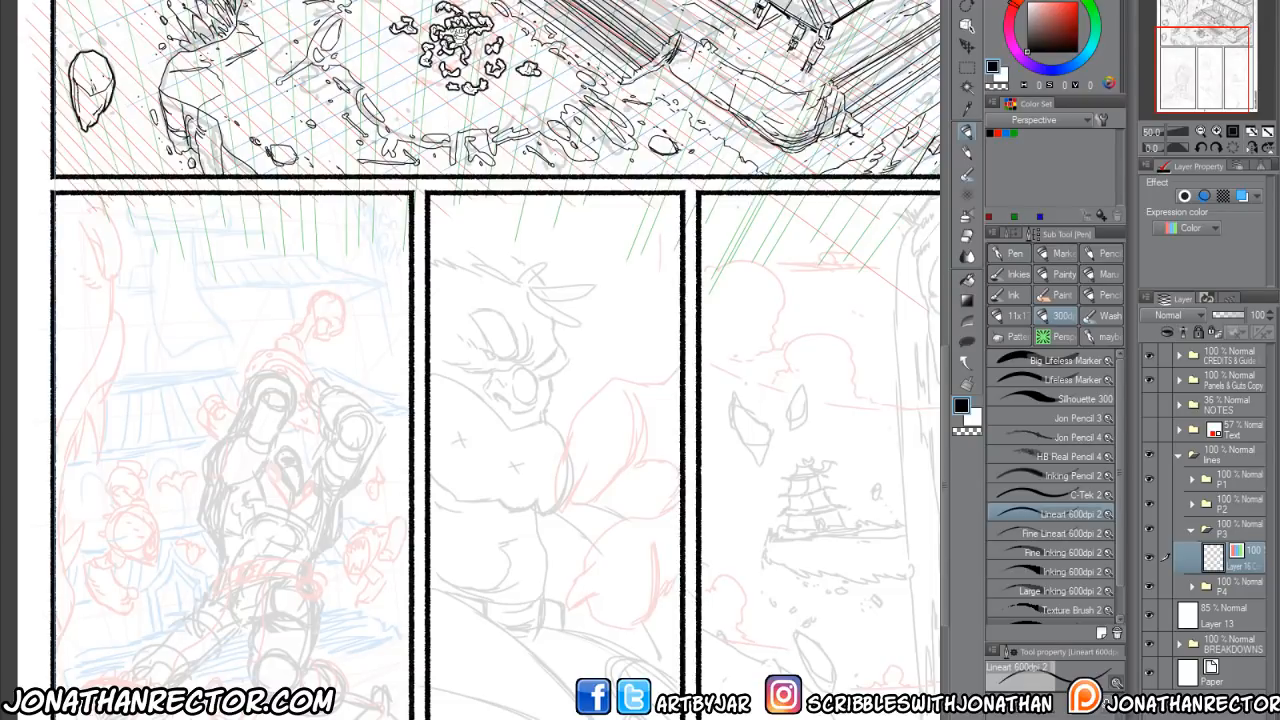
Ink the nose and mouth of the face in the middle lower panel, erasing and redrawing the mouth's edge.
left_click_drag(456, 404, 535, 374)
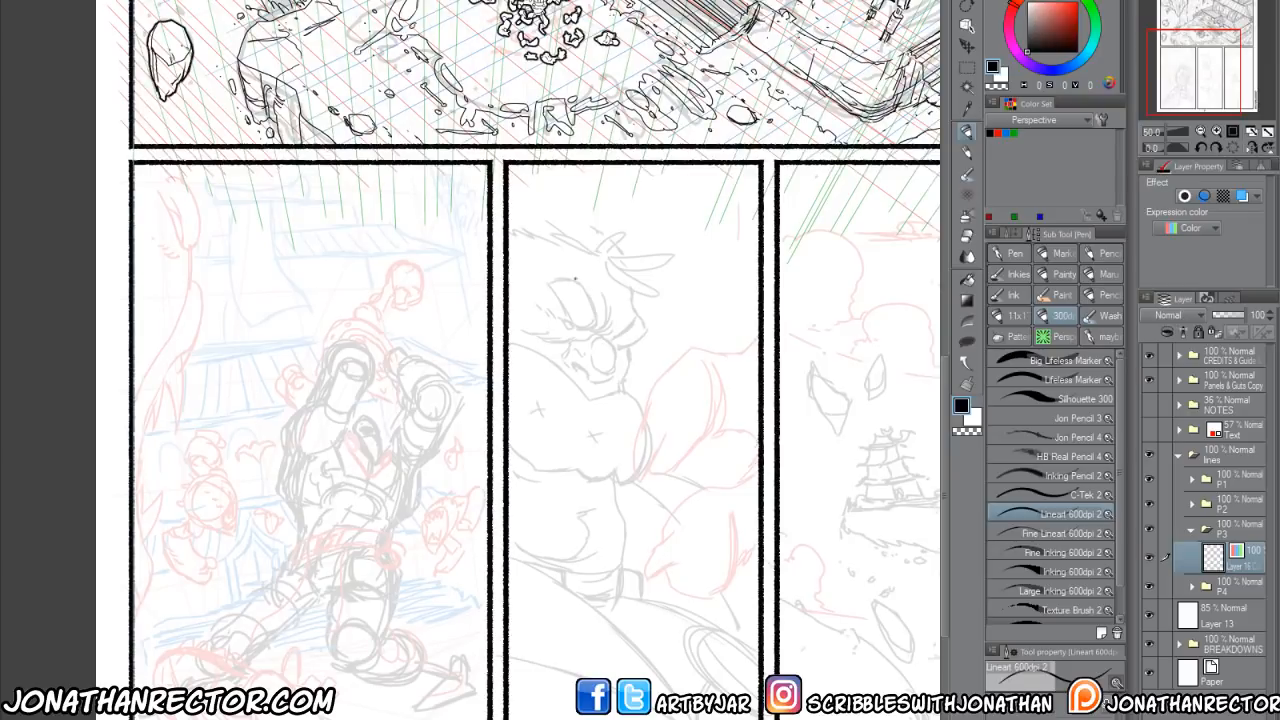
mouse_move(606, 341)
left_mouse_down()
mouse_move(590, 348)
mouse_move(607, 380)
mouse_move(571, 361)
mouse_move(566, 345)
mouse_move(582, 343)
left_mouse_up()
key("e")
left_click_drag(577, 346, 565, 352)
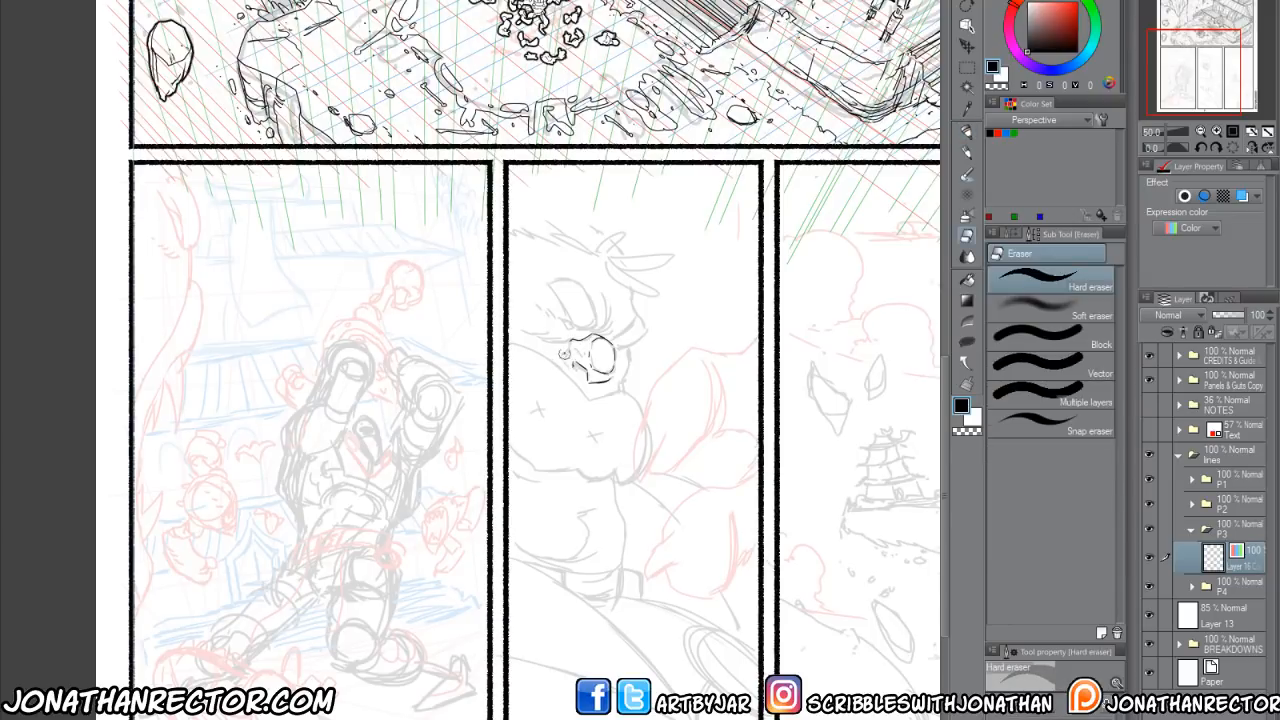
key("p")
left_click_drag(567, 345, 575, 373)
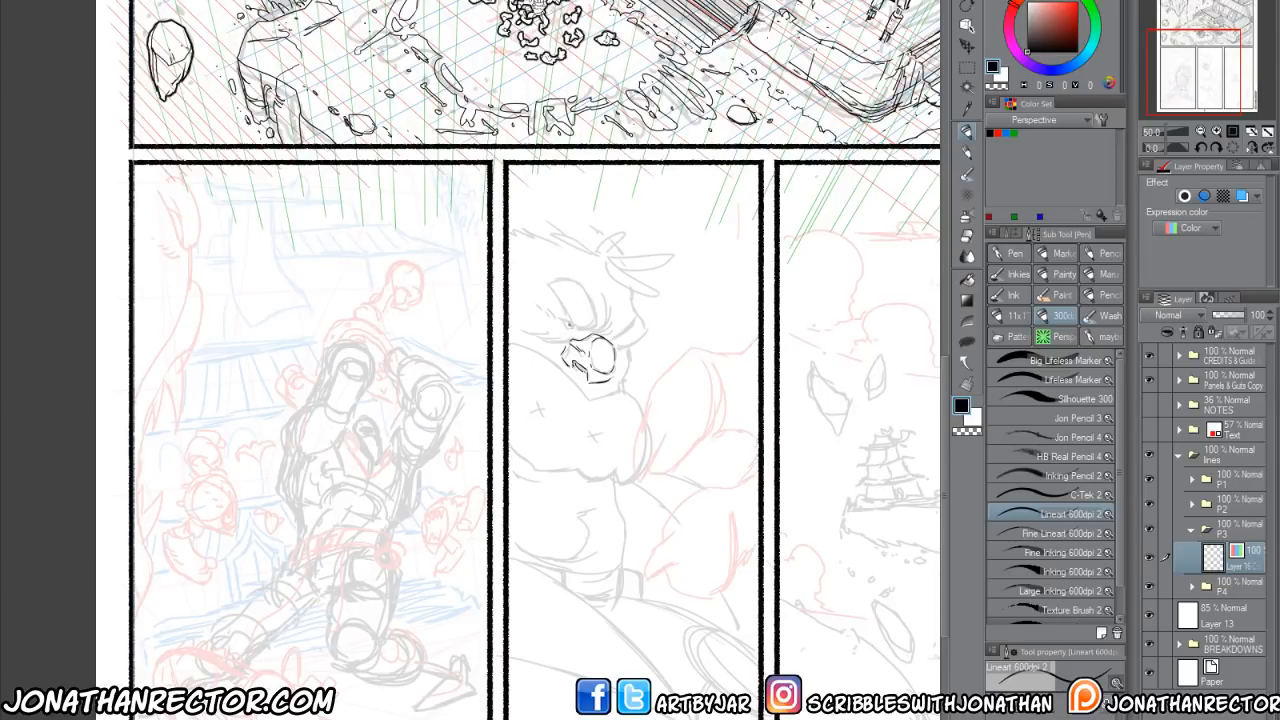
Ink the brow, closed eye, far cheek and jaw of the face, flipping the canvas horizontally while drawing and restoring it.
left_click_drag(577, 329, 533, 304)
key("e")
key("p")
key("h")
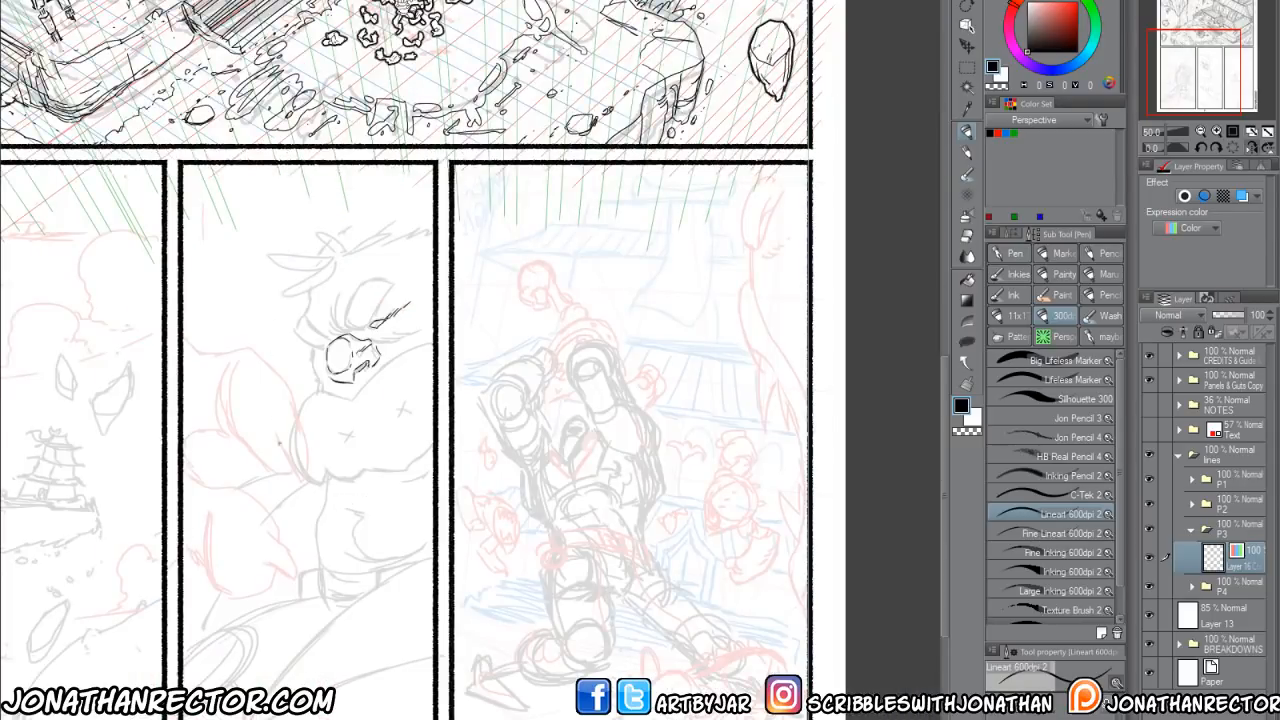
mouse_move(393, 283)
left_mouse_down()
mouse_move(369, 323)
mouse_move(347, 322)
mouse_move(368, 275)
mouse_move(359, 281)
mouse_move(344, 327)
left_mouse_up()
left_click_drag(351, 295, 349, 325)
left_click_drag(353, 311, 342, 331)
mouse_move(358, 328)
left_mouse_down()
mouse_move(303, 342)
mouse_move(298, 316)
mouse_move(326, 349)
left_mouse_up()
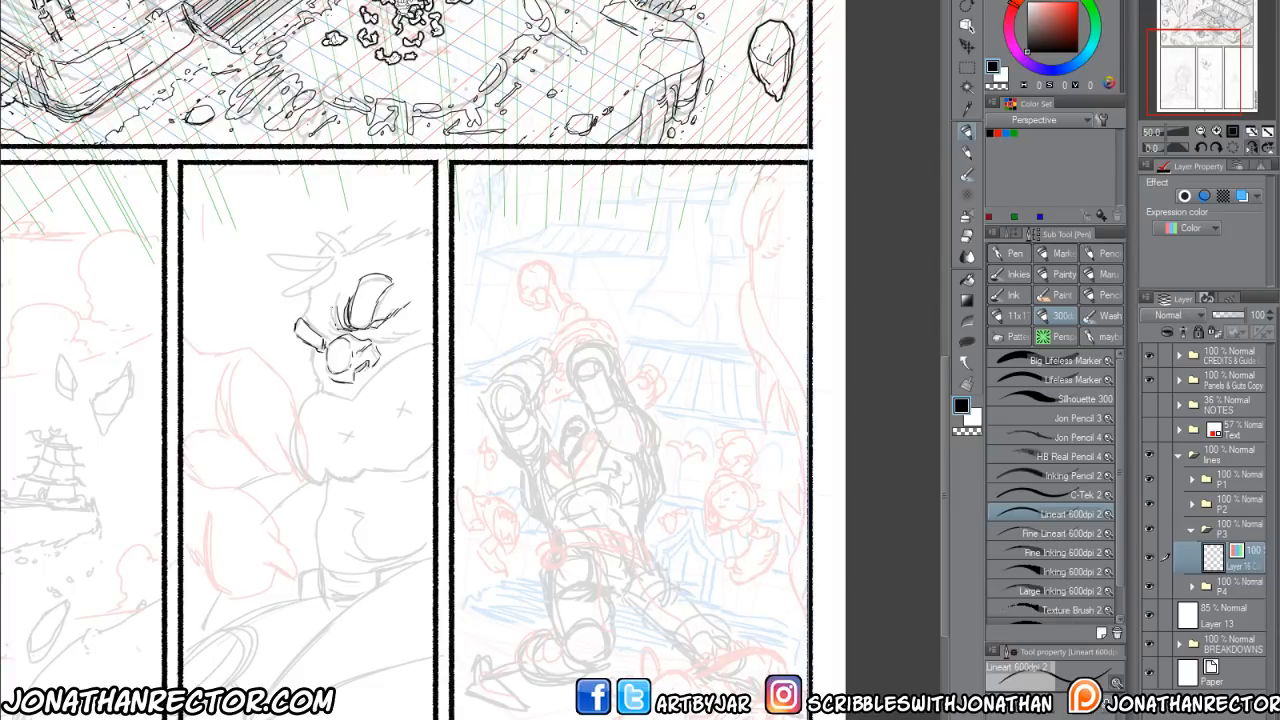
left_click_drag(298, 336, 325, 387)
key("h")
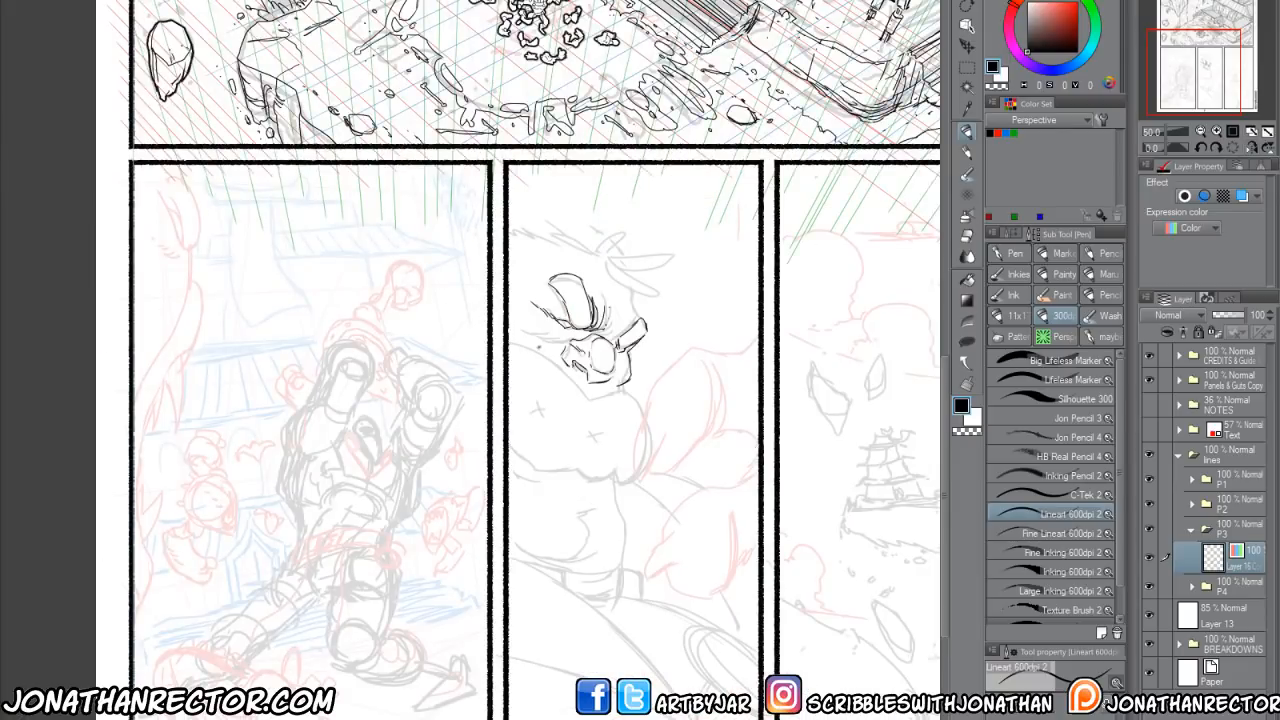
Ink the shoulder and chest contours below the face in the middle lower panel.
mouse_move(546, 345)
left_mouse_down()
mouse_move(524, 350)
mouse_move(508, 334)
mouse_move(541, 349)
mouse_move(548, 324)
mouse_move(586, 375)
mouse_move(616, 368)
mouse_move(650, 408)
mouse_move(648, 452)
mouse_move(624, 466)
mouse_move(522, 436)
mouse_move(612, 456)
mouse_move(575, 460)
left_mouse_up()
key("e")
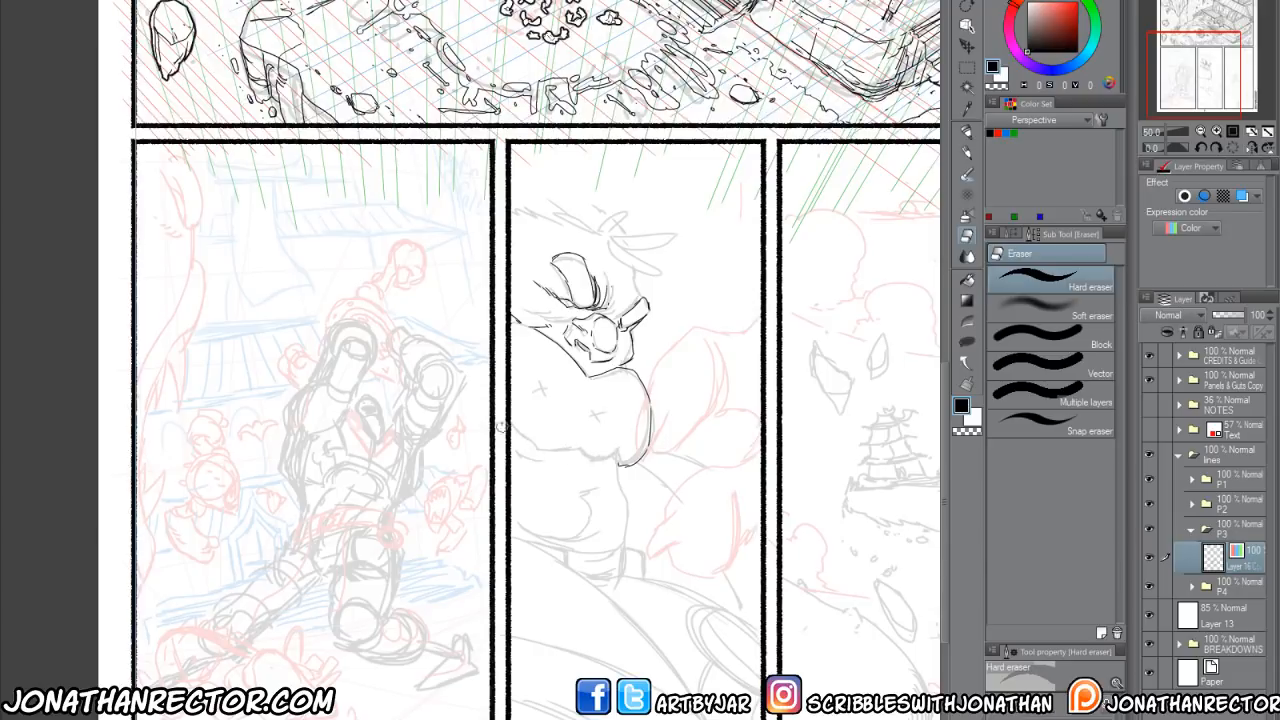
key("p")
mouse_move(586, 390)
left_mouse_down()
mouse_move(558, 447)
mouse_move(528, 443)
mouse_move(513, 417)
mouse_move(511, 433)
mouse_move(630, 438)
left_mouse_up()
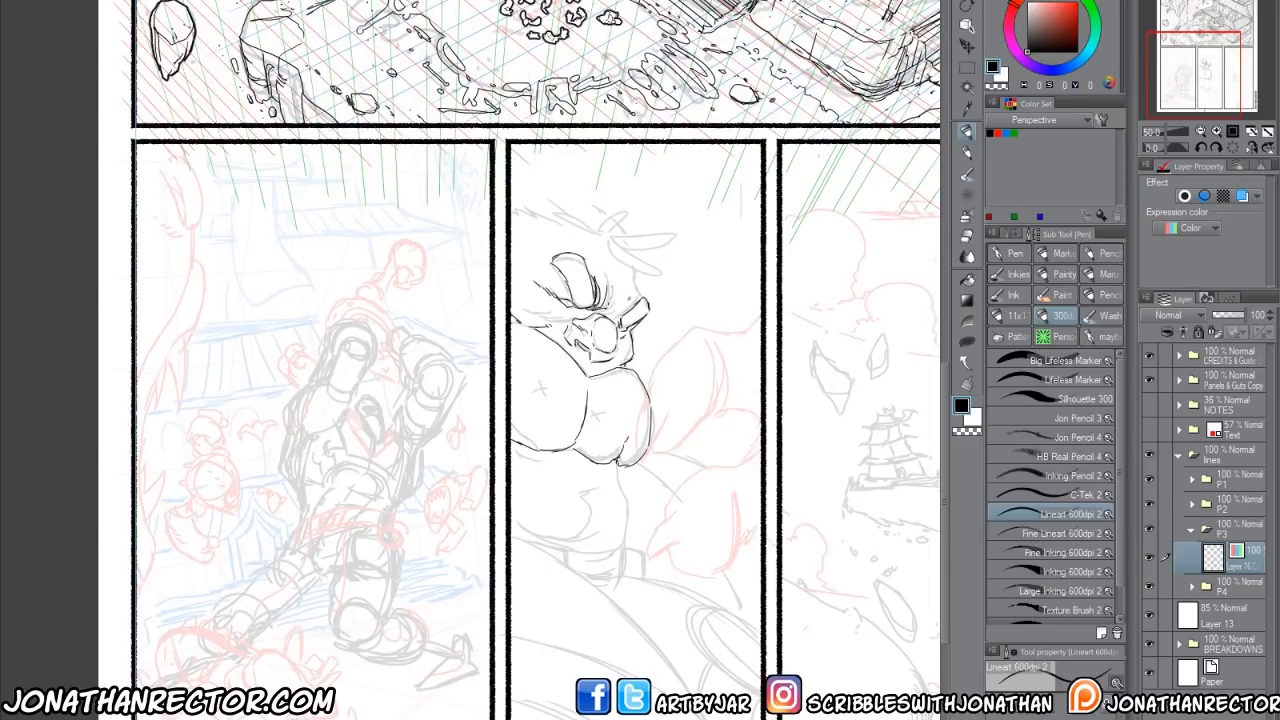
Refine the wrinkles around the eye, ink the forehead edge and draw the first pointed hair tuft.
left_click_drag(631, 297, 622, 308)
left_click_drag(625, 301, 619, 313)
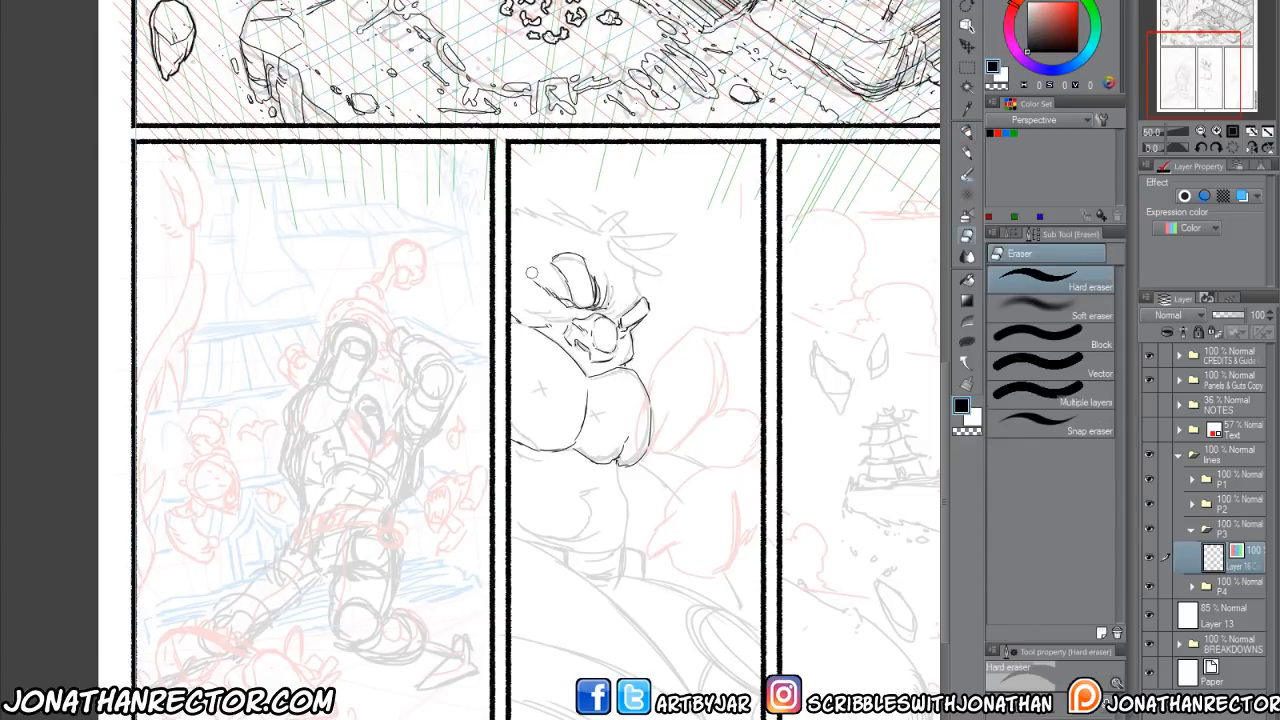
left_click_drag(553, 301, 570, 299)
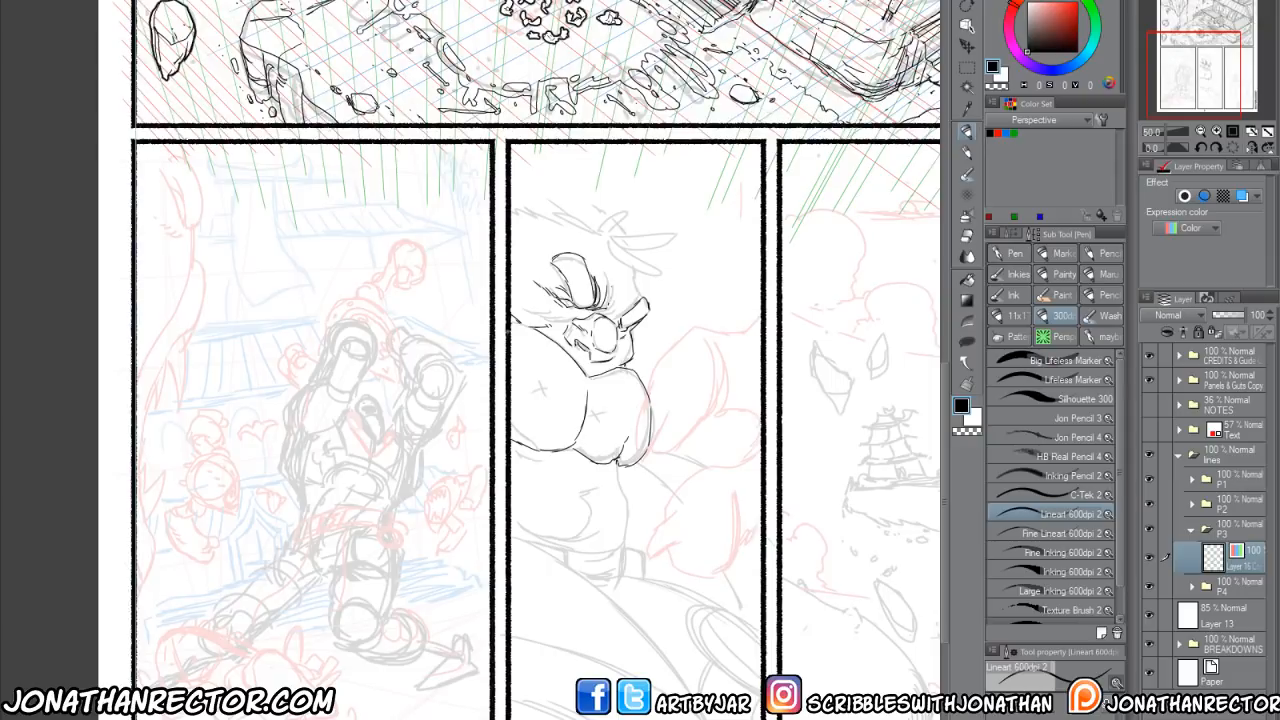
mouse_move(635, 287)
left_mouse_down()
mouse_move(644, 298)
mouse_move(636, 288)
left_mouse_up()
mouse_move(592, 224)
left_mouse_down()
mouse_move(578, 188)
mouse_move(581, 222)
left_mouse_up()
Open jk_issue2_lines_pg01.clip from the 002 - Monk issue's 05 Lineart folder as a reference.
key("ctrl+o")
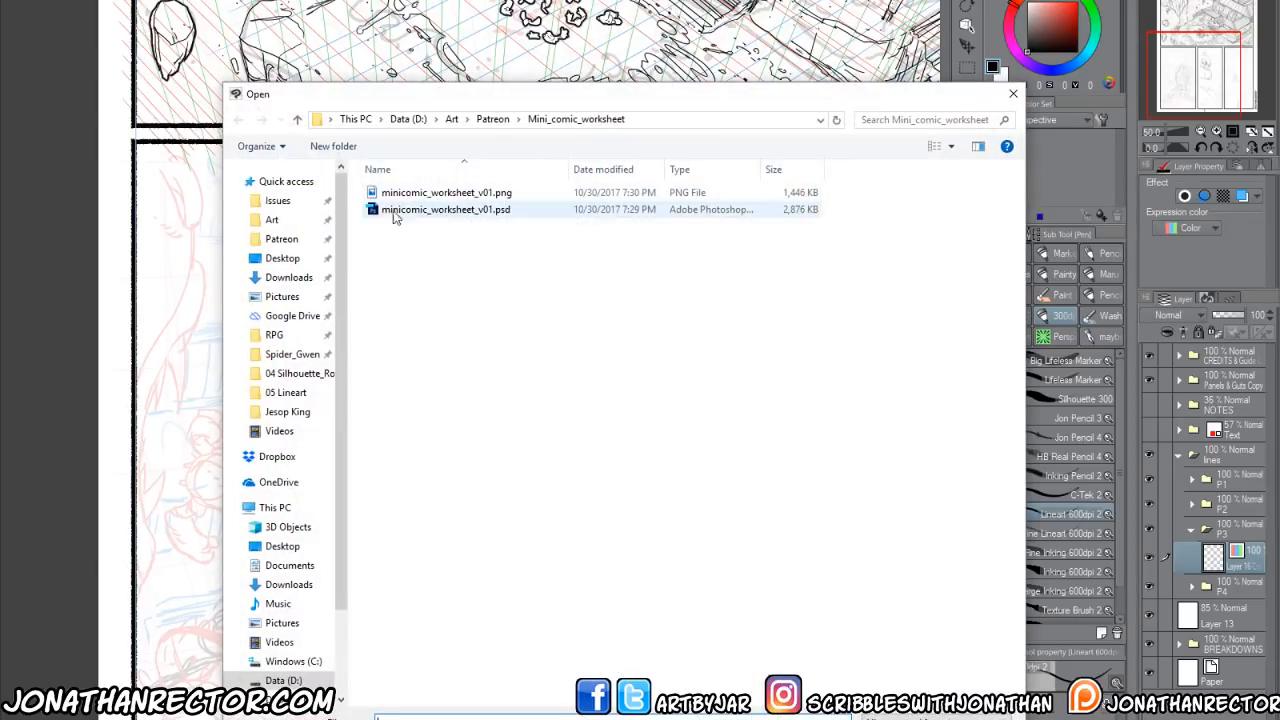
left_click(277, 200)
double_click(408, 217)
double_click(401, 262)
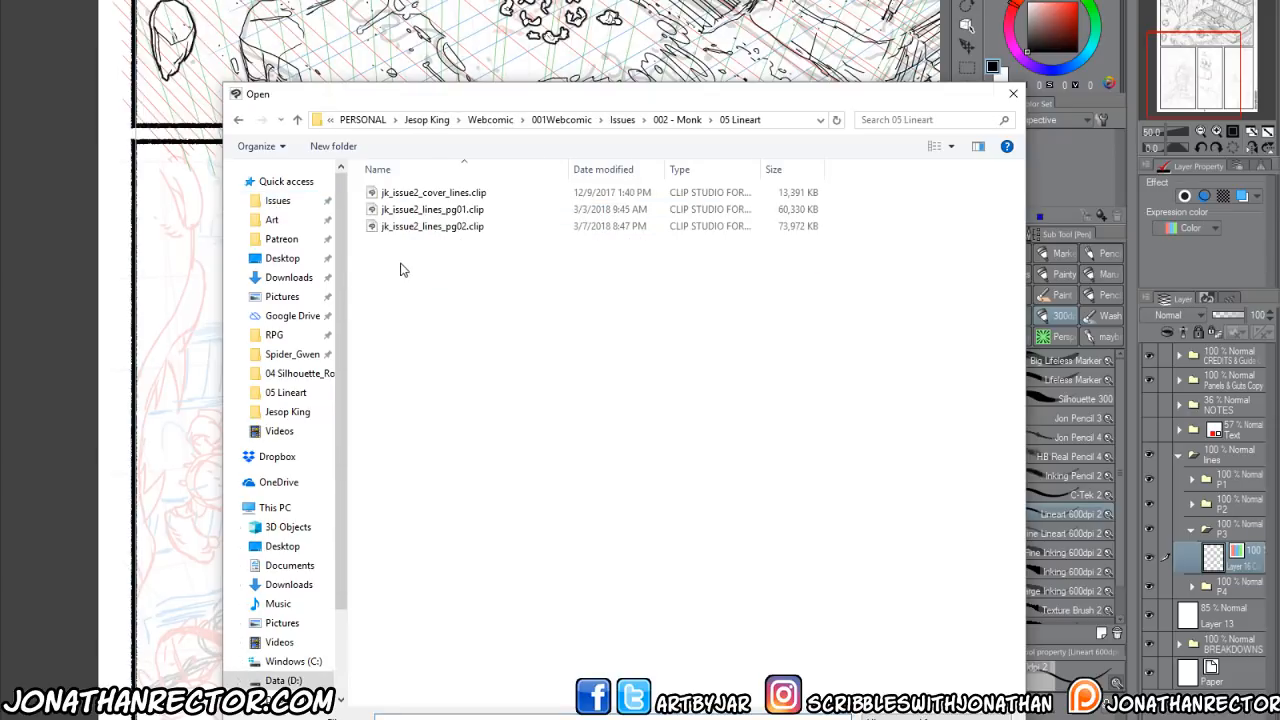
double_click(425, 210)
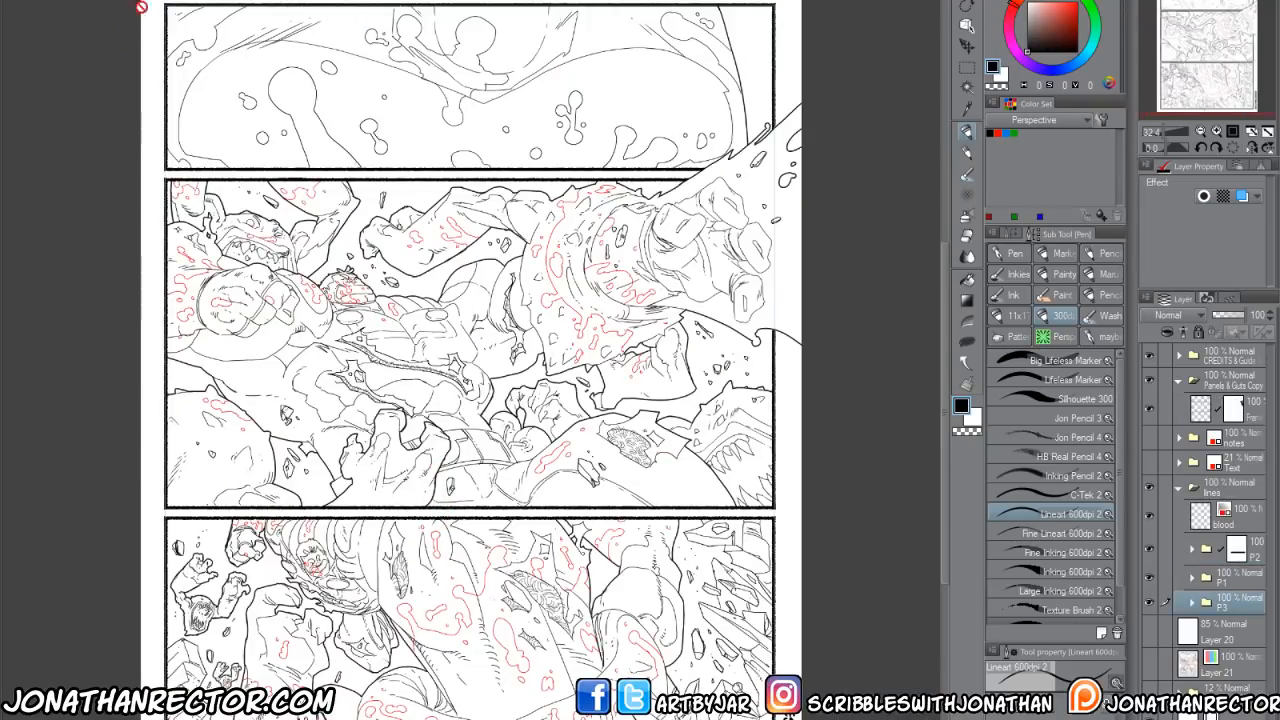
Examine the character's face and hair in the middle panel of the finished page 1 line art.
key("ctrl+plus")
key("ctrl+plus")
key("ctrl+plus")
key("ctrl+plus")
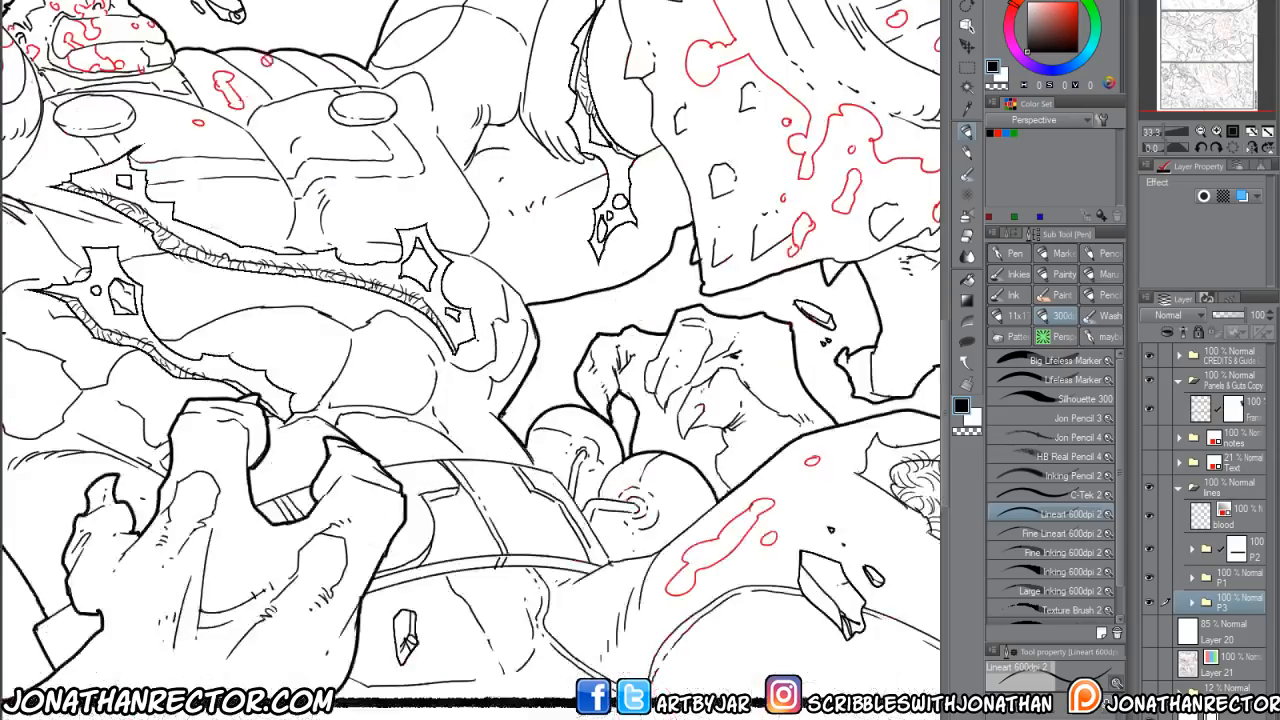
left_click_drag(1208, 48, 1189, 48)
key("ctrl+minus")
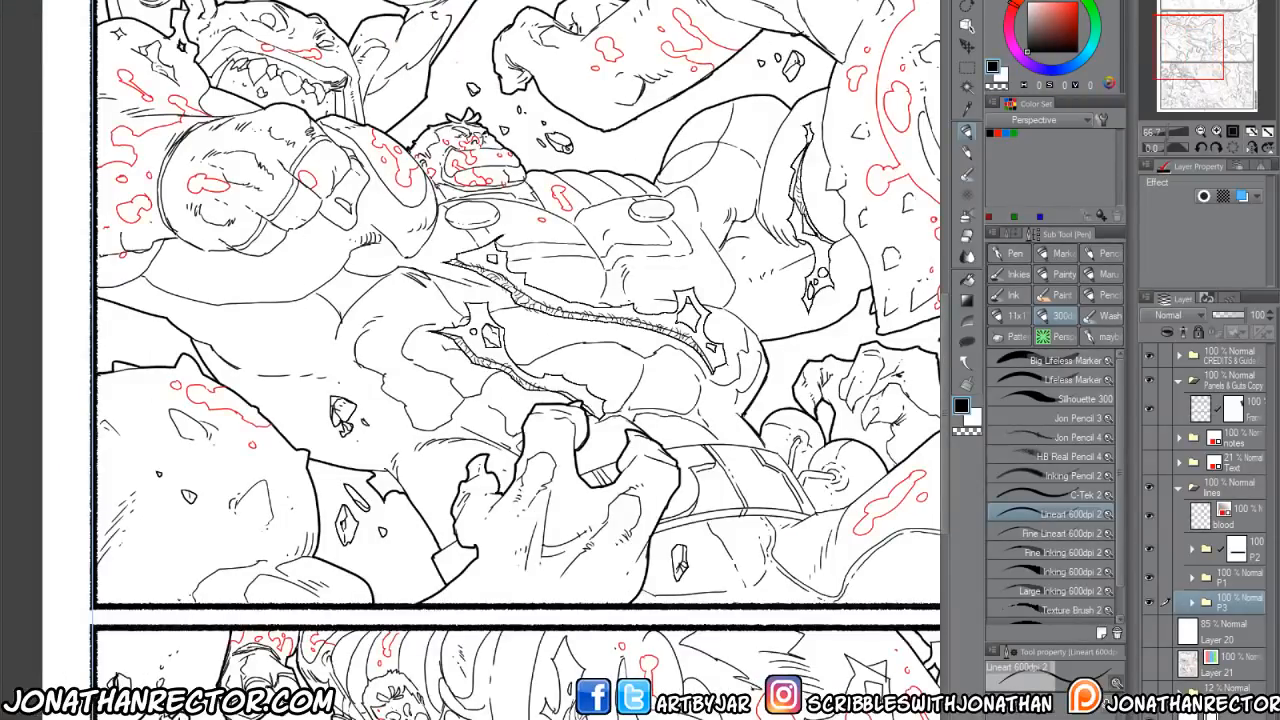
scroll(936, 393, "up", 3)
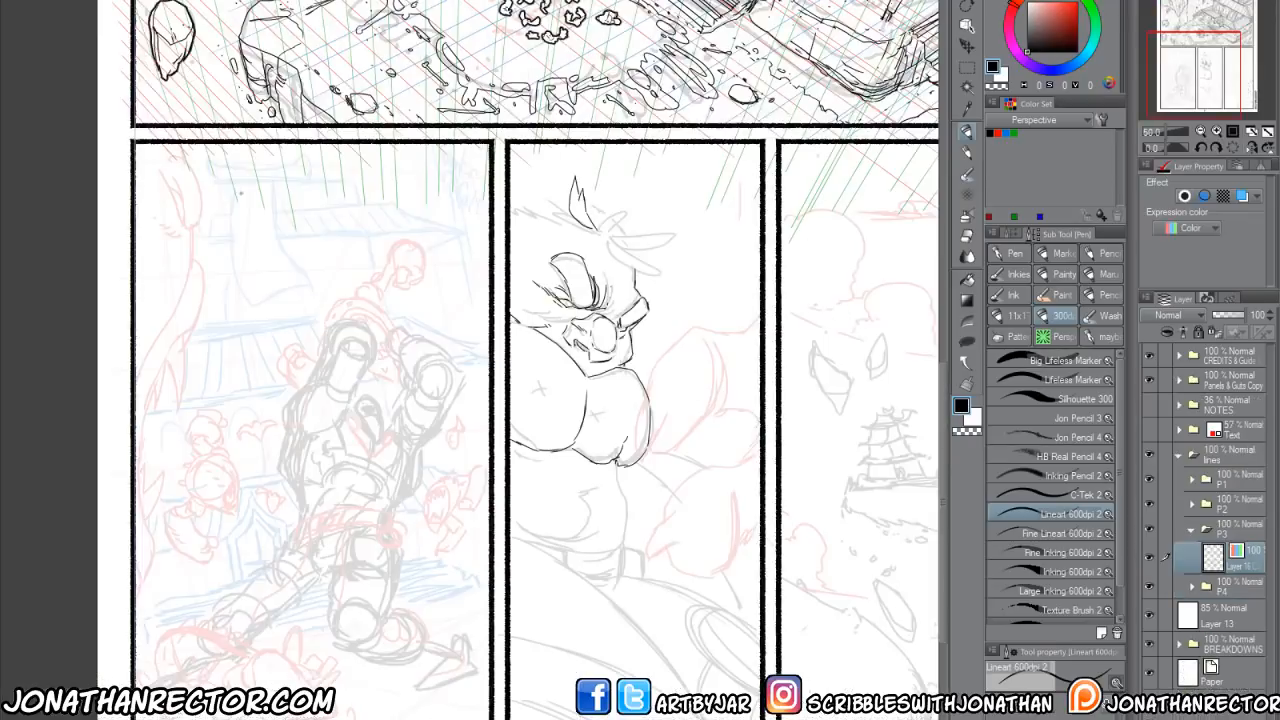
Ink the remaining spiky hair tufts at the front of the character's head in page 2's middle lower panel.
mouse_move(596, 230)
left_mouse_down()
mouse_move(656, 220)
mouse_move(662, 234)
mouse_move(612, 242)
mouse_move(644, 268)
mouse_move(644, 250)
left_mouse_up()
mouse_move(618, 198)
left_mouse_down()
mouse_move(612, 232)
mouse_move(635, 208)
mouse_move(622, 231)
mouse_move(637, 222)
mouse_move(667, 238)
left_mouse_up()
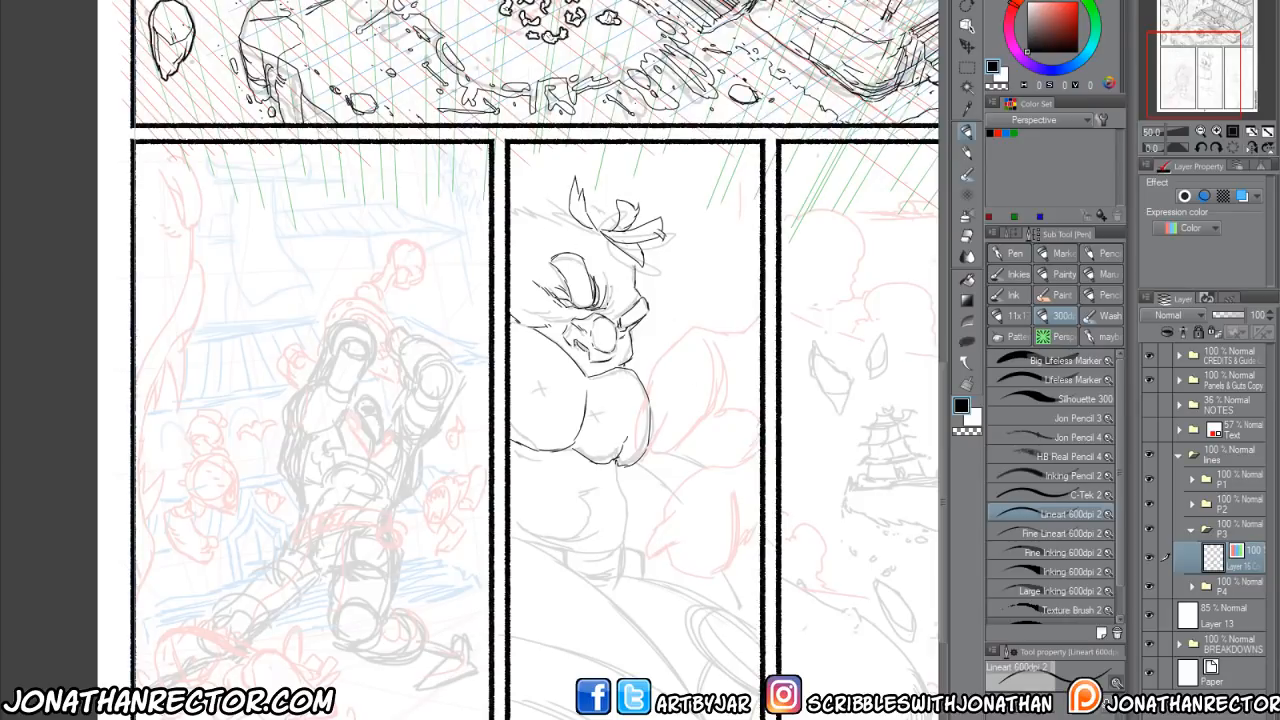
Ink the top contour of the character's head behind the hair tufts and refine the forehead edge, checking it on a mirrored canvas.
mouse_move(604, 243)
left_mouse_down()
mouse_move(525, 207)
mouse_move(531, 220)
left_mouse_up()
mouse_move(511, 216)
left_mouse_down()
mouse_move(532, 226)
mouse_move(510, 217)
left_mouse_up()
left_click_drag(617, 223, 510, 185)
key("h")
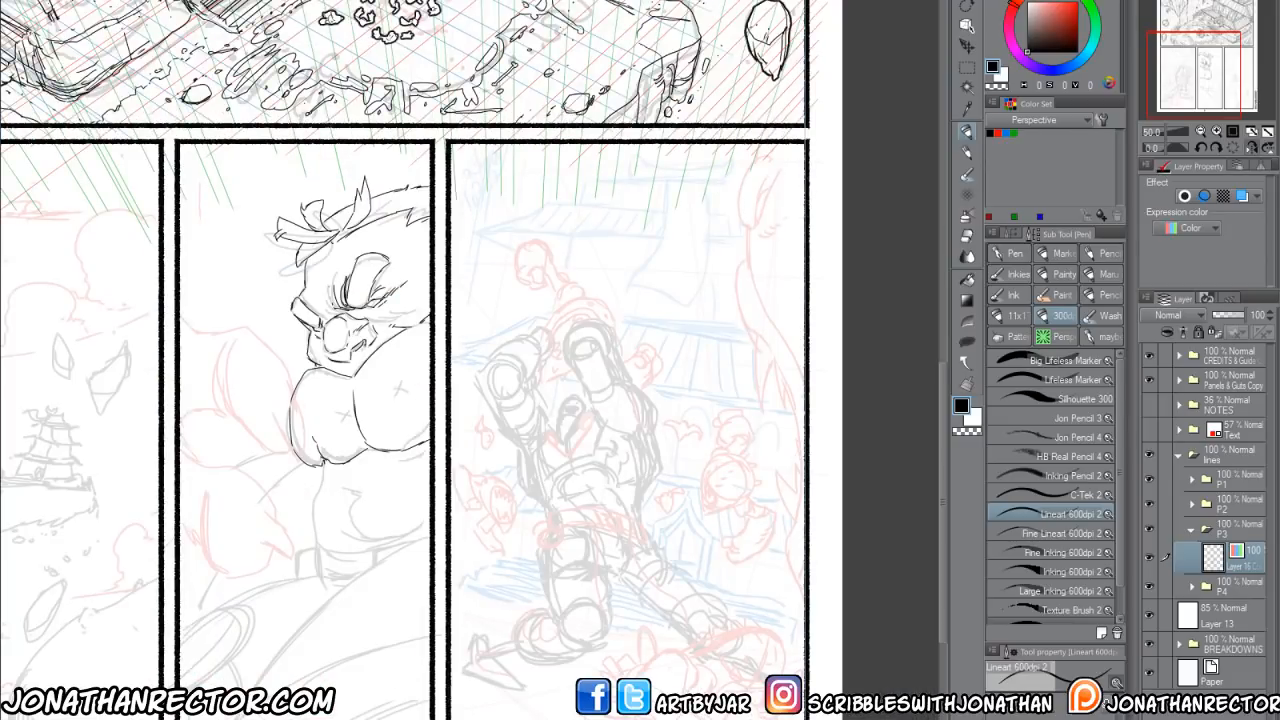
left_click_drag(304, 262, 302, 290)
left_click_drag(375, 235, 307, 297)
Ink the character's torso below the chest, covering the flank, abdomen muscles and waist, and clean up stray strokes.
mouse_move(322, 463)
left_mouse_down()
mouse_move(327, 536)
mouse_move(374, 547)
mouse_move(398, 535)
mouse_move(372, 537)
mouse_move(382, 484)
mouse_move(352, 471)
left_mouse_up()
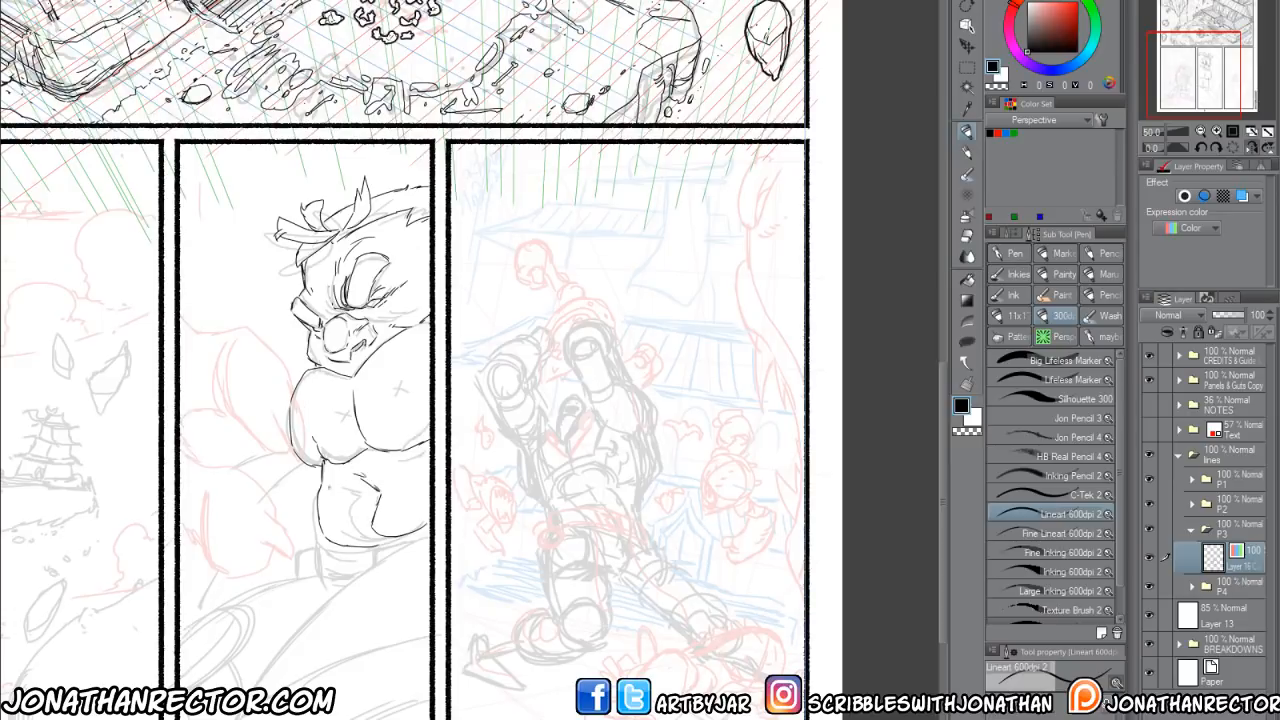
left_click_drag(384, 537, 336, 535)
mouse_move(331, 503)
left_mouse_down()
mouse_move(318, 541)
mouse_move(342, 574)
mouse_move(318, 526)
mouse_move(342, 579)
left_mouse_up()
key("e")
key("p")
left_click_drag(316, 522, 325, 567)
left_click_drag(314, 478, 314, 556)
key("e")
key("p")
key("e")
key("p")
key("h")
Ink the large foreground leg's upper curve, the far leg with its oval knee shape, and the belt at the waist.
left_click_drag(539, 586, 477, 386)
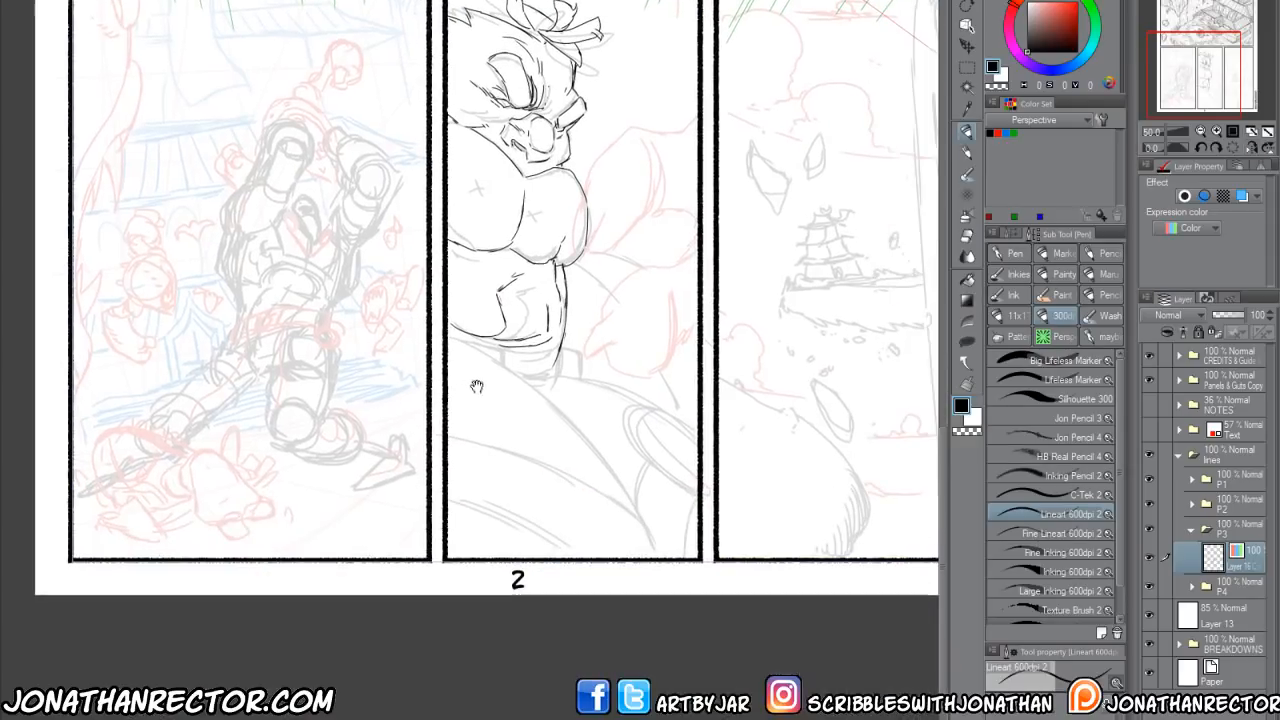
mouse_move(446, 334)
left_mouse_down()
mouse_move(563, 416)
mouse_move(652, 552)
left_mouse_up()
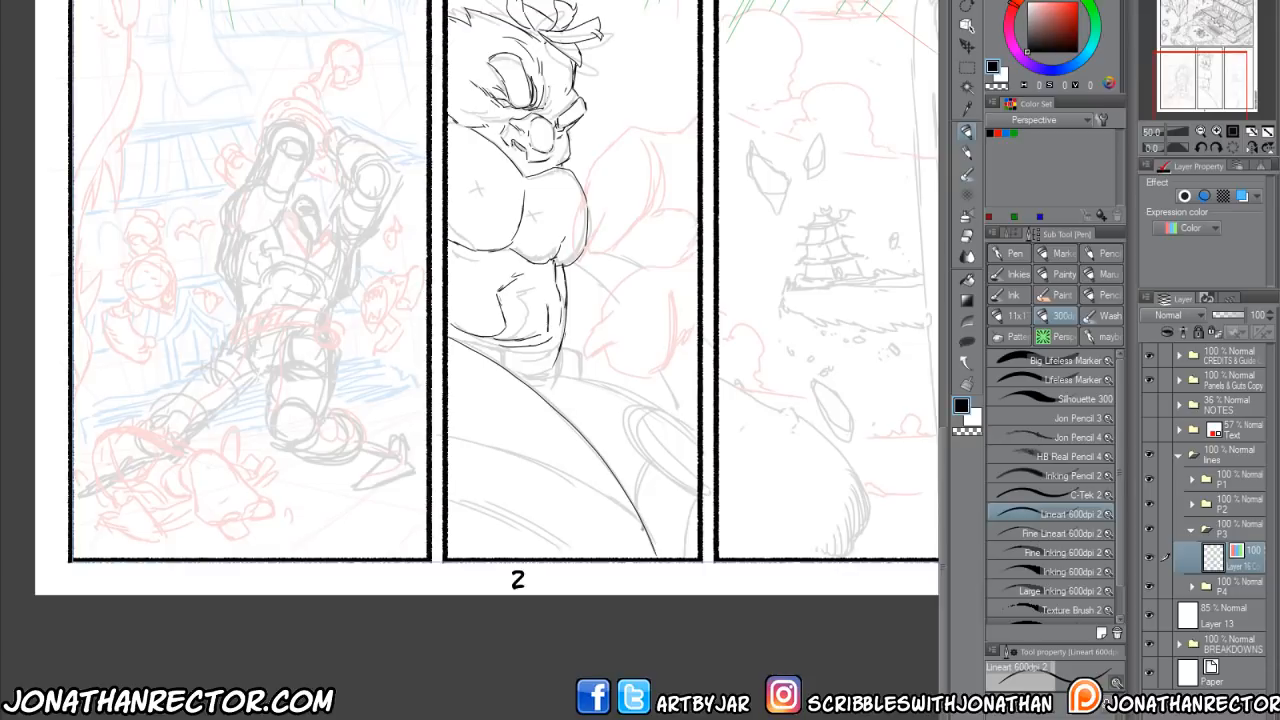
mouse_move(566, 395)
left_mouse_down()
mouse_move(554, 409)
mouse_move(564, 402)
mouse_move(569, 425)
mouse_move(573, 382)
mouse_move(652, 408)
left_mouse_up()
mouse_move(697, 472)
left_mouse_down()
mouse_move(662, 494)
mouse_move(638, 440)
mouse_move(702, 430)
mouse_move(652, 417)
mouse_move(662, 462)
mouse_move(684, 478)
mouse_move(688, 466)
left_mouse_up()
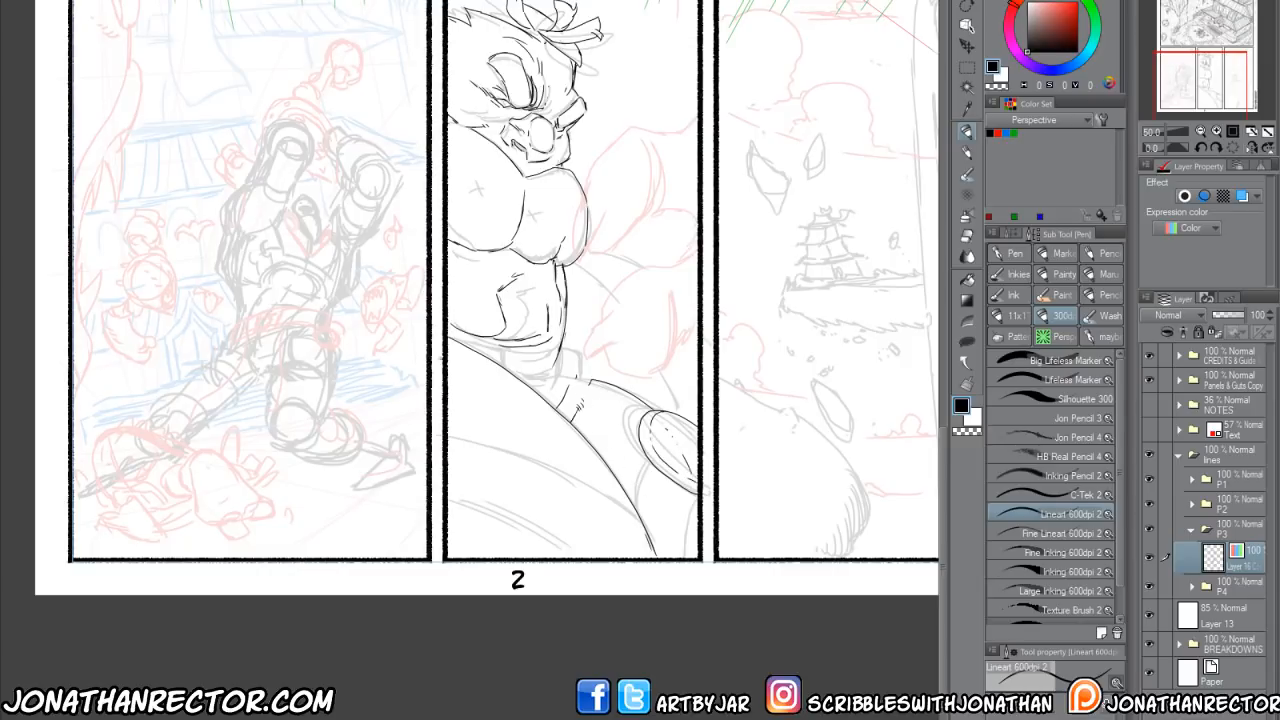
mouse_move(426, 337)
left_mouse_down()
mouse_move(463, 424)
mouse_move(592, 474)
mouse_move(612, 436)
mouse_move(606, 466)
mouse_move(622, 453)
mouse_move(640, 470)
mouse_move(601, 460)
mouse_move(610, 441)
mouse_move(603, 475)
mouse_move(566, 466)
mouse_move(581, 444)
mouse_move(540, 452)
left_mouse_up()
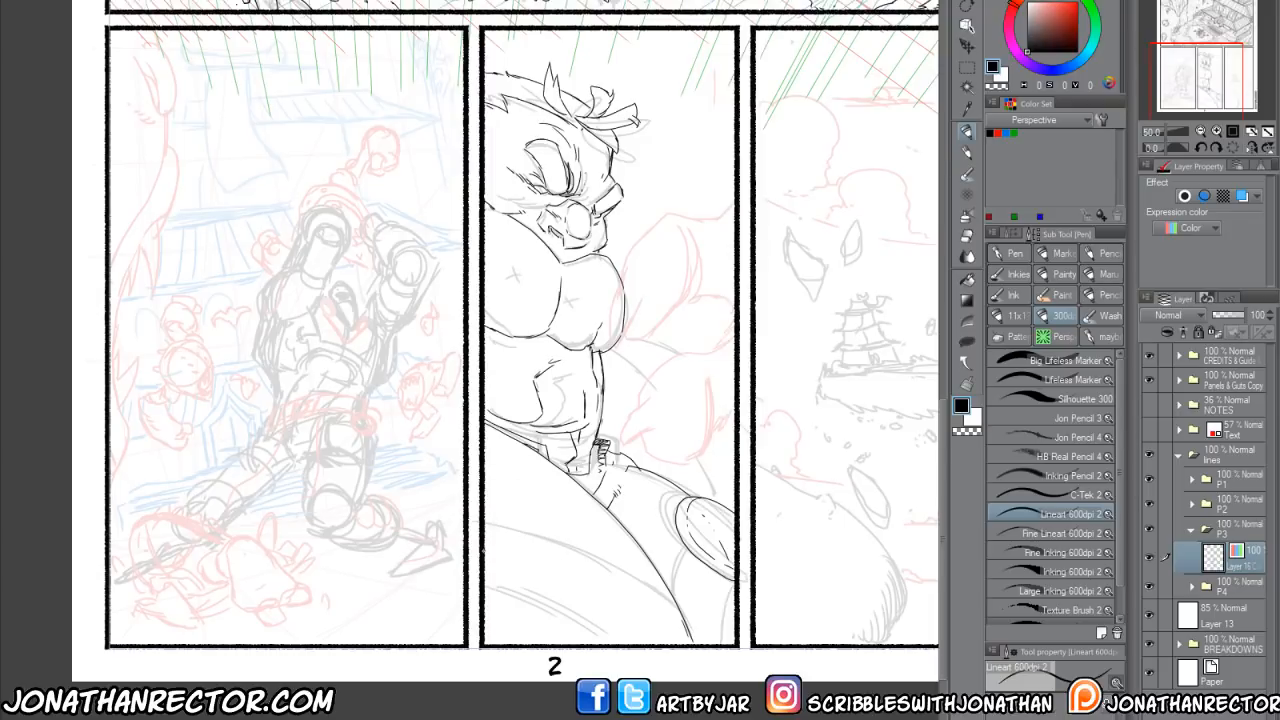
Ink the long broken contour lines across the foreground leg and the short fold lines below the knee oval.
left_click_drag(488, 544, 690, 646)
mouse_move(484, 591)
left_mouse_down()
mouse_move(514, 584)
mouse_move(640, 646)
left_mouse_up()
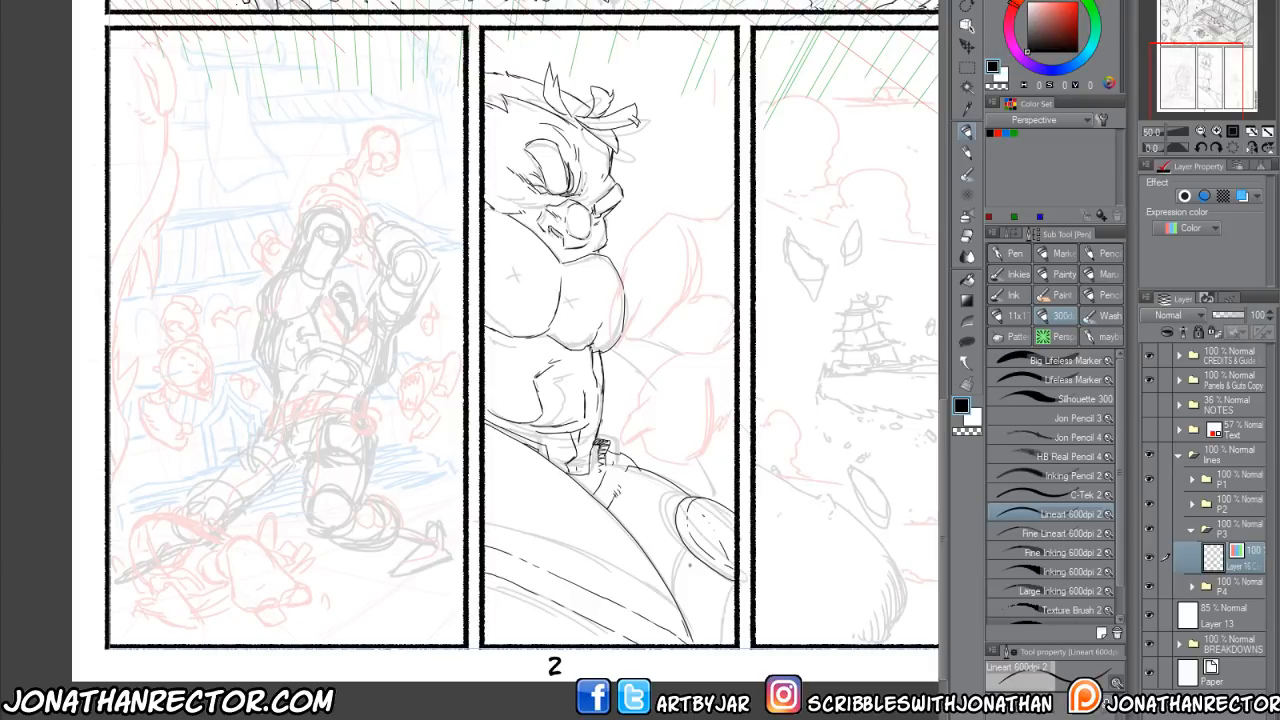
mouse_move(700, 557)
left_mouse_down()
mouse_move(681, 613)
mouse_move(708, 602)
mouse_move(700, 628)
left_mouse_up()
left_click_drag(647, 553, 641, 527)
Ink the large curved outlines that sweep from behind the torso to the middle panel's border.
mouse_move(620, 346)
left_mouse_down()
mouse_move(680, 420)
mouse_move(705, 480)
left_mouse_up()
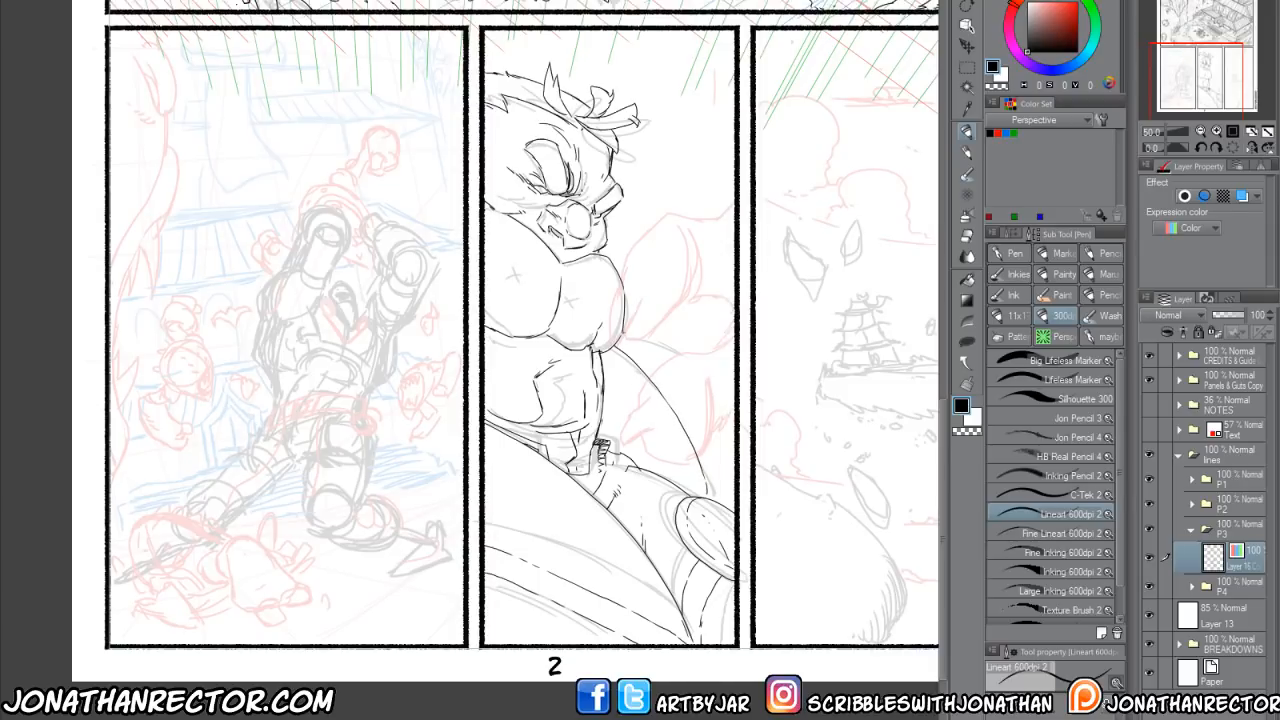
mouse_move(620, 330)
left_mouse_down()
mouse_move(698, 363)
mouse_move(736, 432)
left_mouse_up()
left_click_drag(668, 341, 737, 379)
Close the figure's silhouette with straight lines along the middle panel's borders and join the head contour to the edge.
left_click(738, 646, "shift")
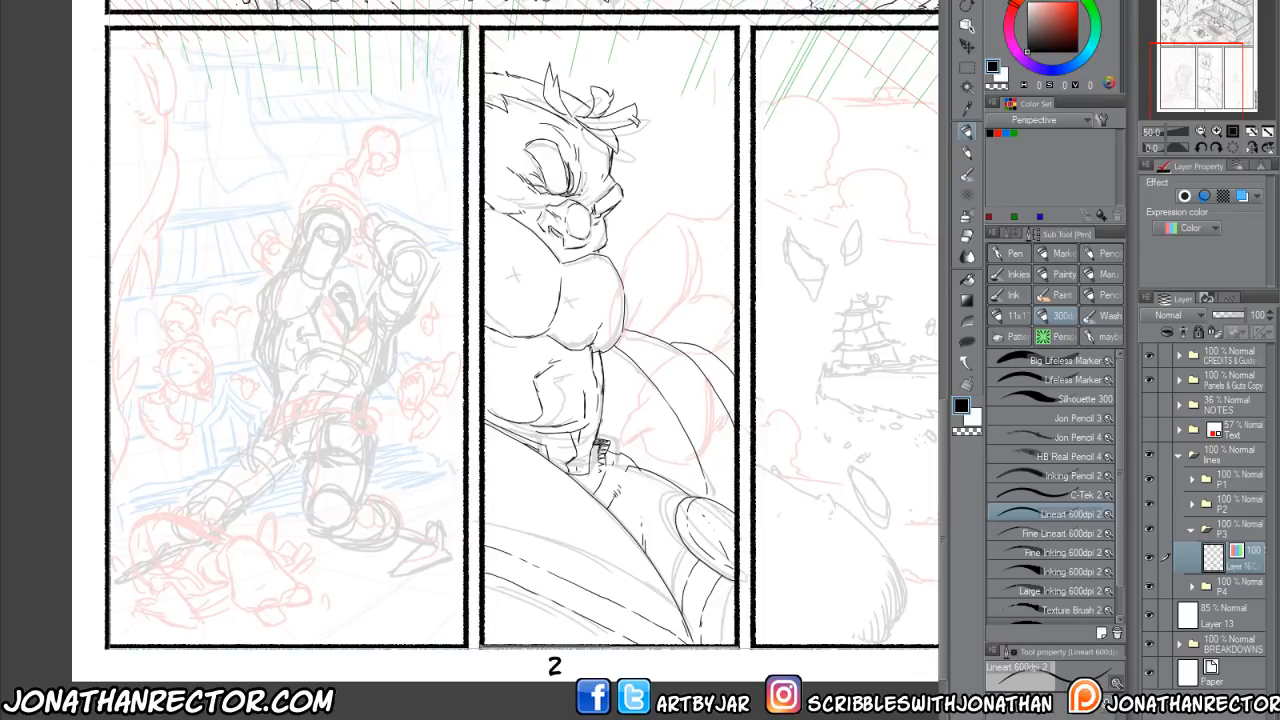
left_click(481, 645, "shift")
left_click(481, 28, "shift")
left_click_drag(497, 72, 511, 77)
key("w")
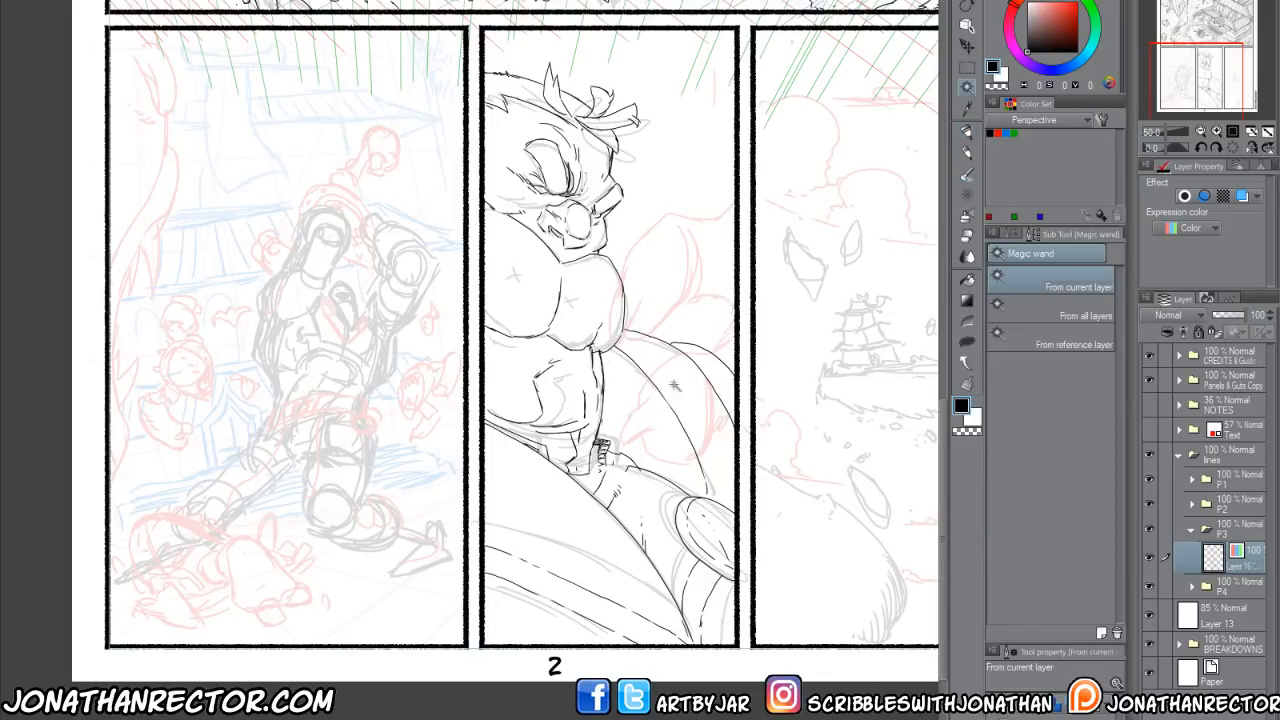
left_click(549, 562)
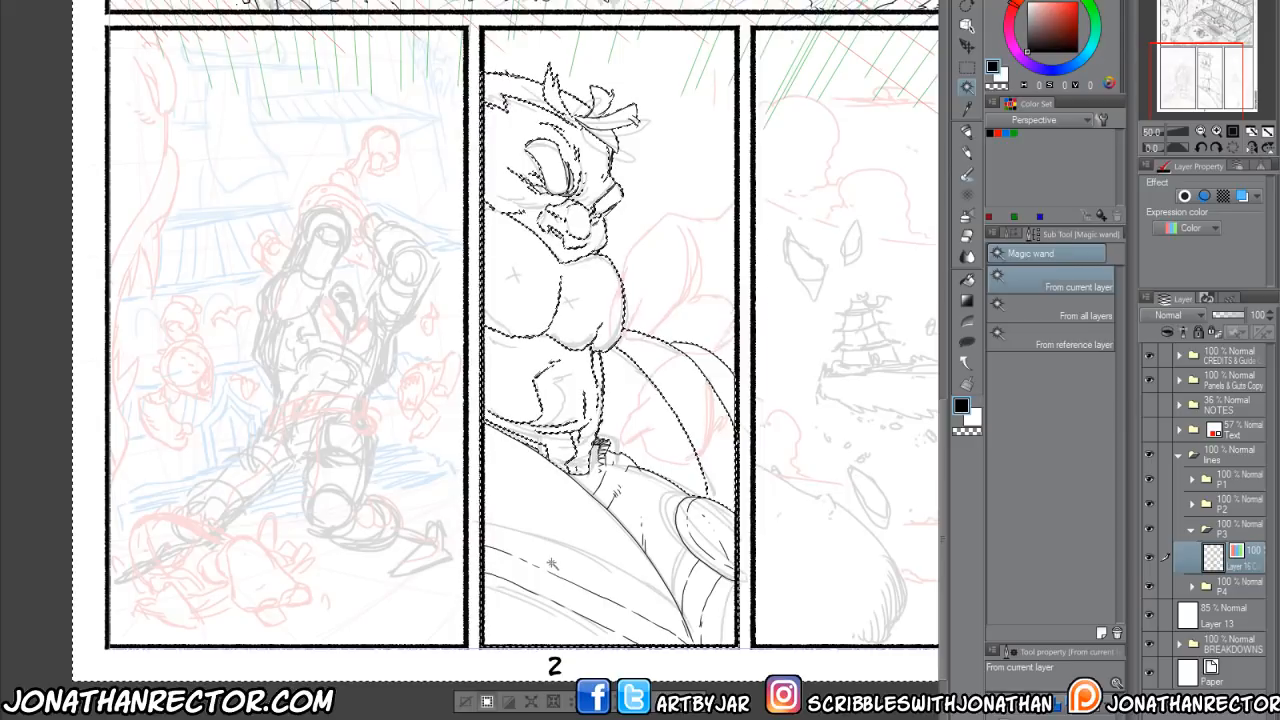
key("ctrl+d")
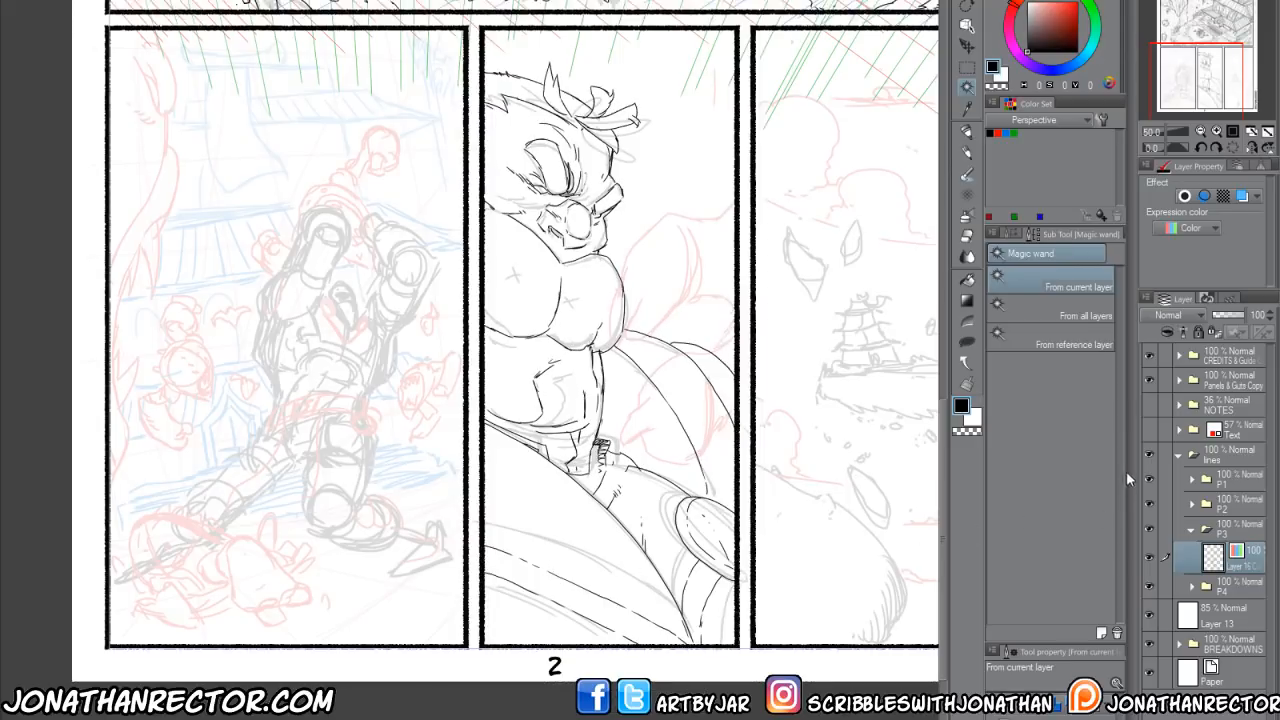
Hide the panel borders, select the area outside the figure, create a knockout layer beneath its line art, and show the borders again.
left_click(1148, 380)
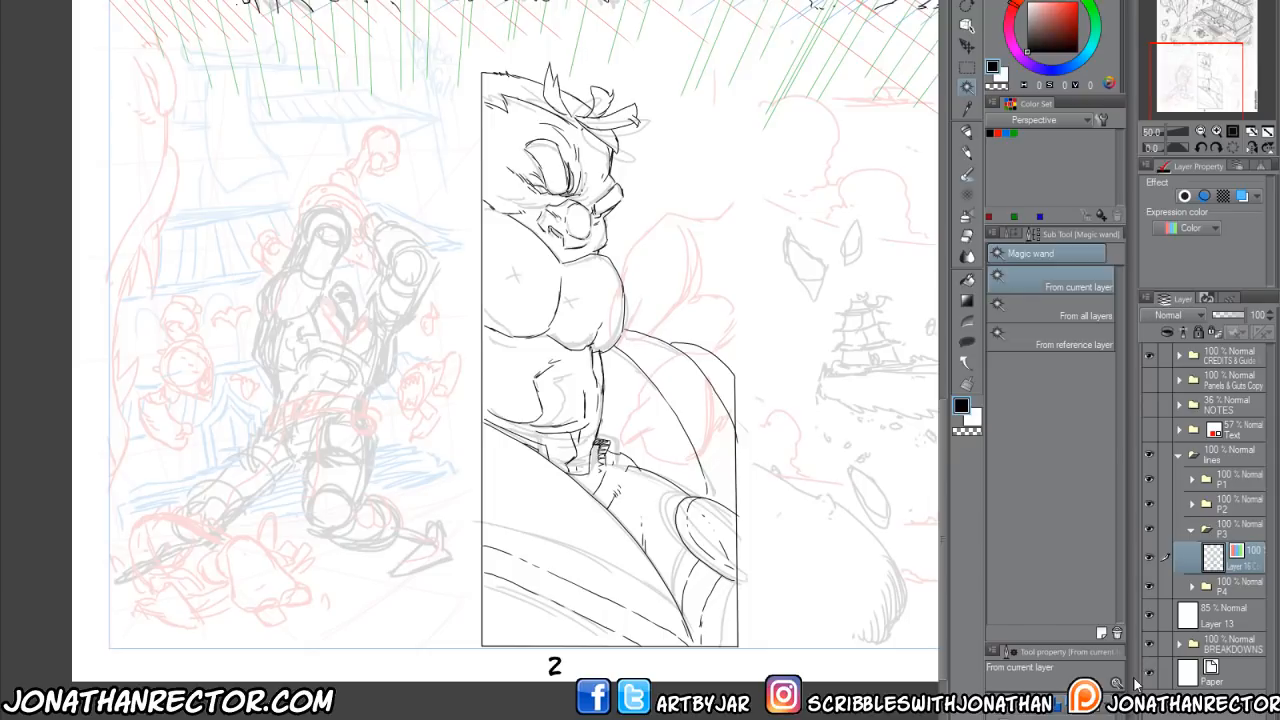
key("p")
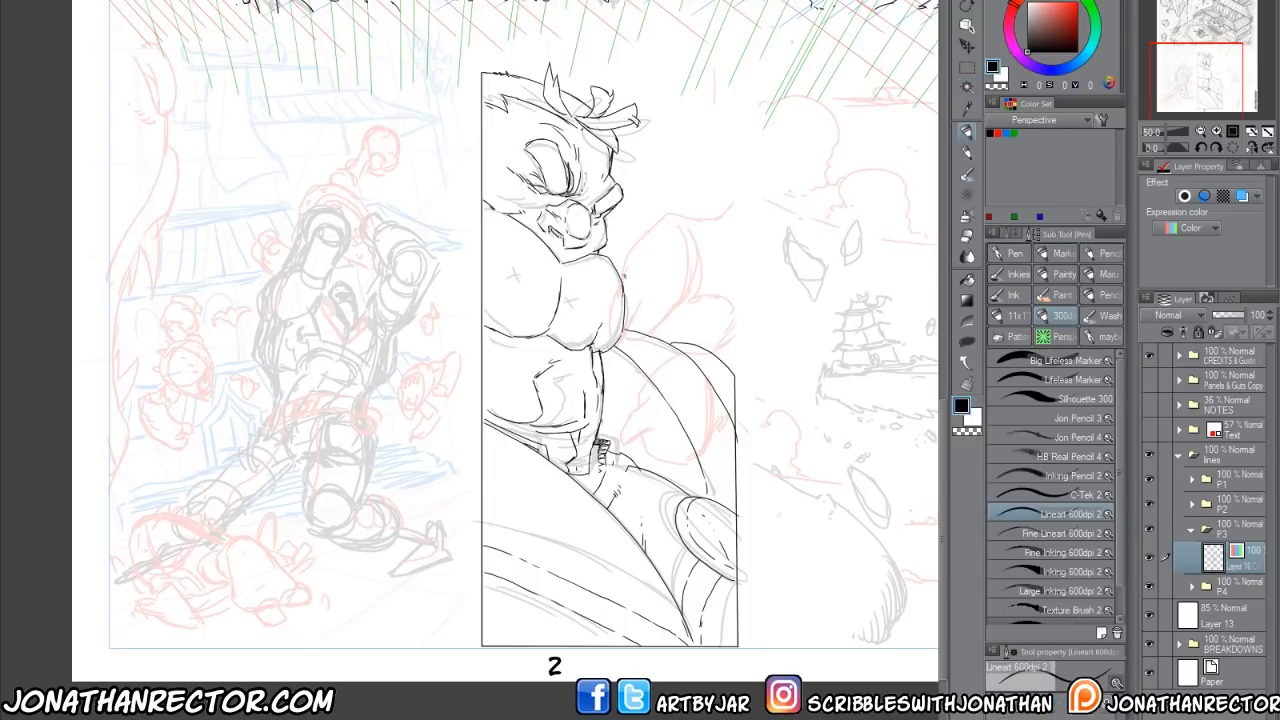
key("w")
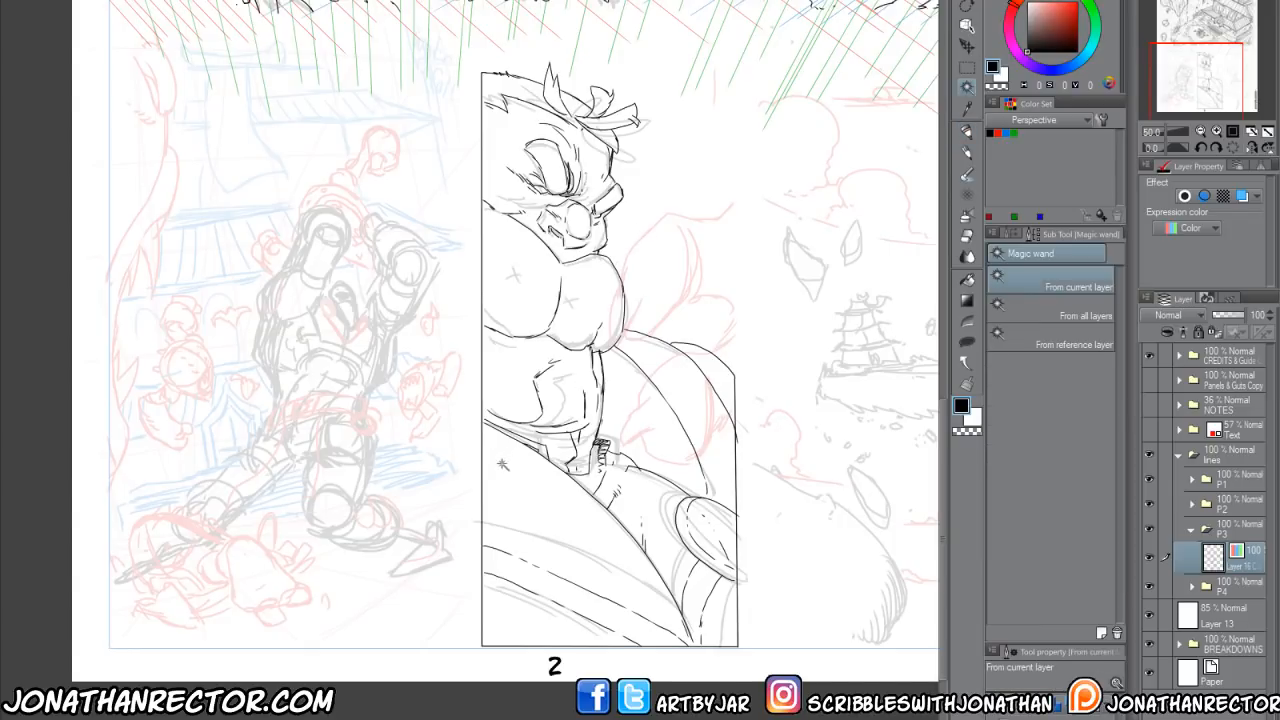
left_click(501, 465)
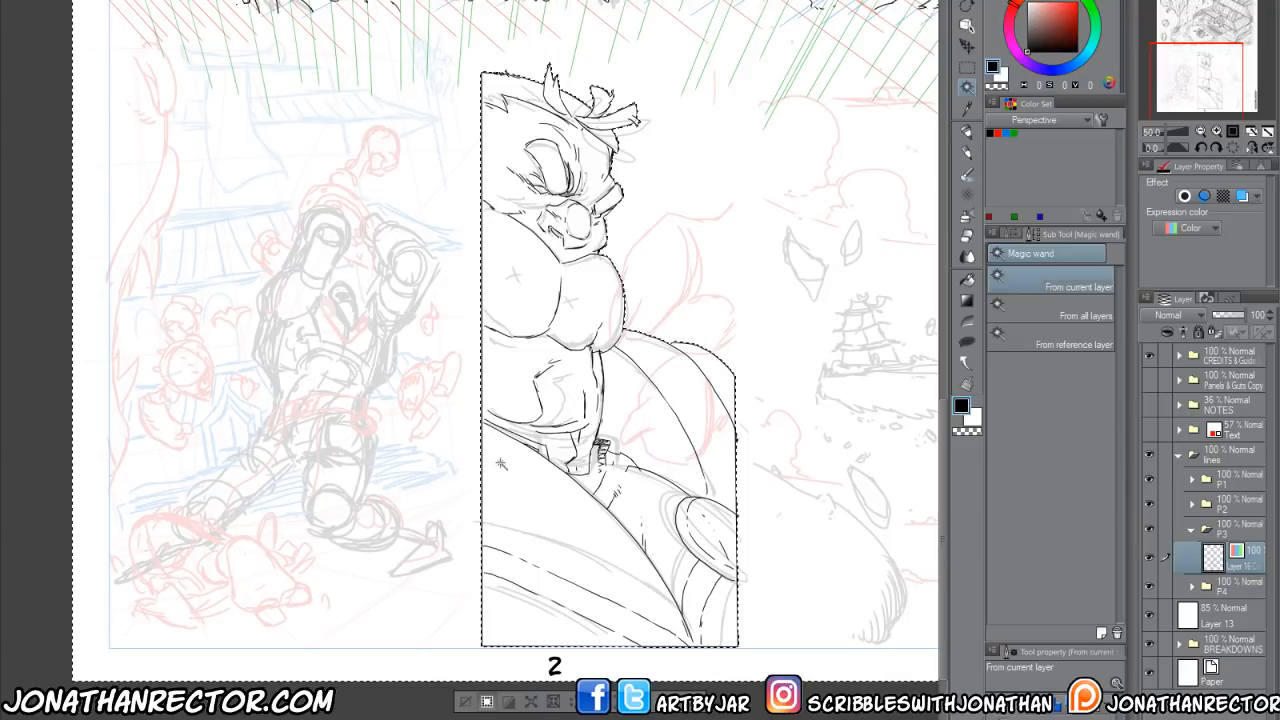
key("F1")
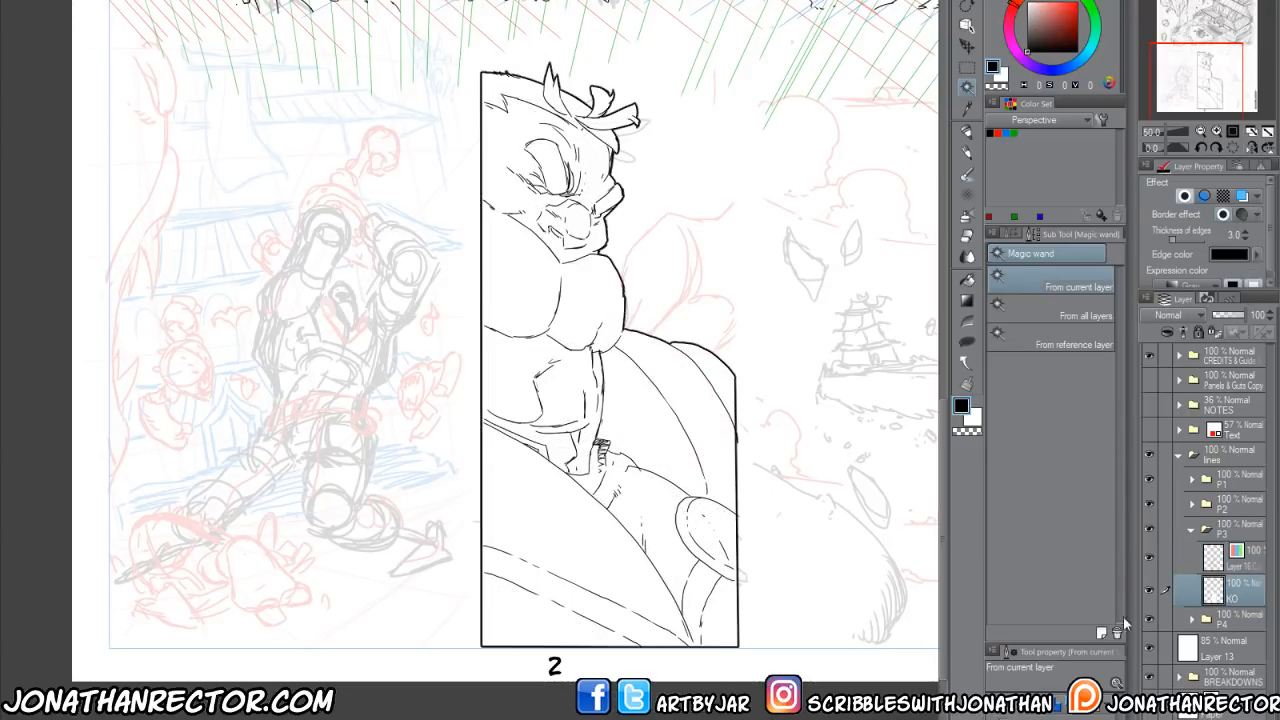
left_click(1149, 380)
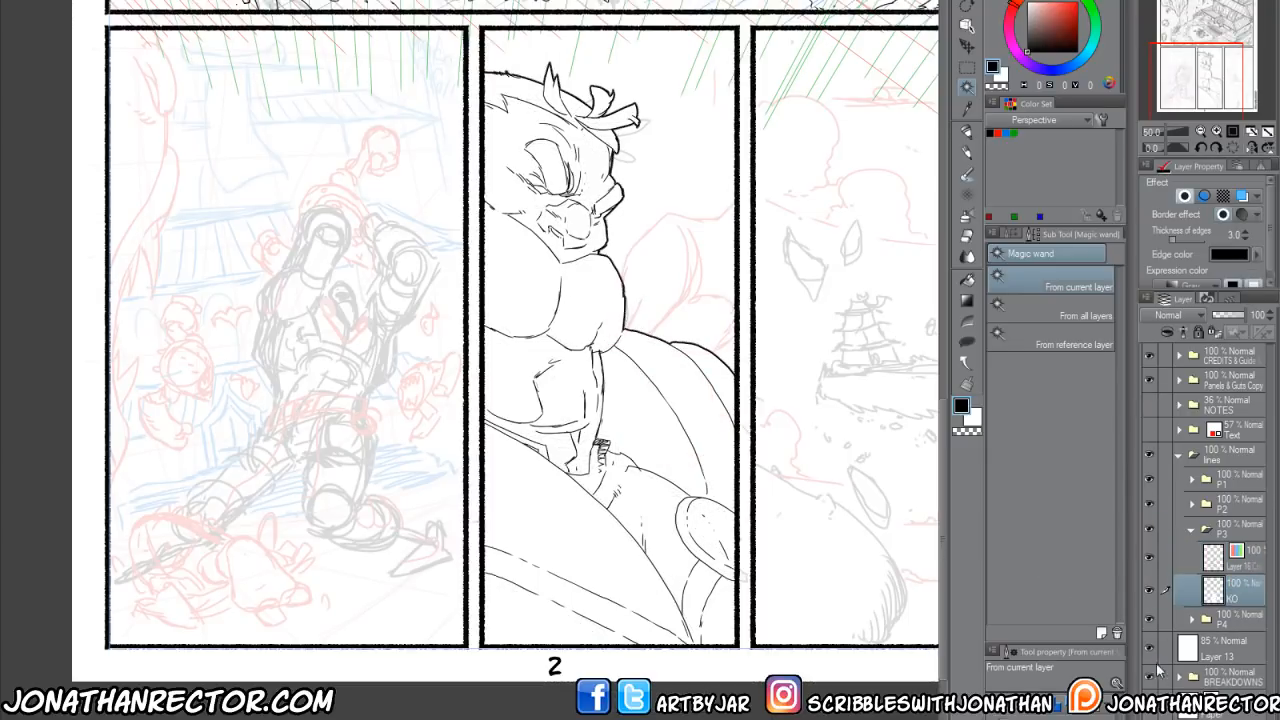
Hide the figure's knockout layer and add a new folder with a fresh layer above the figure's line art in P3.
left_click(1150, 590)
left_click(1241, 565)
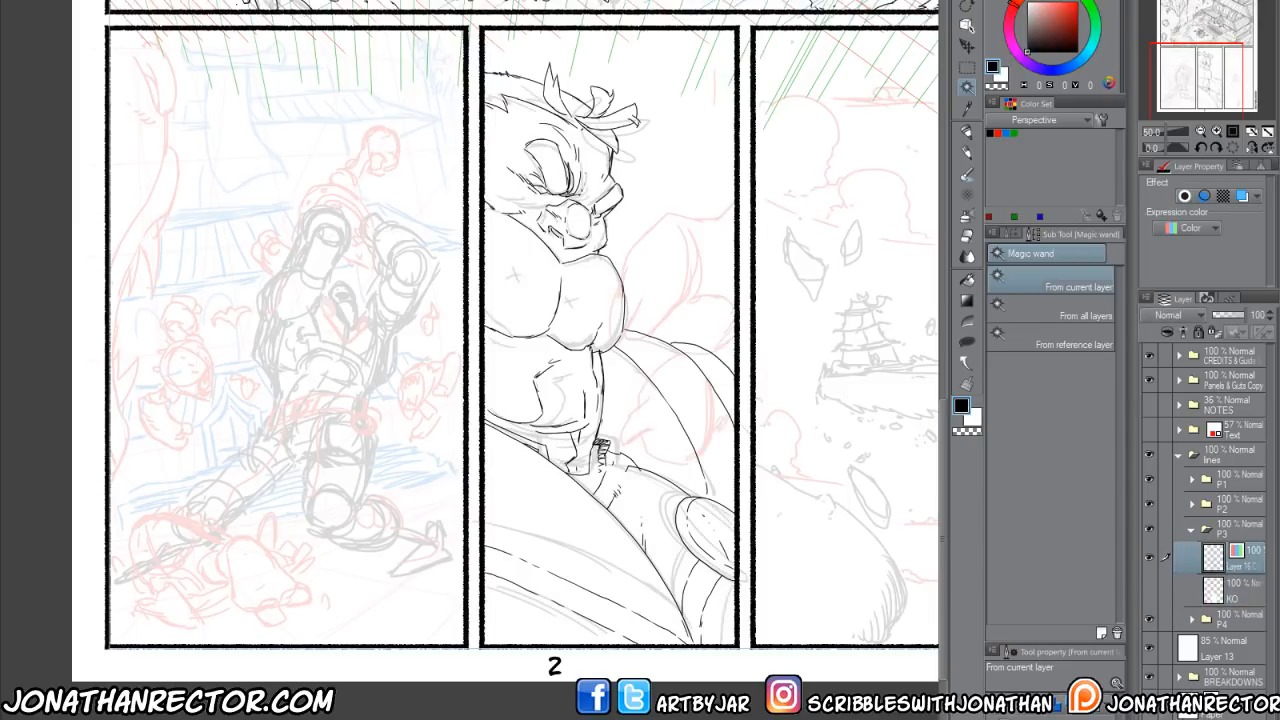
key("ctrl+shift+n")
left_click_drag(554, 483, 516, 539)
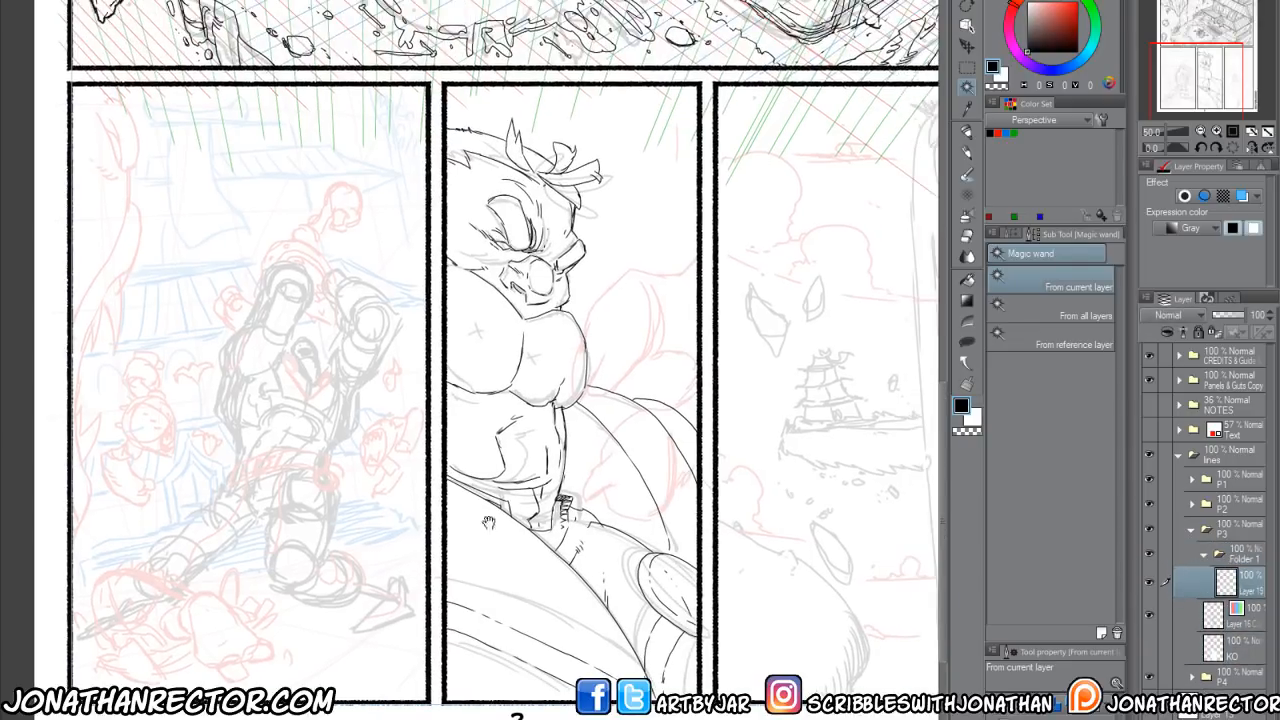
Ink the outline and shading marks of the upper large clawed finger reaching in from the middle panel's border.
key("p")
scroll(611, 299, "up", 1)
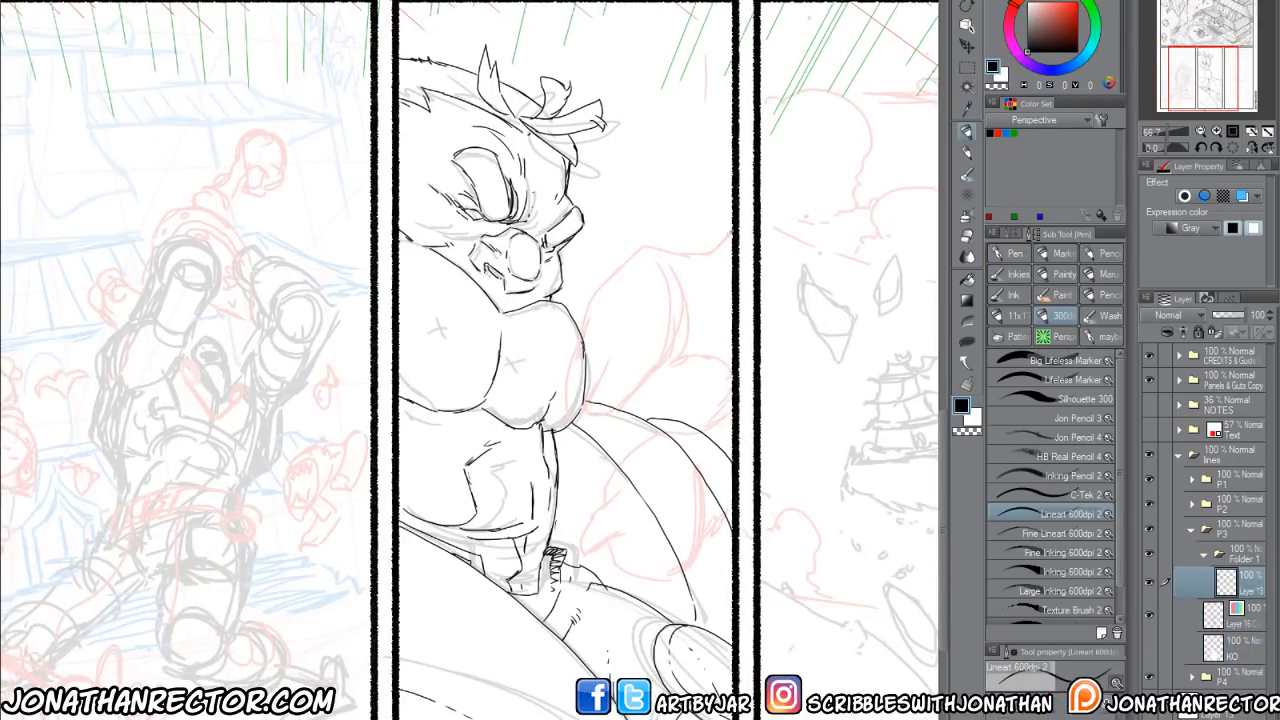
mouse_move(729, 237)
left_mouse_down()
mouse_move(661, 246)
mouse_move(624, 262)
mouse_move(639, 252)
mouse_move(583, 310)
mouse_move(597, 372)
mouse_move(607, 343)
left_mouse_up()
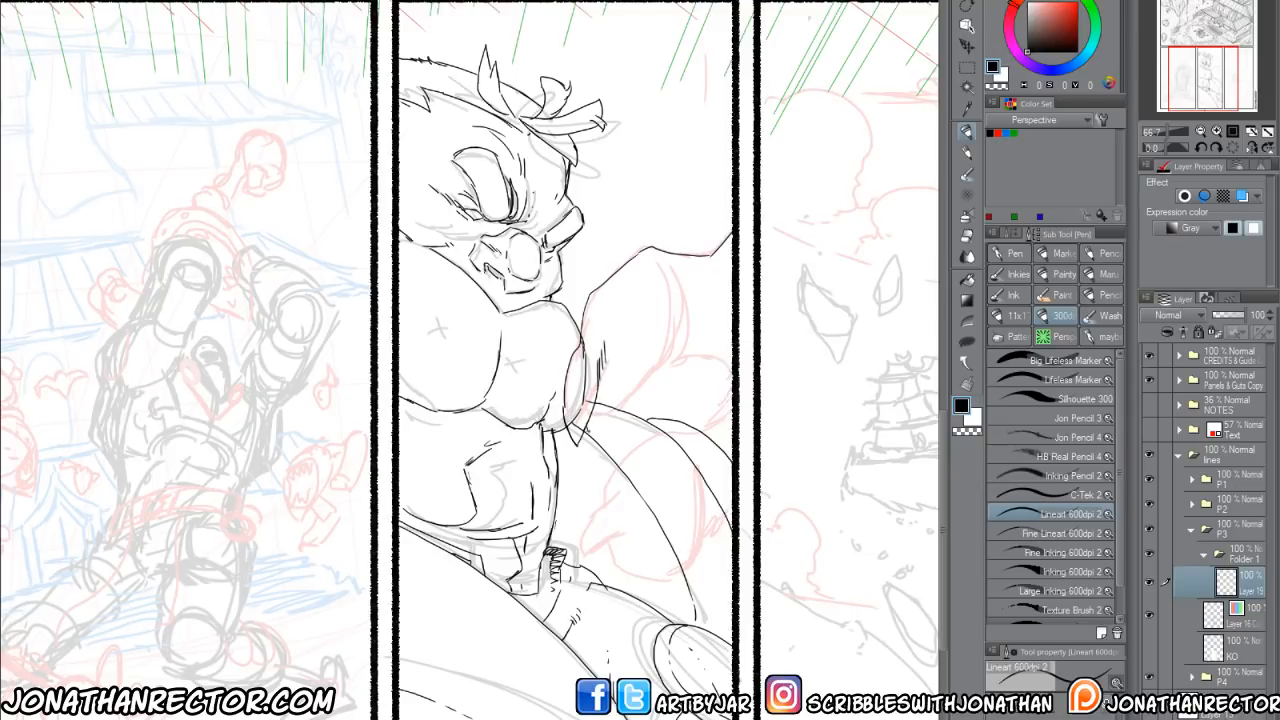
mouse_move(586, 432)
left_mouse_down()
mouse_move(624, 418)
mouse_move(660, 378)
mouse_move(672, 300)
left_mouse_up()
mouse_move(668, 360)
left_mouse_down()
mouse_move(677, 297)
mouse_move(660, 273)
left_mouse_up()
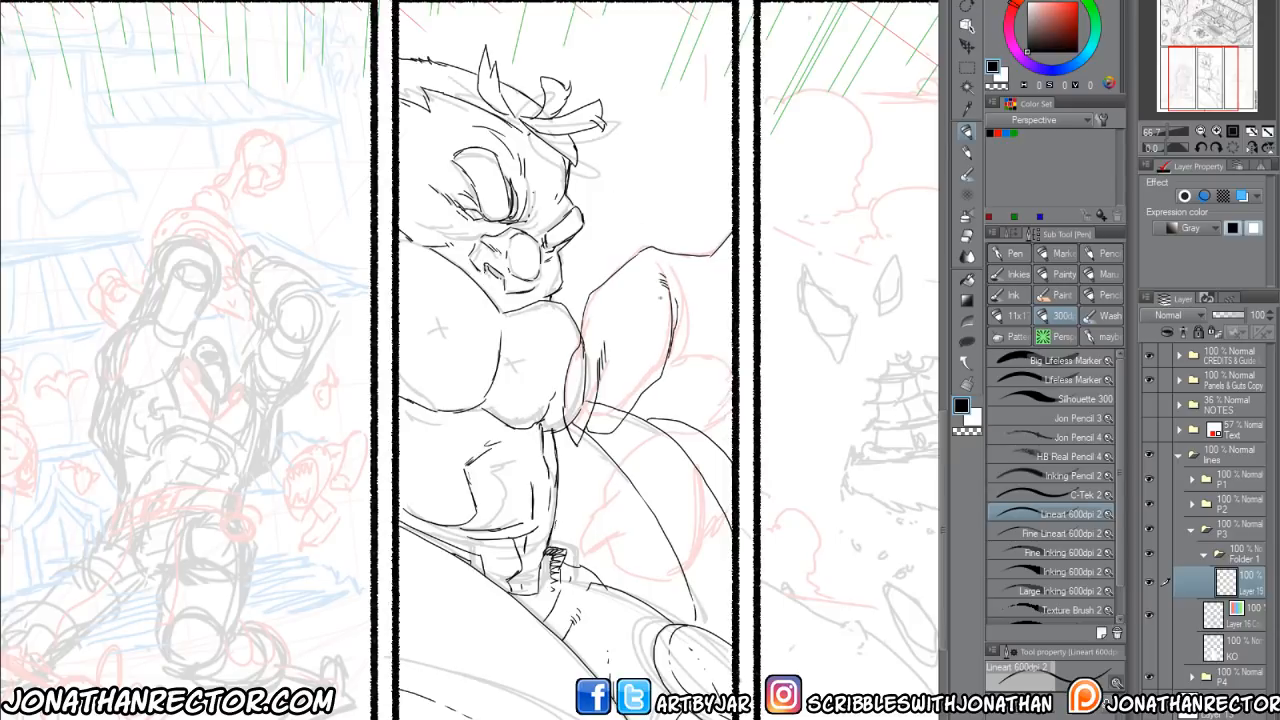
Ink the folds and the adjoining finger beside the upper claw, and add nail details with small corrections.
mouse_move(671, 354)
left_mouse_down()
mouse_move(691, 318)
mouse_move(732, 321)
mouse_move(733, 309)
left_mouse_up()
left_click_drag(704, 257, 727, 267)
mouse_move(668, 364)
left_mouse_down()
mouse_move(686, 355)
mouse_move(673, 353)
mouse_move(731, 373)
left_mouse_up()
mouse_move(571, 355)
left_mouse_down()
mouse_move(575, 403)
mouse_move(558, 413)
mouse_move(578, 444)
mouse_move(566, 444)
left_mouse_up()
key("e")
key("p")
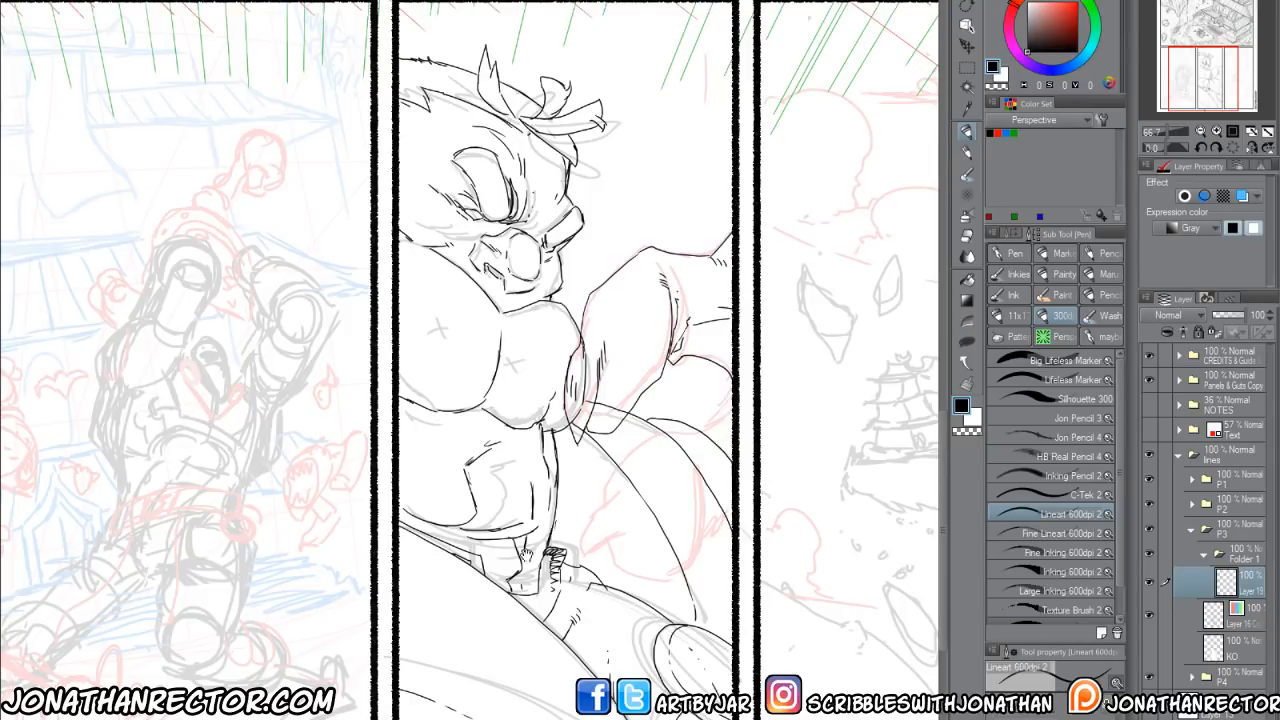
Ink the contour of the lower large clawed finger and its pointed nail over the red sketch.
left_click_drag(558, 485, 600, 302)
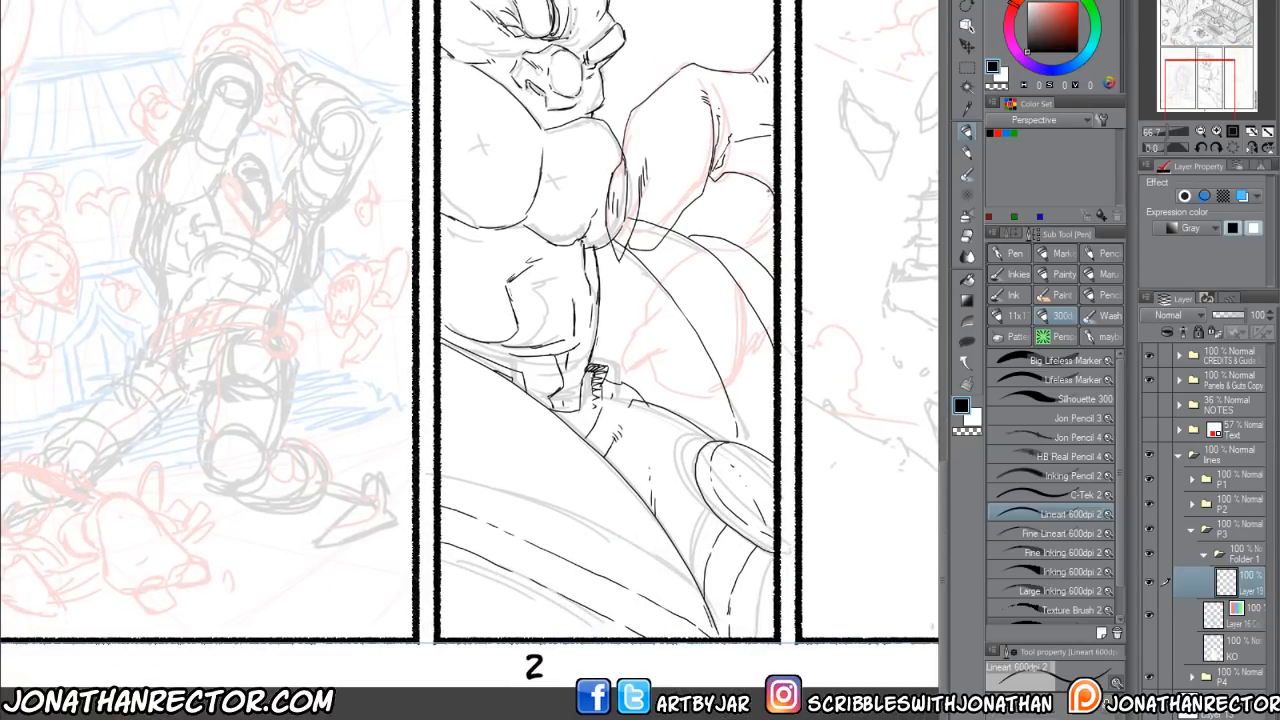
mouse_move(769, 191)
left_mouse_down()
mouse_move(727, 251)
mouse_move(678, 266)
mouse_move(649, 298)
mouse_move(629, 365)
mouse_move(627, 421)
mouse_move(643, 420)
left_mouse_up()
mouse_move(641, 391)
left_mouse_down()
mouse_move(657, 373)
mouse_move(639, 413)
left_mouse_up()
key("e")
key("p")
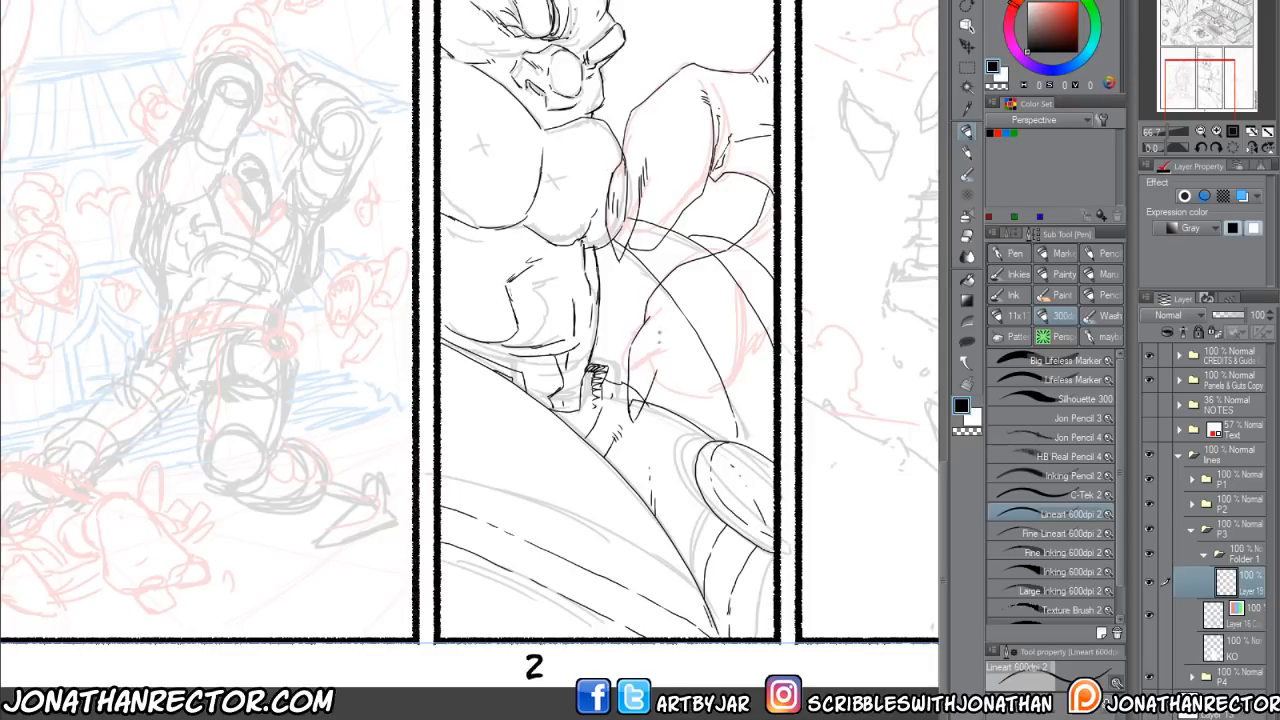
mouse_move(657, 345)
left_mouse_down()
mouse_move(655, 394)
mouse_move(708, 405)
mouse_move(738, 330)
mouse_move(739, 285)
mouse_move(726, 293)
left_mouse_up()
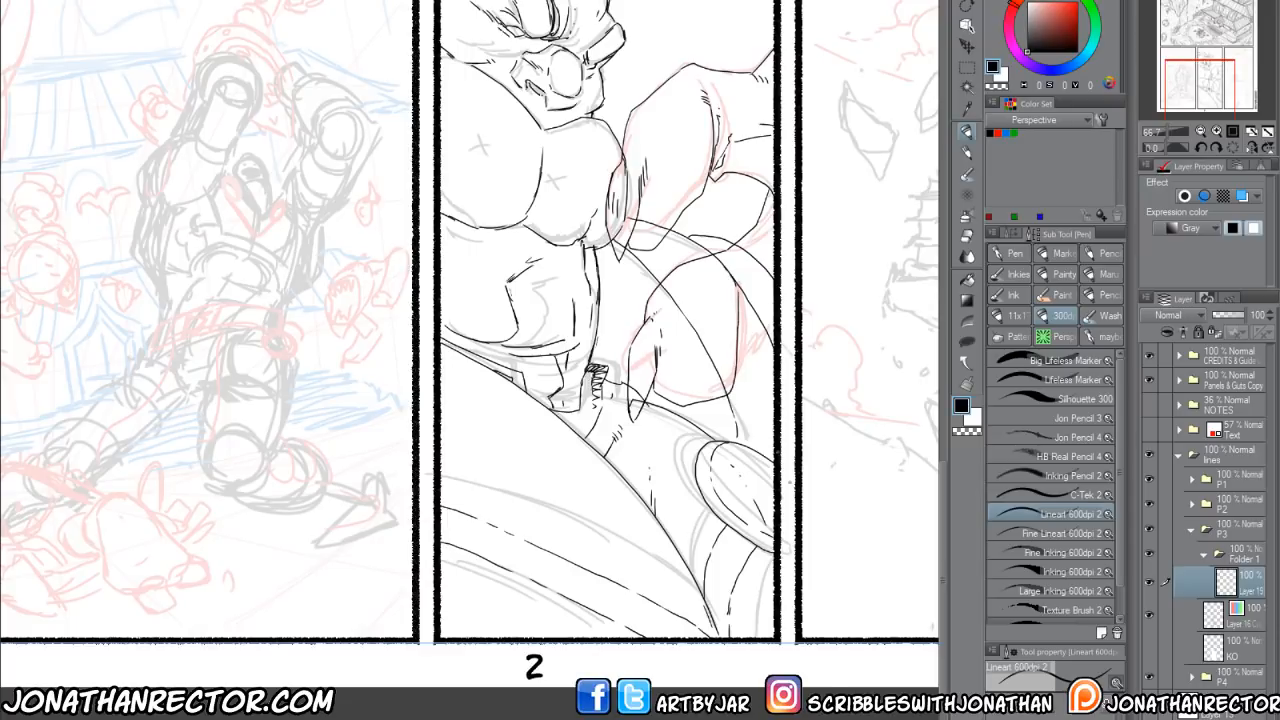
Add the remaining joint lines, creases and short shading strokes between and on the large fingers.
mouse_move(736, 366)
left_mouse_down()
mouse_move(774, 335)
mouse_move(743, 329)
mouse_move(745, 315)
left_mouse_up()
left_click_drag(743, 347, 749, 319)
left_click_drag(721, 256, 765, 231)
left_click_drag(757, 235, 773, 209)
mouse_move(729, 349)
left_mouse_down()
mouse_move(690, 363)
mouse_move(685, 353)
left_mouse_up()
left_click_drag(698, 199, 669, 217)
left_click_drag(673, 207, 659, 215)
Select the area outside the clawed fingers, create their knockout layer with a bold edge, and show the figure's knockout layer.
key("w")
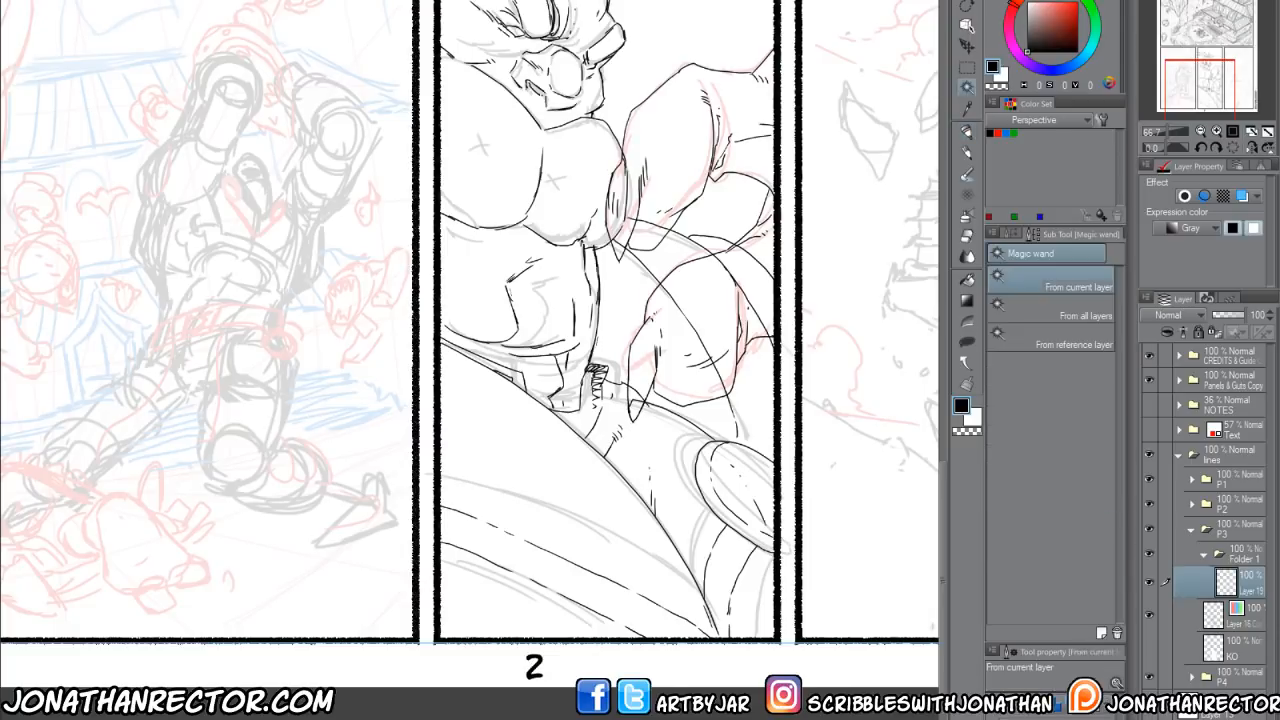
left_click(614, 286)
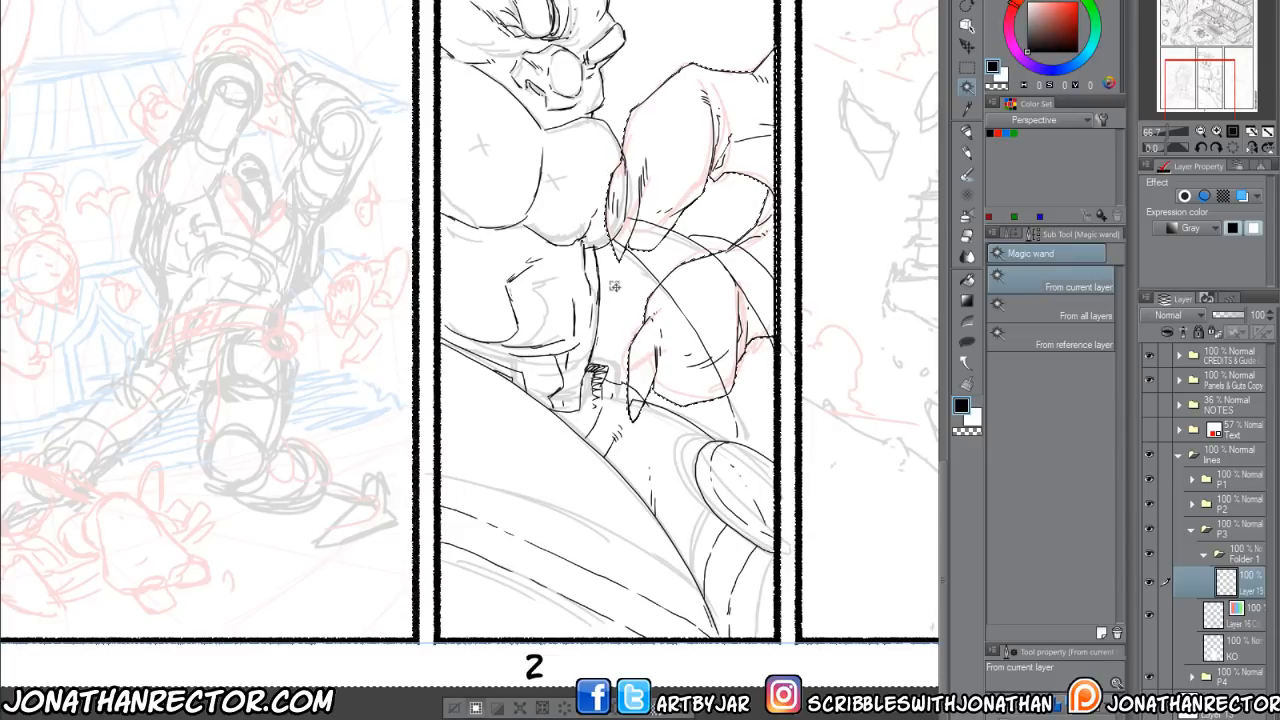
key("F1")
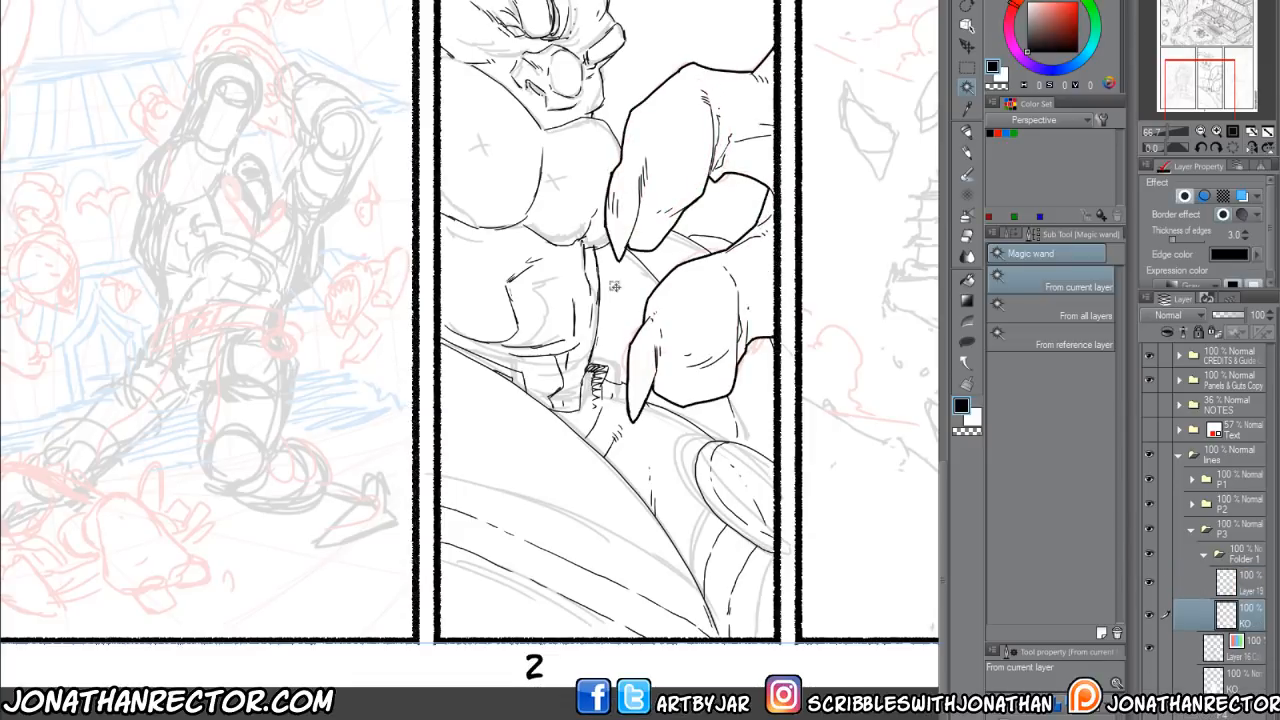
left_click_drag(485, 571, 472, 645)
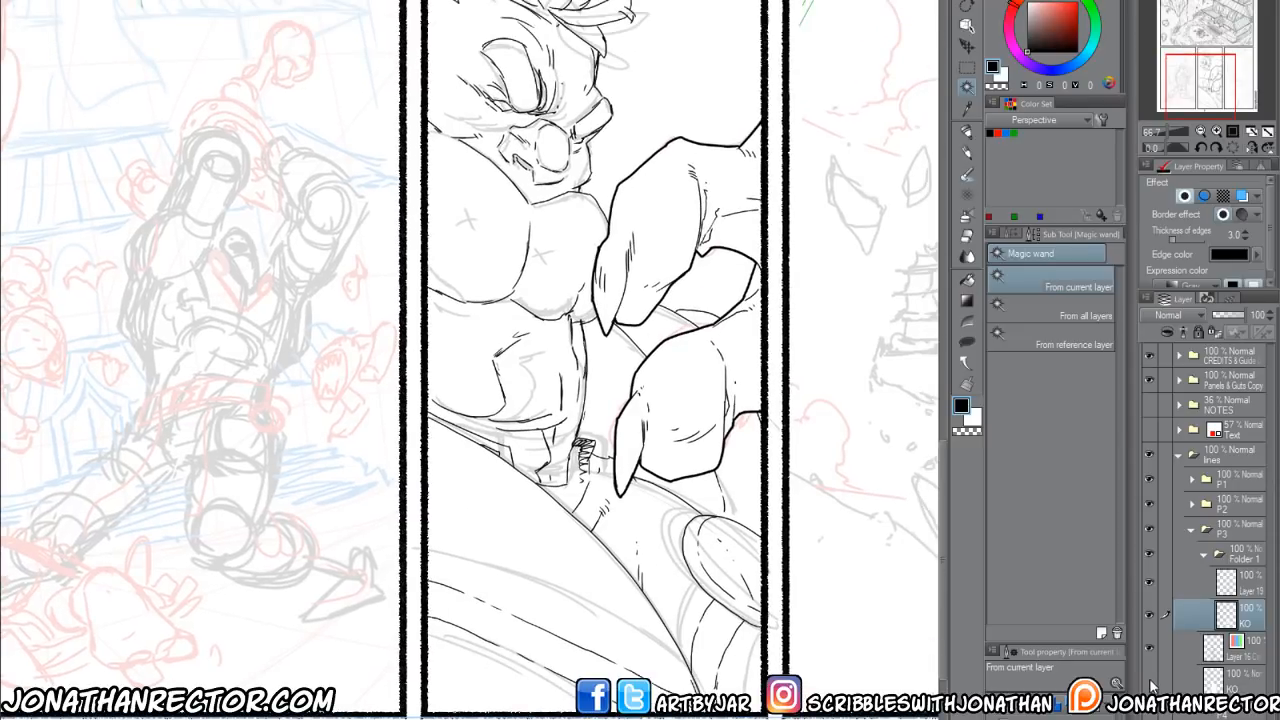
left_click(1149, 681)
key("ctrl+minus")
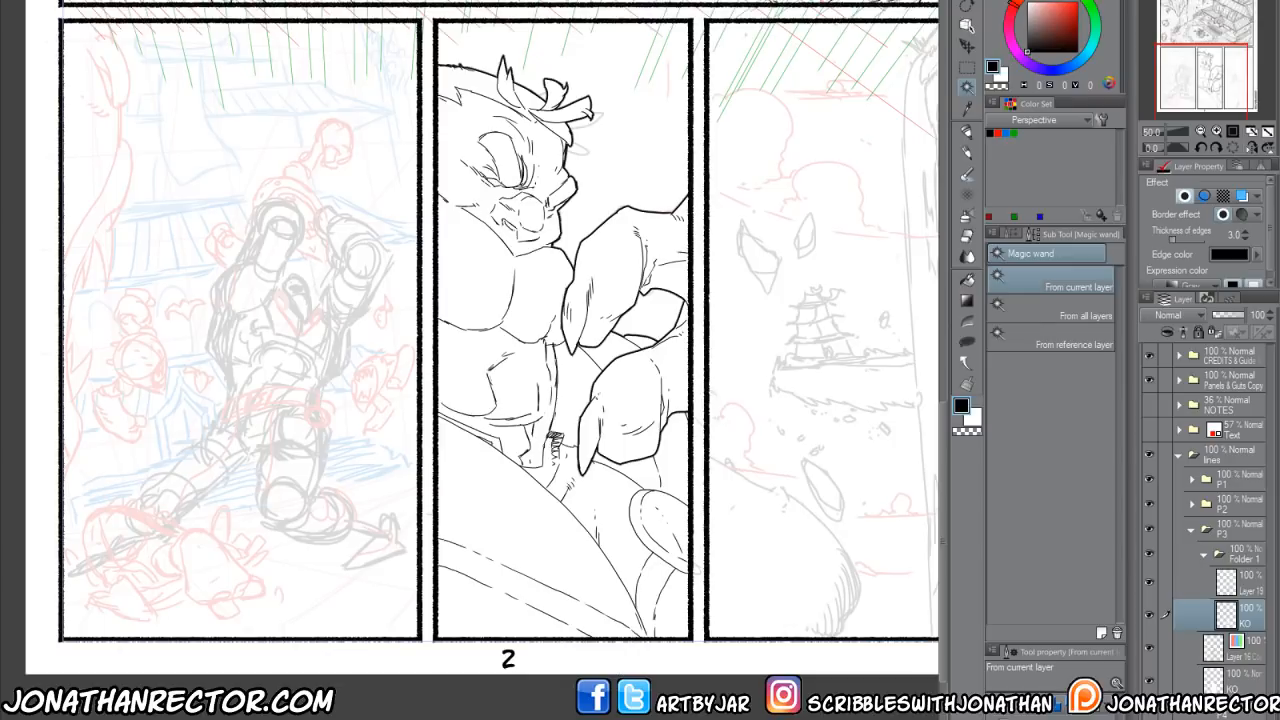
Open jk_issue2_cover_inks_v02.clip from the 002 - Monk issue's 06 Inks folder as a reference.
key("ctrl+o")
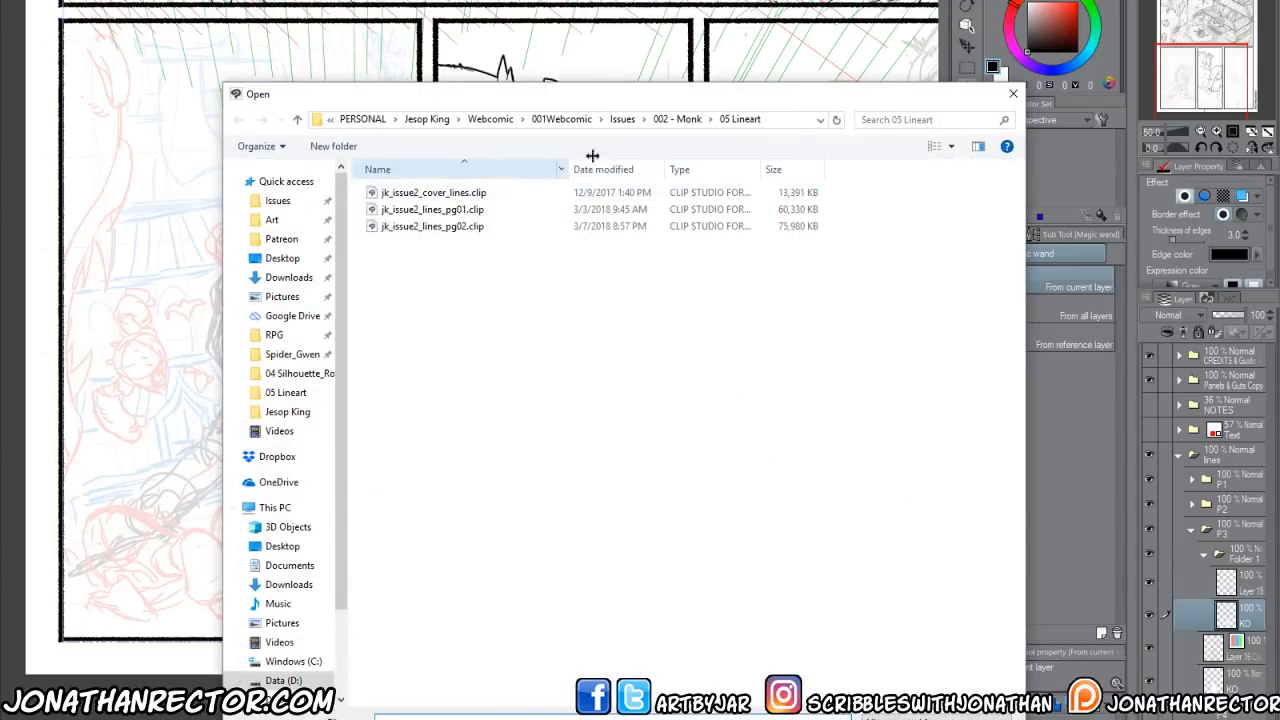
left_click(677, 119)
double_click(396, 278)
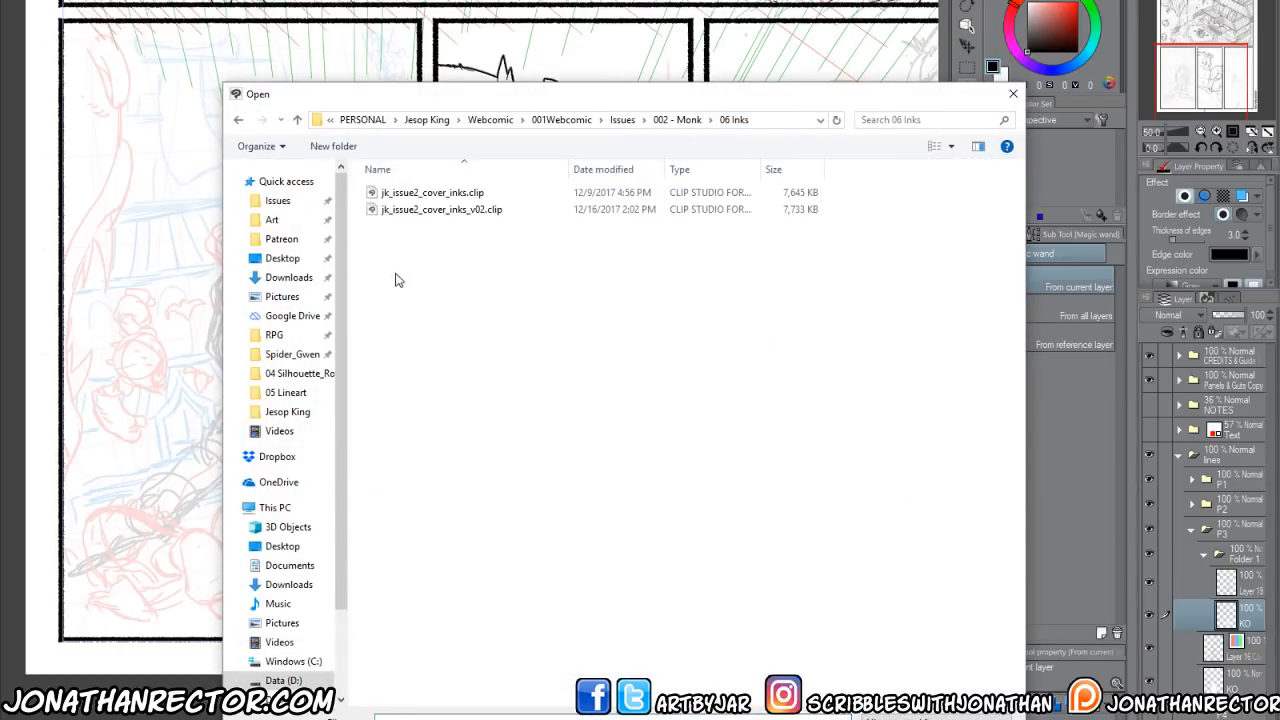
double_click(418, 211)
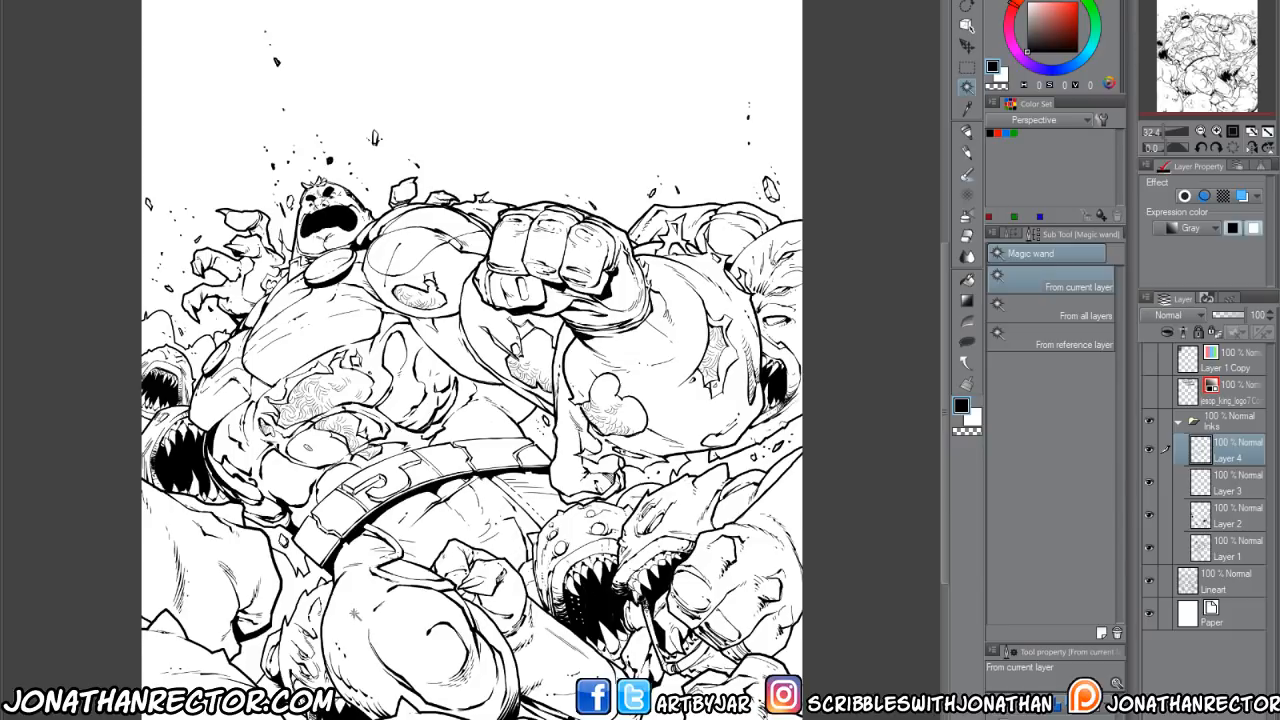
Close the cover inks reference without saving its changes and return to the page 2 line art.
left_click_drag(354, 620, 392, 530)
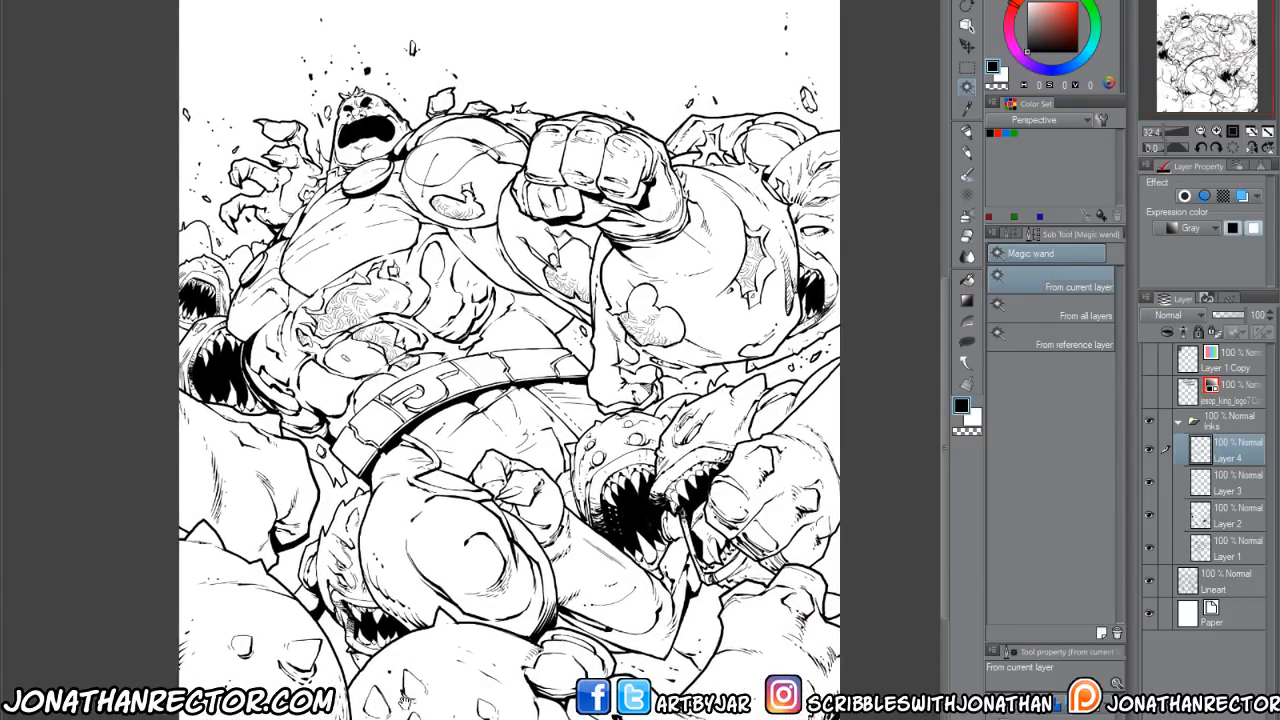
left_click(165, 2)
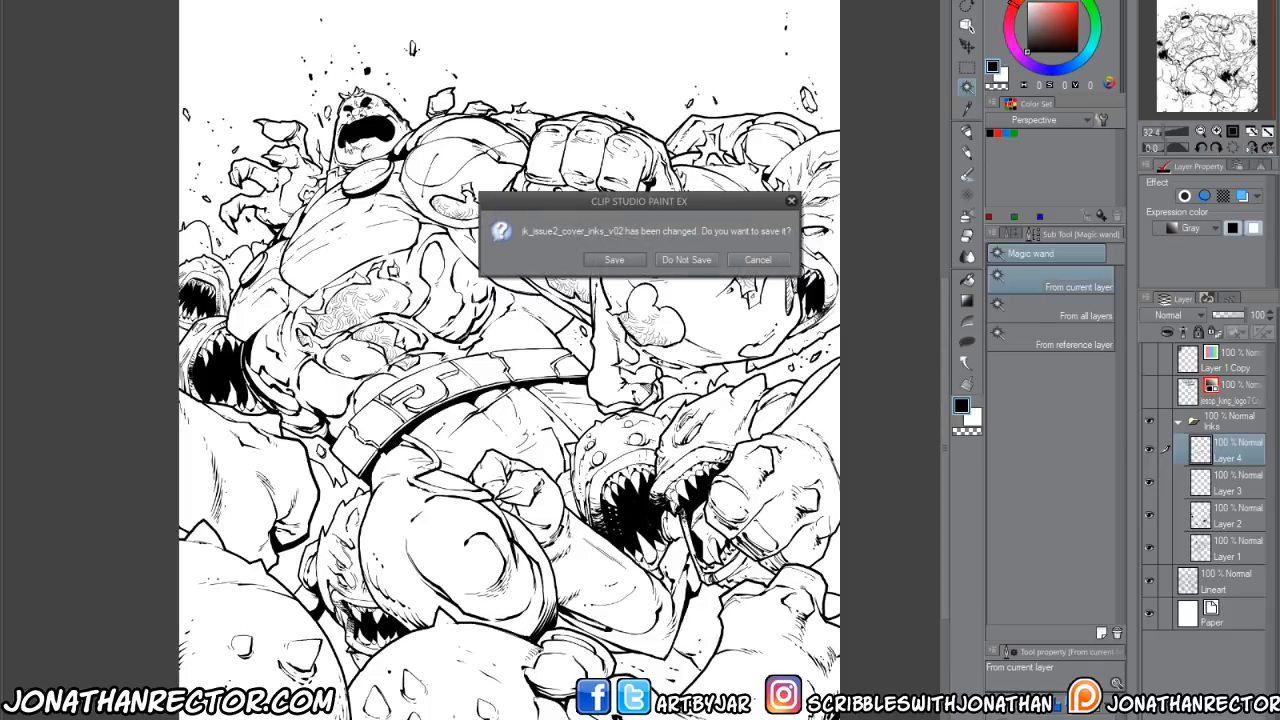
left_click(686, 259)
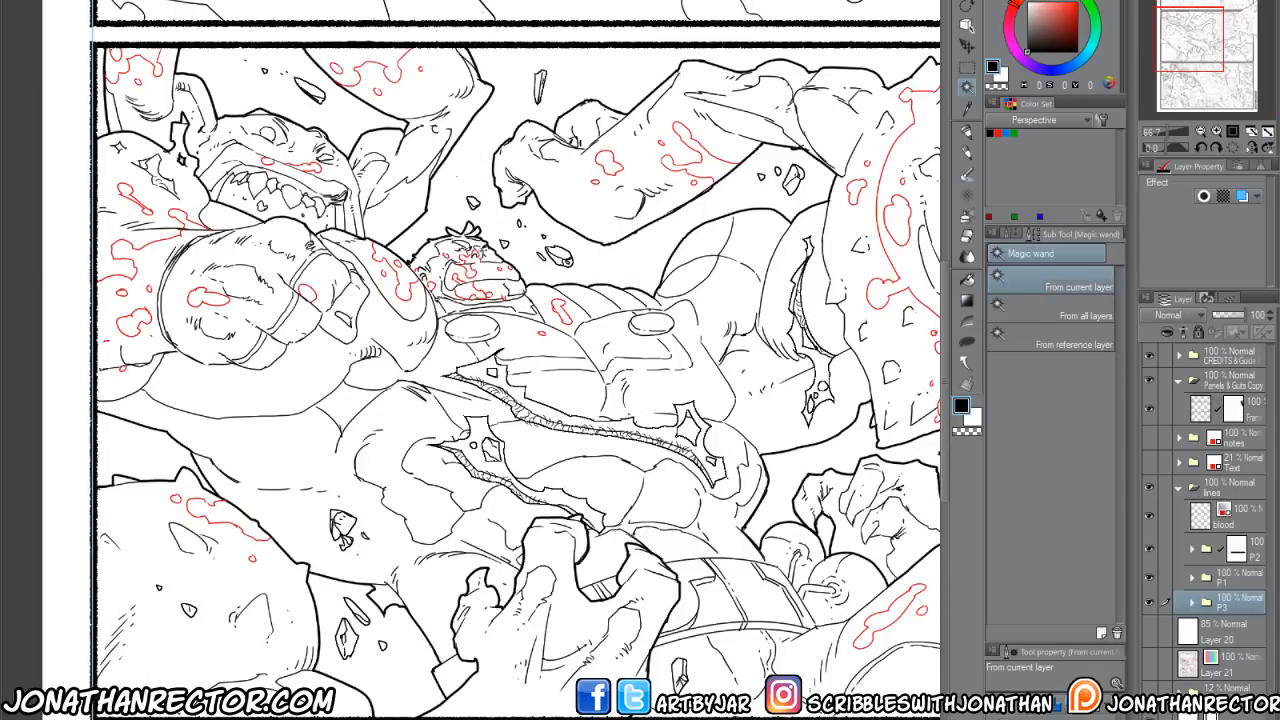
left_click(84, 2)
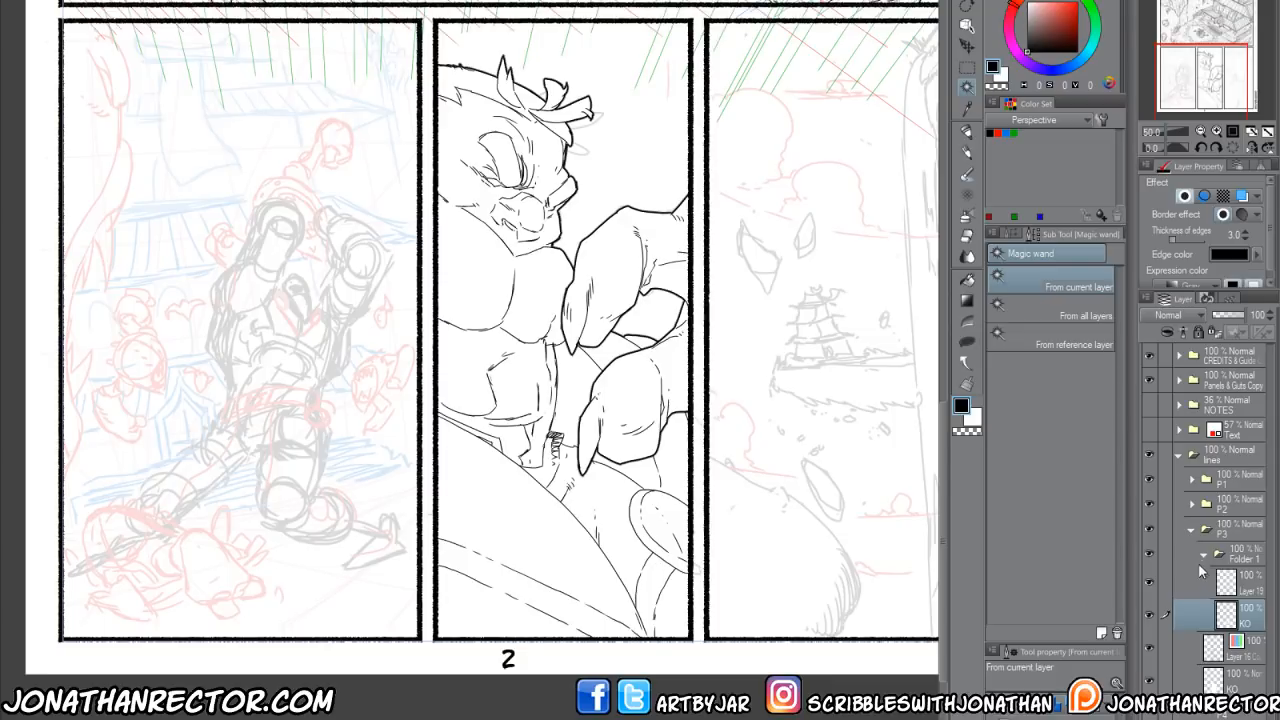
Add a new layer above Folder 1 inside the P3 folder and bring up the ruler tools.
left_click(1242, 556)
key("ctrl+shift+n")
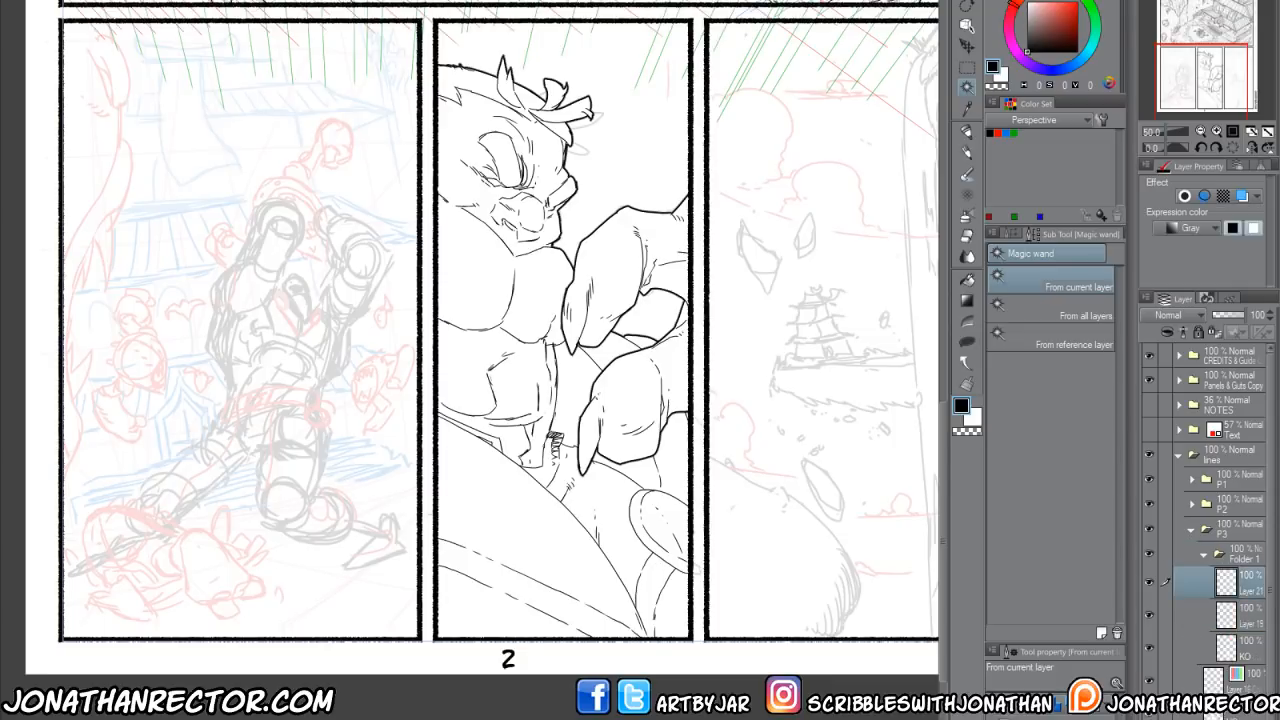
left_click_drag(1238, 592, 1234, 542)
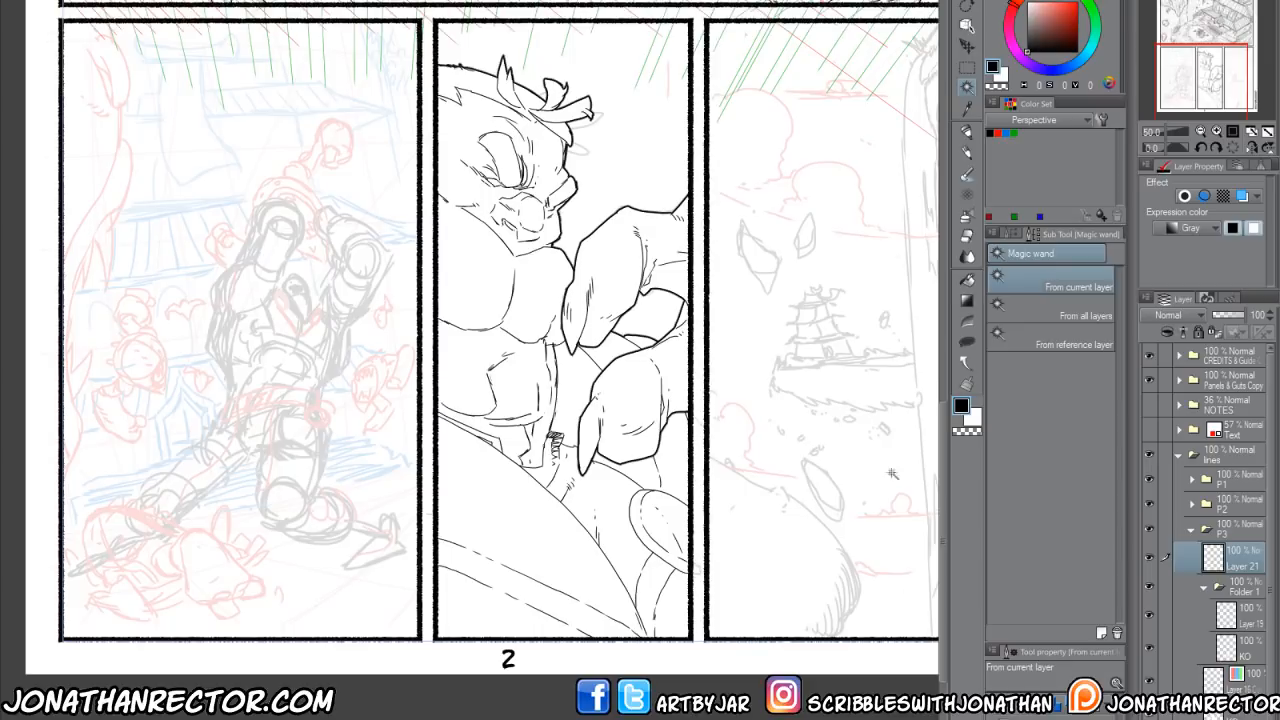
left_click(966, 342)
left_click(1100, 254)
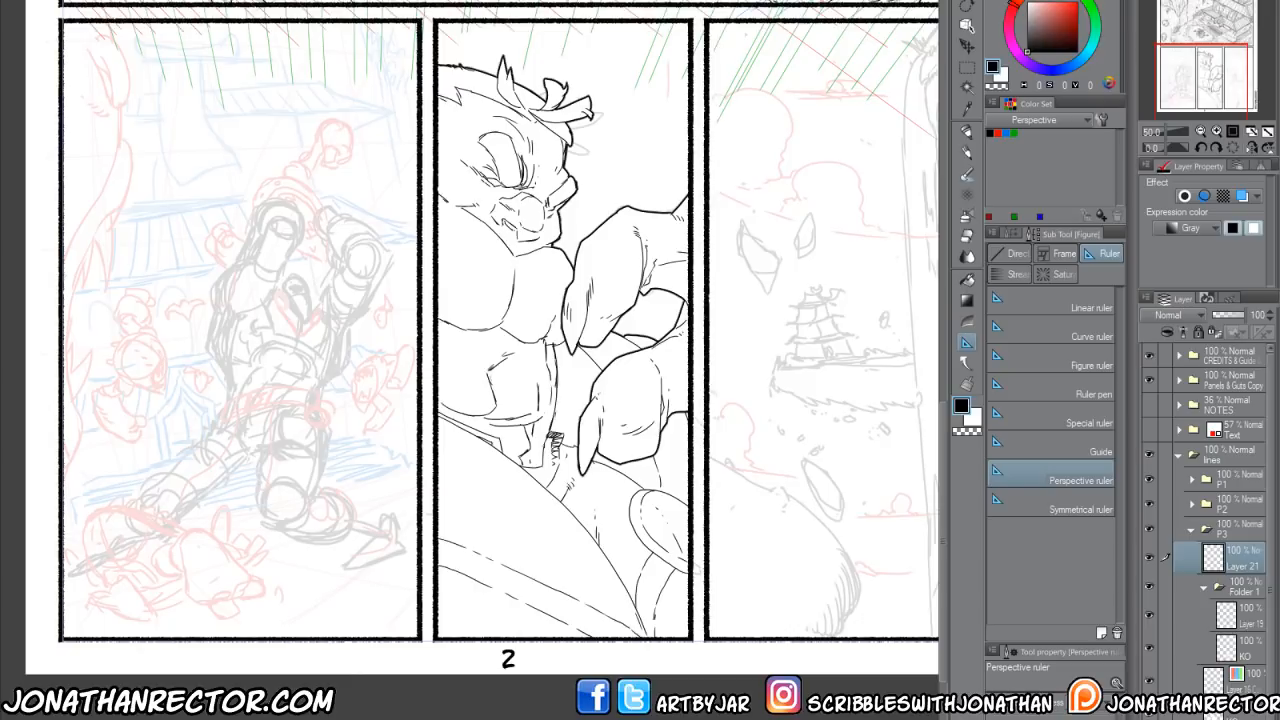
Check the full path of the page's 05 Lineart folder in the Save as dialog, then close it without saving.
left_click(28, 3)
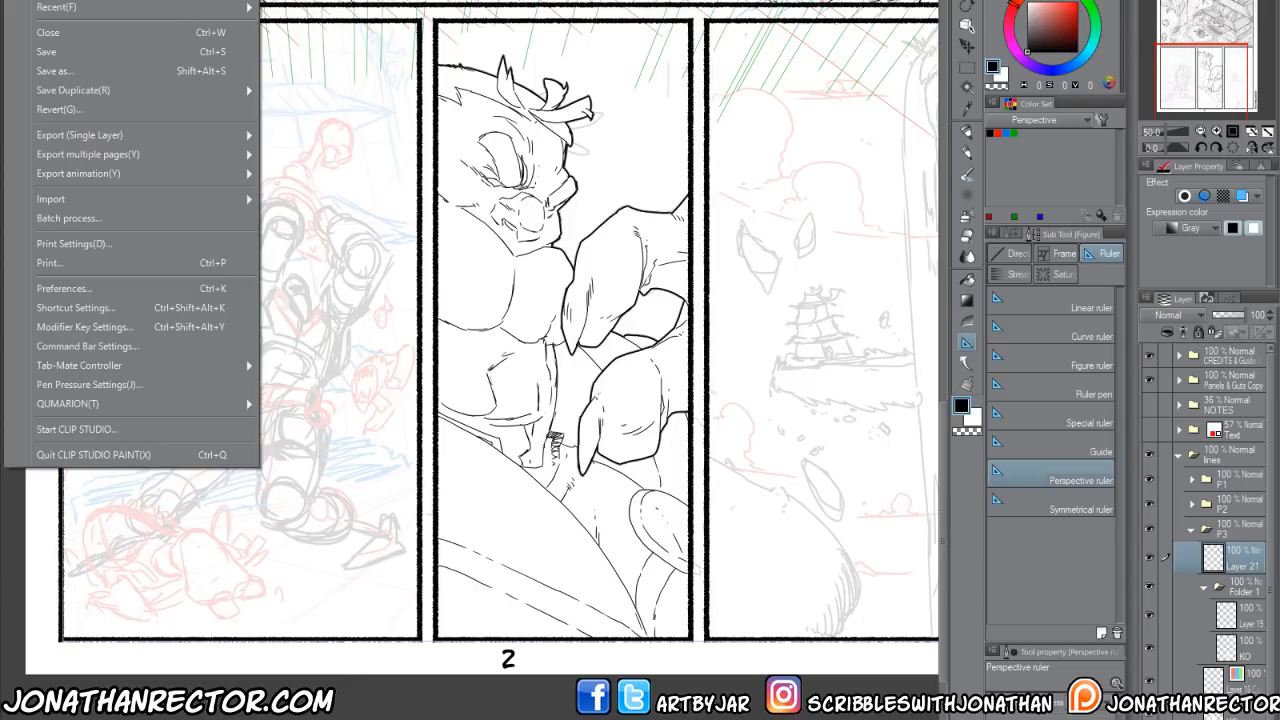
left_click(55, 76)
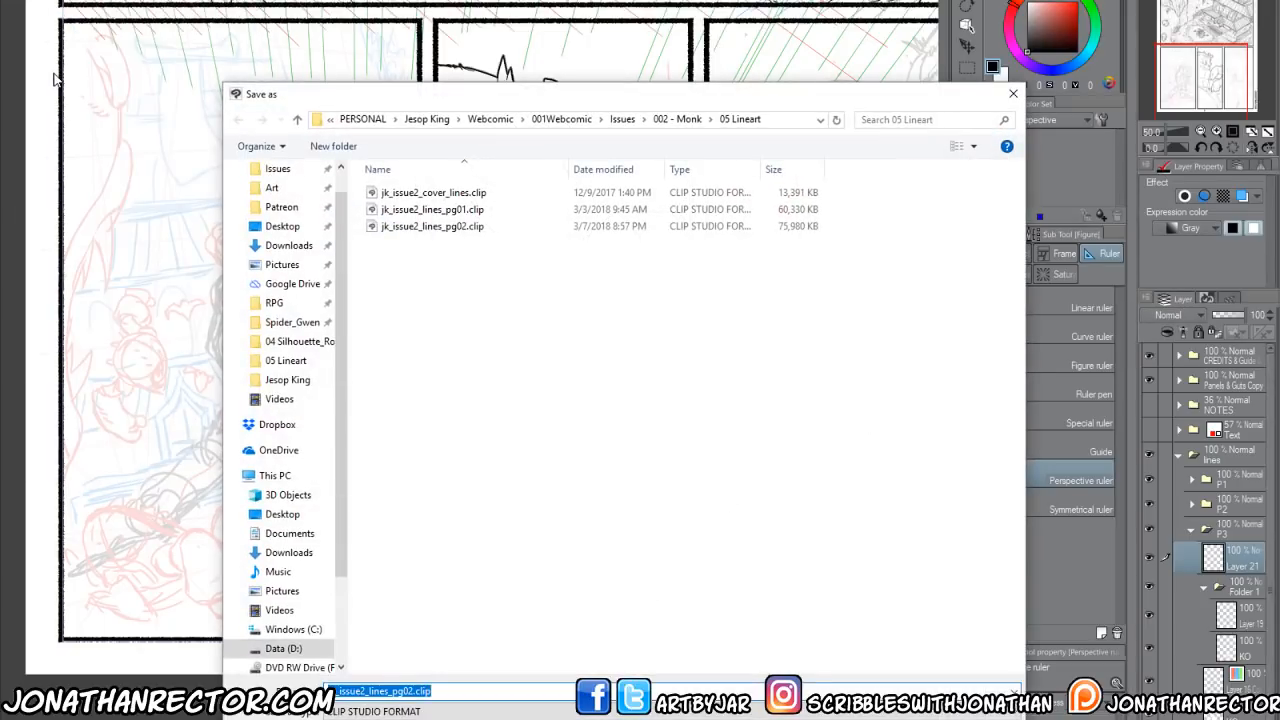
left_click(331, 120)
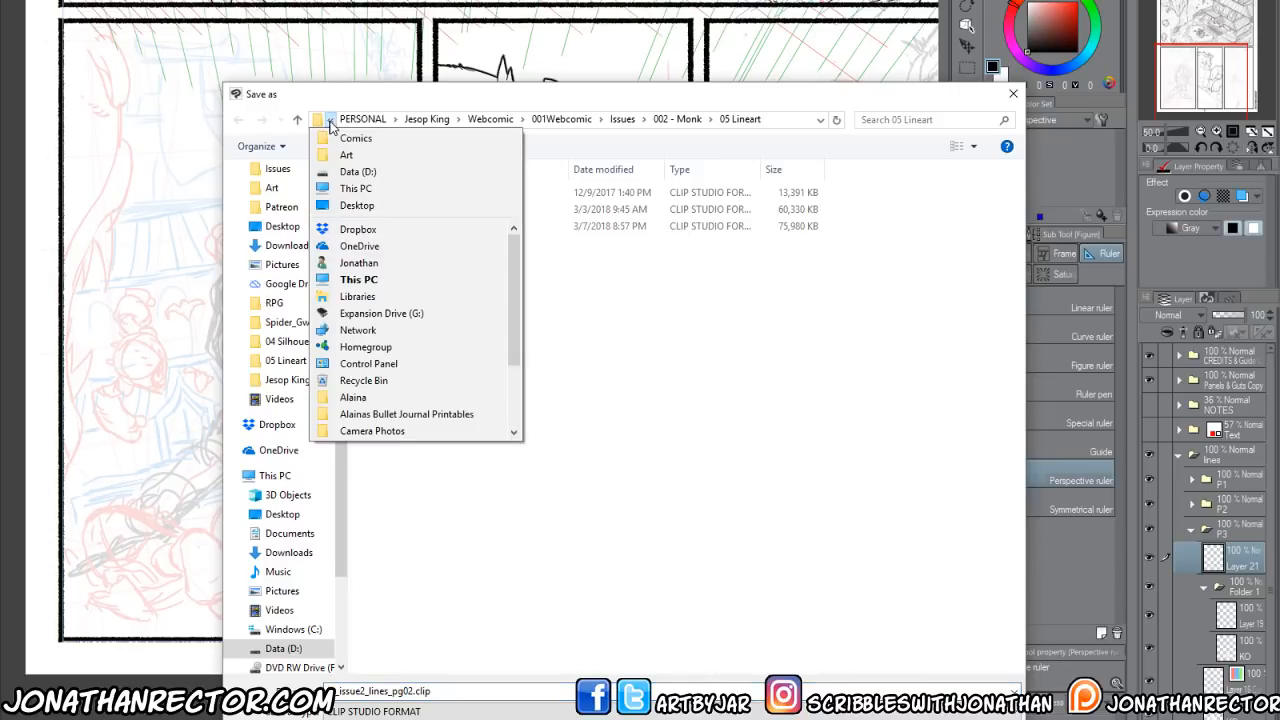
left_click(294, 106)
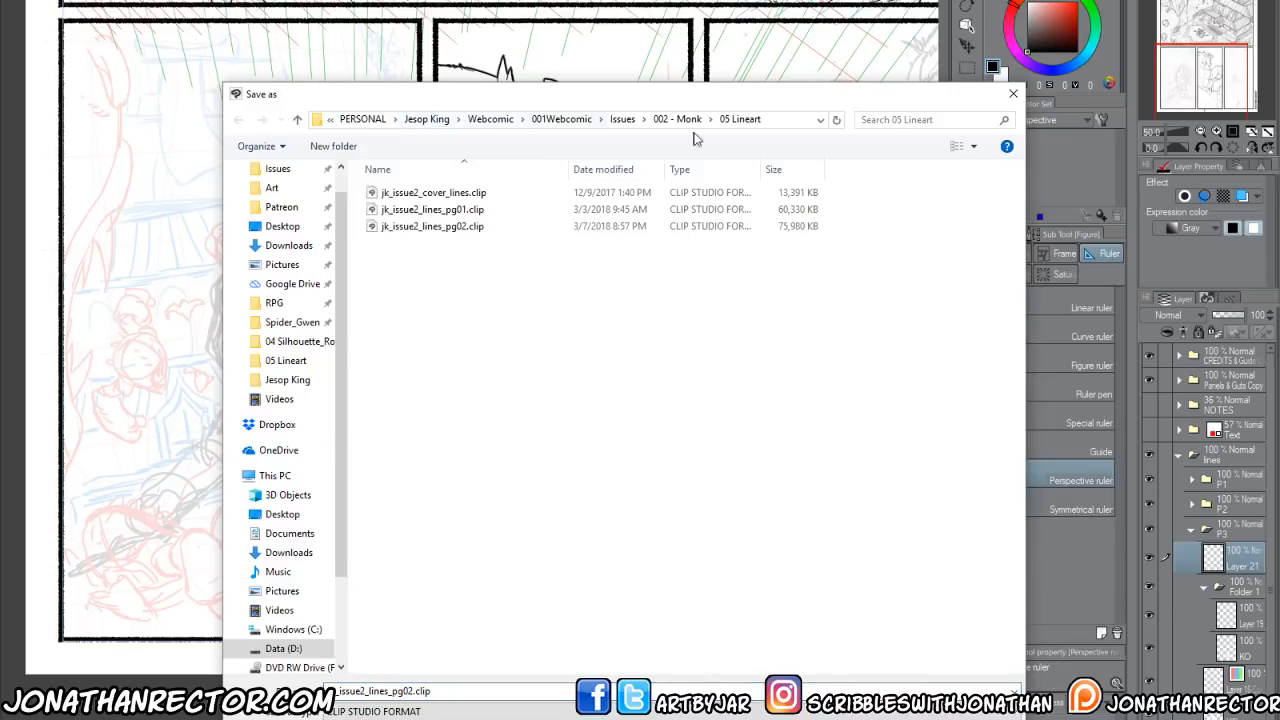
left_click(782, 120)
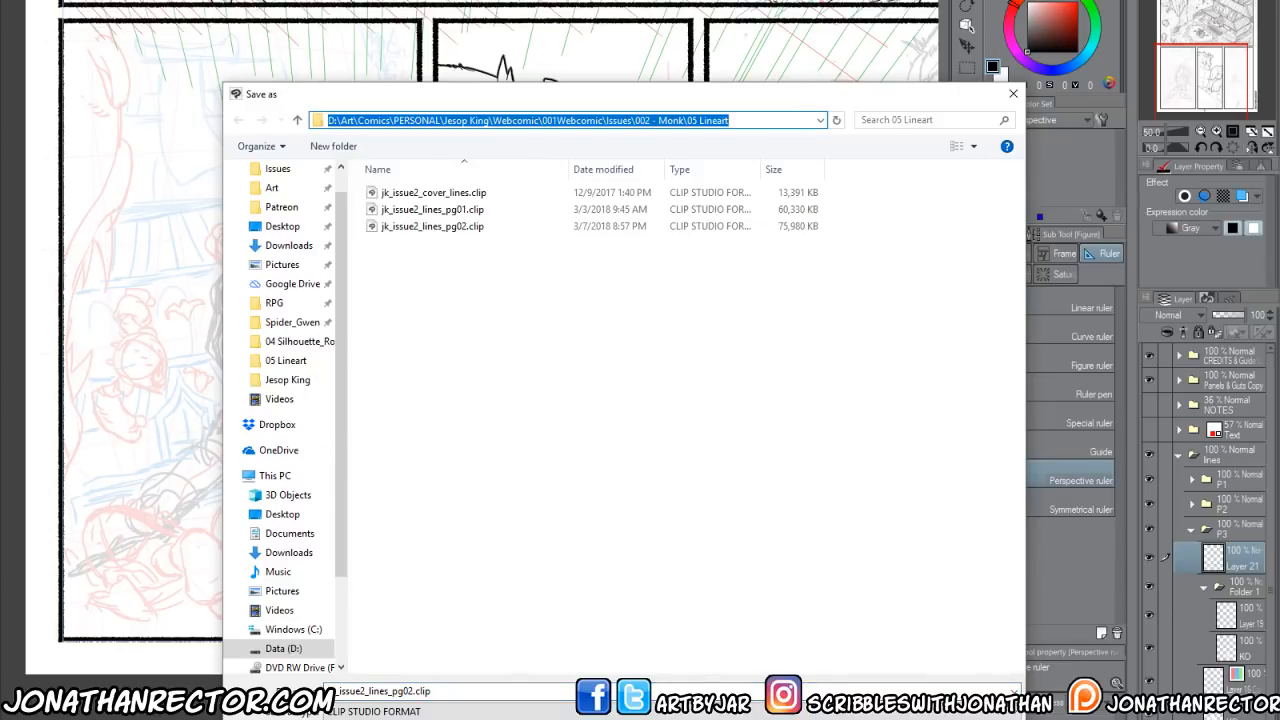
key("Escape")
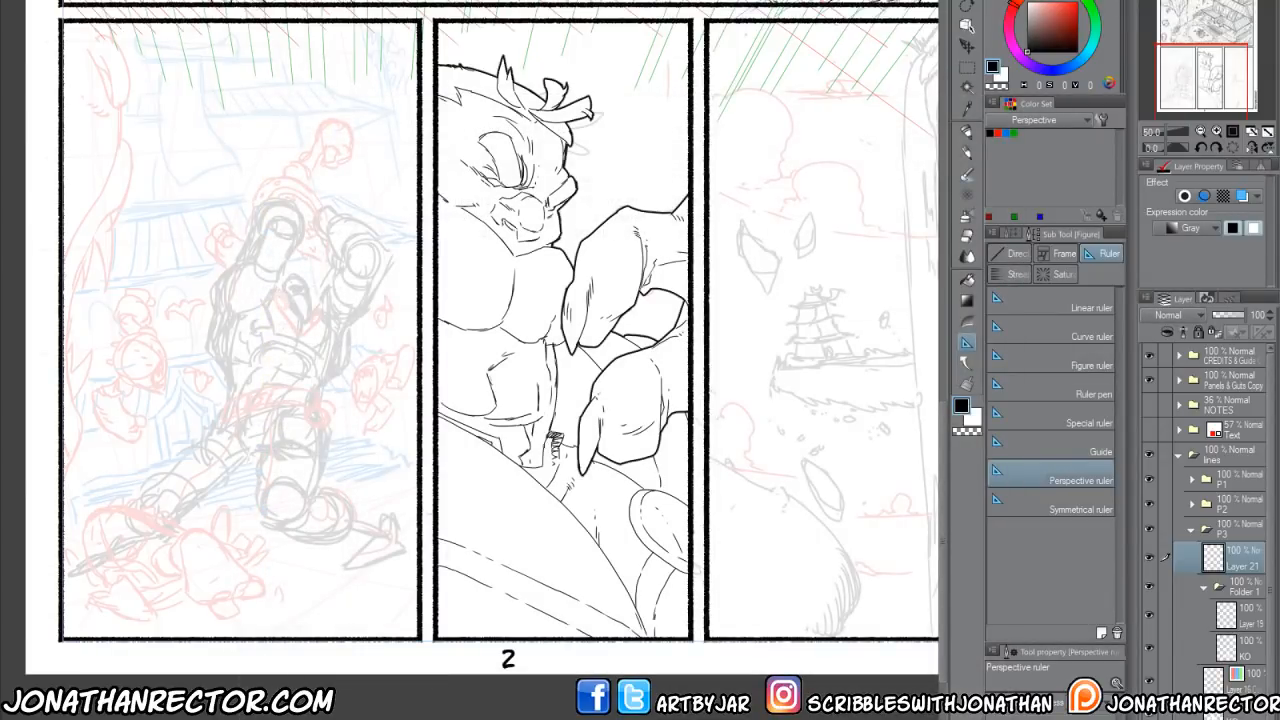
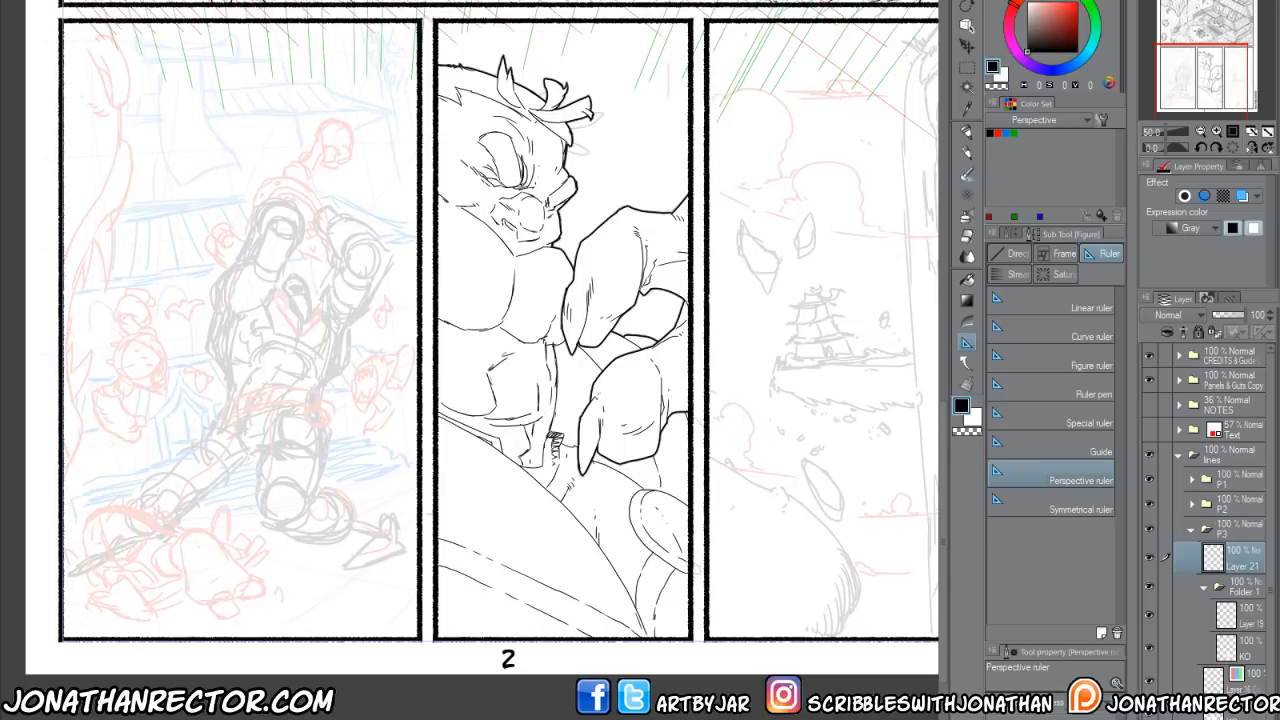
Place a special ruler's focal point on the face of the middle lower panel's character and switch to the pen.
left_click_drag(550, 498, 579, 547)
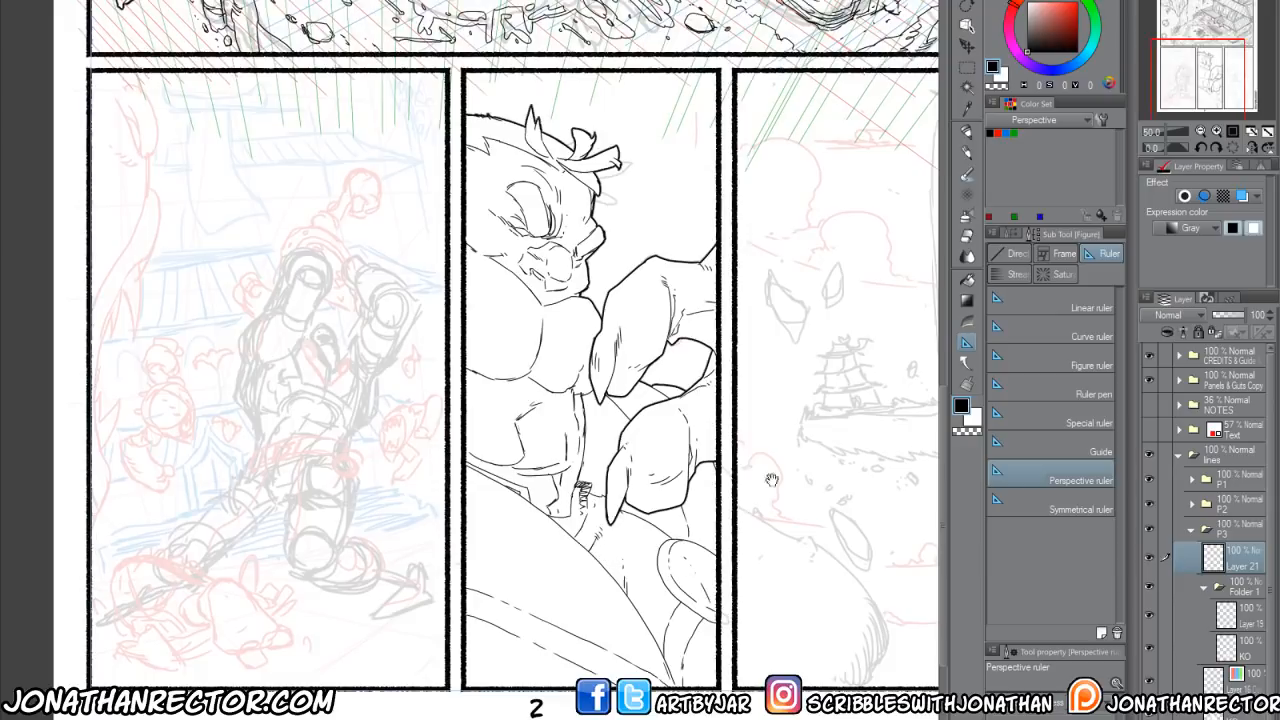
left_click(1022, 508)
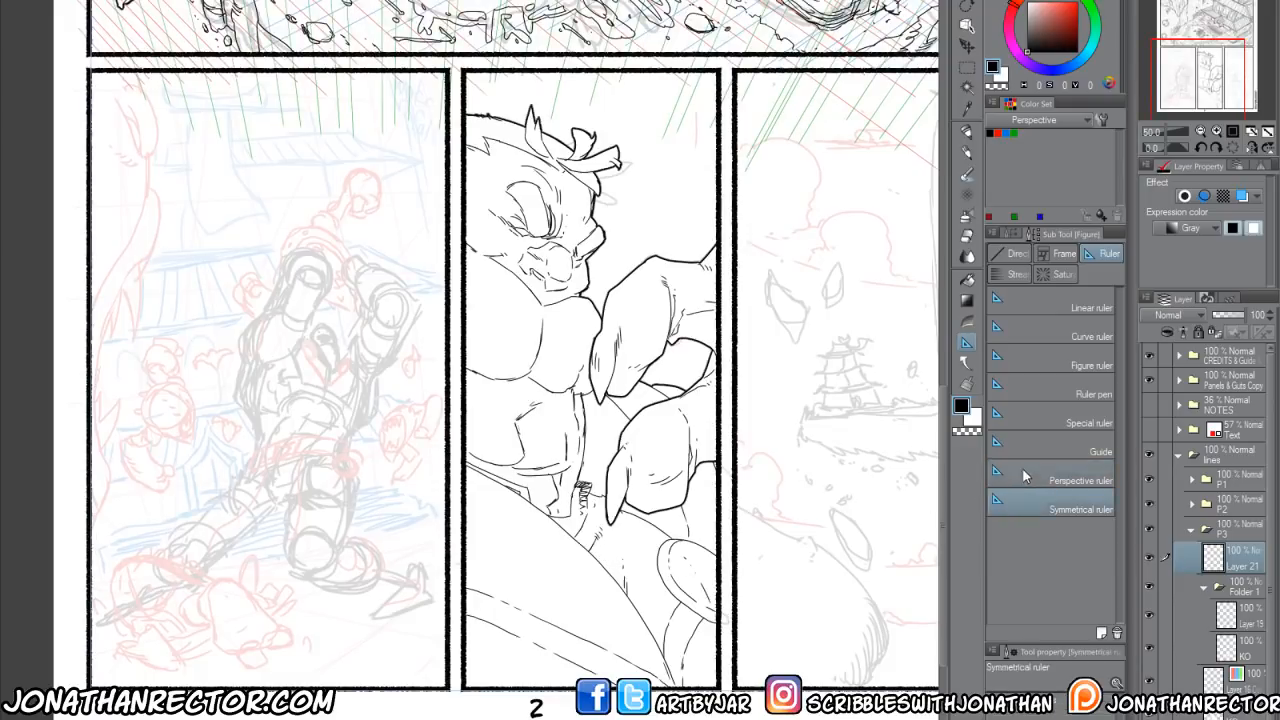
left_click(1013, 412)
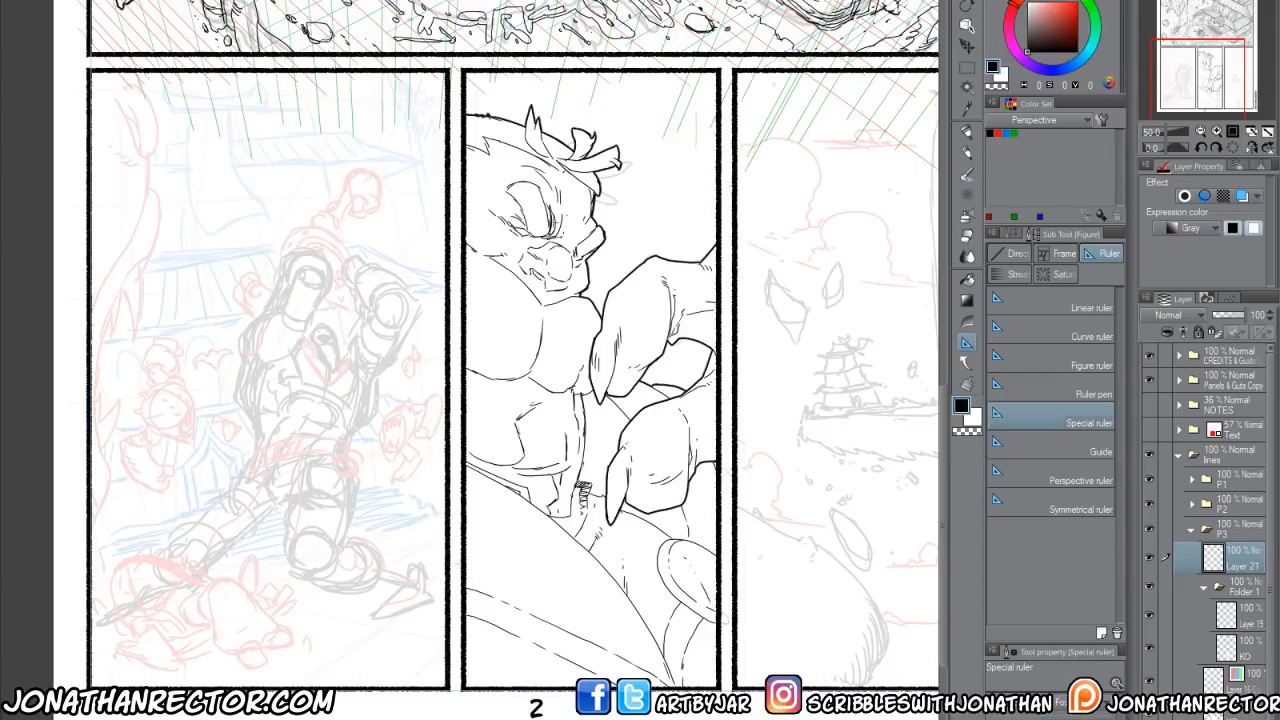
left_click(566, 252)
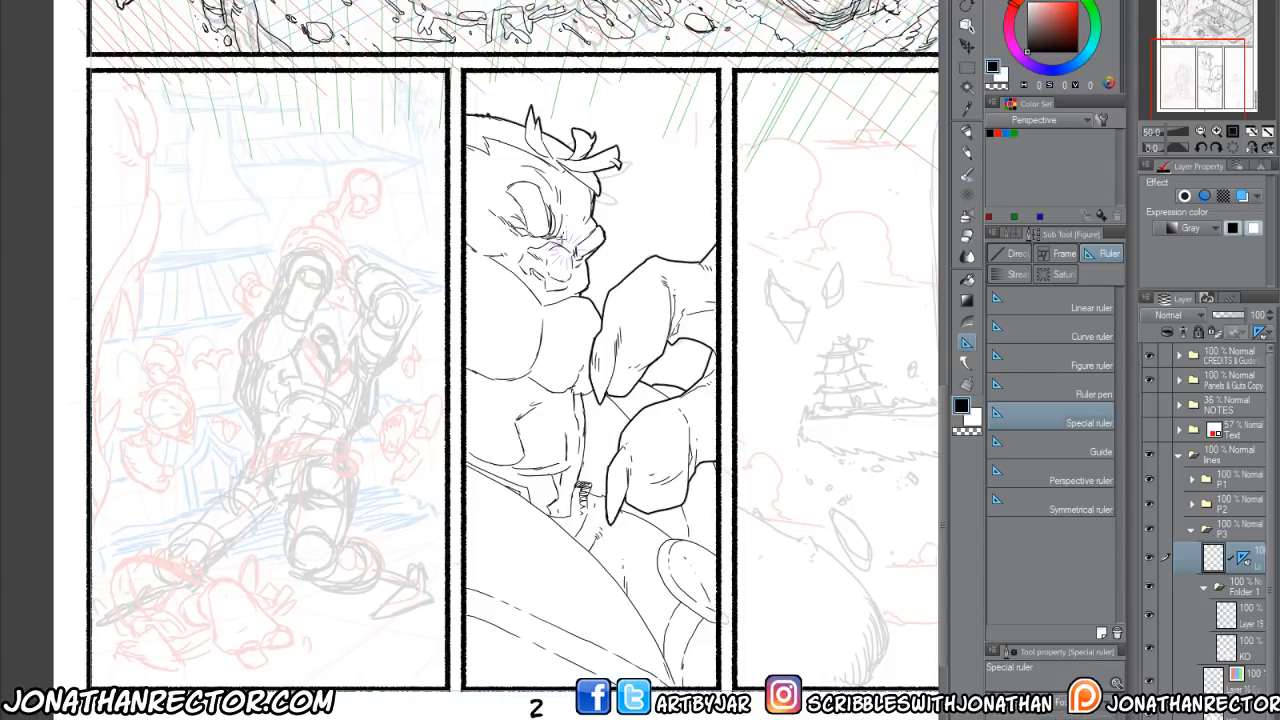
left_click_drag(562, 104, 607, 235)
key("p")
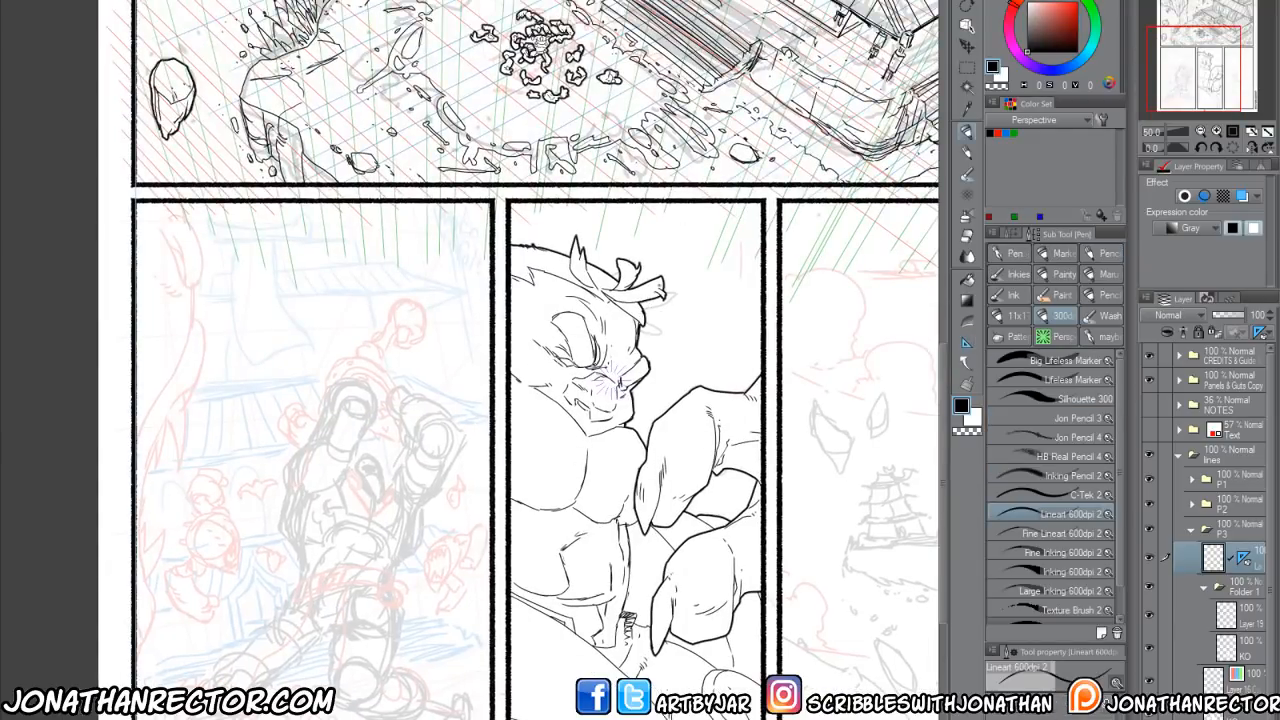
left_click_drag(757, 201, 698, 274)
left_click_drag(752, 204, 692, 277)
left_click_drag(743, 211, 694, 274)
left_click_drag(739, 209, 678, 278)
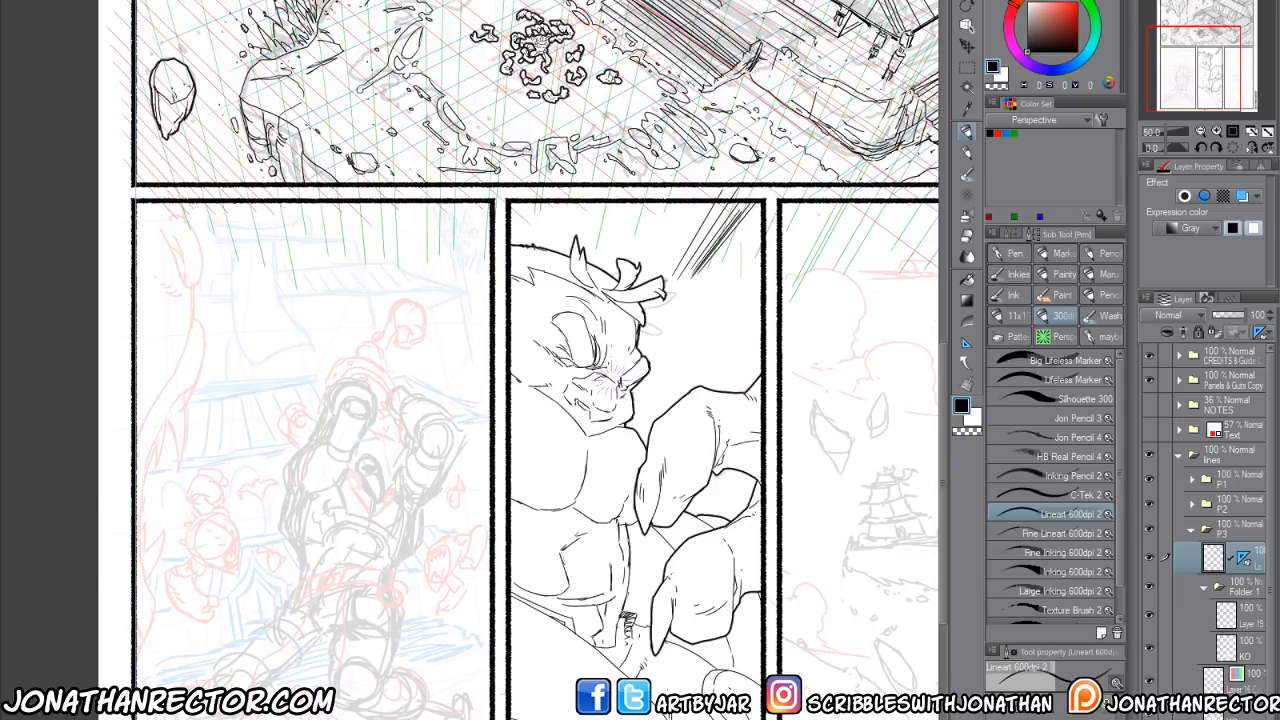
left_click_drag(718, 188, 670, 280)
left_click_drag(784, 258, 686, 328)
left_click_drag(762, 276, 690, 328)
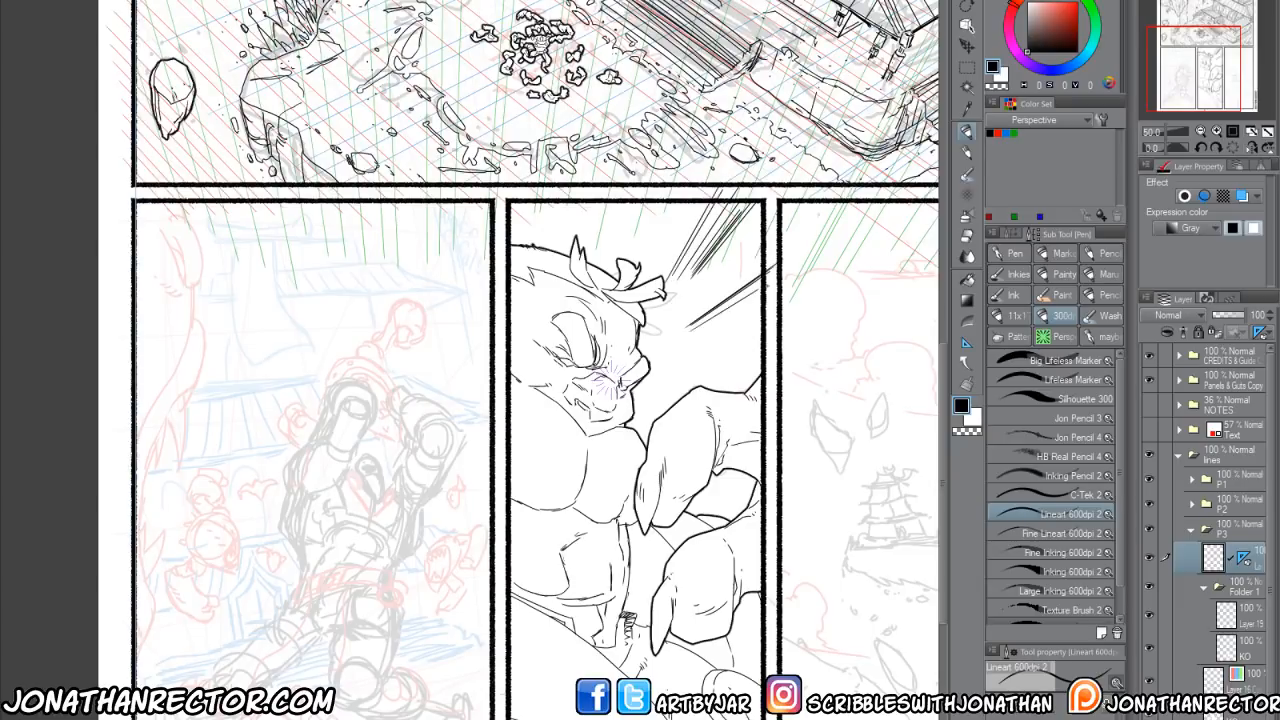
mouse_move(762, 300)
left_mouse_down()
mouse_move(680, 340)
mouse_move(730, 336)
left_mouse_up()
left_click_drag(764, 326, 712, 352)
left_click_drag(762, 346, 672, 368)
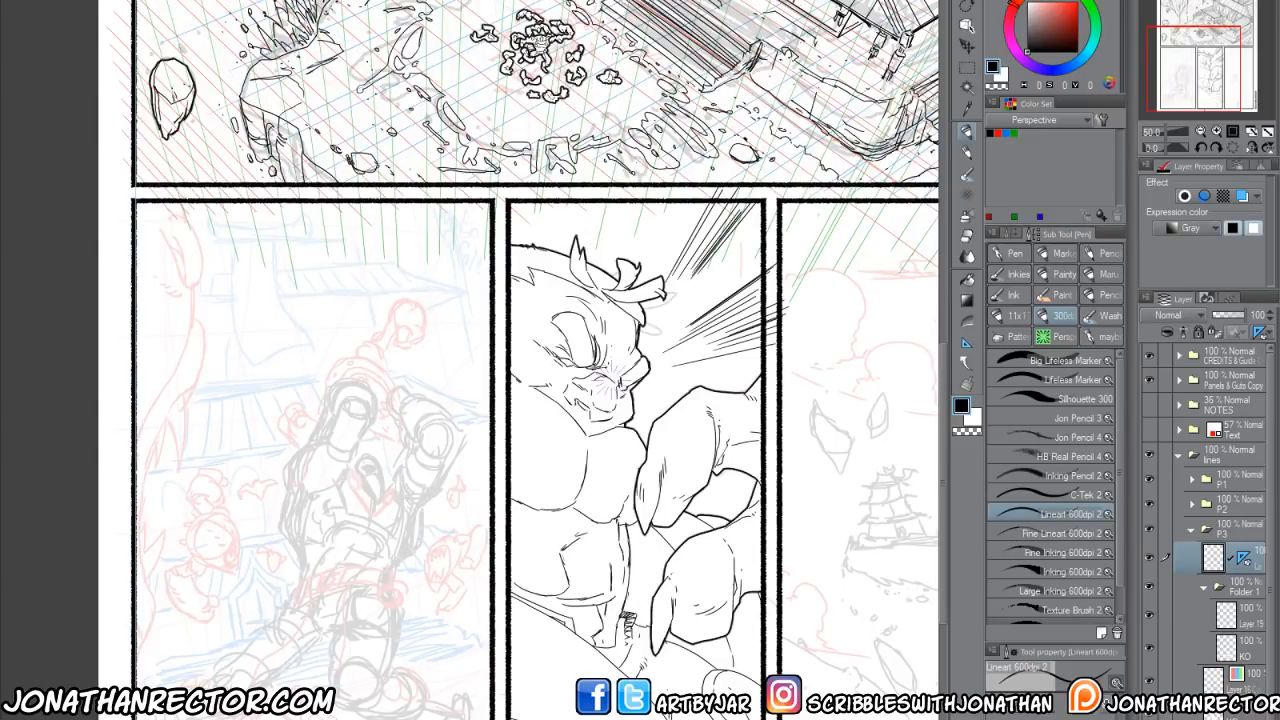
key("Delete")
With the C-Tek 2 pen, draw speed lines converging on the face from the middle panel's upper right corner and right edge.
left_click(1010, 493)
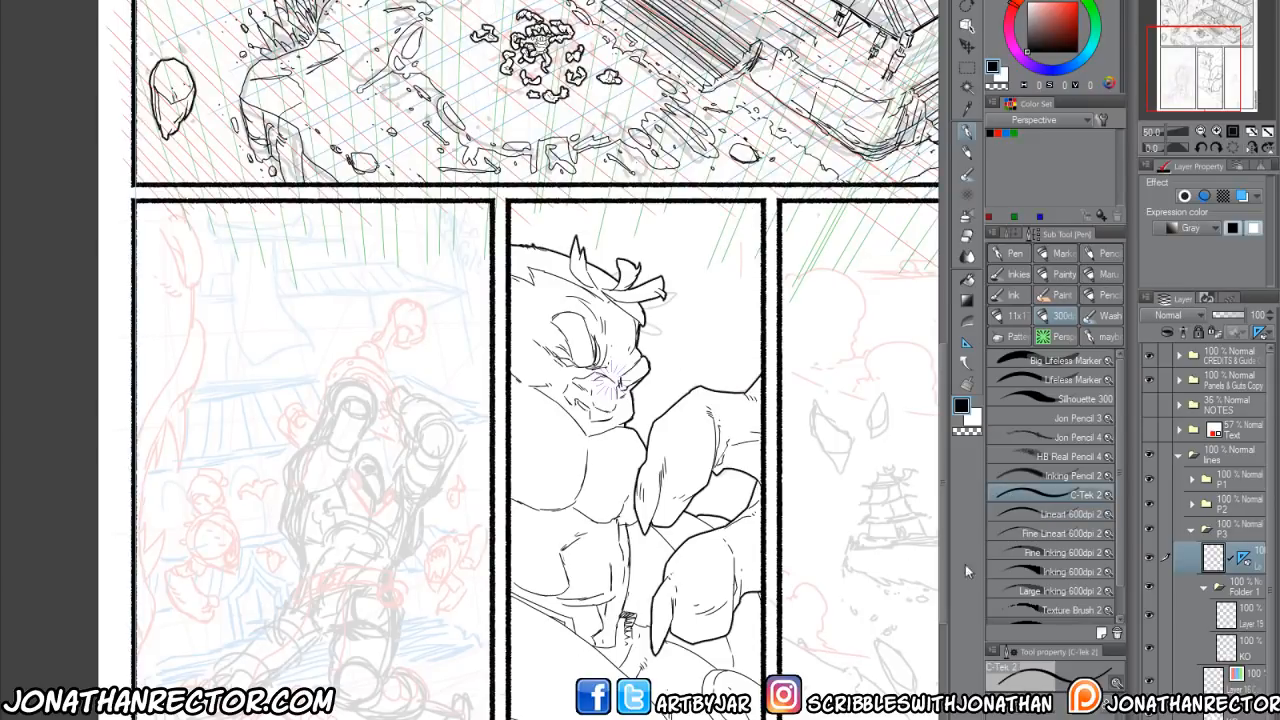
mouse_move(736, 202)
left_mouse_down()
mouse_move(668, 298)
mouse_move(690, 264)
mouse_move(682, 304)
left_mouse_up()
mouse_move(762, 236)
left_mouse_down()
mouse_move(658, 300)
mouse_move(700, 300)
left_mouse_up()
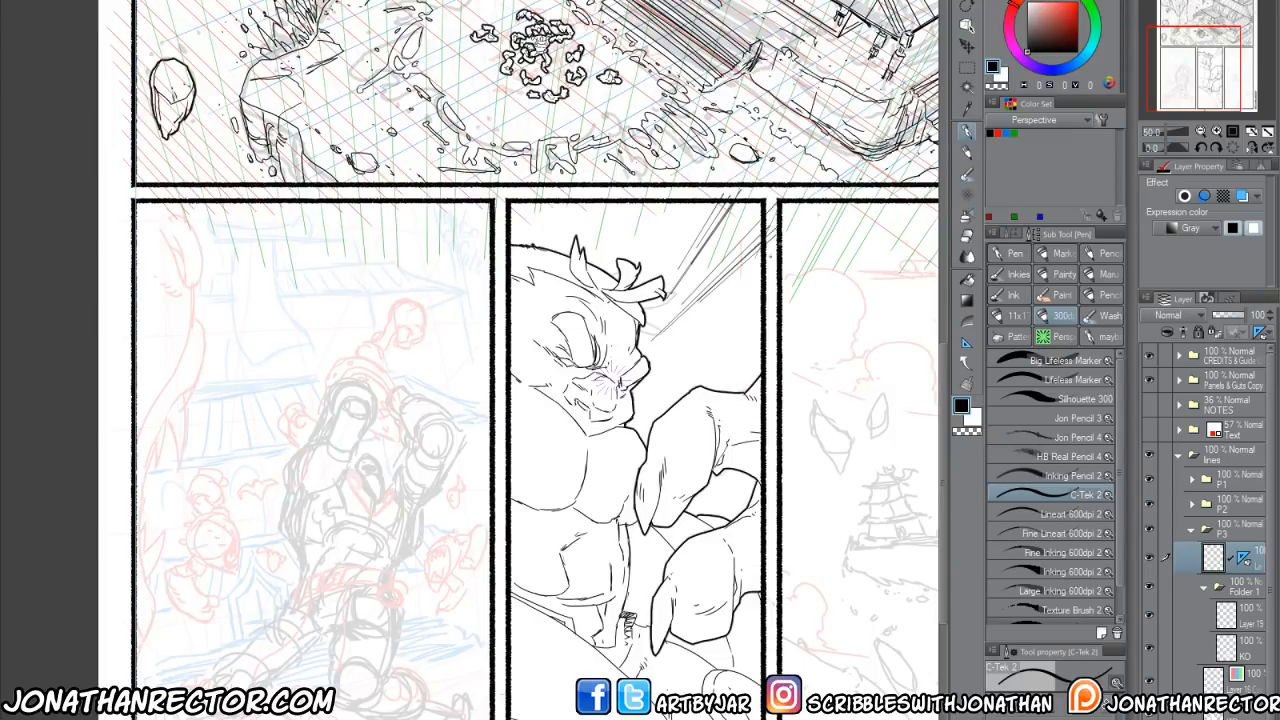
left_click_drag(762, 264, 694, 314)
left_click_drag(762, 296, 678, 340)
left_click_drag(762, 320, 668, 358)
Add short converging speed lines along the middle panel's top edge, above and behind the character's head.
left_click_drag(676, 202, 652, 262)
left_click_drag(675, 203, 650, 260)
left_click_drag(664, 208, 648, 240)
left_click_drag(696, 202, 672, 252)
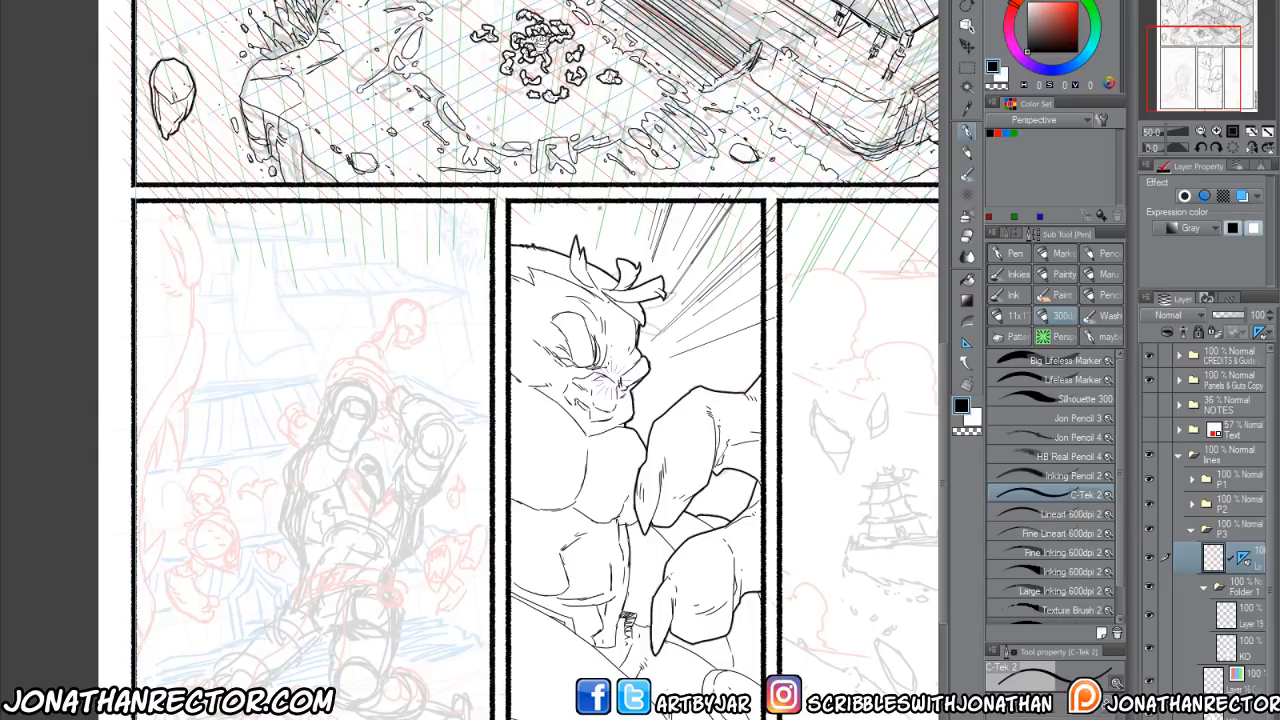
left_click_drag(589, 202, 592, 238)
left_click_drag(525, 203, 536, 238)
mouse_move(511, 203)
left_mouse_down()
mouse_move(533, 234)
mouse_move(557, 224)
left_mouse_up()
Fill in more converging speed lines between the face and the panel's right edge above the clawed hand, undoing the stray stroke.
mouse_move(764, 354)
left_mouse_down()
mouse_move(635, 394)
mouse_move(758, 357)
mouse_move(666, 374)
left_mouse_up()
mouse_move(744, 364)
left_mouse_down()
mouse_move(648, 384)
mouse_move(688, 373)
left_mouse_up()
mouse_move(760, 365)
left_mouse_down()
mouse_move(644, 379)
mouse_move(681, 369)
mouse_move(653, 379)
mouse_move(665, 378)
left_mouse_up()
key("e")
key("p")
left_click_drag(733, 331, 703, 343)
left_click_drag(741, 329, 709, 341)
left_click_drag(749, 321, 715, 335)
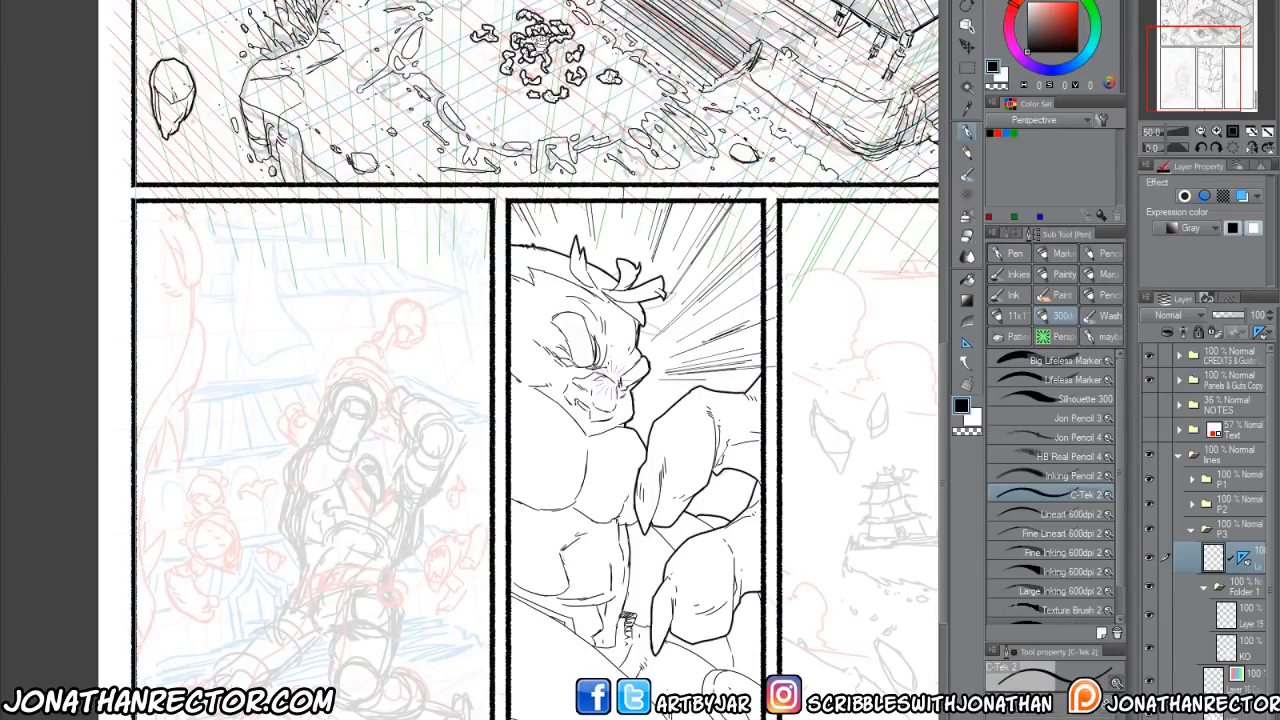
mouse_move(760, 282)
left_mouse_down()
mouse_move(676, 338)
mouse_move(704, 312)
left_mouse_up()
left_click_drag(760, 206, 678, 298)
mouse_move(561, 612)
left_mouse_down()
mouse_move(555, 572)
mouse_move(600, 678)
left_mouse_up()
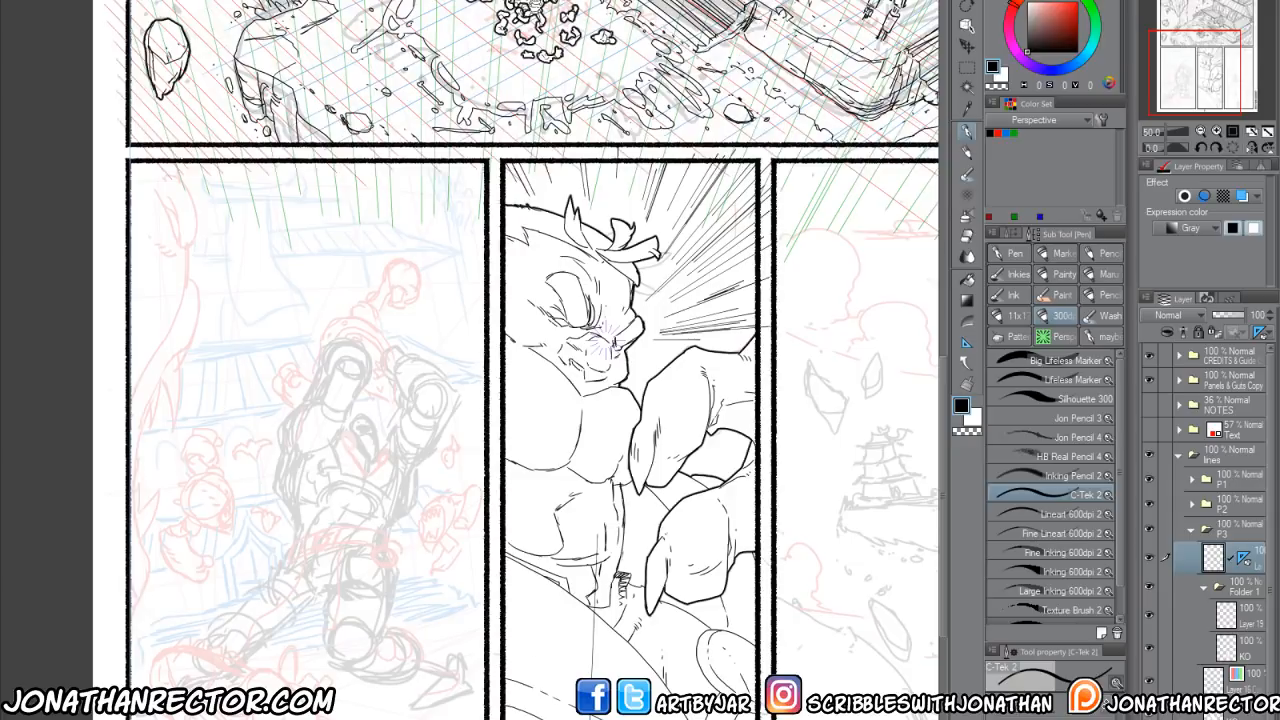
key("ctrl+z")
Mask the speed line layer to a rectangular selection of the middle panel and collapse the P3 folder.
left_click(967, 67)
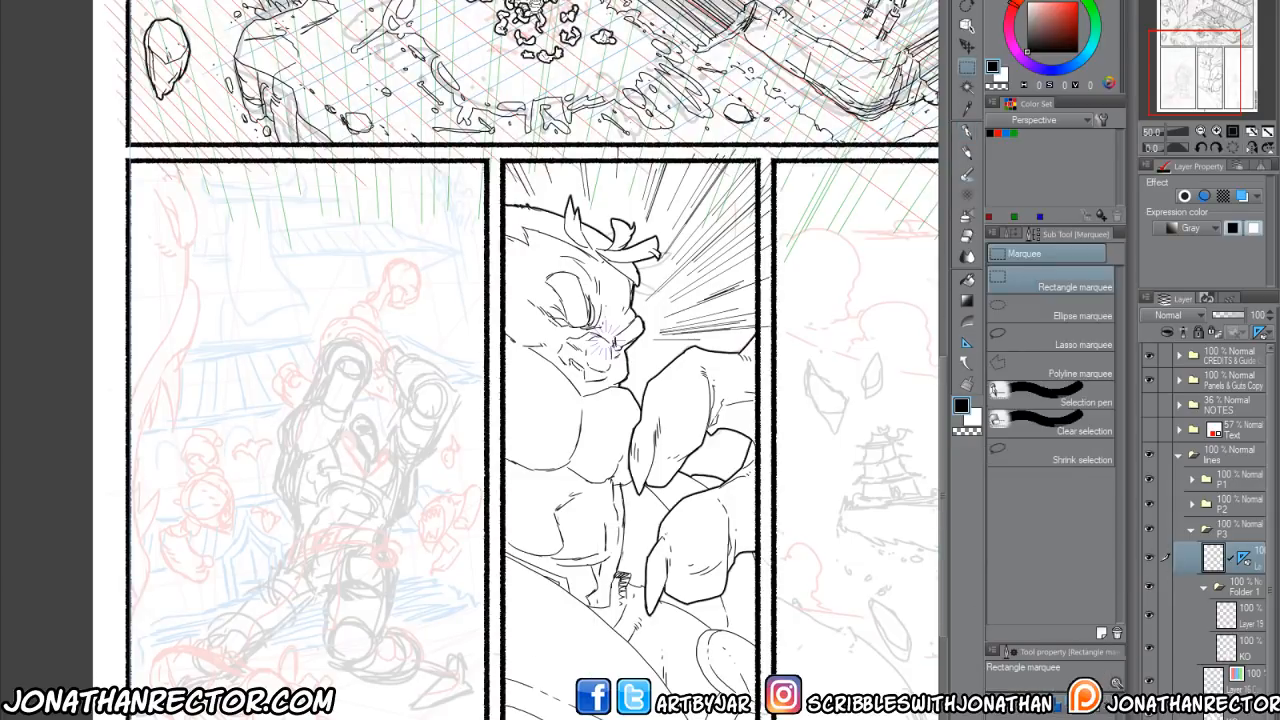
left_click_drag(758, 162, 507, 716)
left_click(1235, 332)
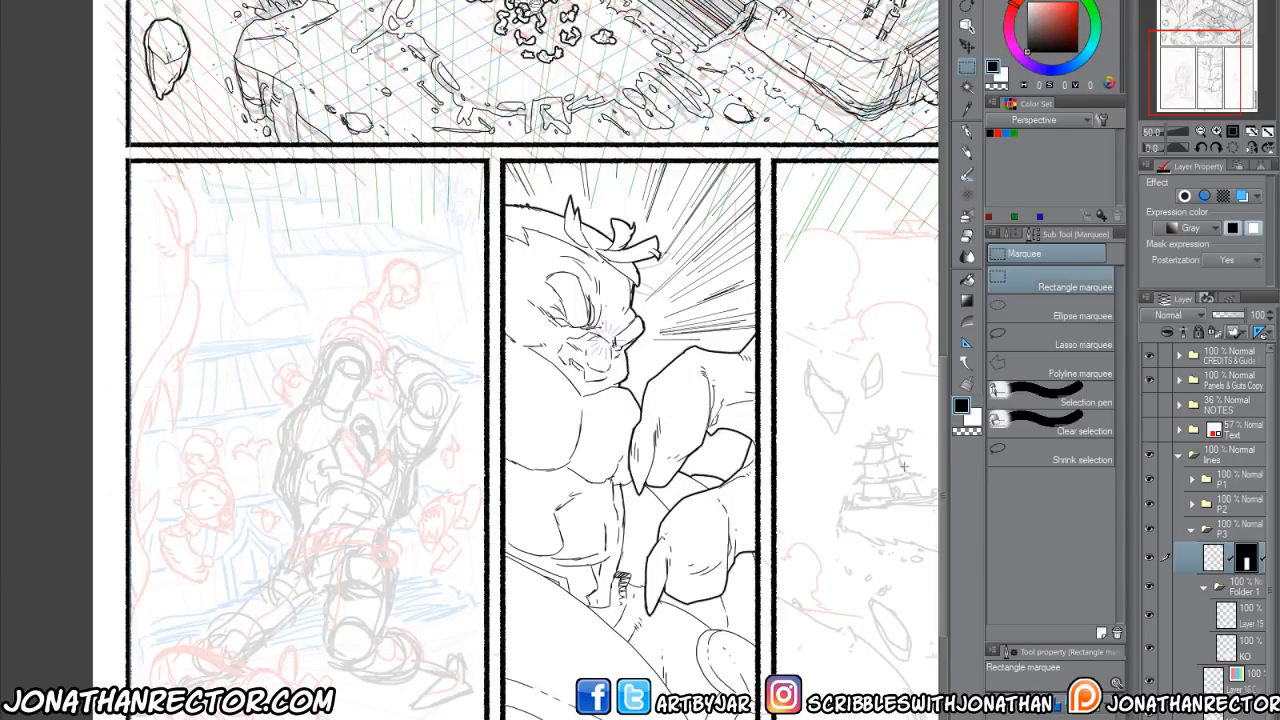
left_click_drag(450, 640, 560, 668)
left_click(1192, 528)
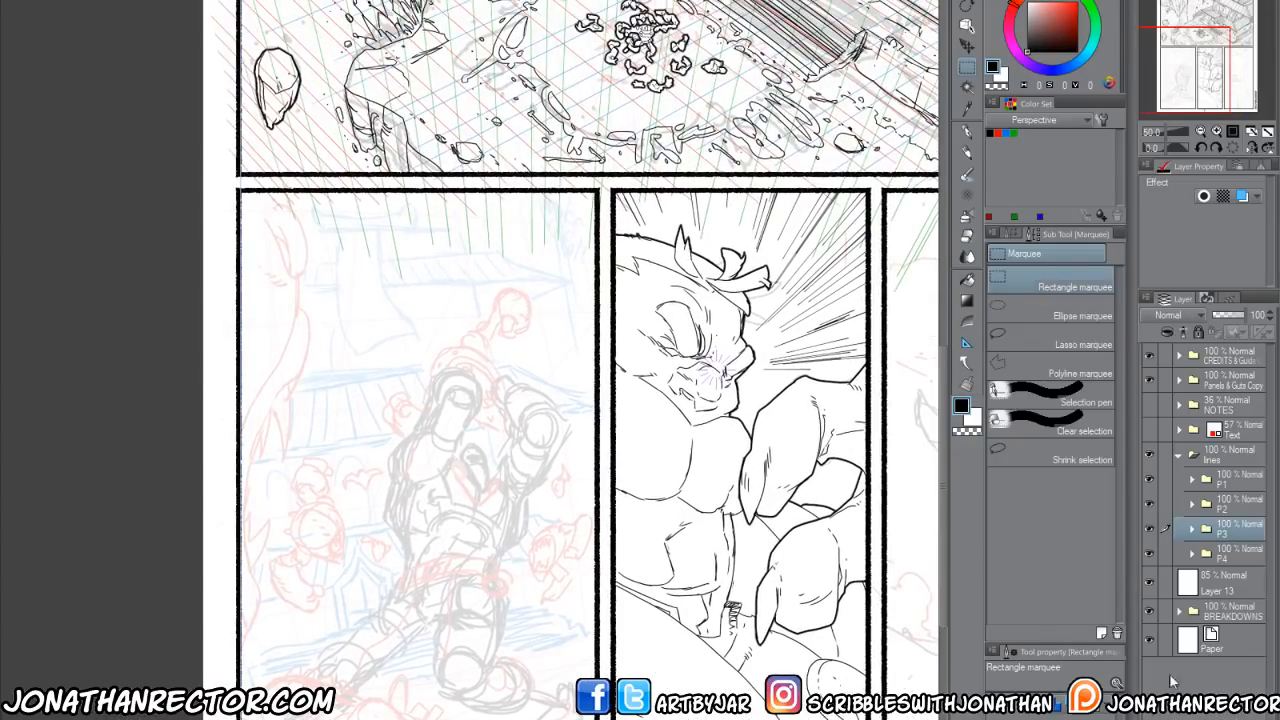
On the layer inside the P2 folder, ink the left panel figure's first raised forearm and hand with the Lineart 600dpi 2 pen.
left_click_drag(404, 610, 337, 434)
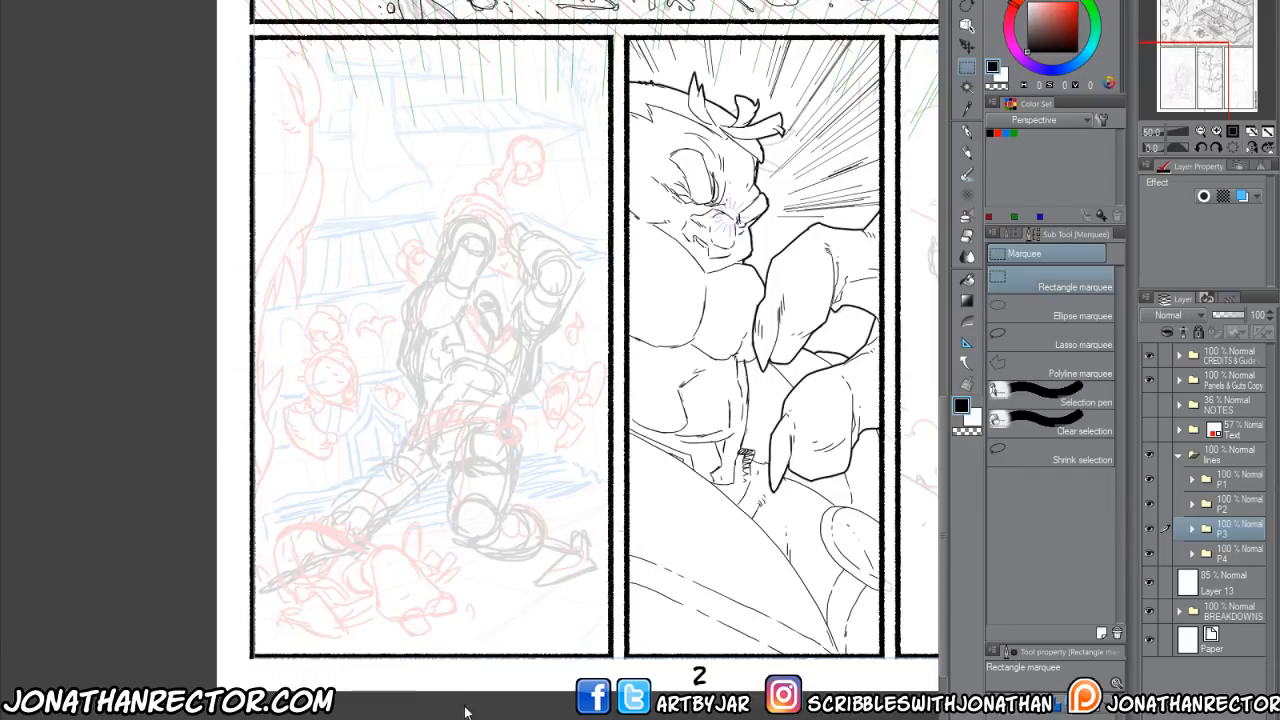
left_click(1192, 508)
left_click(1220, 531)
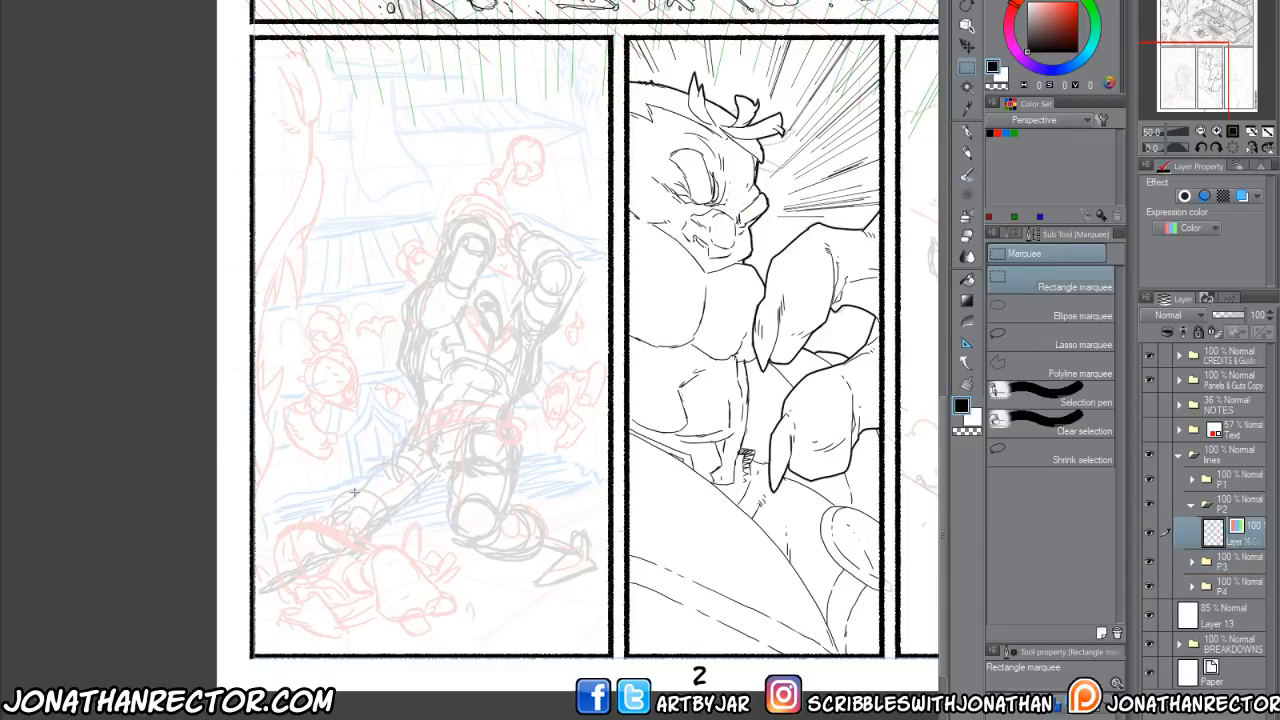
left_click_drag(354, 490, 370, 456)
key("p")
left_click(1021, 519)
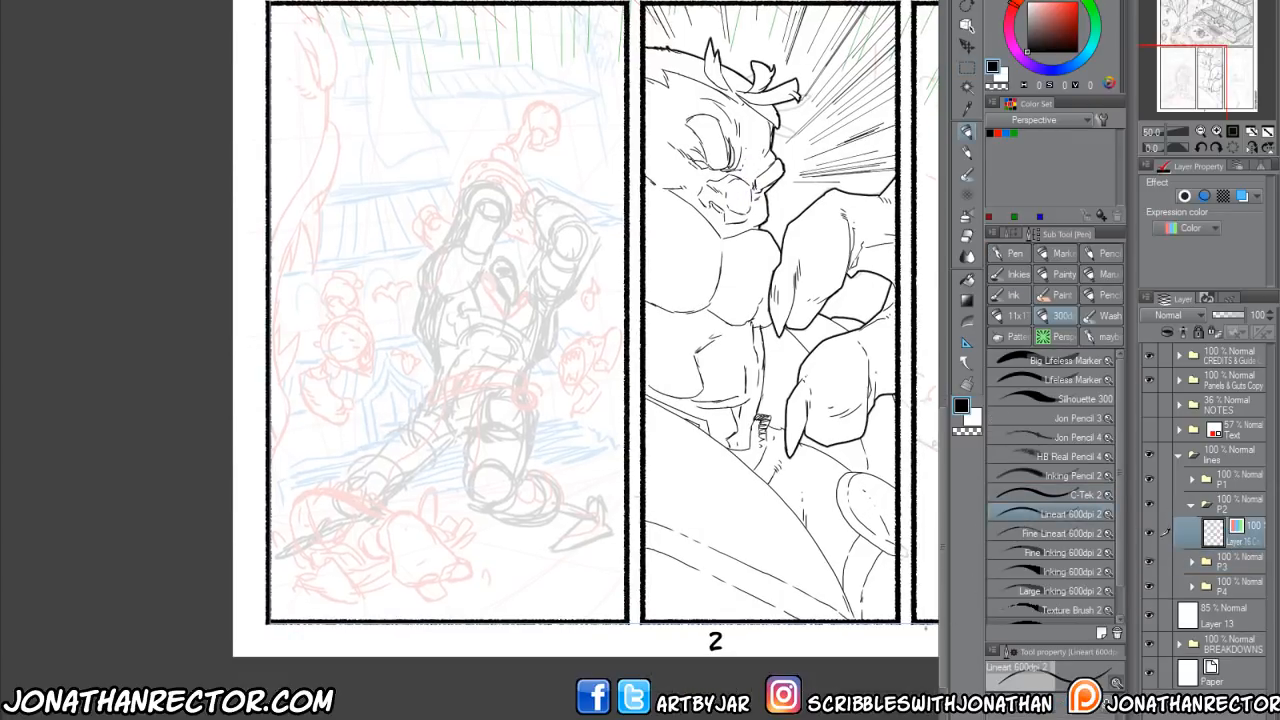
scroll(706, 664, "up", 1)
left_click_drag(438, 522, 521, 666)
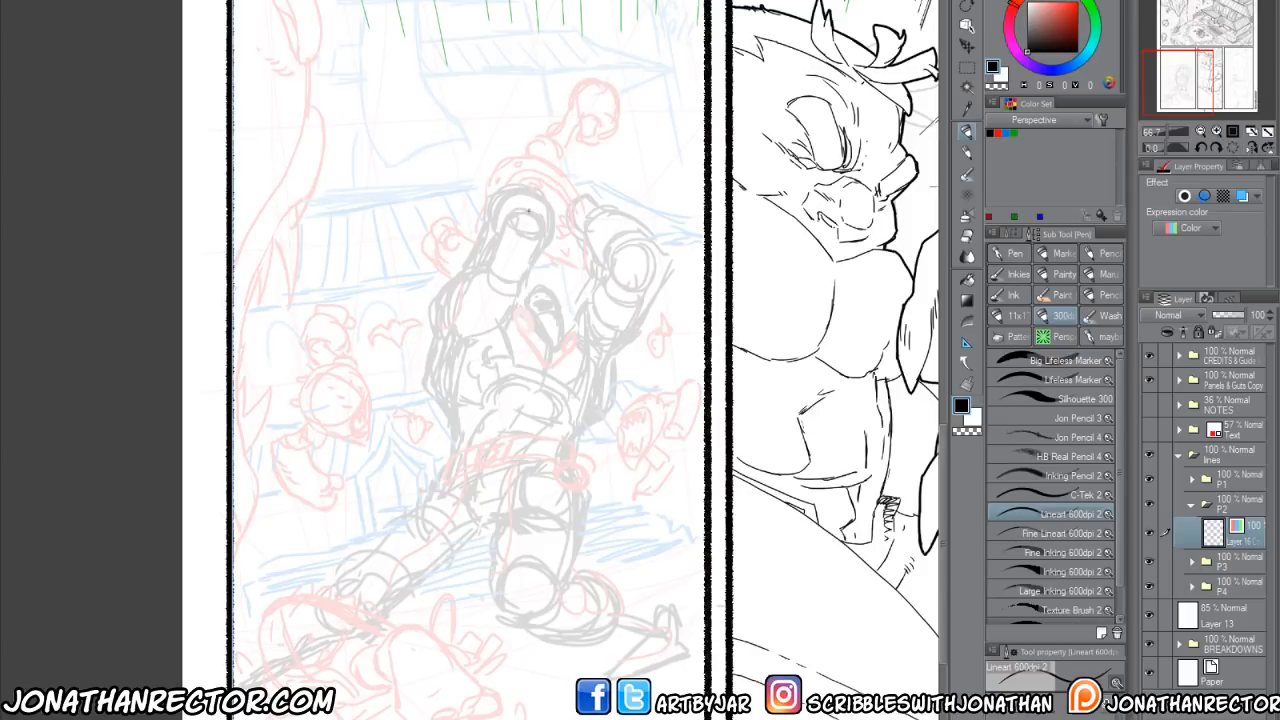
mouse_move(540, 213)
left_mouse_down()
mouse_move(511, 213)
mouse_move(534, 229)
mouse_move(542, 217)
mouse_move(530, 200)
mouse_move(533, 241)
mouse_move(506, 240)
left_mouse_up()
left_click_drag(504, 318, 500, 334)
mouse_move(500, 325)
left_mouse_down()
mouse_move(532, 290)
mouse_move(541, 222)
mouse_move(498, 286)
mouse_move(458, 268)
mouse_move(456, 318)
mouse_move(494, 292)
mouse_move(507, 212)
mouse_move(499, 241)
left_mouse_up()
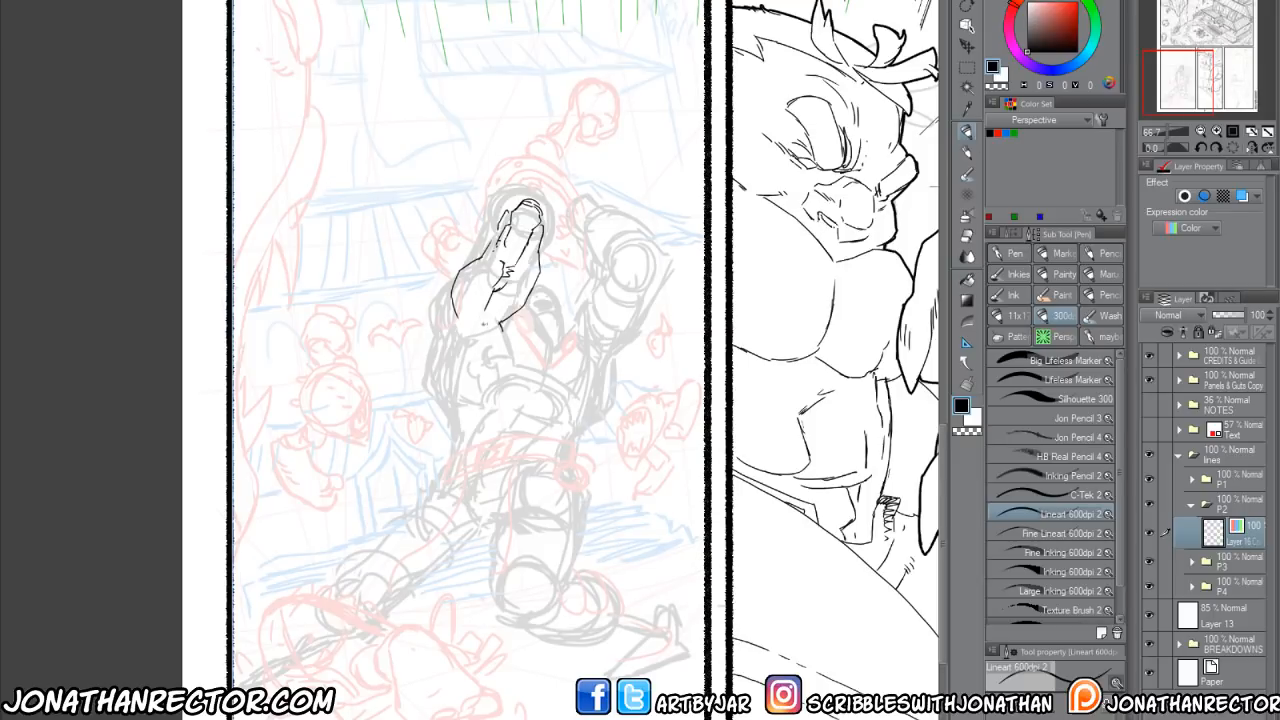
Clean up the raised forearm's lines and ink its outer contour, the shoulder behind it and that side of the torso.
mouse_move(506, 320)
left_mouse_down()
mouse_move(455, 351)
mouse_move(494, 325)
mouse_move(458, 329)
mouse_move(468, 316)
mouse_move(490, 316)
left_mouse_up()
key("e")
key("p")
left_click_drag(540, 276, 534, 254)
mouse_move(436, 284)
left_mouse_down()
mouse_move(437, 362)
mouse_move(425, 390)
mouse_move(460, 450)
left_mouse_up()
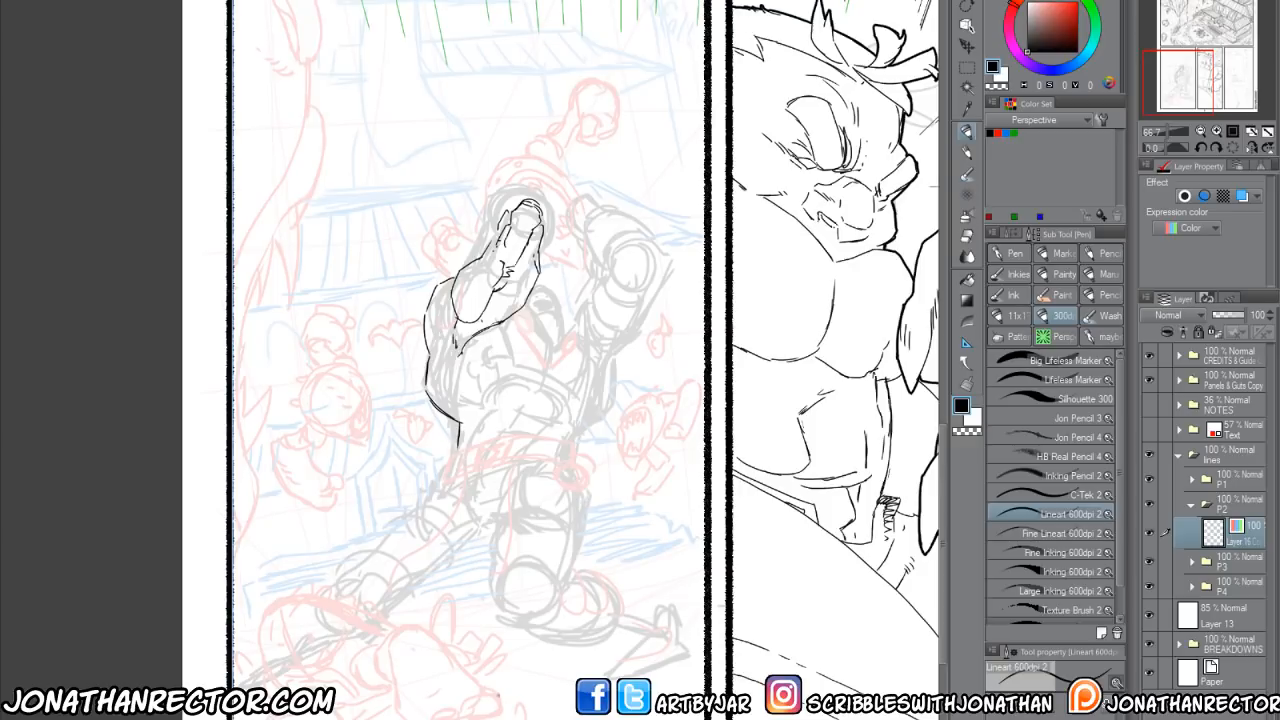
mouse_move(459, 352)
left_mouse_down()
mouse_move(463, 366)
mouse_move(451, 355)
left_mouse_up()
left_click_drag(440, 302, 429, 332)
mouse_move(482, 231)
left_mouse_down()
mouse_move(465, 266)
mouse_move(477, 236)
mouse_move(554, 236)
mouse_move(550, 201)
mouse_move(506, 184)
mouse_move(489, 228)
left_mouse_up()
Flip the canvas view and ink the figure's chest lines and the outline of the second raised arm.
key("h")
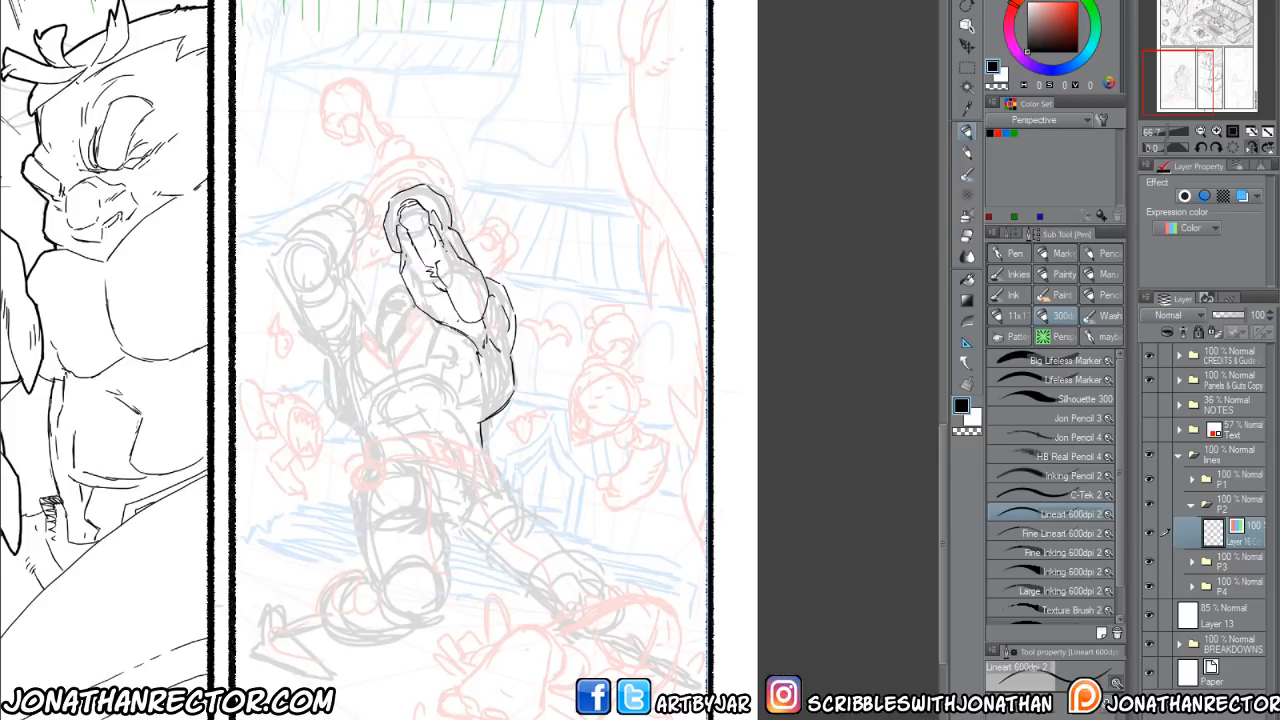
mouse_move(413, 305)
left_mouse_down()
mouse_move(387, 346)
mouse_move(394, 362)
mouse_move(424, 365)
mouse_move(368, 324)
mouse_move(387, 378)
mouse_move(361, 378)
left_mouse_up()
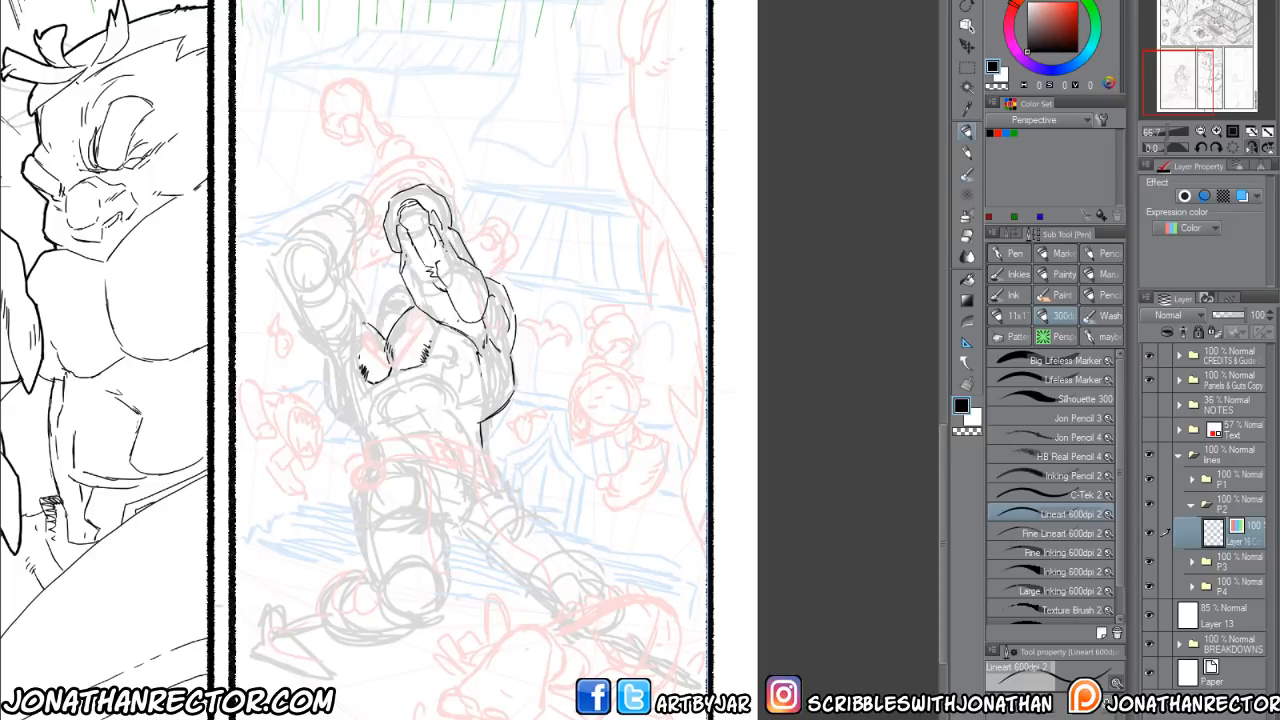
left_click_drag(371, 322, 357, 287)
mouse_move(294, 236)
left_mouse_down()
mouse_move(270, 270)
mouse_move(290, 290)
mouse_move(278, 272)
mouse_move(304, 350)
mouse_move(348, 374)
left_mouse_up()
left_click_drag(304, 226, 342, 210)
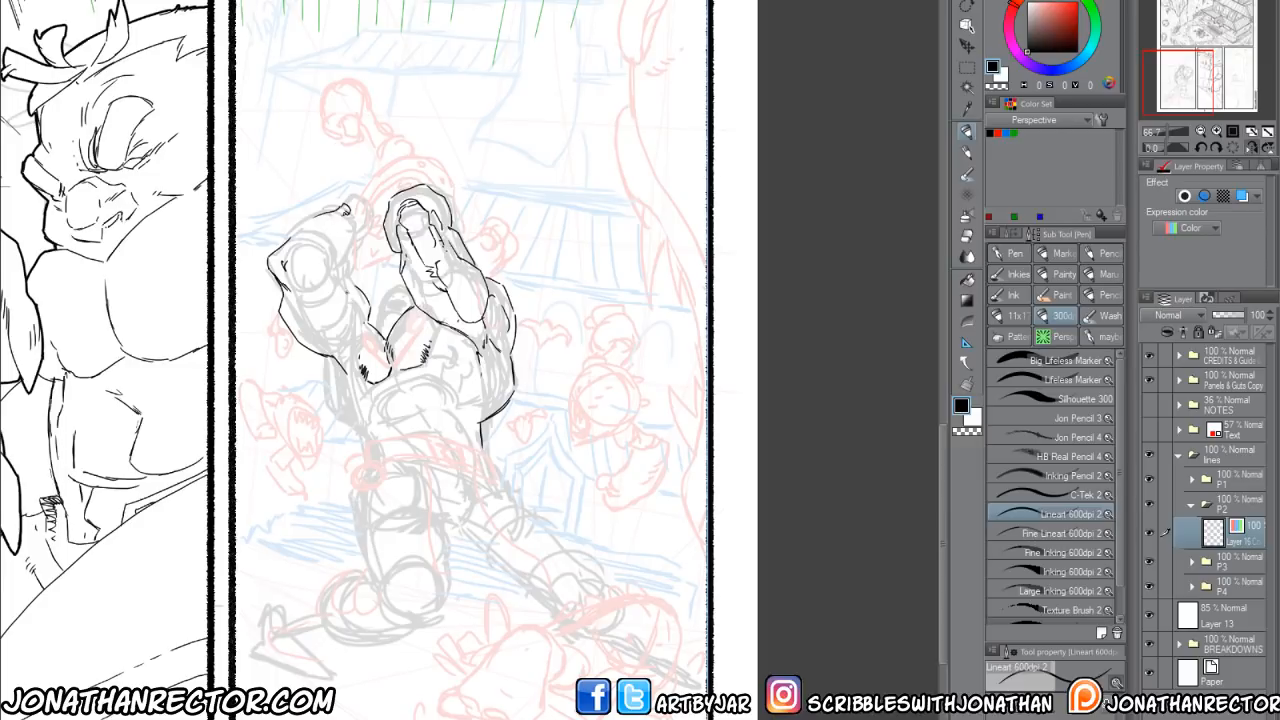
Ink the second raised arm's hand and forearm details, undoing a stray stroke and erasing overlapping lines.
left_click_drag(350, 217, 354, 229)
mouse_move(300, 263)
left_mouse_down()
mouse_move(306, 334)
mouse_move(340, 350)
mouse_move(357, 334)
mouse_move(340, 282)
mouse_move(305, 253)
mouse_move(293, 301)
left_mouse_up()
key("ctrl+z")
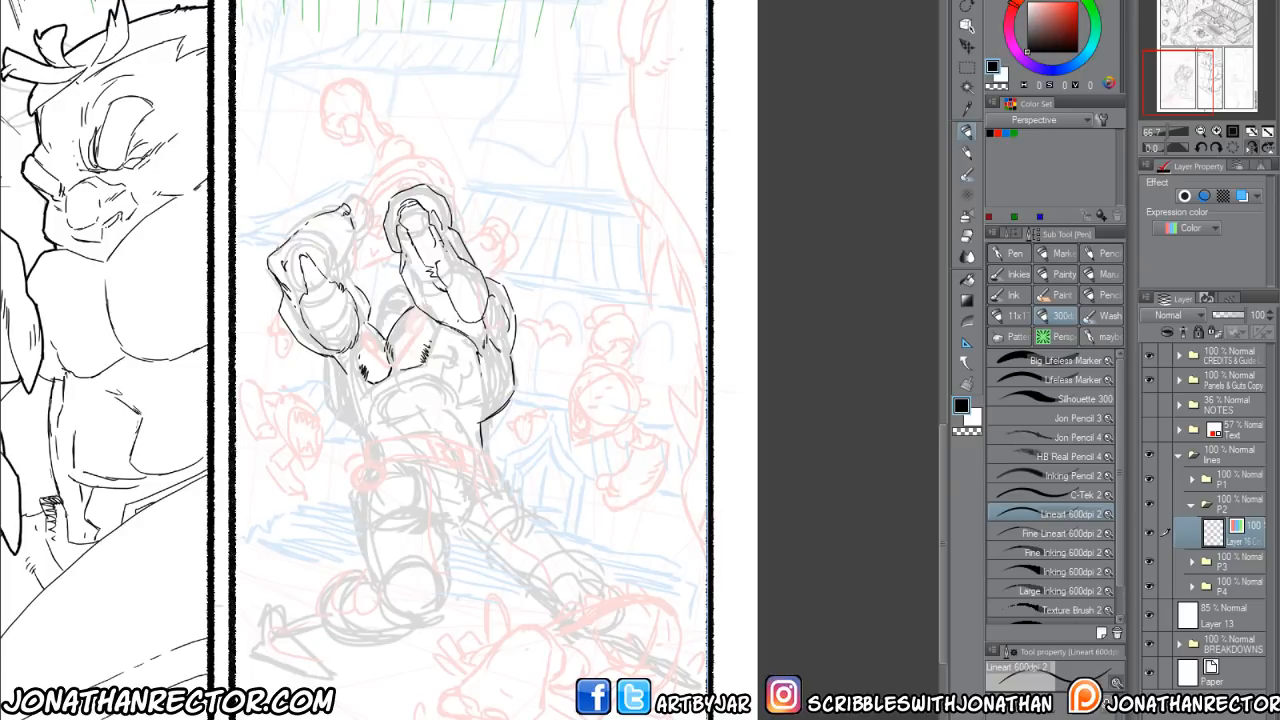
mouse_move(280, 248)
left_mouse_down()
mouse_move(306, 210)
mouse_move(330, 210)
left_mouse_up()
mouse_move(358, 297)
left_mouse_down()
mouse_move(346, 266)
mouse_move(358, 297)
left_mouse_up()
key("e")
left_click_drag(352, 286, 376, 328)
key("e")
key("p")
key("e")
mouse_move(330, 217)
left_mouse_down()
mouse_move(318, 218)
mouse_move(335, 221)
mouse_move(342, 263)
left_mouse_up()
key("p")
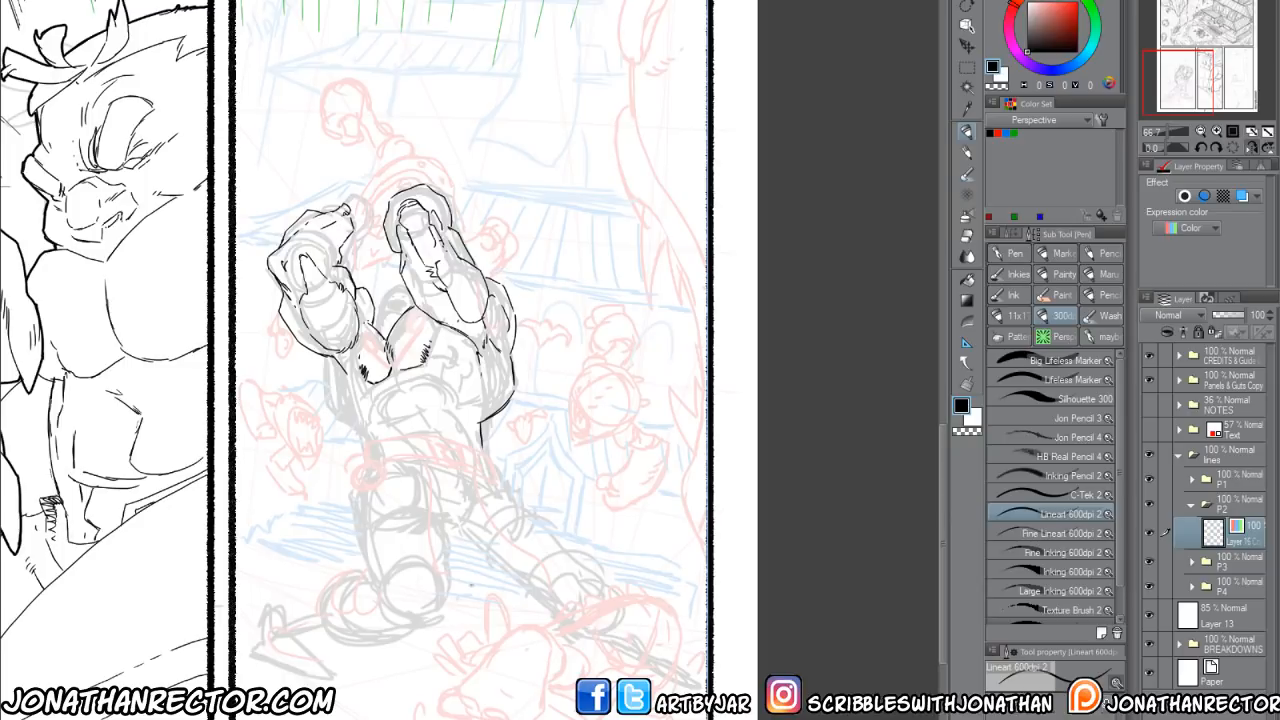
Ink the figure's abdomen folds, the contour of the torso's other side and short hatching strokes on the chest.
key("h")
key("h")
mouse_move(414, 375)
left_mouse_down()
mouse_move(386, 386)
mouse_move(439, 383)
mouse_move(456, 367)
mouse_move(449, 352)
mouse_move(467, 380)
mouse_move(451, 397)
mouse_move(459, 414)
left_mouse_up()
mouse_move(388, 386)
left_mouse_down()
mouse_move(360, 404)
mouse_move(360, 424)
mouse_move(419, 381)
mouse_move(412, 400)
mouse_move(433, 406)
mouse_move(376, 414)
mouse_move(421, 409)
left_mouse_up()
mouse_move(418, 410)
left_mouse_down()
mouse_move(452, 432)
mouse_move(396, 434)
left_mouse_up()
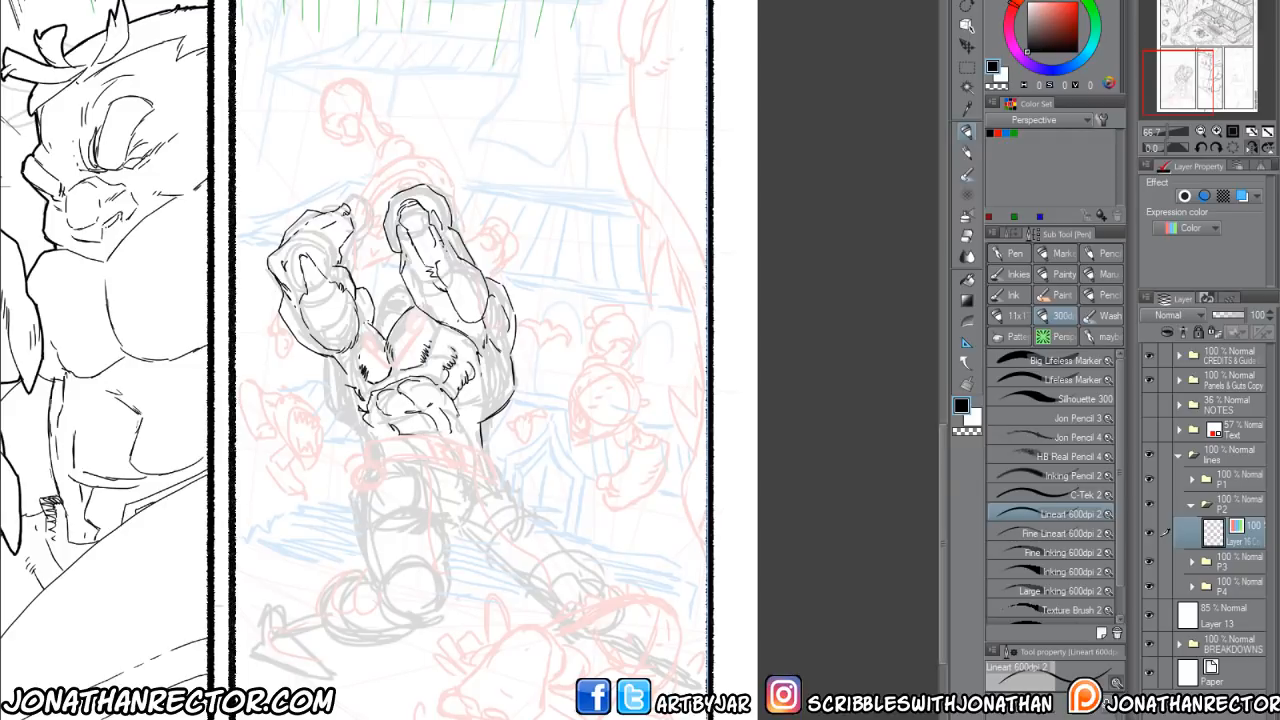
key("e")
key("p")
mouse_move(460, 398)
left_mouse_down()
mouse_move(478, 440)
mouse_move(484, 418)
left_mouse_up()
mouse_move(360, 410)
left_mouse_down()
mouse_move(354, 444)
mouse_move(344, 414)
mouse_move(322, 406)
mouse_move(310, 352)
left_mouse_up()
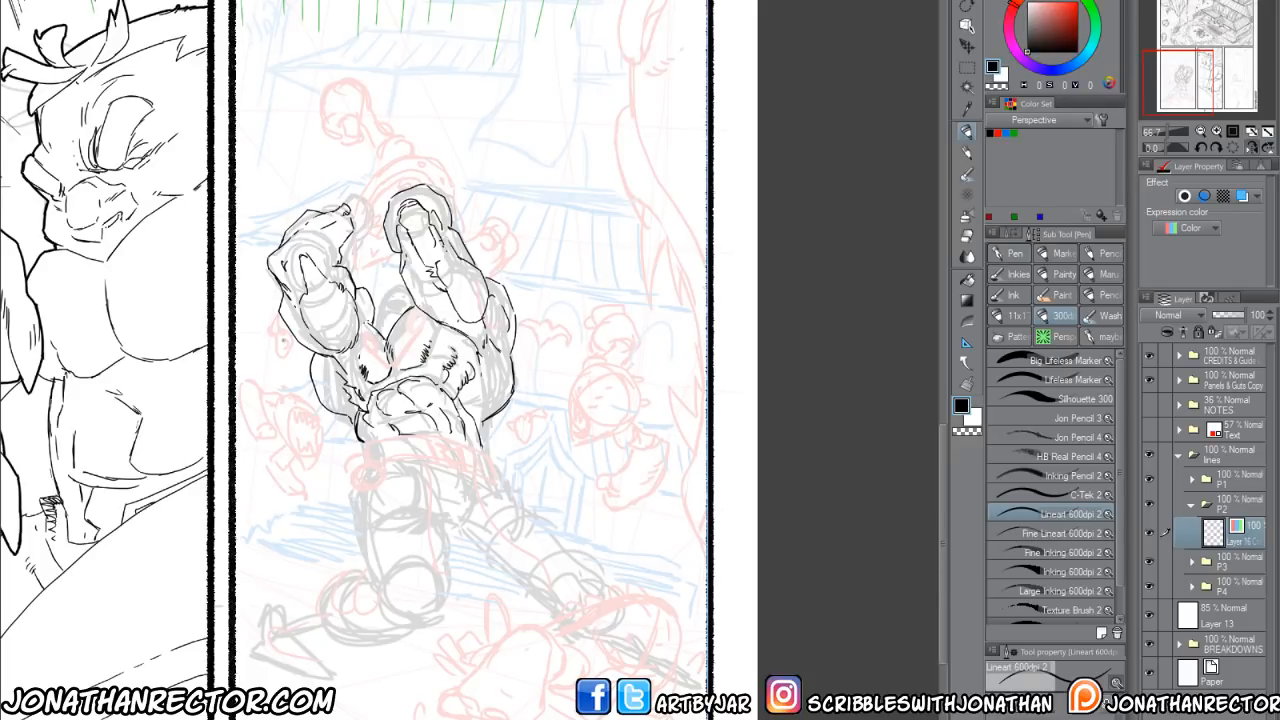
left_click_drag(483, 374, 468, 390)
mouse_move(428, 318)
left_mouse_down()
mouse_move(359, 344)
mouse_move(351, 369)
left_mouse_up()
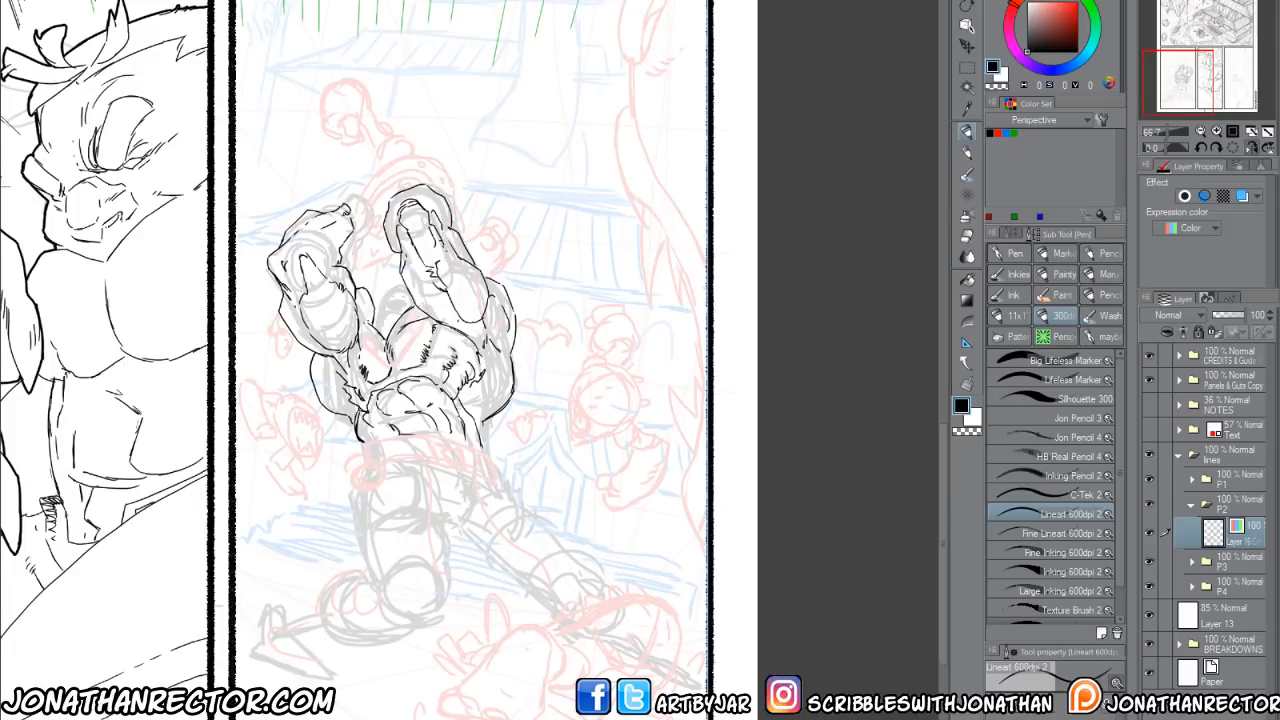
Switch to Google Drive and examine the drawing of the masked figure with the giant outstretched hand up close.
mouse_move(1279, 272)
left_mouse_down()
mouse_move(884, 232)
mouse_move(654, 156)
mouse_move(445, 1)
left_mouse_up()
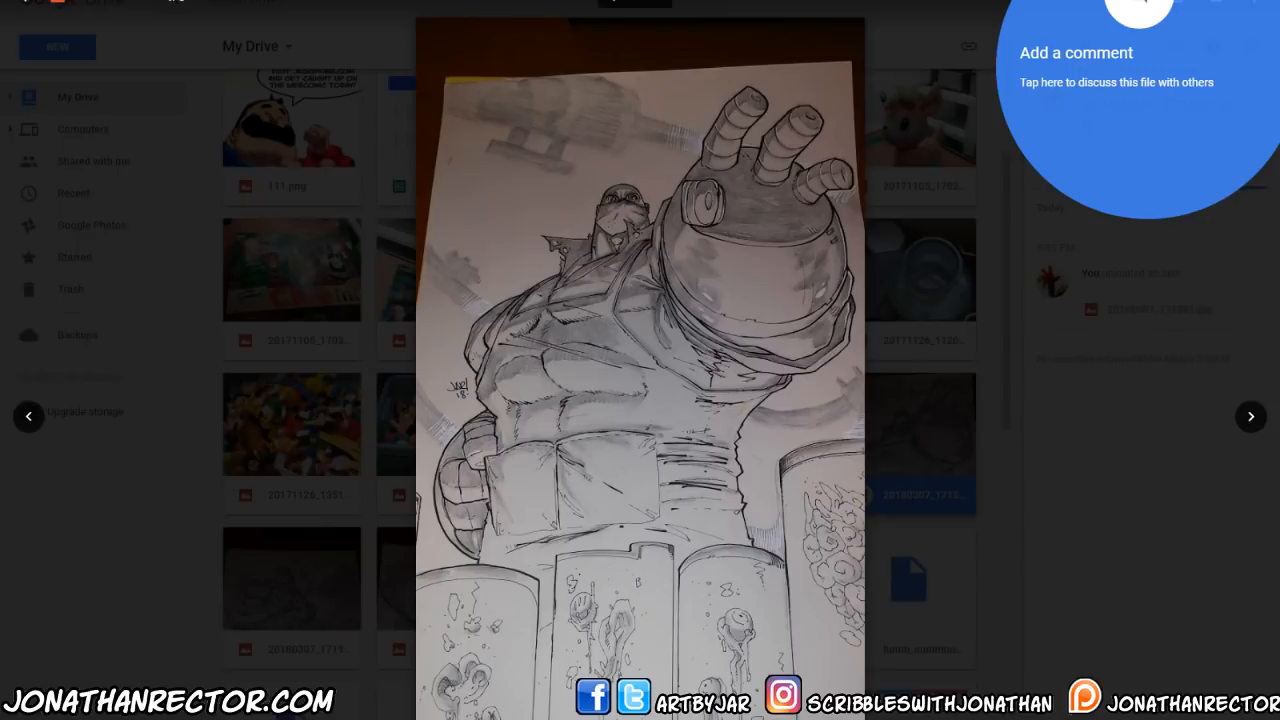
left_click(575, 468)
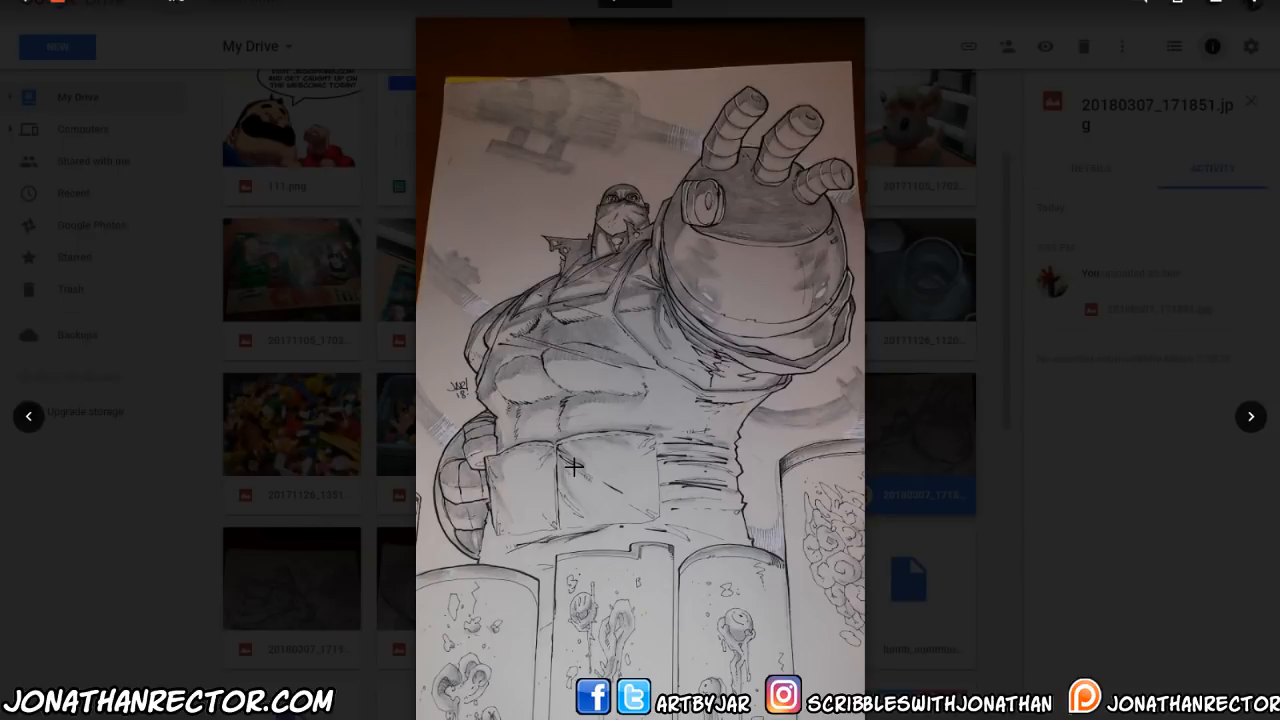
scroll(588, 498, "up", 6)
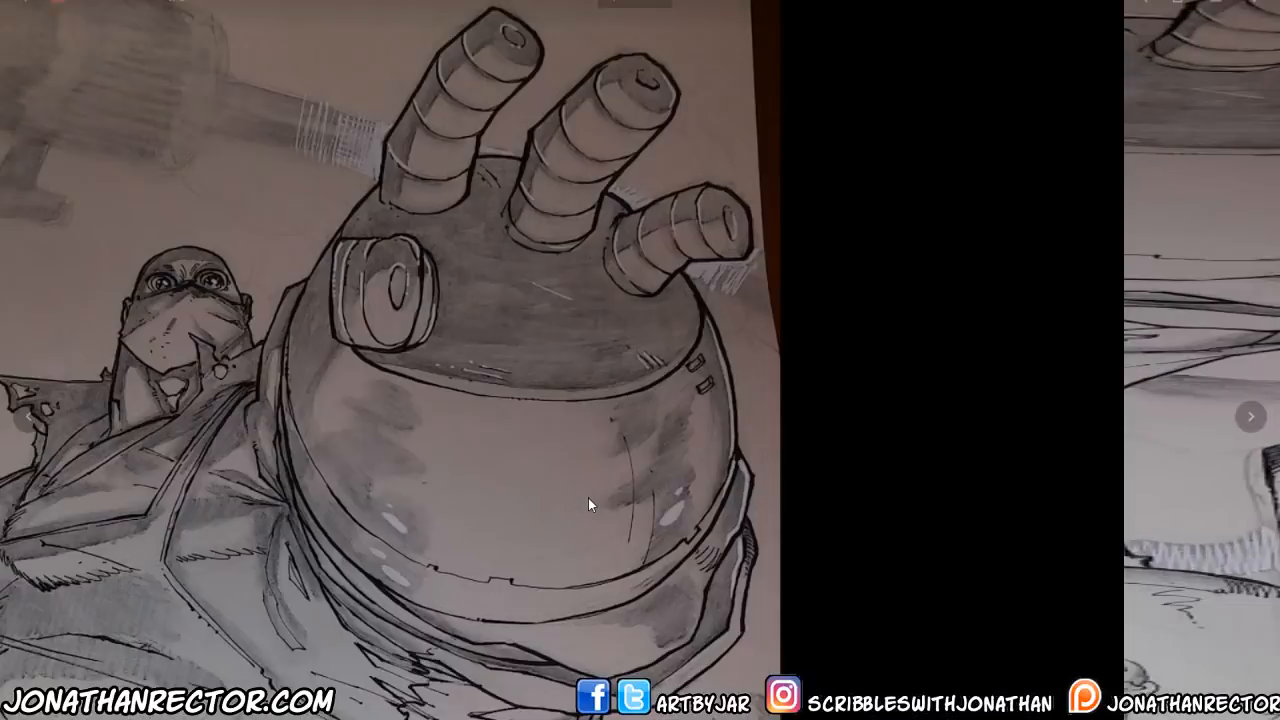
scroll(555, 636, "down", 5)
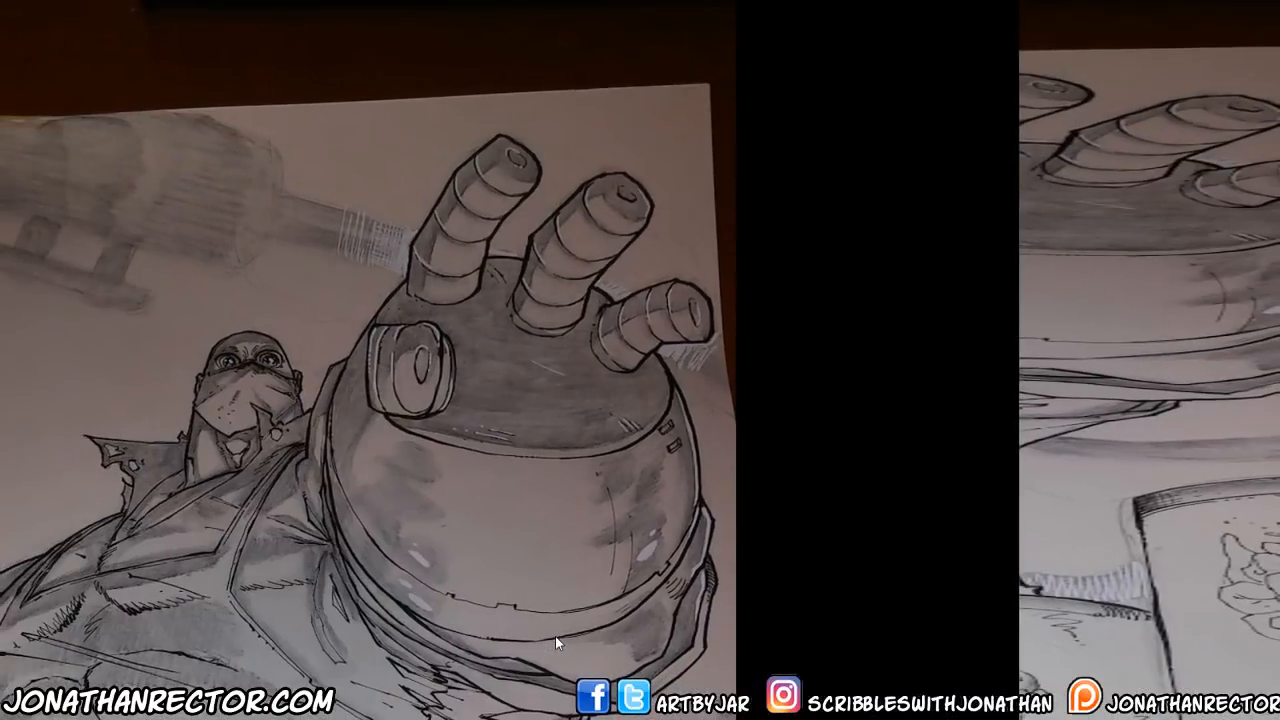
scroll(555, 636, "down", 3)
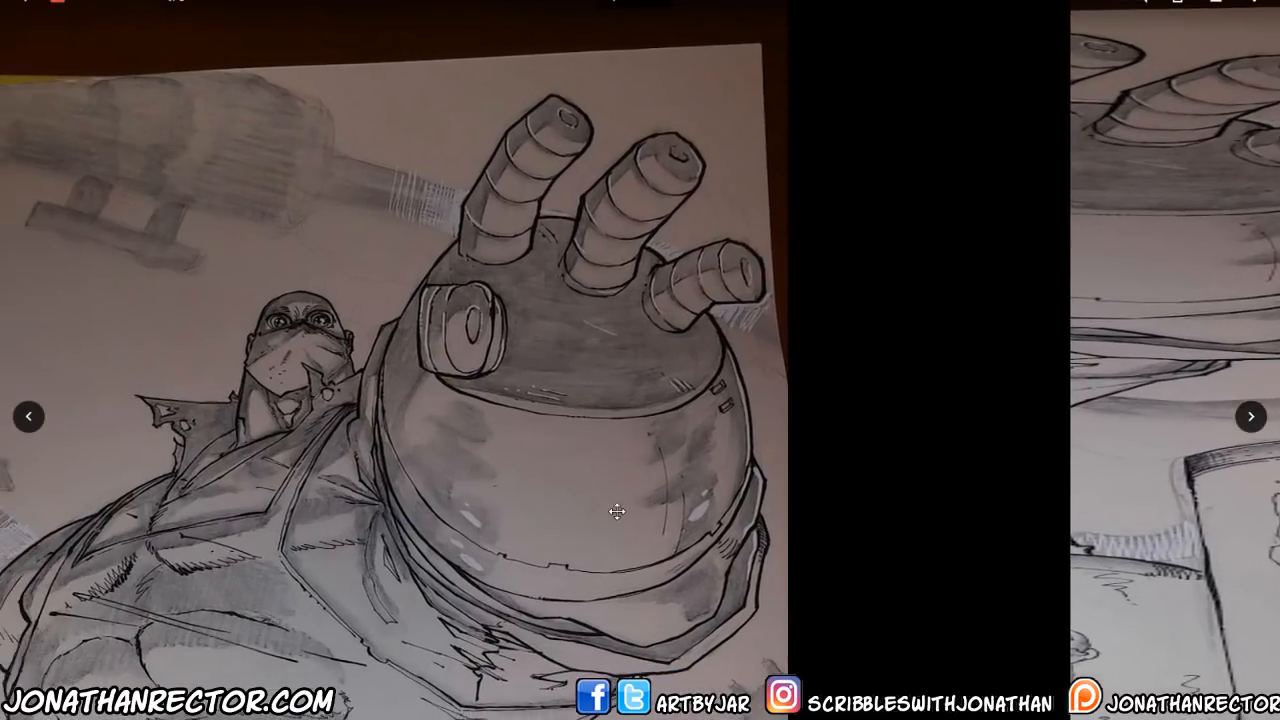
mouse_move(617, 512)
left_mouse_down()
mouse_move(836, 306)
mouse_move(708, 534)
left_mouse_up()
left_click_drag(617, 442, 618, 199)
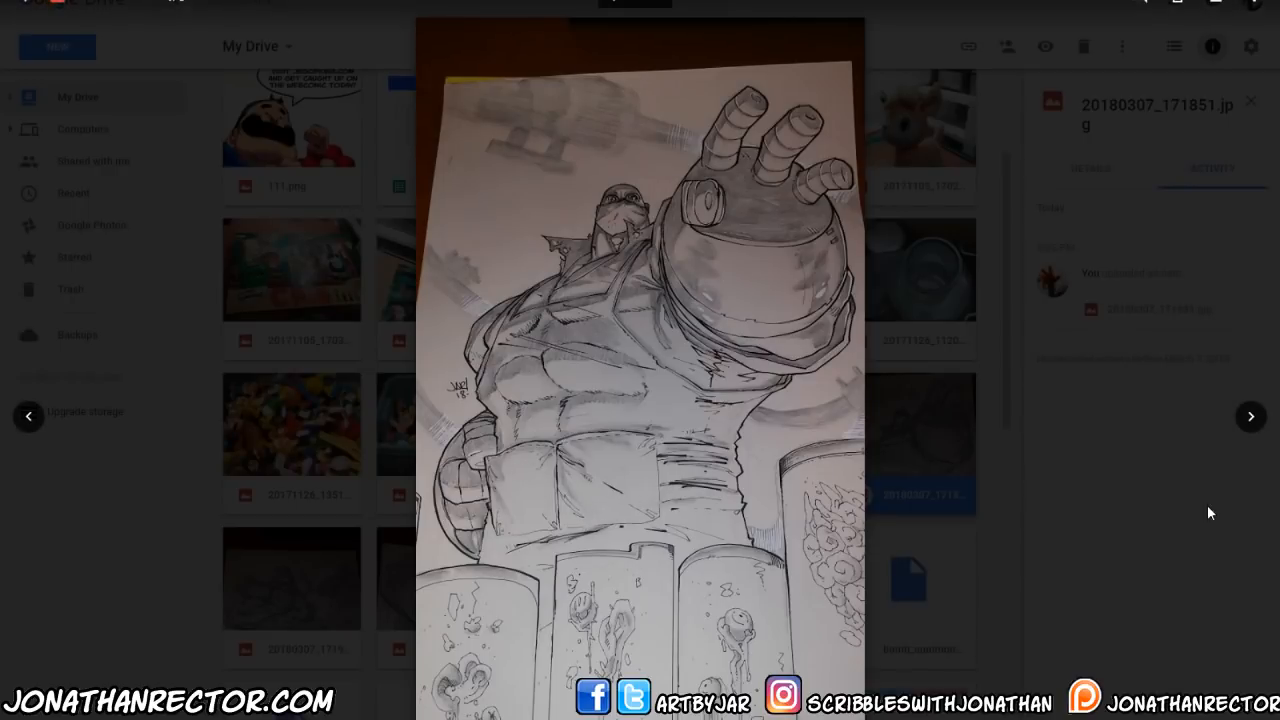
Go to the following picture, the Superman drawing, and examine its upper body up close.
left_click(1250, 416)
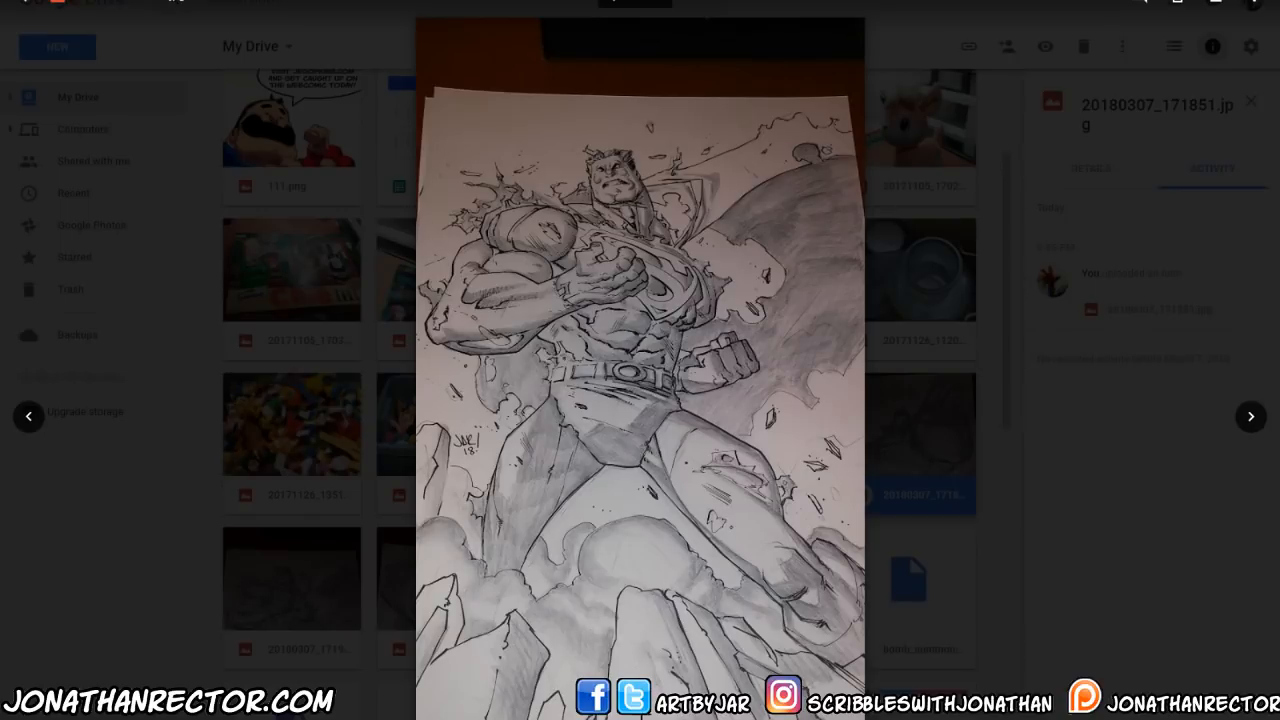
left_click(642, 718)
left_click_drag(555, 345, 716, 337)
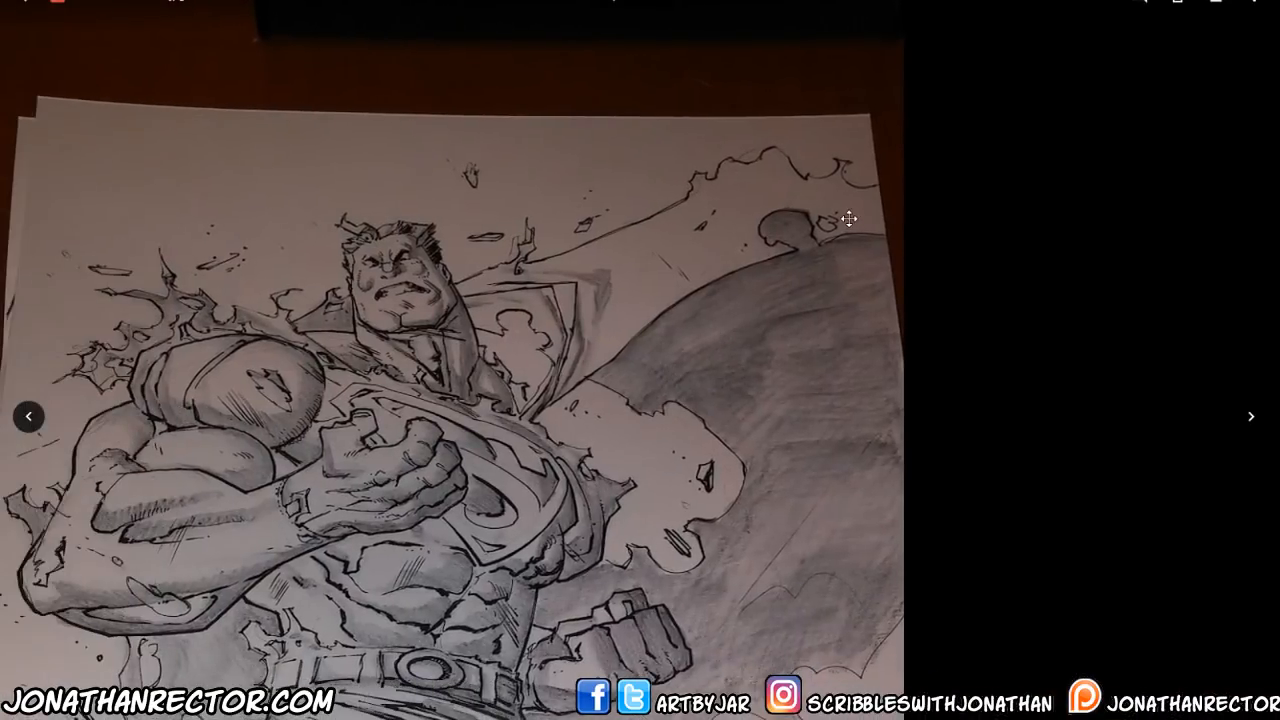
mouse_move(657, 373)
left_mouse_down()
mouse_move(658, 389)
mouse_move(615, 373)
left_mouse_up()
left_click(640, 718)
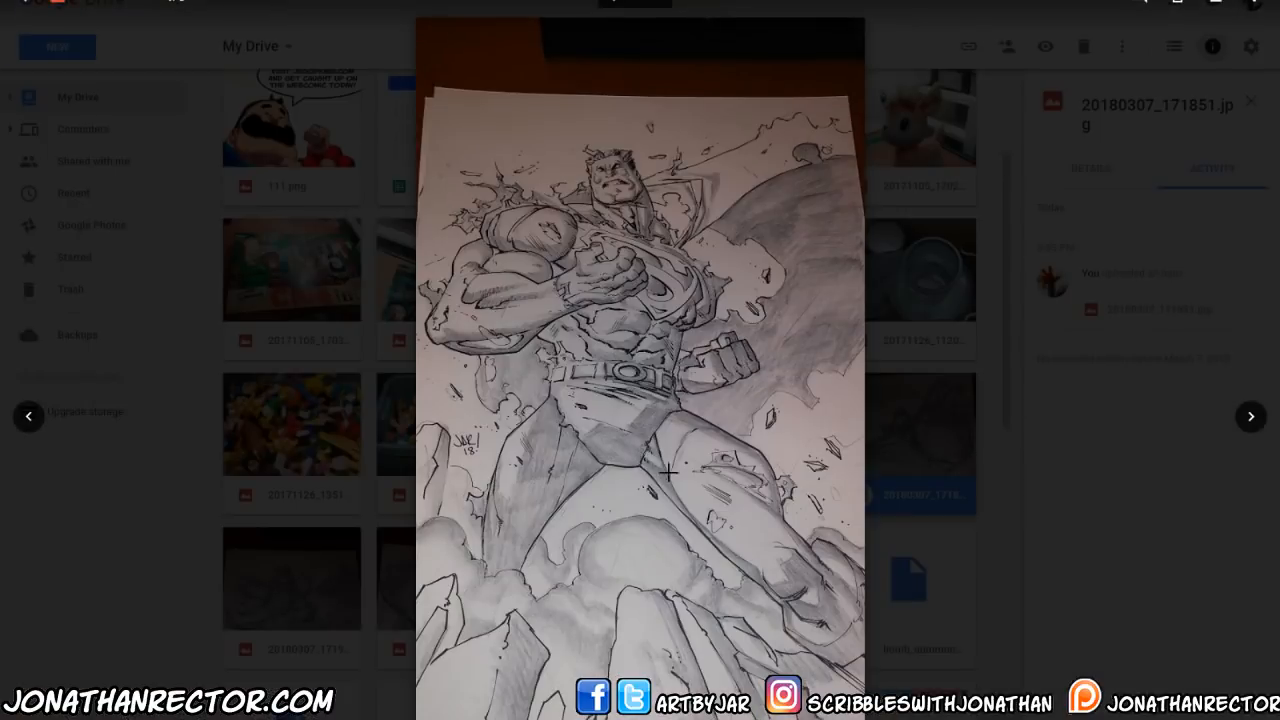
Examine the Darth Vader and horned warrior drawings up close, and switch back to the comic page in Clip Studio Paint.
left_click(1250, 418)
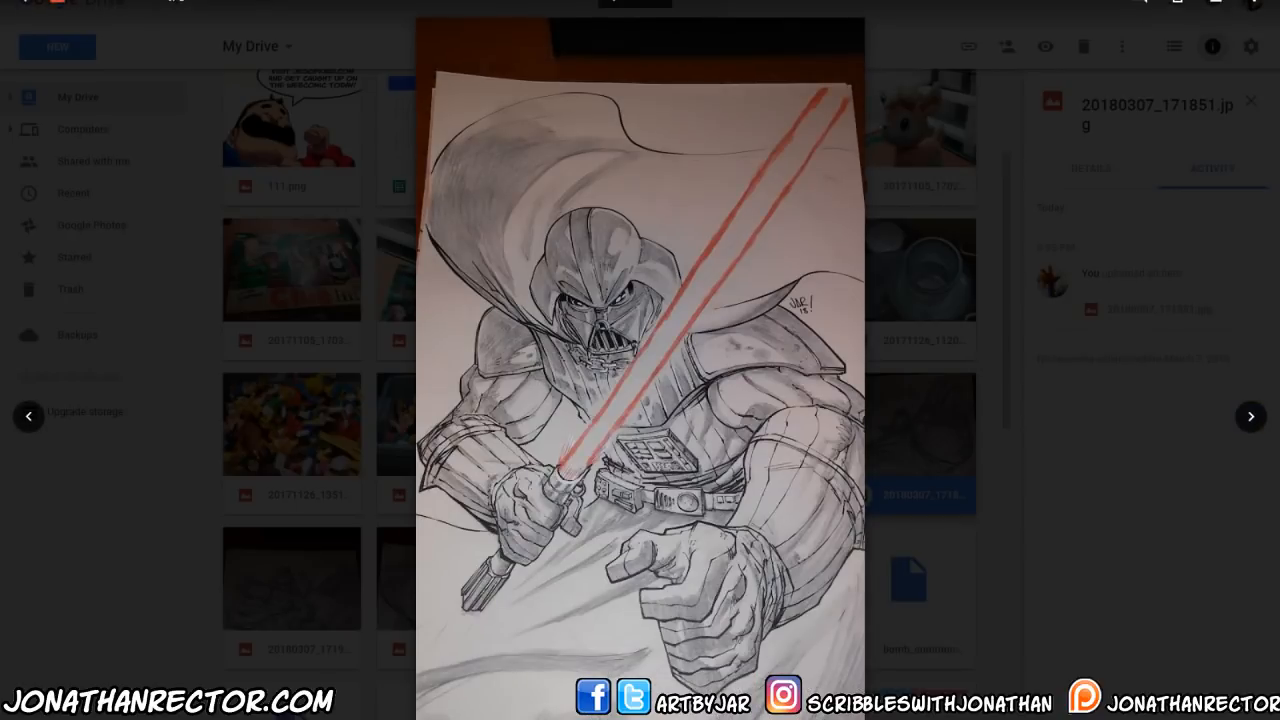
scroll(517, 535, "up", 3)
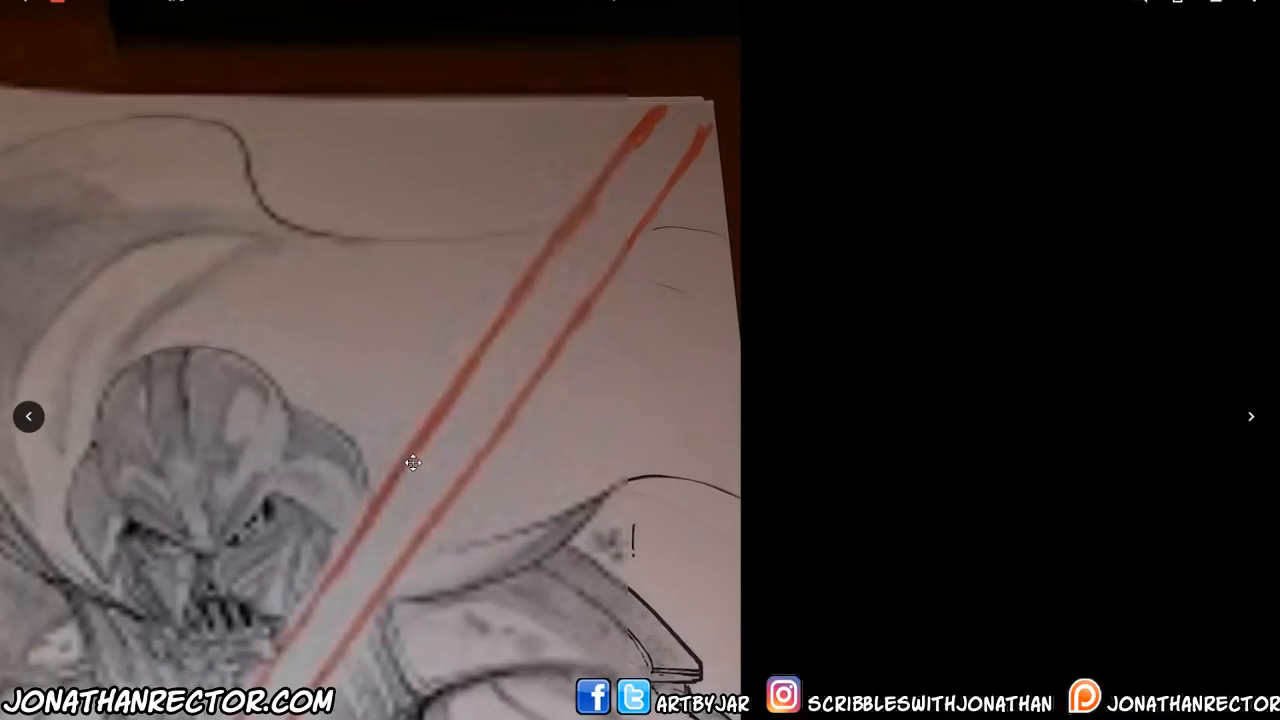
scroll(413, 462, "down", 3)
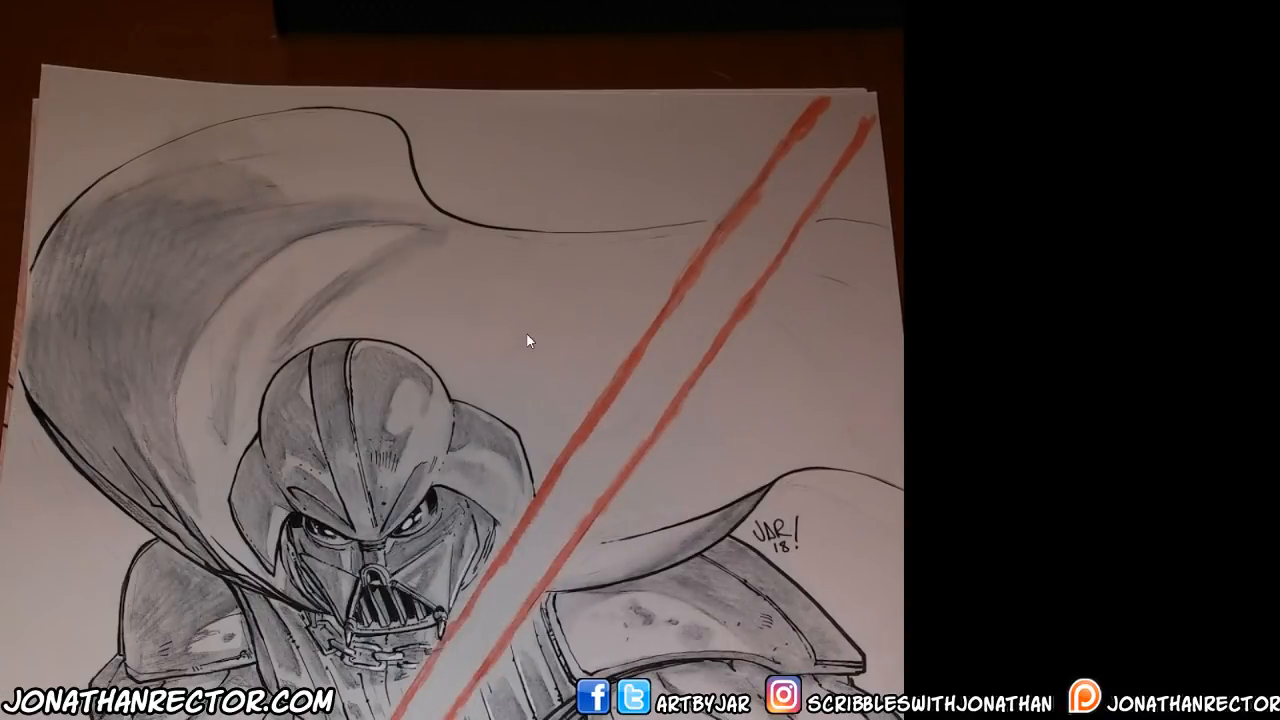
left_click(616, 644)
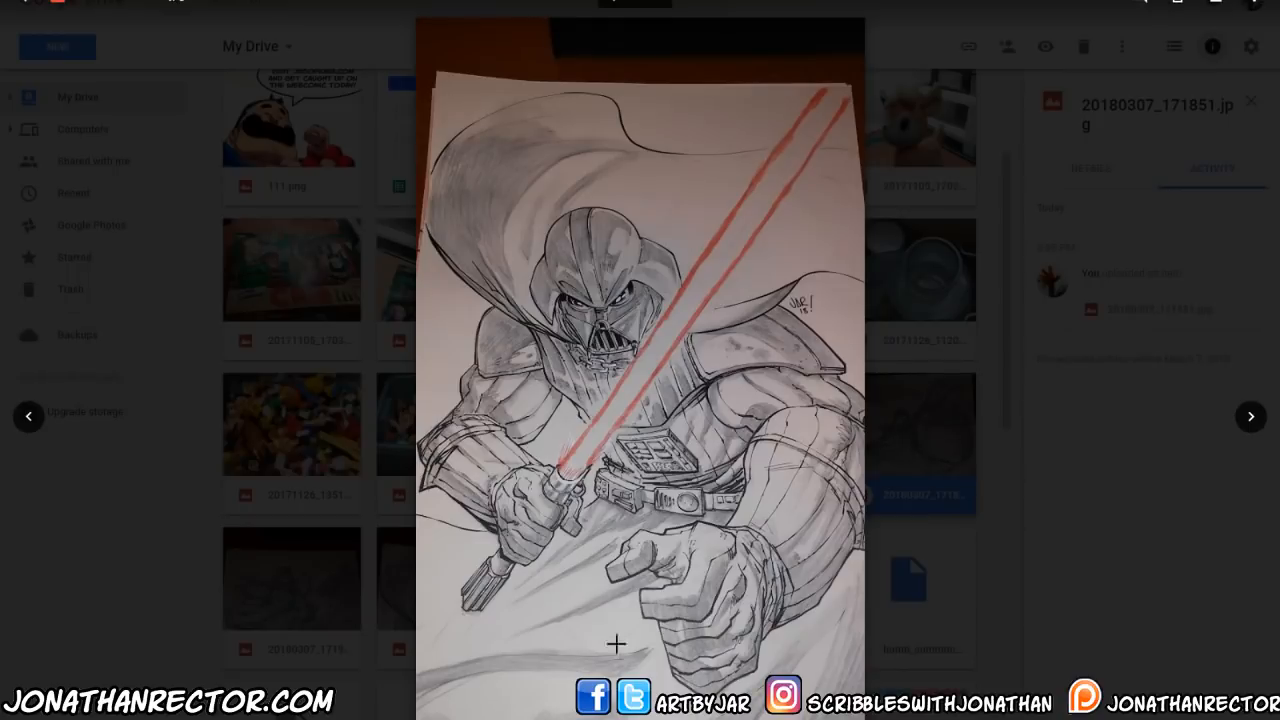
left_click(1252, 428)
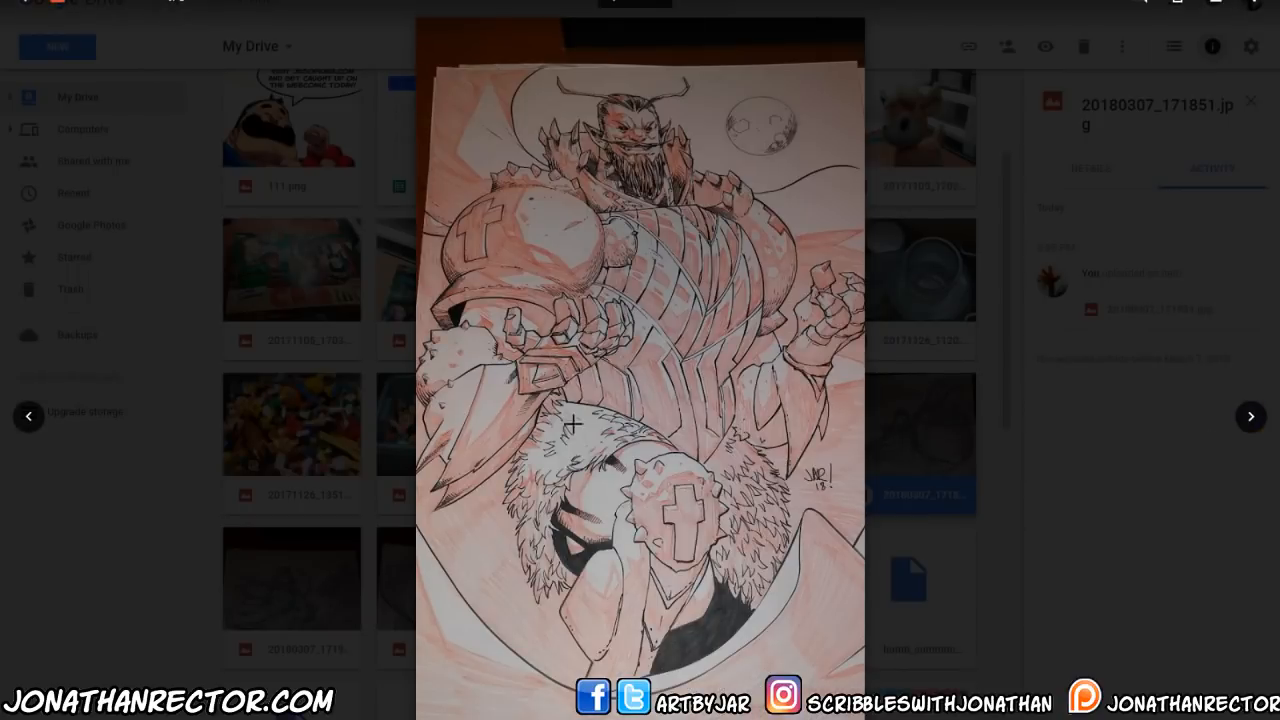
left_click(616, 520)
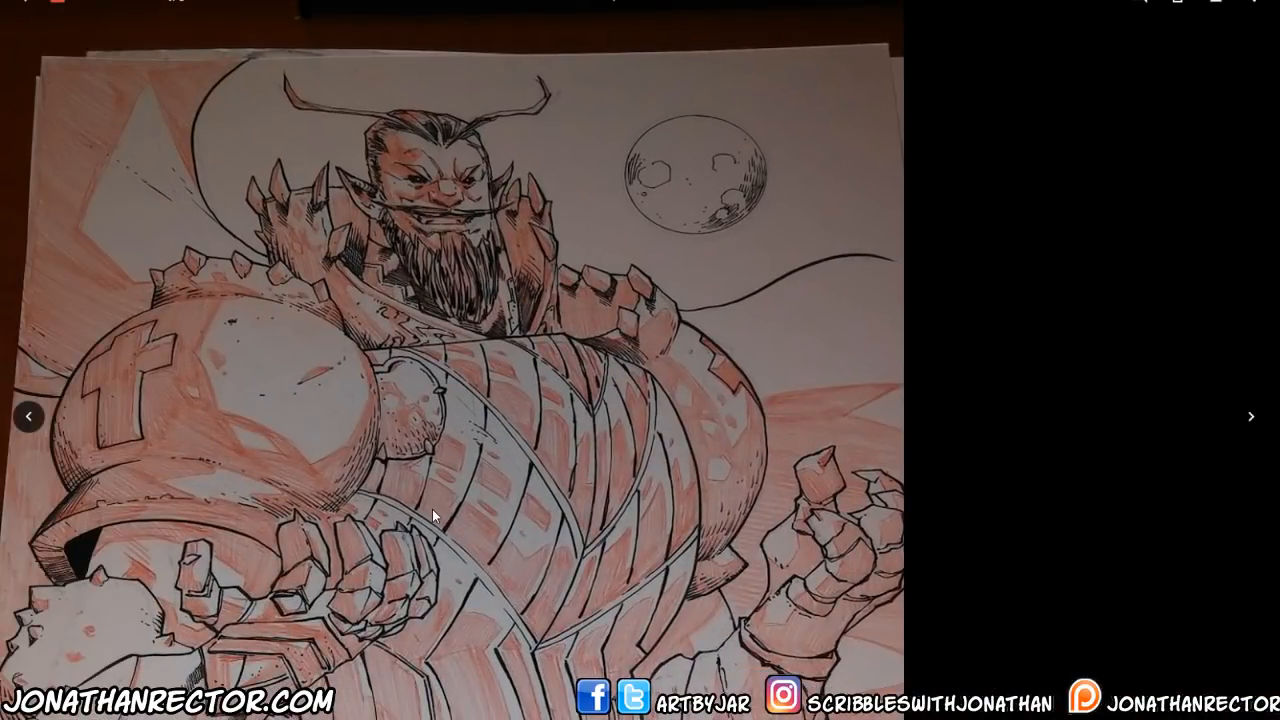
left_click(464, 550)
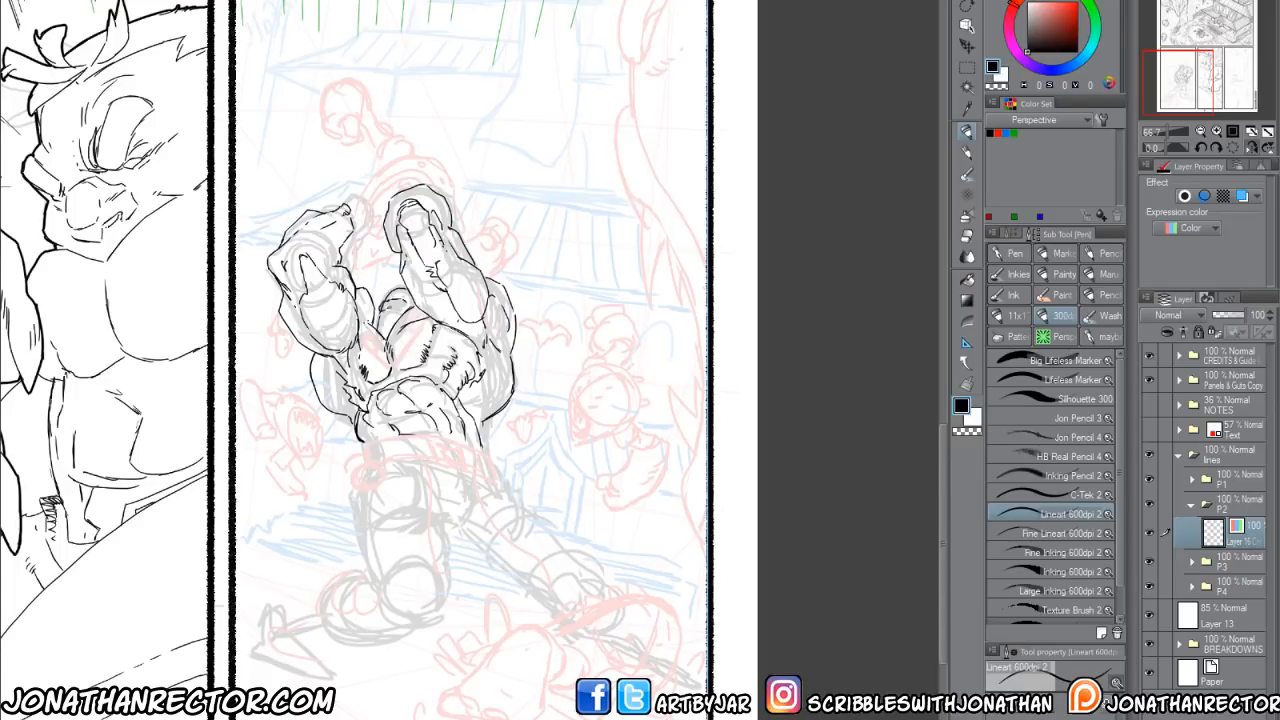
Ink the figure's head and hair between the two raised arms, restoring the canvas view from its mirrored state.
left_click_drag(388, 309, 404, 305)
left_click_drag(388, 299, 399, 285)
left_click_drag(395, 291, 403, 285)
key("h")
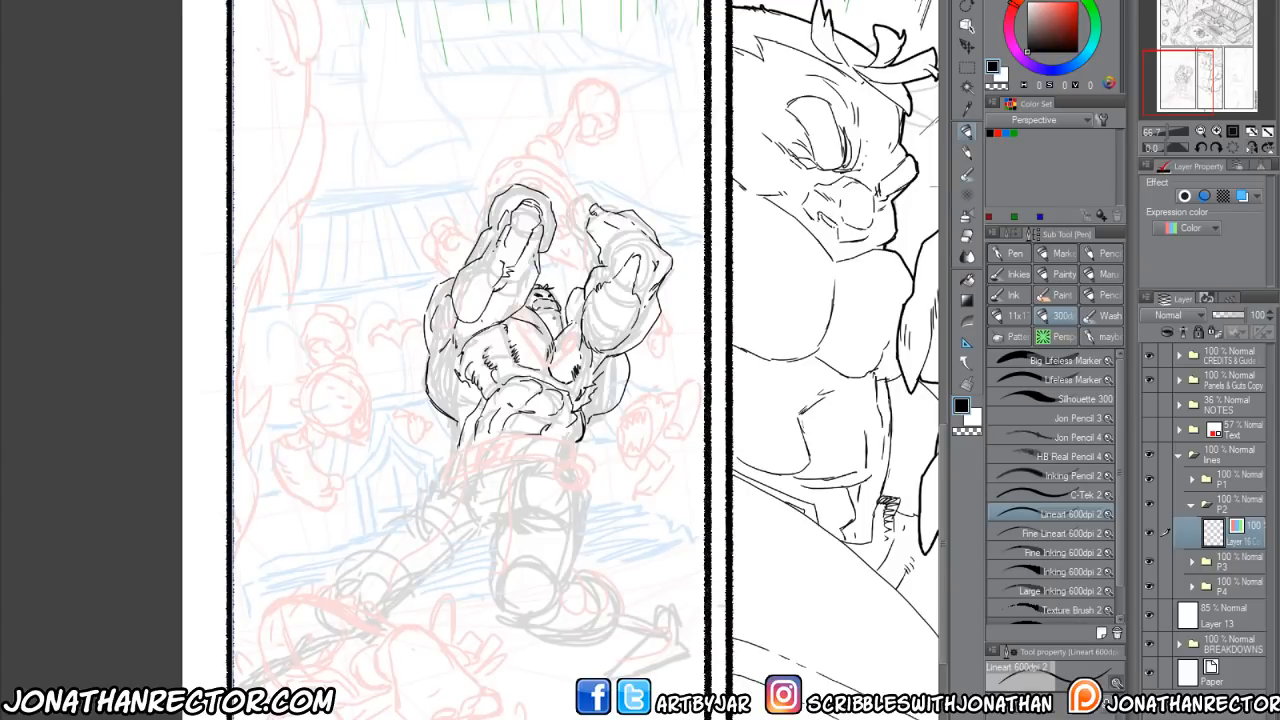
mouse_move(543, 321)
left_mouse_down()
mouse_move(560, 318)
mouse_move(554, 335)
mouse_move(563, 325)
left_mouse_up()
Ink the figure's waist, with the garment's lower edge and the folds beneath the abdomen.
mouse_move(503, 387)
left_mouse_down()
mouse_move(498, 479)
mouse_move(516, 467)
left_mouse_up()
mouse_move(575, 439)
left_mouse_down()
mouse_move(513, 479)
mouse_move(466, 477)
mouse_move(457, 457)
left_mouse_up()
left_click_drag(457, 440, 458, 456)
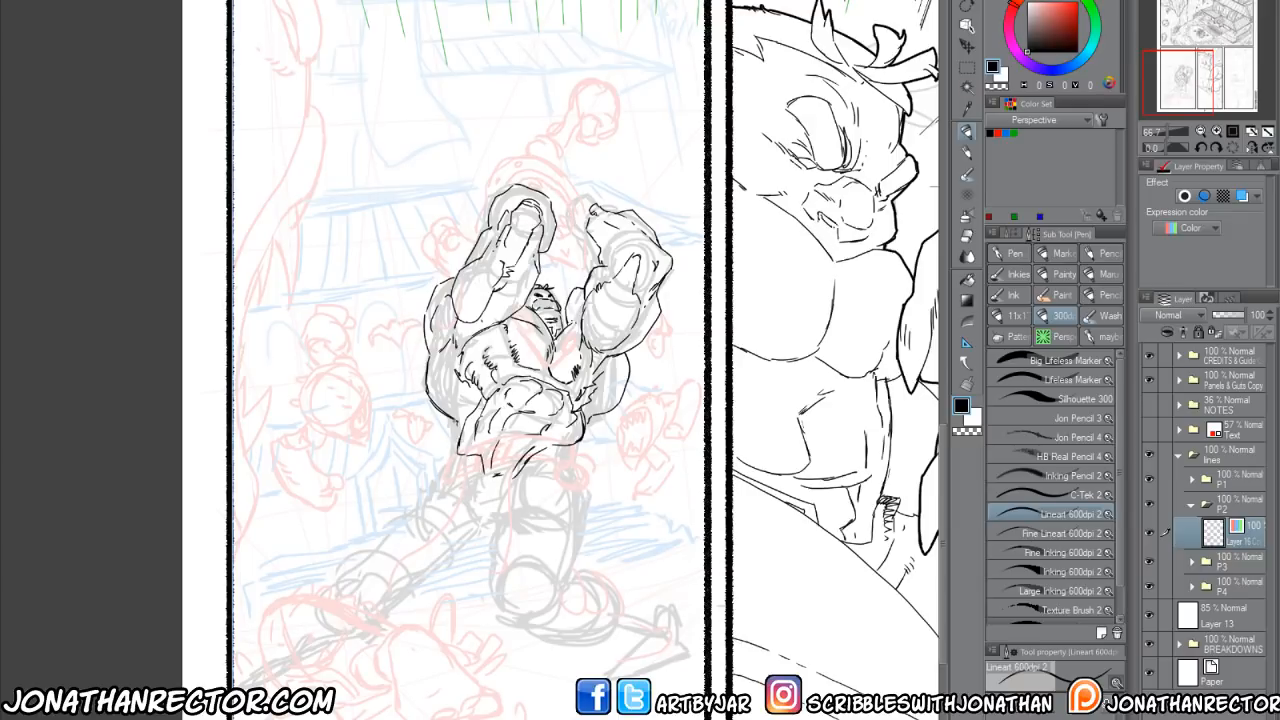
left_click_drag(462, 419, 456, 440)
Ink the figure's front thigh and knee, adding short shading strokes along the thigh's outer edge.
left_click_drag(407, 576, 421, 421)
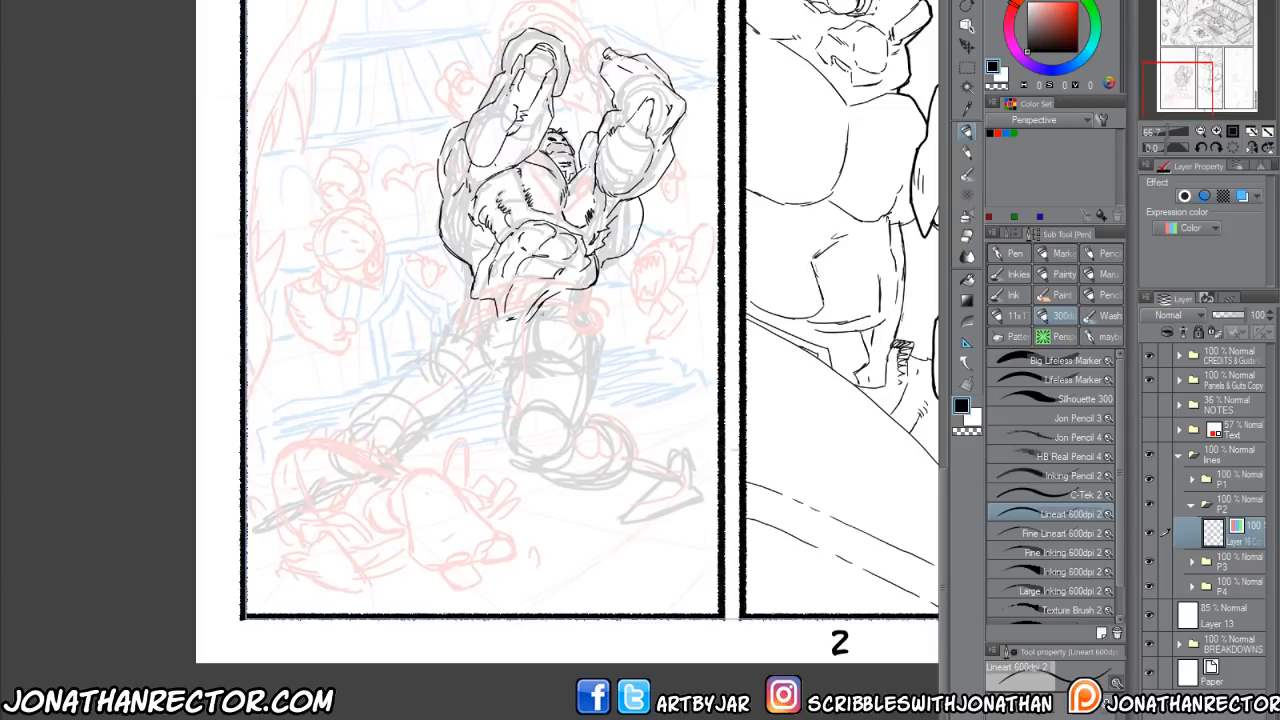
mouse_move(589, 286)
left_mouse_down()
mouse_move(602, 338)
mouse_move(530, 327)
mouse_move(508, 410)
mouse_move(513, 450)
mouse_move(536, 470)
mouse_move(567, 458)
mouse_move(554, 424)
mouse_move(527, 430)
mouse_move(562, 479)
left_mouse_up()
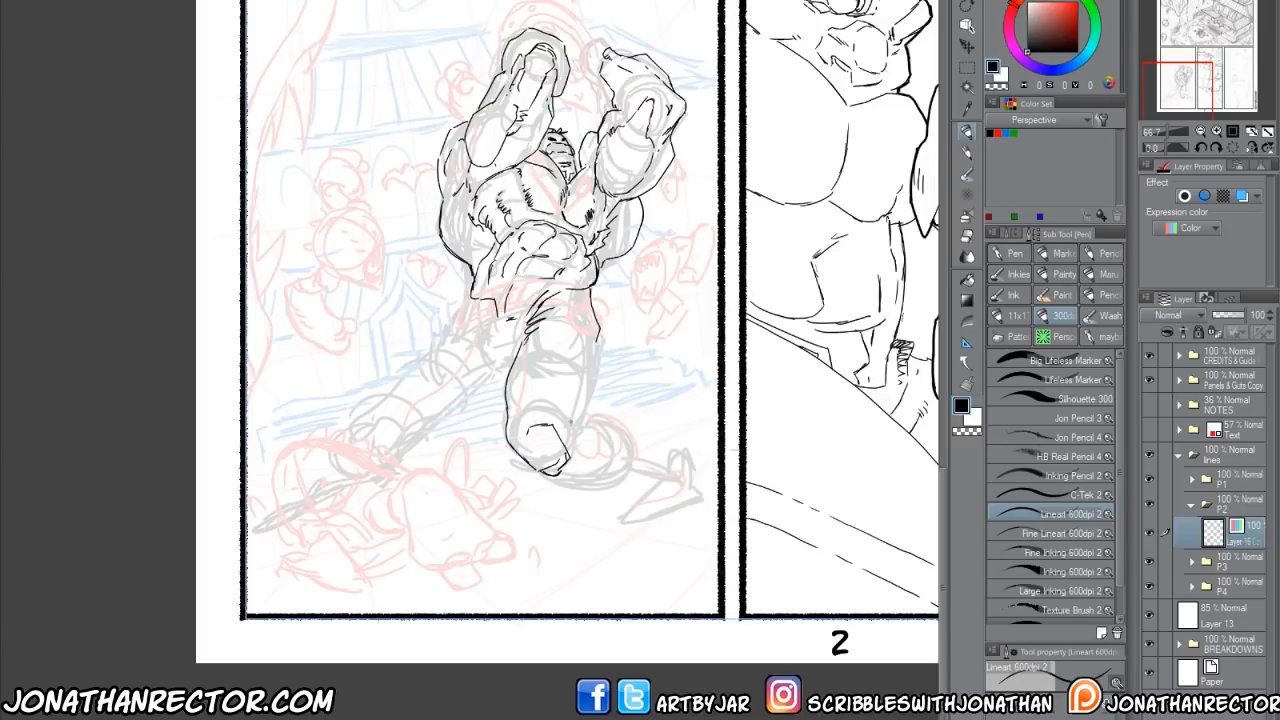
mouse_move(572, 420)
left_mouse_down()
mouse_move(574, 452)
mouse_move(575, 432)
left_mouse_up()
left_click_drag(597, 335, 577, 434)
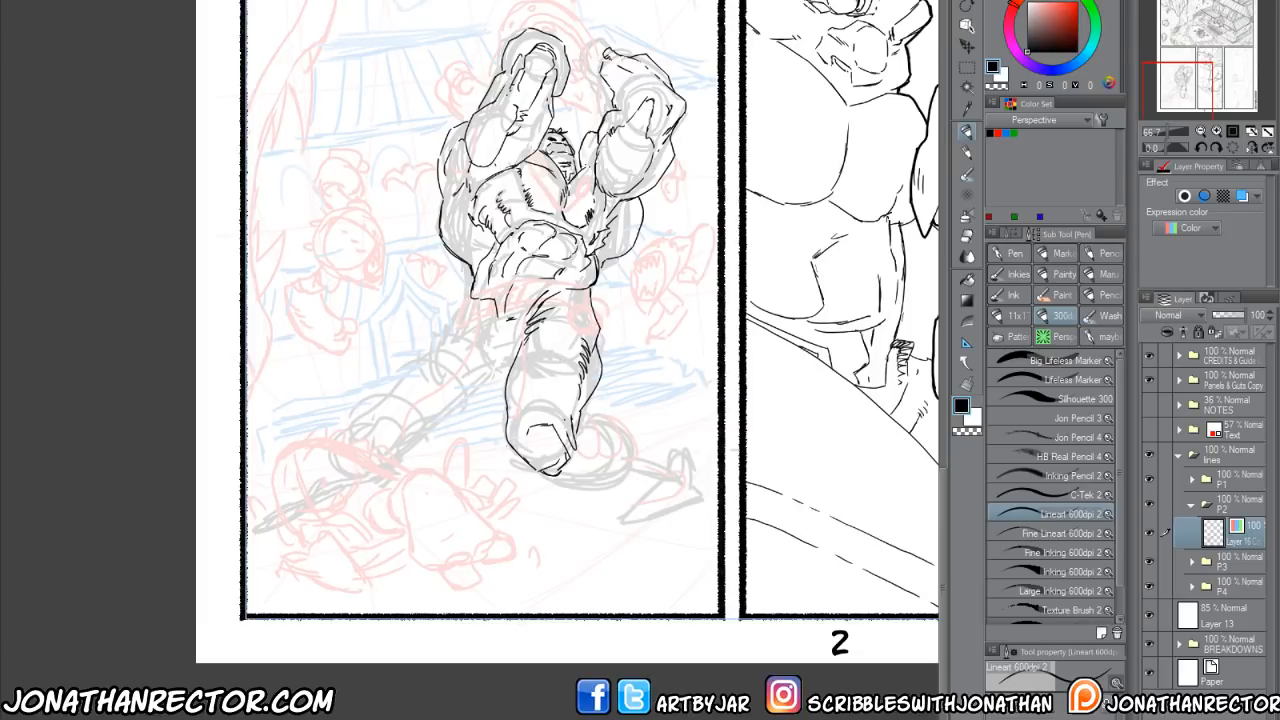
Ink the front leg's knee details, the calf's upper and lower edges, and the foot.
mouse_move(530, 332)
left_mouse_down()
mouse_move(519, 413)
mouse_move(568, 362)
mouse_move(564, 302)
left_mouse_up()
left_click_drag(538, 408, 566, 424)
left_click_drag(556, 473, 606, 479)
mouse_move(578, 428)
left_mouse_down()
mouse_move(586, 414)
mouse_move(620, 418)
mouse_move(650, 474)
mouse_move(665, 463)
left_mouse_up()
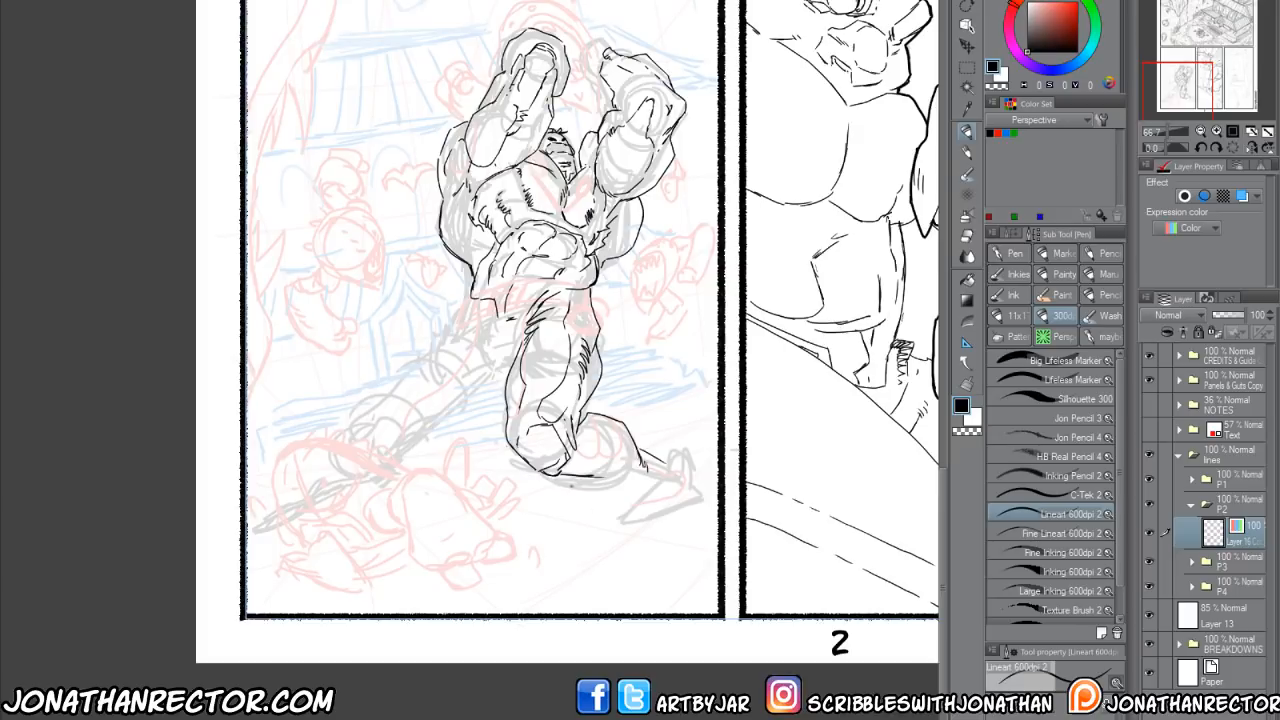
mouse_move(564, 476)
left_mouse_down()
mouse_move(656, 484)
mouse_move(688, 460)
mouse_move(682, 485)
mouse_move(610, 516)
mouse_move(626, 527)
mouse_move(670, 503)
mouse_move(667, 482)
left_mouse_up()
Ink the crotch's lower edge and the inner and outer contours of the extended leg.
left_click_drag(512, 365, 488, 373)
left_click_drag(471, 298, 376, 418)
left_click_drag(492, 374, 440, 424)
mouse_move(487, 359)
left_mouse_down()
mouse_move(466, 323)
mouse_move(441, 427)
mouse_move(487, 385)
mouse_move(447, 417)
left_mouse_up()
key("e")
key("p")
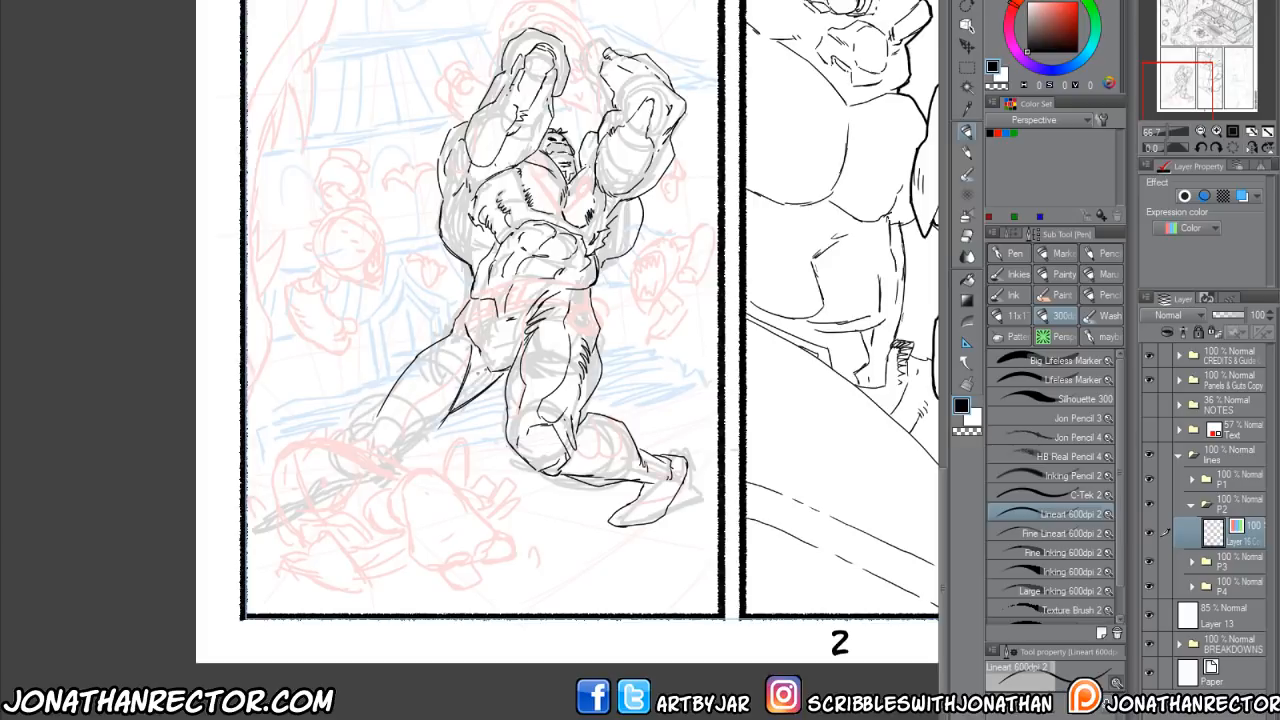
left_click_drag(488, 368, 406, 452)
left_click_drag(428, 350, 390, 417)
Ink the rounded knee end of the extended leg and the foot shape behind it.
mouse_move(394, 412)
left_mouse_down()
mouse_move(365, 431)
mouse_move(356, 458)
left_mouse_up()
left_click_drag(359, 458, 376, 470)
left_click_drag(355, 446, 374, 470)
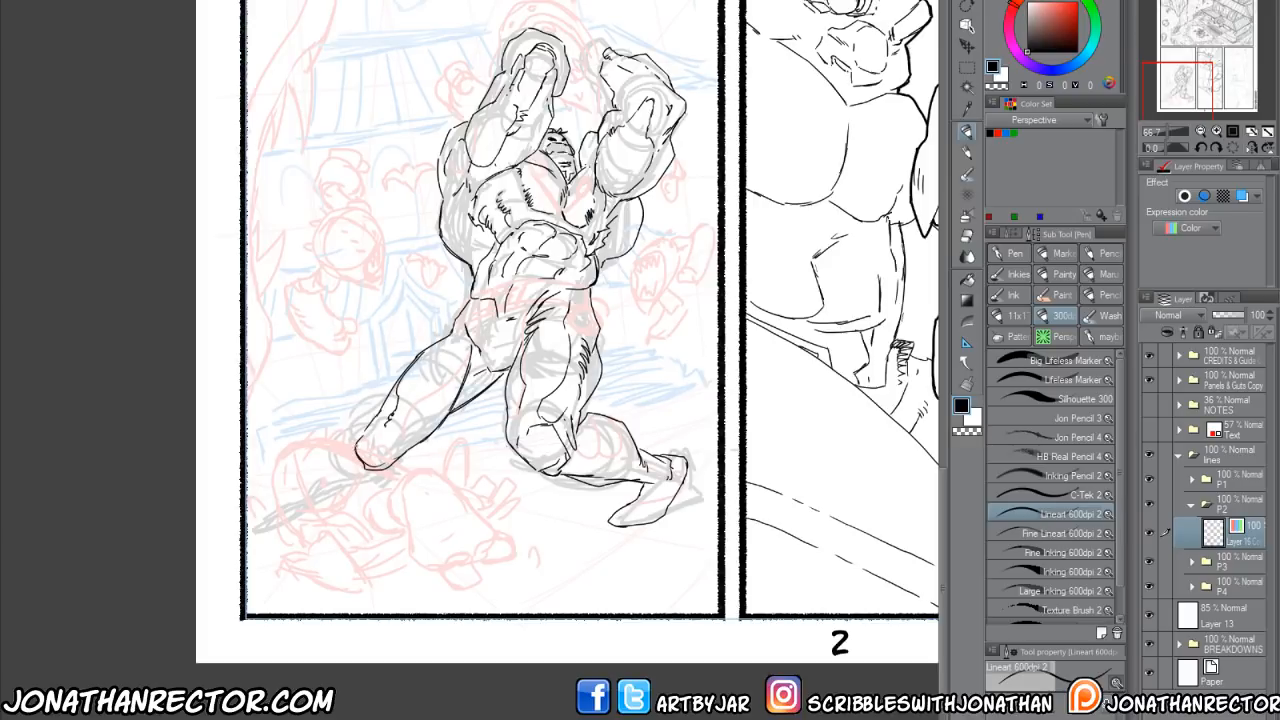
left_click_drag(370, 422, 362, 466)
mouse_move(380, 409)
left_mouse_down()
mouse_move(358, 405)
mouse_move(331, 466)
left_mouse_up()
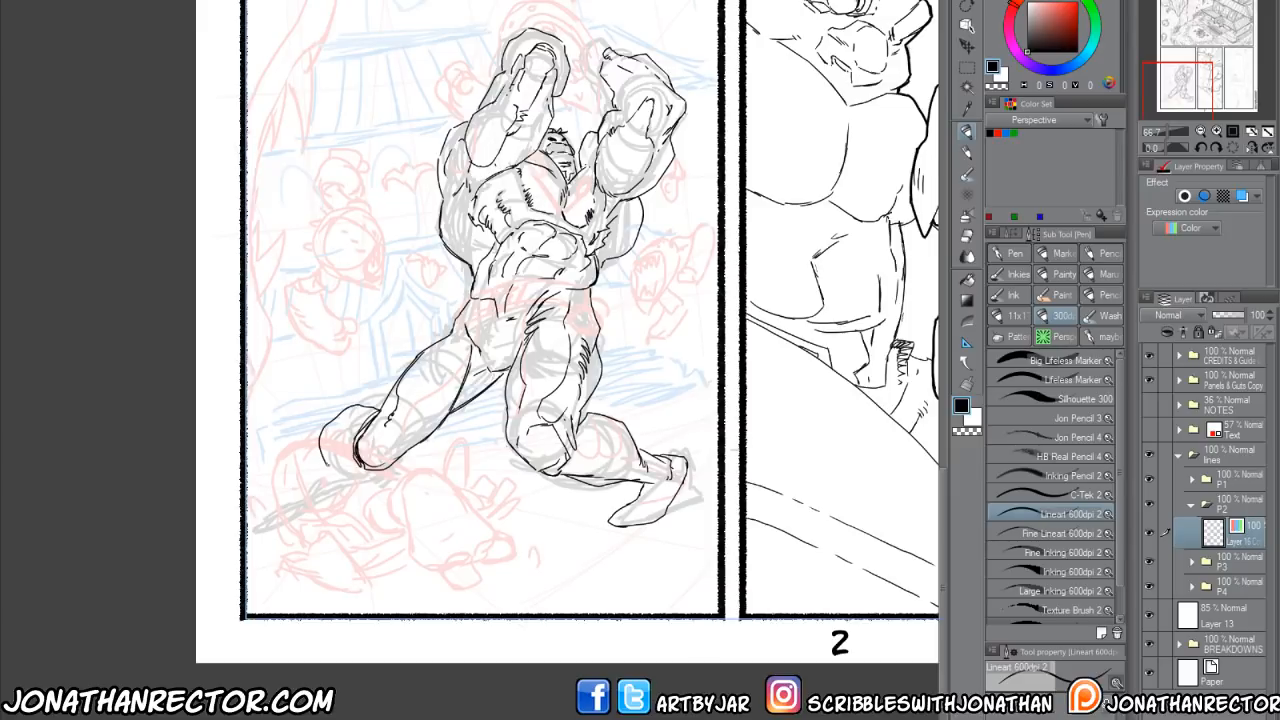
left_click_drag(411, 447, 366, 473)
left_click_drag(337, 468, 367, 470)
Clean up and redraw the extended leg's upper contour near the hip, adding short fold strokes at the waist.
key("e")
mouse_move(448, 340)
left_mouse_down()
mouse_move(394, 386)
mouse_move(456, 320)
left_mouse_up()
key("p")
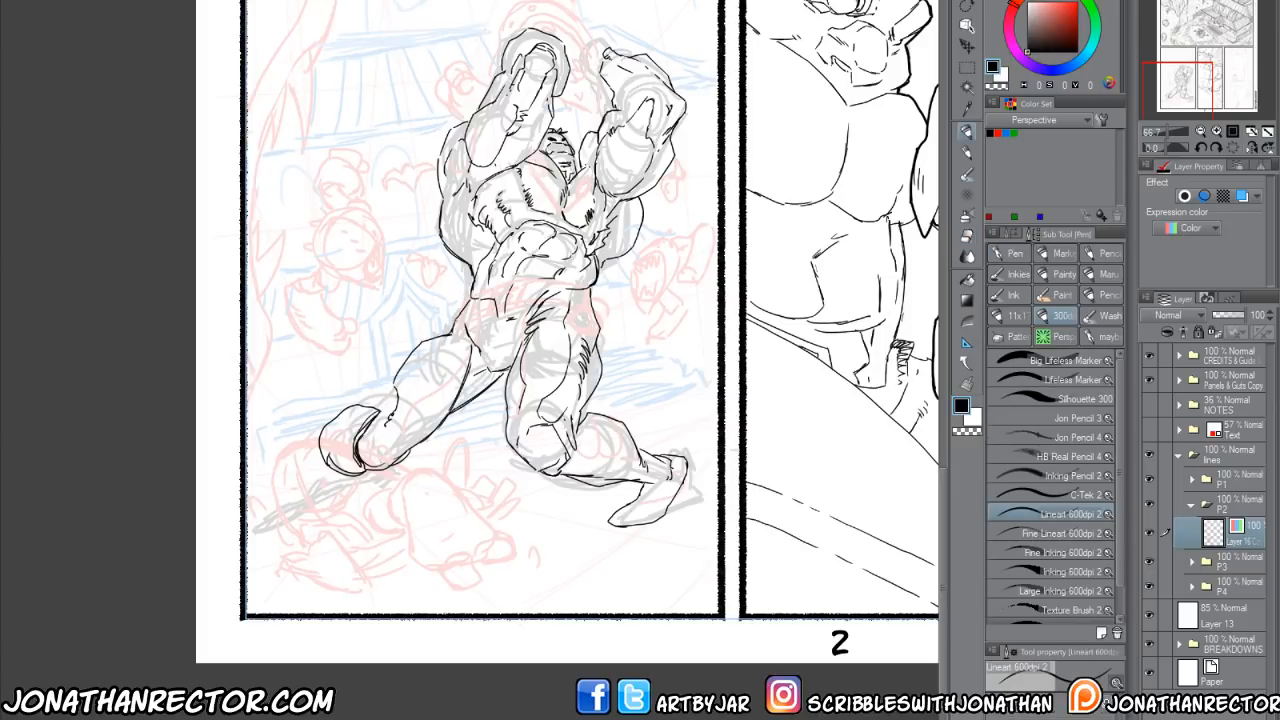
left_click_drag(396, 387, 380, 407)
key("e")
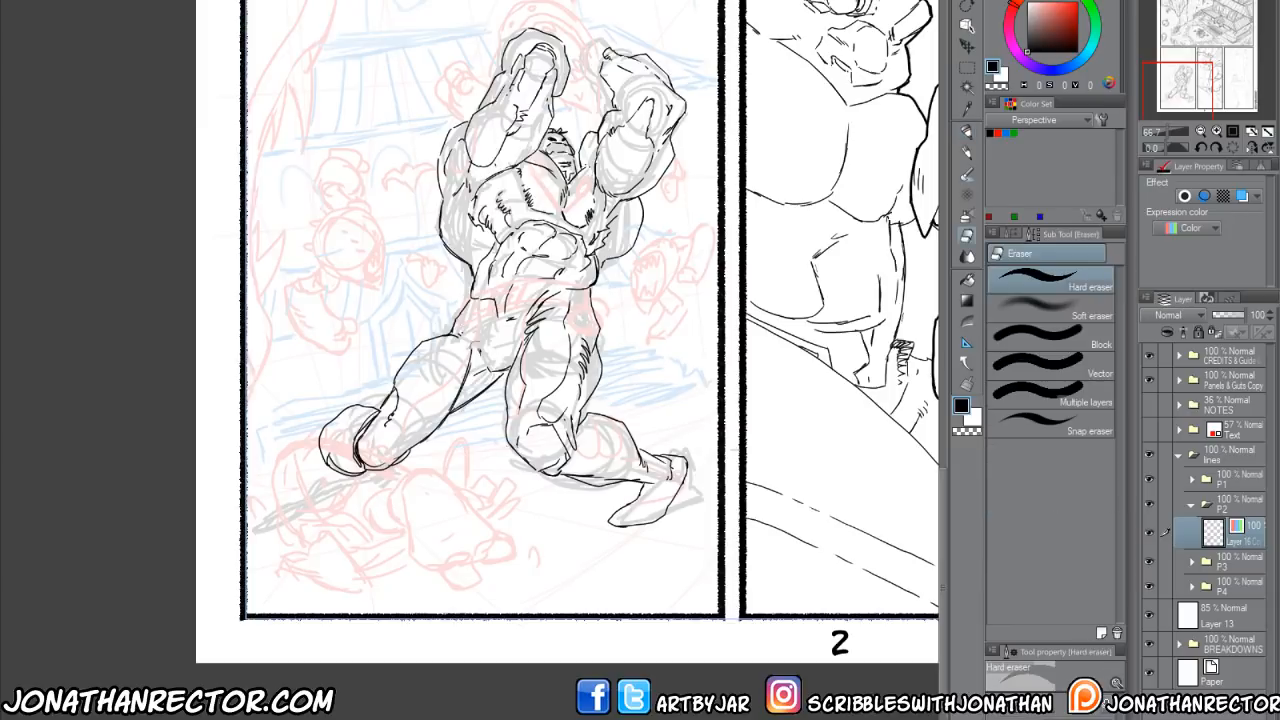
key("p")
key("e")
key("p")
mouse_move(469, 317)
left_mouse_down()
mouse_move(480, 347)
mouse_move(476, 332)
left_mouse_up()
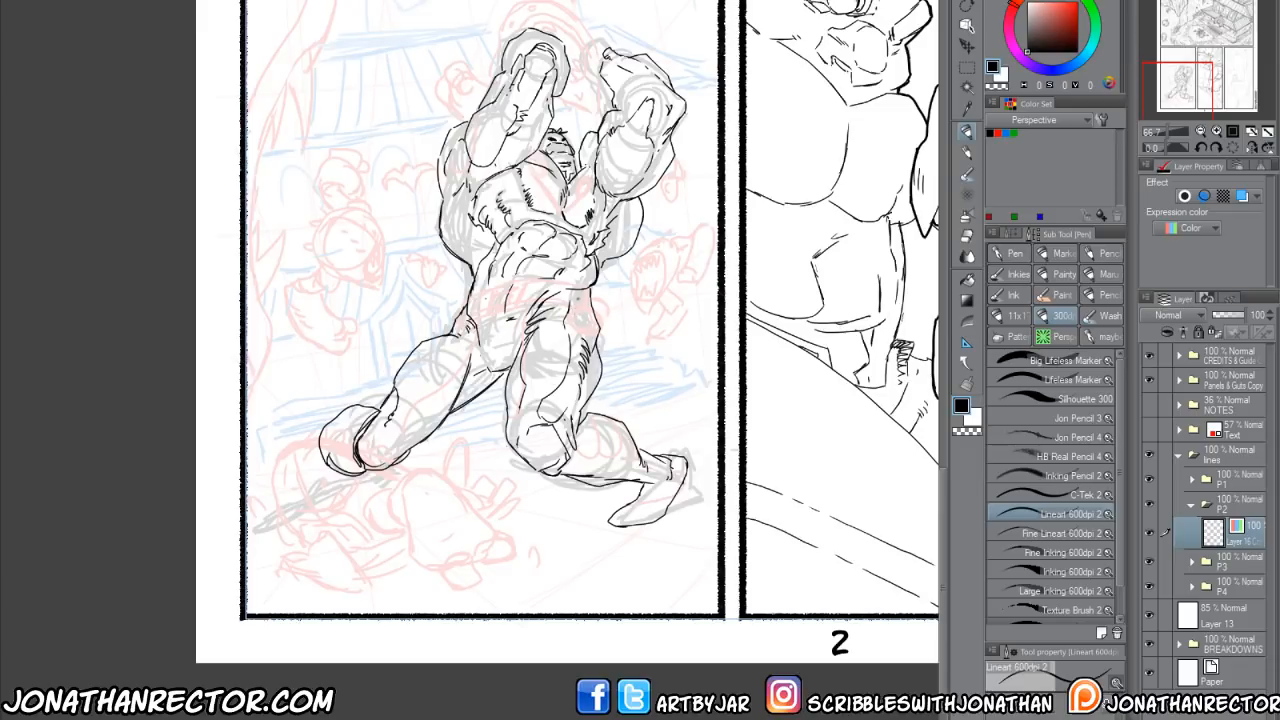
left_click_drag(569, 297, 581, 307)
Ink the fingers on both raised hands and add small detail strokes to the knee and forearm.
left_click_drag(405, 507, 385, 564)
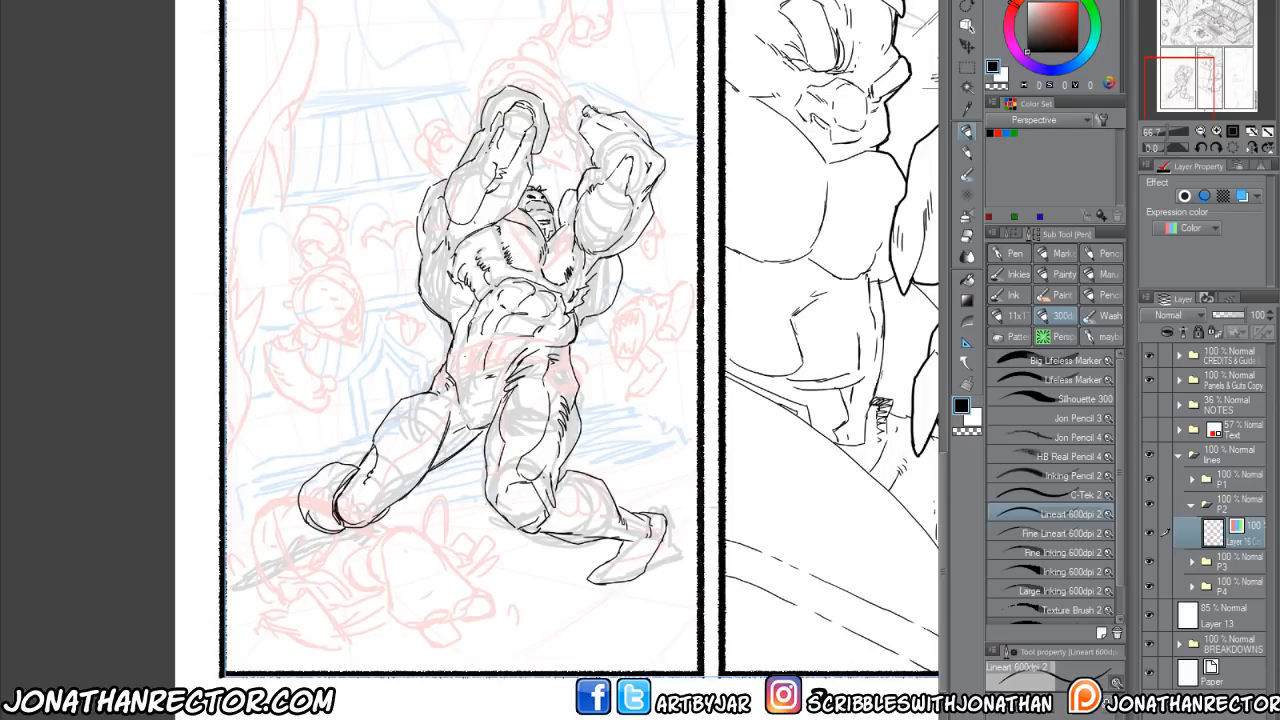
mouse_move(593, 108)
left_mouse_down()
mouse_move(571, 83)
mouse_move(560, 100)
mouse_move(571, 116)
mouse_move(558, 70)
mouse_move(580, 139)
left_mouse_up()
mouse_move(488, 94)
left_mouse_down()
mouse_move(527, 77)
mouse_move(543, 97)
mouse_move(495, 87)
mouse_move(523, 77)
left_mouse_up()
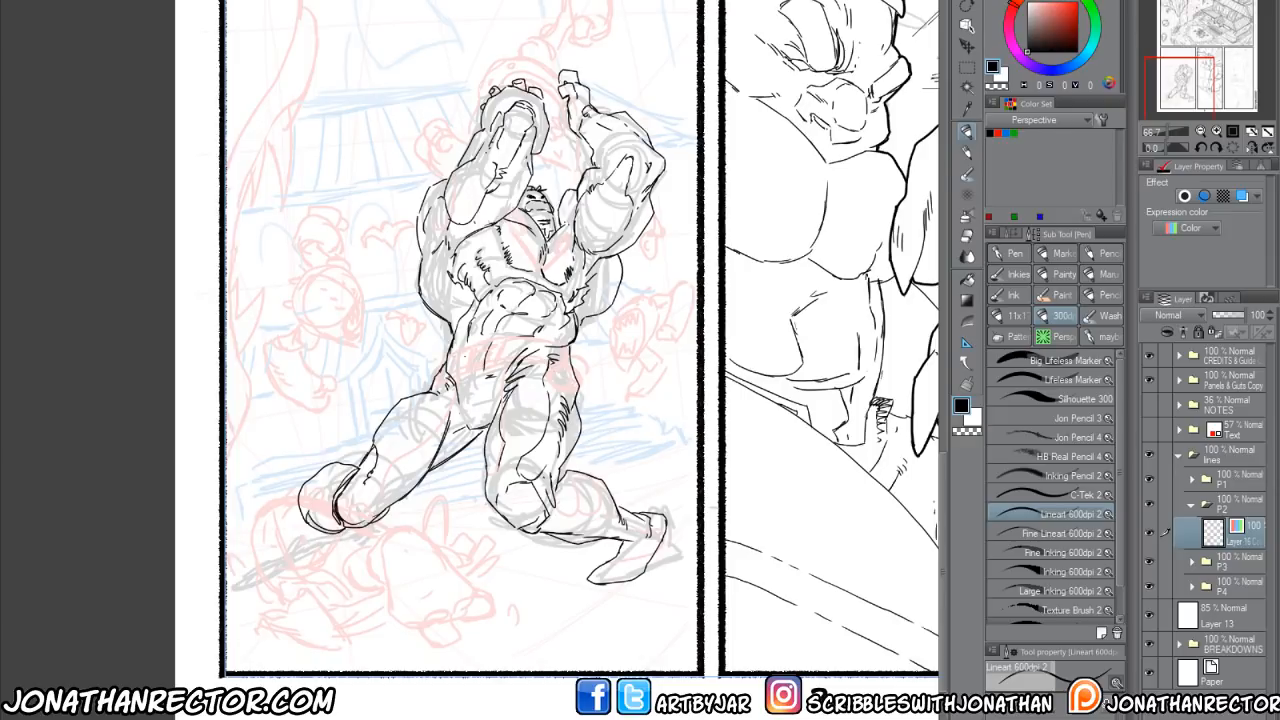
left_click_drag(556, 488, 556, 504)
left_click_drag(643, 201, 630, 227)
mouse_move(602, 171)
left_mouse_down()
mouse_move(624, 161)
mouse_move(603, 166)
left_mouse_up()
key("ctrl+z")
left_click_drag(577, 133, 585, 141)
Draw the belt's upper edge across the waist on a new layer with the Curve tool.
key("ctrl+shift+n")
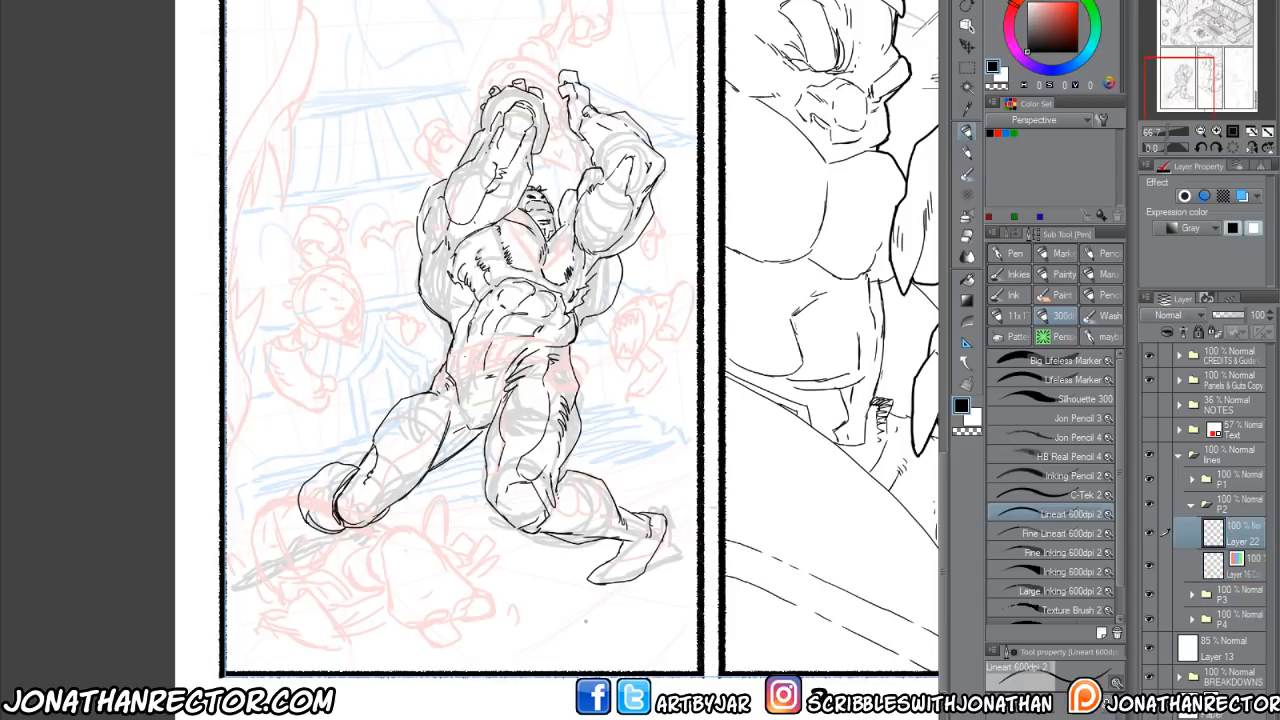
left_click(967, 341)
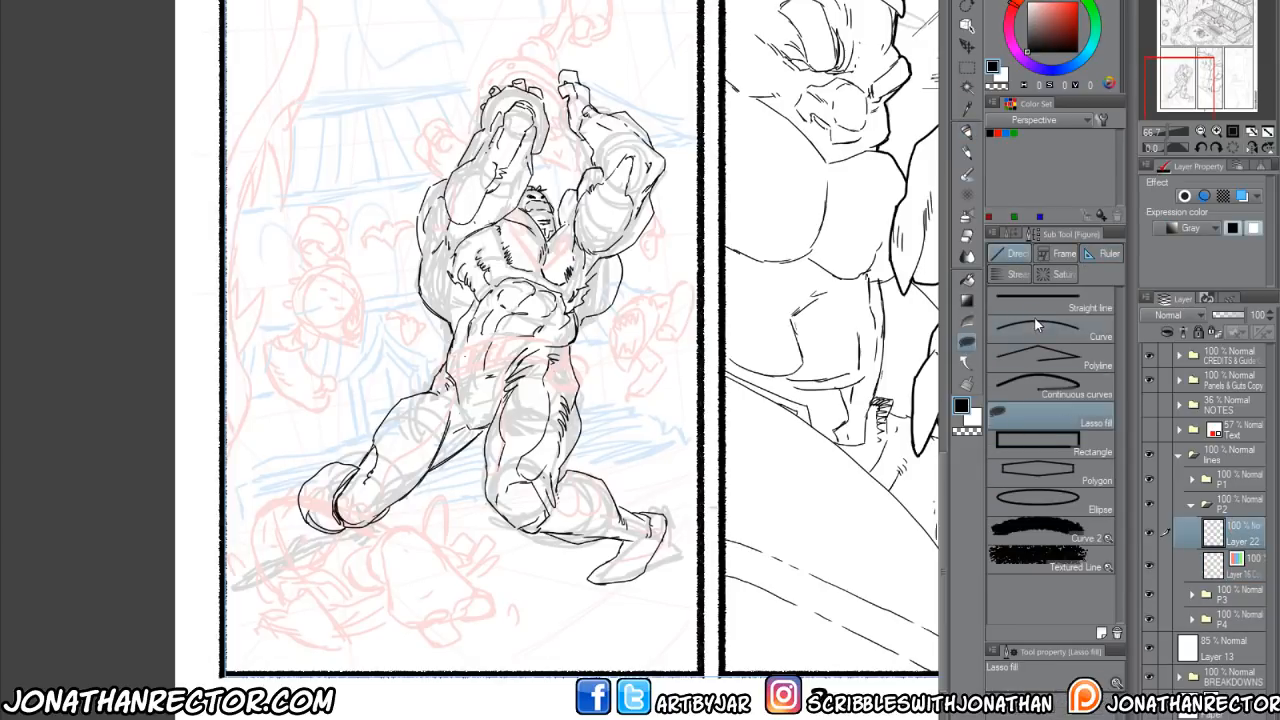
left_click(1034, 318)
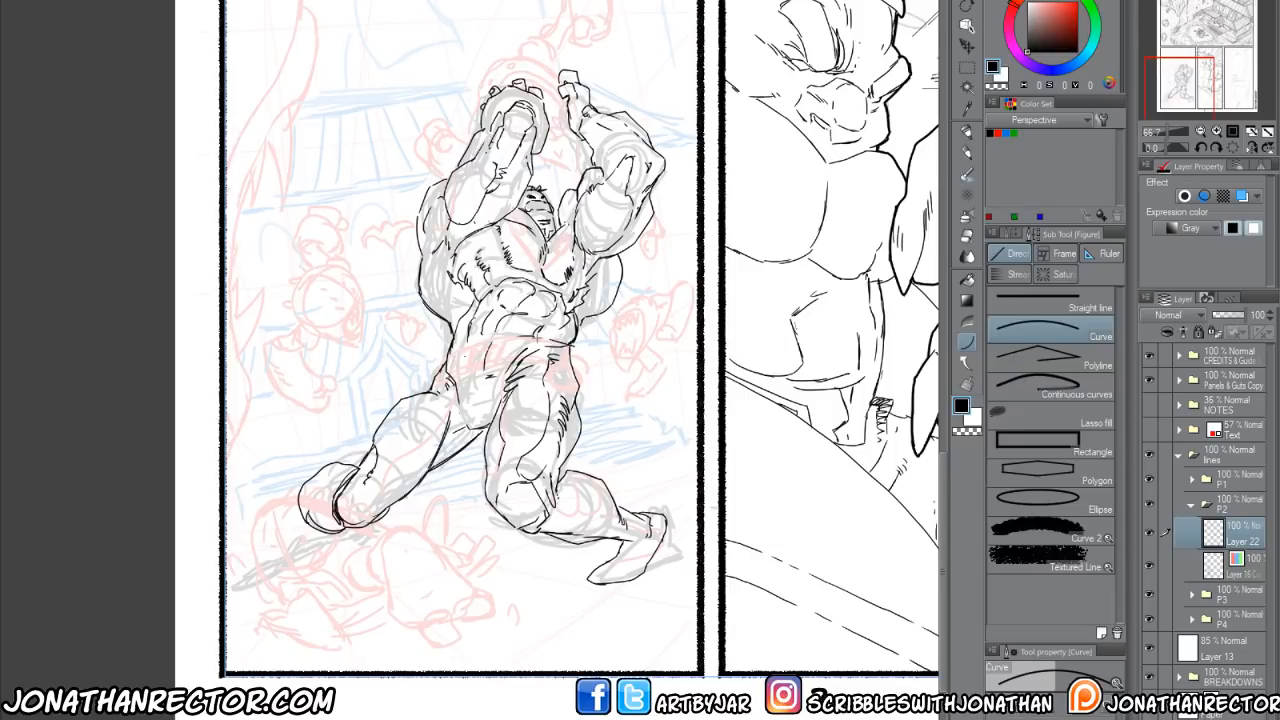
left_click_drag(573, 346, 447, 355)
left_click(491, 318)
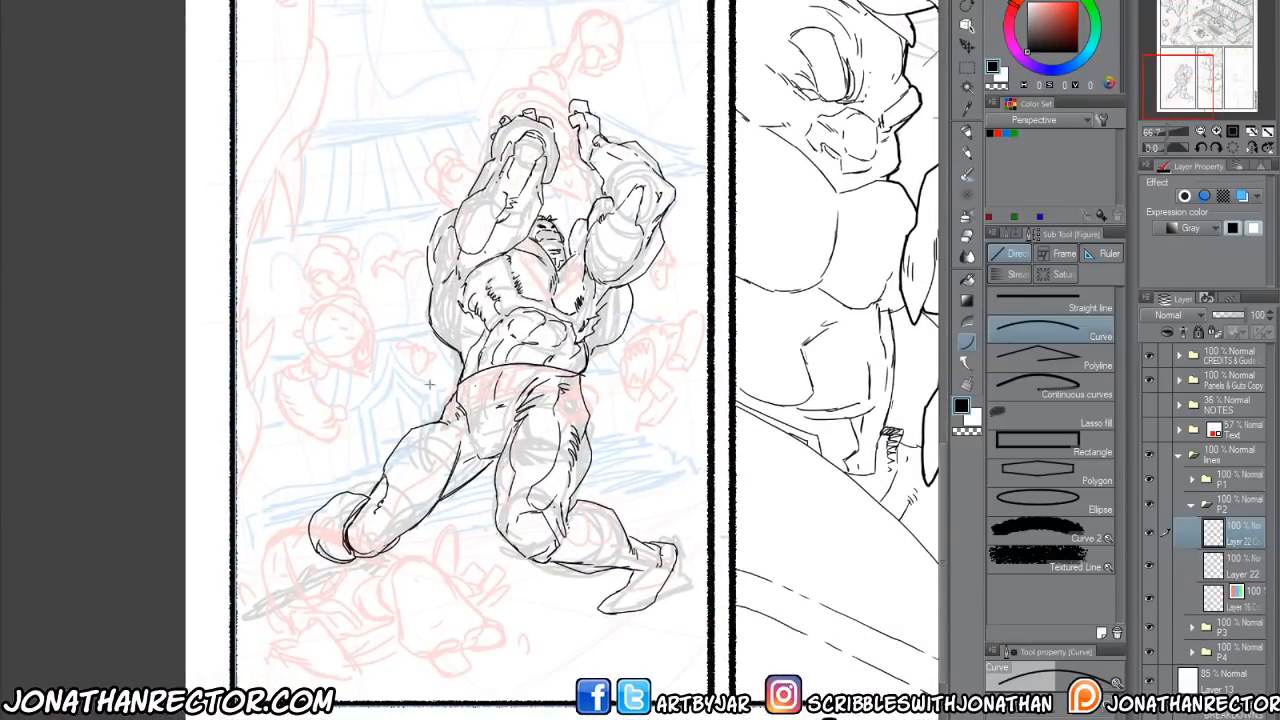
Duplicate the belt curve, position the copy as the belt's lower edge, and transform it to fit the hips.
key("k")
left_click_drag(492, 464, 485, 488)
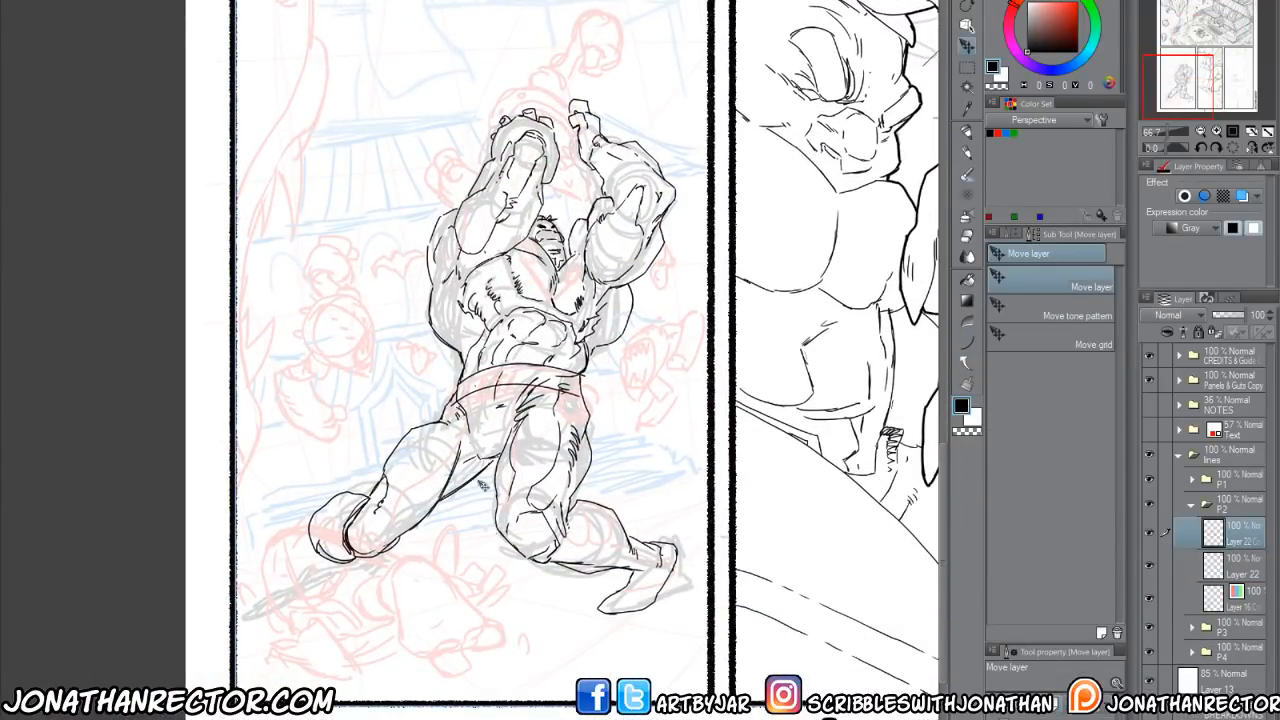
key("ctrl+t")
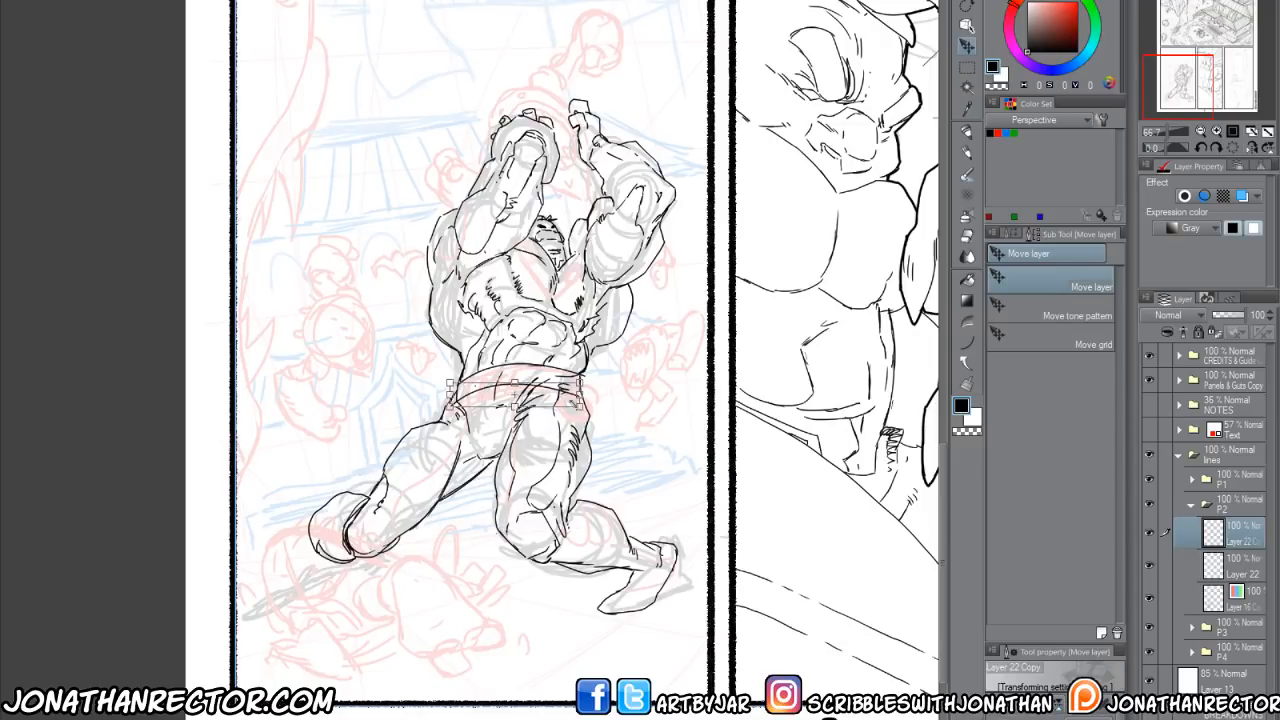
left_click_drag(579, 409, 587, 412)
key("Return")
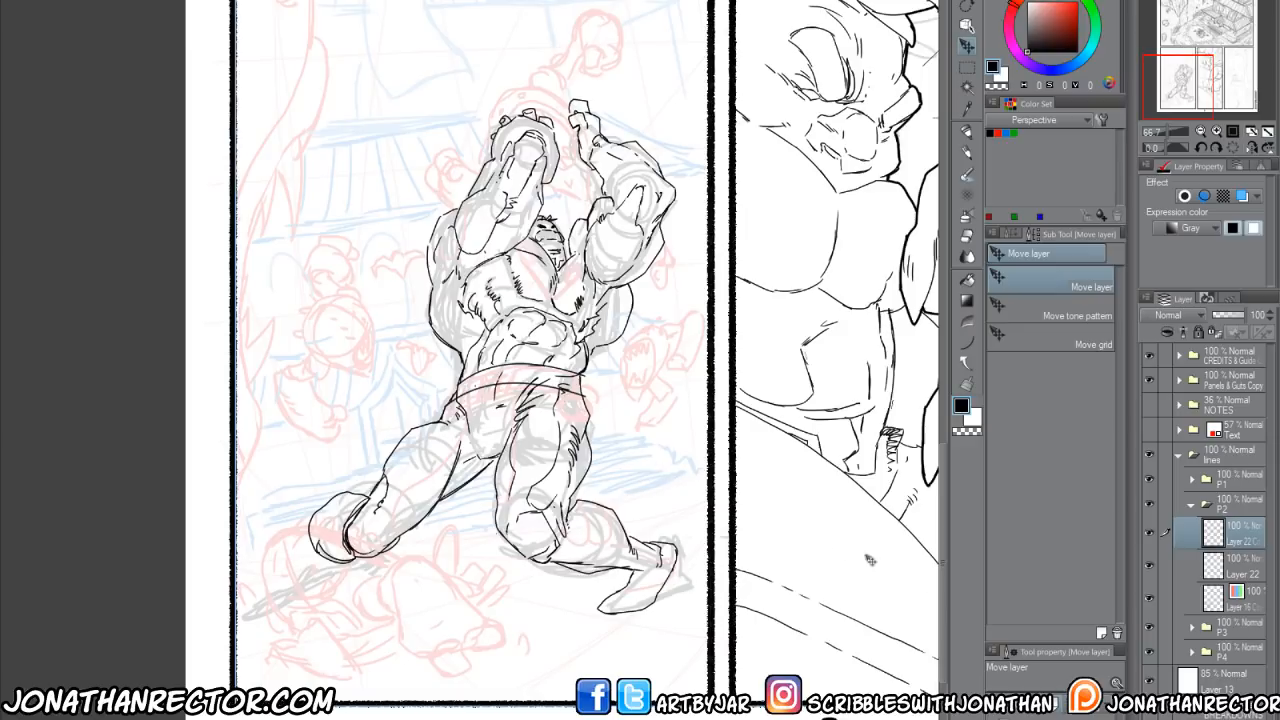
Shift both belt curves slightly upward together, and lower the copied curve a little to set the belt's width.
left_click(1236, 570, "ctrl")
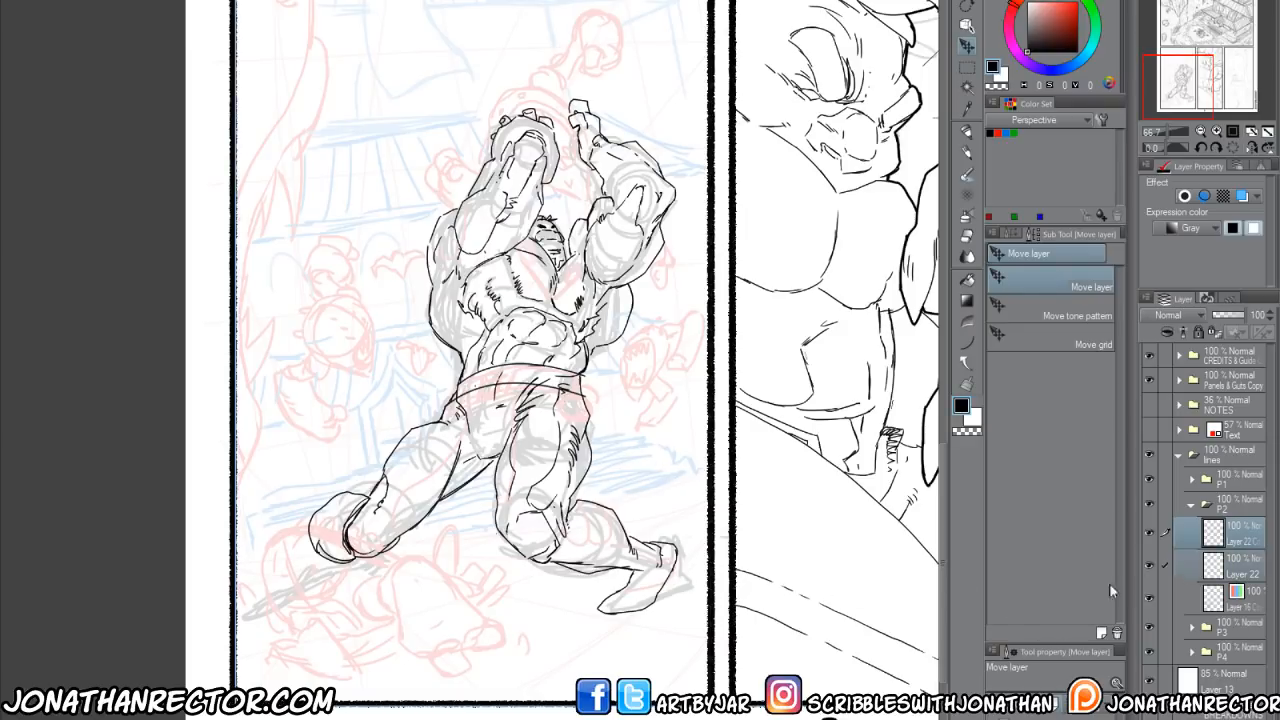
left_click_drag(493, 603, 492, 594)
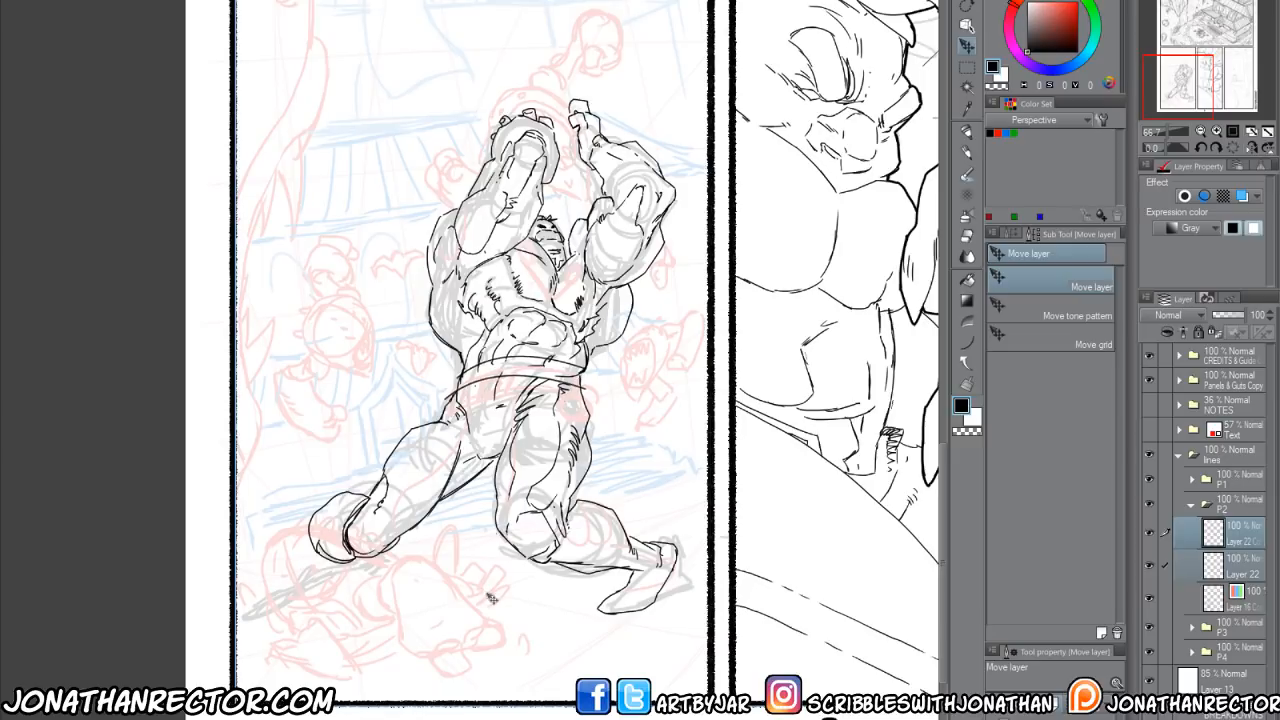
key("ctrl+t")
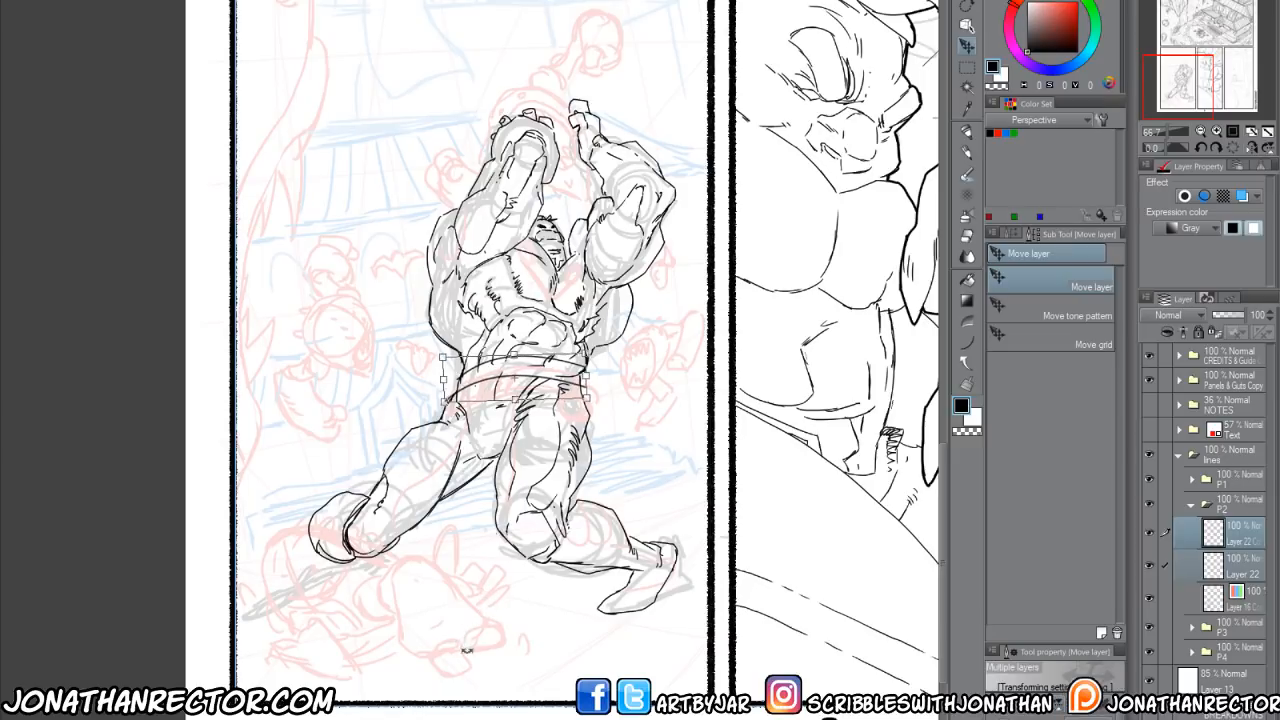
key("Return")
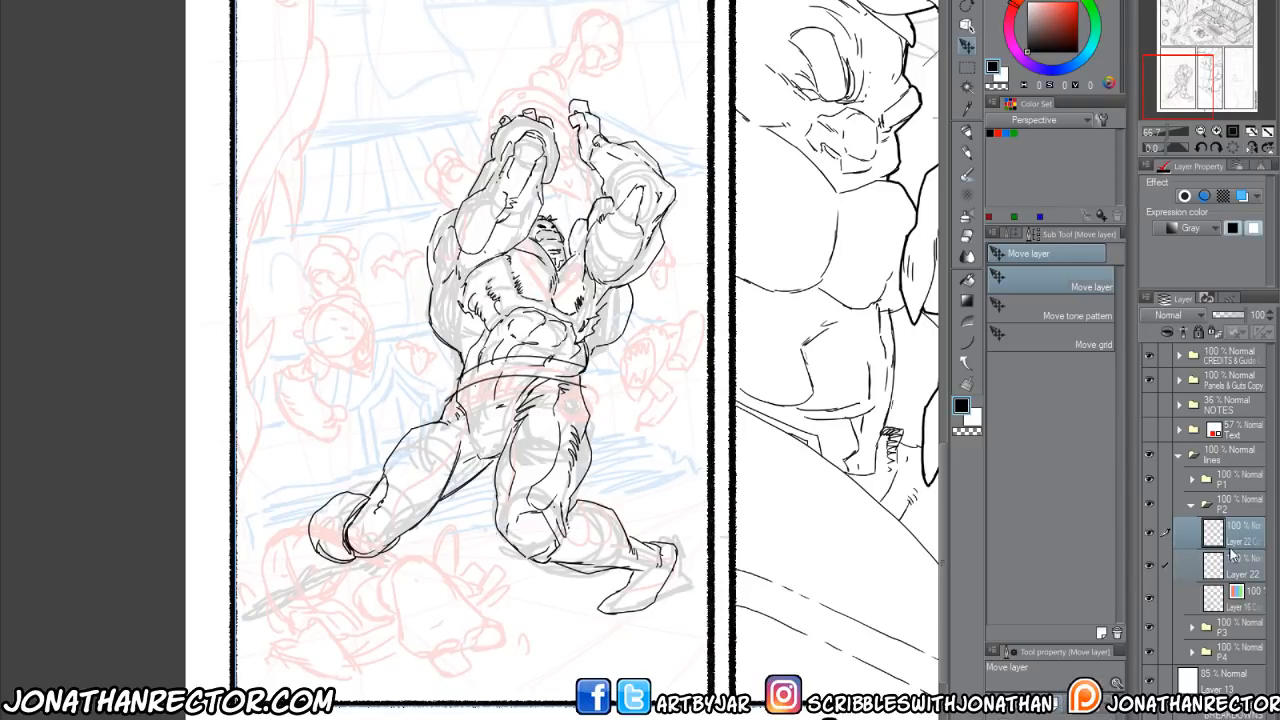
left_click_drag(510, 528, 509, 537)
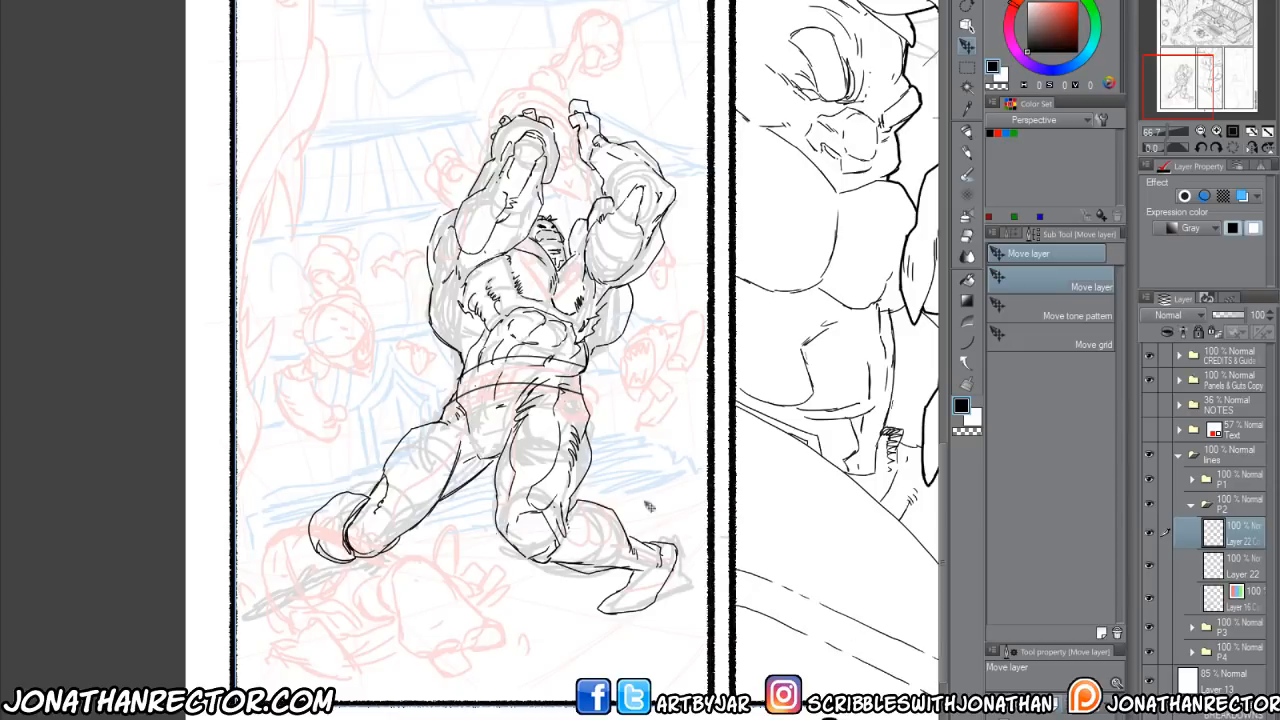
Ink the belt's two side edges on a new layer to join the curves.
key("ctrl+shift+n")
key("p")
left_click_drag(455, 383, 443, 403)
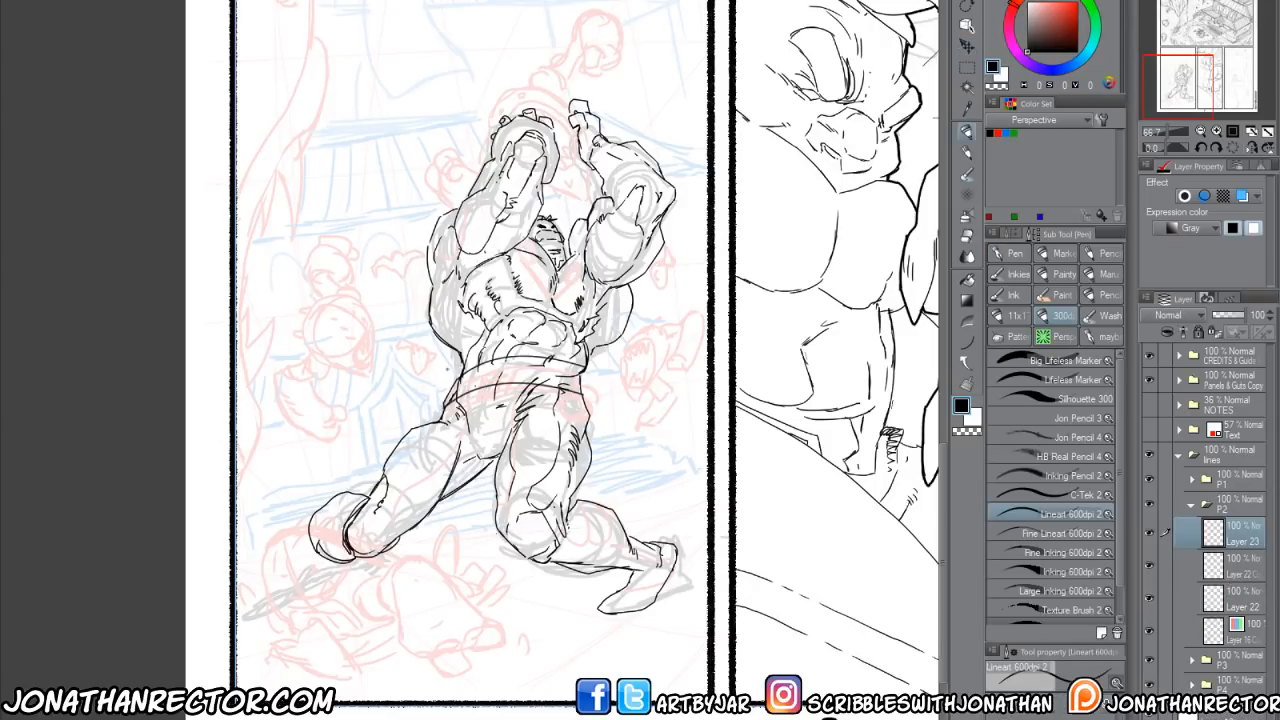
left_click_drag(587, 367, 581, 389)
Erase the body lines running through the belt on the figure's line layer, and check the drawing mirrored.
left_click(1150, 630)
left_click(1150, 630)
left_click(1187, 642)
key("e")
mouse_move(586, 367)
left_mouse_down()
mouse_move(562, 386)
mouse_move(520, 366)
mouse_move(481, 372)
mouse_move(447, 395)
left_mouse_up()
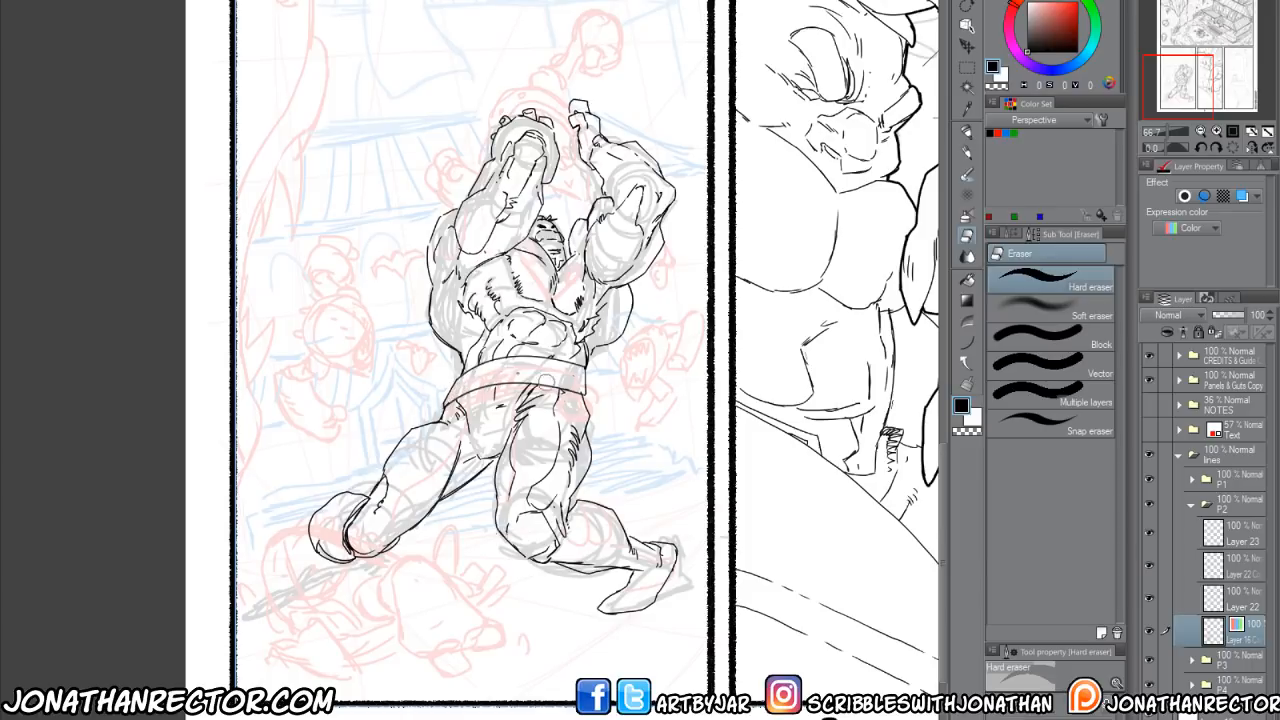
left_click_drag(546, 381, 571, 376)
key("h")
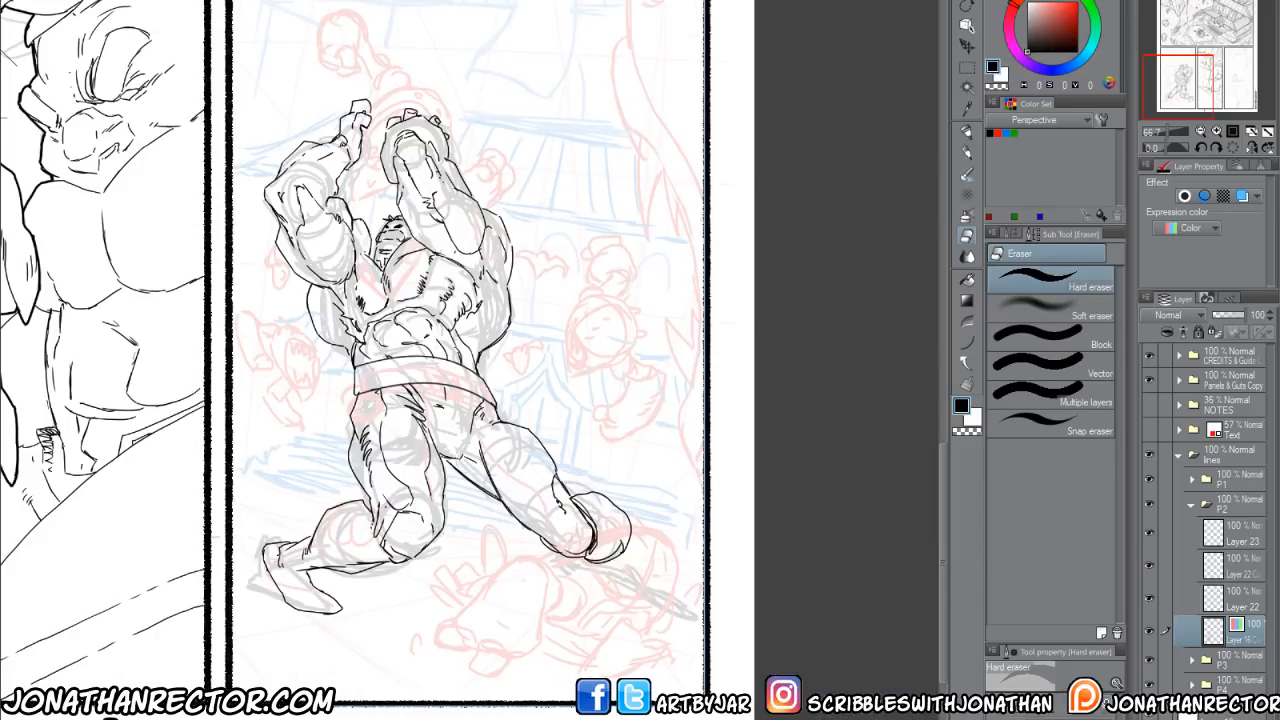
key("h")
key("p")
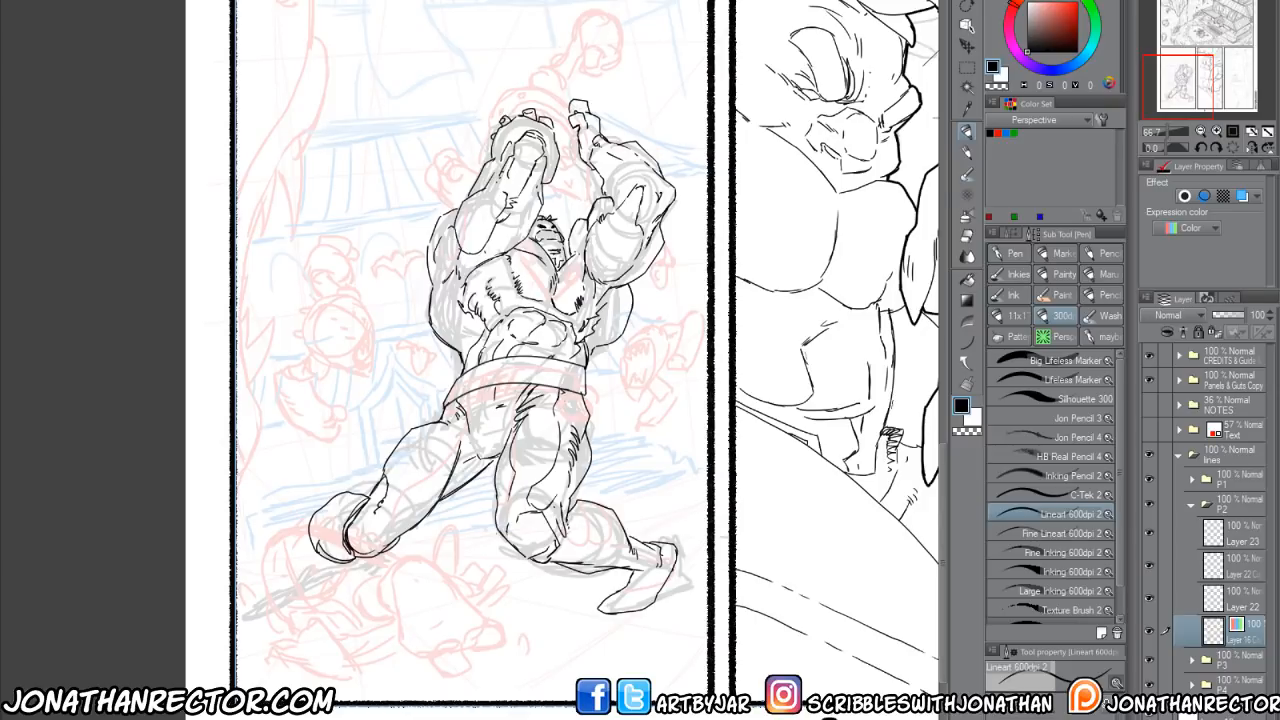
Ink the belt's emblem, cracks and edge details on a new layer above the belt outline.
left_click_drag(560, 420, 618, 328)
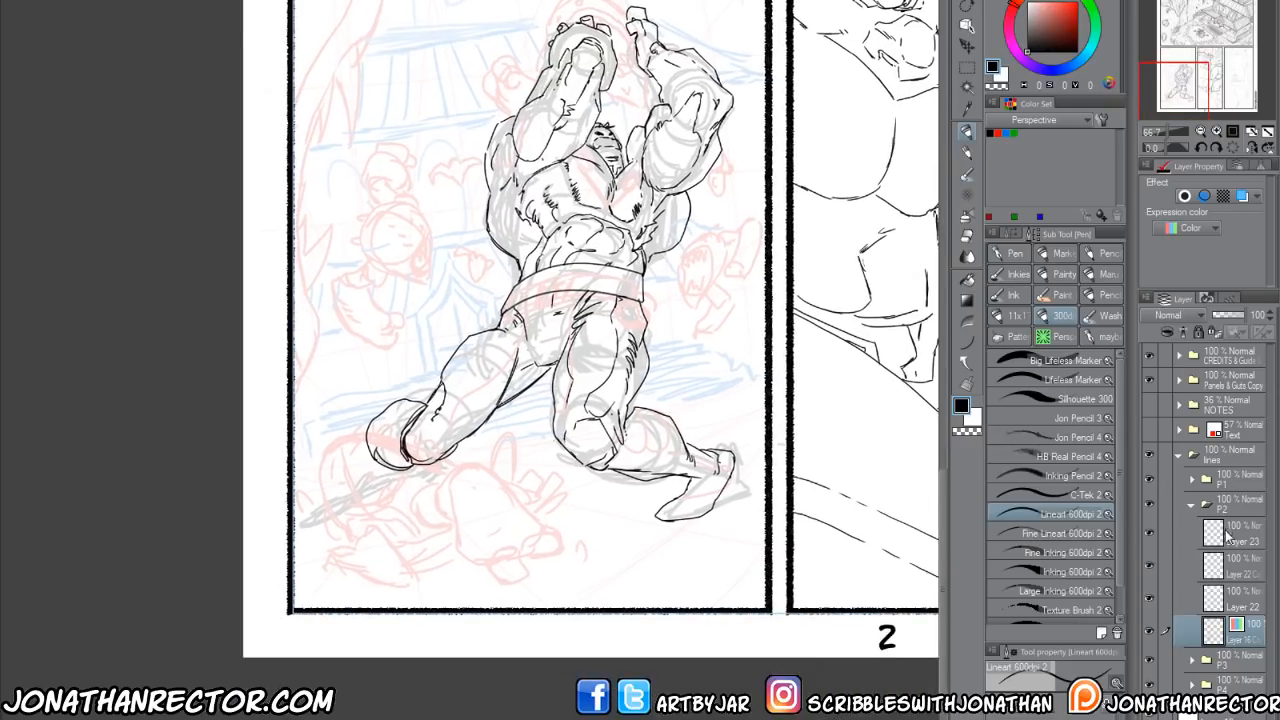
left_click(1229, 537)
key("ctrl+shift+n")
left_click(494, 439, "ctrl")
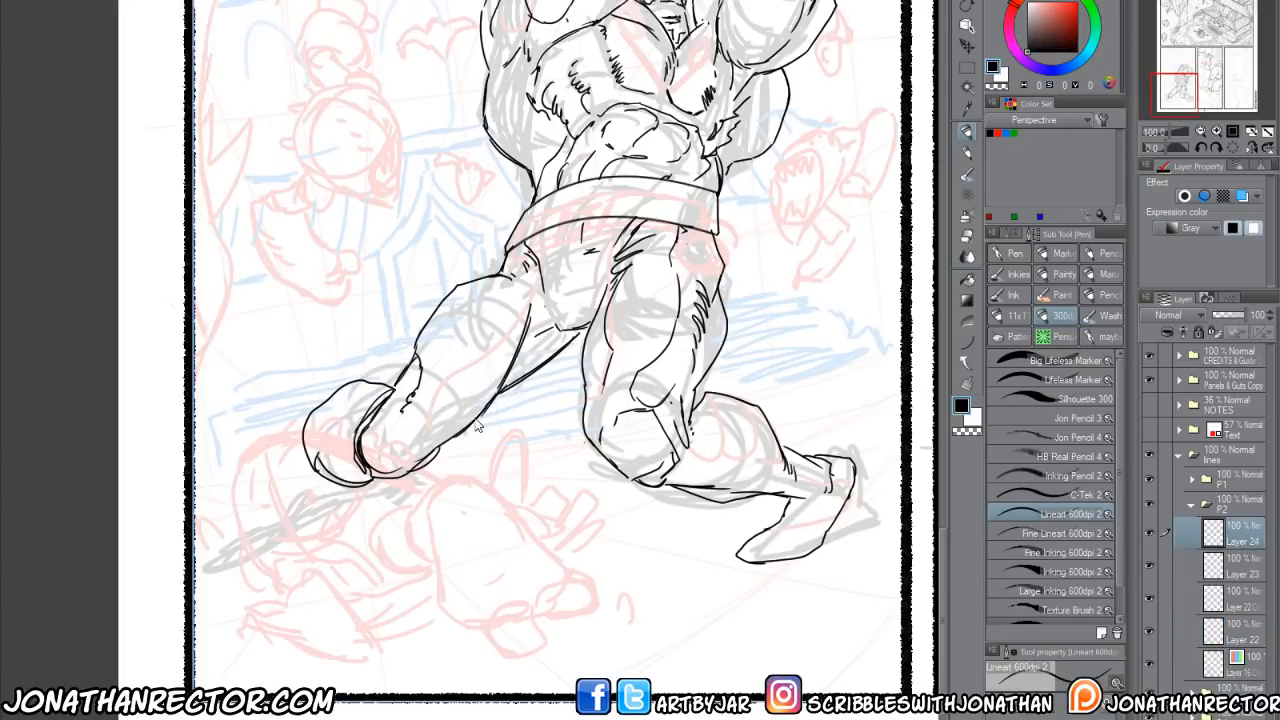
left_click_drag(483, 322, 482, 426)
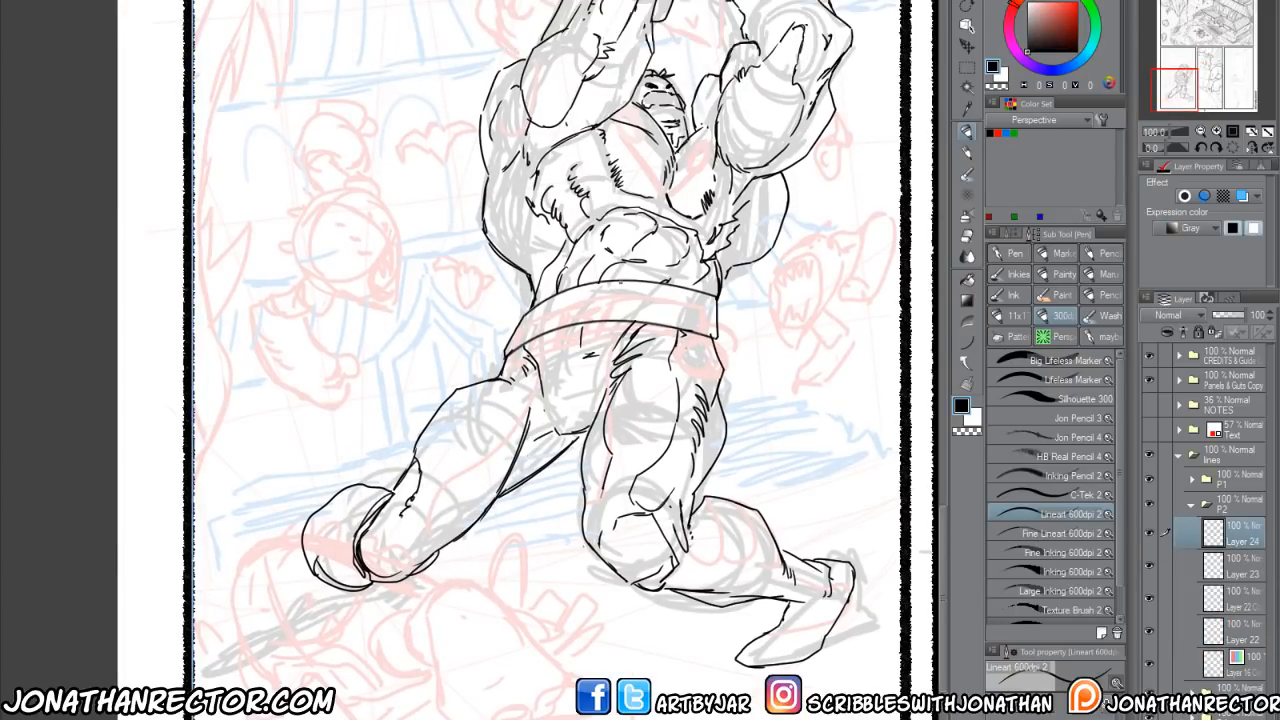
mouse_move(621, 281)
left_mouse_down()
mouse_move(605, 317)
mouse_move(565, 307)
mouse_move(555, 327)
mouse_move(566, 303)
mouse_move(586, 303)
mouse_move(577, 322)
mouse_move(614, 284)
mouse_move(575, 325)
mouse_move(585, 298)
left_mouse_up()
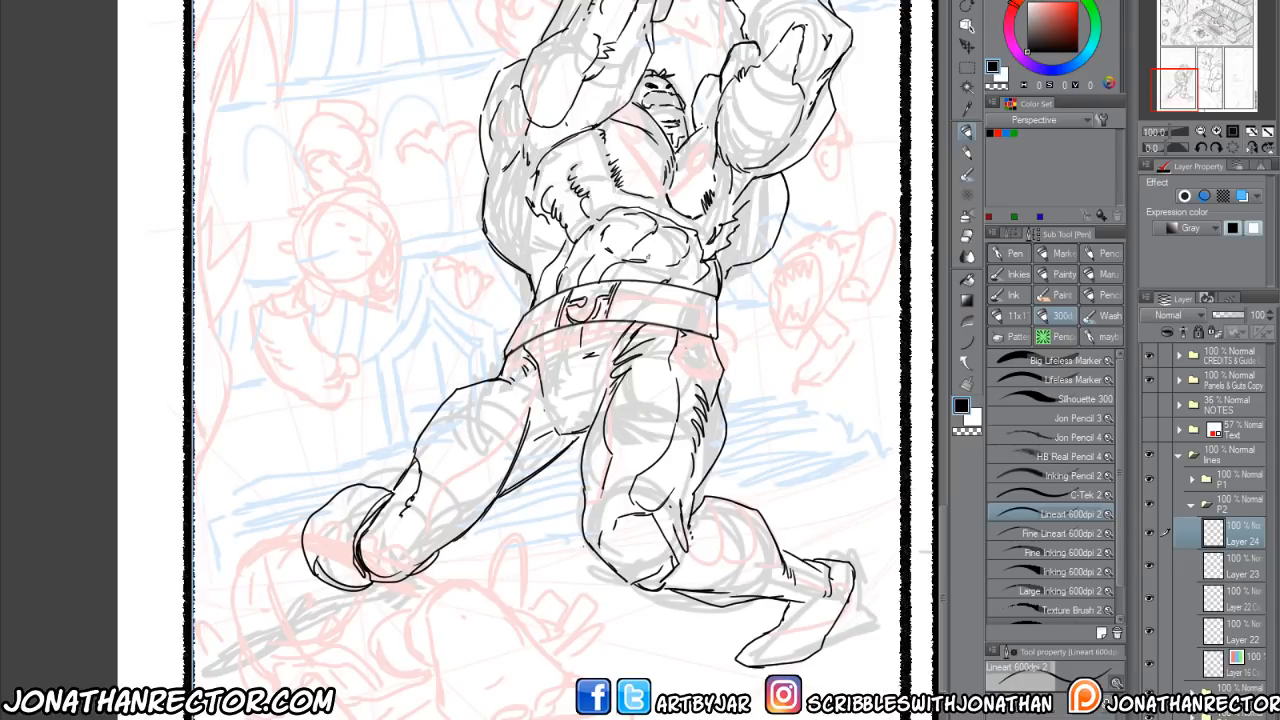
left_click_drag(654, 297, 647, 313)
mouse_move(545, 302)
left_mouse_down()
mouse_move(536, 330)
mouse_move(538, 308)
left_mouse_up()
mouse_move(682, 315)
left_mouse_down()
mouse_move(719, 307)
mouse_move(670, 325)
mouse_move(713, 303)
left_mouse_up()
key("e")
key("p")
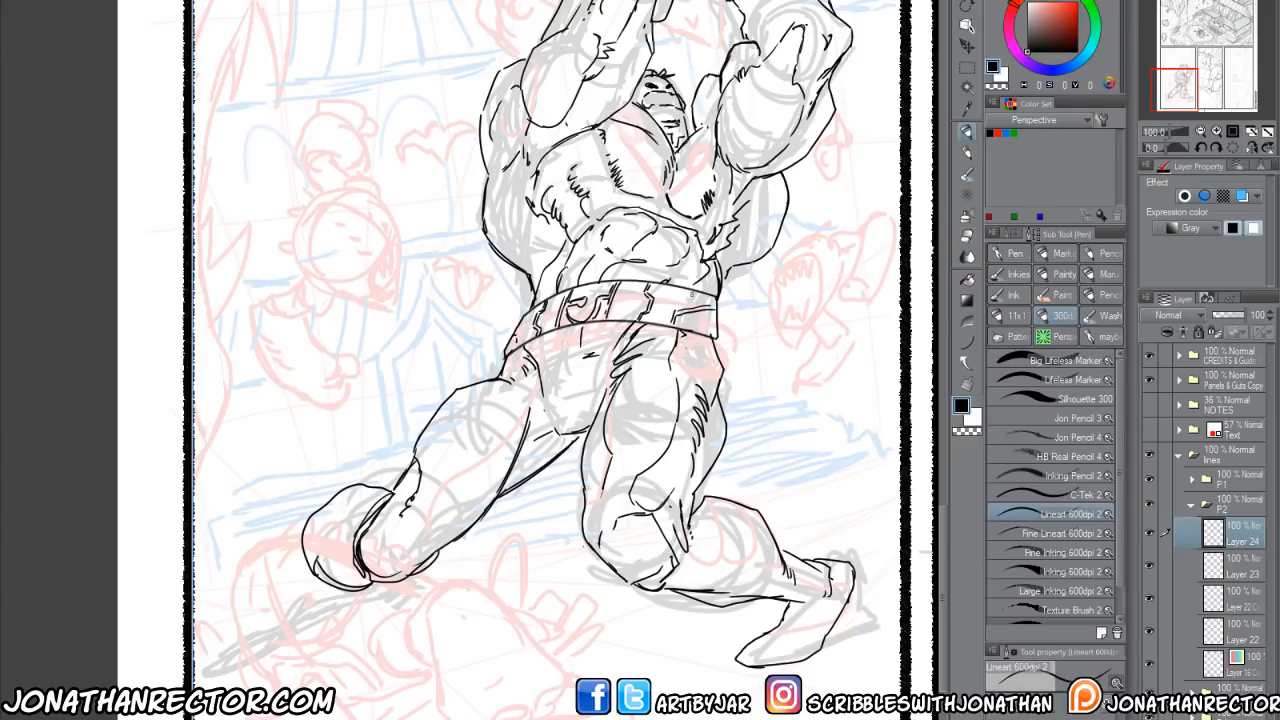
Draw a small circle at the belt's end over the front hip with the Ellipse tool on a new layer.
key("ctrl+shift+n")
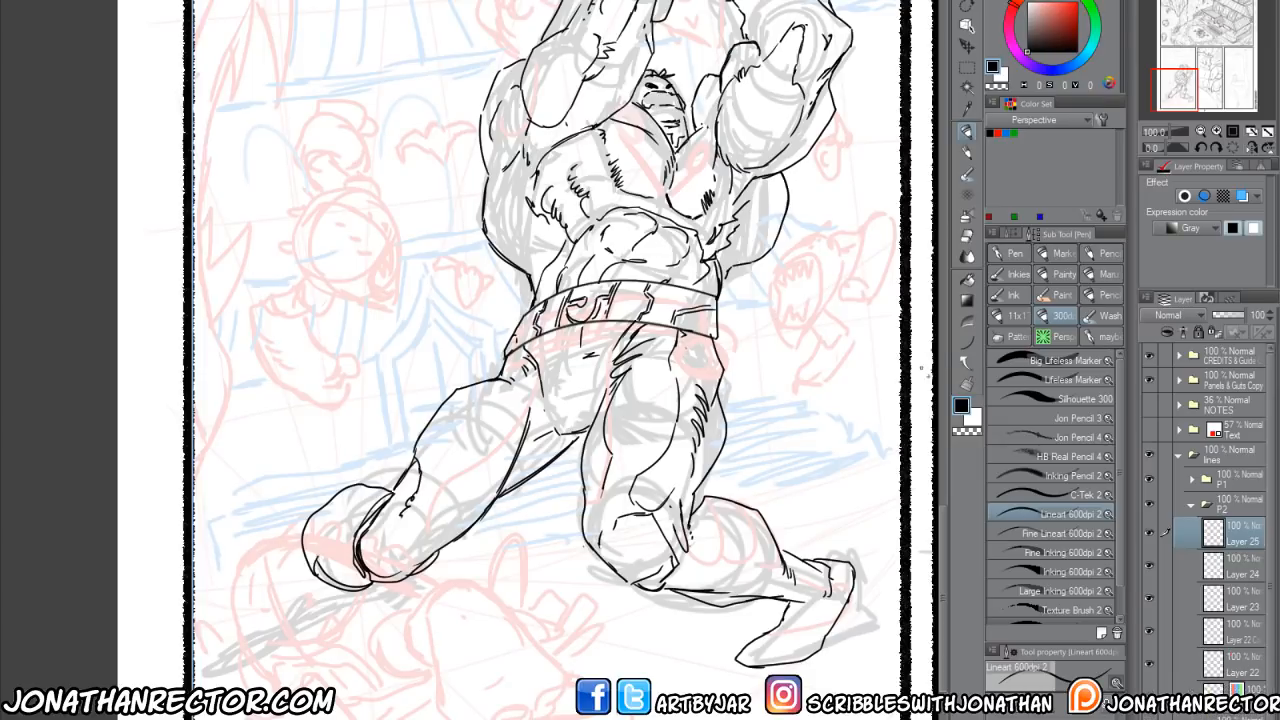
key("u")
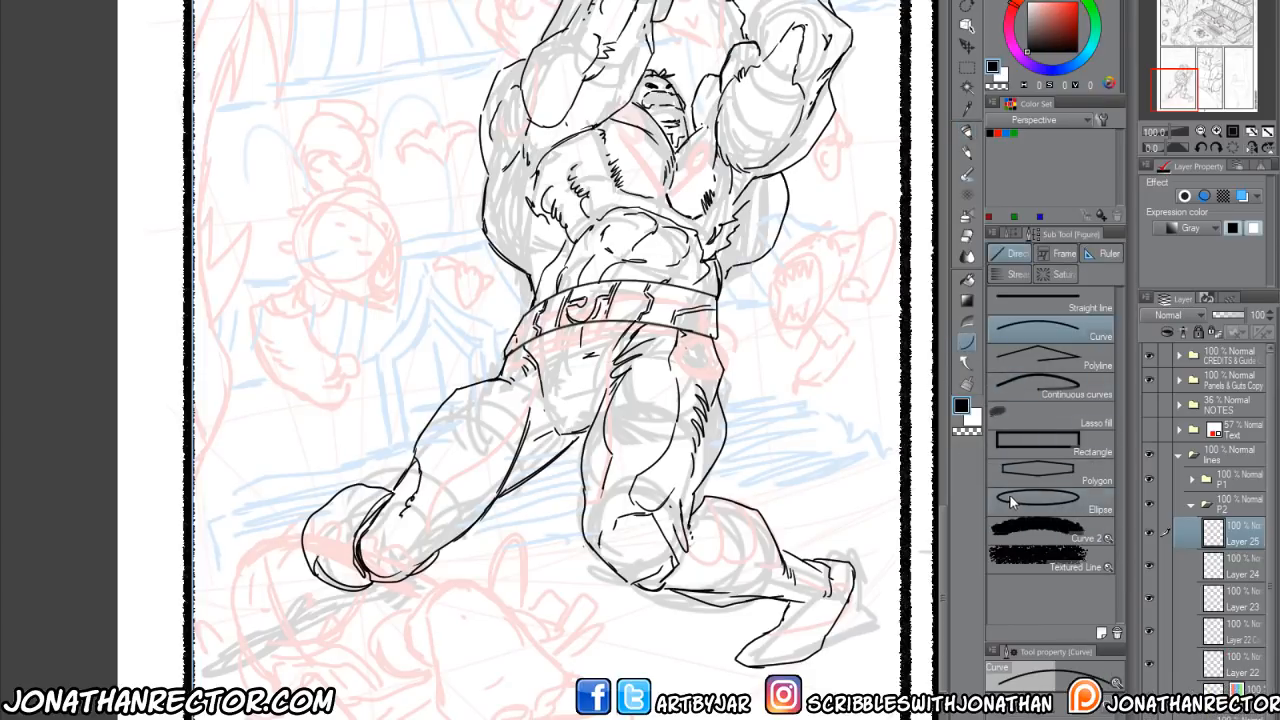
left_click(1040, 500)
left_click_drag(732, 361, 689, 318)
key("ctrl+z")
left_click_drag(736, 378, 680, 322)
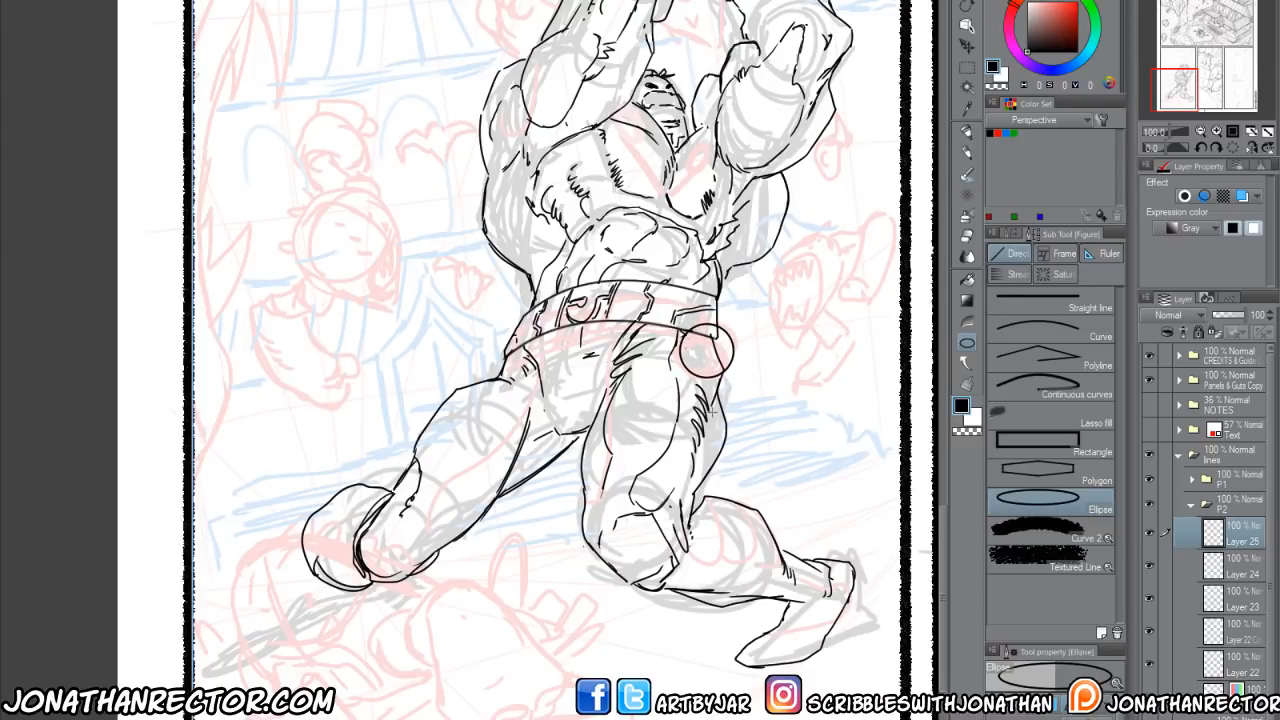
Move the circle at the belt's end slightly outward and add a slightly smaller duplicate offset above it.
key("k")
mouse_move(711, 412)
left_mouse_down()
mouse_move(745, 410)
mouse_move(731, 410)
mouse_move(733, 448)
mouse_move(718, 457)
mouse_move(742, 425)
mouse_move(731, 410)
left_mouse_up()
key("ctrl+c")
key("ctrl+v")
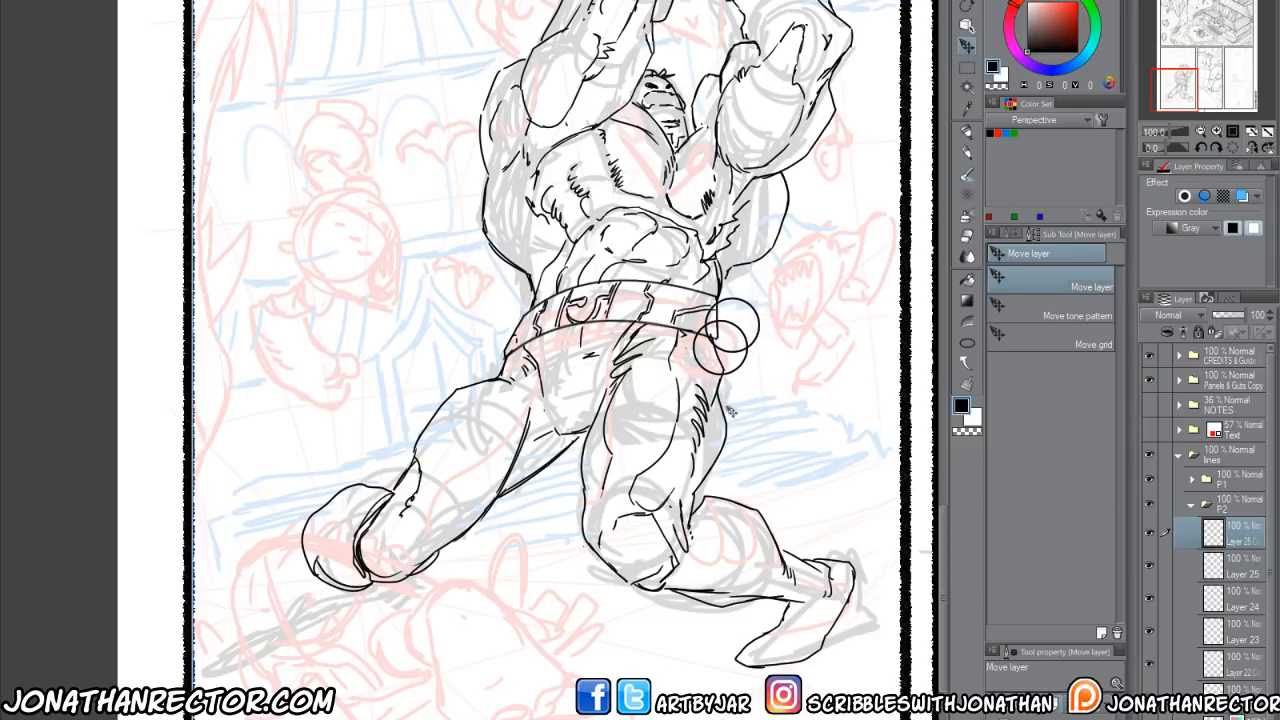
key("ctrl+t")
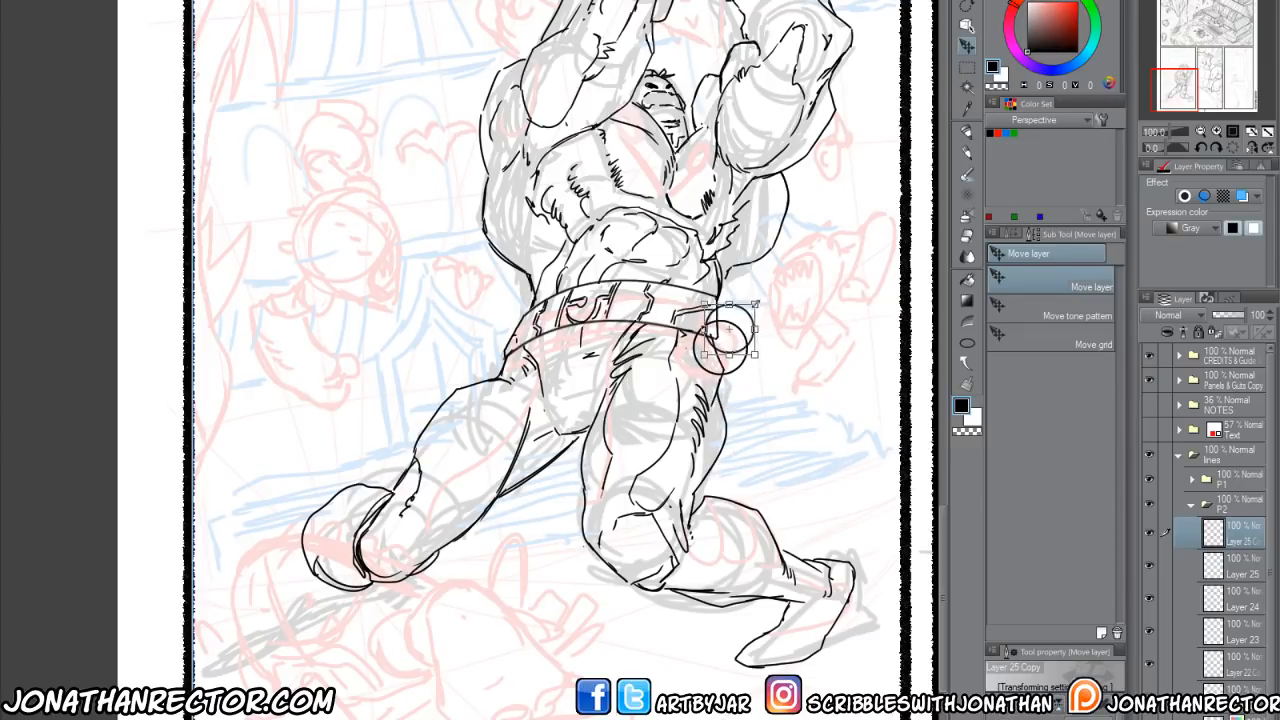
key("Return")
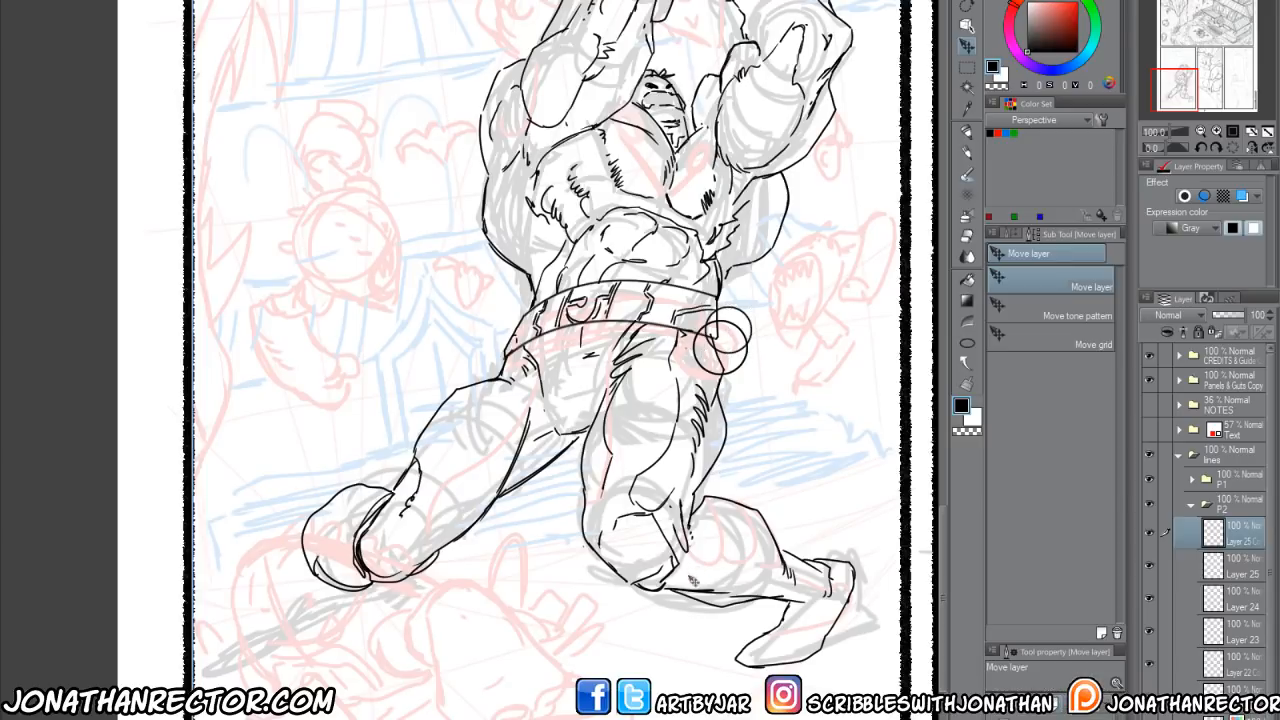
left_click_drag(641, 463, 629, 445)
Erase the part of the duplicated circle that overlaps the front circle at the belt's end.
key("e")
mouse_move(713, 310)
left_mouse_down()
mouse_move(727, 341)
mouse_move(701, 337)
mouse_move(709, 312)
mouse_move(705, 336)
mouse_move(736, 349)
left_mouse_up()
key("alt+bracketleft")
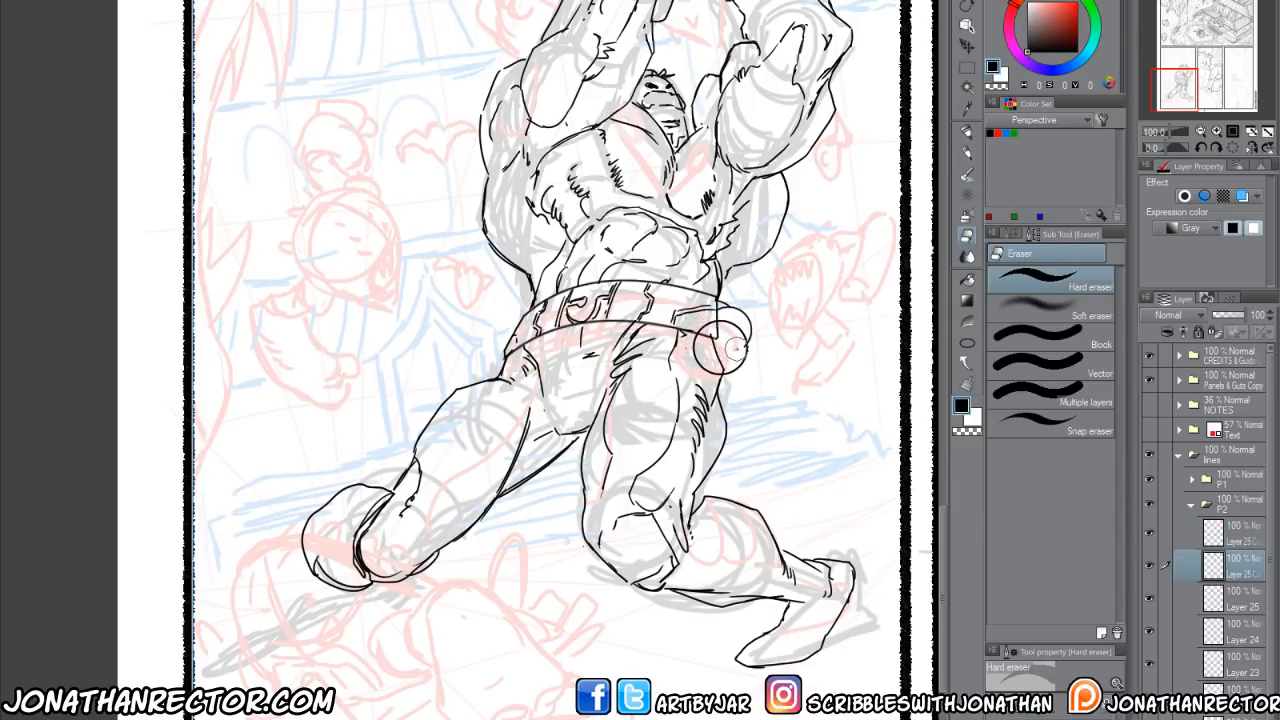
Ink the belt's end edge and the circular ornament's inner and rim details on a new layer.
left_click(1232, 542)
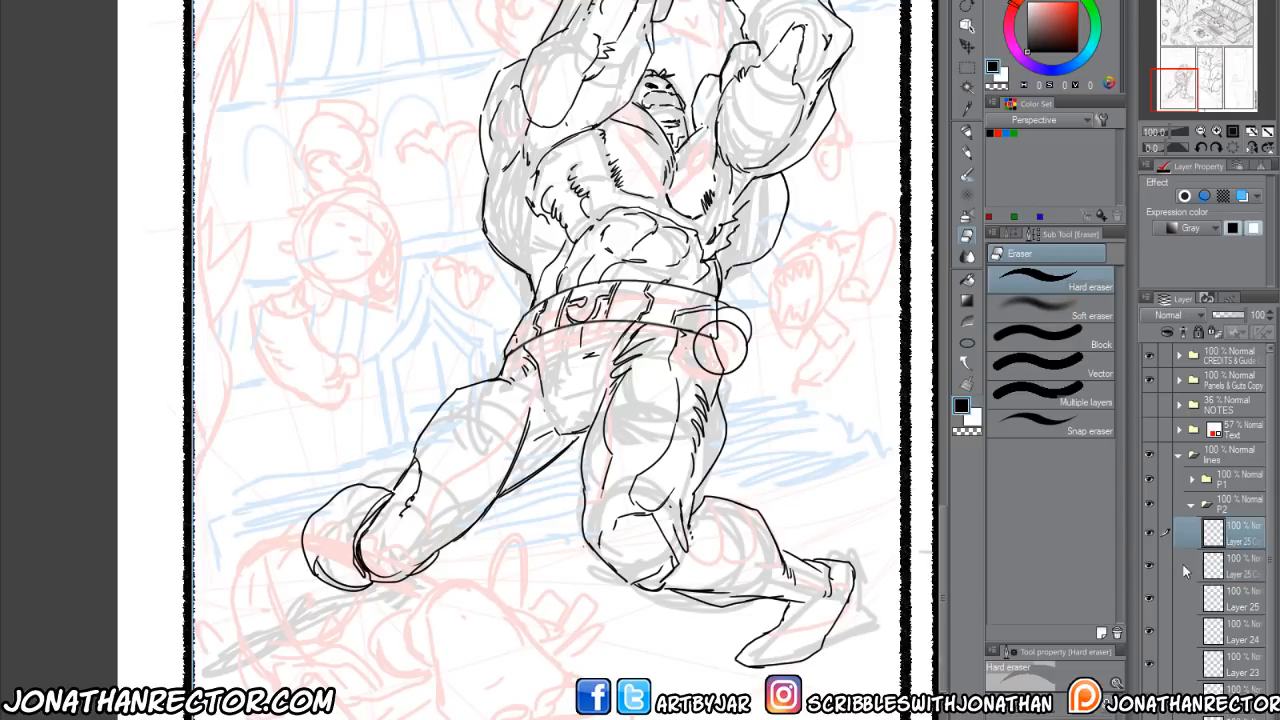
key("ctrl+shift+n")
key("p")
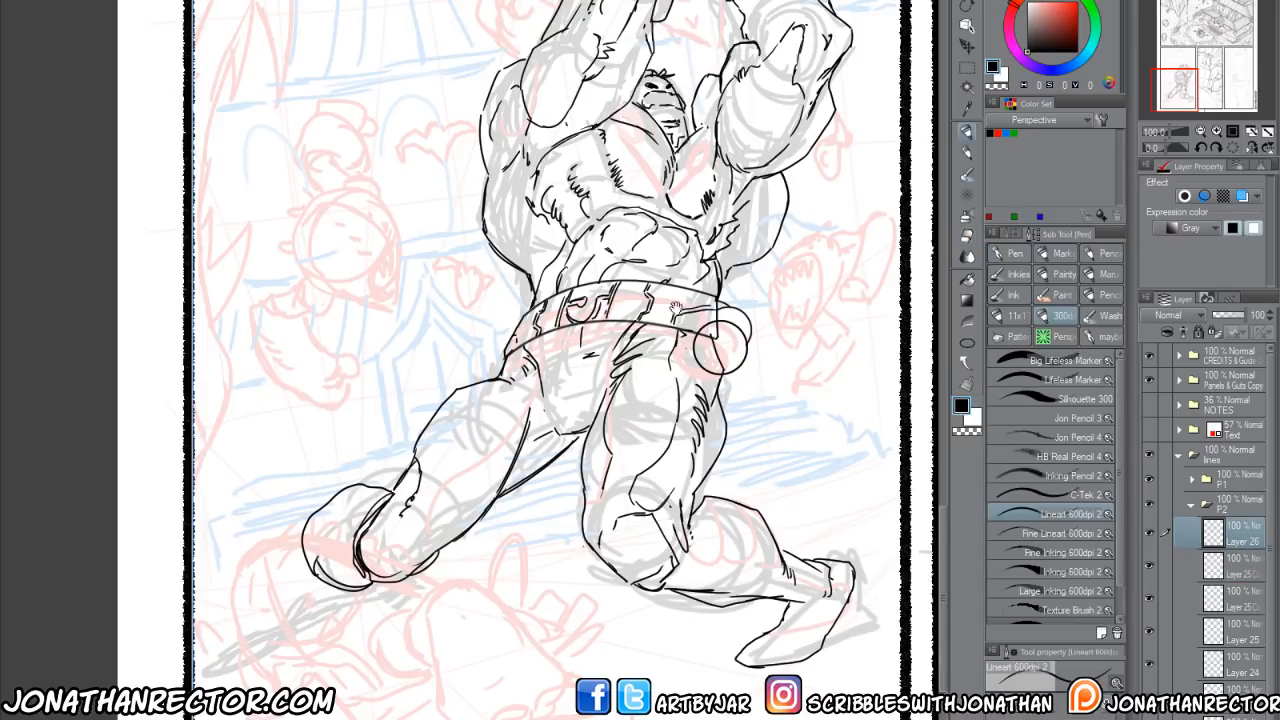
mouse_move(675, 308)
left_mouse_down()
mouse_move(675, 332)
mouse_move(711, 357)
left_mouse_up()
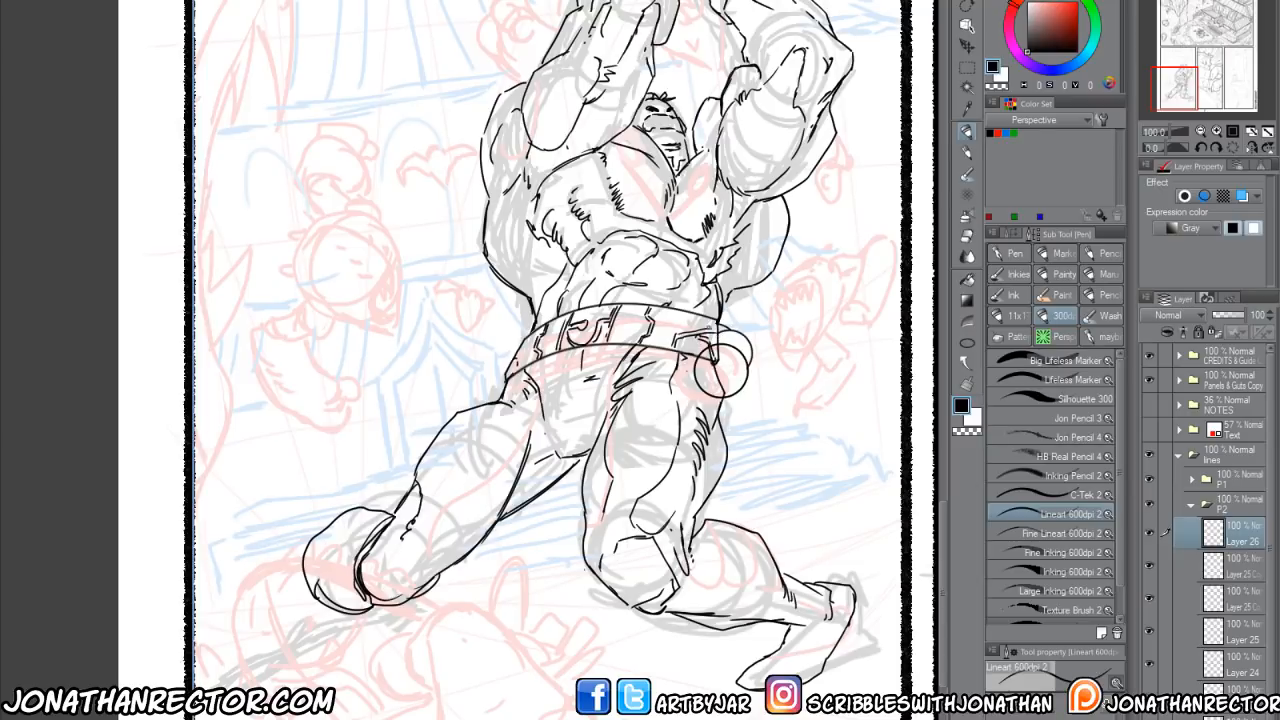
mouse_move(735, 348)
left_mouse_down()
mouse_move(737, 375)
mouse_move(704, 390)
mouse_move(731, 386)
mouse_move(740, 354)
left_mouse_up()
left_click_drag(733, 337, 746, 354)
Identify the belt layers by toggling their visibility and merge the belt's details and outline into one layer.
left_click(1149, 630)
left_click(1149, 630)
left_click(1148, 665)
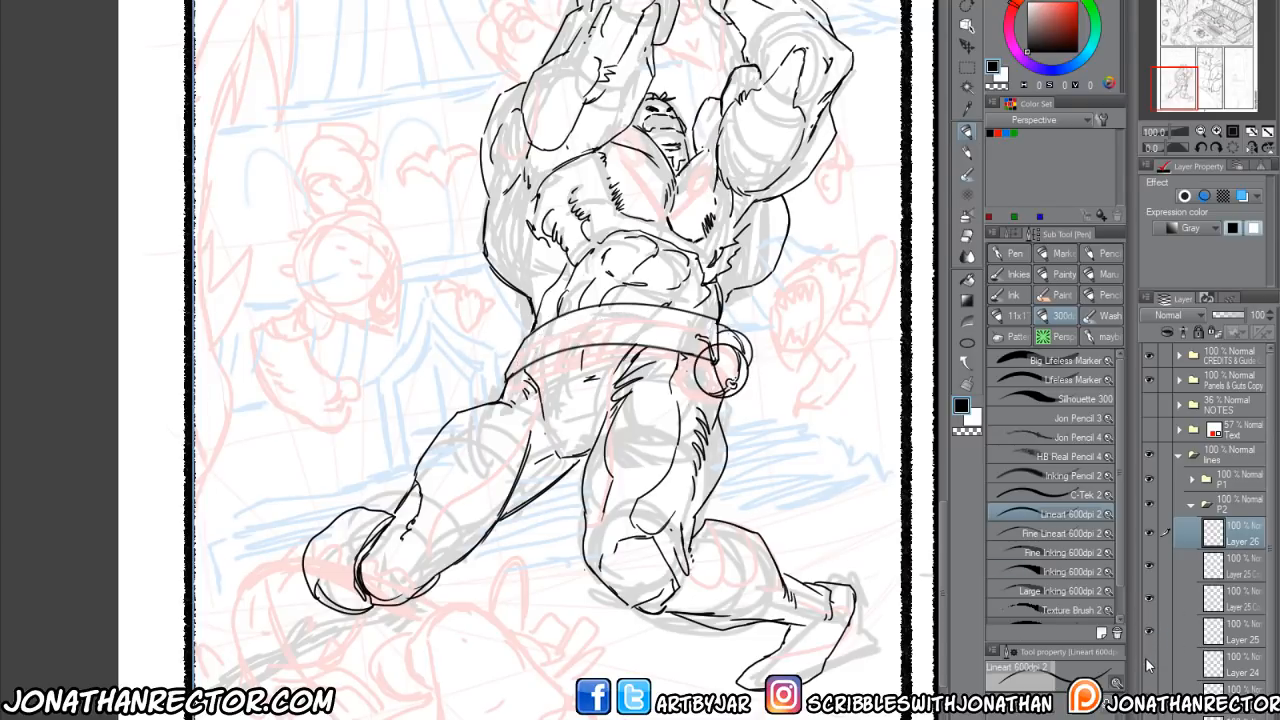
left_click(1148, 665)
left_click(1149, 696)
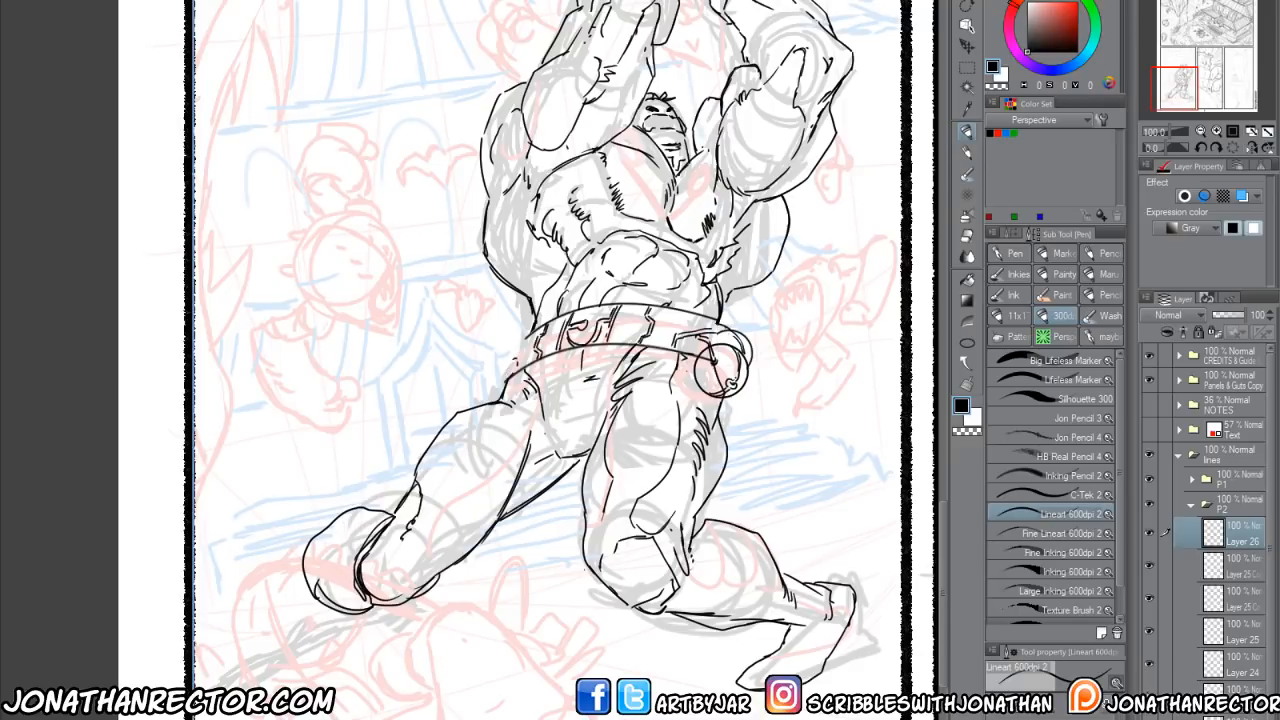
left_click(1149, 696)
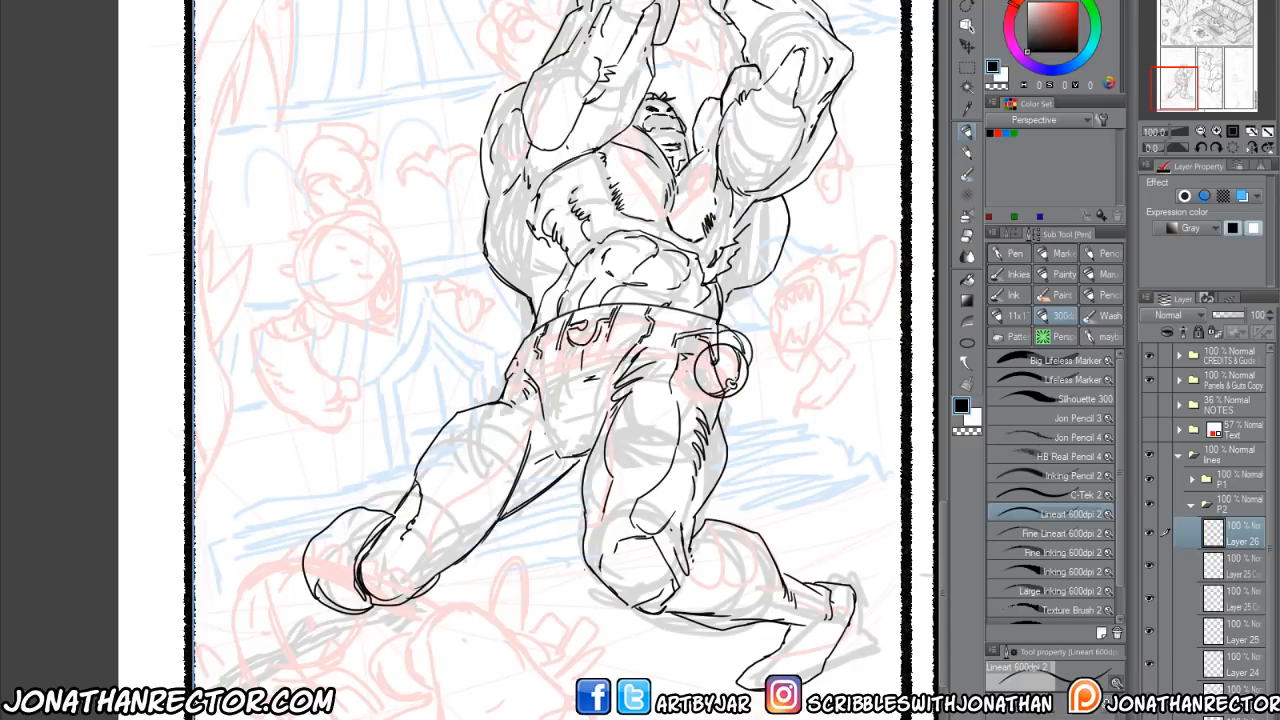
left_click(1168, 663)
key("ctrl+e")
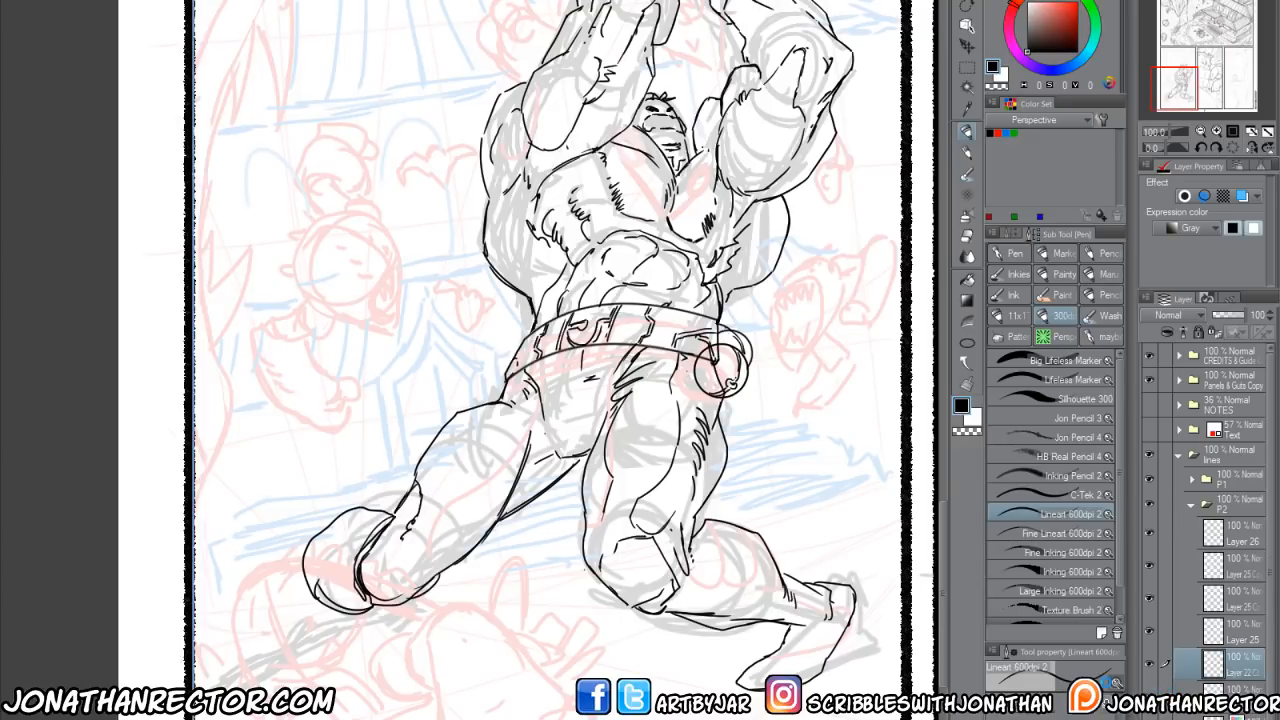
Erase the belt and body lines running through the circular ornament on the merged belt layer and the figure's line layer.
key("e")
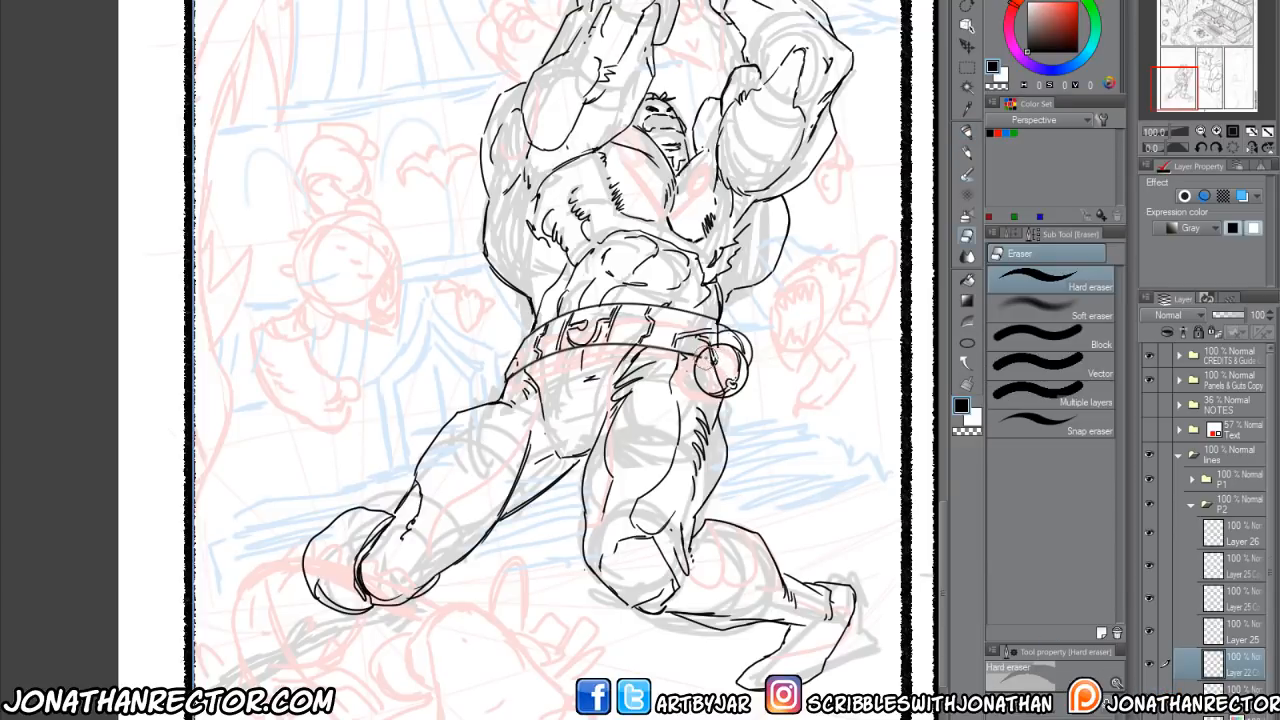
mouse_move(714, 364)
left_mouse_down()
mouse_move(722, 384)
mouse_move(719, 351)
left_mouse_up()
left_click(1235, 688)
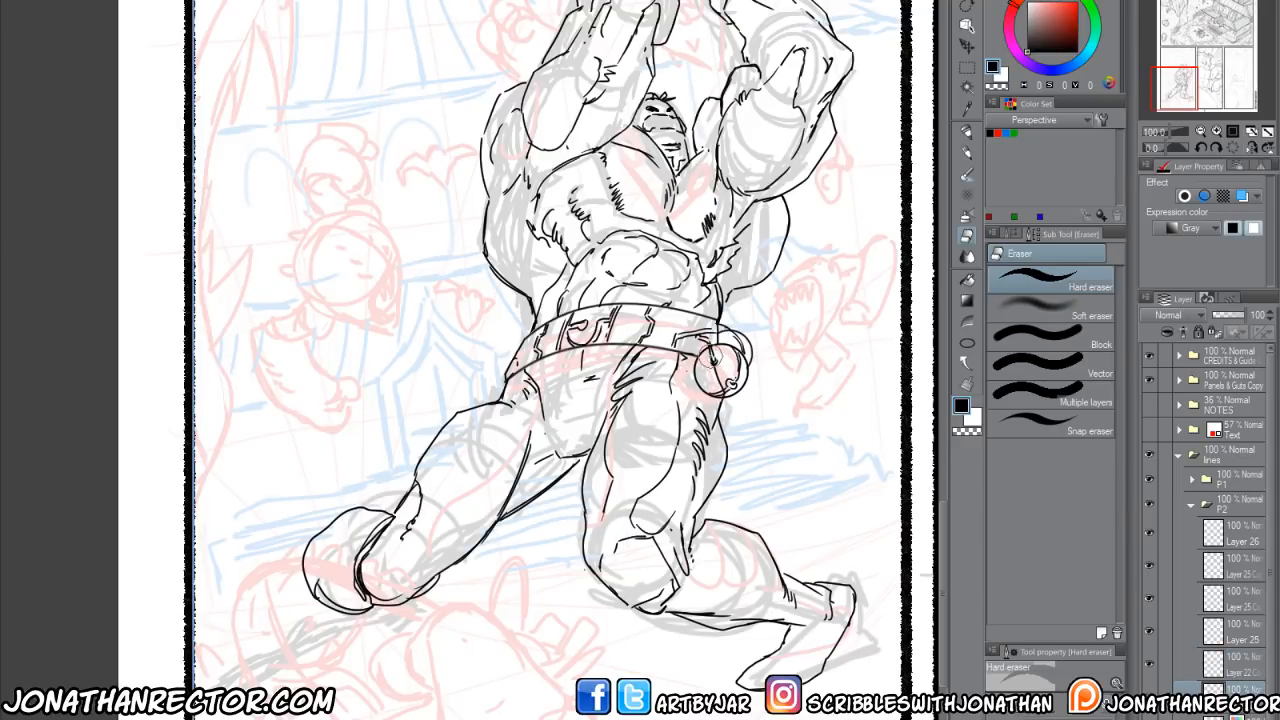
left_click(1235, 713)
mouse_move(715, 372)
left_mouse_down()
mouse_move(714, 356)
mouse_move(729, 388)
left_mouse_up()
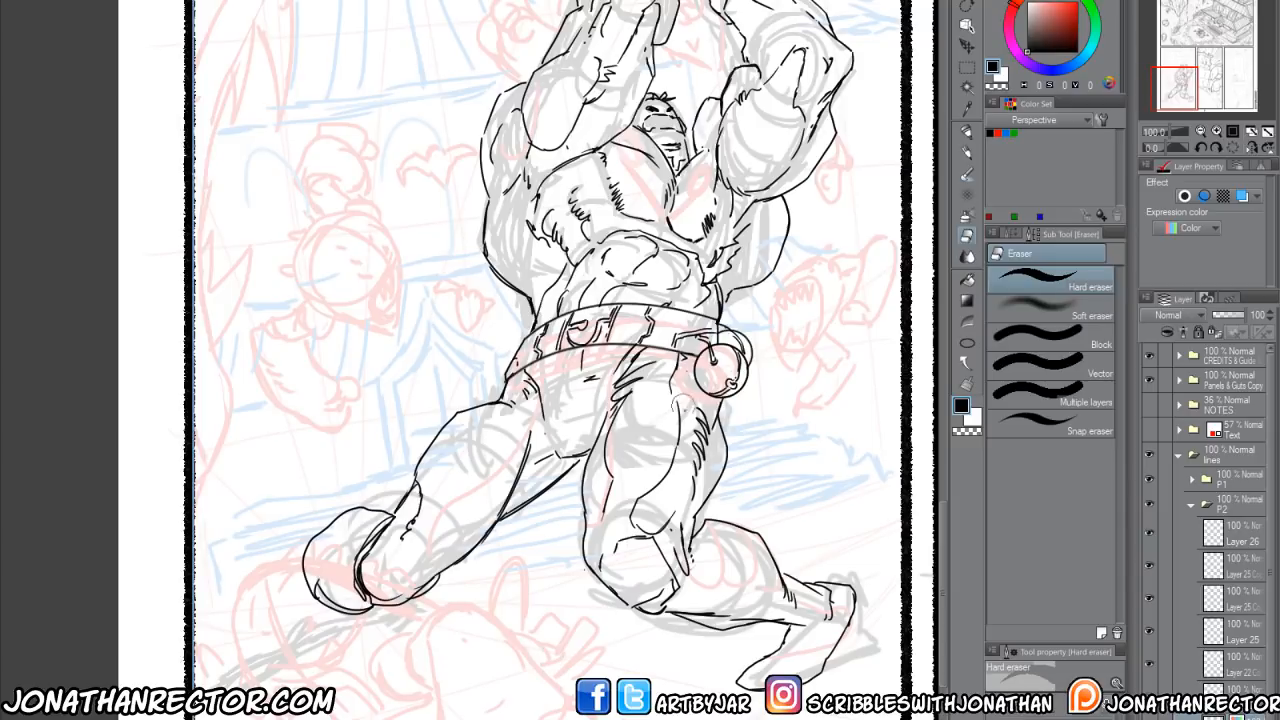
Ink detail lines on the figure's shoulder, neck, upper chest and raised fist on the top detail layer.
left_click(1229, 524)
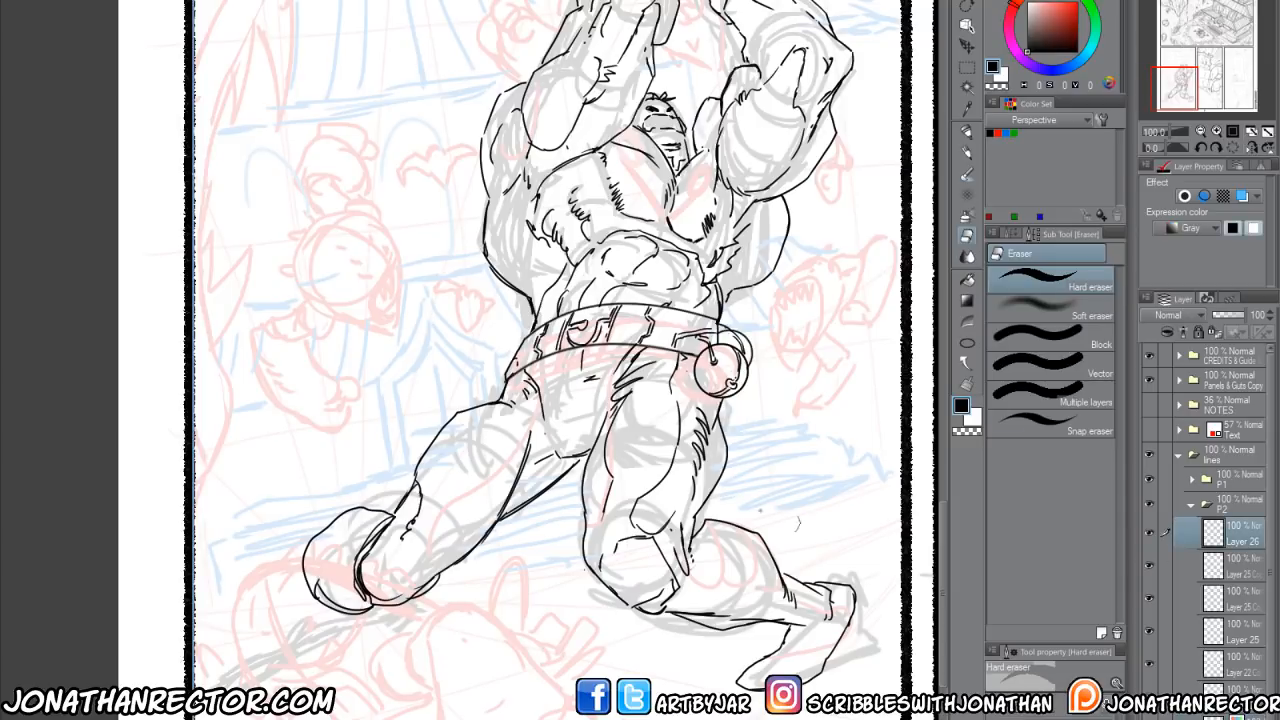
key("p")
left_click_drag(659, 203, 651, 219)
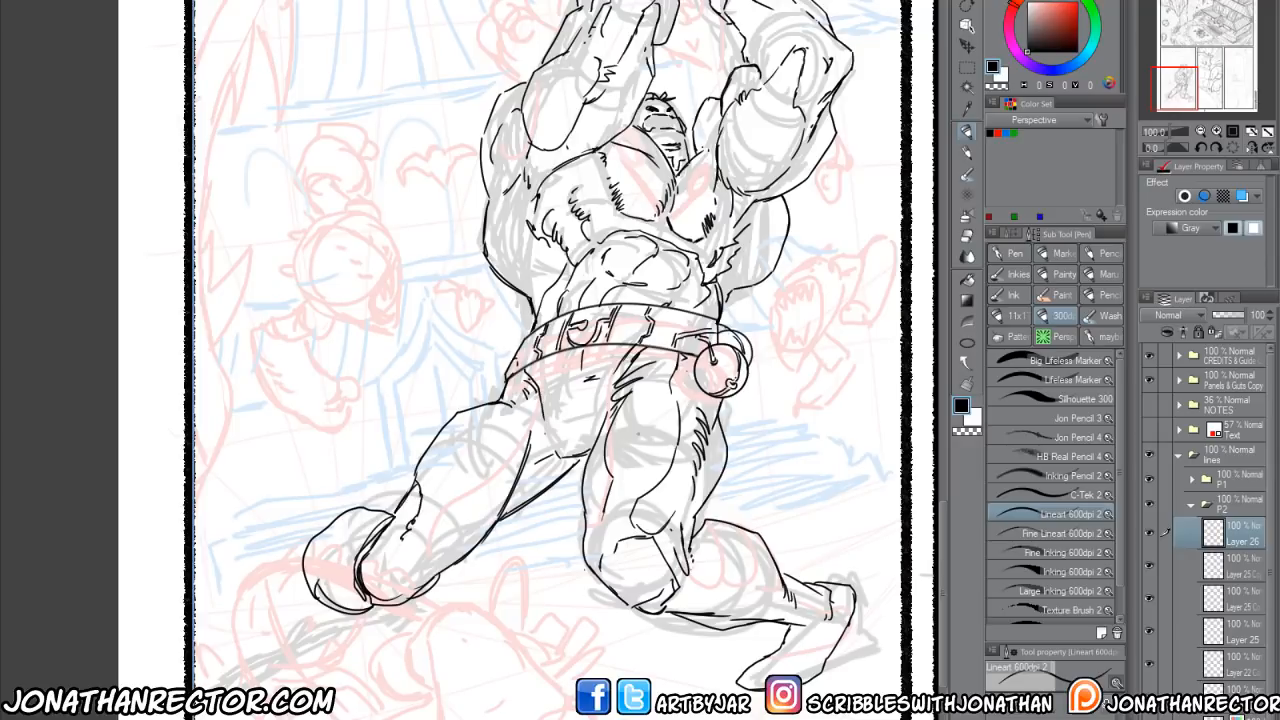
scroll(562, 624, "down", 1)
left_click_drag(512, 448, 549, 376)
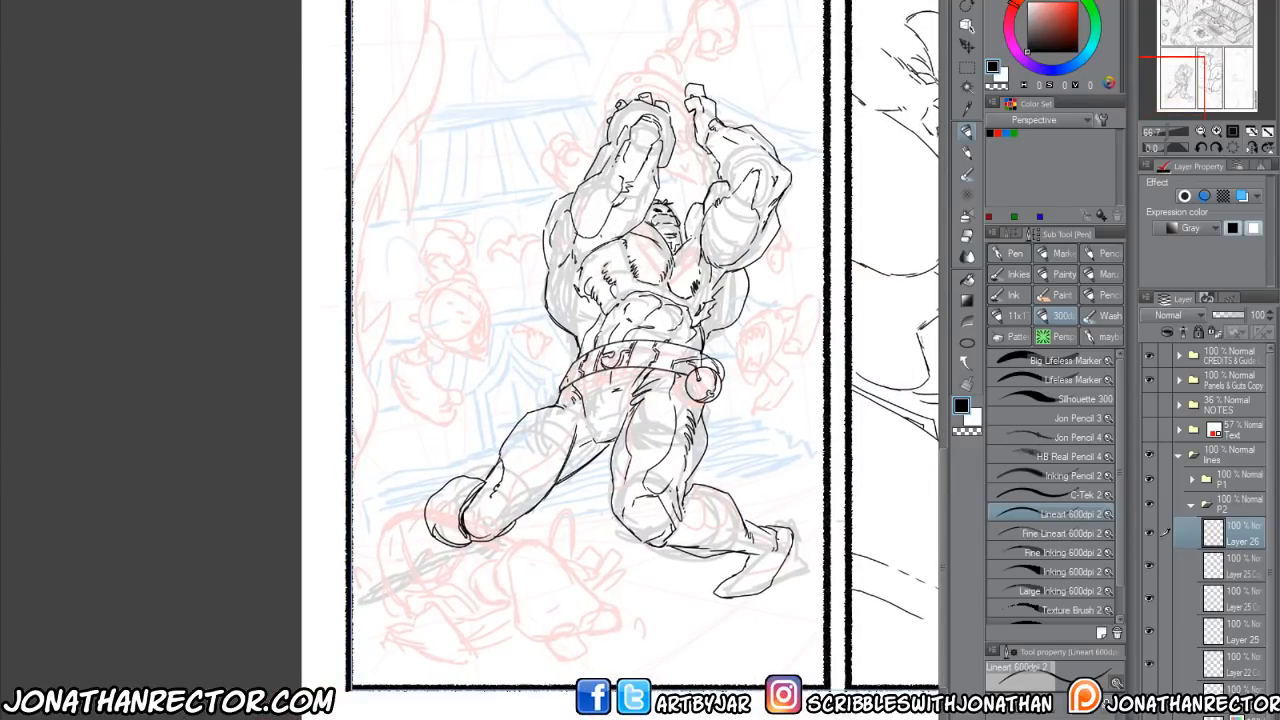
left_click_drag(696, 203, 689, 227)
left_click_drag(568, 193, 546, 252)
mouse_move(651, 221)
left_mouse_down()
mouse_move(631, 246)
mouse_move(693, 253)
mouse_move(681, 259)
left_mouse_up()
left_click_drag(686, 241, 687, 255)
left_click_drag(691, 249, 679, 256)
mouse_move(624, 240)
left_mouse_down()
mouse_move(660, 279)
mouse_move(642, 258)
mouse_move(692, 270)
mouse_move(667, 279)
left_mouse_up()
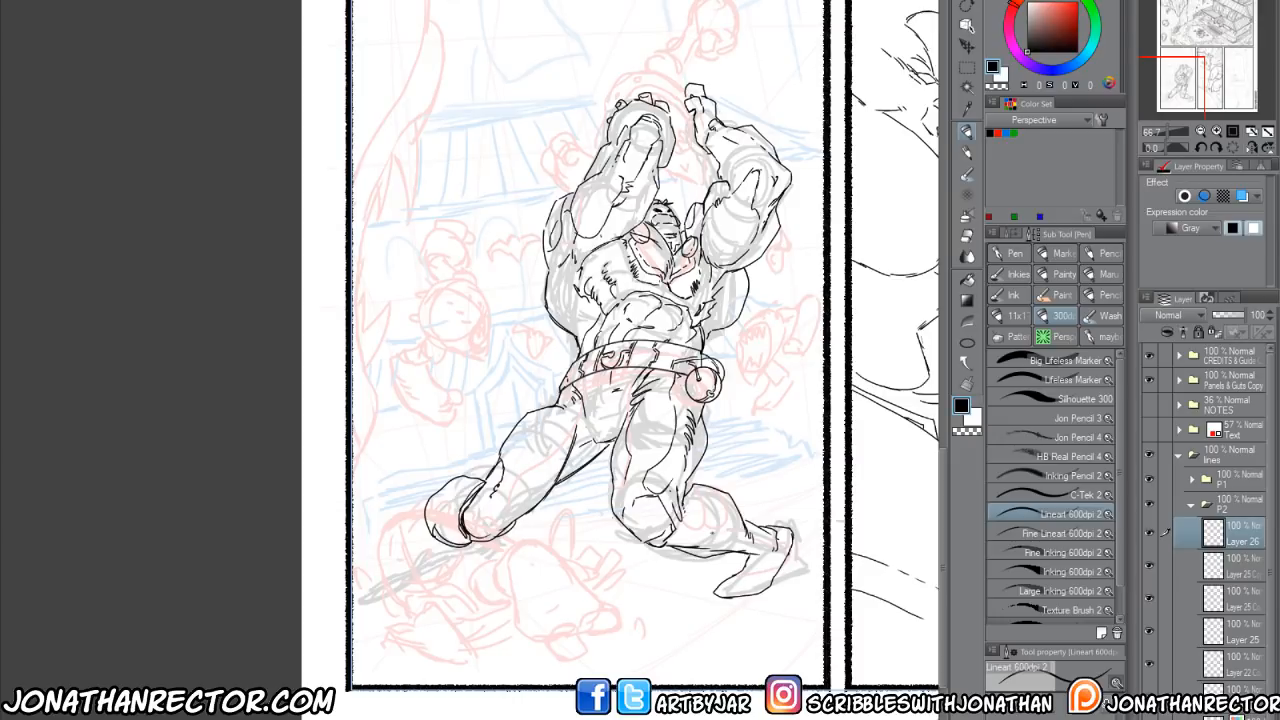
mouse_move(698, 104)
left_mouse_down()
mouse_move(705, 121)
mouse_move(702, 98)
mouse_move(688, 96)
left_mouse_up()
Ink double seam lines running down both thighs from below the belt.
mouse_move(656, 386)
left_mouse_down()
mouse_move(637, 466)
mouse_move(614, 476)
left_mouse_up()
mouse_move(656, 388)
left_mouse_down()
mouse_move(633, 466)
mouse_move(613, 472)
left_mouse_up()
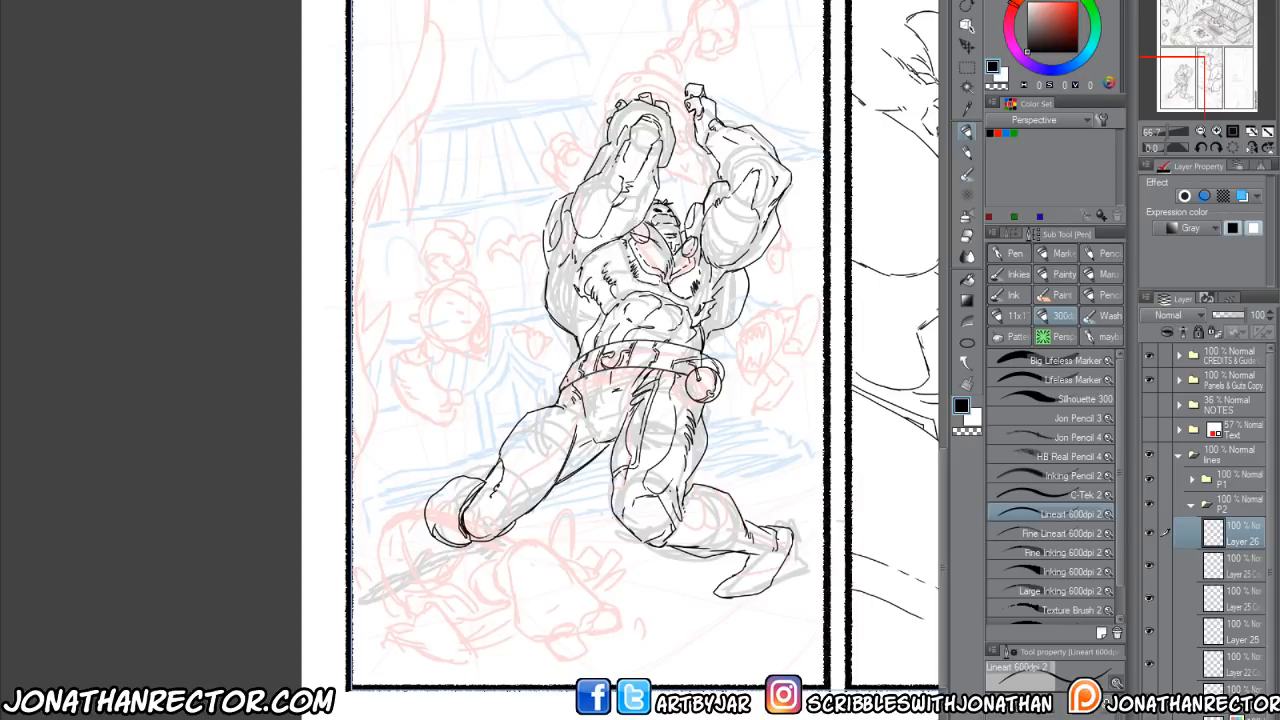
mouse_move(587, 375)
left_mouse_down()
mouse_move(583, 416)
mouse_move(517, 505)
left_mouse_up()
left_click_drag(586, 402, 522, 506)
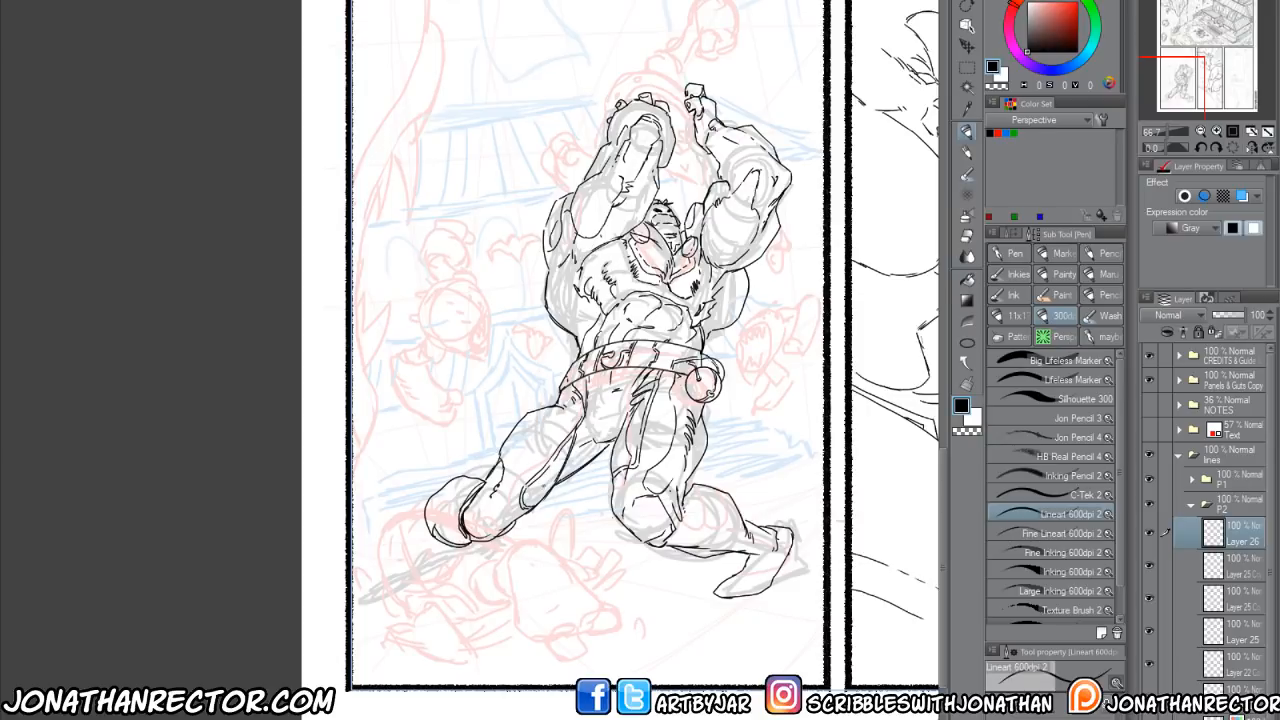
Ink rounded segments around both lower legs and redraw the ankle and sole outline of the front foot.
left_click(1149, 530)
left_click(1149, 530)
mouse_move(684, 494)
left_mouse_down()
mouse_move(702, 482)
mouse_move(714, 514)
mouse_move(696, 527)
mouse_move(690, 508)
mouse_move(734, 506)
mouse_move(716, 530)
mouse_move(750, 506)
mouse_move(734, 530)
left_mouse_up()
mouse_move(488, 470)
left_mouse_down()
mouse_move(460, 472)
mouse_move(446, 500)
mouse_move(466, 507)
mouse_move(430, 490)
mouse_move(452, 514)
mouse_move(442, 518)
left_mouse_up()
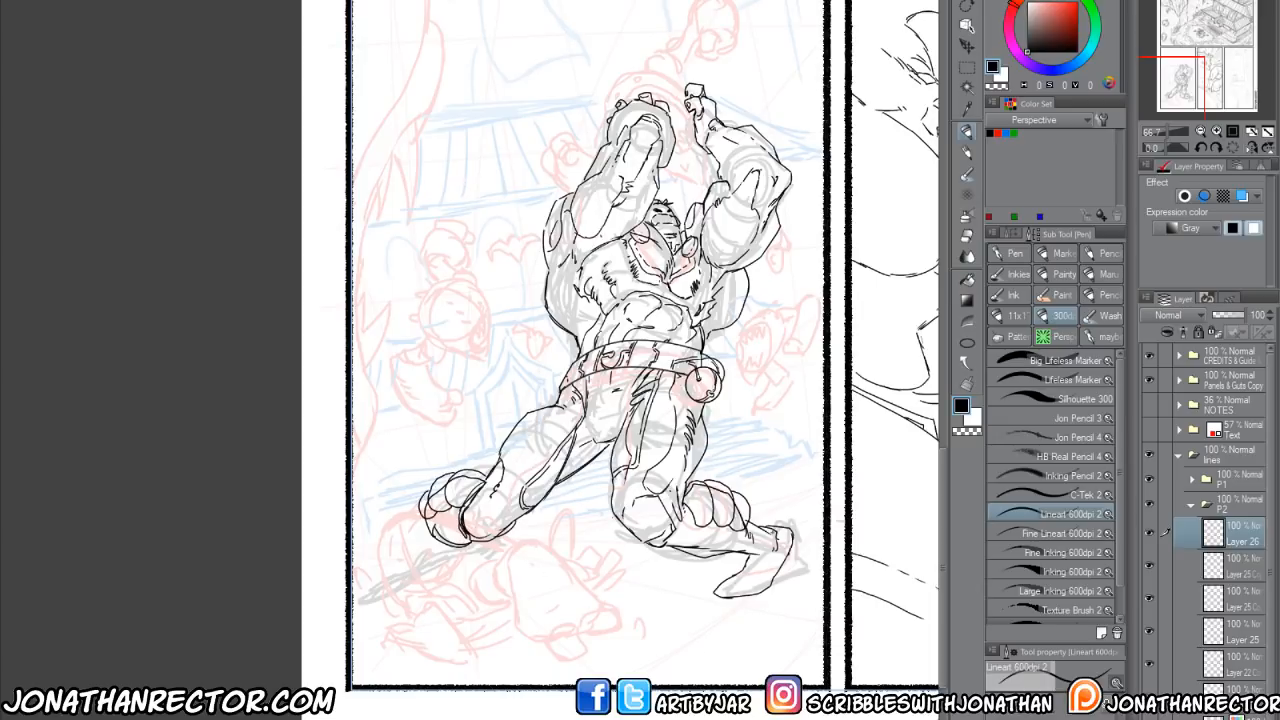
mouse_move(780, 528)
left_mouse_down()
mouse_move(777, 564)
mouse_move(760, 580)
mouse_move(722, 580)
mouse_move(710, 600)
mouse_move(762, 596)
mouse_move(796, 534)
mouse_move(770, 525)
left_mouse_up()
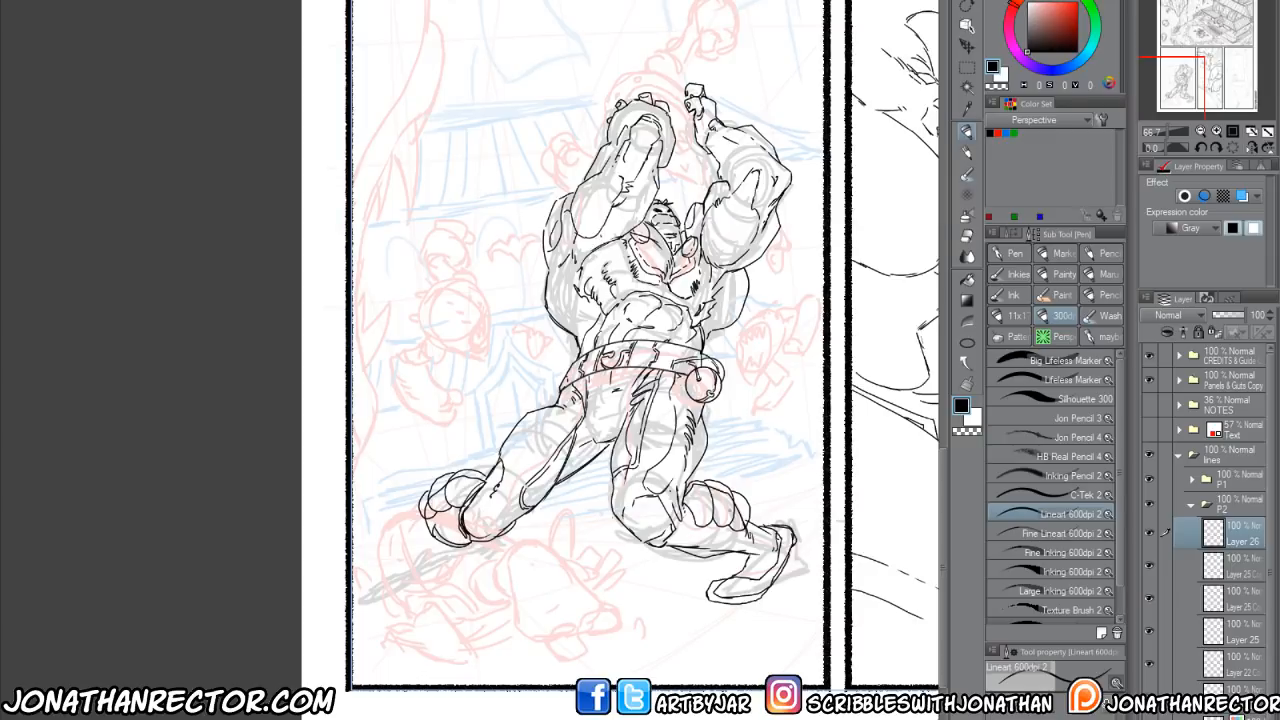
left_click_drag(712, 597, 727, 591)
left_click_drag(779, 535, 773, 559)
Erase the old outlines around the front foot and both lower legs on the figure's line layer.
left_click(1234, 715)
key("e")
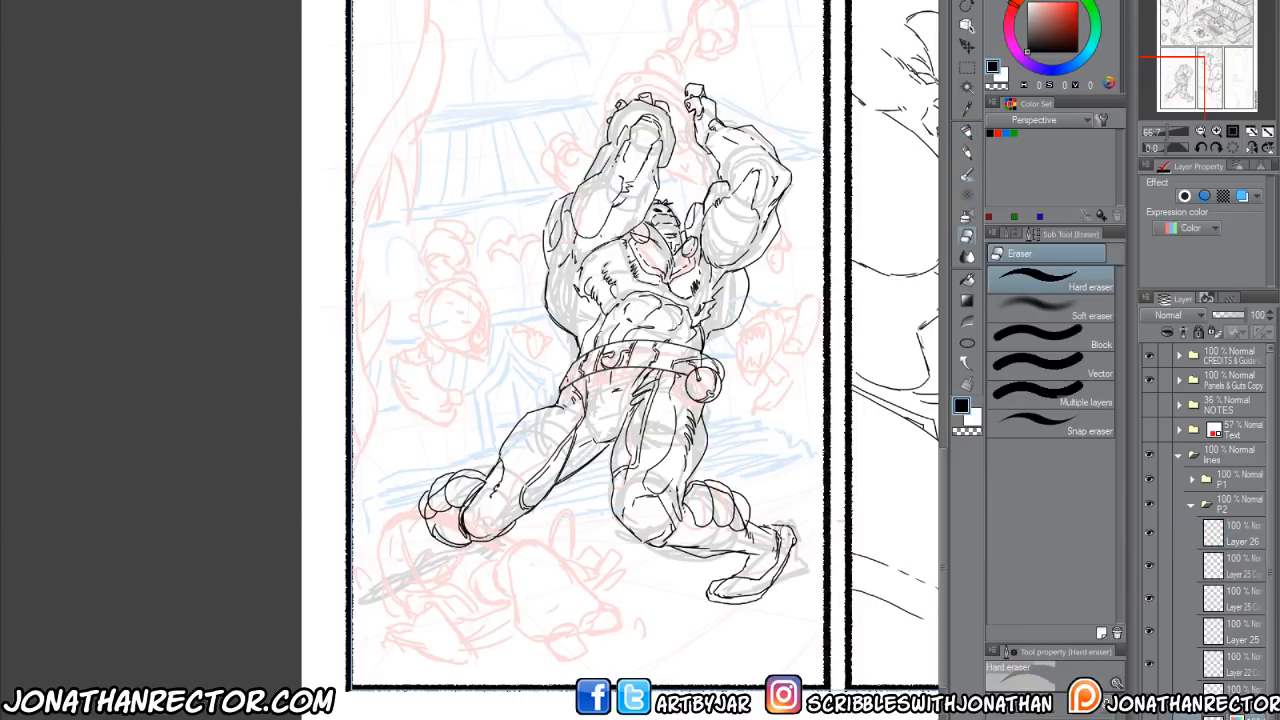
mouse_move(780, 570)
left_mouse_down()
mouse_move(741, 597)
mouse_move(715, 591)
mouse_move(727, 582)
left_mouse_up()
mouse_move(422, 501)
left_mouse_down()
mouse_move(427, 510)
mouse_move(438, 487)
left_mouse_up()
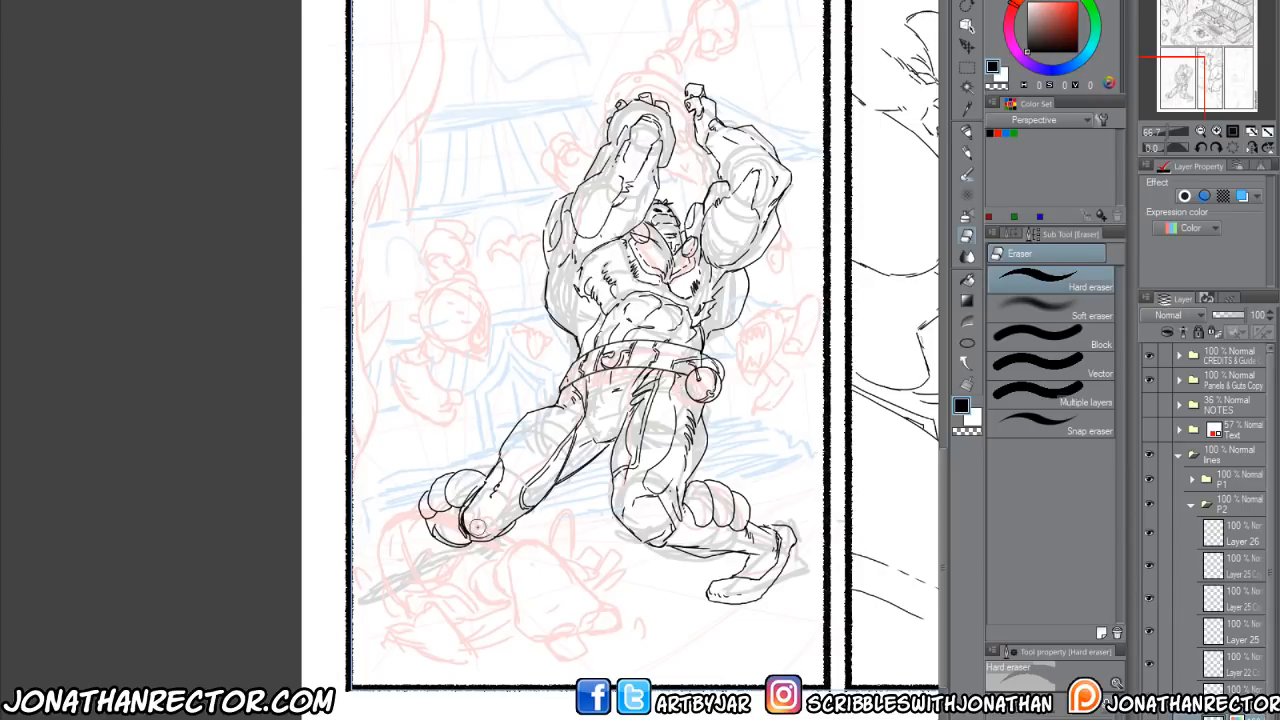
Ink the torn outline of the sketched body held between the figure's raised hands on a new layer.
left_click(1241, 536)
key("ctrl+shift+n")
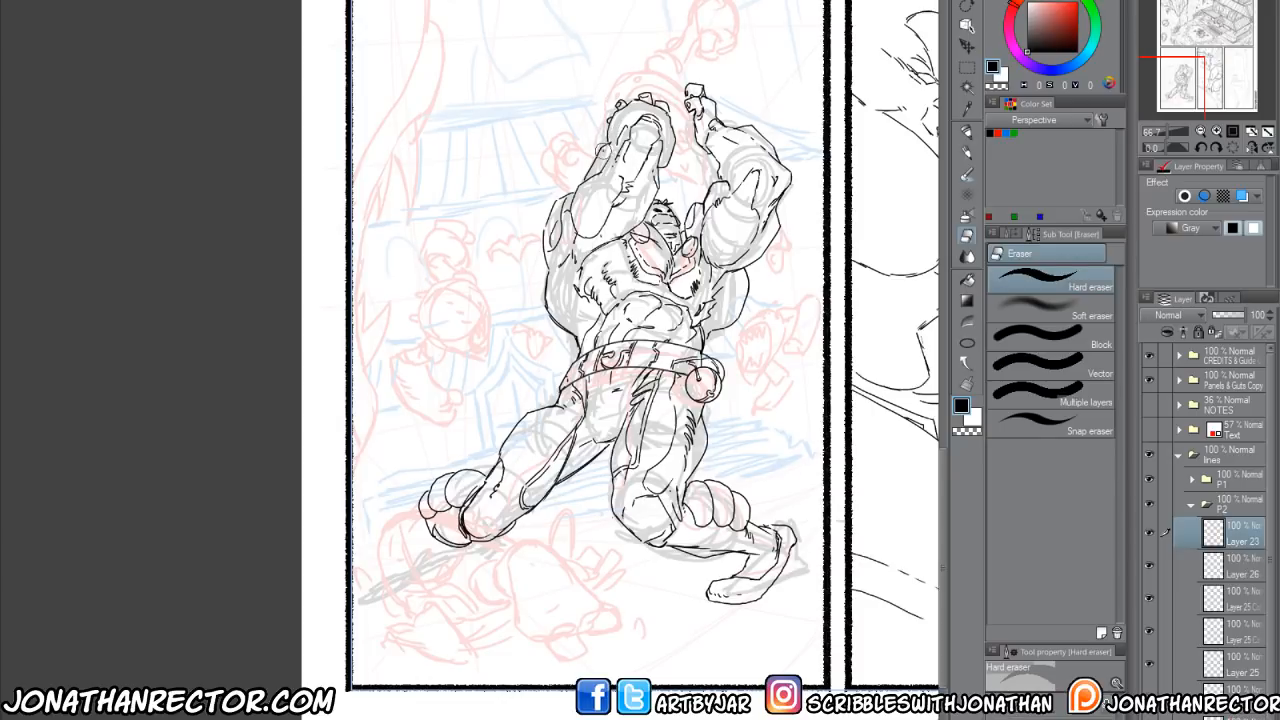
left_click_drag(588, 216, 601, 230)
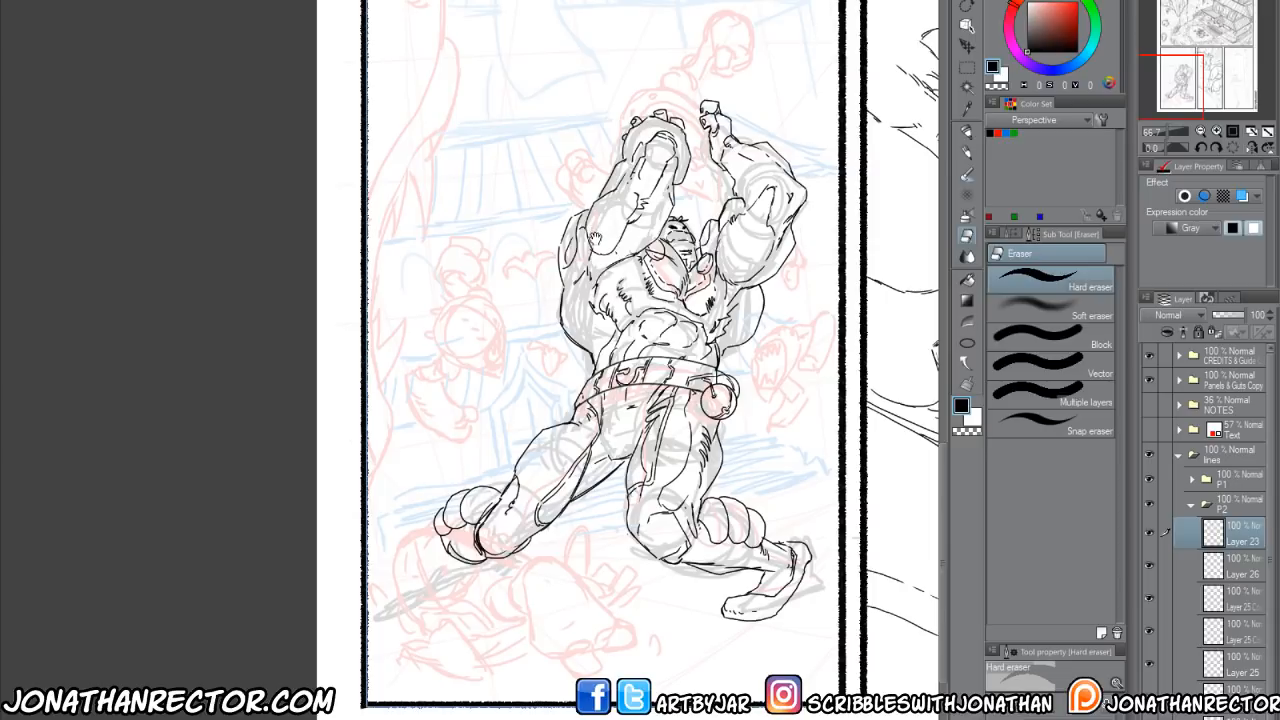
left_click_drag(595, 237, 600, 242)
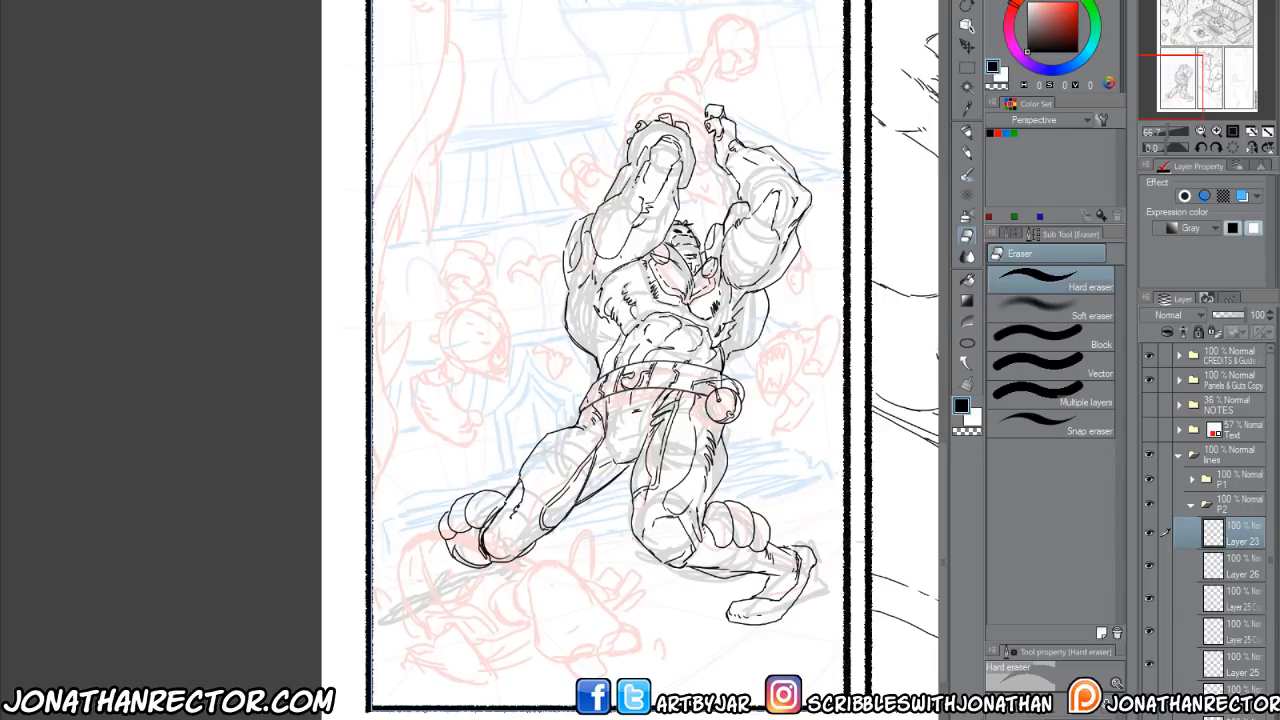
left_click_drag(556, 348, 569, 402)
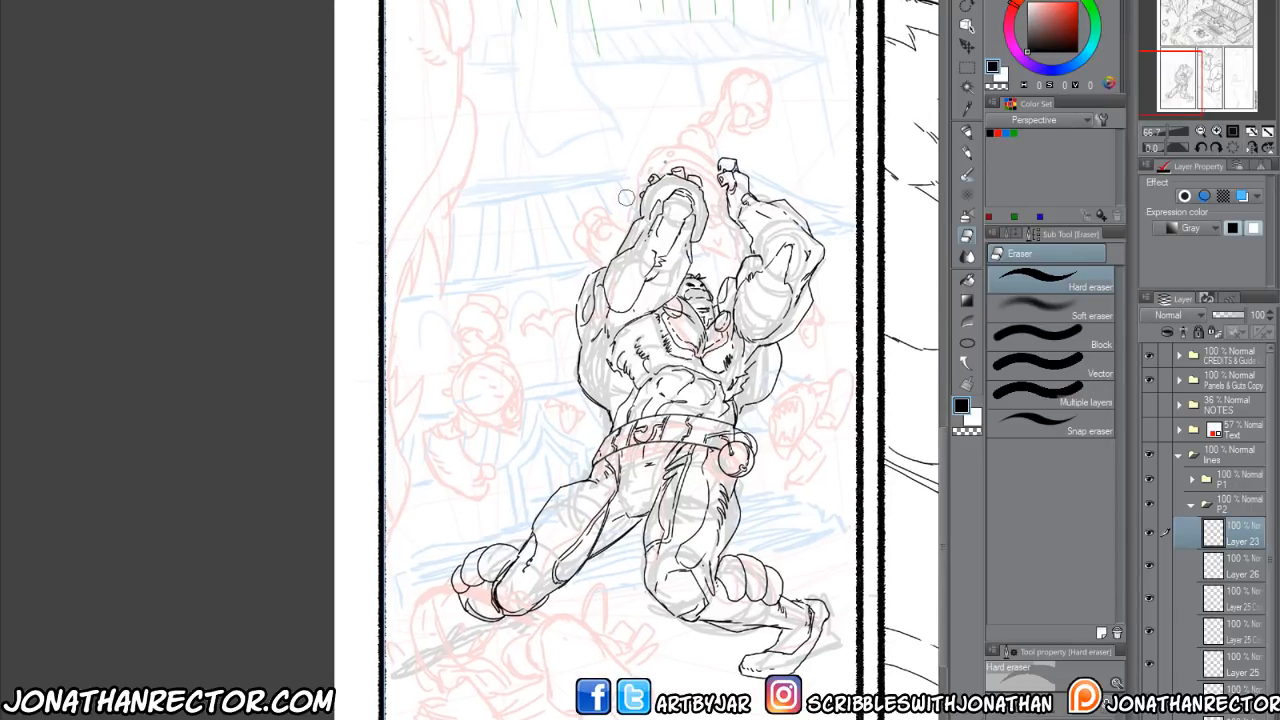
key("p")
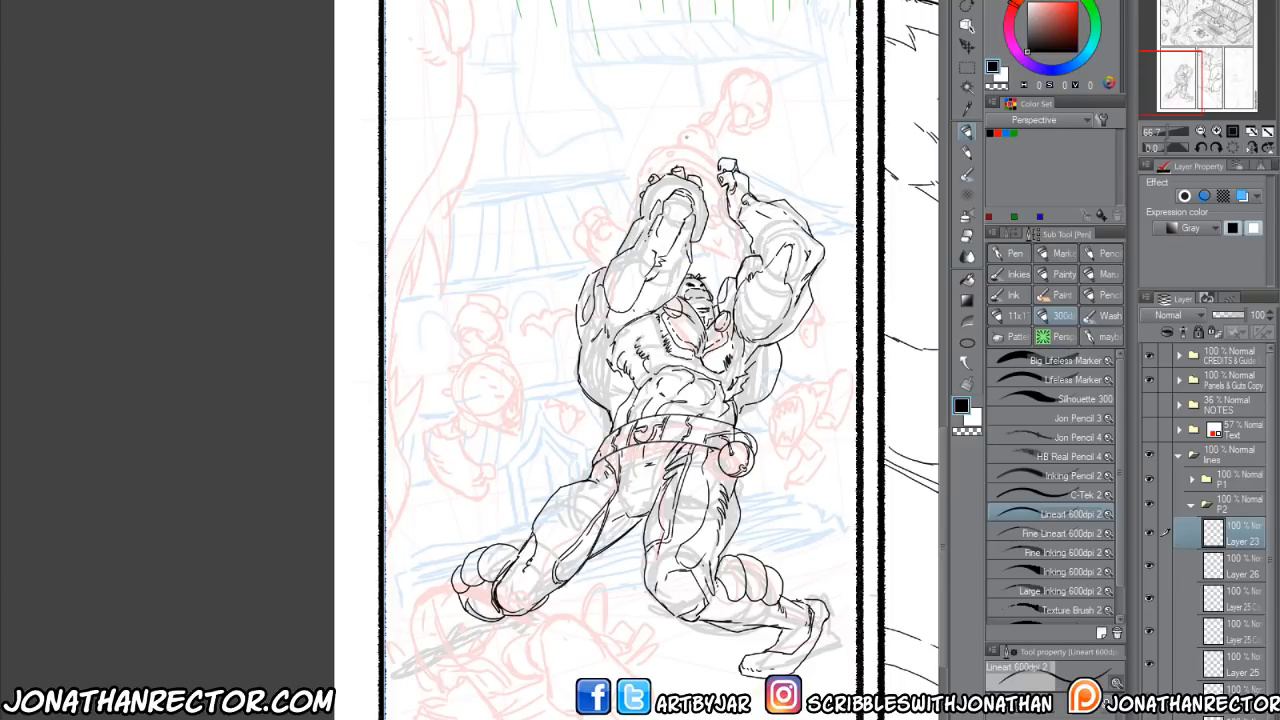
mouse_move(674, 166)
left_mouse_down()
mouse_move(704, 164)
mouse_move(726, 192)
mouse_move(710, 234)
left_mouse_up()
mouse_move(719, 173)
left_mouse_down()
mouse_move(695, 153)
mouse_move(711, 145)
left_mouse_up()
left_click_drag(734, 218, 708, 240)
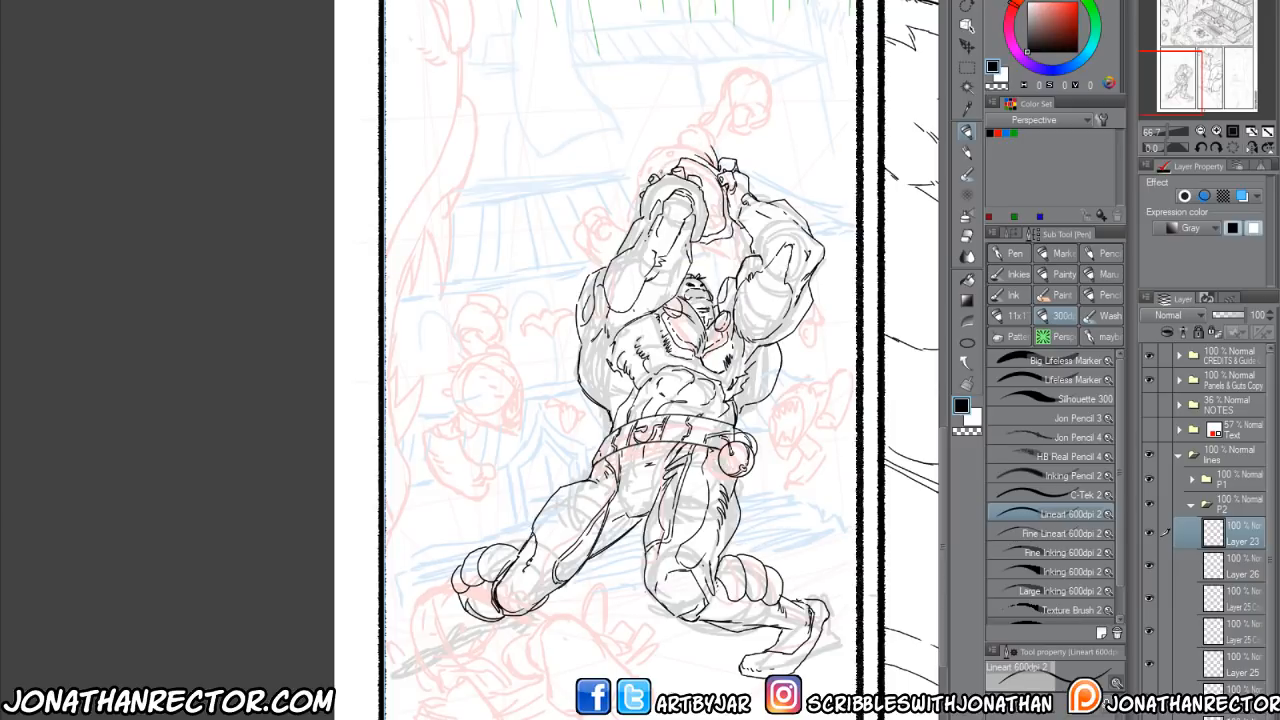
left_click_drag(662, 172, 695, 149)
mouse_move(647, 183)
left_mouse_down()
mouse_move(634, 188)
mouse_move(641, 203)
mouse_move(637, 181)
mouse_move(663, 166)
mouse_move(634, 178)
mouse_move(643, 161)
mouse_move(672, 149)
left_mouse_up()
mouse_move(741, 227)
left_mouse_down()
mouse_move(737, 258)
mouse_move(694, 254)
left_mouse_up()
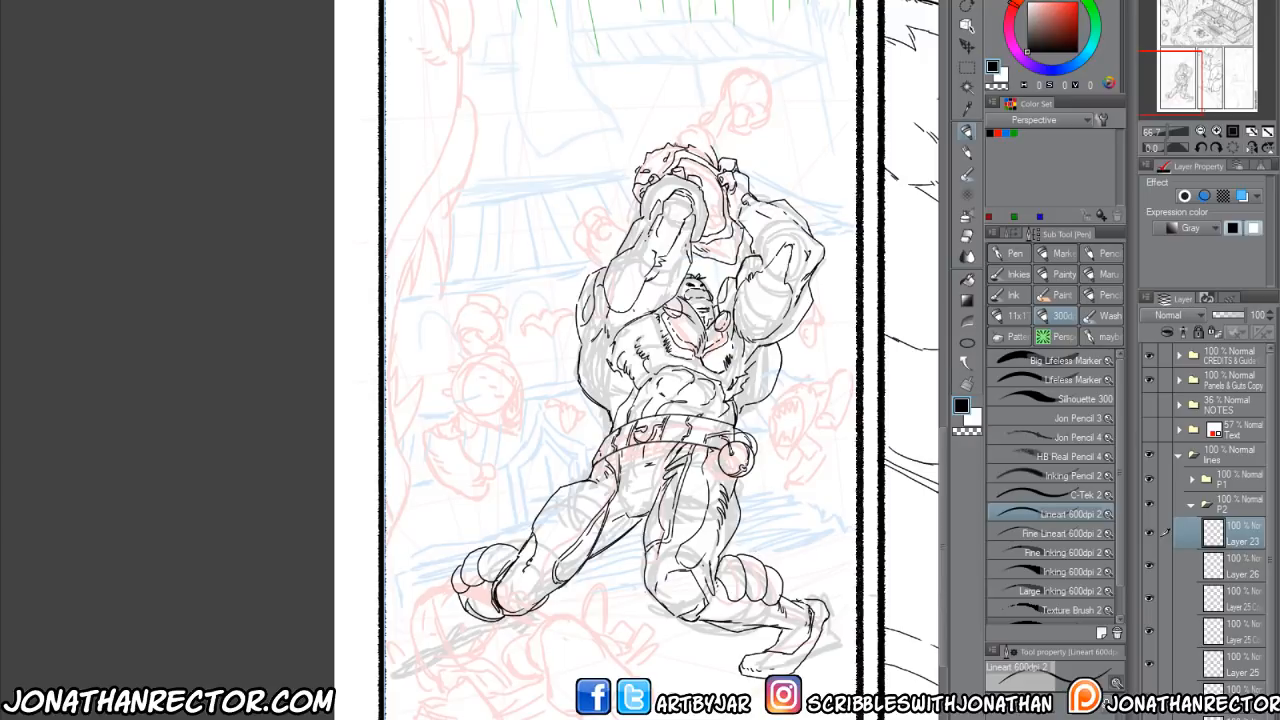
Ink the forearm and large hand extending above the held body, redoing the last line.
mouse_move(689, 127)
left_mouse_down()
mouse_move(706, 125)
mouse_move(710, 141)
mouse_move(691, 133)
mouse_move(705, 151)
mouse_move(727, 109)
left_mouse_up()
mouse_move(750, 105)
left_mouse_down()
mouse_move(751, 130)
mouse_move(732, 113)
mouse_move(733, 127)
mouse_move(768, 122)
mouse_move(762, 134)
mouse_move(729, 139)
mouse_move(745, 139)
mouse_move(712, 98)
mouse_move(707, 119)
left_mouse_up()
key("e")
key("p")
mouse_move(727, 109)
left_mouse_down()
mouse_move(713, 118)
mouse_move(772, 102)
mouse_move(770, 70)
mouse_move(750, 53)
mouse_move(726, 60)
mouse_move(720, 92)
left_mouse_up()
left_click_drag(742, 50, 693, 126)
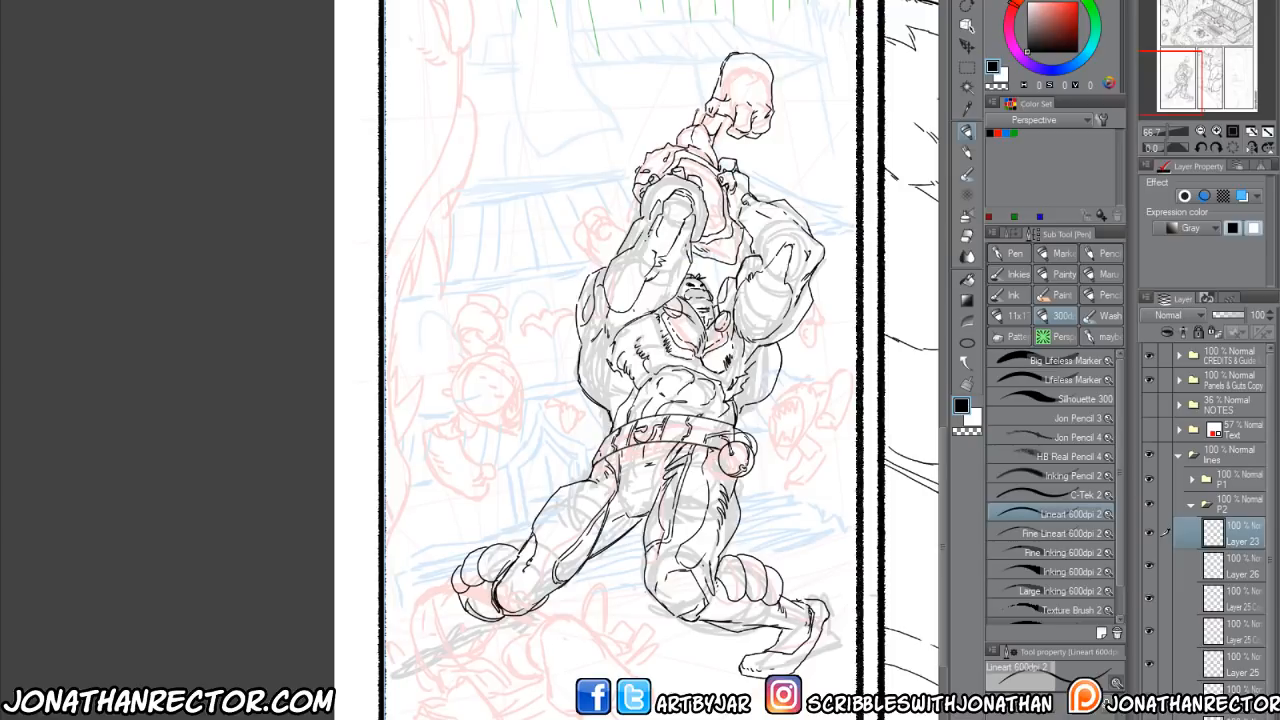
key("ctrl+z")
mouse_move(728, 103)
left_mouse_down()
mouse_move(747, 78)
mouse_move(759, 86)
left_mouse_up()
Ink the held body's inner folds and its clenched hand beside the figure's raised forearm.
mouse_move(677, 167)
left_mouse_down()
mouse_move(694, 167)
mouse_move(718, 213)
mouse_move(711, 198)
left_mouse_up()
left_click_drag(711, 198, 734, 255)
mouse_move(615, 229)
left_mouse_down()
mouse_move(590, 218)
mouse_move(606, 242)
mouse_move(604, 222)
left_mouse_up()
mouse_move(608, 204)
left_mouse_down()
mouse_move(590, 204)
mouse_move(582, 220)
mouse_move(601, 211)
mouse_move(563, 260)
mouse_move(580, 240)
mouse_move(597, 252)
mouse_move(627, 229)
left_mouse_up()
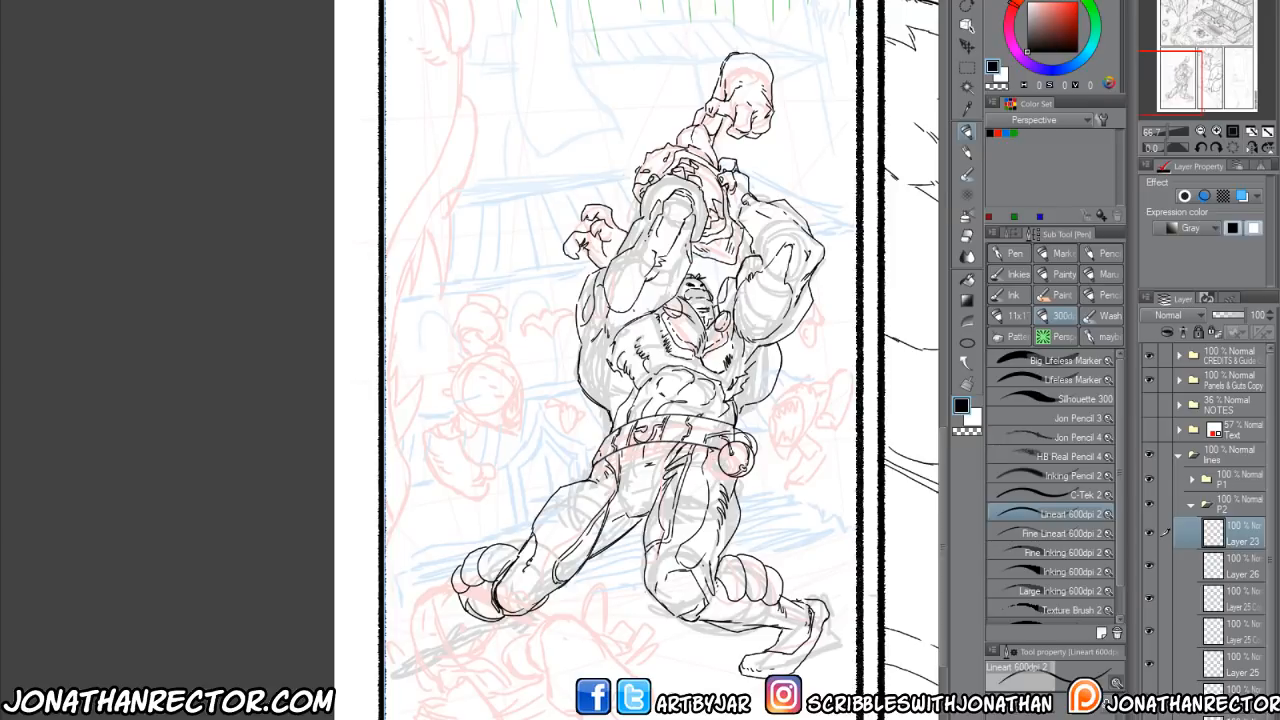
Clean up the held body's hand, ink small debris flecks around the body, and collapse the P2 layer folder.
key("e")
key("p")
key("e")
key("p")
mouse_move(602, 254)
left_mouse_down()
mouse_move(622, 230)
mouse_move(603, 247)
left_mouse_up()
left_click_drag(626, 211, 635, 199)
left_click_drag(730, 157, 741, 148)
left_click_drag(648, 484, 343, 475)
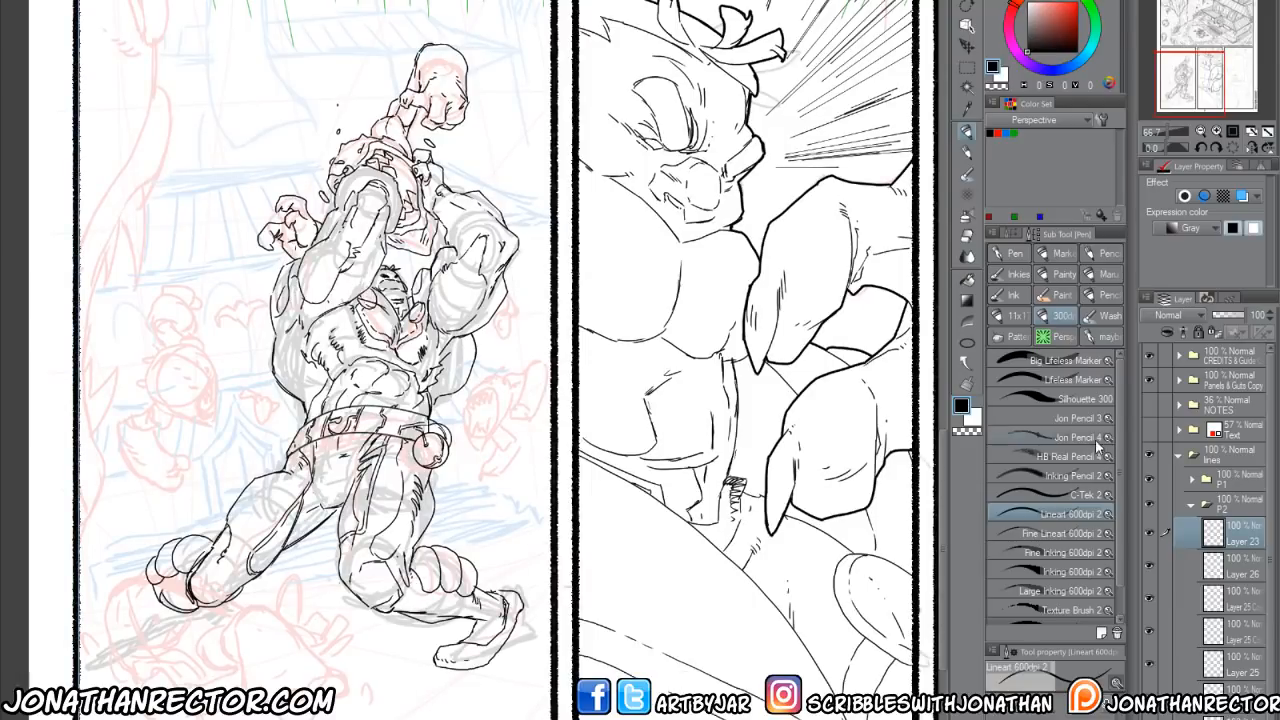
left_click(1195, 508)
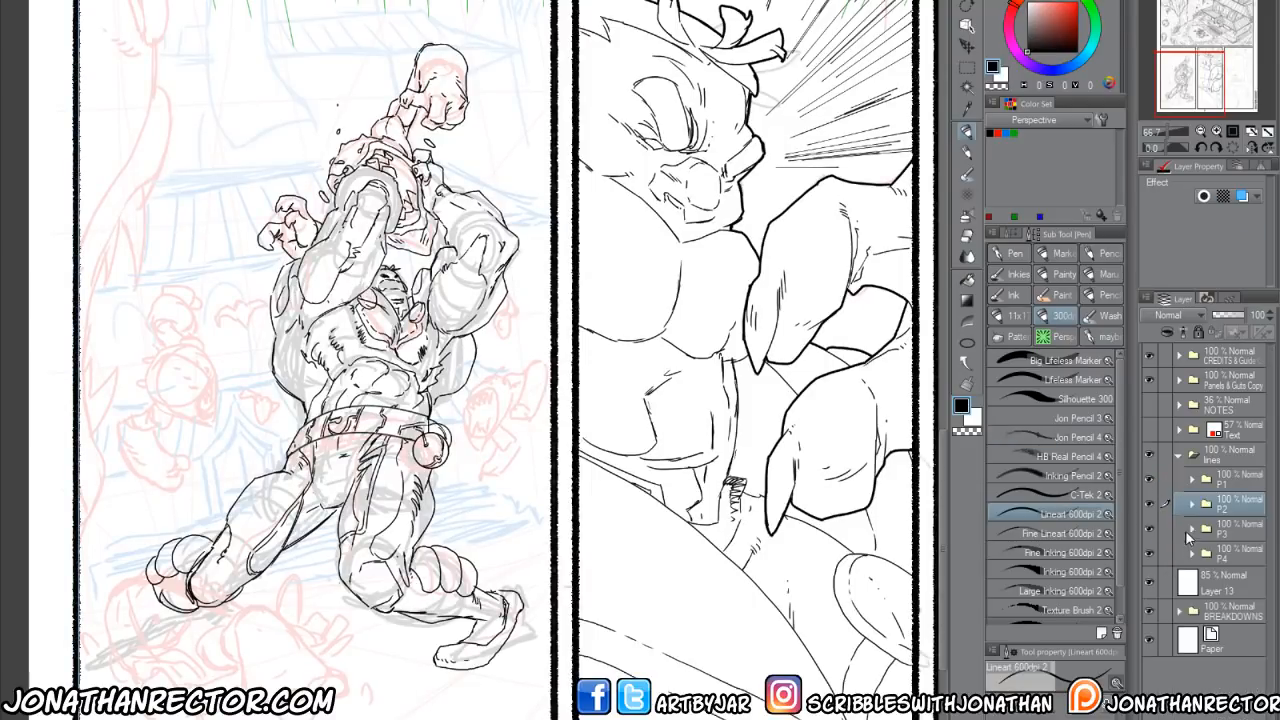
Expand the P3 layer folder, check Layer 19 by switching its visibility off and on, and select Layer 24.
left_click(1190, 528)
left_click(1149, 615)
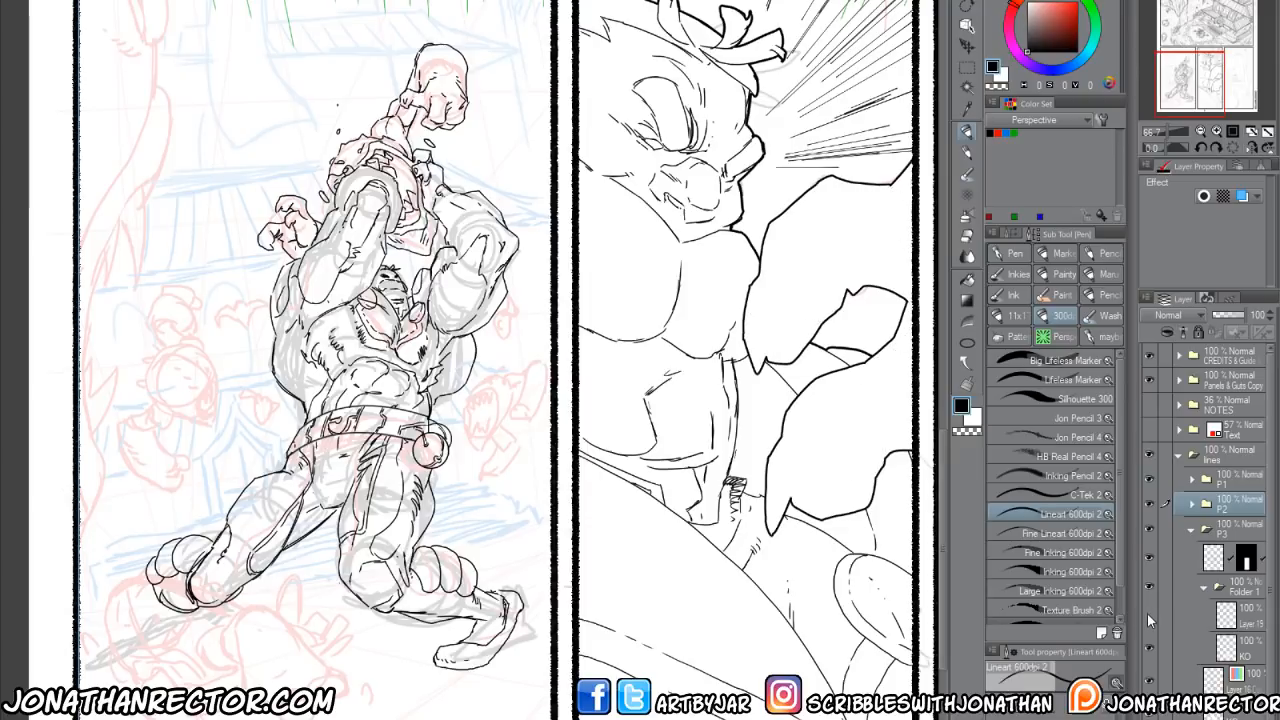
left_click(1149, 615)
left_click(1230, 680)
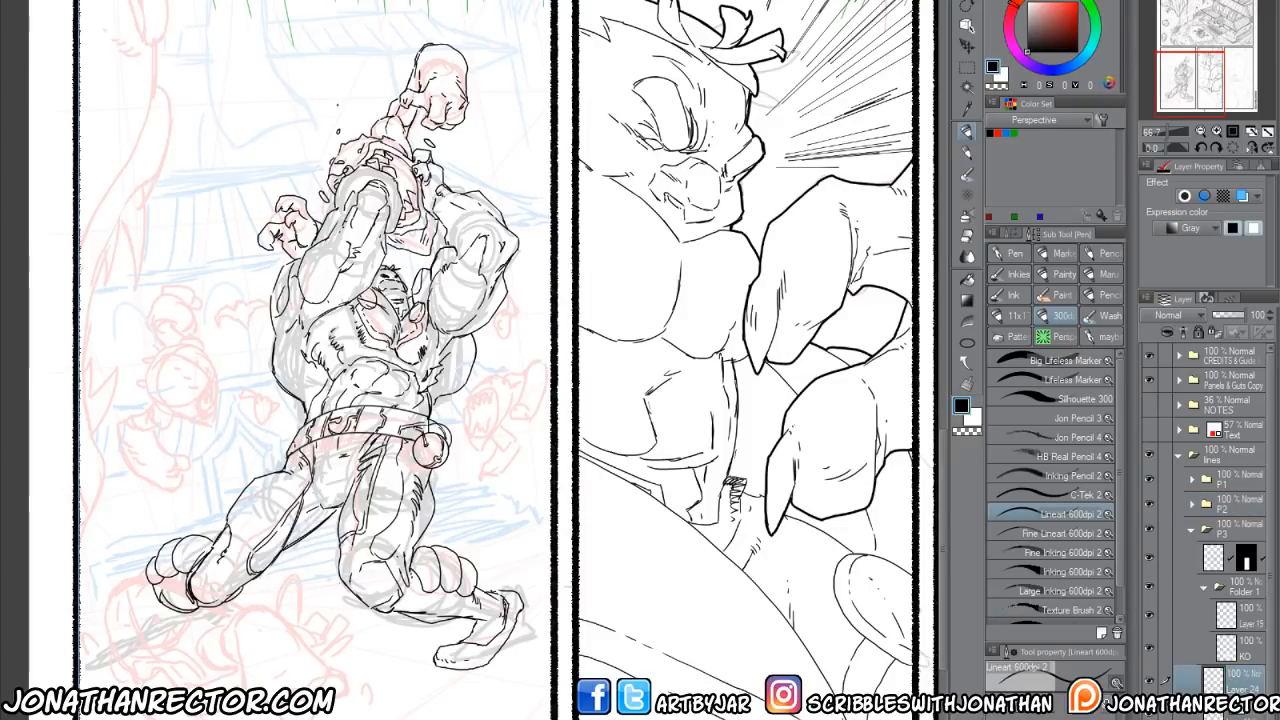
Show the jk_issue2_lines_pg01 page in a narrow floating window as reference, with its battle panel viewed at 33.3%.
left_click_drag(172, 0, 542, 31)
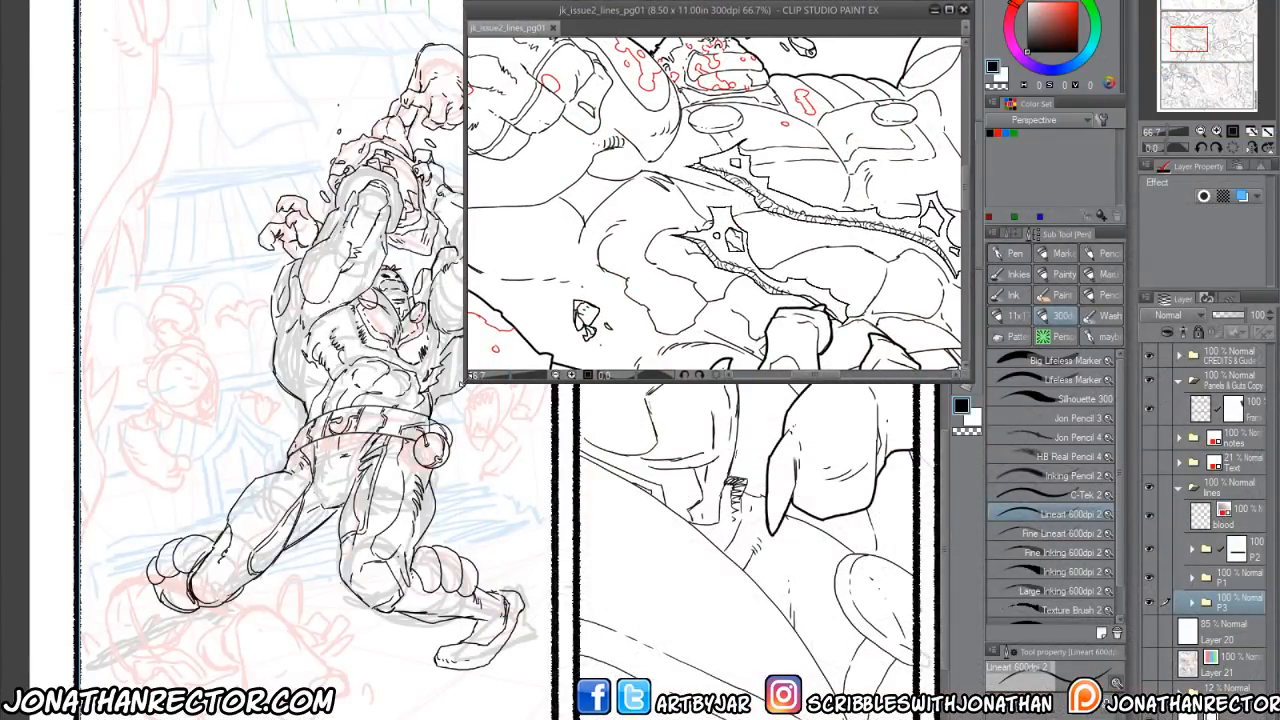
left_click_drag(464, 382, 630, 432)
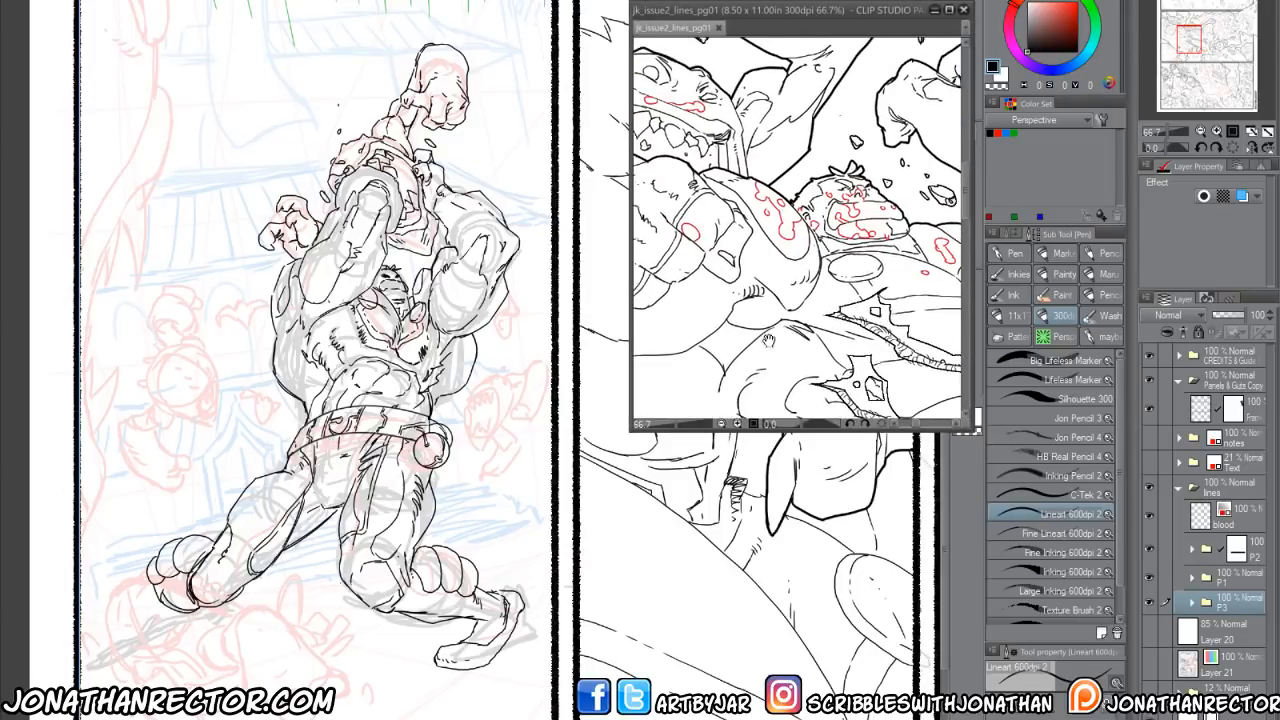
left_click_drag(768, 341, 691, 249)
key("ctrl+minus")
scroll(675, 265, "down", 1)
left_click_drag(687, 317, 703, 297)
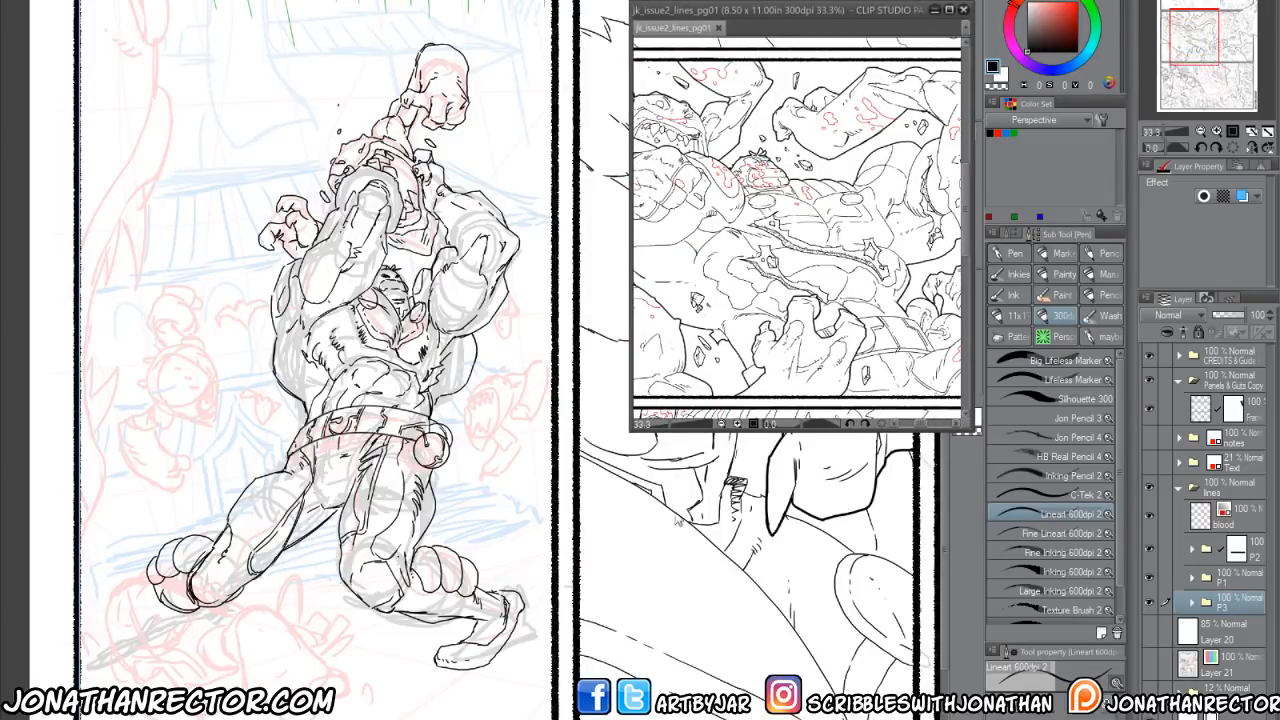
Ink blood drips running from the middle panel character's mouth and small drops on the upper chest.
left_click_drag(574, 499, 396, 432)
left_click_drag(477, 483, 306, 540)
left_click_drag(379, 480, 402, 499)
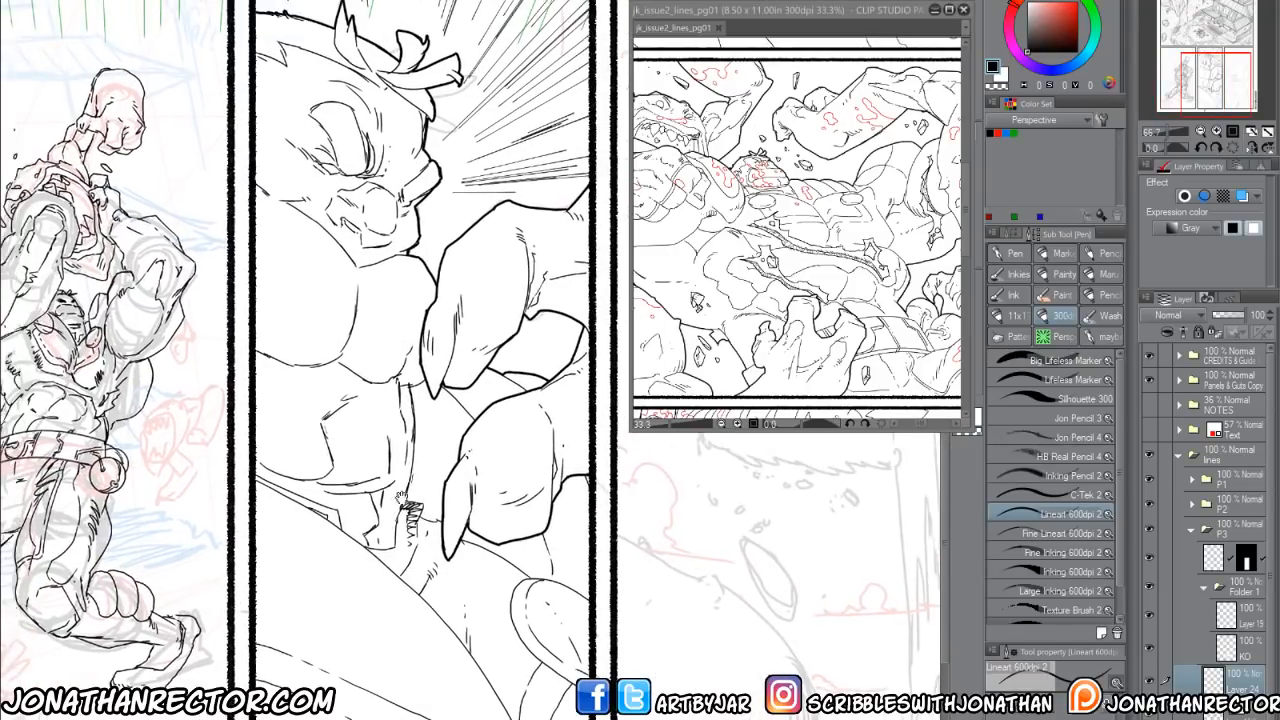
left_click_drag(394, 418, 455, 480)
left_click_drag(388, 304, 432, 309)
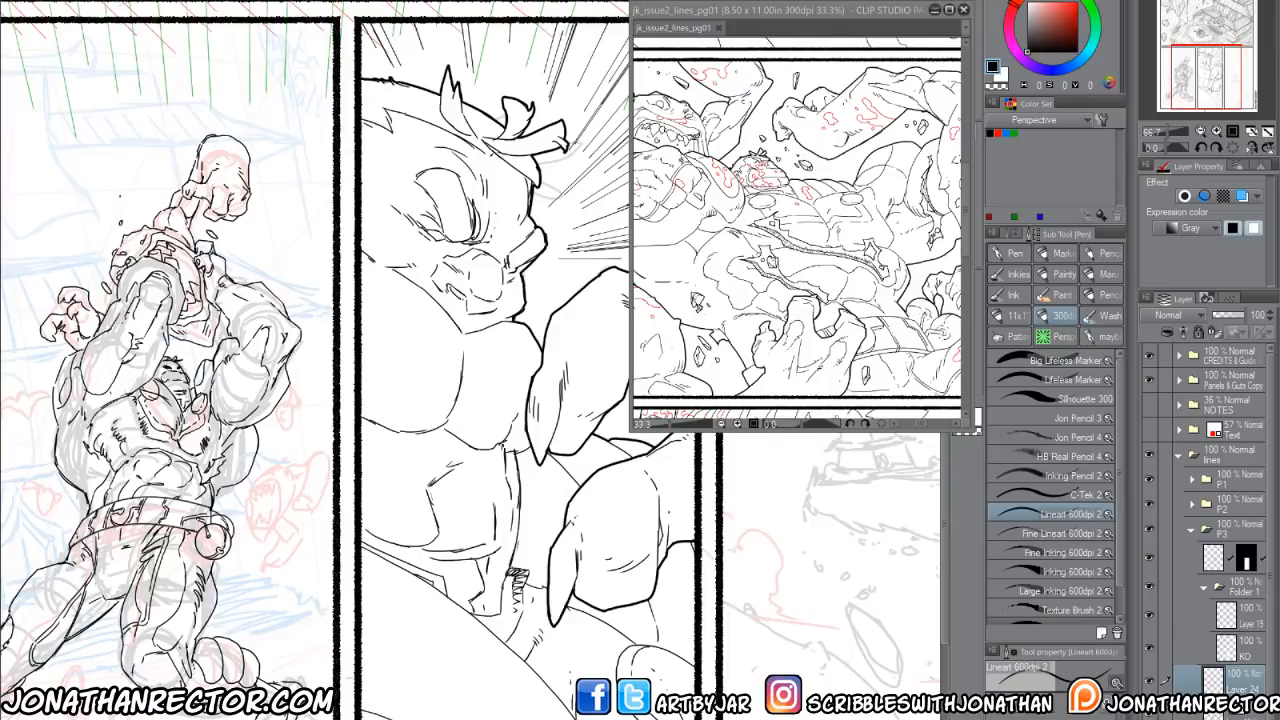
mouse_move(448, 300)
left_mouse_down()
mouse_move(403, 271)
mouse_move(411, 333)
mouse_move(425, 336)
mouse_move(440, 302)
mouse_move(523, 359)
left_mouse_up()
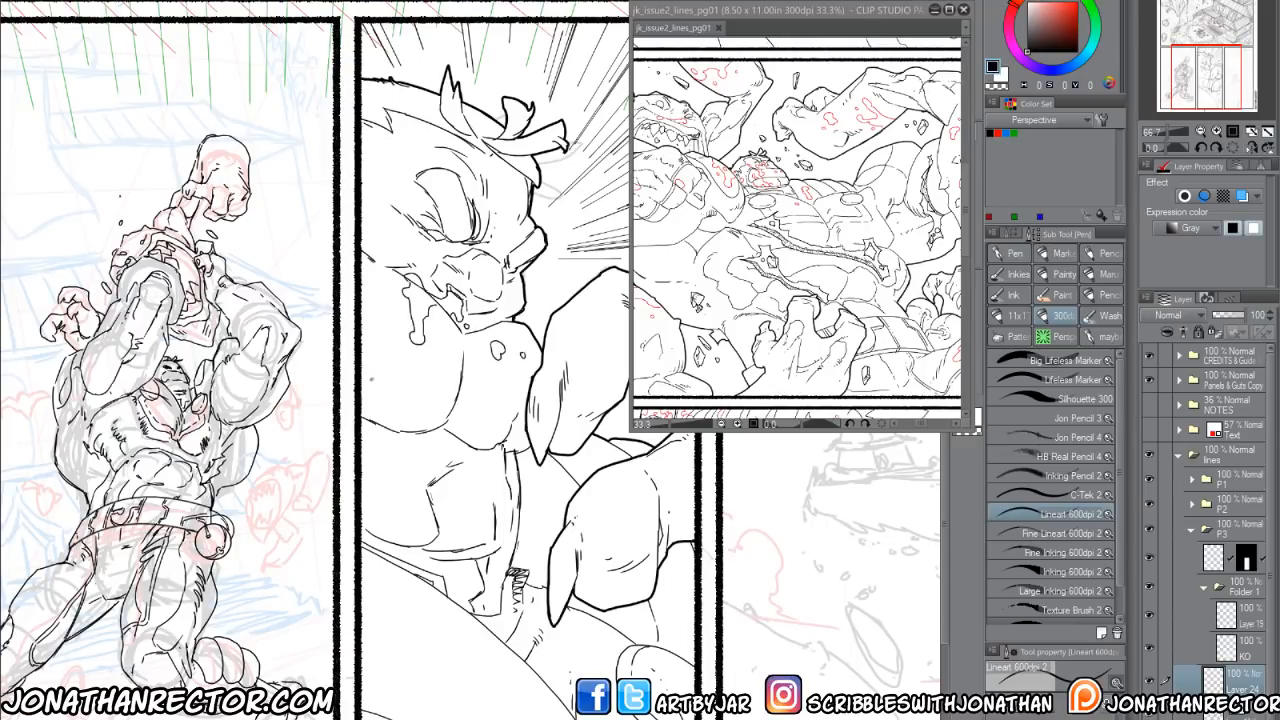
Ink further blood drips and droplets down the chest and belly of the middle panel's character, erasing overlapping line work.
key("e")
mouse_move(383, 414)
left_mouse_down()
mouse_move(363, 398)
mouse_move(379, 355)
mouse_move(366, 335)
left_mouse_up()
key("p")
left_click_drag(393, 390, 401, 396)
mouse_move(400, 430)
left_mouse_down()
mouse_move(392, 470)
mouse_move(418, 544)
mouse_move(403, 560)
left_mouse_up()
left_click_drag(402, 516, 400, 517)
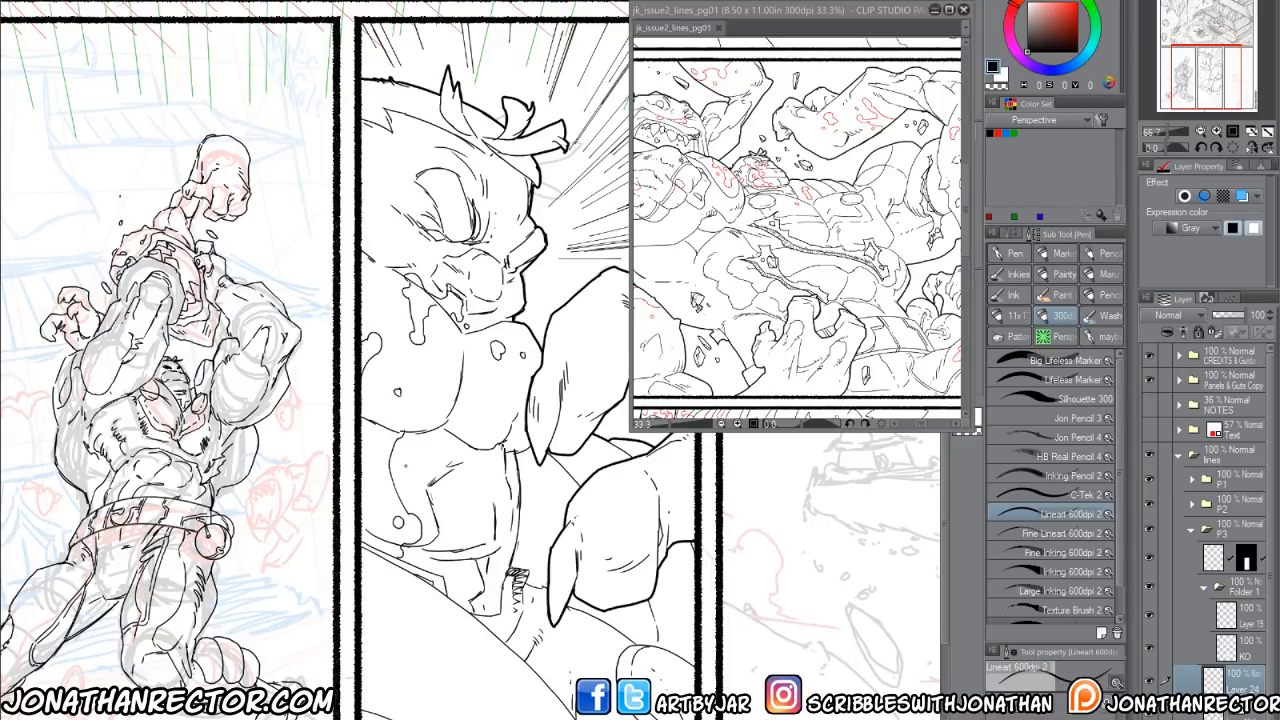
mouse_move(408, 465)
left_mouse_down()
mouse_move(418, 490)
mouse_move(401, 464)
mouse_move(372, 484)
left_mouse_up()
left_click_drag(482, 474, 477, 480)
mouse_move(418, 564)
left_mouse_down()
mouse_move(450, 580)
mouse_move(444, 590)
left_mouse_up()
Collapse the P3 layer folder, expand P2 and add a new layer at the top of it.
mouse_move(380, 169)
left_mouse_down()
mouse_move(424, 332)
mouse_move(422, 302)
left_mouse_up()
left_click_drag(428, 691, 370, 326)
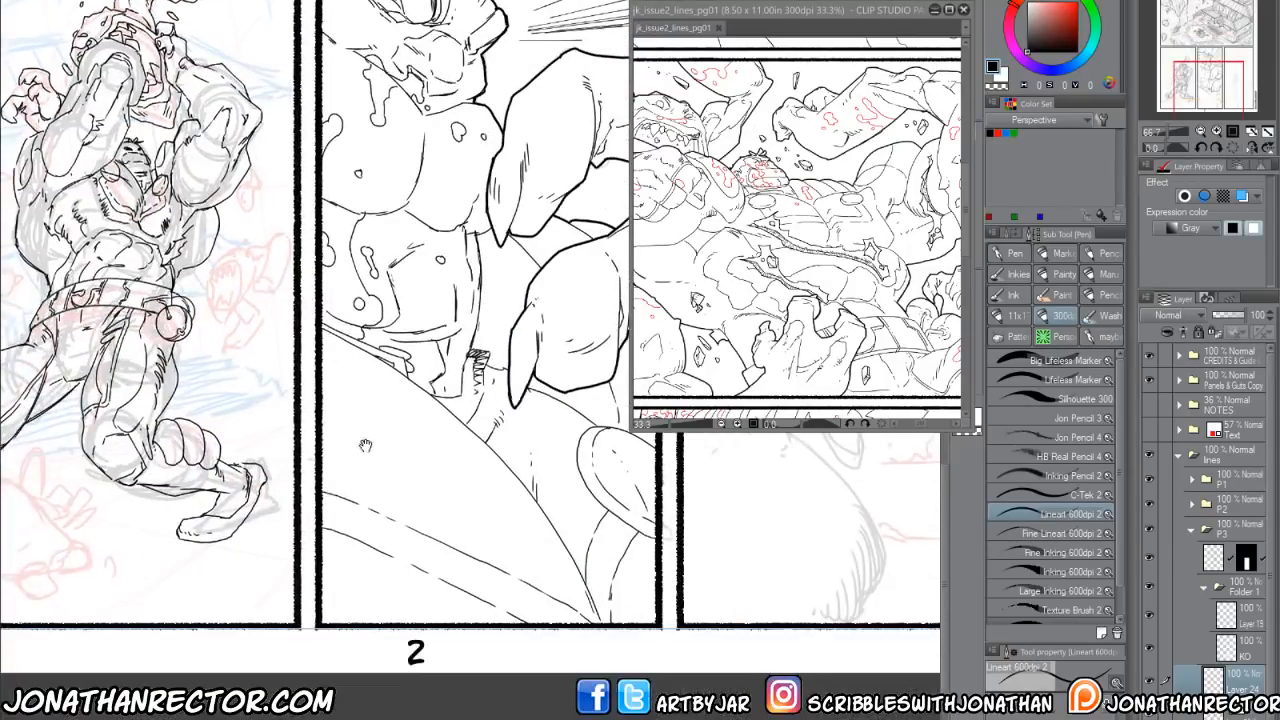
mouse_move(366, 446)
left_mouse_down()
mouse_move(412, 543)
mouse_move(577, 566)
left_mouse_up()
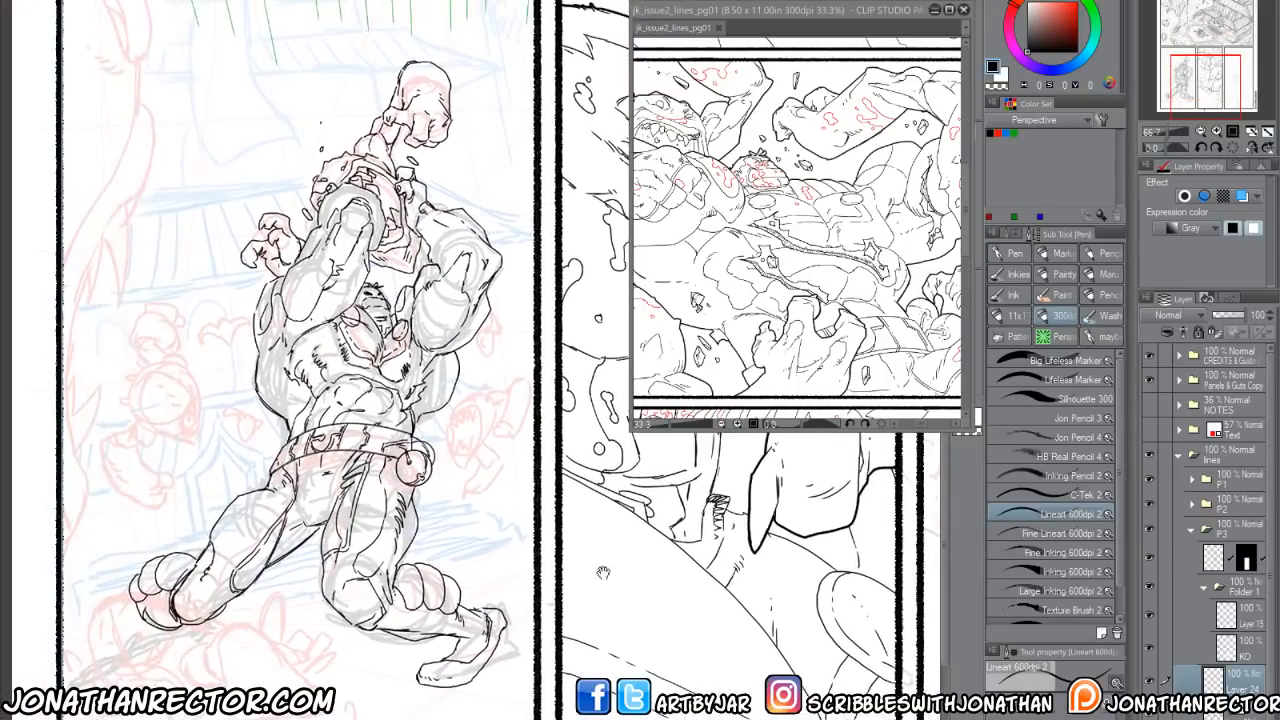
mouse_move(480, 522)
left_mouse_down()
mouse_move(283, 454)
mouse_move(383, 465)
mouse_move(271, 477)
mouse_move(546, 506)
mouse_move(271, 470)
mouse_move(300, 355)
left_mouse_up()
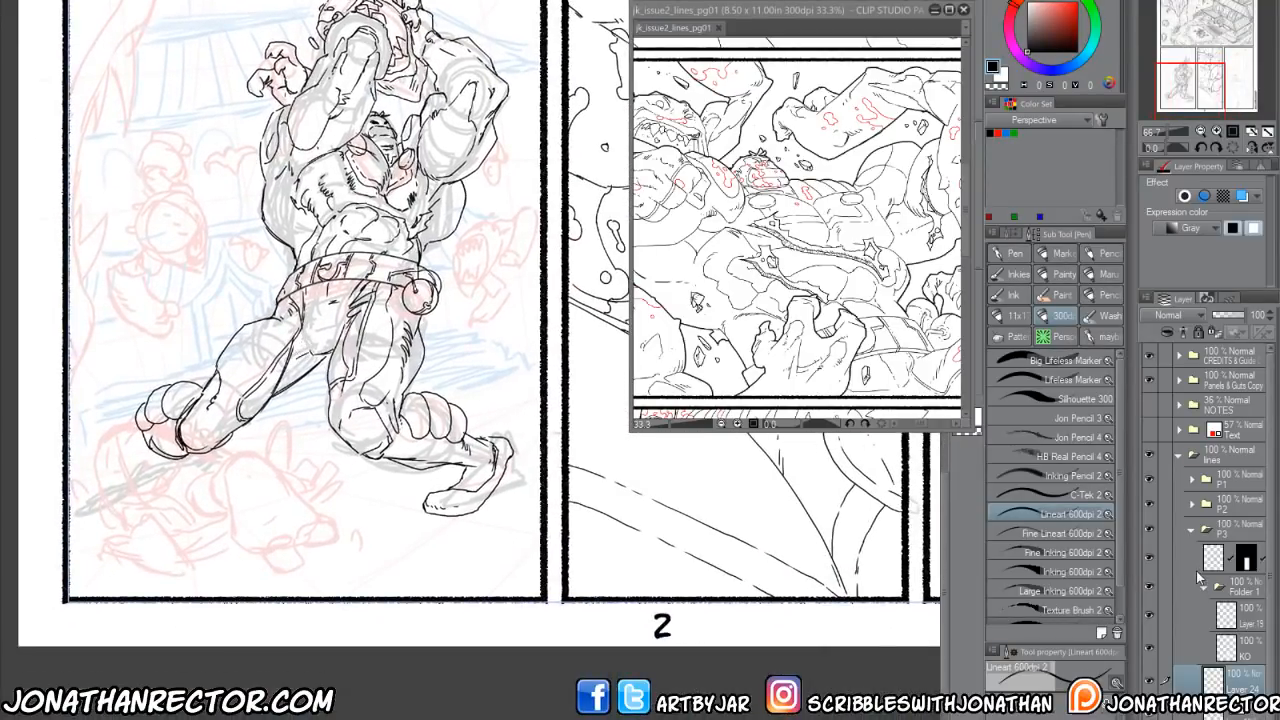
left_click(1192, 528)
left_click(1192, 505)
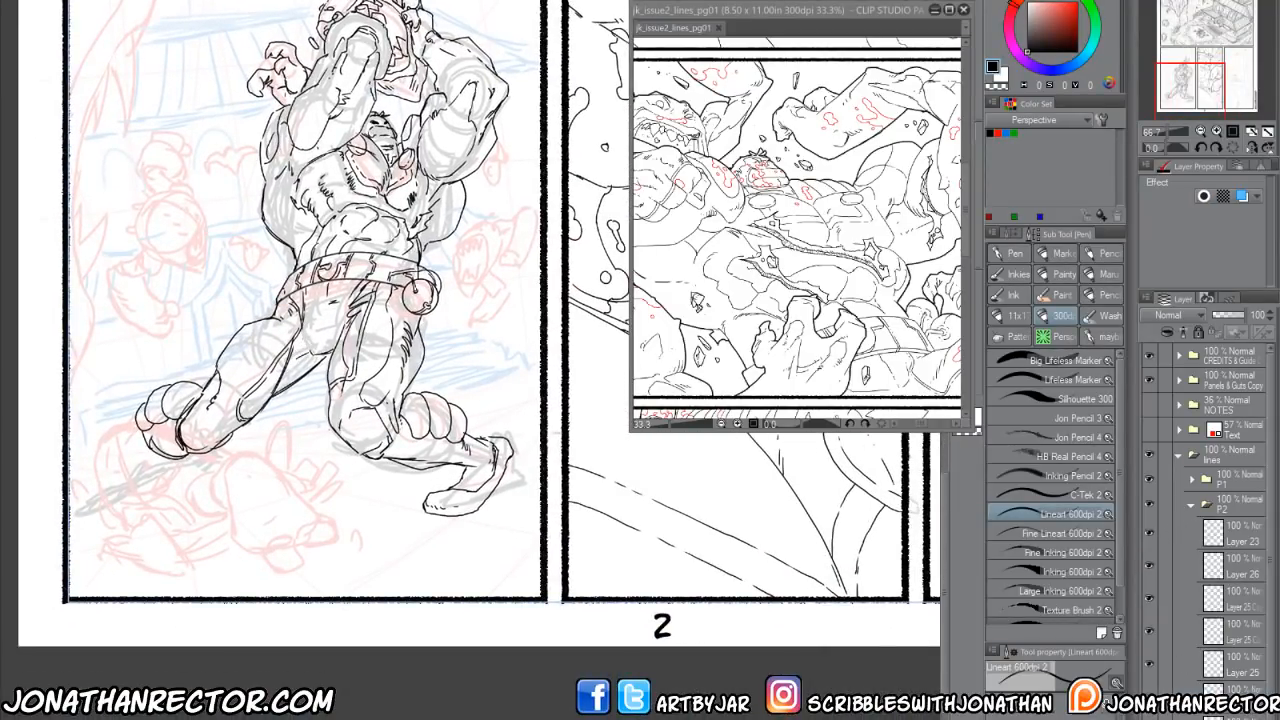
left_click(1183, 538)
key("ctrl+shift+n")
Ink a jagged, torn diagonal shape across the chest of the lower left panel's figure.
scroll(364, 458, "up", 1)
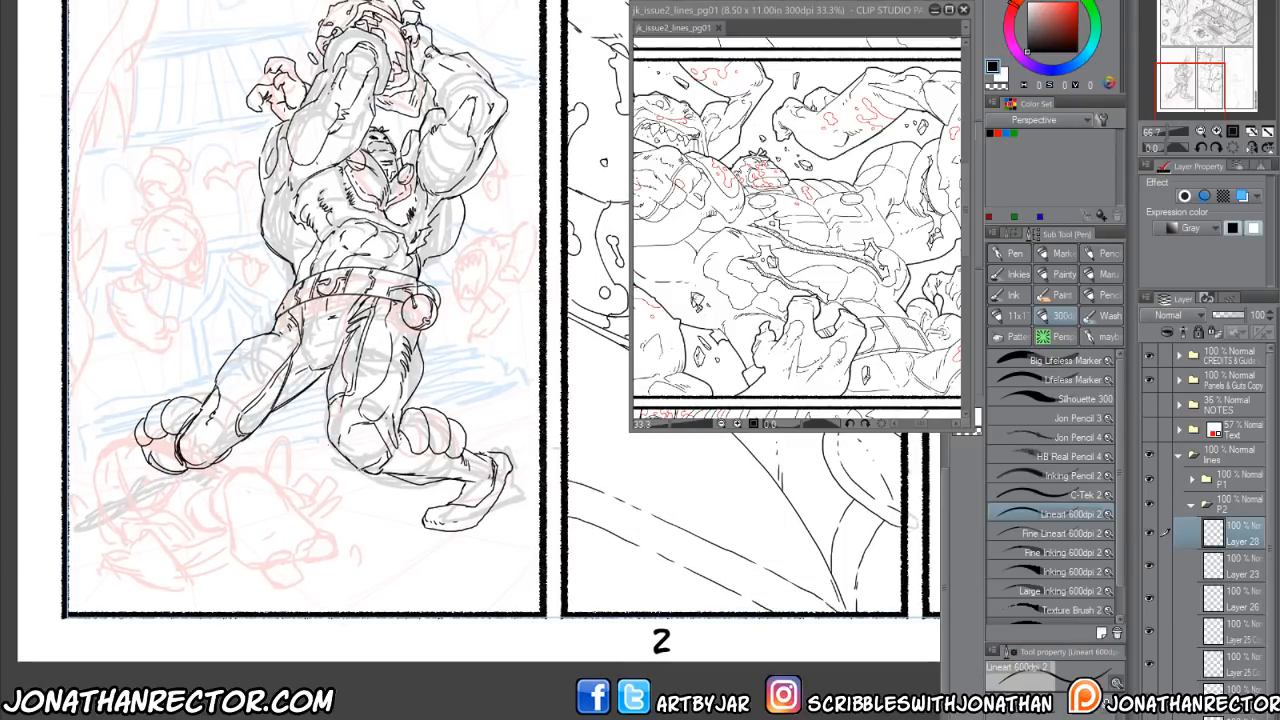
scroll(335, 424, "up", 1)
left_click_drag(350, 314, 404, 541)
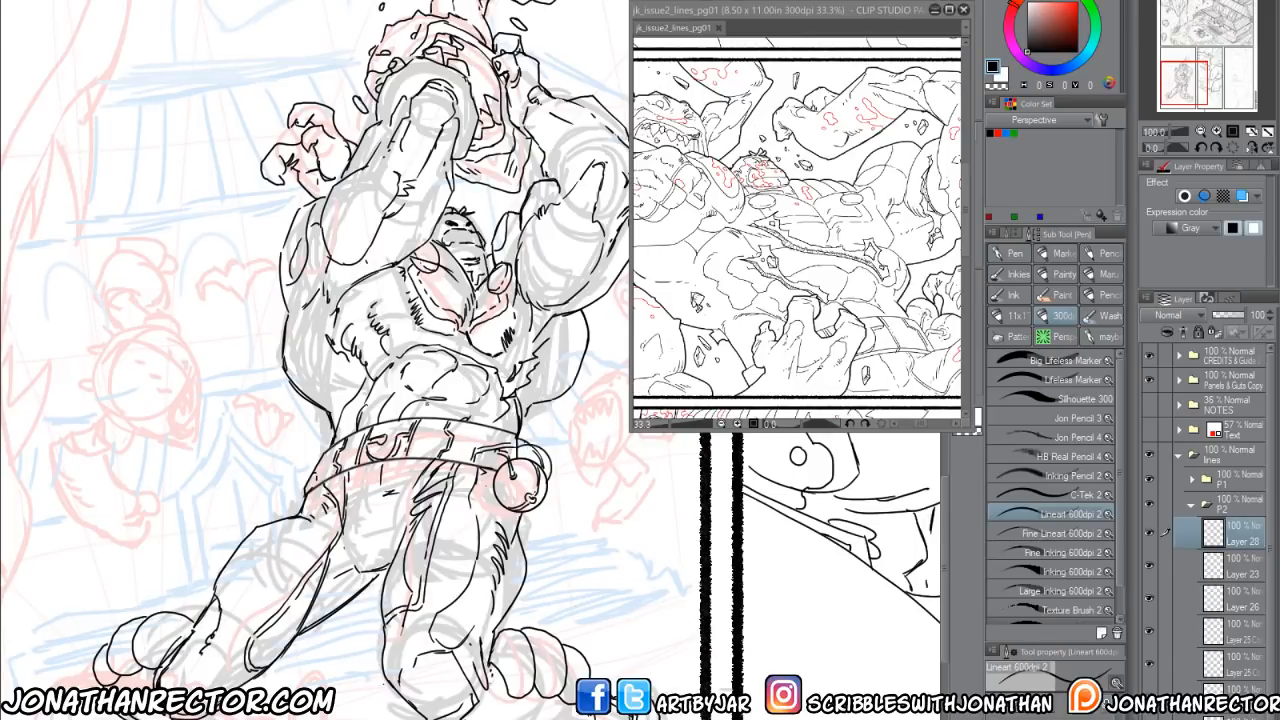
scroll(428, 406, "down", 1)
left_click_drag(384, 364, 408, 384)
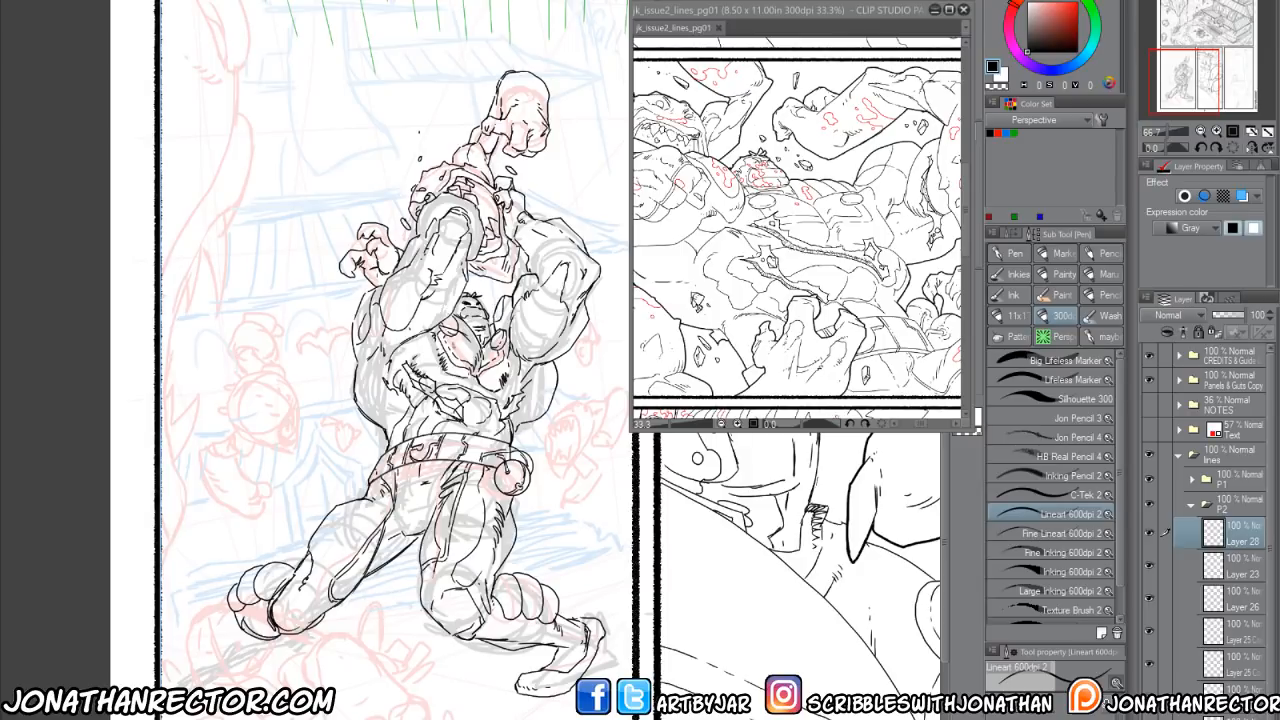
mouse_move(494, 432)
left_mouse_down()
mouse_move(422, 342)
mouse_move(489, 415)
left_mouse_up()
mouse_move(422, 334)
left_mouse_down()
mouse_move(492, 398)
mouse_move(504, 418)
mouse_move(494, 426)
left_mouse_up()
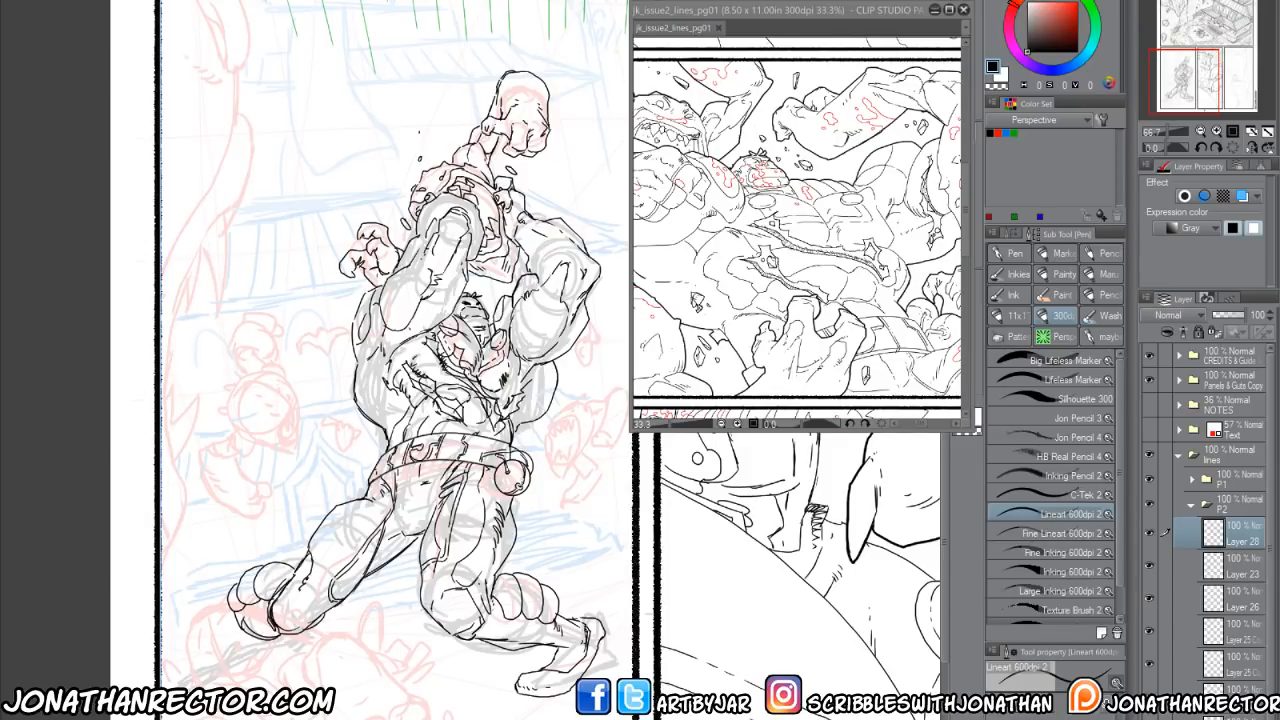
Check Layer 28's lines by toggling its visibility, and add a new layer directly beneath it.
left_click(1150, 533)
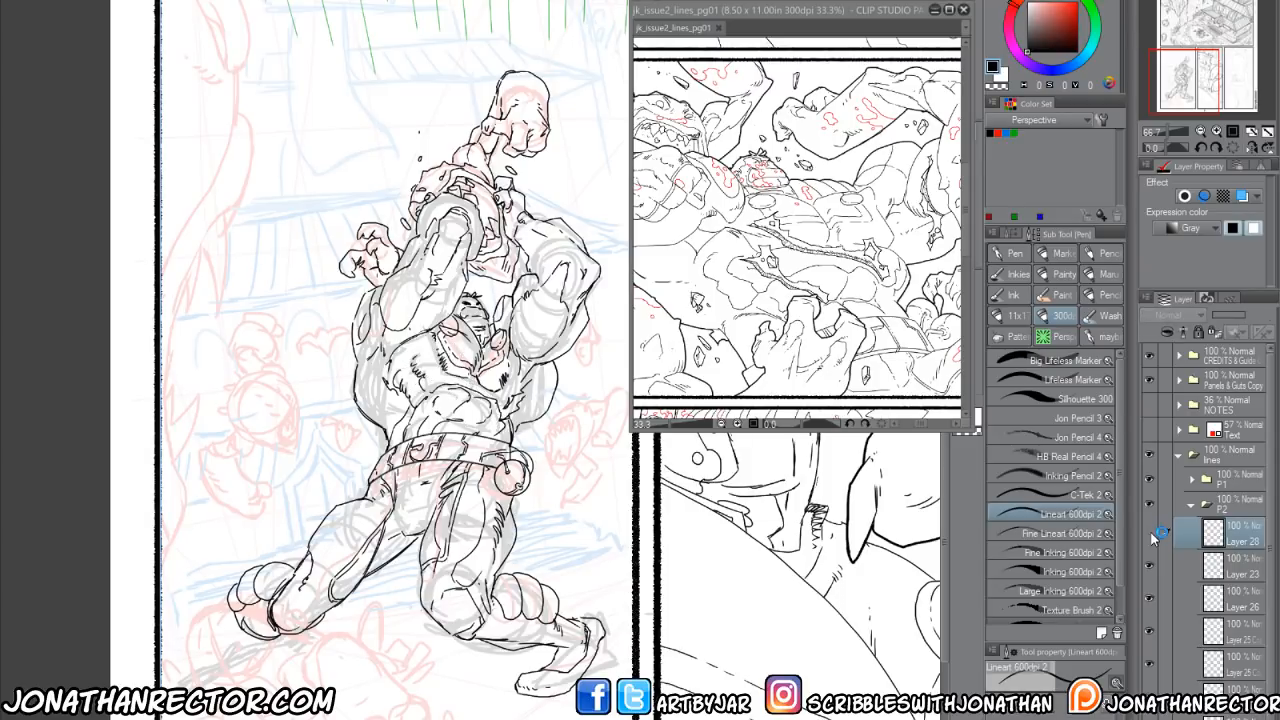
left_click(1150, 533)
key("ctrl+shift+n")
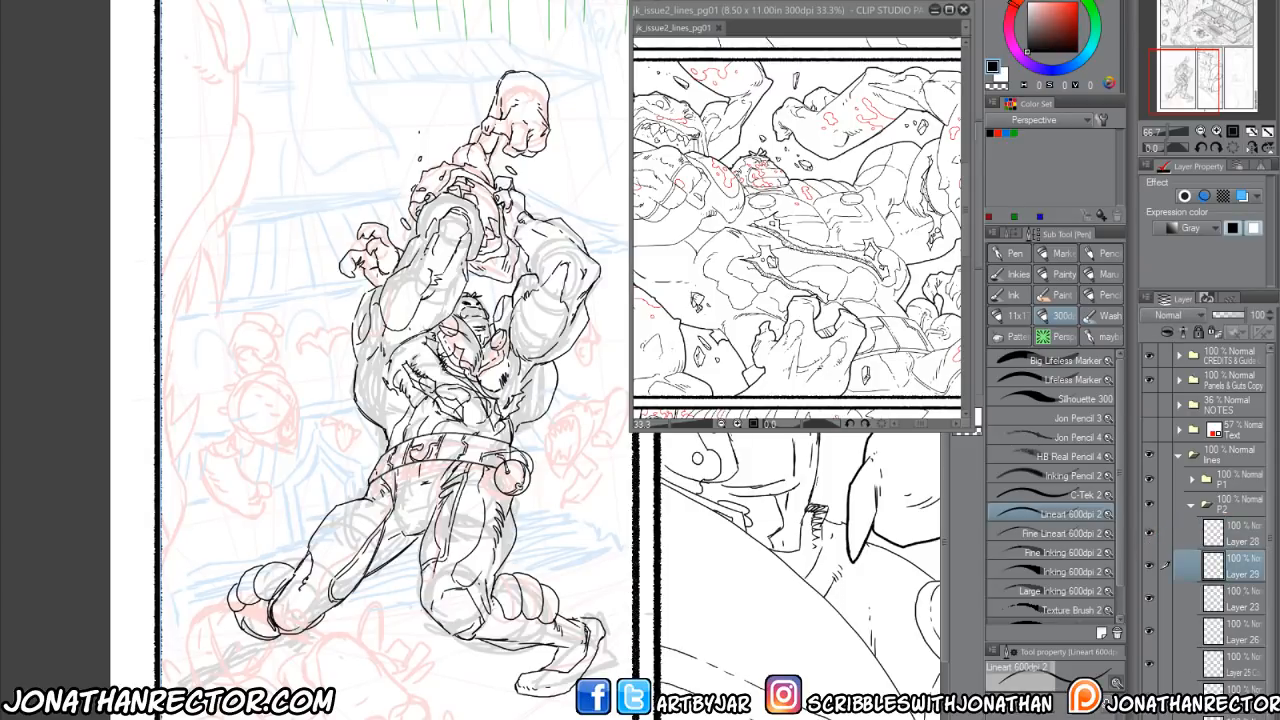
Mask the old lines inside the figure's torn chest shape with white Lasso fill, moving the reference window aside first.
scroll(545, 612, "up", 1)
left_click_drag(708, 20, 668, 0)
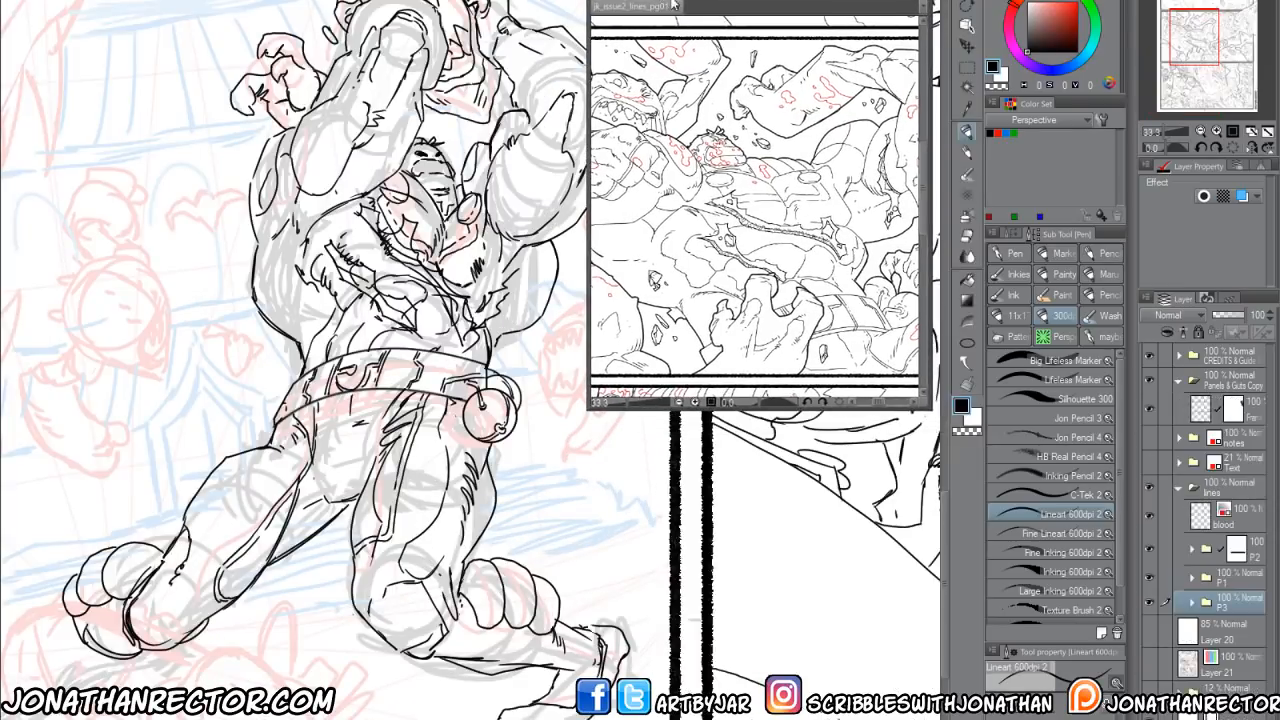
left_click(967, 343)
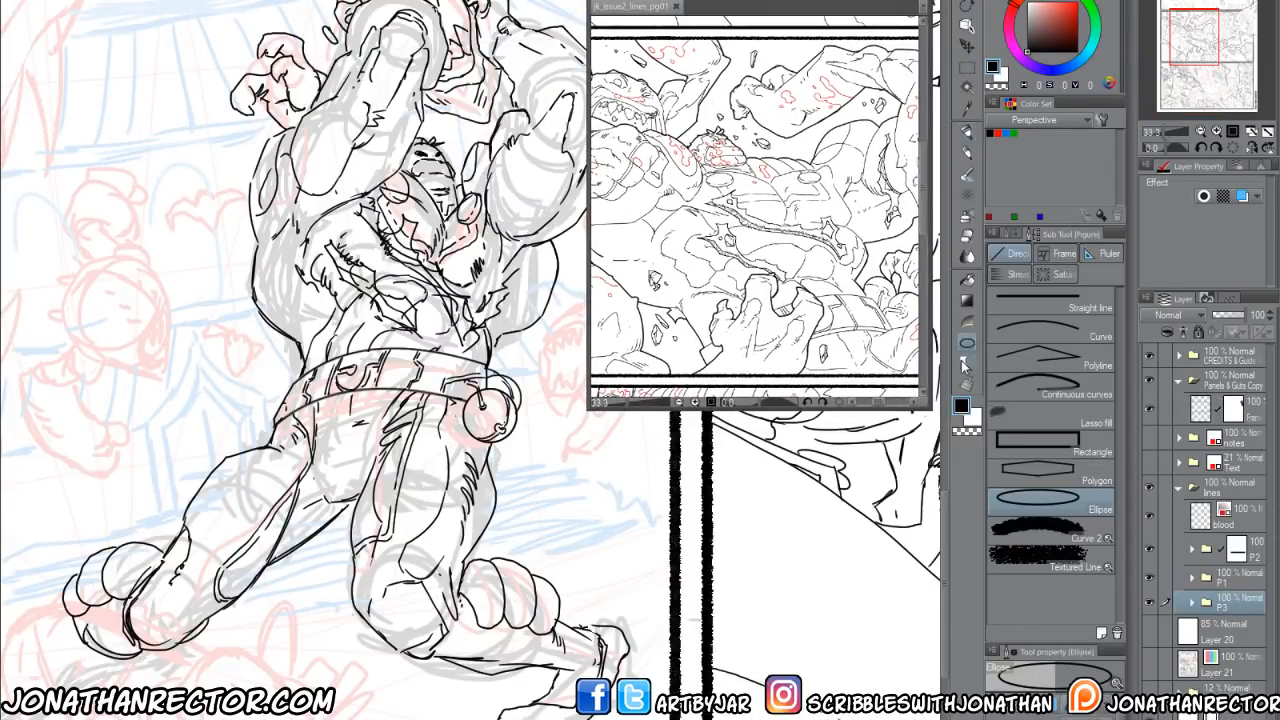
left_click(1020, 416)
left_click(304, 497)
scroll(337, 390, "up", 1)
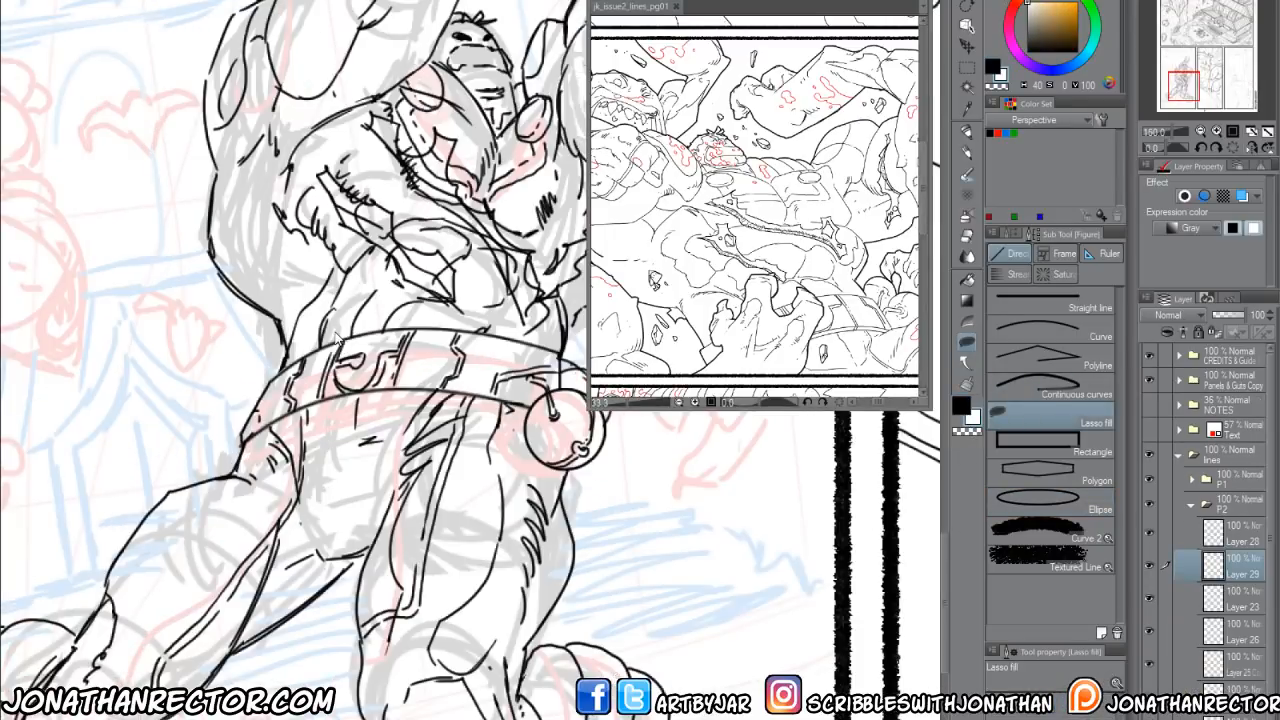
mouse_move(350, 321)
left_mouse_down()
mouse_move(401, 472)
mouse_move(390, 313)
mouse_move(450, 352)
mouse_move(462, 385)
mouse_move(490, 390)
mouse_move(505, 430)
mouse_move(393, 356)
mouse_move(371, 311)
left_mouse_up()
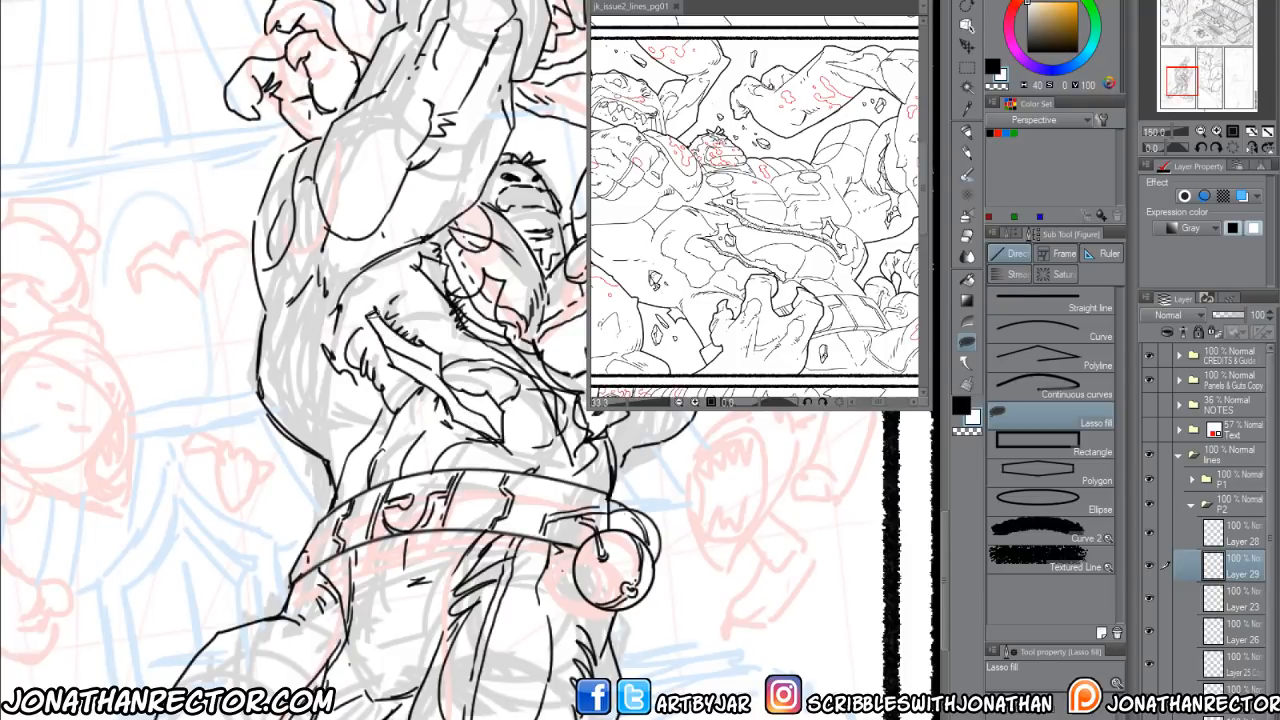
left_click_drag(432, 382, 377, 450)
mouse_move(390, 336)
left_mouse_down()
mouse_move(501, 474)
mouse_move(504, 456)
mouse_move(395, 331)
mouse_move(408, 358)
mouse_move(450, 348)
mouse_move(456, 390)
mouse_move(488, 416)
mouse_move(545, 518)
mouse_move(506, 492)
mouse_move(352, 312)
left_mouse_up()
left_click_drag(350, 645, 324, 572)
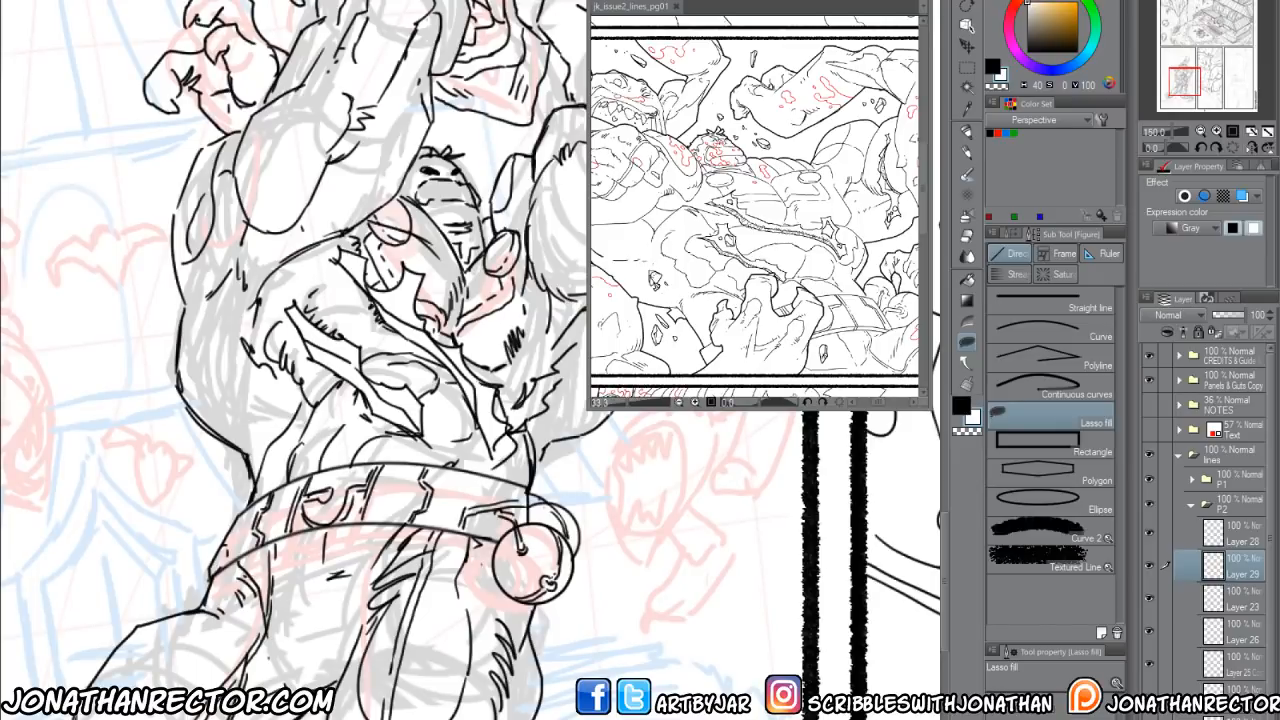
left_click_drag(540, 575, 337, 686)
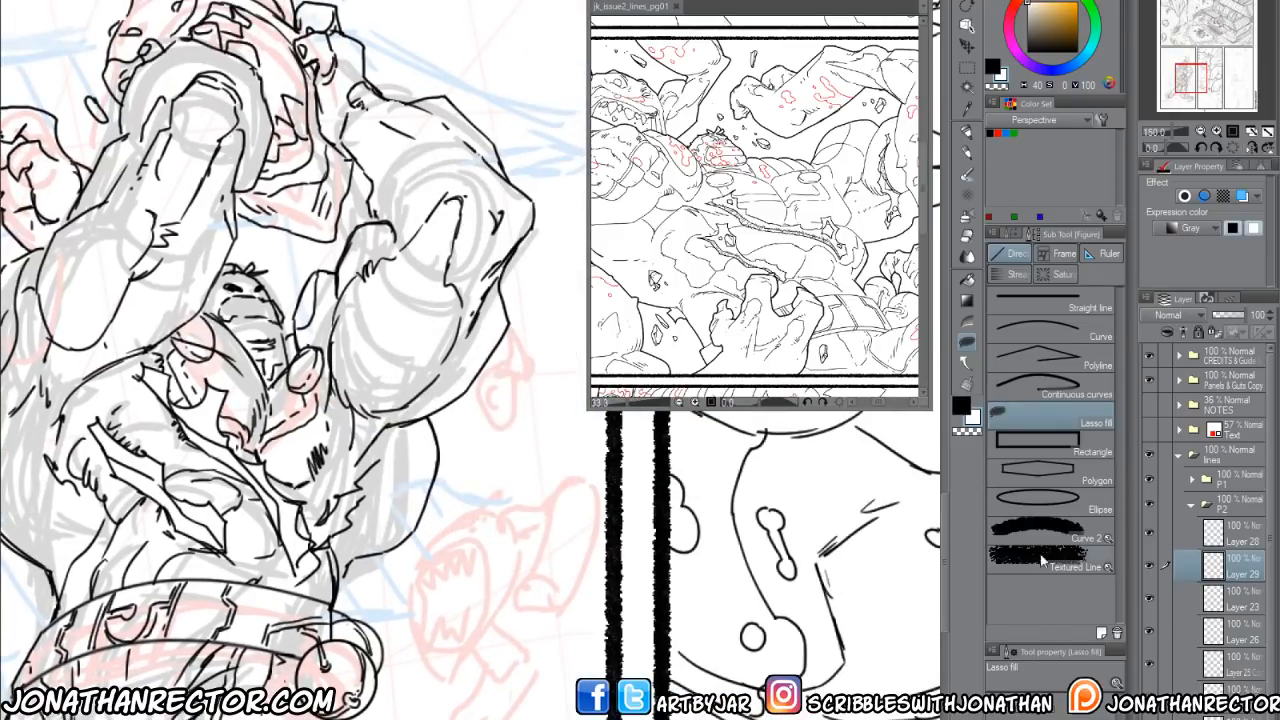
Ink a rounded tip and ragged lines along the inner edge of the figure's raised forearm on Layer 28.
left_click(1232, 541)
left_click_drag(380, 544, 556, 612)
key("x")
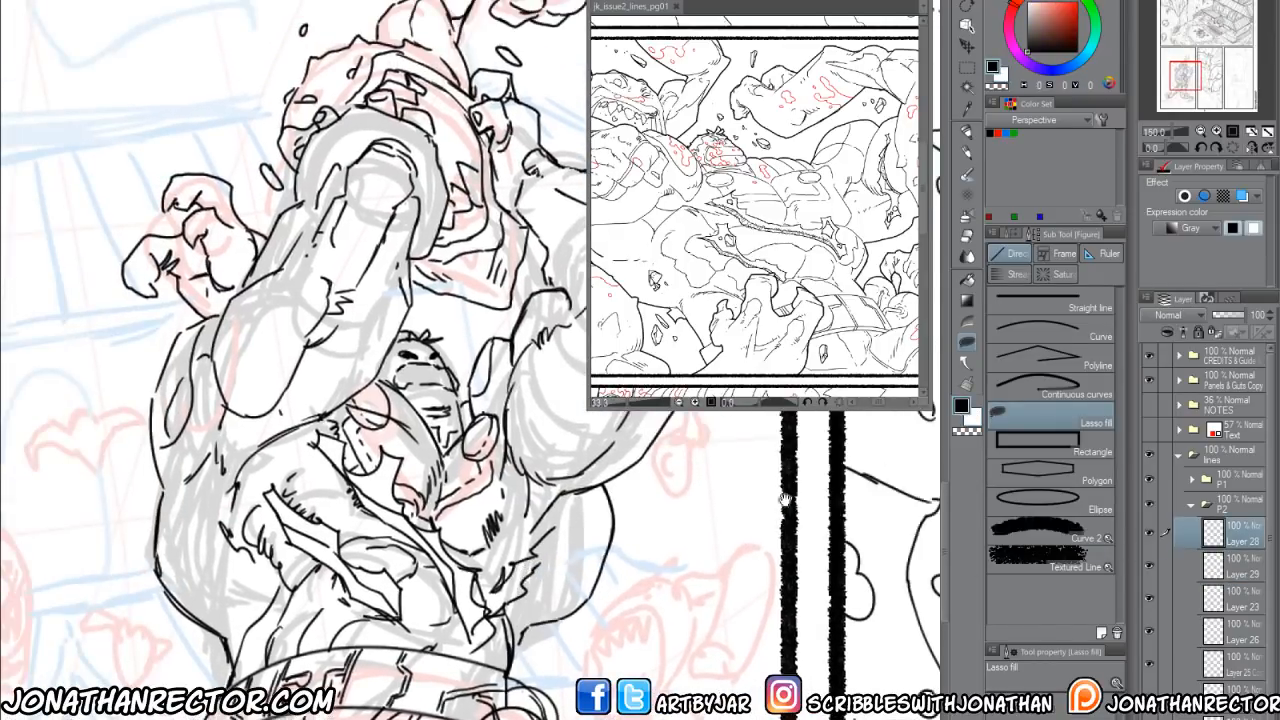
left_click_drag(785, 500, 585, 505)
key("p")
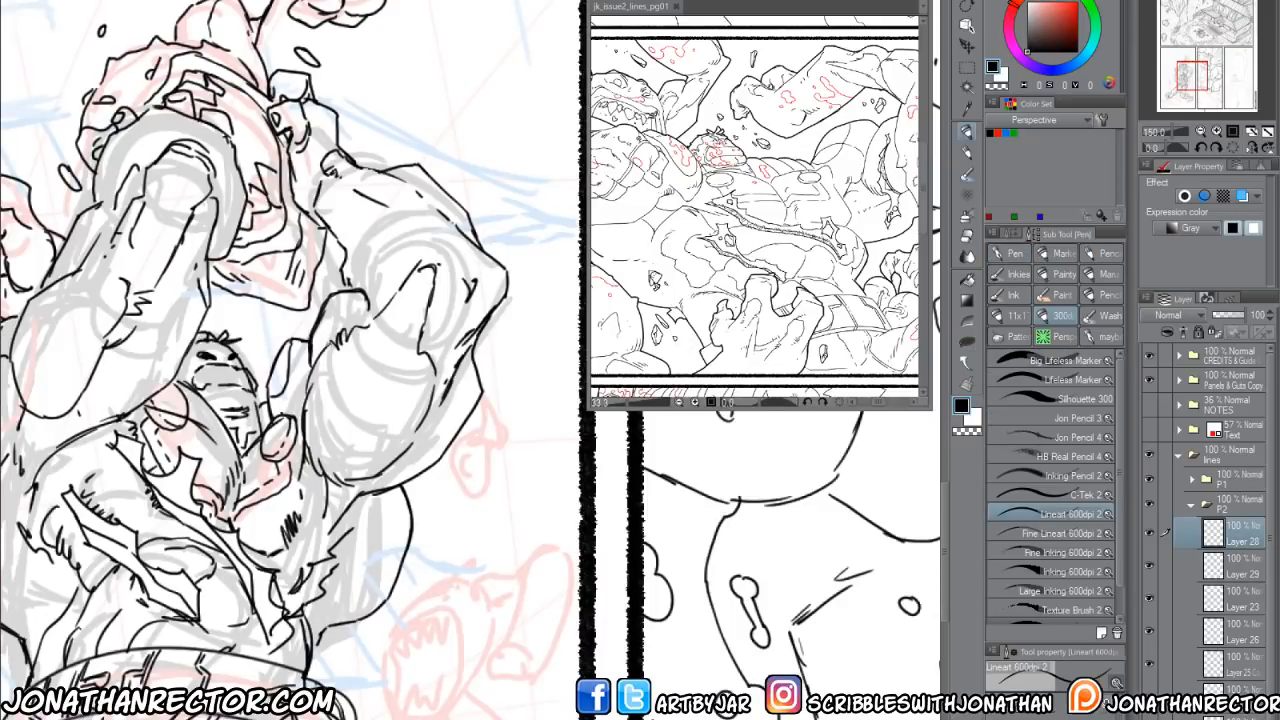
left_click_drag(340, 290, 328, 410)
mouse_move(330, 366)
left_mouse_down()
mouse_move(311, 328)
mouse_move(331, 259)
mouse_move(343, 290)
mouse_move(296, 322)
mouse_move(311, 339)
left_mouse_up()
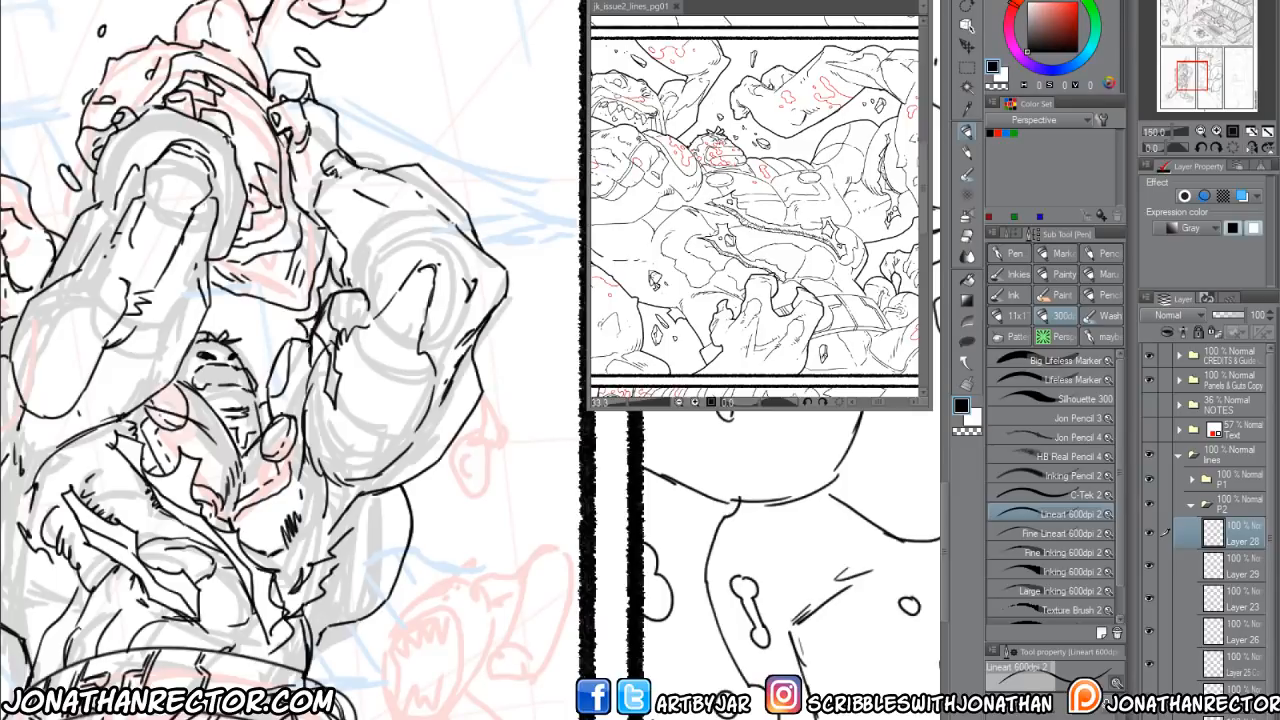
Mask the area beneath the new forearm lines with white Lasso fill on Layer 29.
left_click(1234, 570)
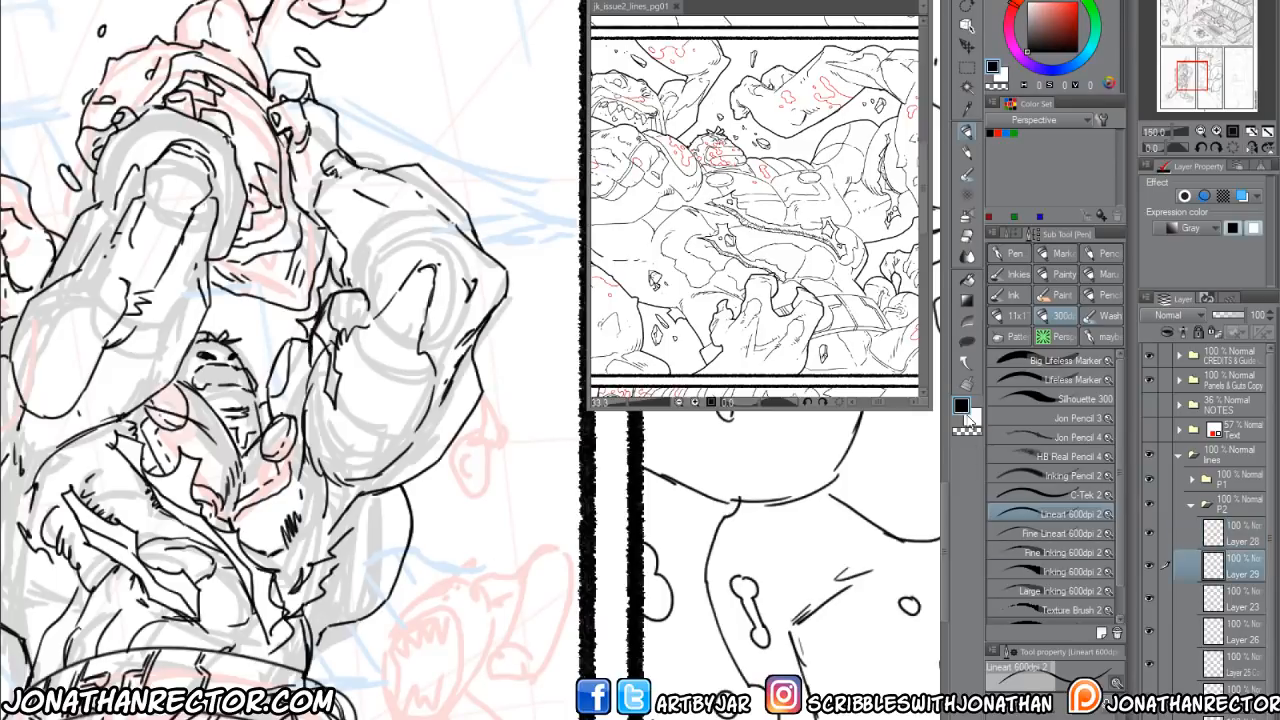
left_click(972, 416)
left_click(966, 342)
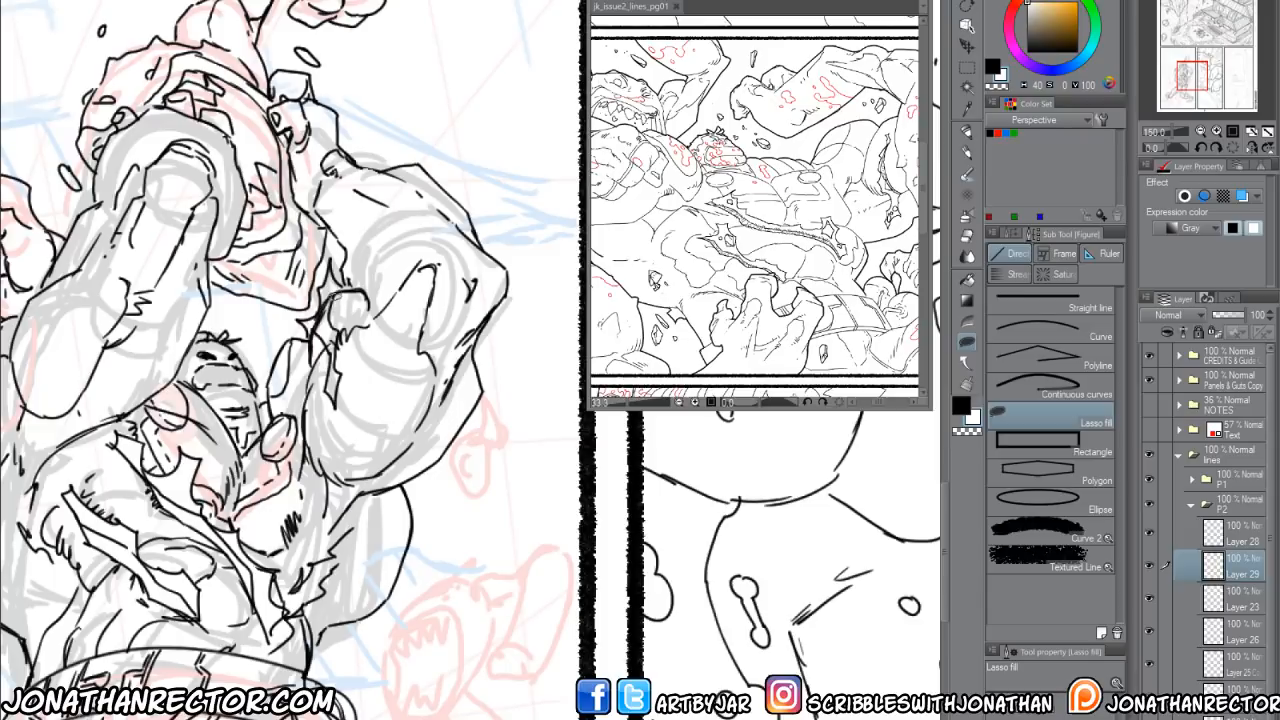
mouse_move(341, 330)
left_mouse_down()
mouse_move(337, 348)
mouse_move(328, 333)
left_mouse_up()
left_click_drag(328, 719, 510, 690)
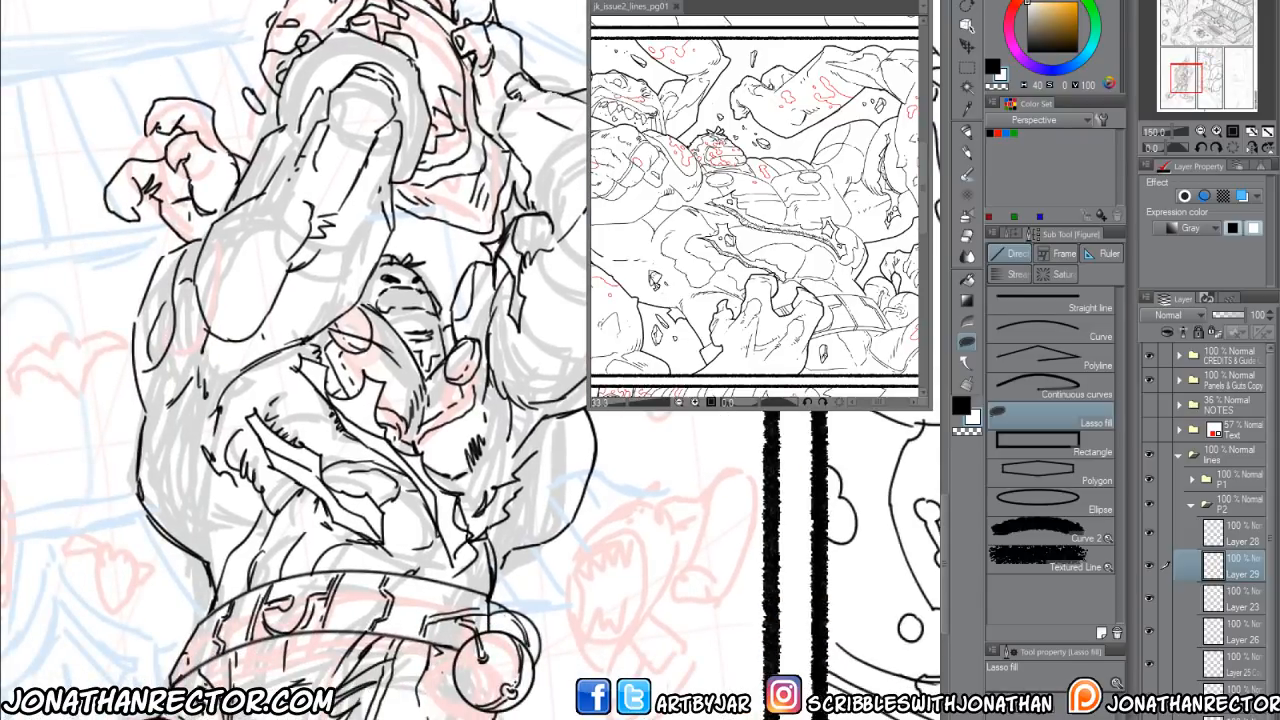
scroll(510, 690, "down", 1)
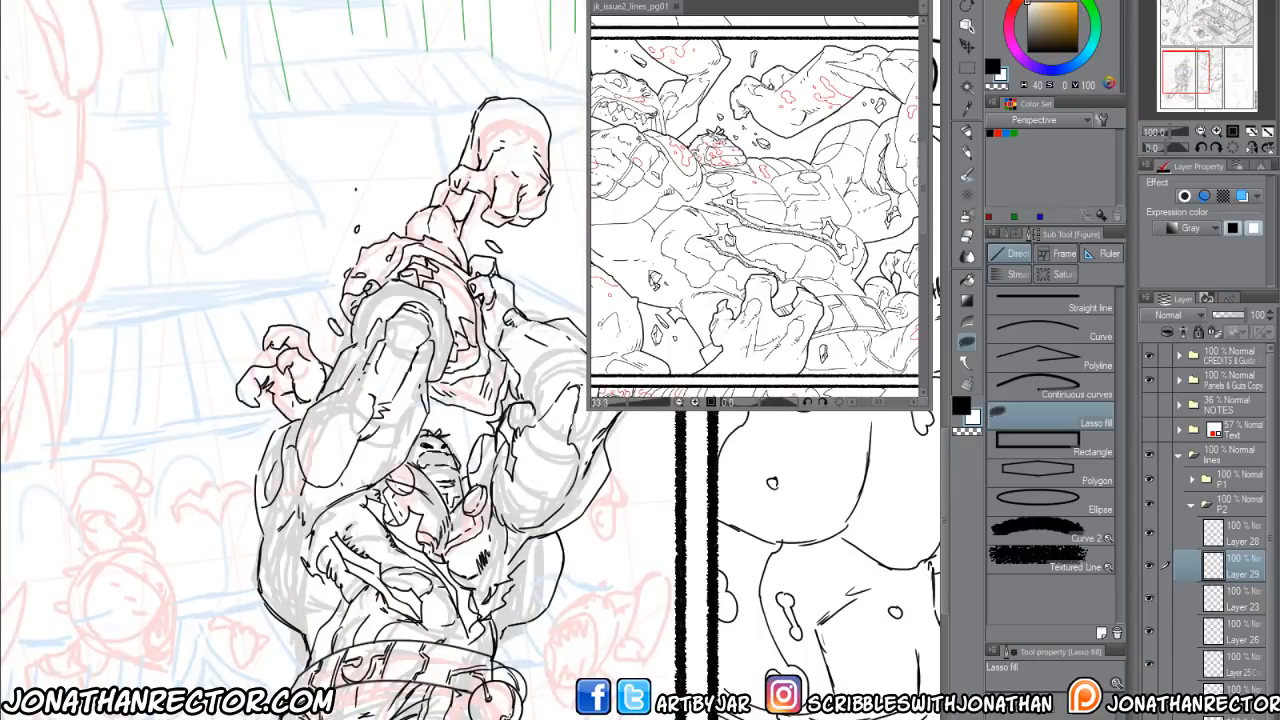
Add a new layer above Layer 28 and ready the Lineart 600dpi pen in black.
left_click_drag(384, 690, 296, 495)
left_click_drag(740, 300, 642, 156)
left_click_drag(450, 400, 496, 455)
left_click(1214, 538)
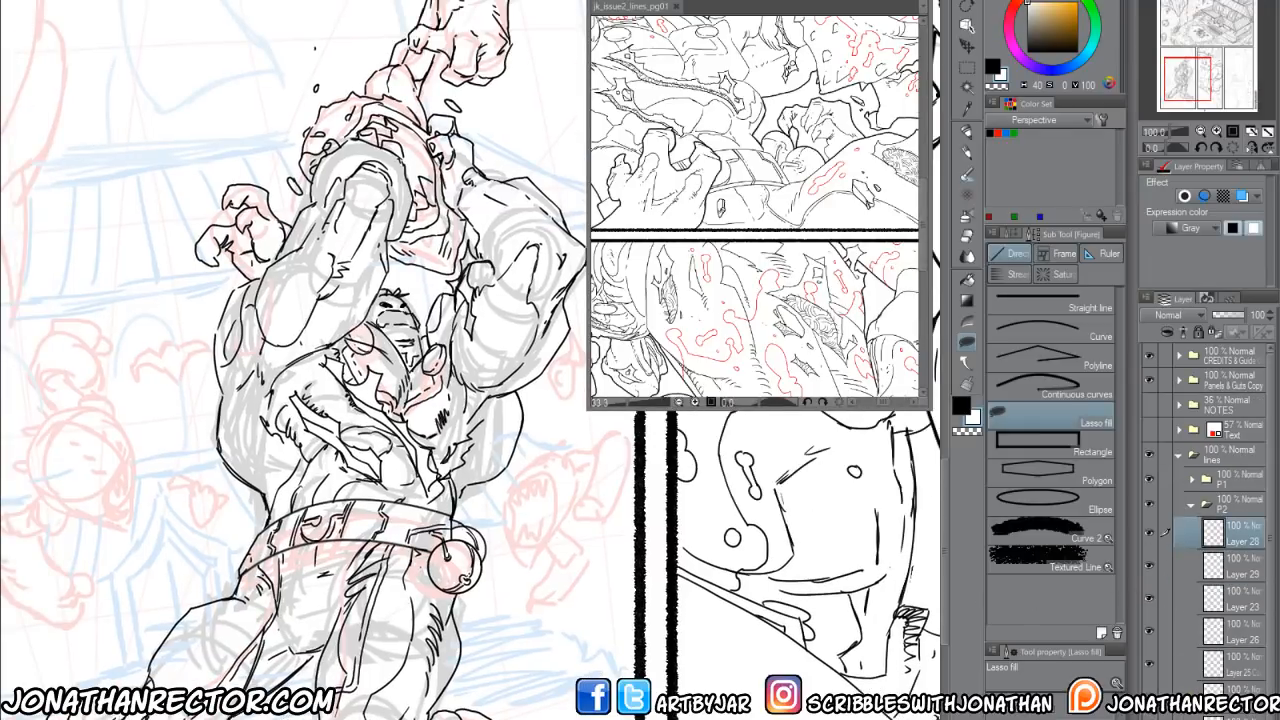
key("ctrl+shift+n")
left_click(961, 405)
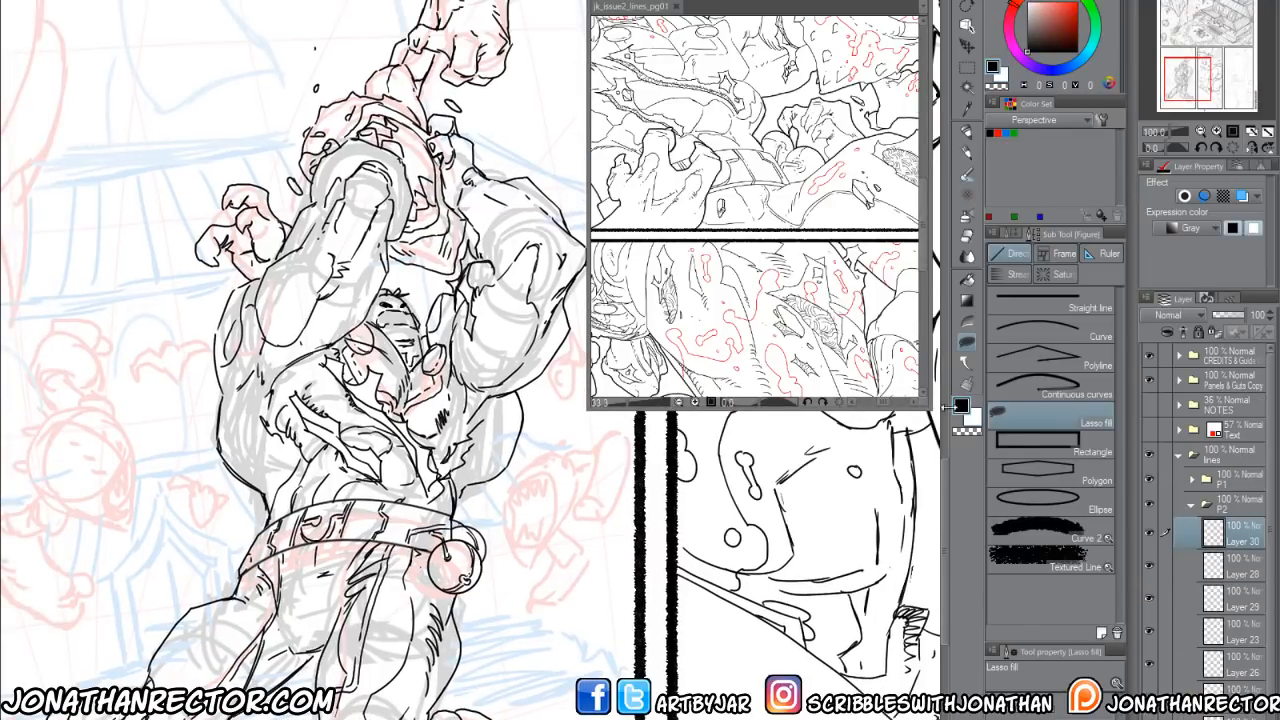
key("p")
Ink small blood splatter shapes over the figure's raised arms, shoulder and torso on Layer 30.
mouse_move(339, 458)
left_mouse_down()
mouse_move(375, 397)
mouse_move(358, 457)
left_mouse_up()
left_click_drag(358, 600, 344, 504)
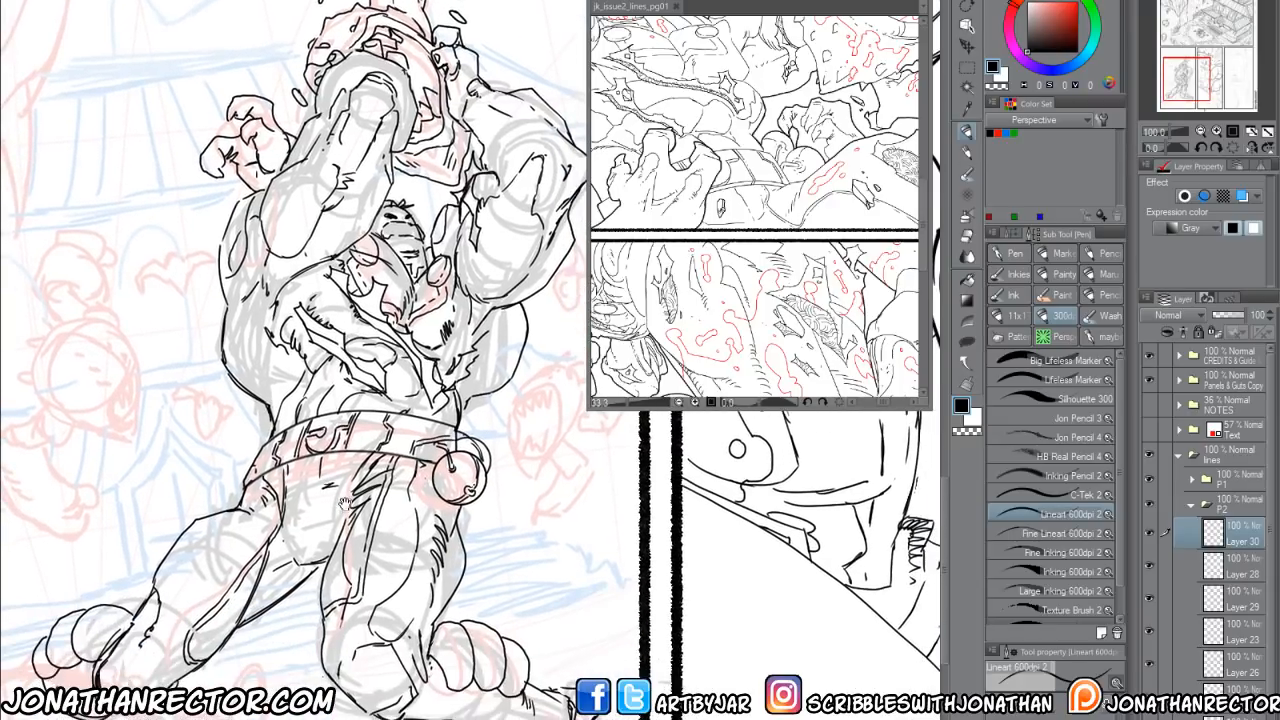
left_click_drag(392, 304, 327, 480)
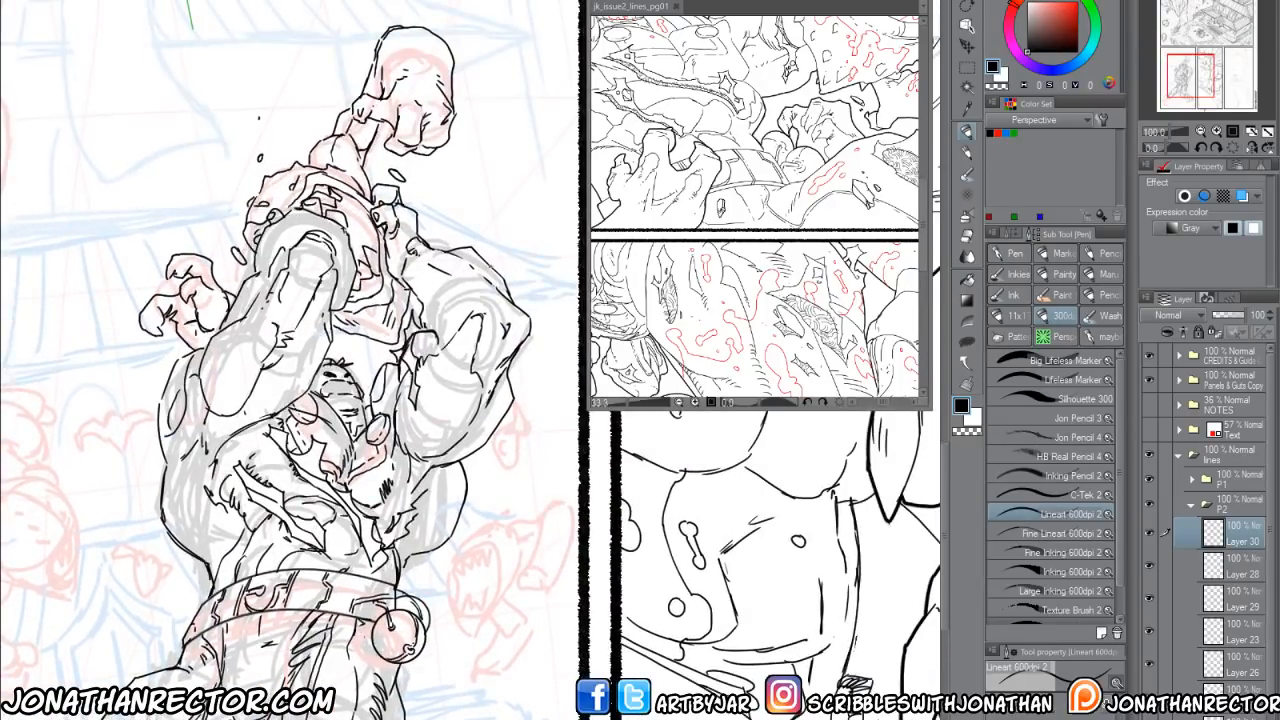
mouse_move(481, 261)
left_mouse_down()
mouse_move(493, 275)
mouse_move(414, 291)
left_mouse_up()
key("ctrl+minus")
mouse_move(421, 341)
left_mouse_down()
mouse_move(471, 373)
mouse_move(411, 361)
left_mouse_up()
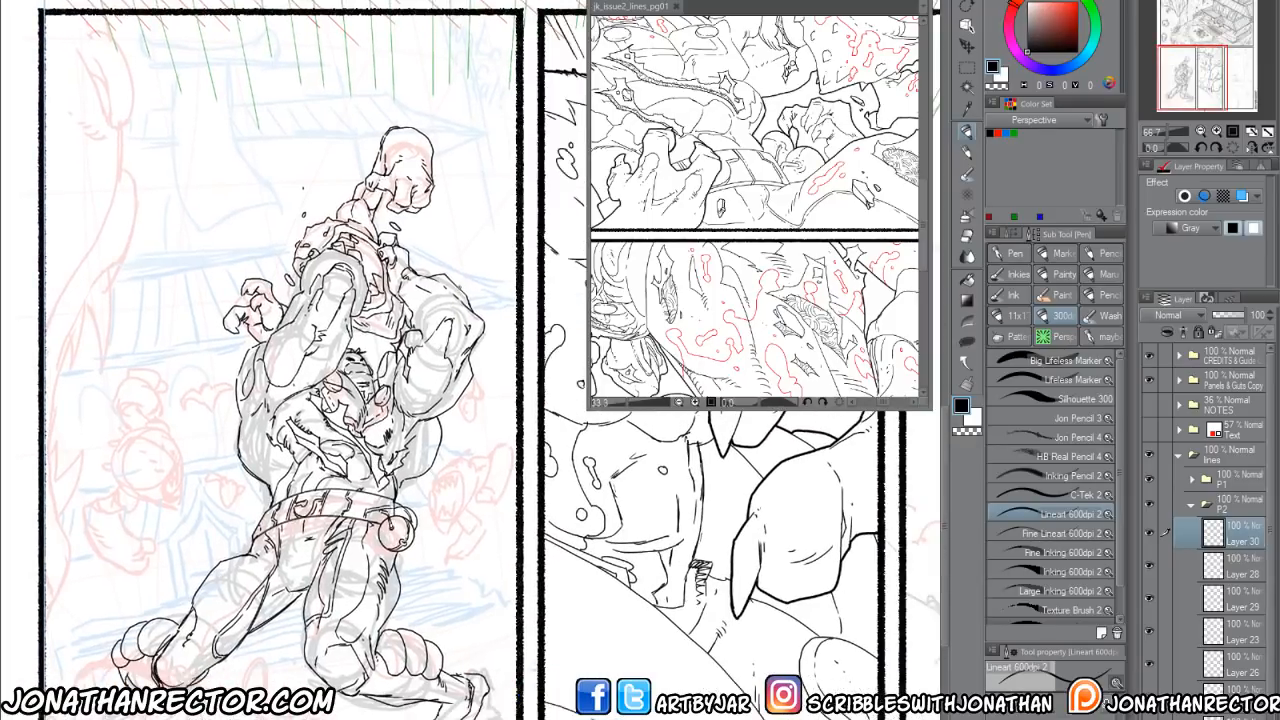
mouse_move(463, 294)
left_mouse_down()
mouse_move(442, 289)
mouse_move(466, 317)
mouse_move(434, 296)
mouse_move(419, 306)
mouse_move(428, 326)
mouse_move(418, 317)
left_mouse_up()
left_click_drag(293, 373, 333, 376)
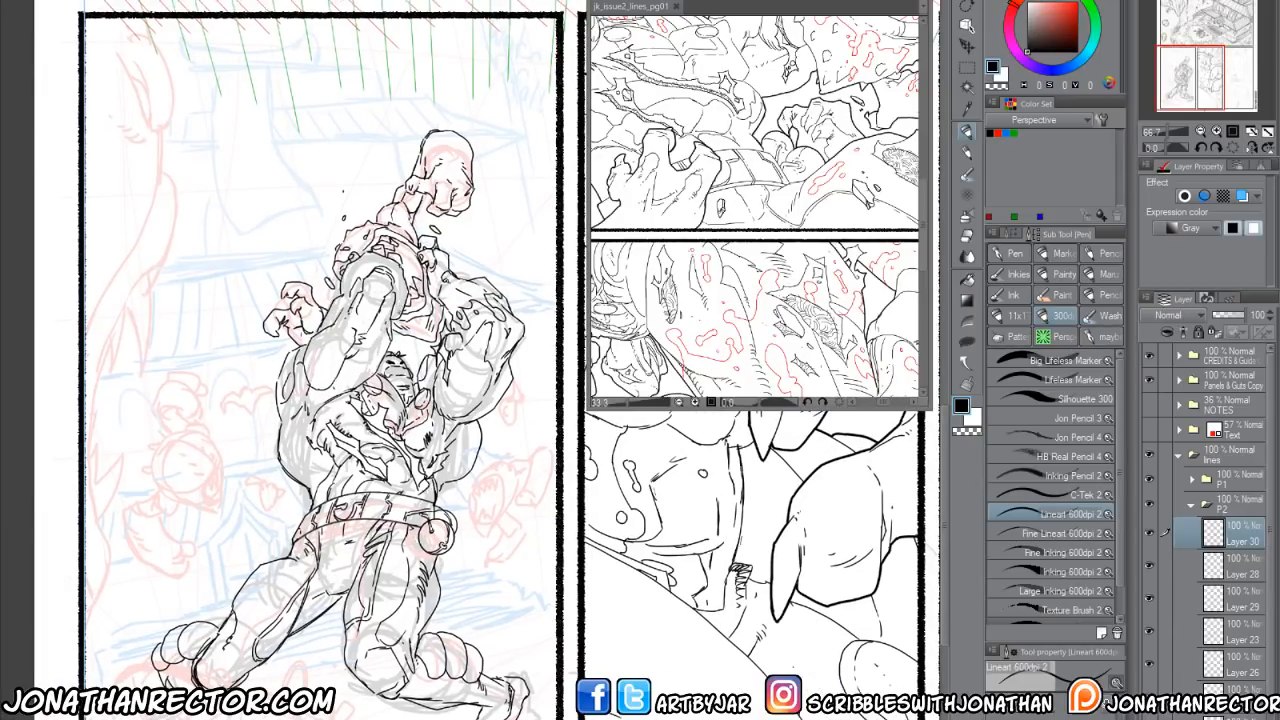
left_click_drag(406, 301, 368, 302)
mouse_move(372, 272)
left_mouse_down()
mouse_move(366, 288)
mouse_move(350, 274)
left_mouse_up()
left_click_drag(354, 274, 331, 307)
left_click_drag(381, 335, 367, 357)
left_click_drag(375, 335, 367, 351)
left_click_drag(469, 379, 465, 391)
left_click_drag(465, 379, 464, 391)
Ink blood splatter shapes on the figure's thighs and small accent marks on the hip and lower leg.
left_click_drag(334, 670, 331, 517)
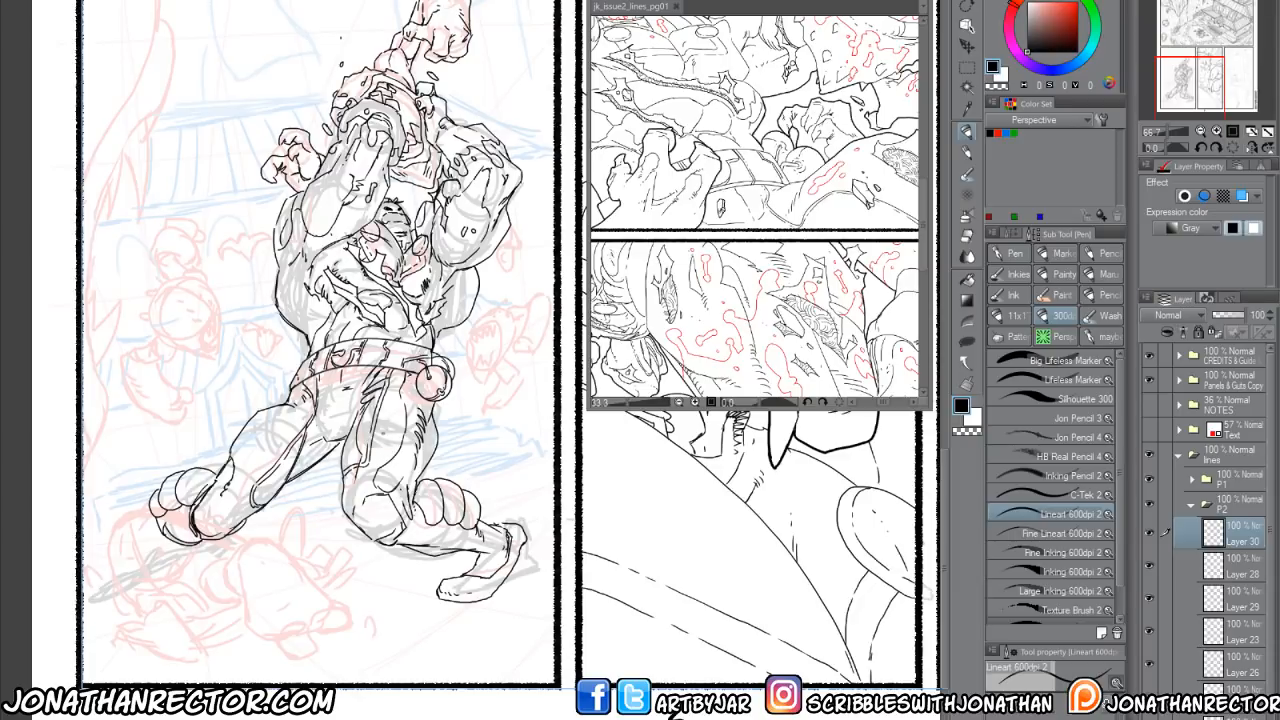
left_click_drag(388, 424, 378, 438)
mouse_move(284, 430)
left_mouse_down()
mouse_move(250, 428)
mouse_move(274, 450)
left_mouse_up()
left_click_drag(240, 585, 309, 648)
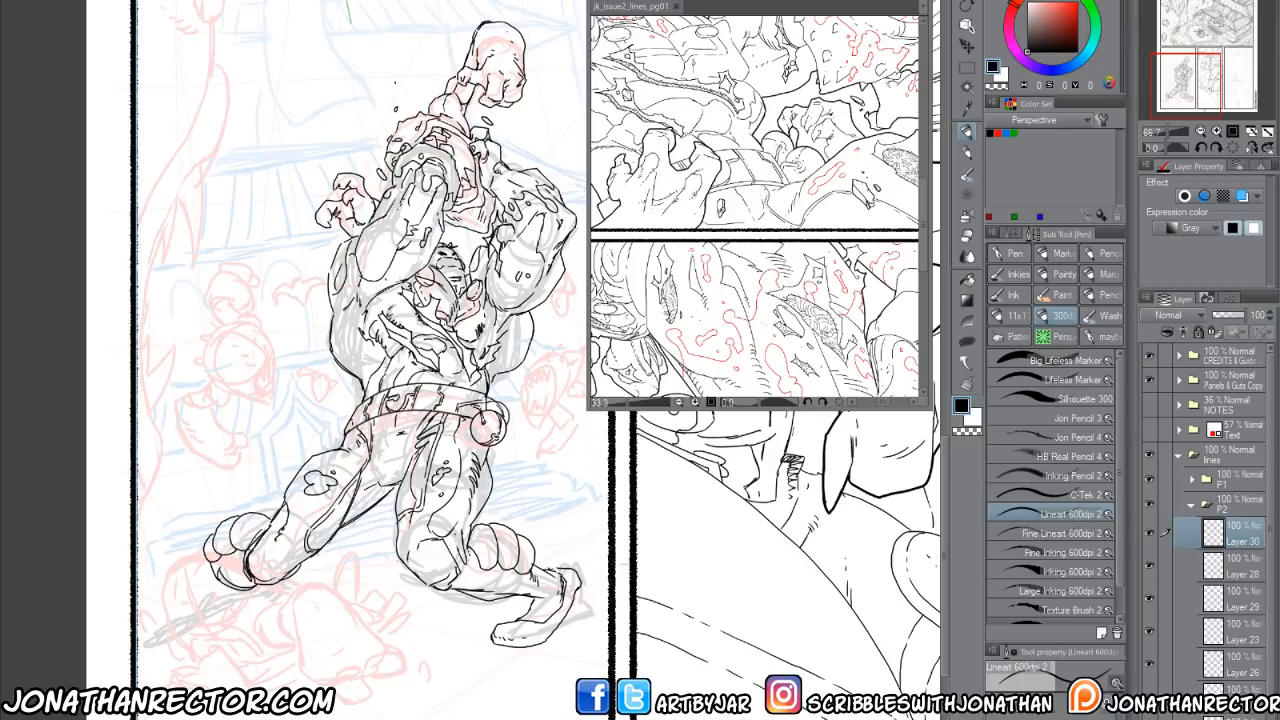
left_click_drag(485, 381, 493, 394)
left_click_drag(548, 565, 562, 571)
left_click_drag(390, 482, 399, 491)
Magic-wand the area outside the figure from all layers, create a bordered KO silhouette layer, and move it beneath the figure's line layers.
key("w")
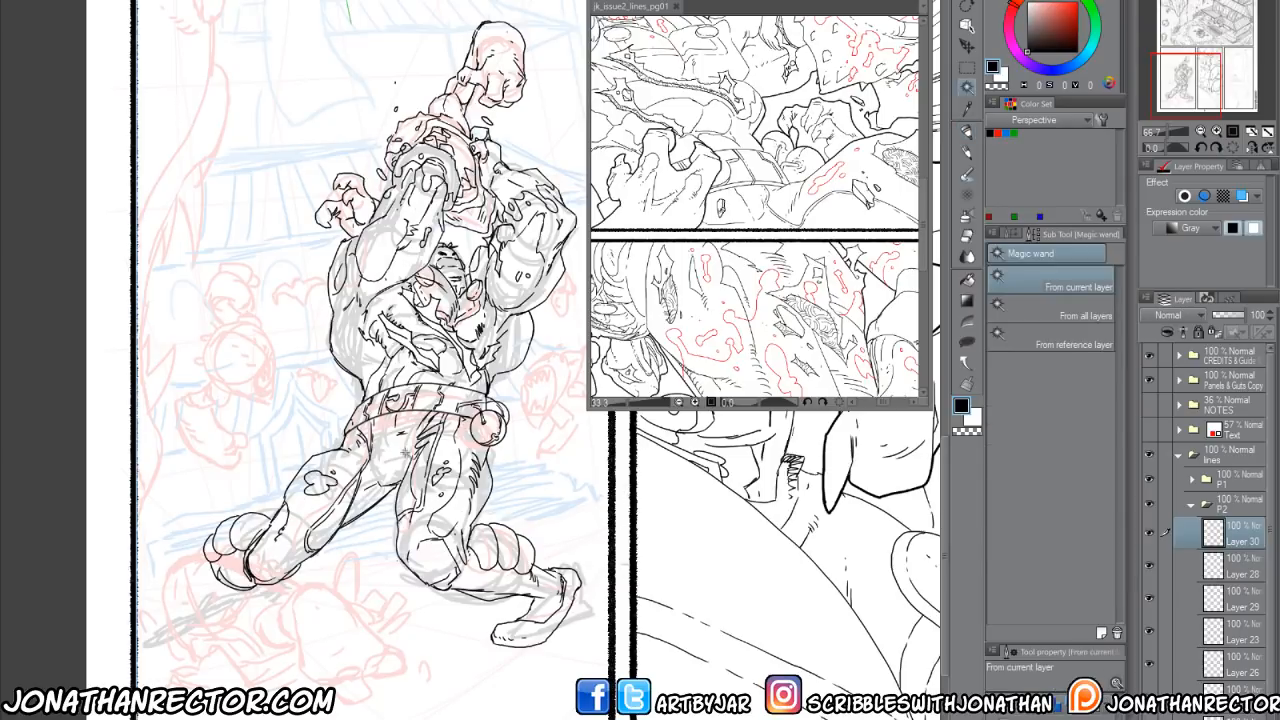
left_click(358, 508)
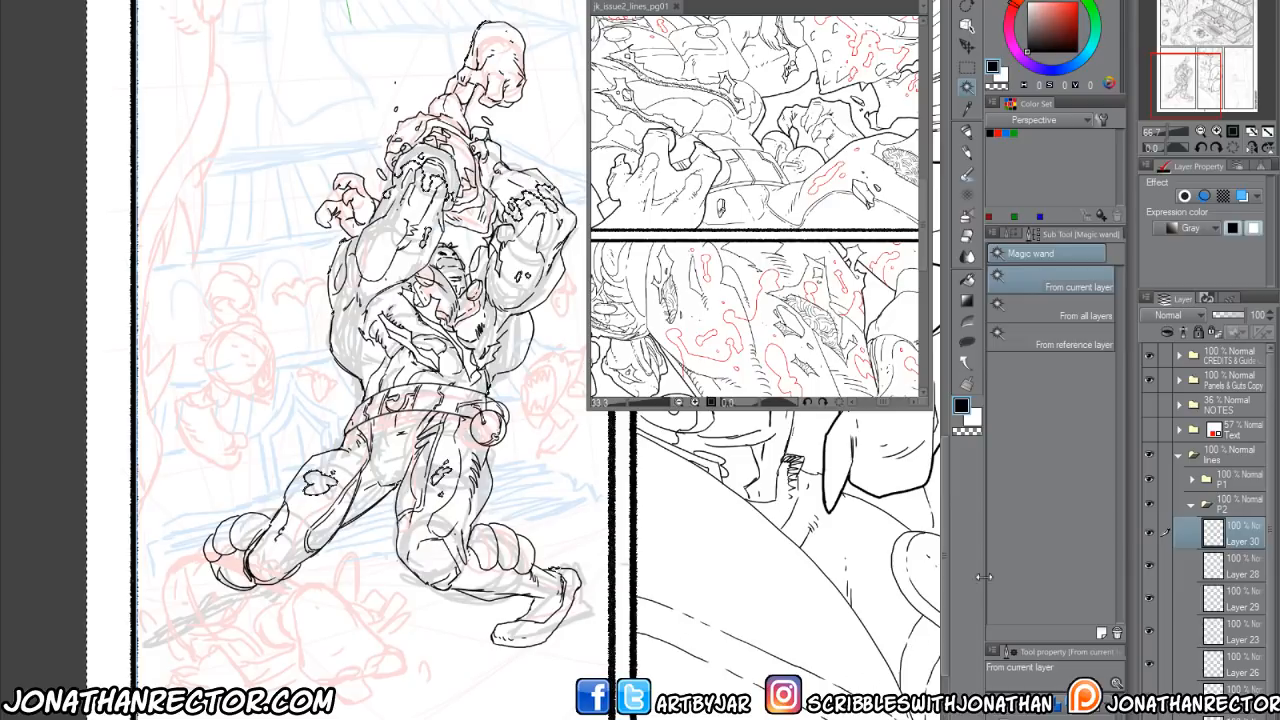
left_click(1034, 312)
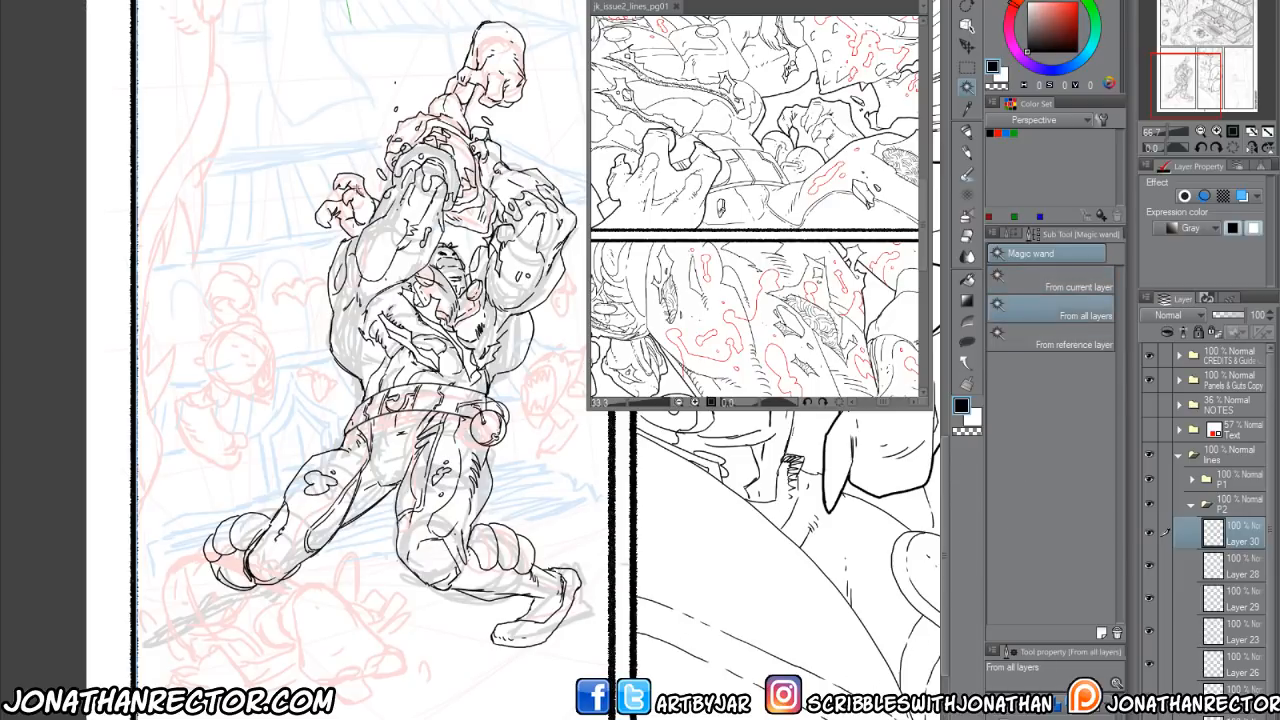
left_click(242, 374)
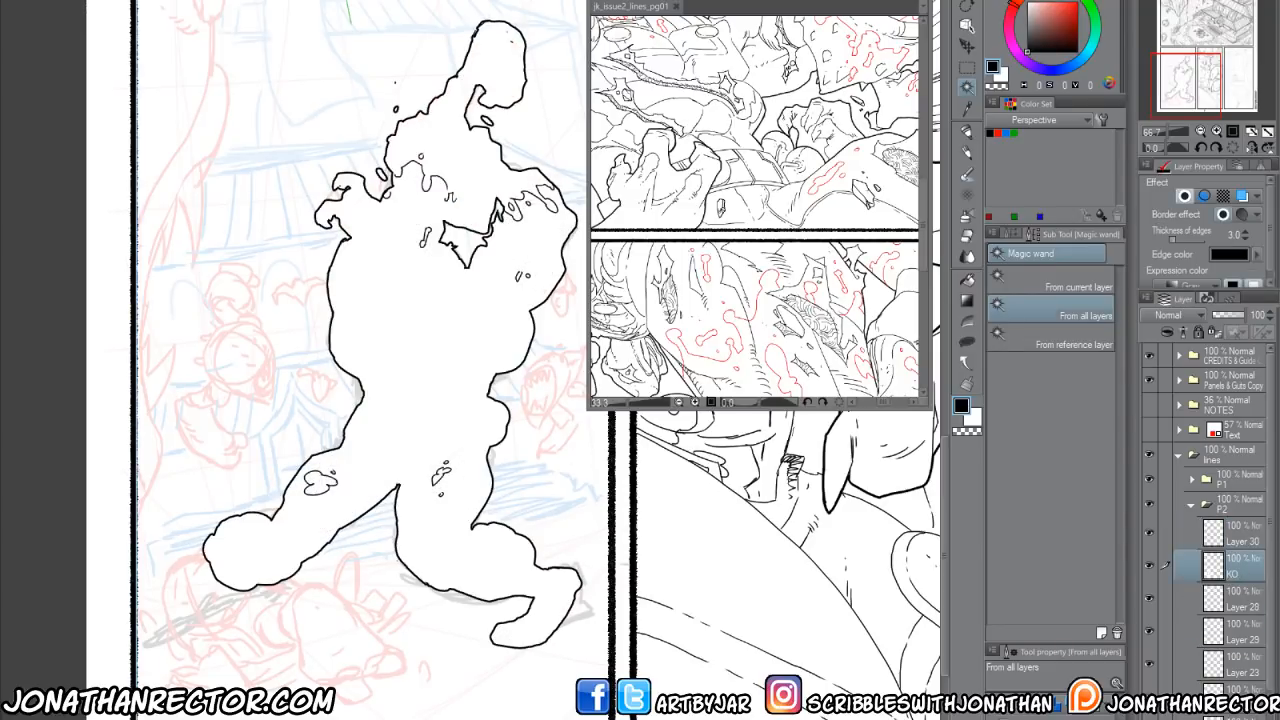
scroll(1208, 520, "down", 2)
scroll(1208, 520, "down", 2)
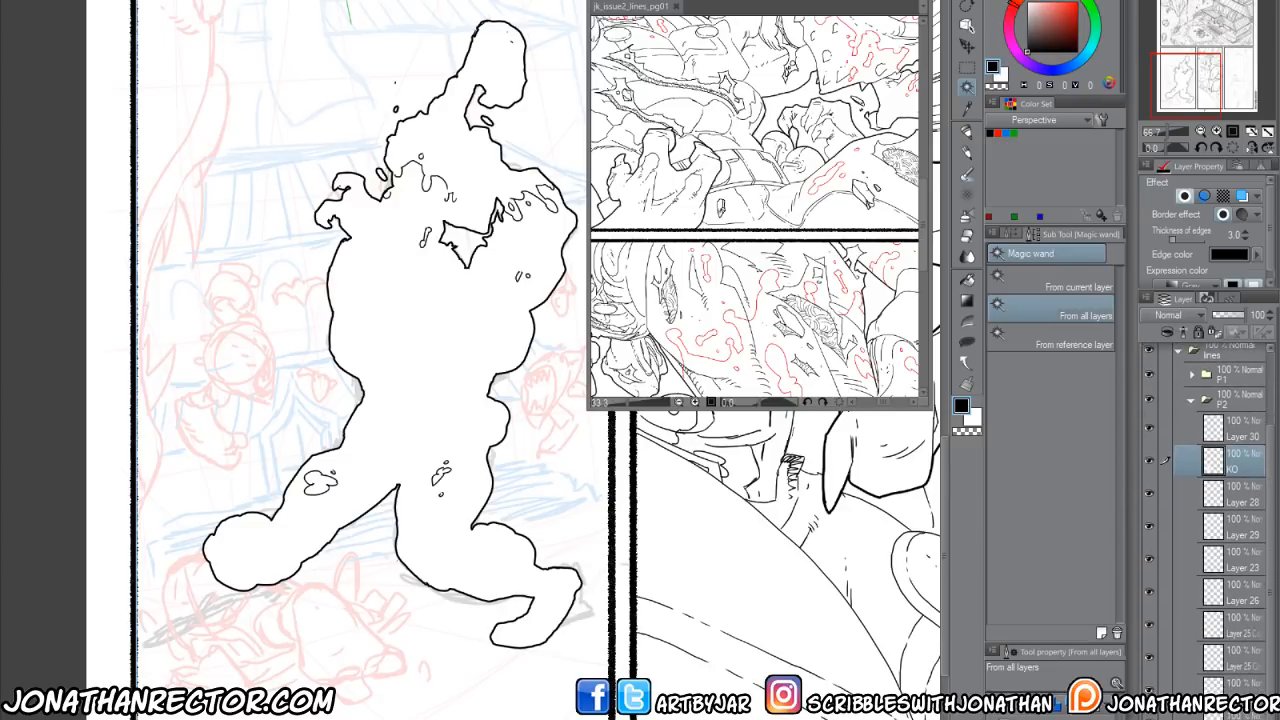
left_click_drag(1235, 463, 1210, 686)
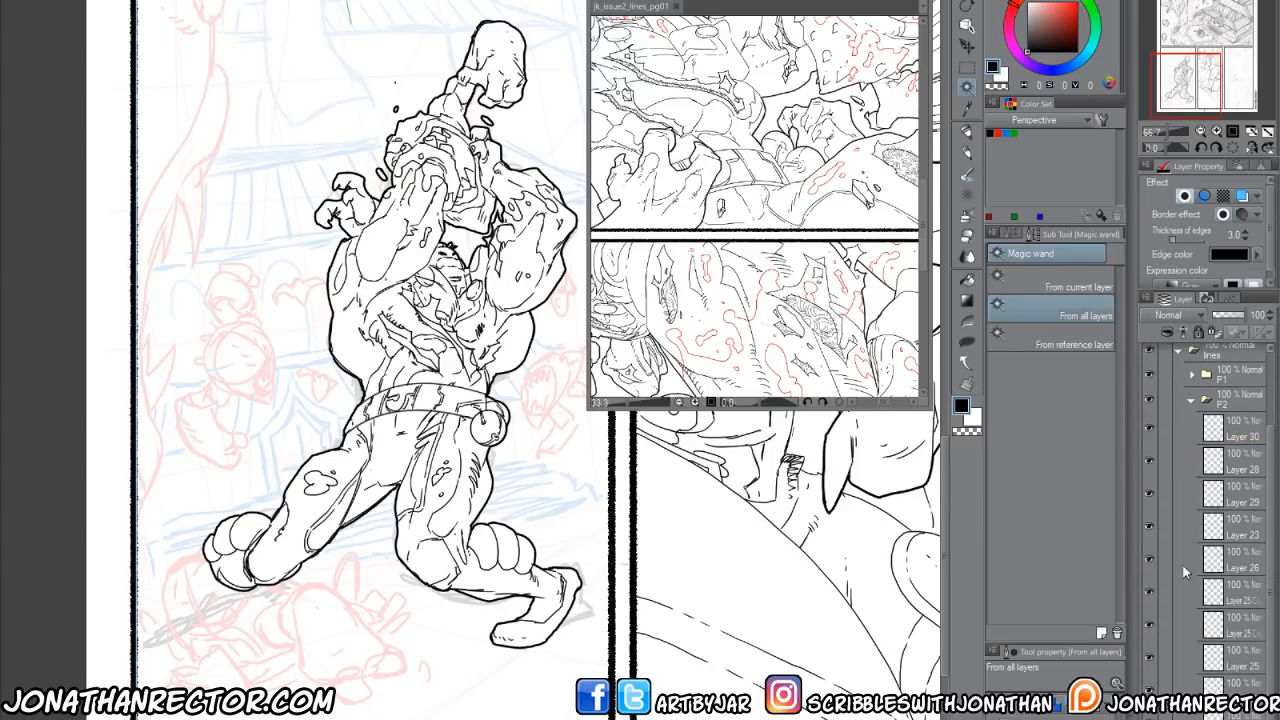
Group all of the figure's layers inside the P2 folder into a new folder and collapse it.
left_click(1235, 434, "shift")
right_click(1200, 498)
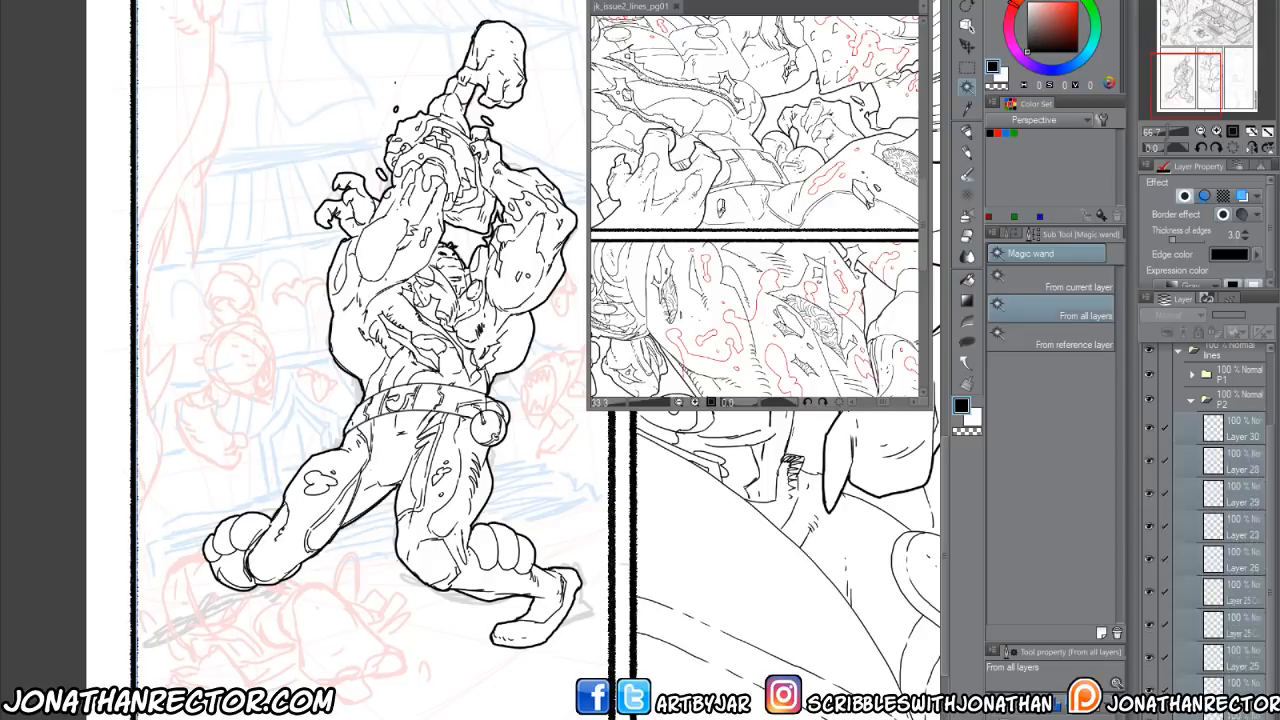
left_click(1184, 471)
left_click(1201, 426)
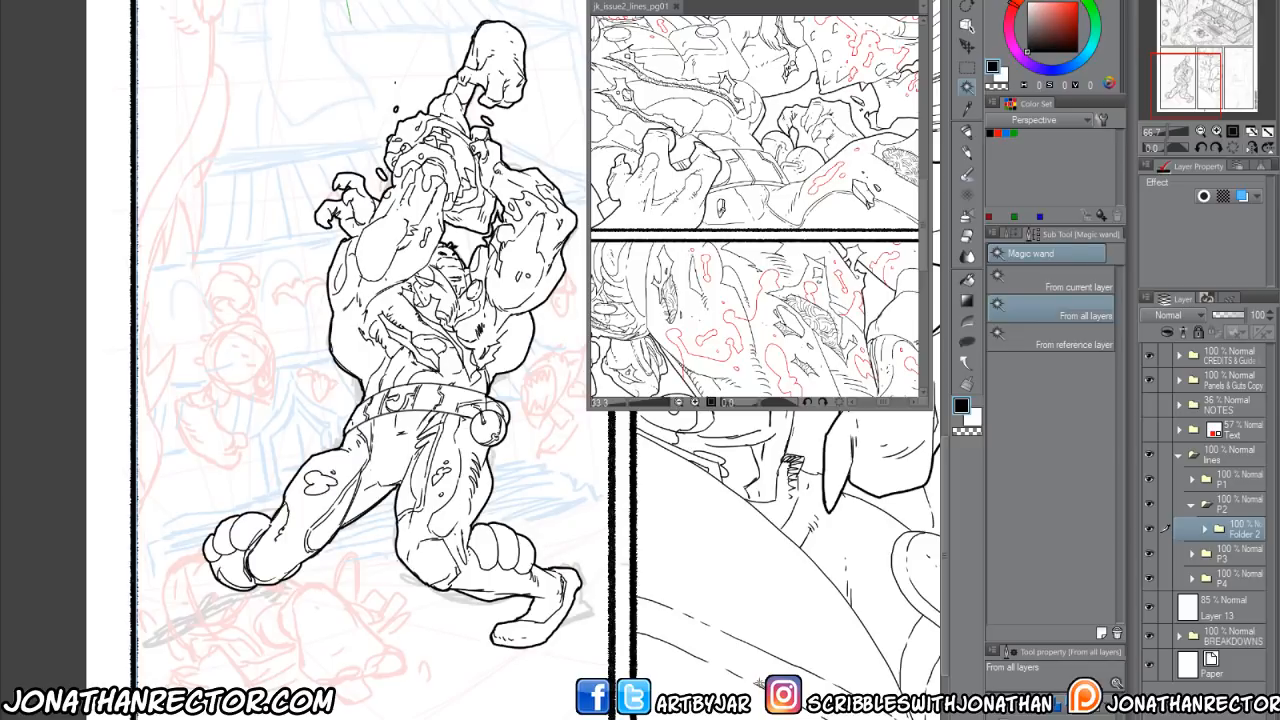
Hide Folder 2 and create a new folder above it containing a new layer.
left_click(1150, 528)
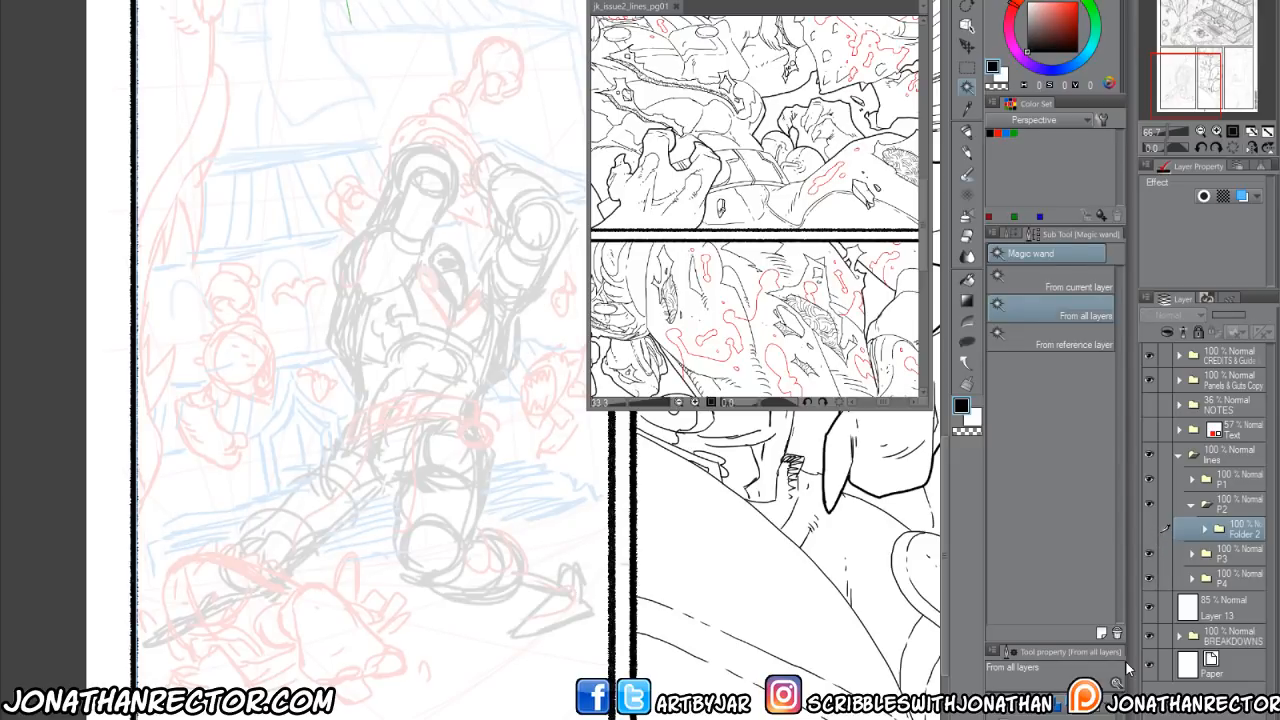
key("ctrl+g")
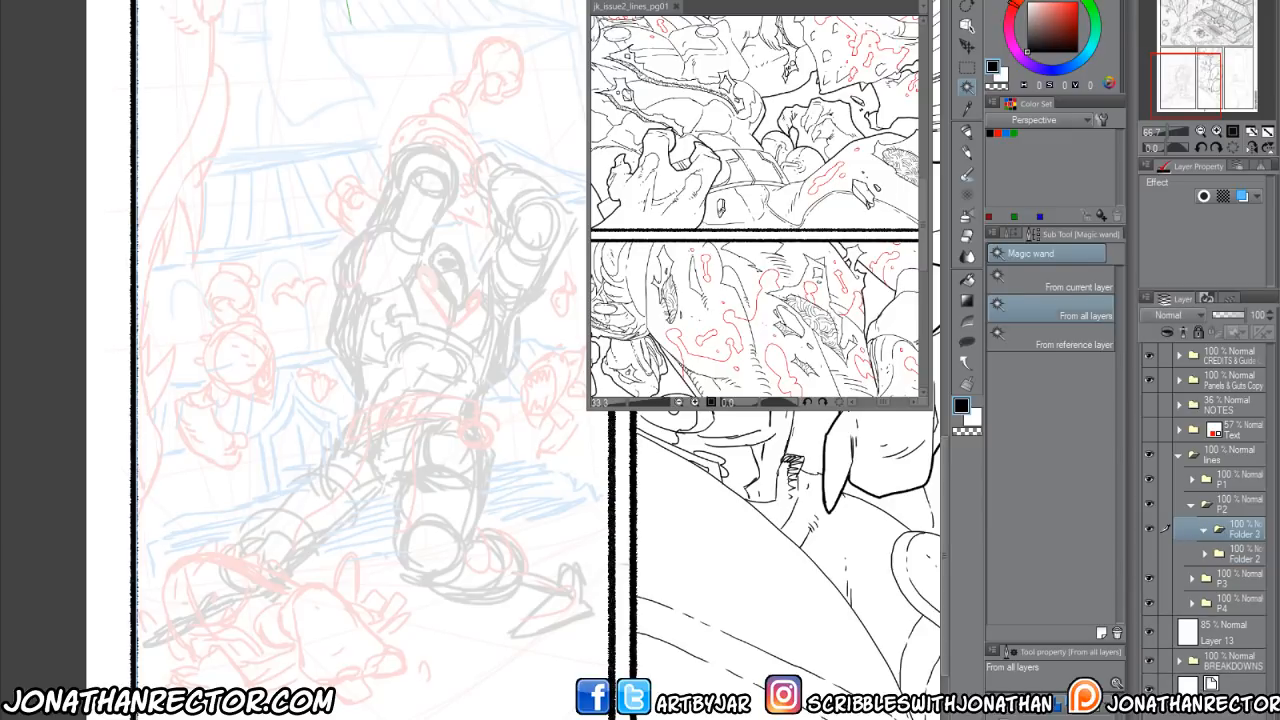
key("ctrl+shift+n")
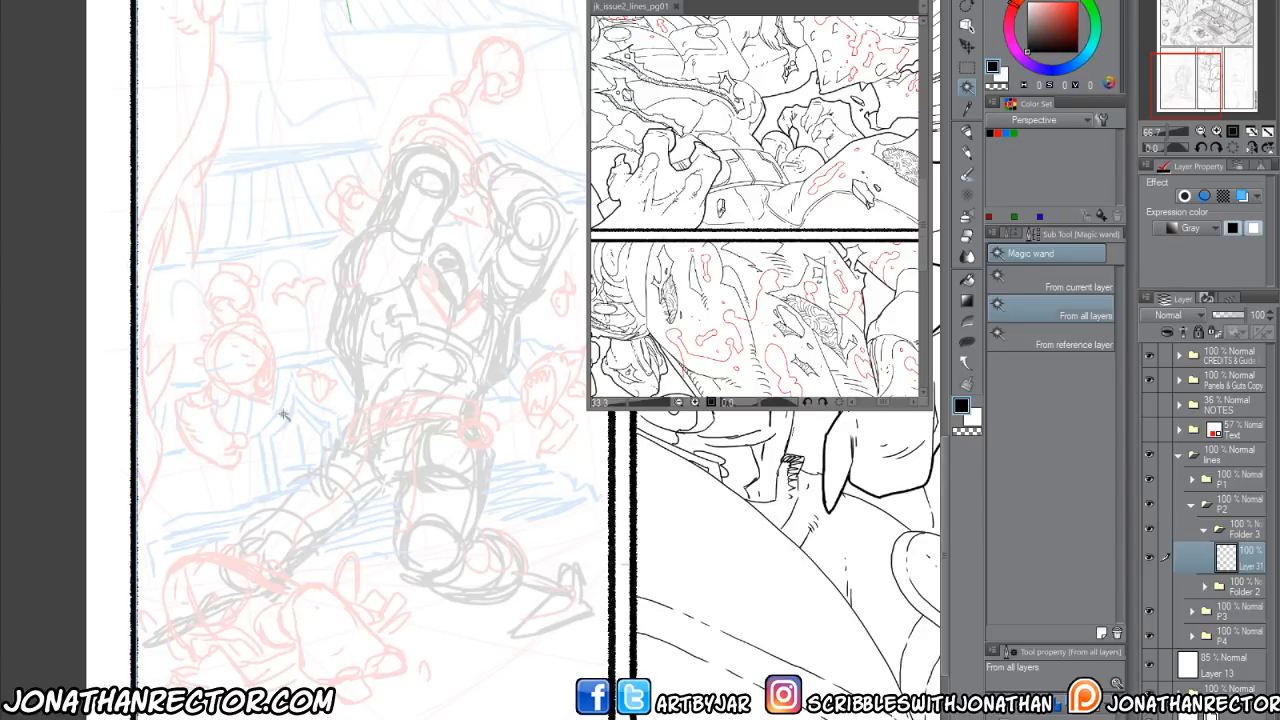
Ink the rounded foreground form with its hatched inner rim in the panel's upper-left corner on Layer 31.
mouse_move(266, 512)
left_mouse_down()
mouse_move(404, 531)
mouse_move(337, 666)
mouse_move(344, 607)
left_mouse_up()
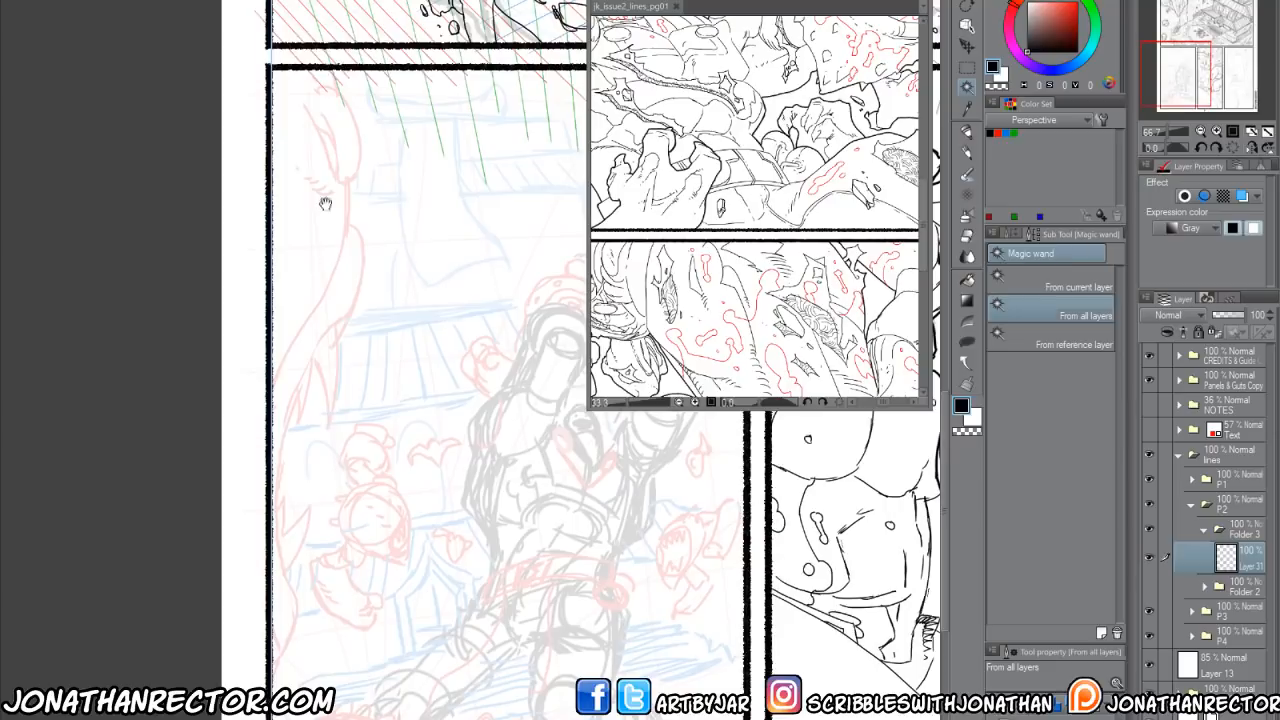
key("p")
mouse_move(322, 67)
left_mouse_down()
mouse_move(362, 126)
mouse_move(349, 188)
mouse_move(299, 102)
mouse_move(348, 157)
mouse_move(342, 183)
mouse_move(341, 155)
left_mouse_up()
mouse_move(352, 140)
left_mouse_down()
mouse_move(340, 148)
mouse_move(320, 130)
mouse_move(337, 183)
mouse_move(313, 128)
mouse_move(322, 195)
mouse_move(340, 196)
mouse_move(311, 200)
mouse_move(350, 164)
mouse_move(398, 172)
mouse_move(390, 233)
left_mouse_up()
key("e")
key("p")
key("e")
key("p")
key("e")
key("p")
left_click_drag(363, 127, 379, 153)
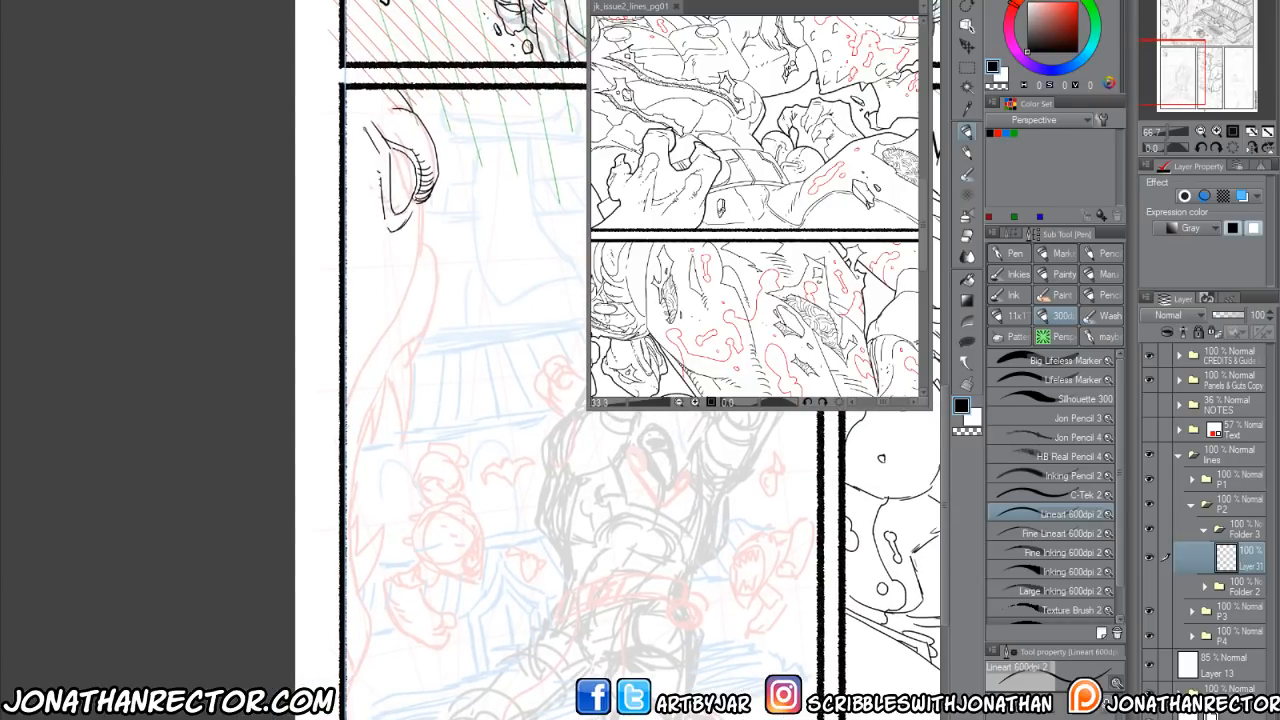
Ink the foreground form's long outer contour down the panel's left border and hatch its shaded lower part.
left_click_drag(327, 51, 342, 0)
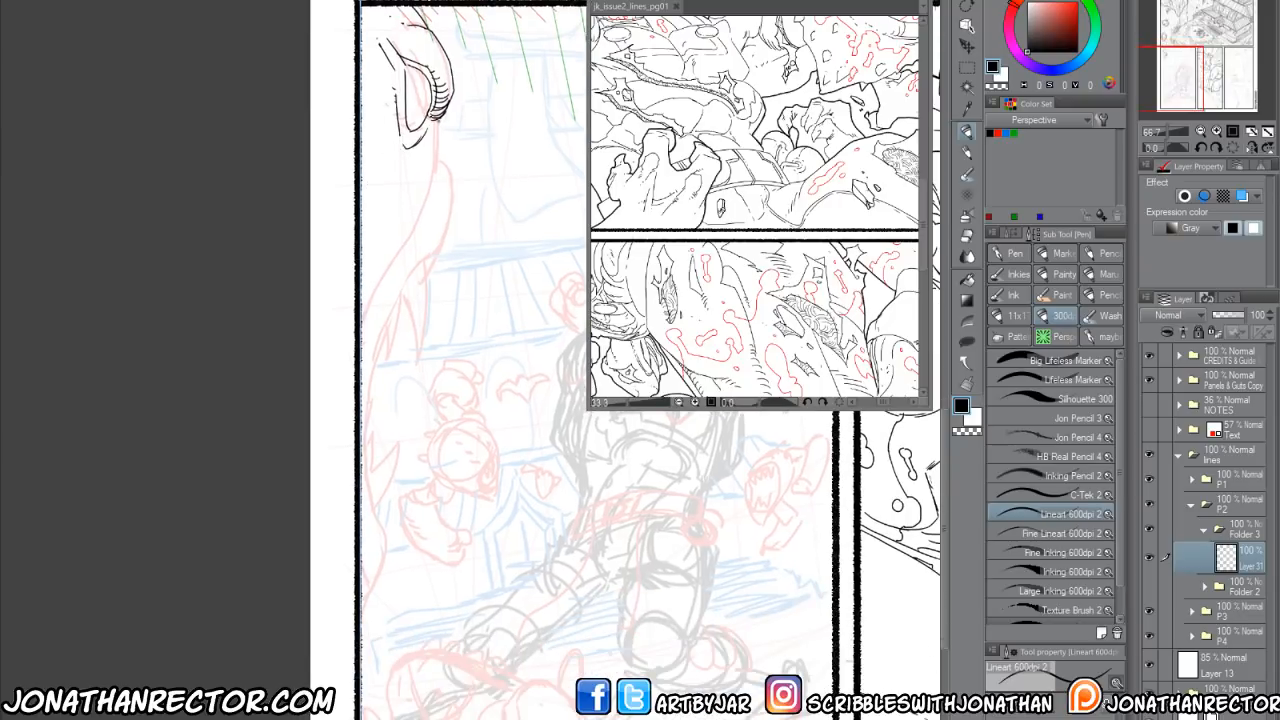
mouse_move(439, 117)
left_mouse_down()
mouse_move(425, 210)
mouse_move(382, 282)
left_mouse_up()
left_click_drag(421, 204, 378, 274)
left_click_drag(397, 231, 366, 281)
left_click_drag(377, 255, 366, 276)
mouse_move(434, 160)
left_mouse_down()
mouse_move(440, 236)
mouse_move(366, 376)
mouse_move(380, 585)
mouse_move(362, 604)
left_mouse_up()
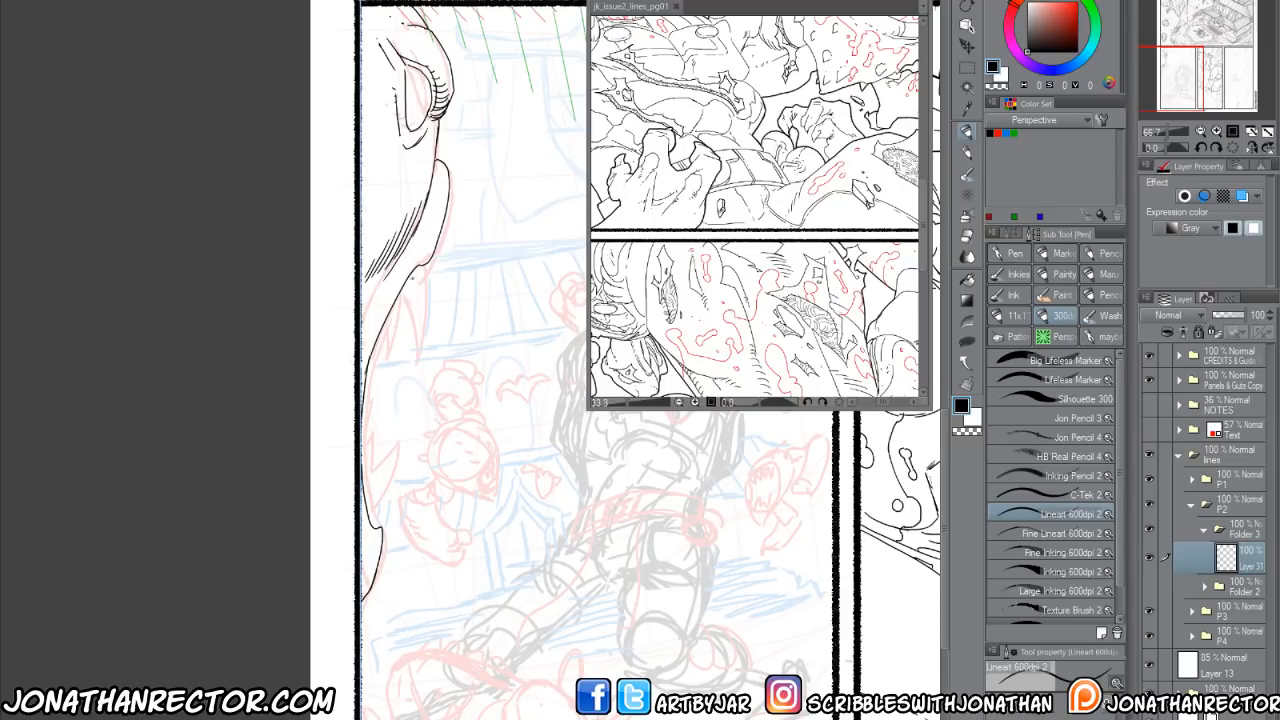
Ink the pointed, jagged spikes and small details along the foreground form's lower edge.
left_click_drag(424, 266, 384, 374)
mouse_move(398, 316)
left_mouse_down()
mouse_move(380, 378)
mouse_move(400, 306)
mouse_move(372, 352)
left_mouse_up()
left_click_drag(382, 522, 368, 528)
mouse_move(378, 512)
left_mouse_down()
mouse_move(368, 524)
mouse_move(380, 500)
left_mouse_up()
left_click_drag(384, 474, 372, 484)
mouse_move(396, 416)
left_mouse_down()
mouse_move(384, 486)
mouse_move(366, 466)
mouse_move(362, 476)
left_mouse_up()
mouse_move(370, 434)
left_mouse_down()
mouse_move(360, 472)
mouse_move(362, 446)
left_mouse_up()
left_click_drag(316, 636, 270, 424)
left_click_drag(438, 276, 440, 607)
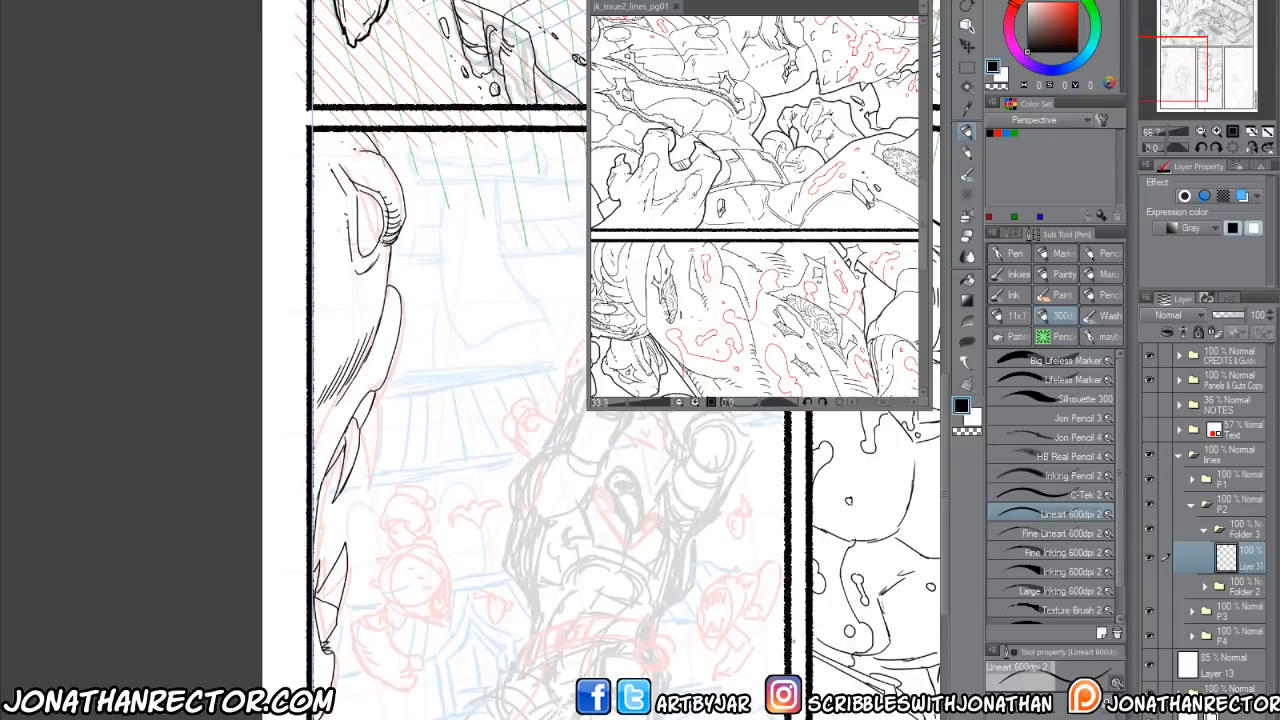
key("w")
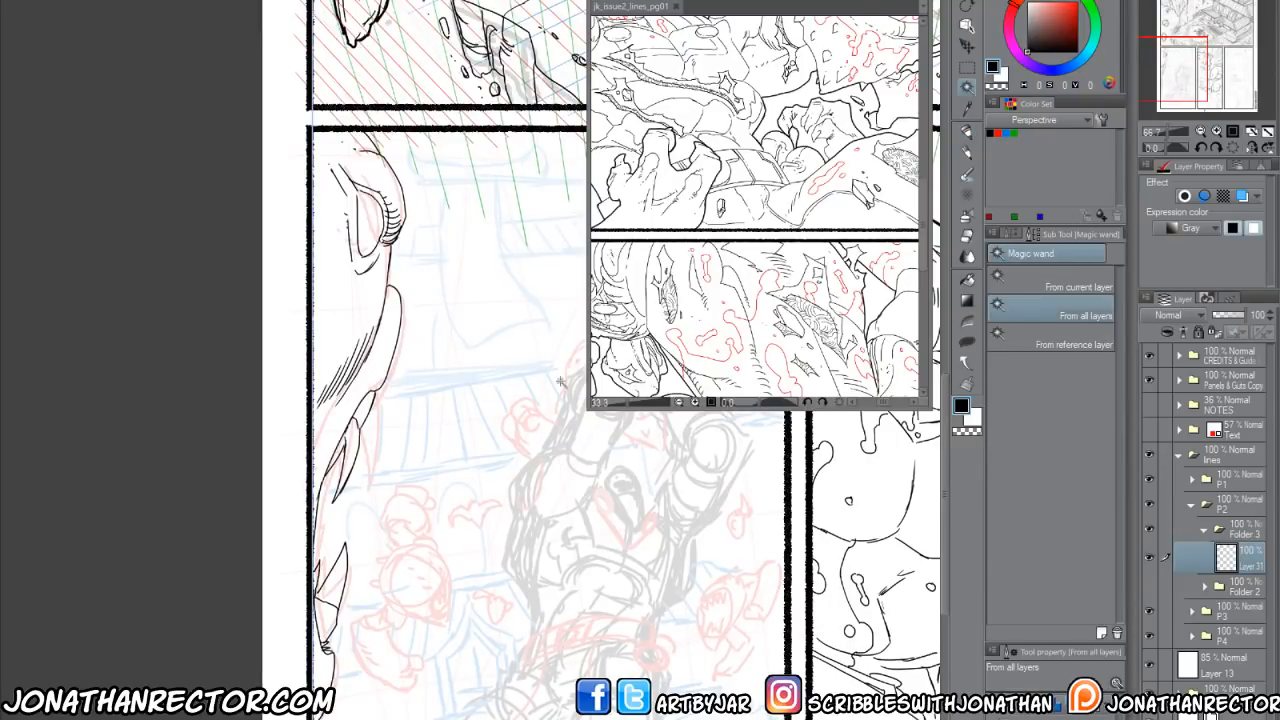
left_click(539, 540)
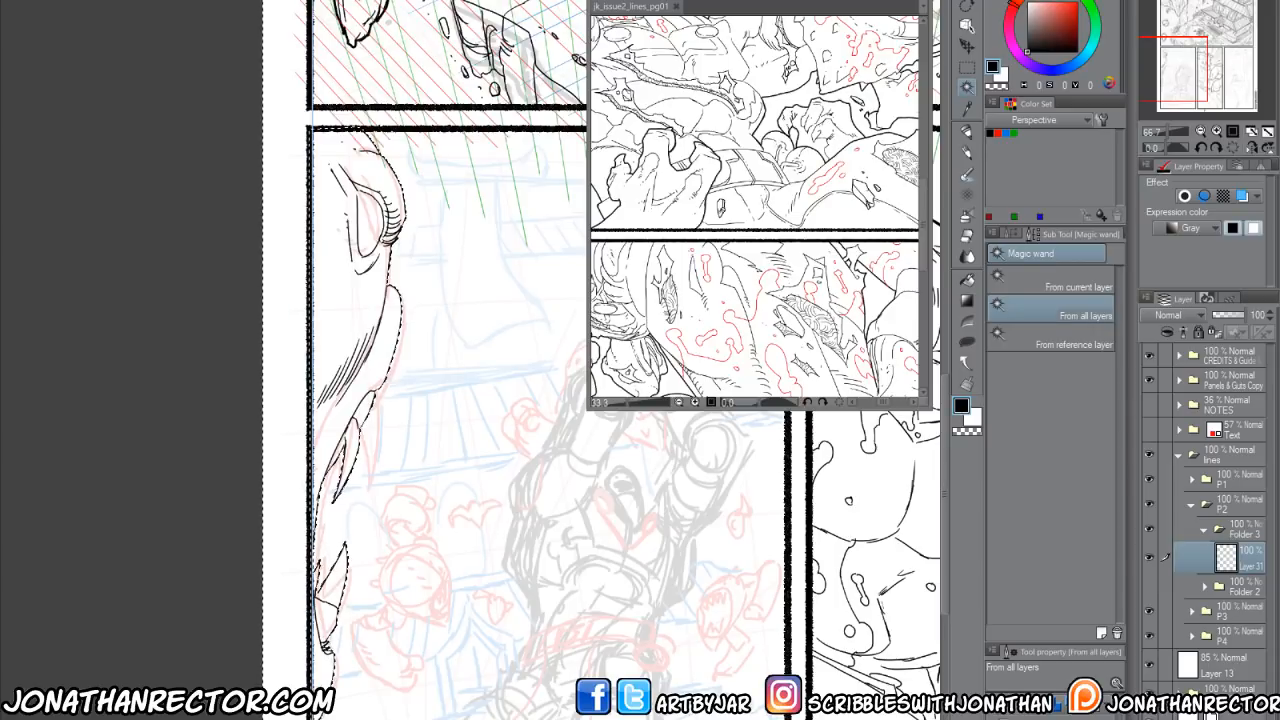
key("ctrl+d")
left_click_drag(300, 584, 338, 498)
key("p")
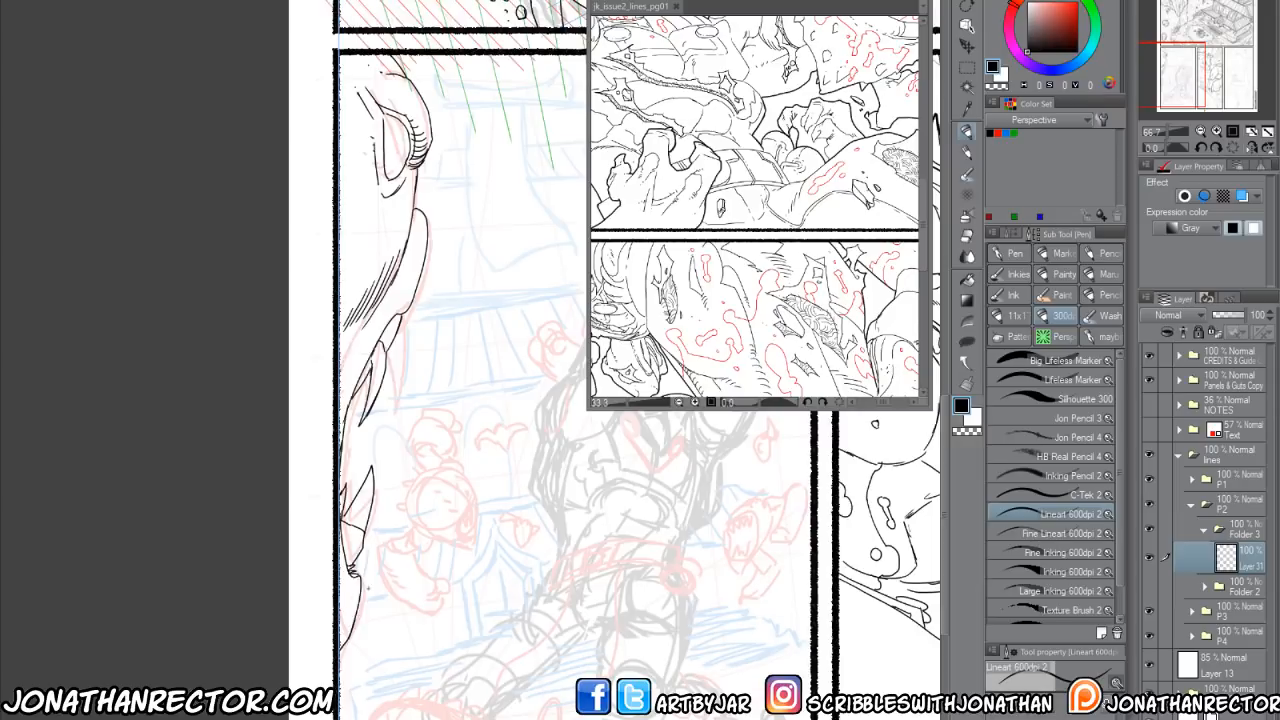
Magic-wand the area outside the foreground form from all layers and create its bordered KO layer beneath Layer 31.
key("w")
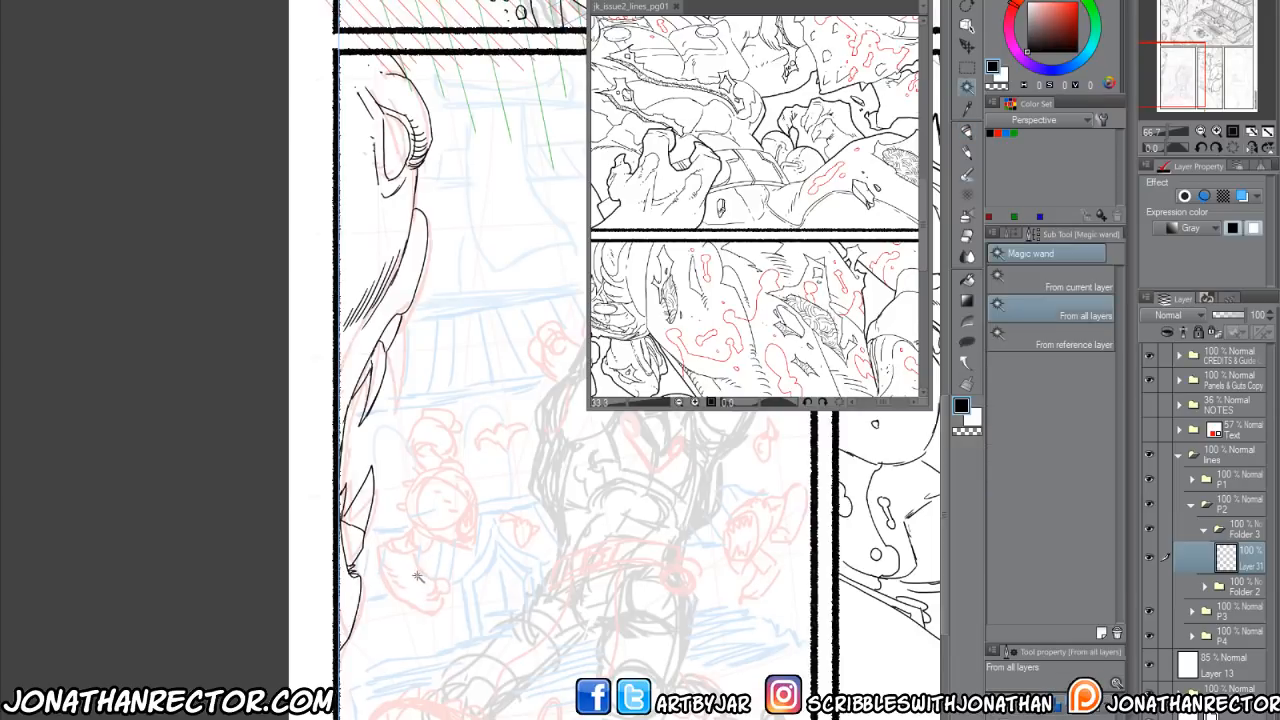
left_click(418, 582)
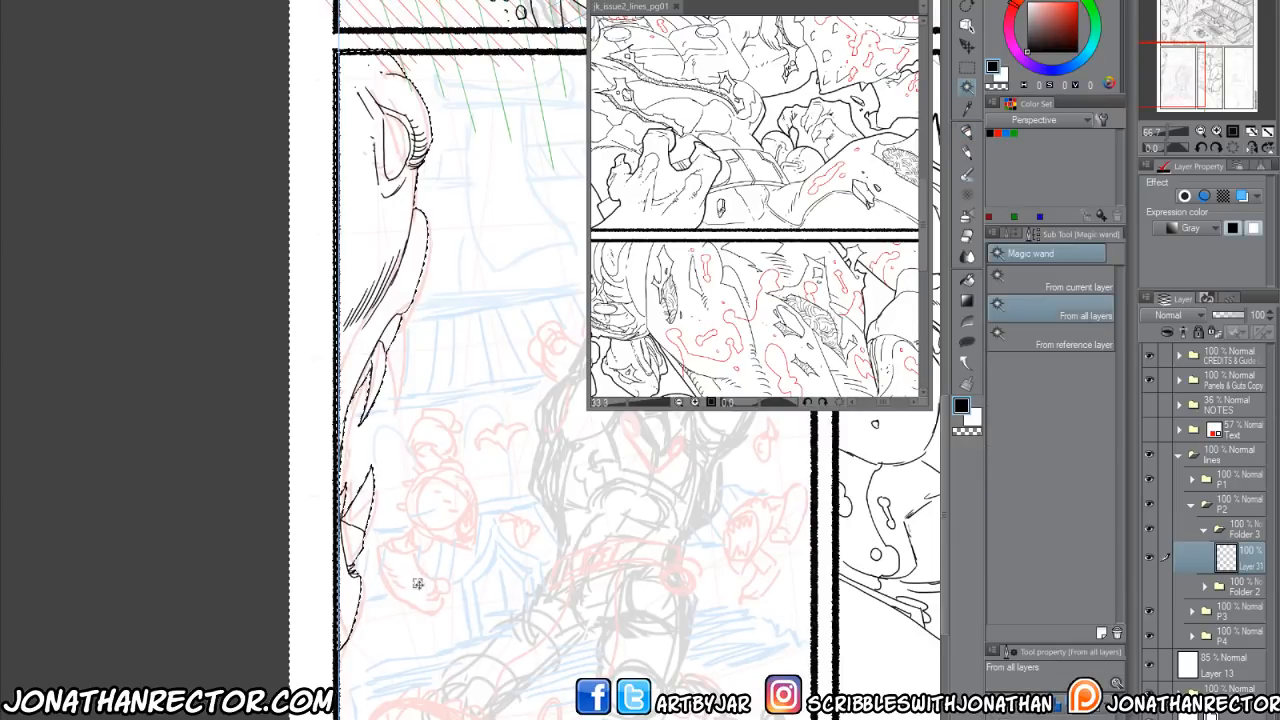
key("F1")
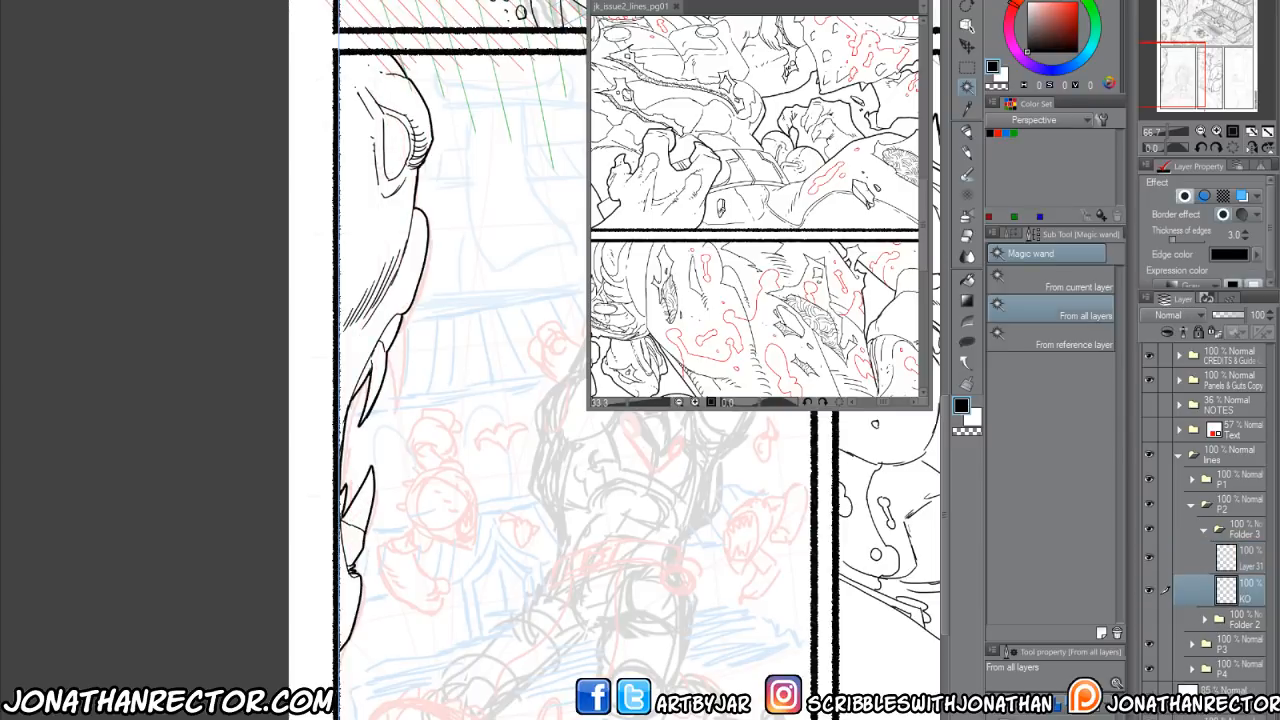
Collapse Folder 3 and create a new folder above it containing a new layer.
left_click(1204, 529)
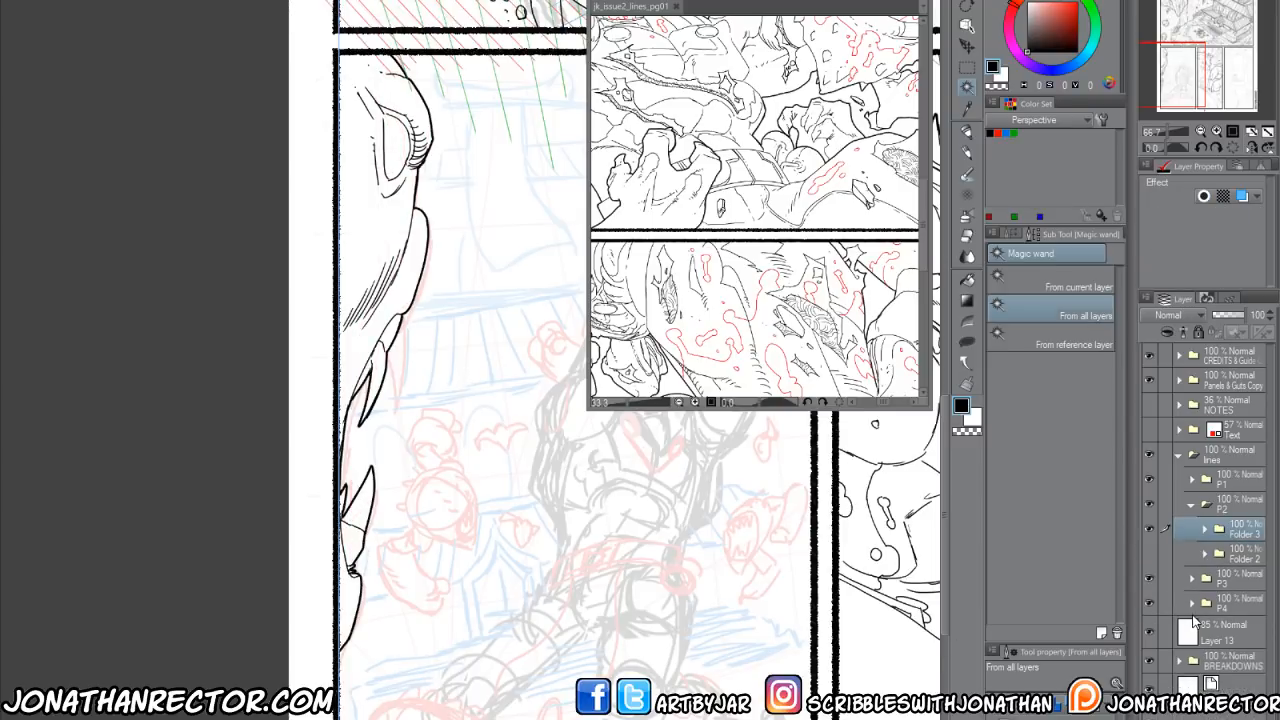
left_click(1193, 718)
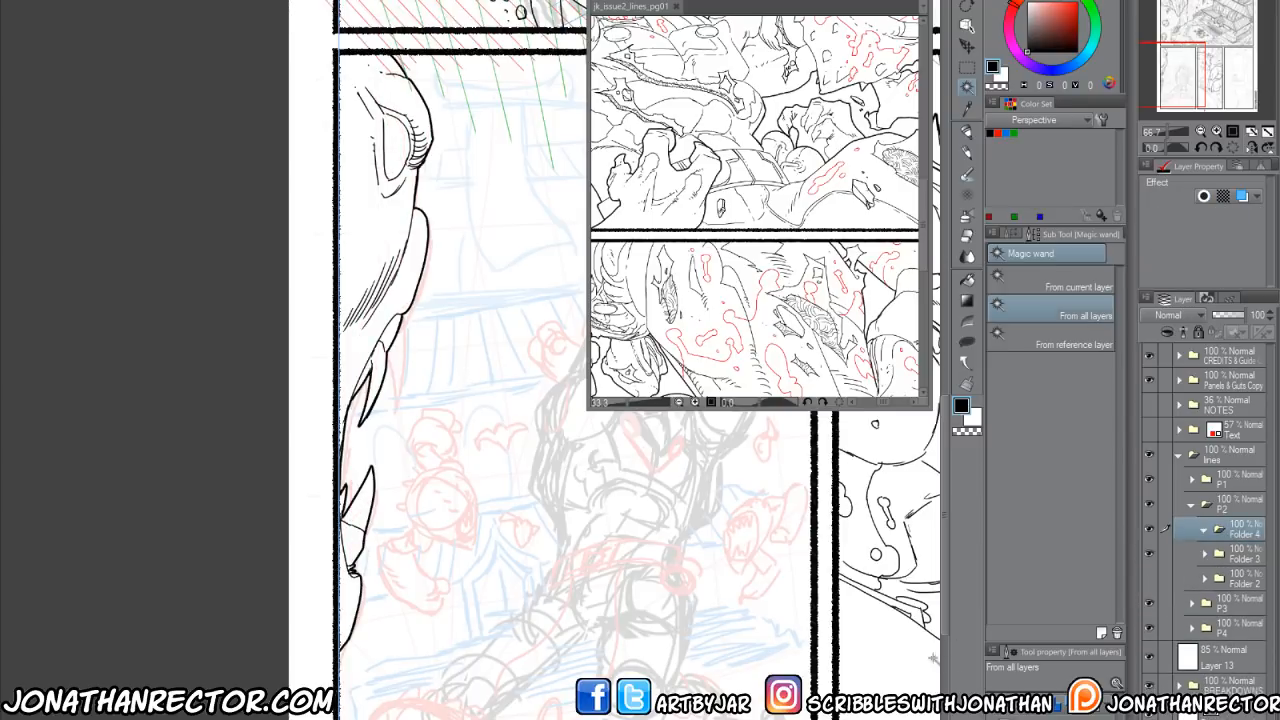
key("ctrl+shift+n")
left_click_drag(405, 664, 391, 421)
key("p")
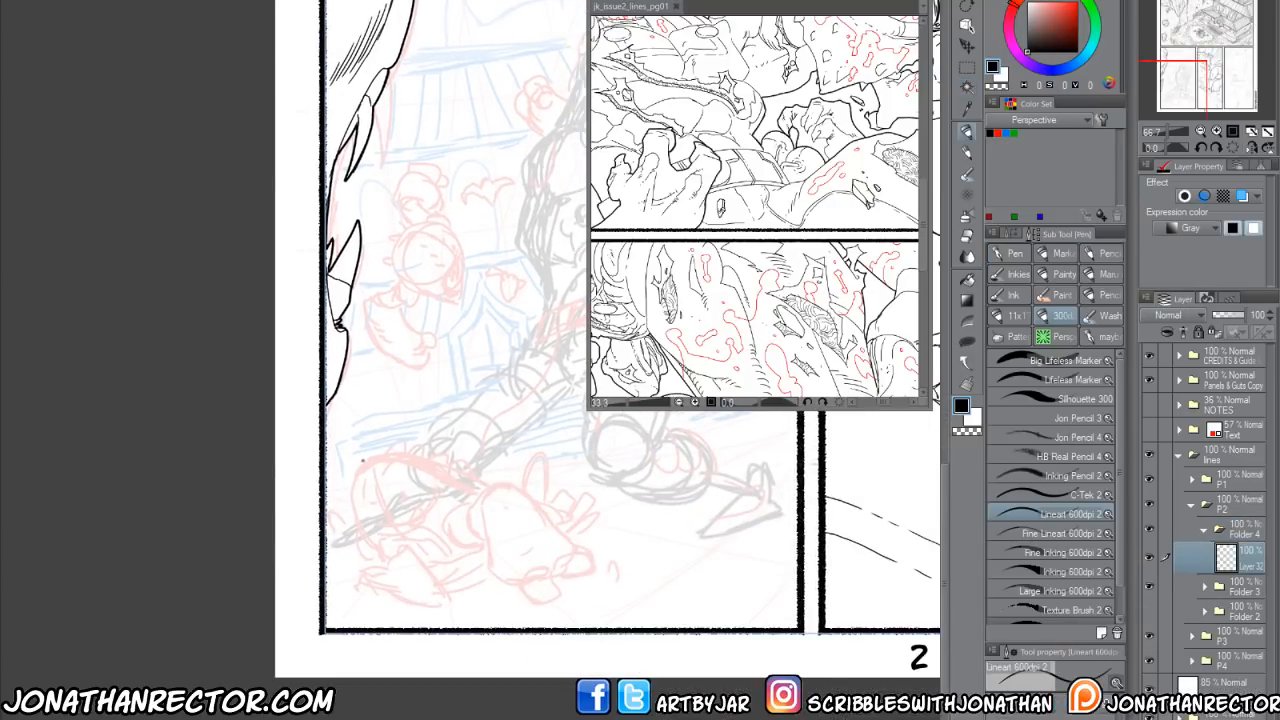
left_click_drag(422, 483, 363, 594)
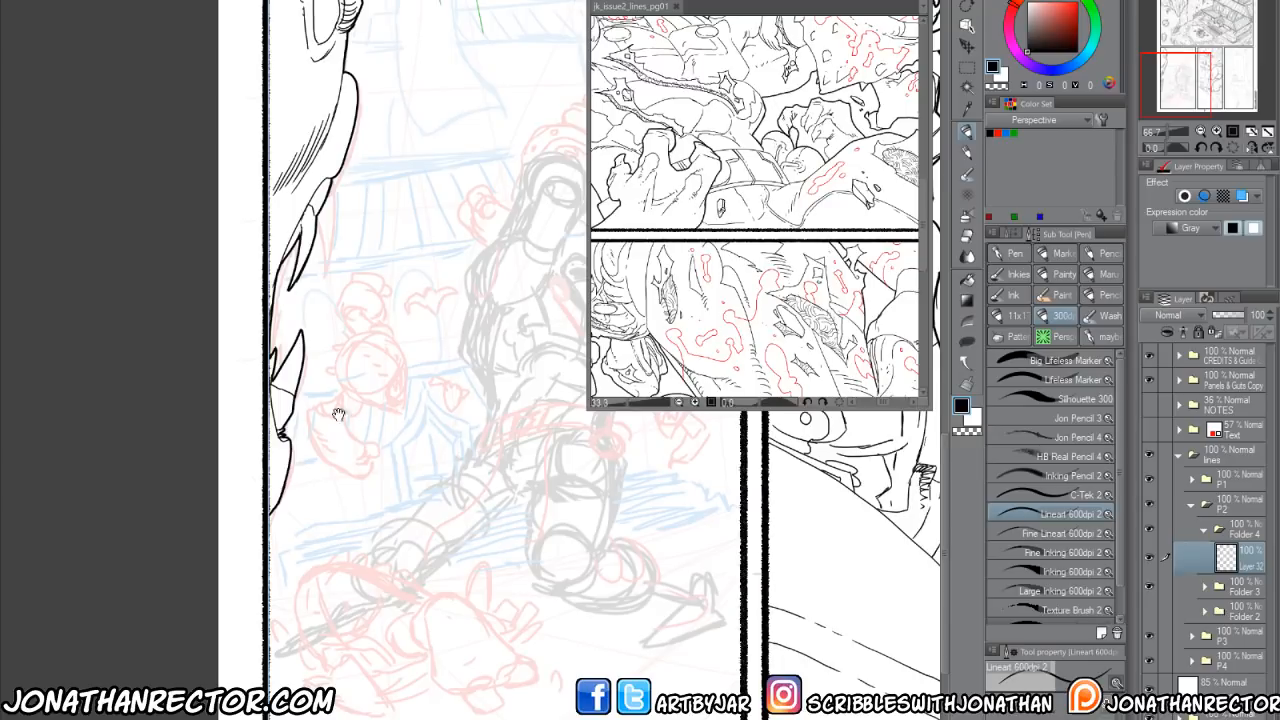
left_click_drag(339, 415, 311, 395)
left_click_drag(373, 348, 327, 393)
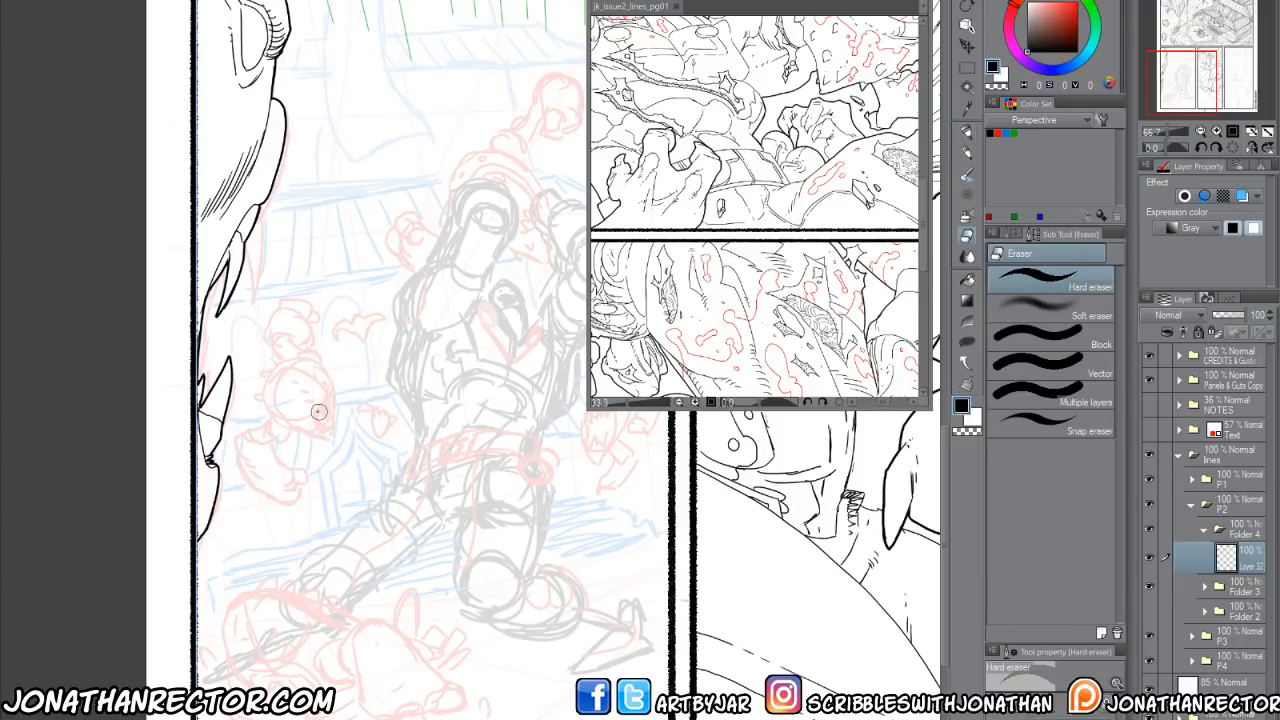
Ink the toothed open mouth and small facial marks of the airborne creature near the panel's left border.
mouse_move(333, 390)
left_mouse_down()
mouse_move(311, 430)
mouse_move(329, 442)
mouse_move(333, 417)
mouse_move(326, 437)
mouse_move(316, 418)
mouse_move(336, 391)
mouse_move(329, 415)
left_mouse_up()
left_click_drag(330, 406, 320, 421)
mouse_move(322, 415)
left_mouse_down()
mouse_move(317, 425)
mouse_move(333, 421)
mouse_move(309, 399)
left_mouse_up()
mouse_move(269, 359)
left_mouse_down()
mouse_move(347, 403)
mouse_move(331, 385)
left_mouse_up()
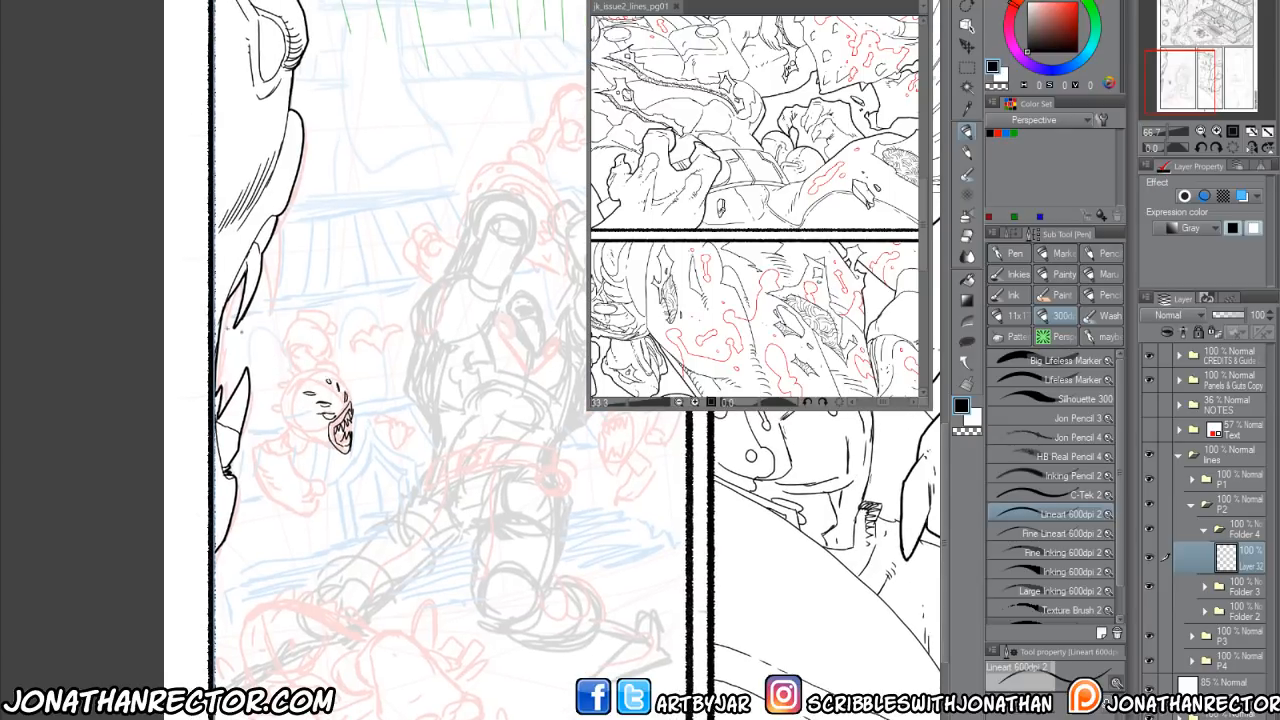
Ink the airborne creature's round, spiky head outline and clean up the edge of its mouth.
left_click_drag(345, 448, 341, 463)
mouse_move(317, 449)
left_mouse_down()
mouse_move(339, 459)
mouse_move(290, 450)
mouse_move(280, 434)
mouse_move(293, 426)
mouse_move(317, 447)
mouse_move(272, 407)
mouse_move(280, 382)
mouse_move(326, 368)
mouse_move(350, 406)
left_mouse_up()
left_click(1252, 147)
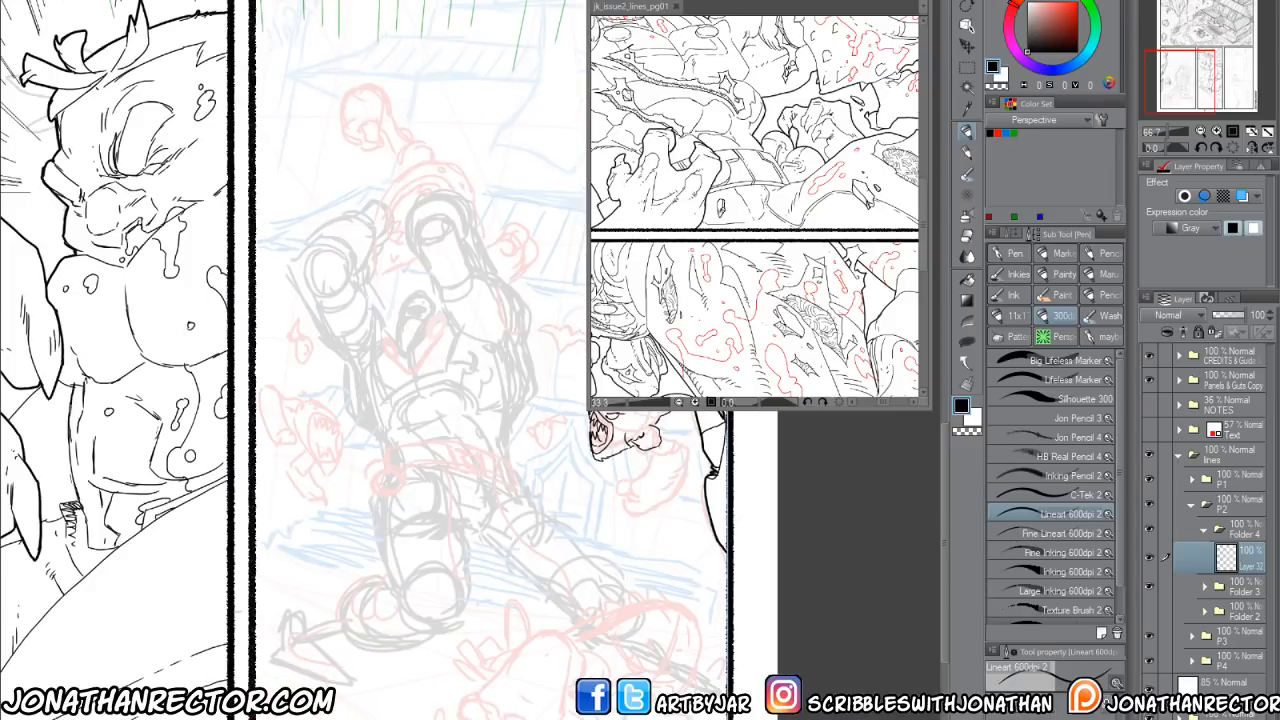
left_click_drag(480, 524, 341, 498)
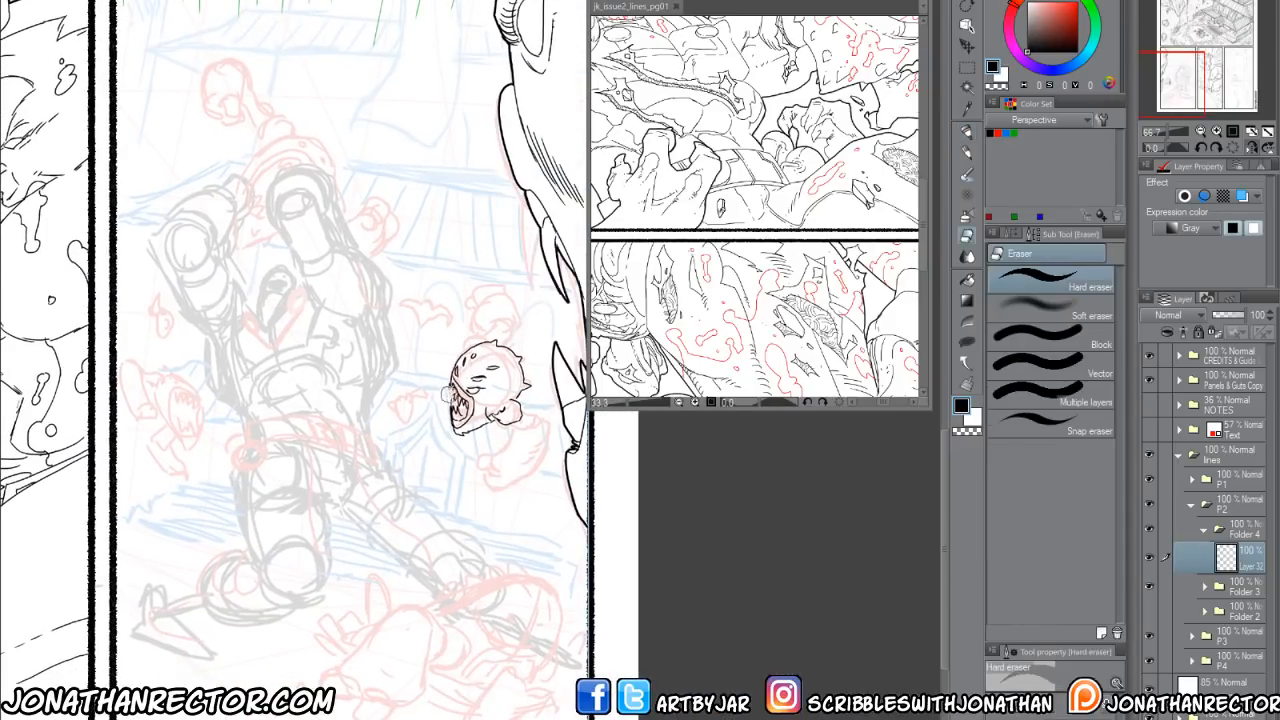
left_click_drag(452, 374, 444, 398)
key("e")
mouse_move(448, 397)
left_mouse_down()
mouse_move(450, 420)
mouse_move(448, 399)
mouse_move(360, 360)
left_mouse_up()
key("p")
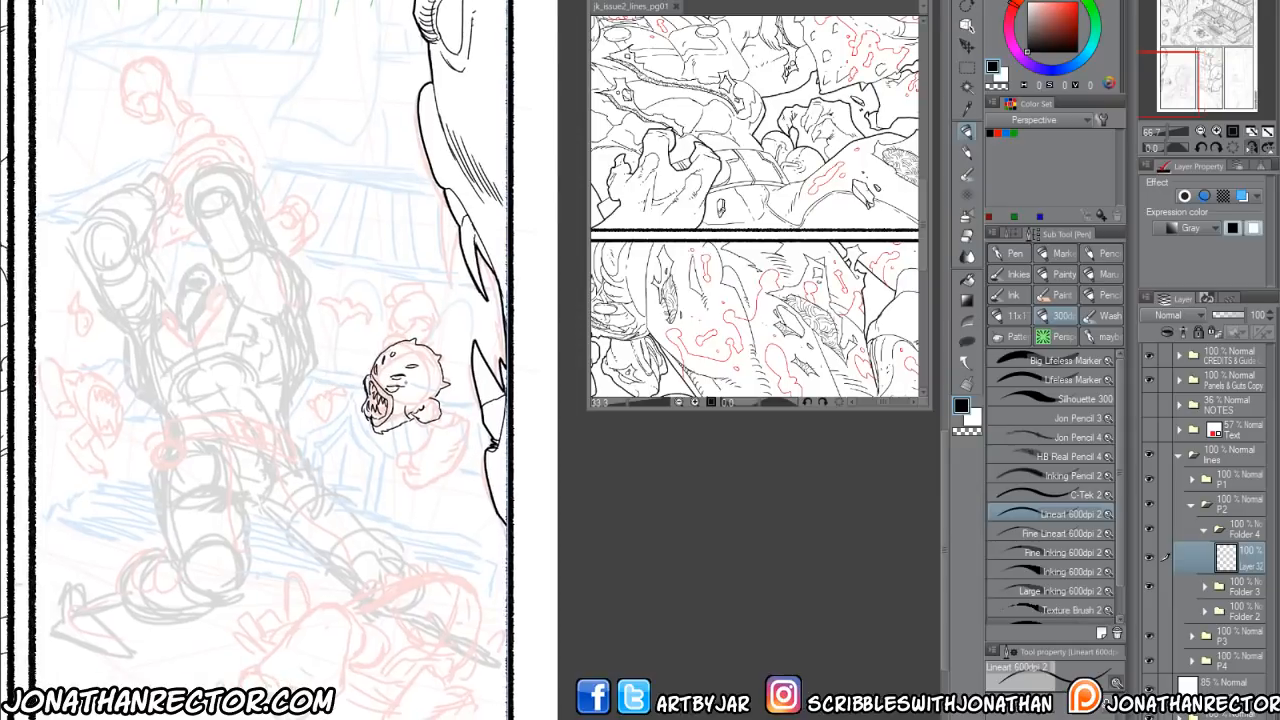
Ink the airborne creature's bent lower arm and clenched fist, erasing stray line ends.
mouse_move(438, 404)
left_mouse_down()
mouse_move(468, 420)
mouse_move(448, 420)
mouse_move(468, 428)
mouse_move(440, 476)
left_mouse_up()
mouse_move(436, 426)
left_mouse_down()
mouse_move(424, 446)
mouse_move(452, 438)
mouse_move(446, 454)
mouse_move(405, 451)
mouse_move(418, 476)
mouse_move(404, 478)
mouse_move(398, 459)
mouse_move(424, 488)
mouse_move(401, 474)
left_mouse_up()
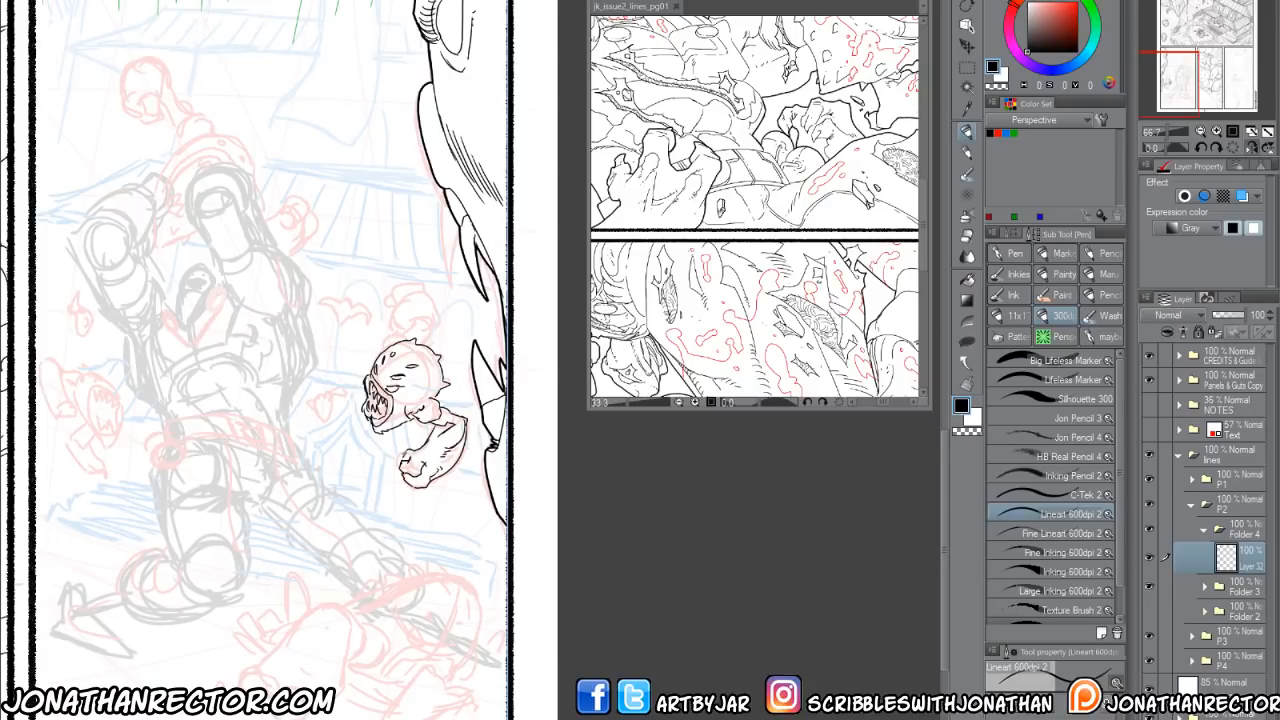
key("e")
mouse_move(399, 449)
left_mouse_down()
mouse_move(392, 464)
mouse_move(412, 487)
mouse_move(422, 450)
mouse_move(454, 472)
left_mouse_up()
left_click_drag(442, 454, 452, 477)
left_click_drag(300, 472, 365, 385)
key("h")
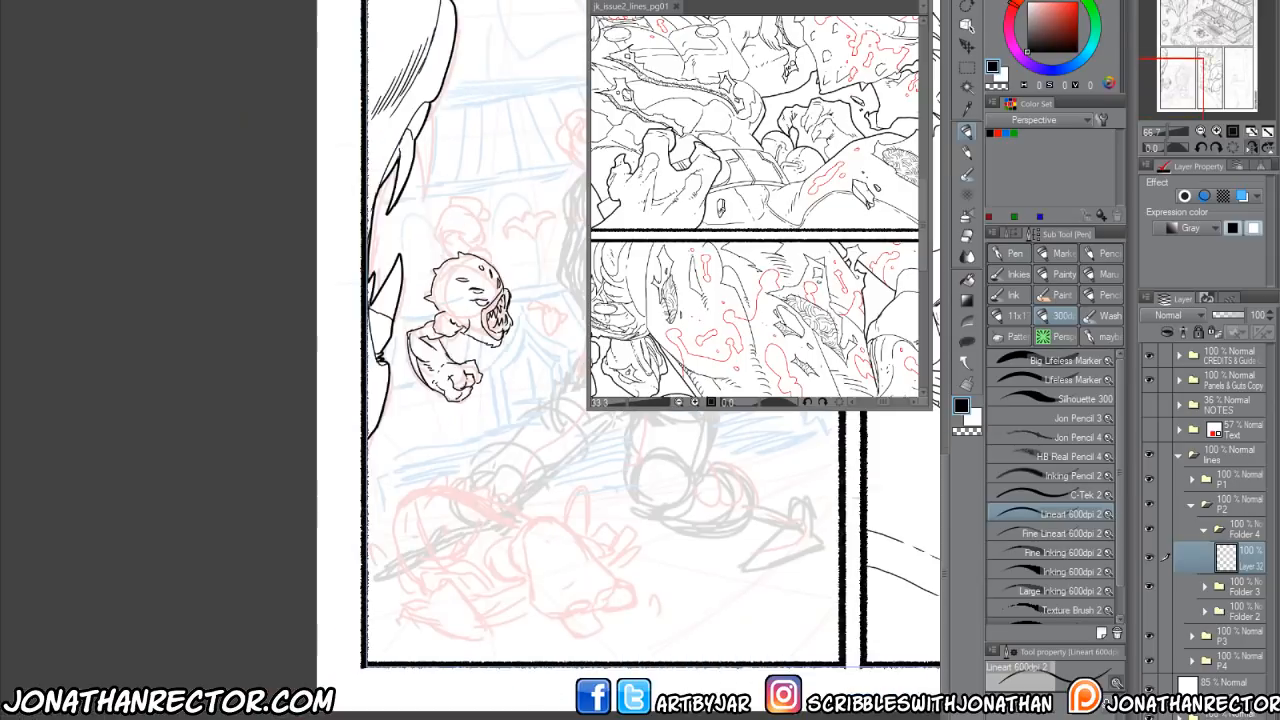
Ink the airborne creature's raised arm and hand above its spiky head.
left_click_drag(321, 504, 262, 521)
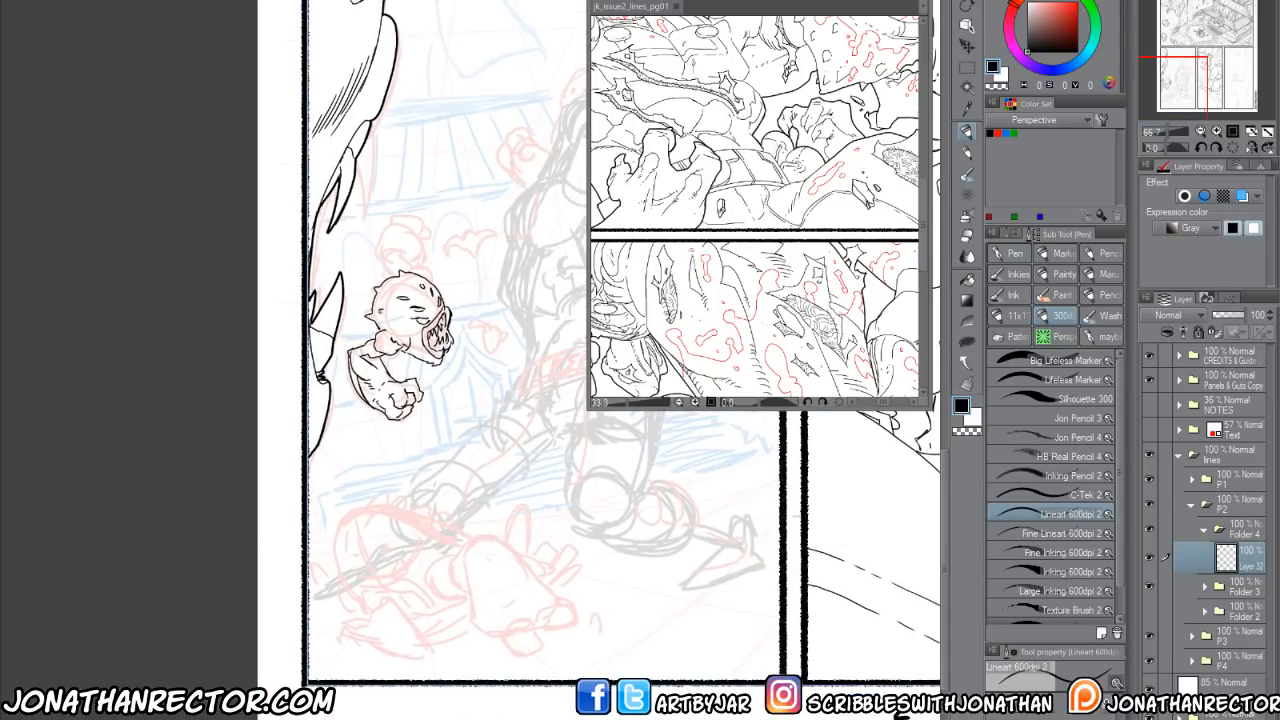
mouse_move(430, 282)
left_mouse_down()
mouse_move(387, 251)
mouse_move(385, 268)
left_mouse_up()
mouse_move(387, 262)
left_mouse_down()
mouse_move(395, 278)
mouse_move(377, 239)
mouse_move(406, 227)
mouse_move(418, 267)
left_mouse_up()
key("ctrl+z")
left_click_drag(393, 223, 425, 221)
key("e")
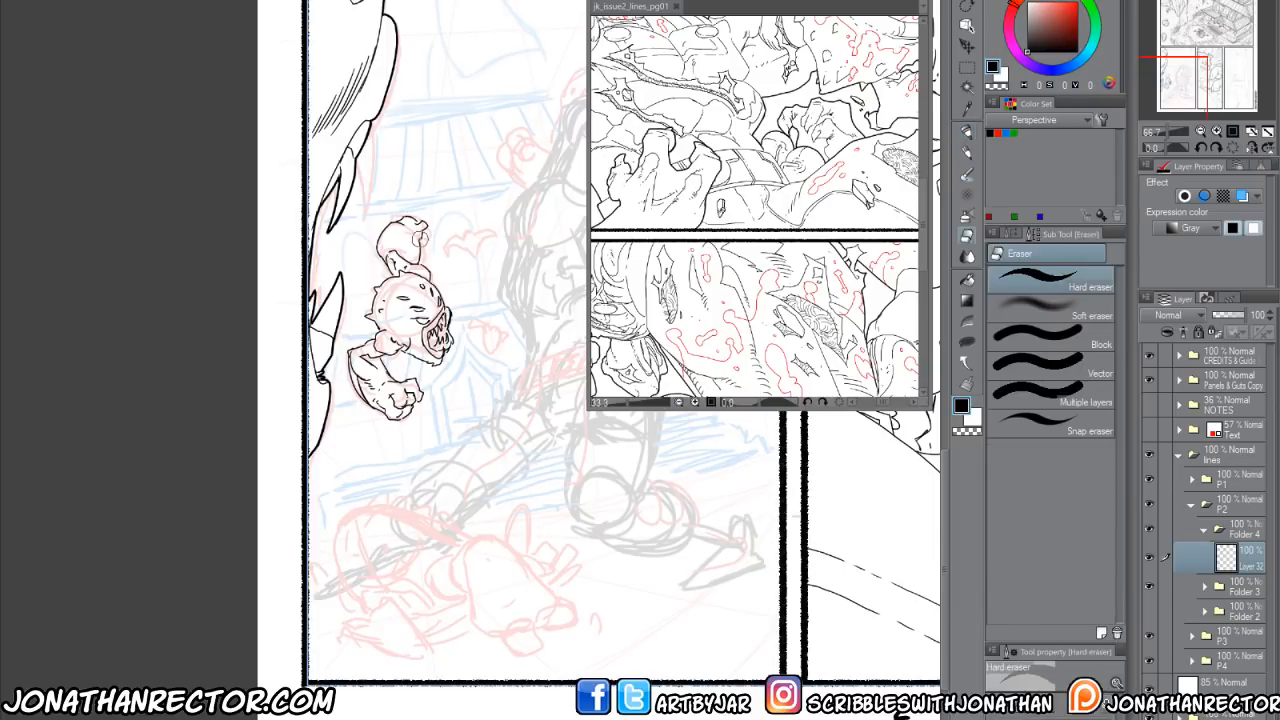
key("p")
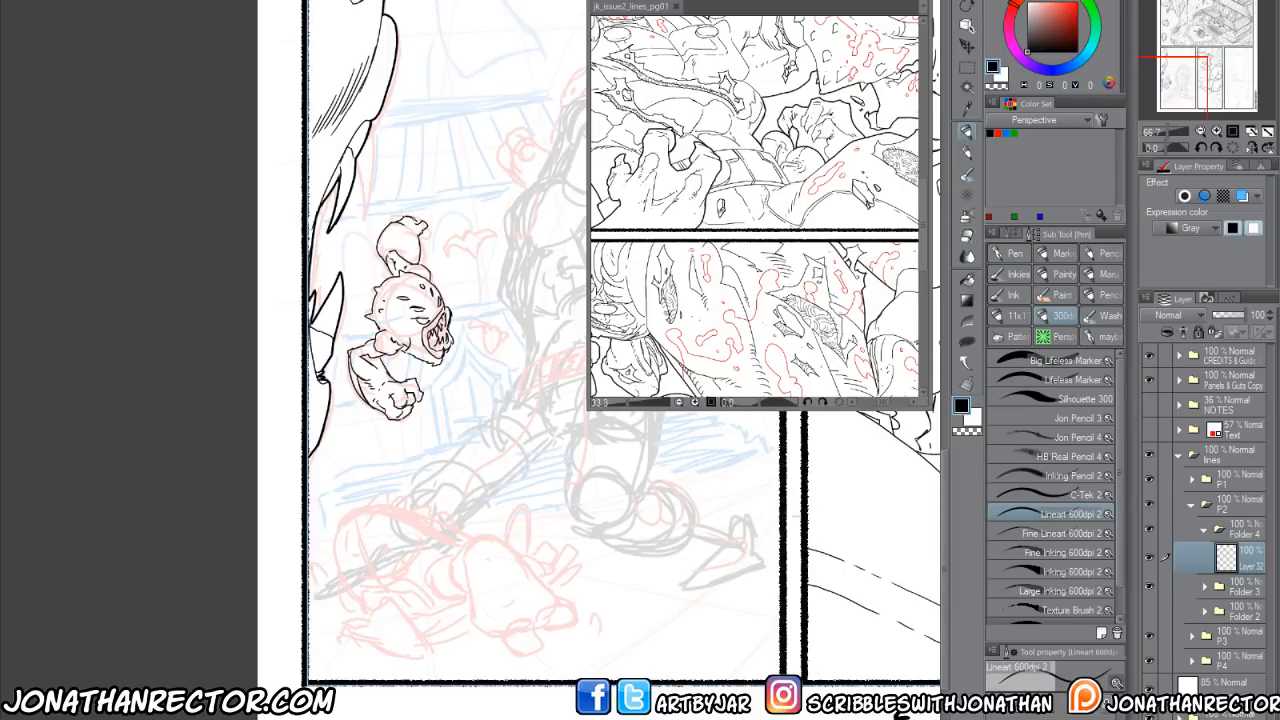
mouse_move(420, 217)
left_mouse_down()
mouse_move(387, 257)
mouse_move(397, 232)
left_mouse_up()
Ink the second creature's screaming, toothed head and raised arm beside the panel's right border.
left_click_drag(359, 344, 32, 375)
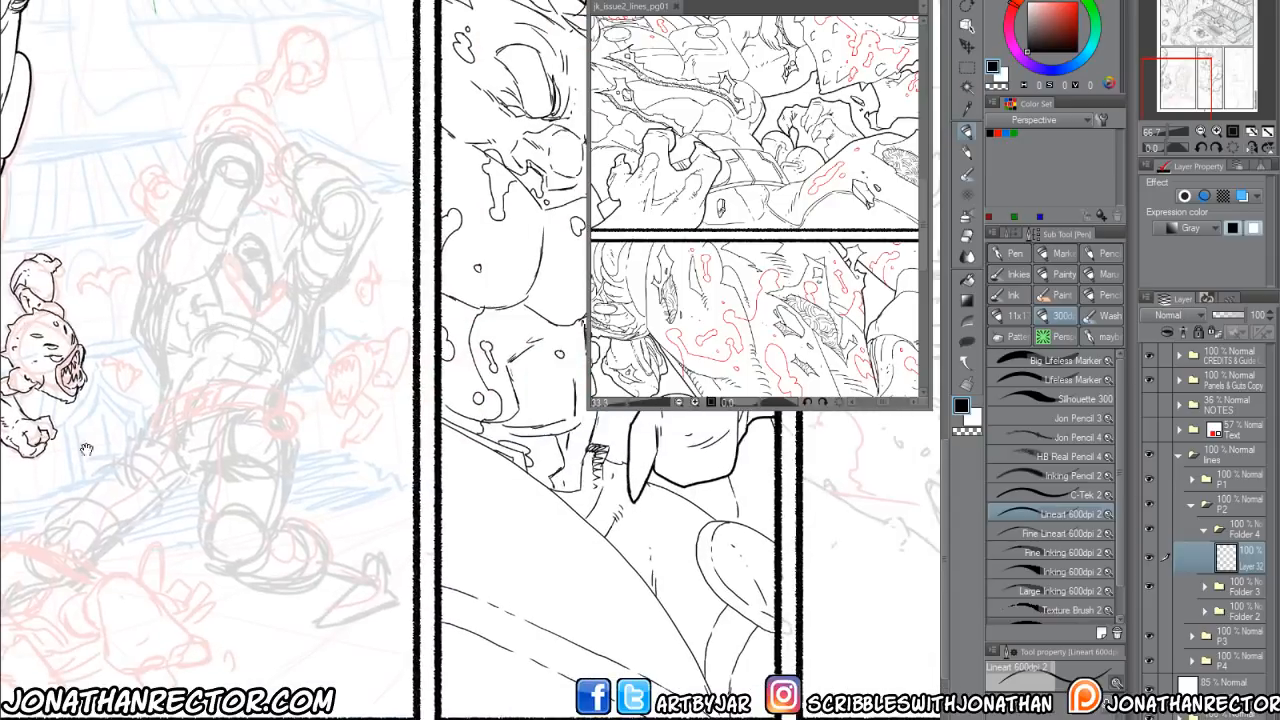
left_click_drag(206, 494, 298, 424)
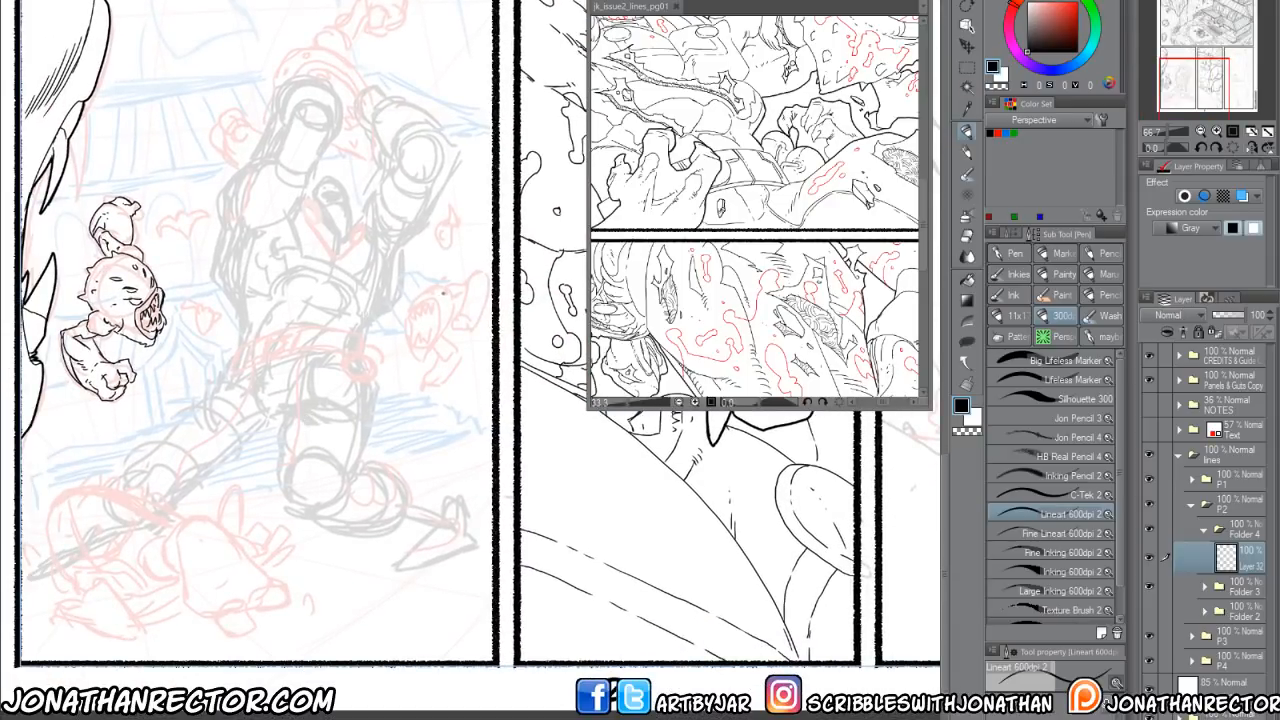
mouse_move(461, 319)
left_mouse_down()
mouse_move(461, 336)
mouse_move(477, 332)
mouse_move(449, 333)
mouse_move(458, 327)
mouse_move(458, 345)
mouse_move(467, 288)
mouse_move(475, 279)
mouse_move(487, 300)
mouse_move(486, 277)
left_mouse_up()
mouse_move(487, 271)
left_mouse_down()
mouse_move(472, 273)
mouse_move(477, 309)
mouse_move(462, 276)
mouse_move(440, 286)
mouse_move(446, 299)
mouse_move(413, 300)
mouse_move(442, 316)
mouse_move(418, 352)
mouse_move(423, 306)
mouse_move(409, 319)
mouse_move(430, 304)
mouse_move(436, 341)
mouse_move(423, 351)
mouse_move(423, 311)
left_mouse_up()
key("e")
key("ctrl+z")
key("p")
left_click_drag(422, 310, 431, 313)
left_click_drag(430, 312, 420, 345)
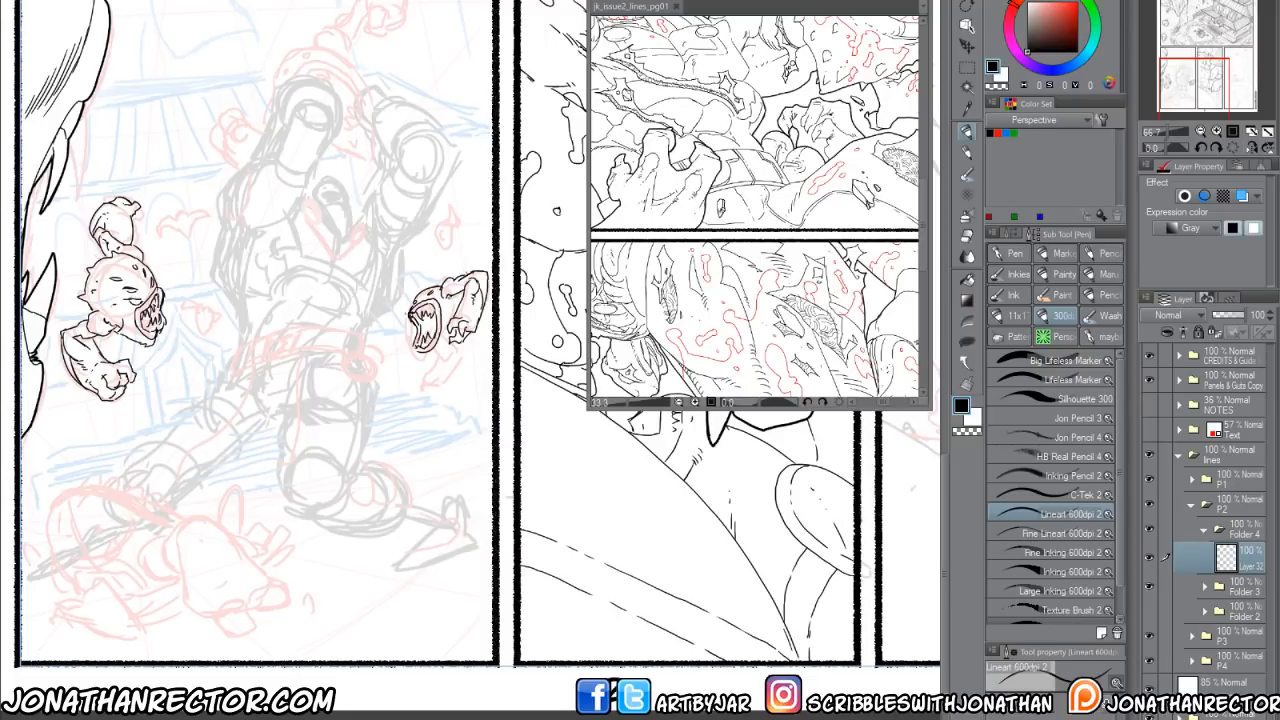
Ink the second creature's lower arm and clawed hand and add small details to its head.
mouse_move(446, 296)
left_mouse_down()
mouse_move(460, 299)
mouse_move(440, 348)
mouse_move(414, 360)
mouse_move(458, 357)
mouse_move(428, 374)
mouse_move(446, 388)
mouse_move(416, 396)
left_mouse_up()
mouse_move(430, 386)
left_mouse_down()
mouse_move(418, 400)
mouse_move(439, 394)
left_mouse_up()
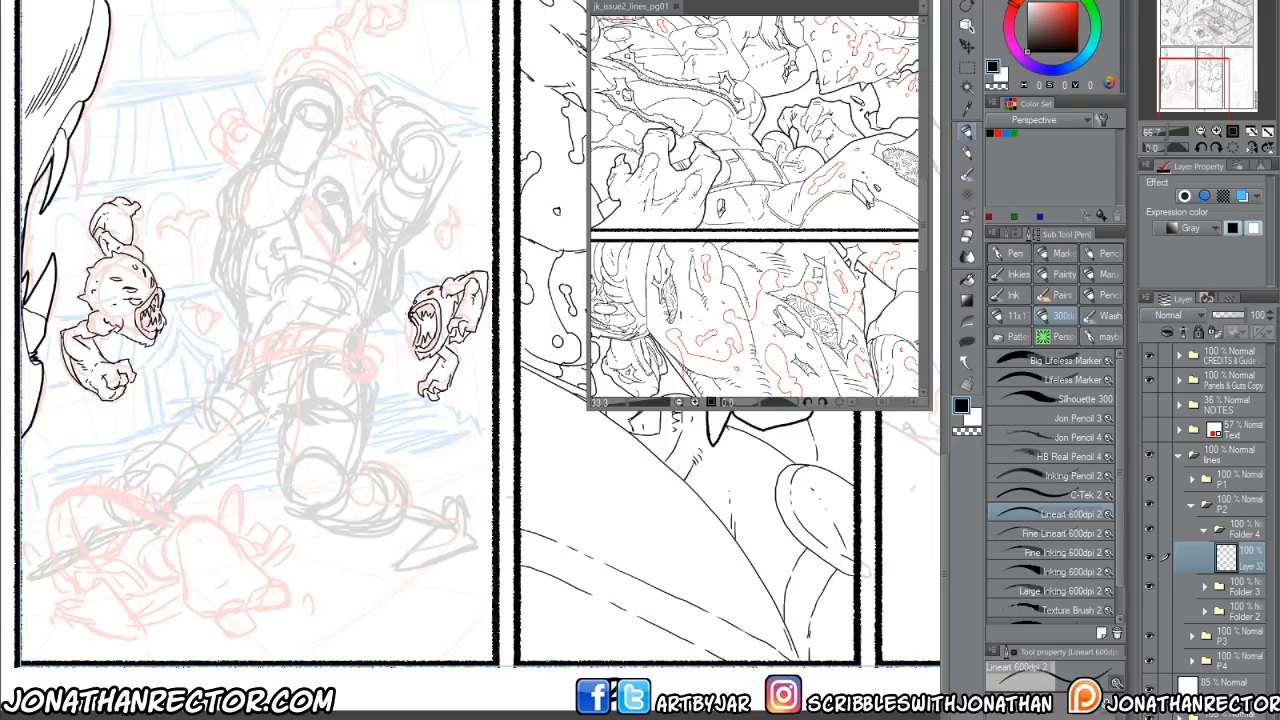
mouse_move(444, 300)
left_mouse_down()
mouse_move(454, 318)
mouse_move(436, 292)
left_mouse_up()
Magic-wand the area outside both airborne creatures from all layers and create their bordered KO layer beneath Layer 32.
left_click_drag(330, 622, 422, 543)
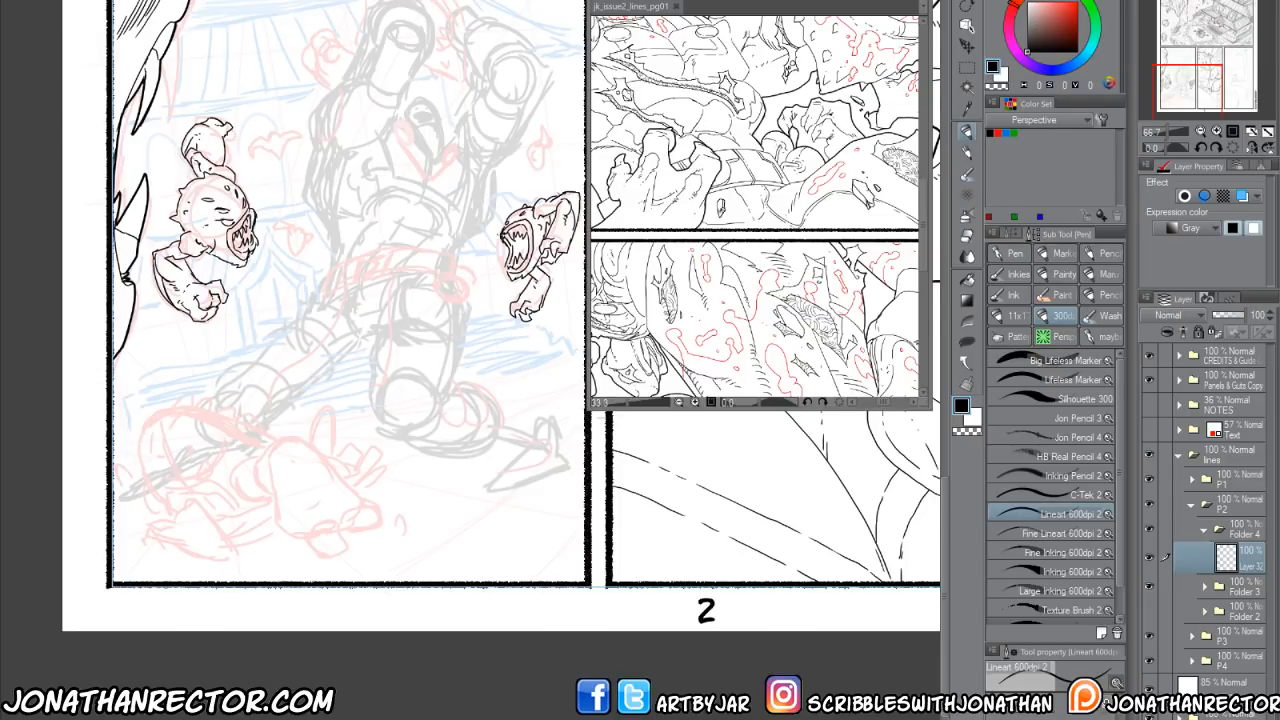
key("w")
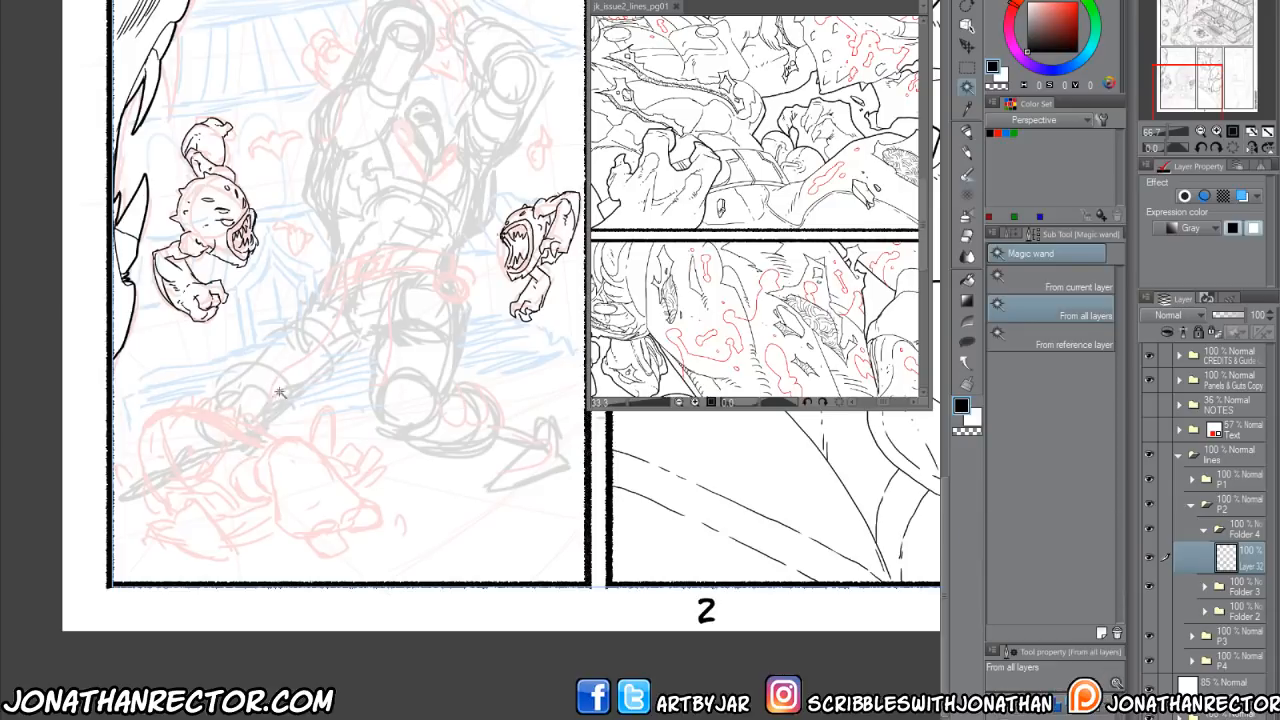
left_click_drag(293, 417, 273, 538)
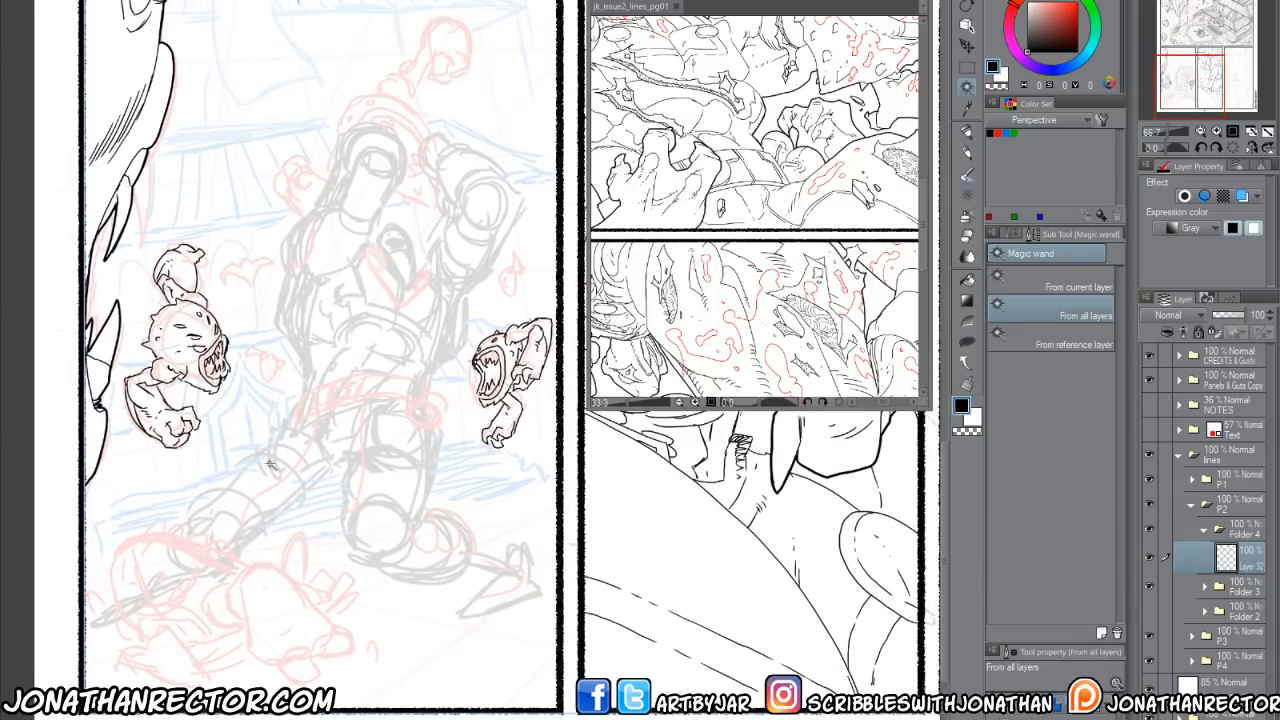
left_click(358, 595)
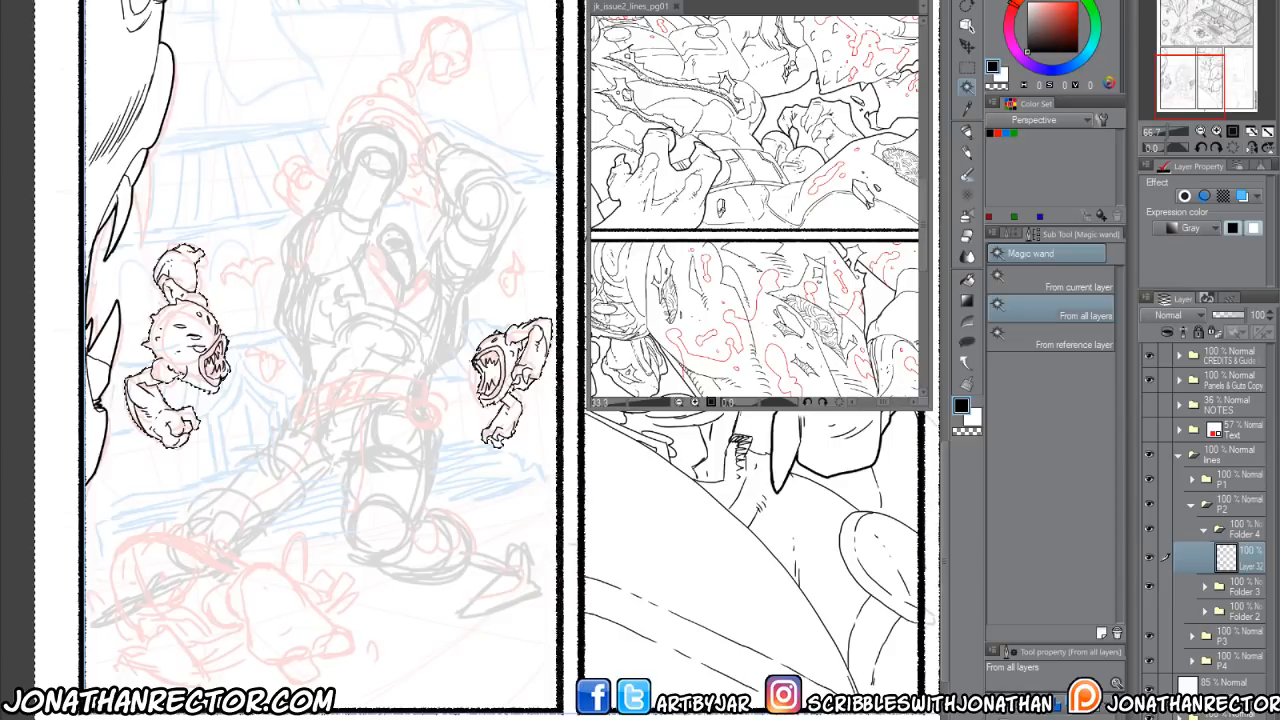
key("F1")
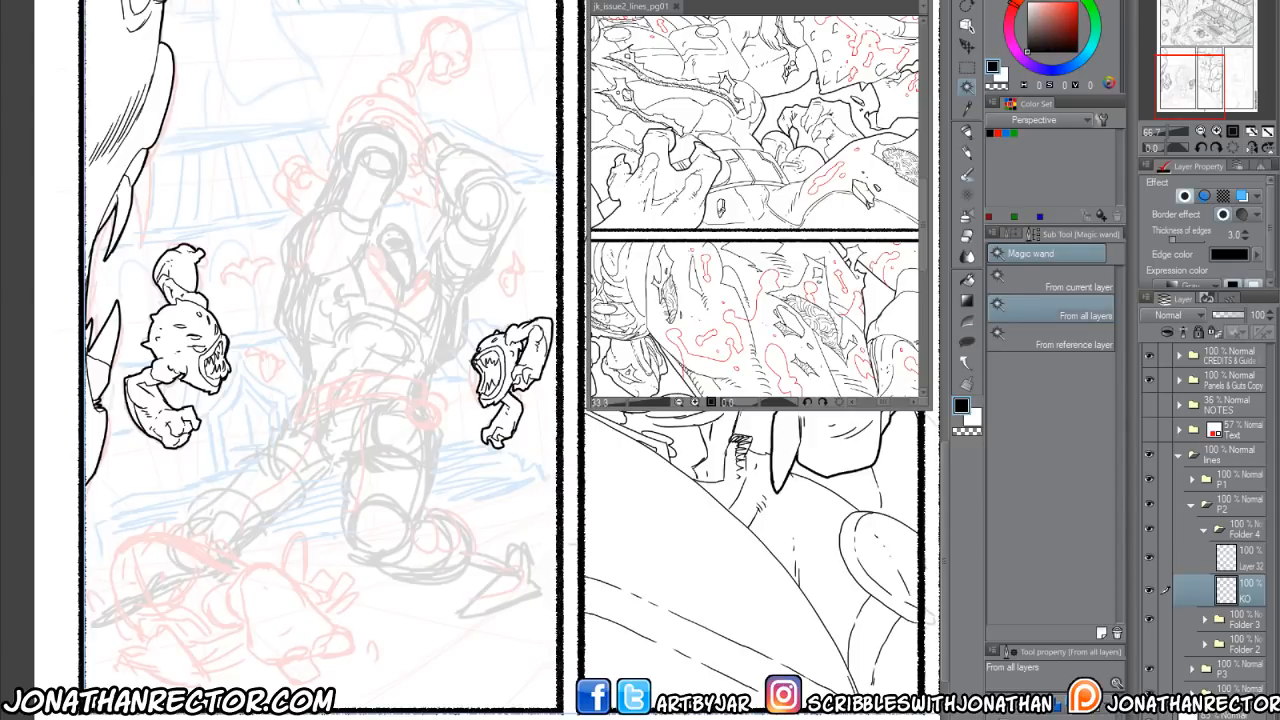
Collapse Folder 4 and create a new folder above it containing a new layer.
left_click(1203, 529)
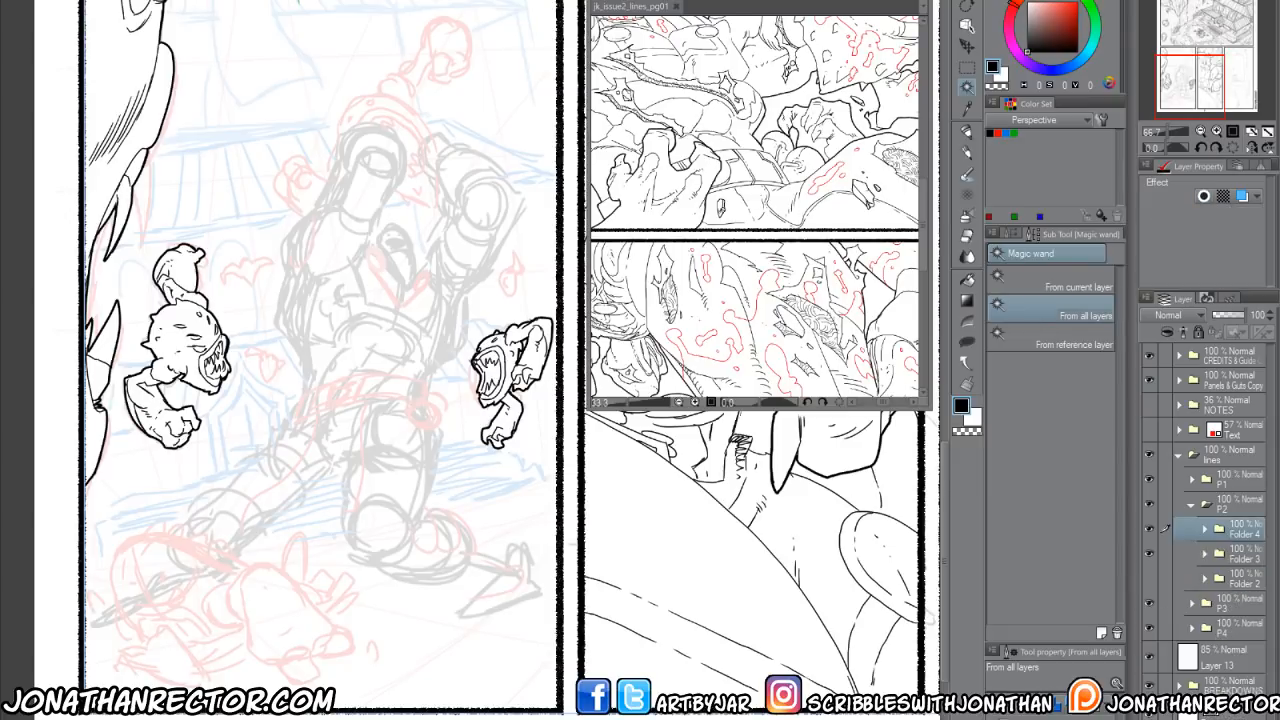
left_click(1194, 717)
key("ctrl+shift+n")
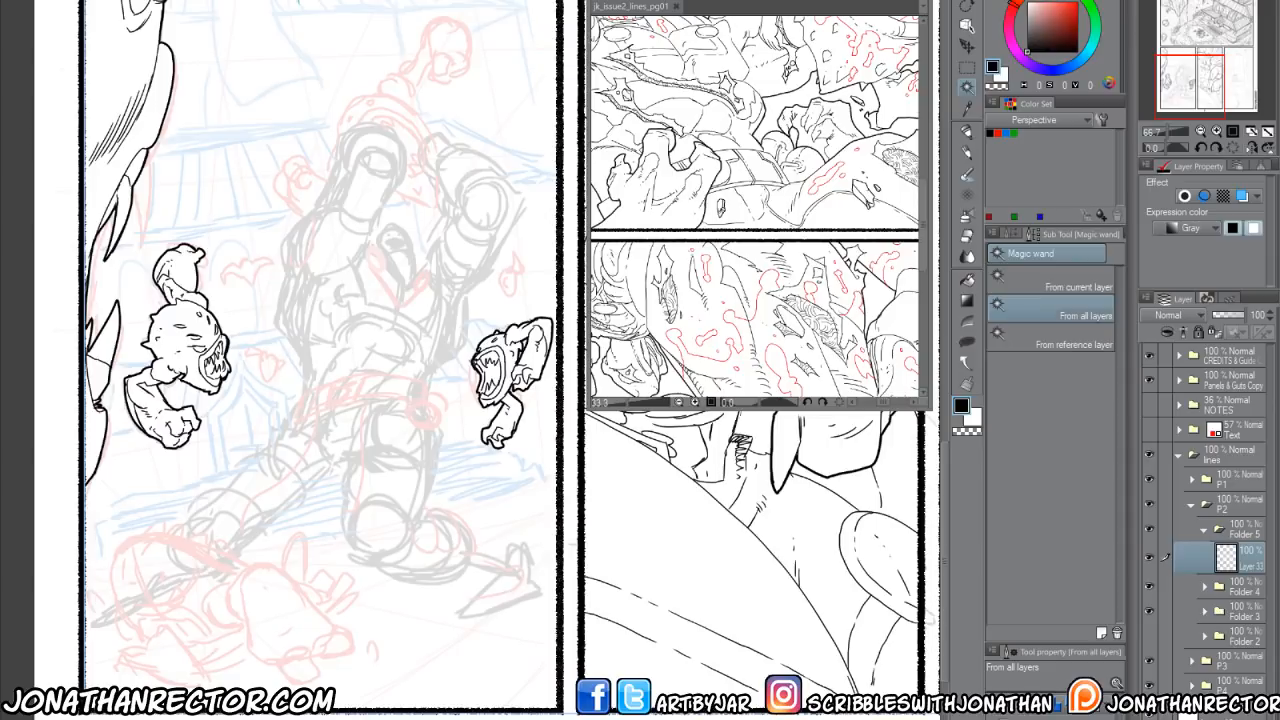
Ink the blocky feet and lower body outline of the fallen creature in the panel's lower left corner.
left_click_drag(163, 591, 183, 432)
key("p")
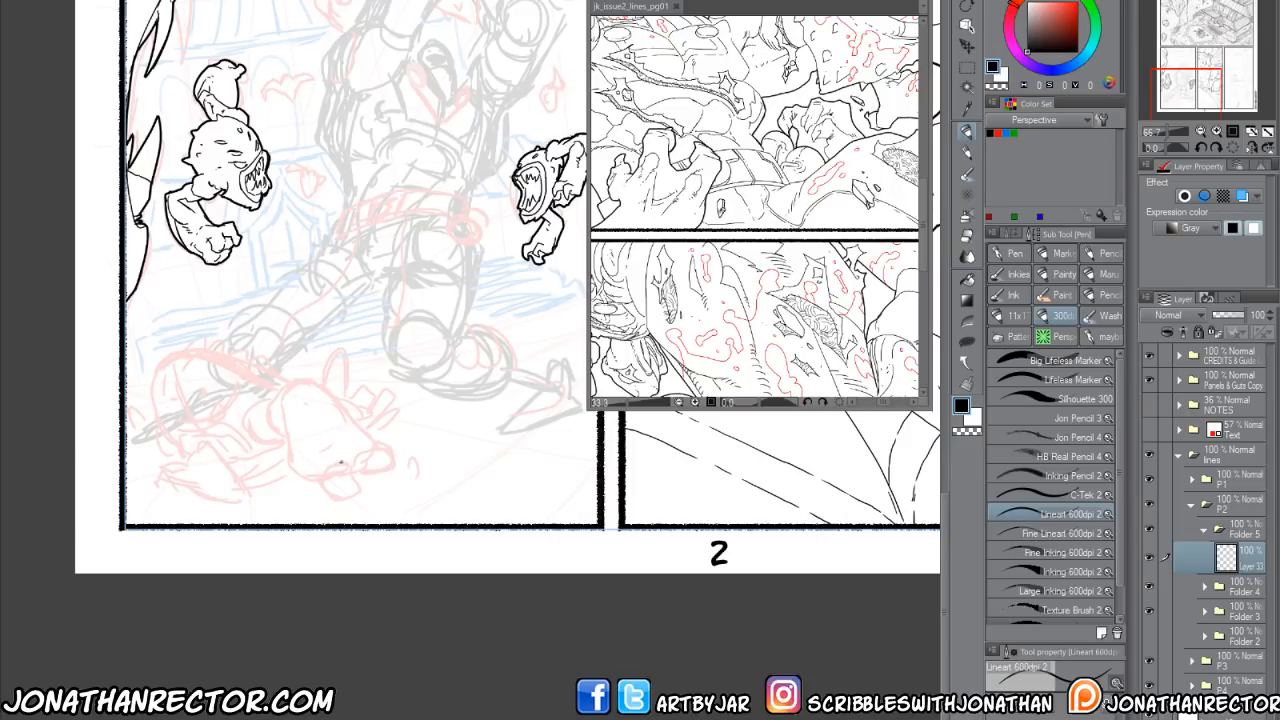
mouse_move(341, 462)
left_mouse_down()
mouse_move(322, 452)
mouse_move(364, 474)
mouse_move(345, 499)
mouse_move(335, 480)
mouse_move(330, 492)
mouse_move(284, 476)
left_mouse_up()
mouse_move(320, 436)
left_mouse_down()
mouse_move(327, 455)
mouse_move(315, 463)
mouse_move(371, 439)
mouse_move(397, 466)
mouse_move(382, 484)
left_mouse_up()
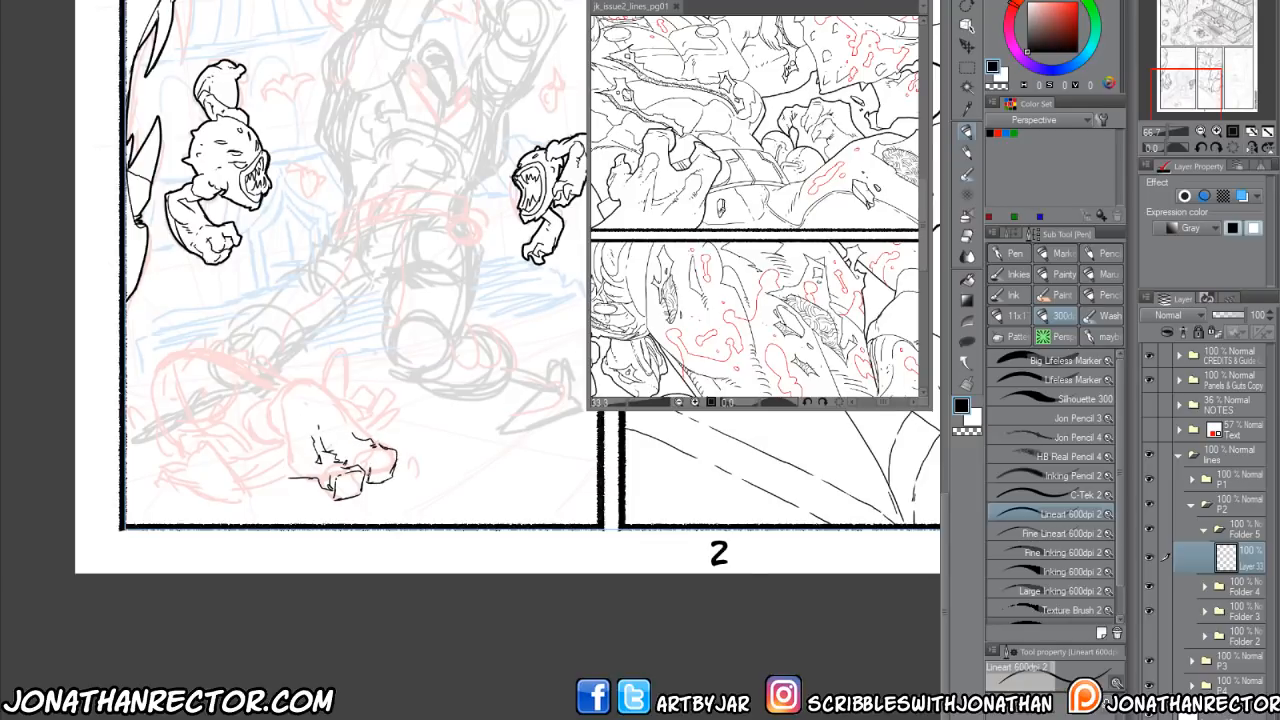
left_click_drag(371, 459, 360, 477)
mouse_move(353, 457)
left_mouse_down()
mouse_move(366, 463)
mouse_move(364, 431)
mouse_move(318, 382)
left_mouse_up()
left_click_drag(284, 443, 286, 463)
mouse_move(287, 458)
left_mouse_down()
mouse_move(265, 466)
mouse_move(279, 494)
mouse_move(284, 450)
left_mouse_up()
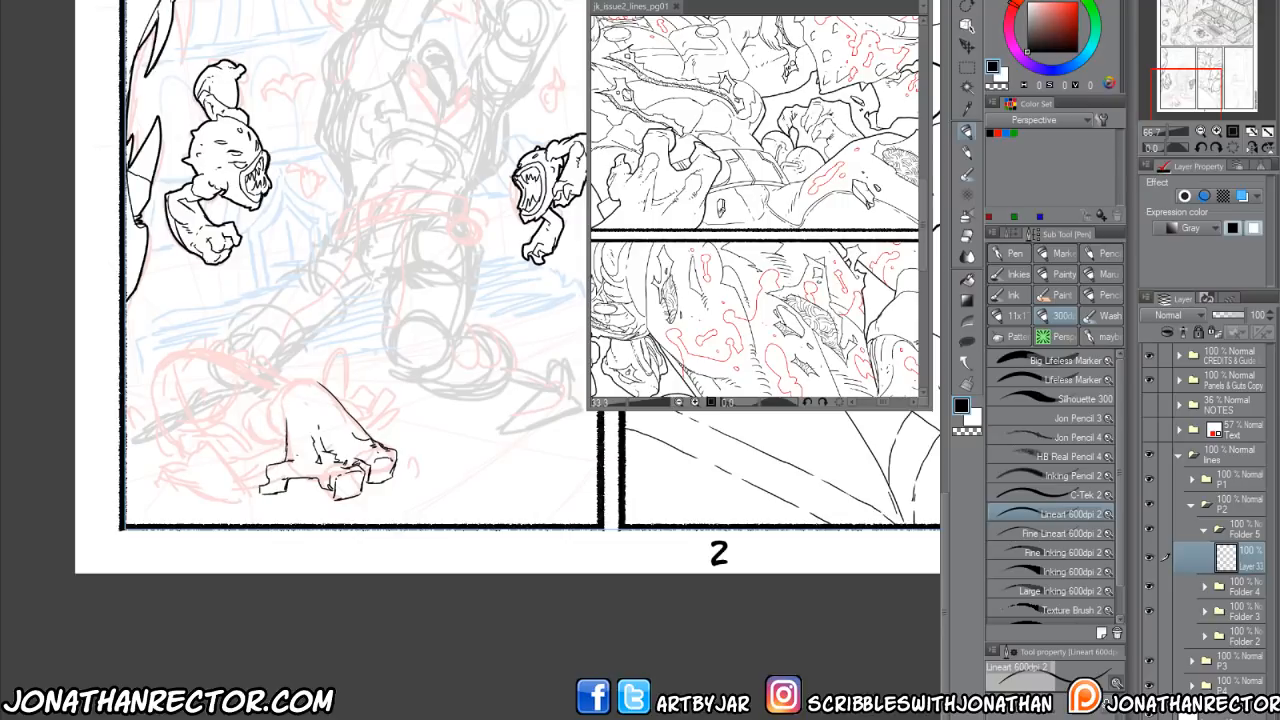
Ink the fallen creature's upper body contour, the curved form beside it and the fold lines across its body.
mouse_move(296, 406)
left_mouse_down()
mouse_move(286, 448)
mouse_move(360, 429)
left_mouse_up()
mouse_move(285, 448)
left_mouse_down()
mouse_move(269, 375)
mouse_move(298, 357)
mouse_move(265, 365)
mouse_move(233, 408)
mouse_move(252, 442)
mouse_move(266, 429)
mouse_move(264, 446)
mouse_move(249, 419)
left_mouse_up()
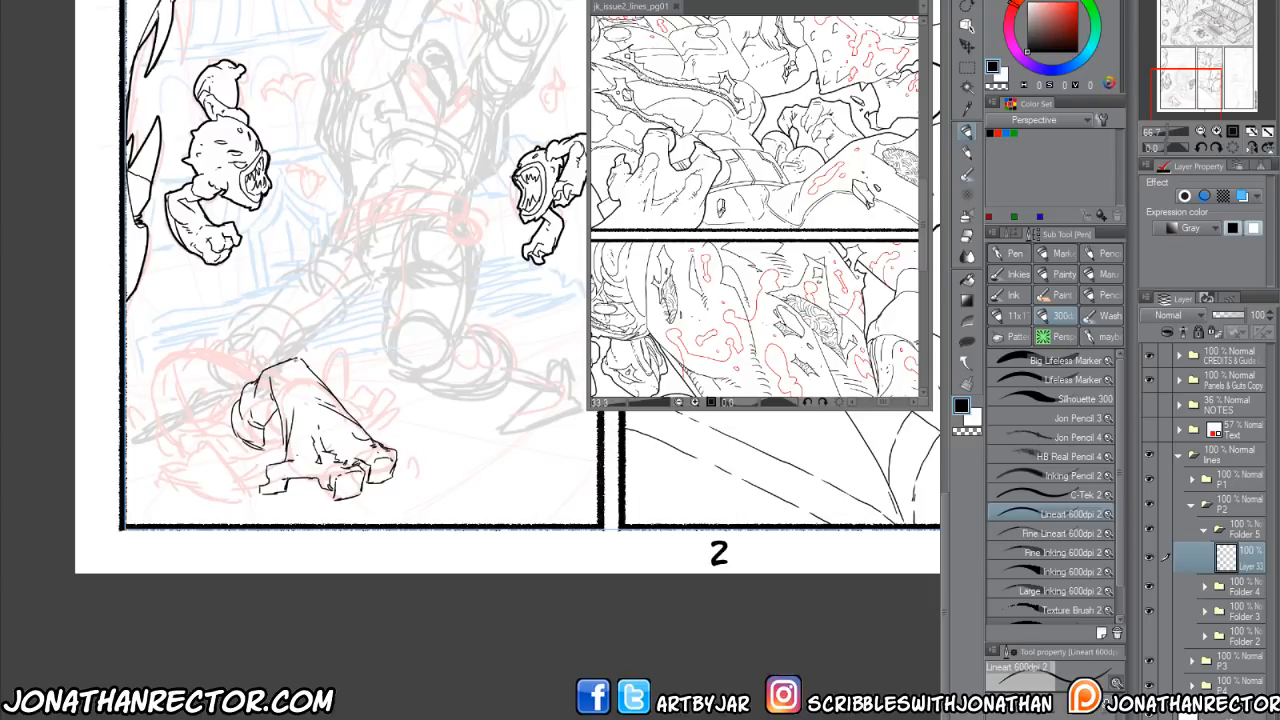
mouse_move(268, 376)
left_mouse_down()
mouse_move(284, 364)
mouse_move(306, 404)
mouse_move(318, 389)
mouse_move(338, 436)
left_mouse_up()
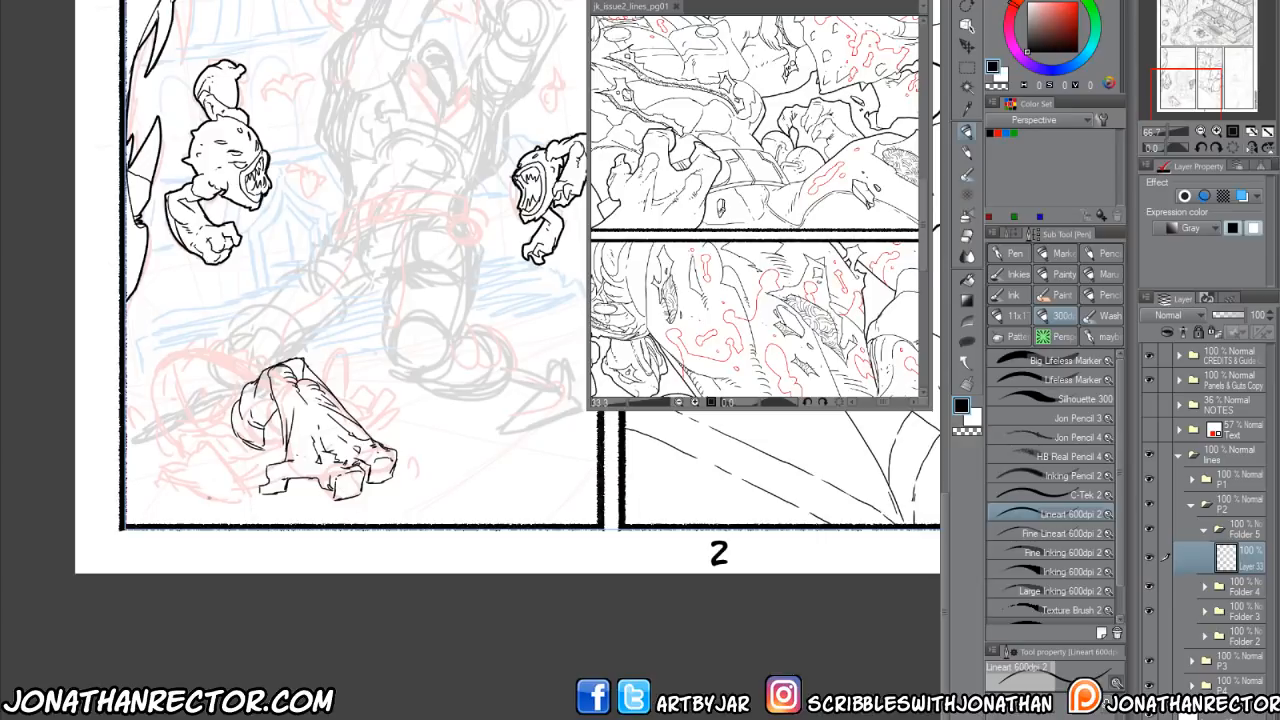
Ink the fallen creature's rounded head outline and its open mouth with jagged teeth.
mouse_move(258, 372)
left_mouse_down()
mouse_move(175, 346)
mouse_move(154, 366)
mouse_move(150, 419)
mouse_move(170, 444)
left_mouse_up()
left_click_drag(225, 404, 203, 419)
key("e")
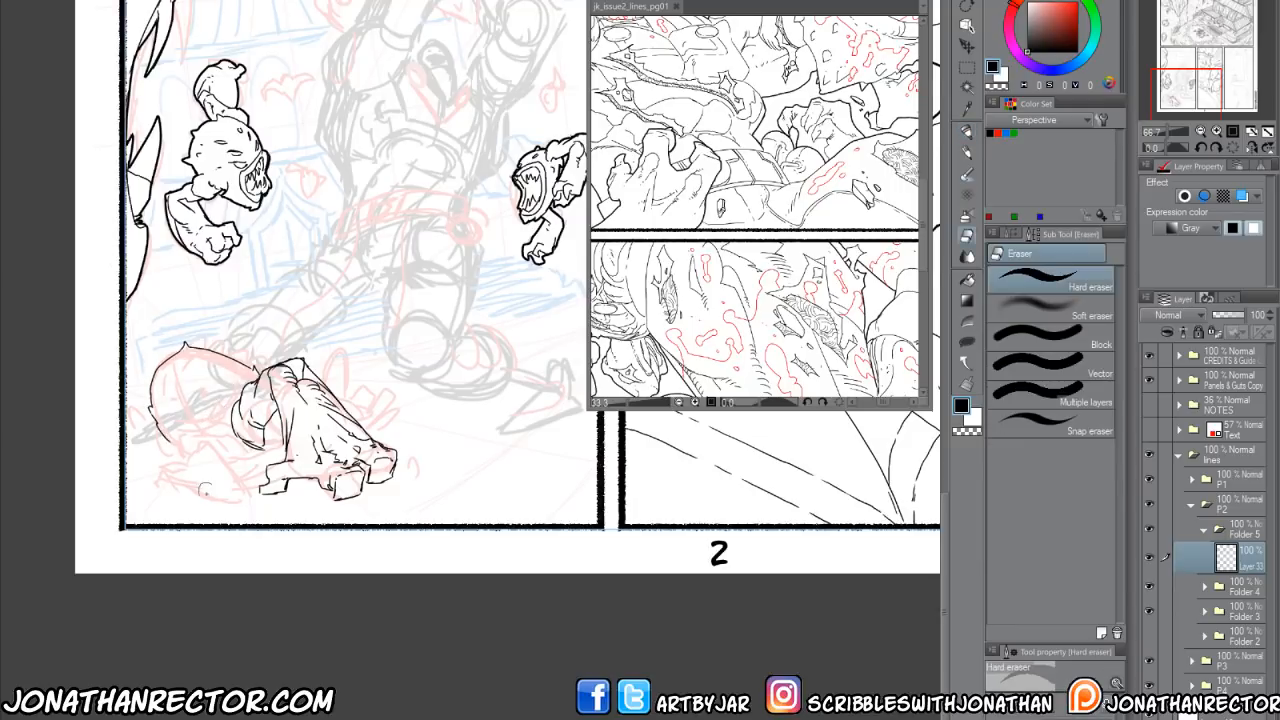
key("p")
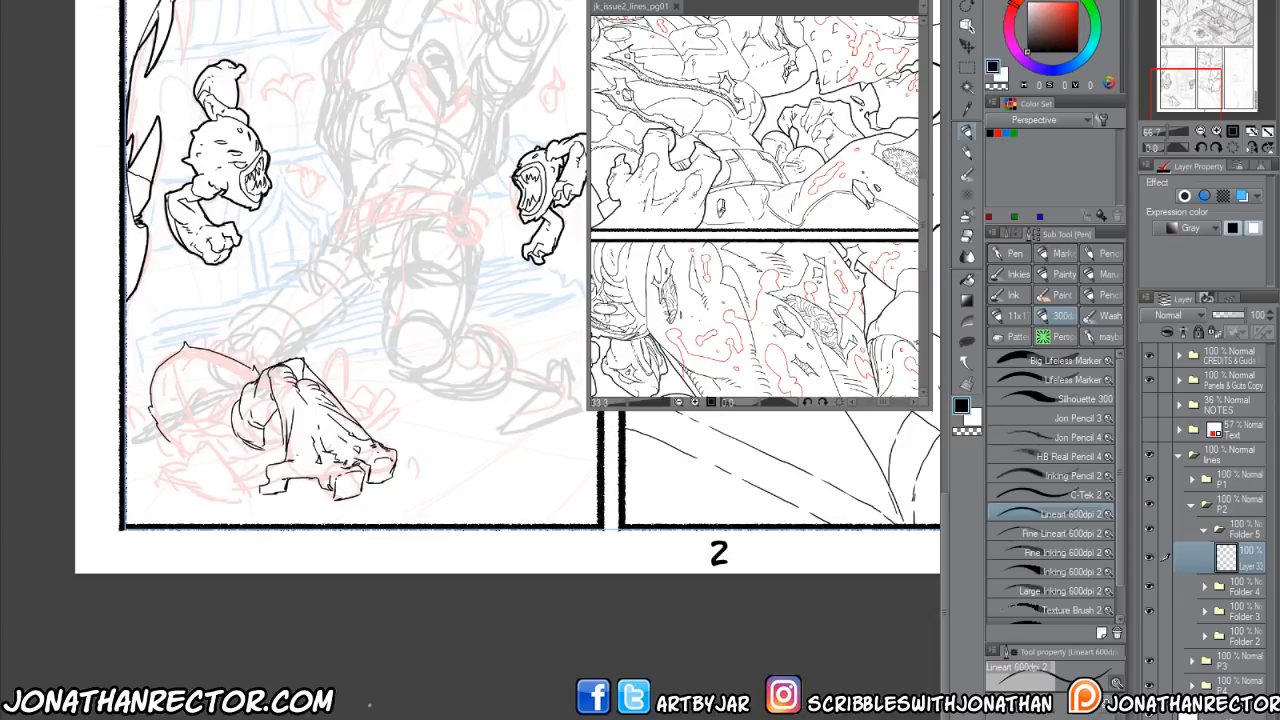
mouse_move(240, 448)
left_mouse_down()
mouse_move(205, 435)
mouse_move(180, 438)
mouse_move(178, 455)
mouse_move(168, 440)
mouse_move(235, 439)
mouse_move(243, 449)
mouse_move(178, 449)
mouse_move(211, 441)
mouse_move(243, 460)
left_mouse_up()
key("e")
key("p")
mouse_move(229, 450)
left_mouse_down()
mouse_move(197, 461)
mouse_move(172, 449)
mouse_move(276, 455)
left_mouse_up()
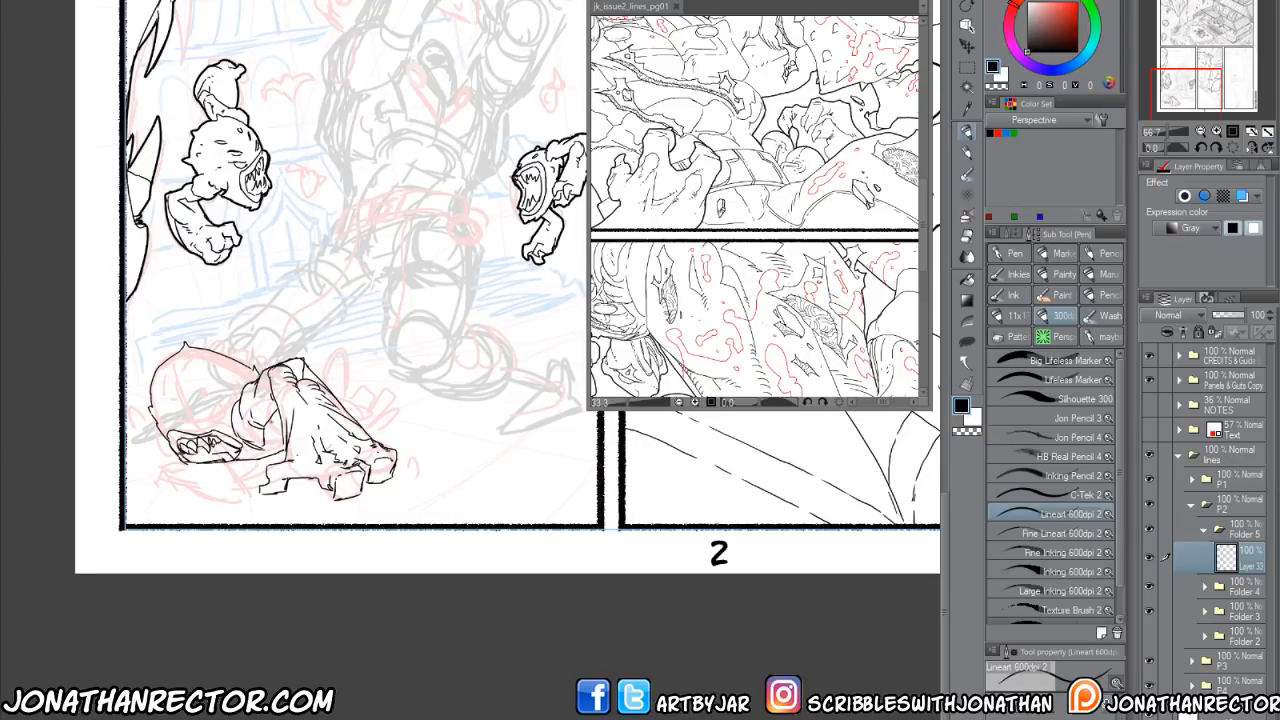
Add head spikes, X-shaped eyes and skin spots to the fallen creature's head.
left_click_drag(213, 347, 227, 354)
mouse_move(210, 425)
left_mouse_down()
mouse_move(172, 416)
mouse_move(202, 405)
mouse_move(161, 410)
mouse_move(182, 375)
mouse_move(196, 376)
mouse_move(169, 396)
left_mouse_up()
mouse_move(169, 385)
left_mouse_down()
mouse_move(158, 397)
mouse_move(233, 437)
left_mouse_up()
mouse_move(227, 409)
left_mouse_down()
mouse_move(219, 423)
mouse_move(279, 423)
left_mouse_up()
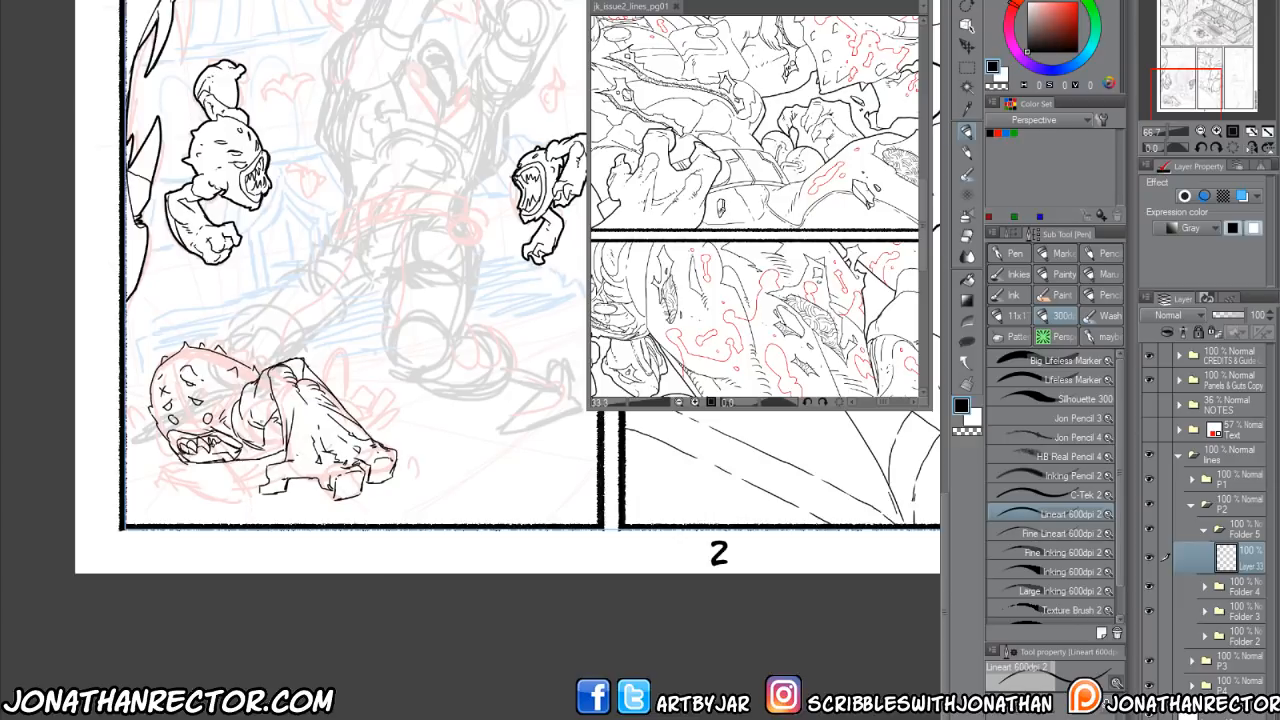
Ink the fallen creature's arm and hand behind its head and tidy the contour beneath its body, briefly toggling Folder 2's visibility.
mouse_move(158, 366)
left_mouse_down()
mouse_move(129, 374)
mouse_move(150, 472)
left_mouse_up()
left_click_drag(147, 472, 162, 466)
mouse_move(142, 450)
left_mouse_down()
mouse_move(136, 467)
mouse_move(179, 458)
left_mouse_up()
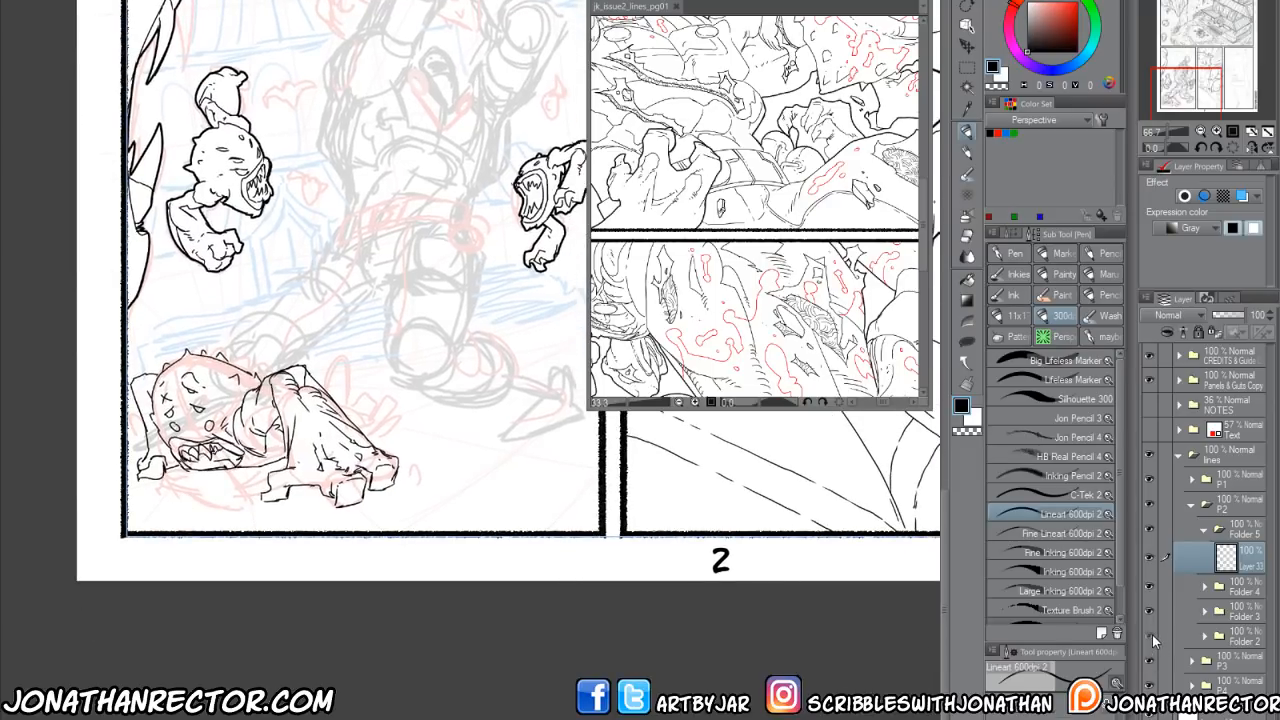
left_click(1151, 633)
left_click(1150, 634)
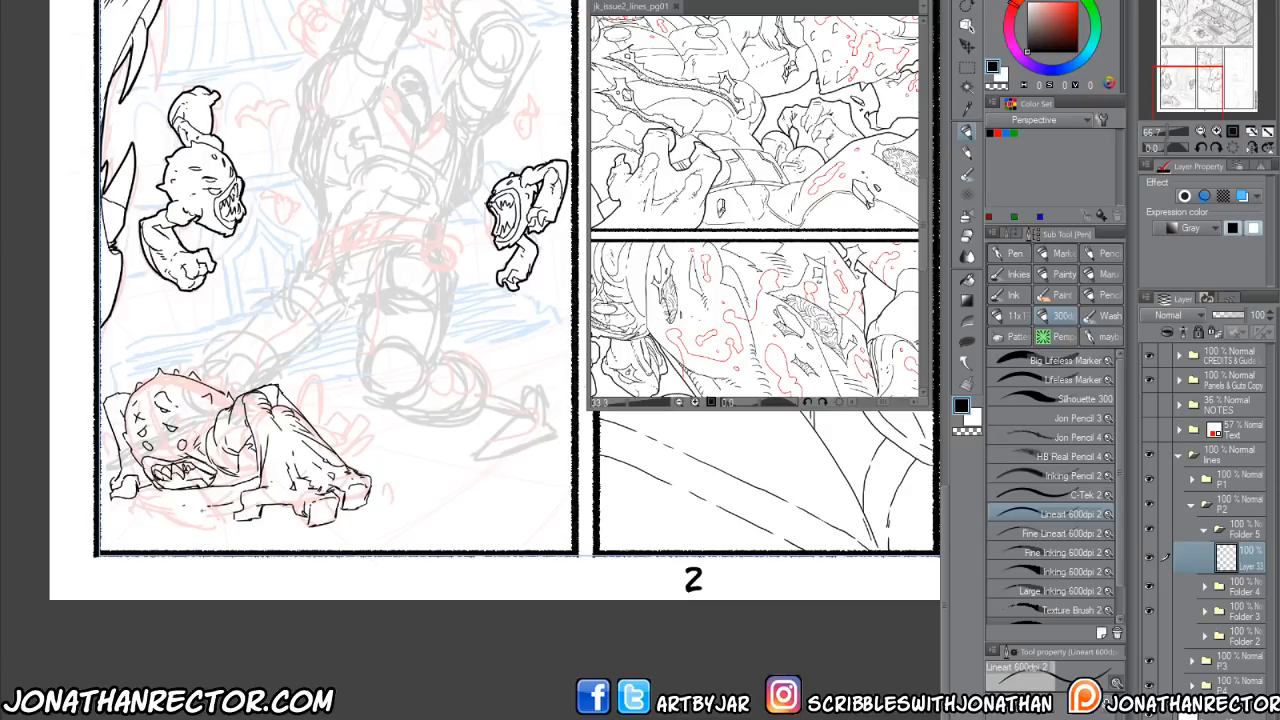
mouse_move(144, 508)
left_mouse_down()
mouse_move(212, 516)
mouse_move(225, 502)
left_mouse_up()
key("e")
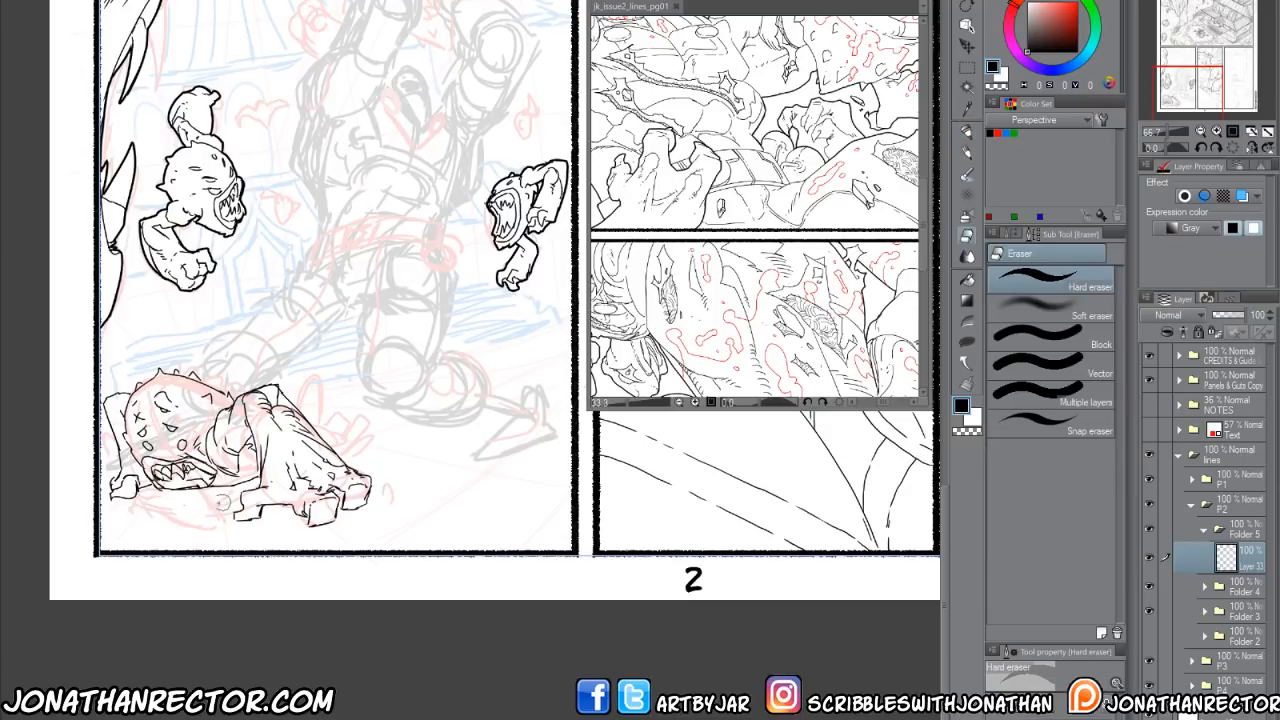
key("p")
Select the area around the fallen creature, referring to all layers, and create a KO silhouette layer beneath its line art.
left_click_drag(505, 570, 571, 570)
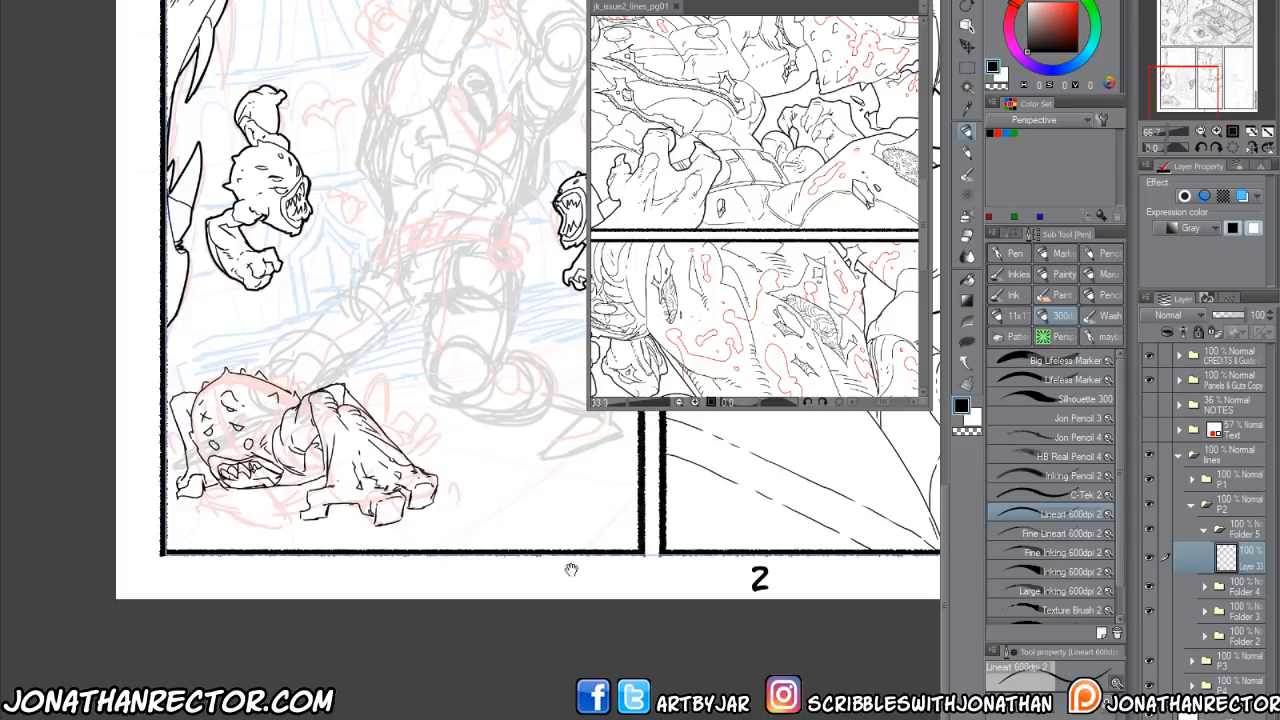
key("w")
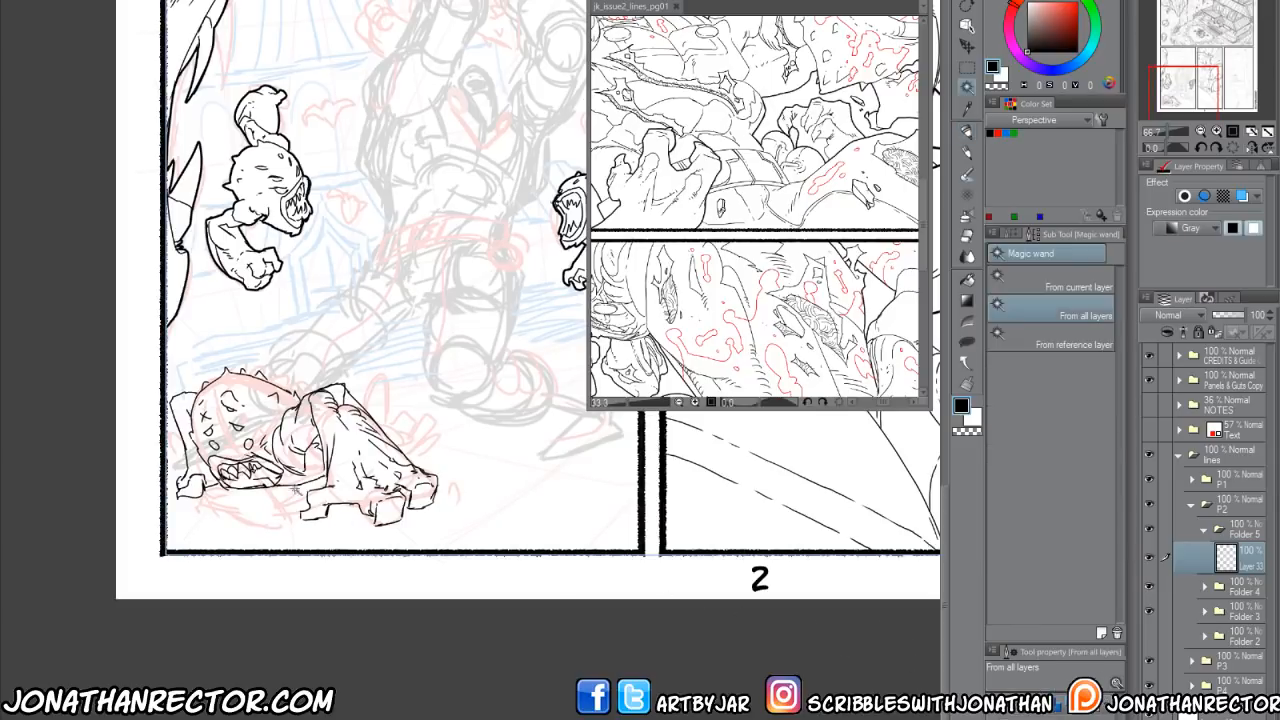
left_click(298, 566)
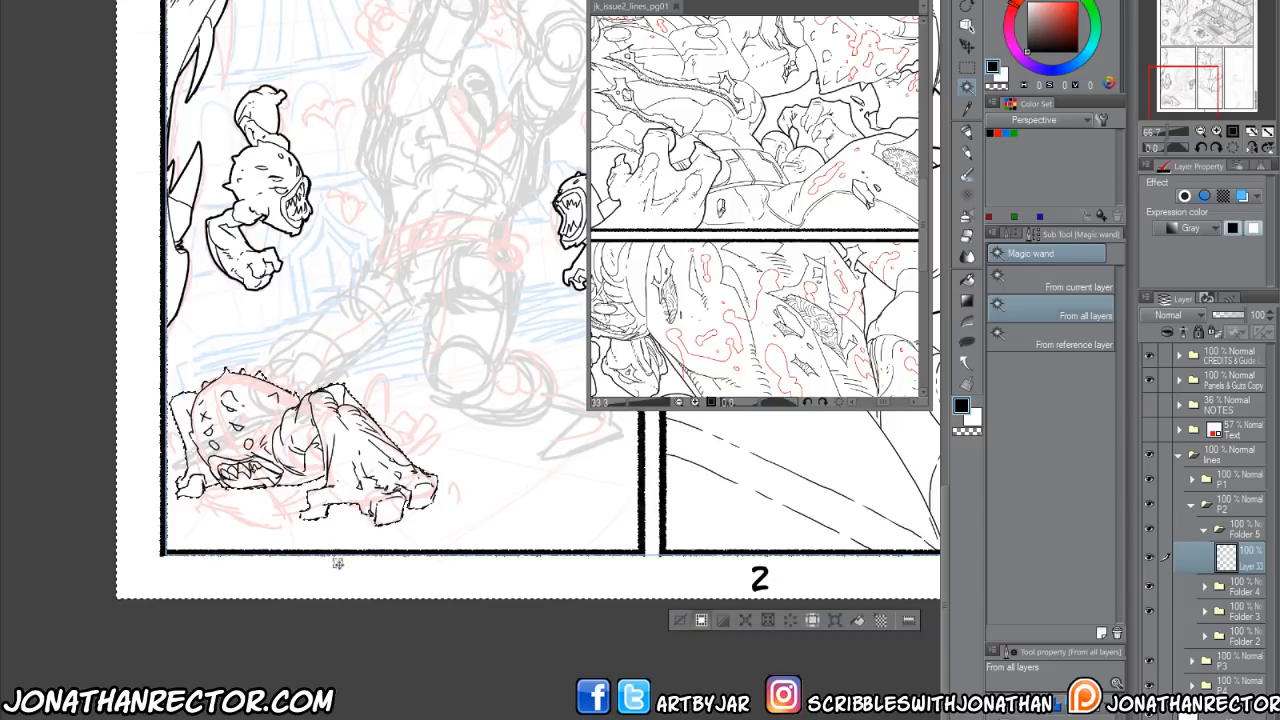
key("F2")
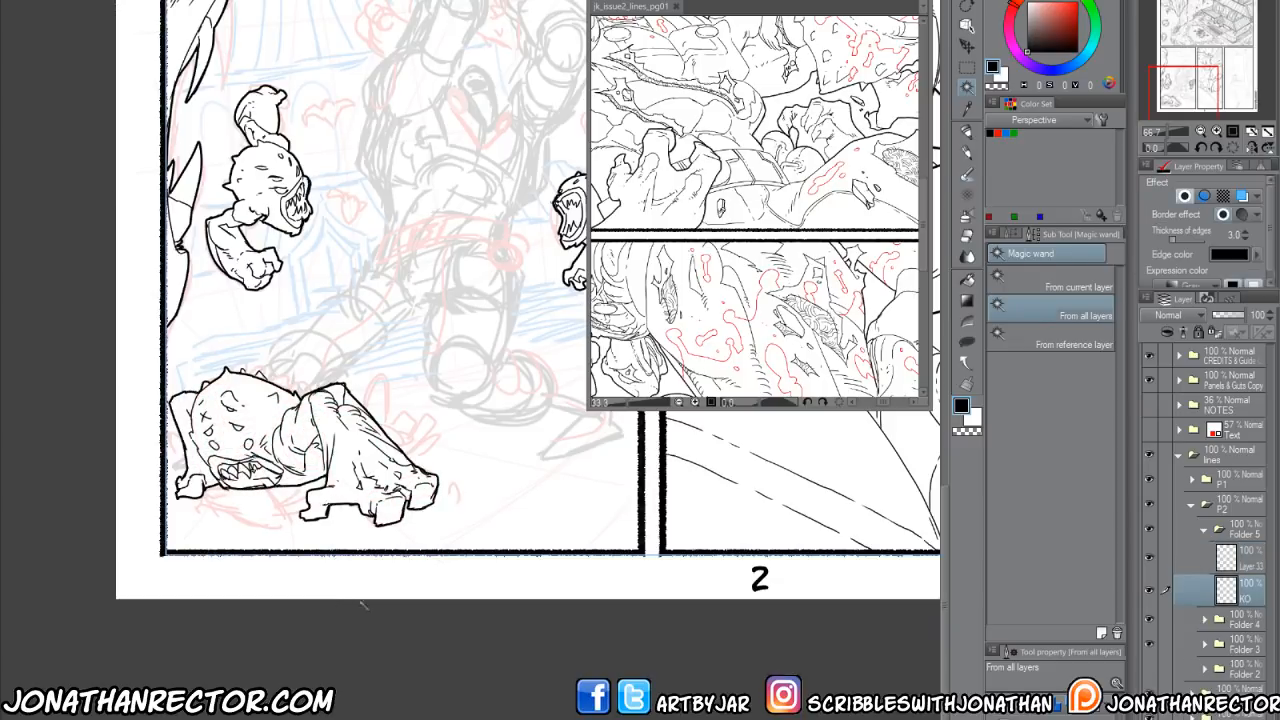
left_click(967, 342)
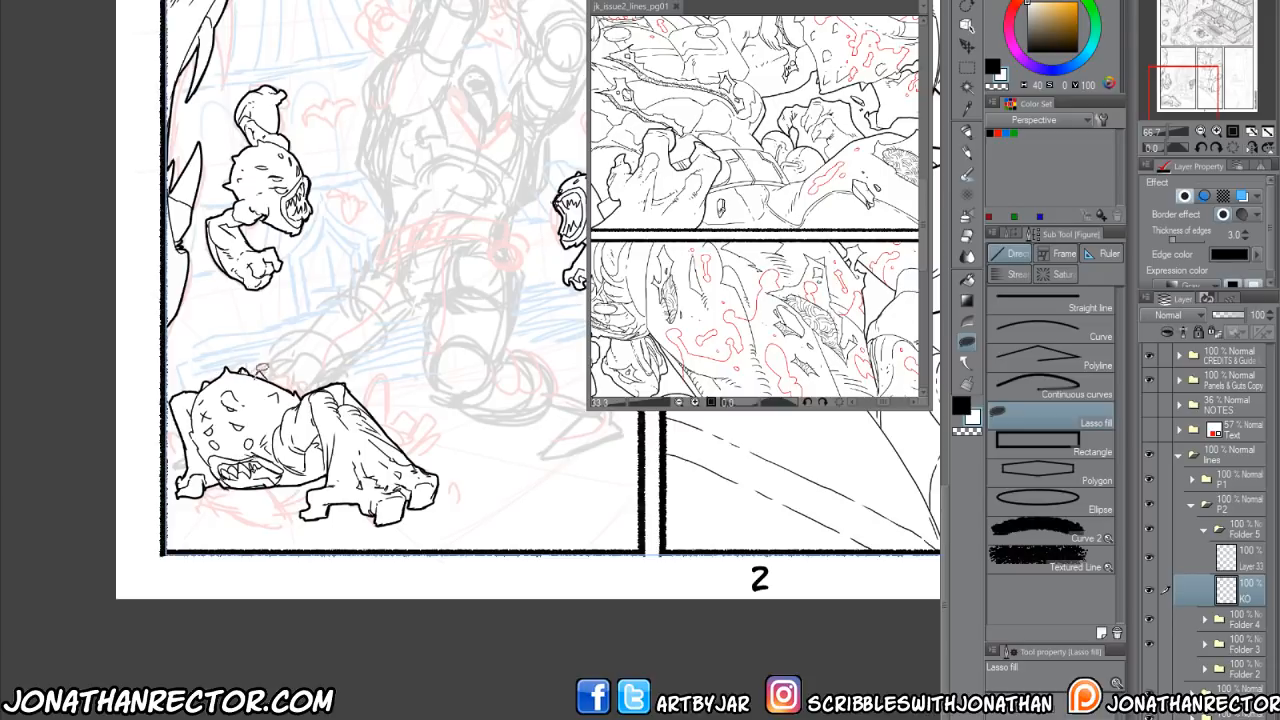
Add a new layer above the fallen creature, give it a red layer color, and draw angular shards on the back of its head.
key("ctrl+shift+n")
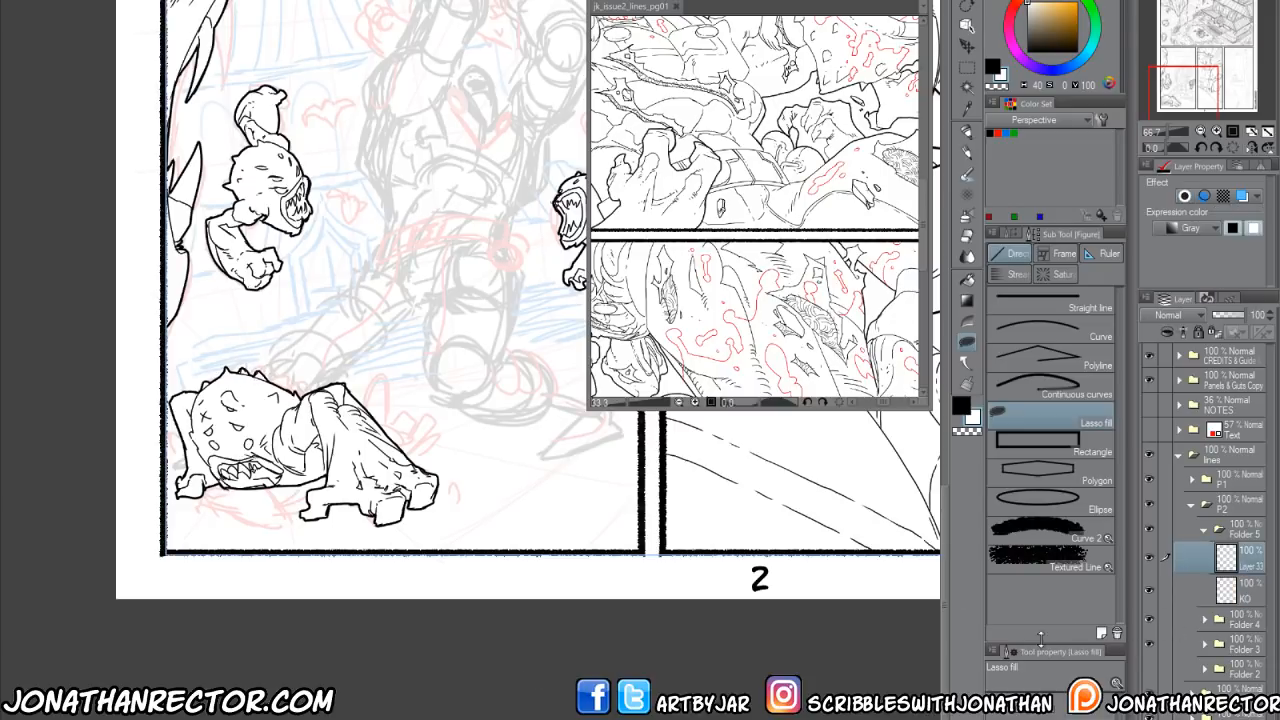
key("p")
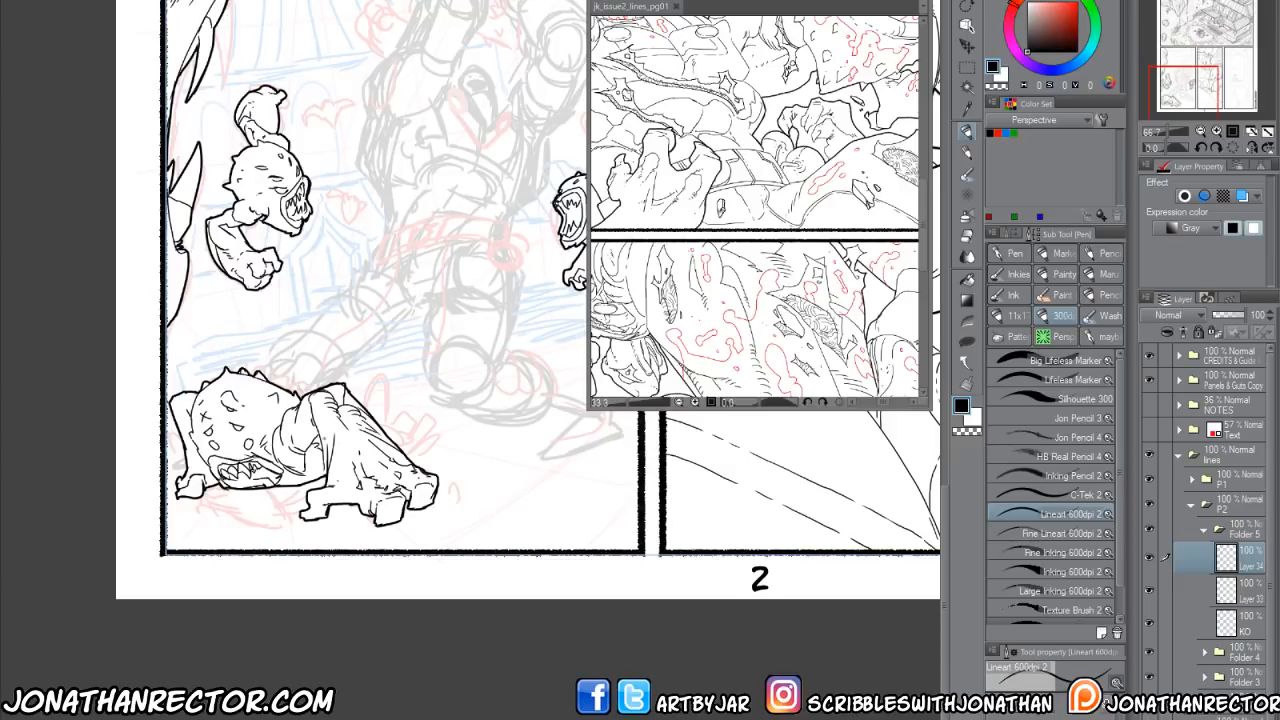
left_click_drag(380, 300, 392, 312)
left_click_drag(271, 376, 304, 409)
mouse_move(265, 371)
left_mouse_down()
mouse_move(257, 383)
mouse_move(304, 403)
left_mouse_up()
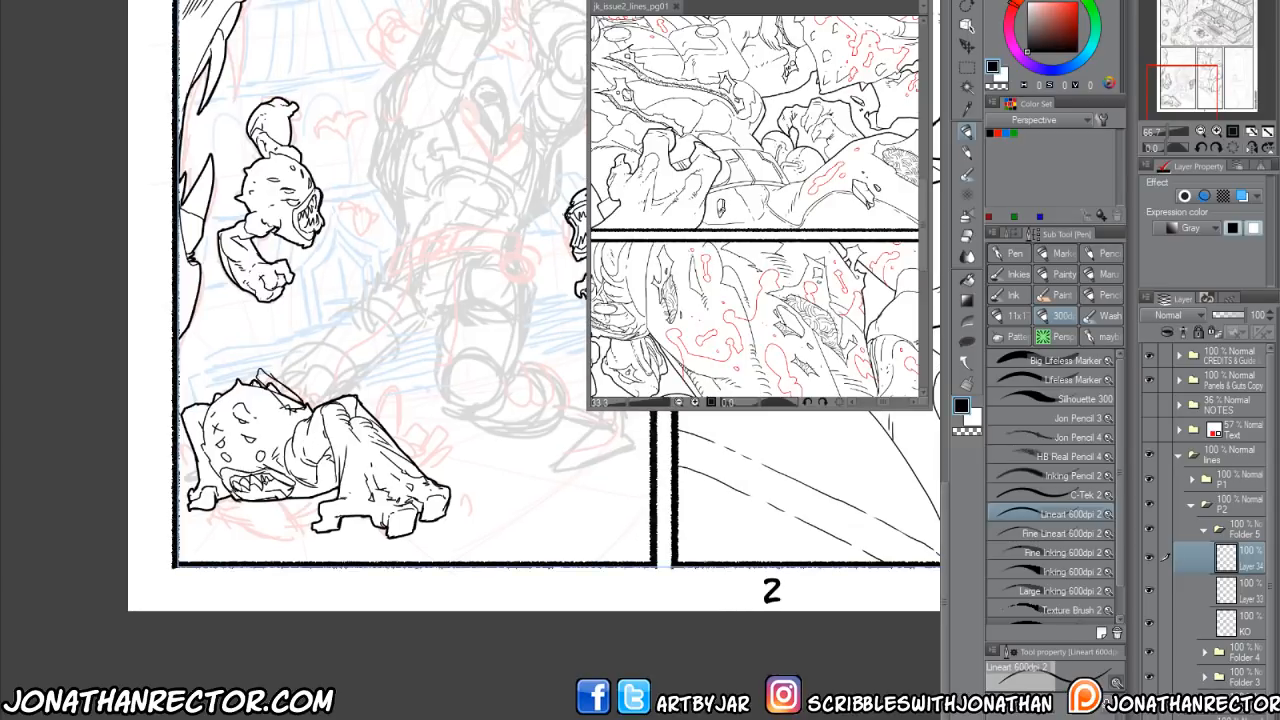
left_click(1241, 196)
left_click_drag(290, 412, 276, 411)
mouse_move(258, 383)
left_mouse_down()
mouse_move(277, 409)
mouse_move(218, 386)
mouse_move(256, 380)
left_mouse_up()
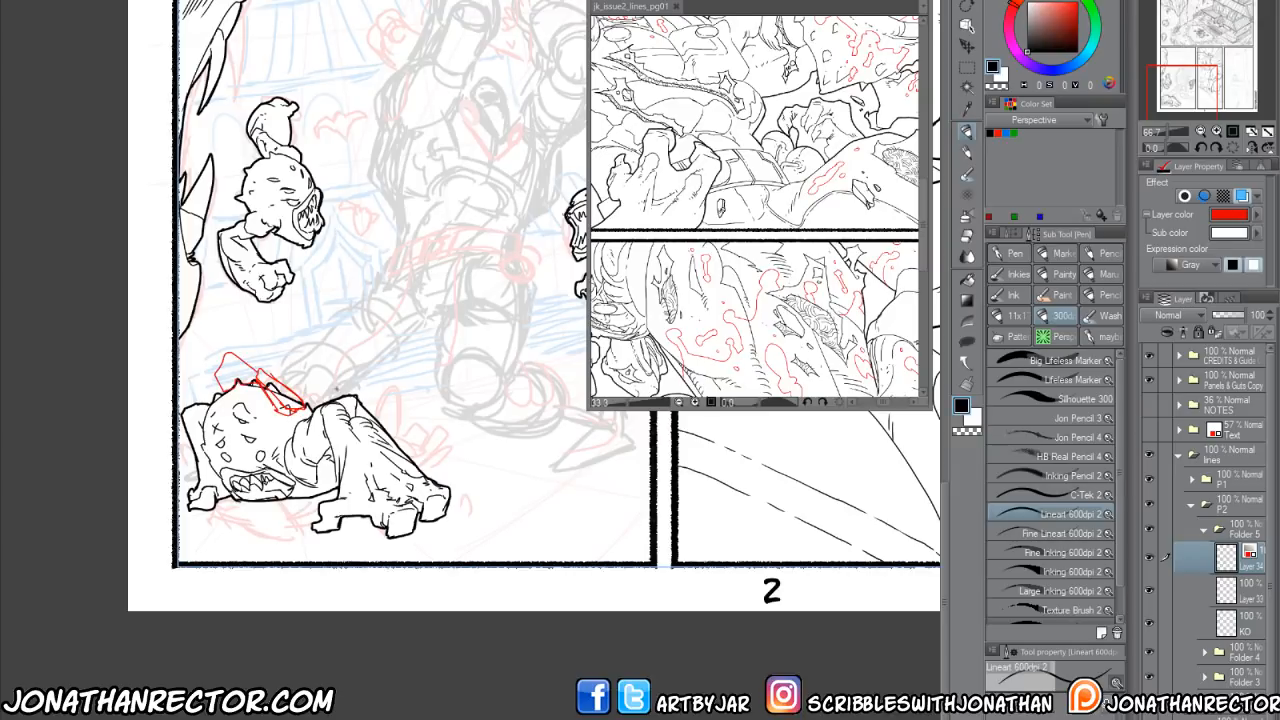
Draw a large angular plate along the fallen creature's back and touch up the shard behind its head.
mouse_move(366, 396)
left_mouse_down()
mouse_move(430, 472)
mouse_move(378, 436)
mouse_move(366, 398)
mouse_move(404, 470)
left_mouse_up()
left_click_drag(387, 421, 393, 434)
left_click_drag(390, 423, 397, 431)
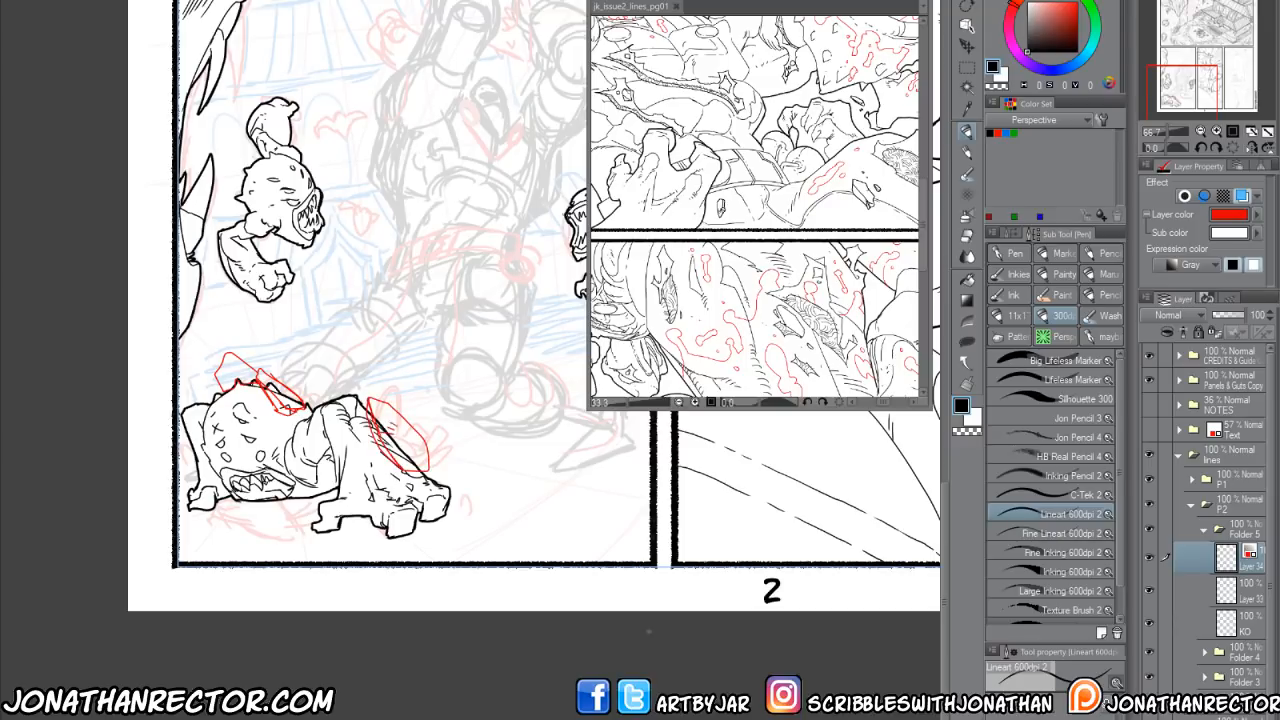
mouse_move(296, 386)
left_mouse_down()
mouse_move(320, 402)
mouse_move(292, 388)
left_mouse_up()
Turn off the shard layer's red color and create a KO silhouette layer for it from a current-layer selection.
left_click(1241, 195)
key("w")
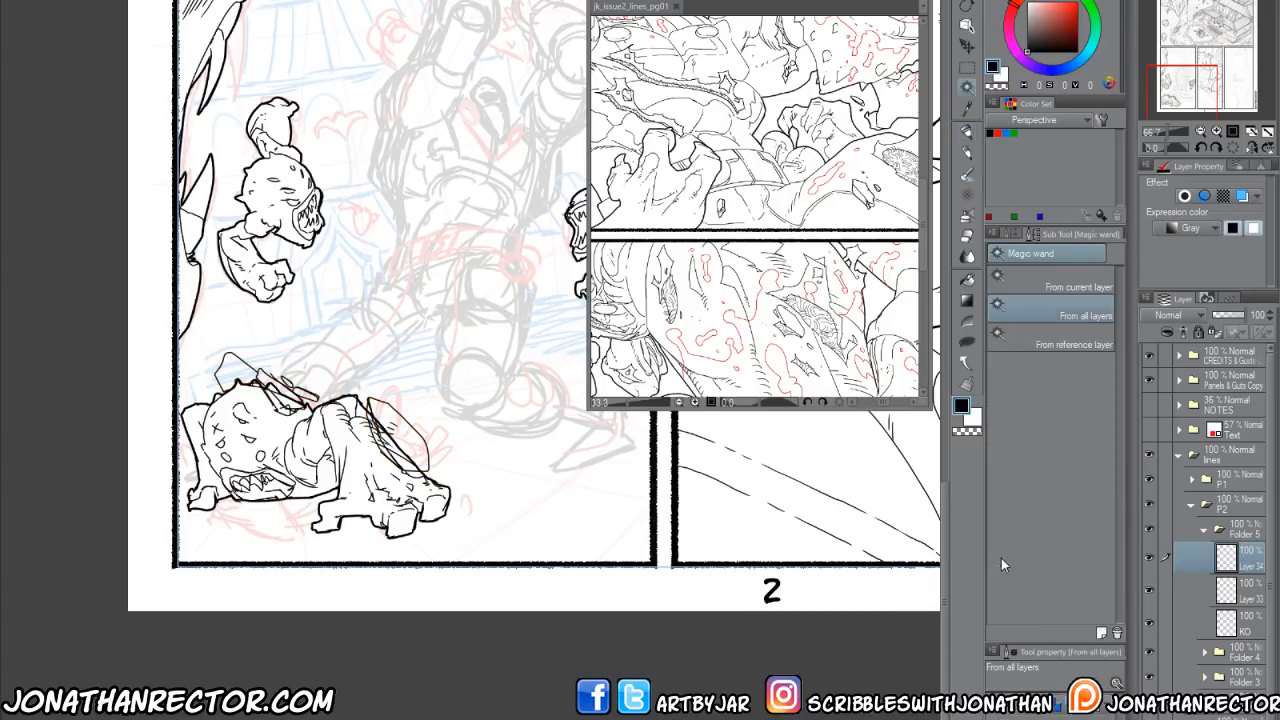
left_click(1072, 285)
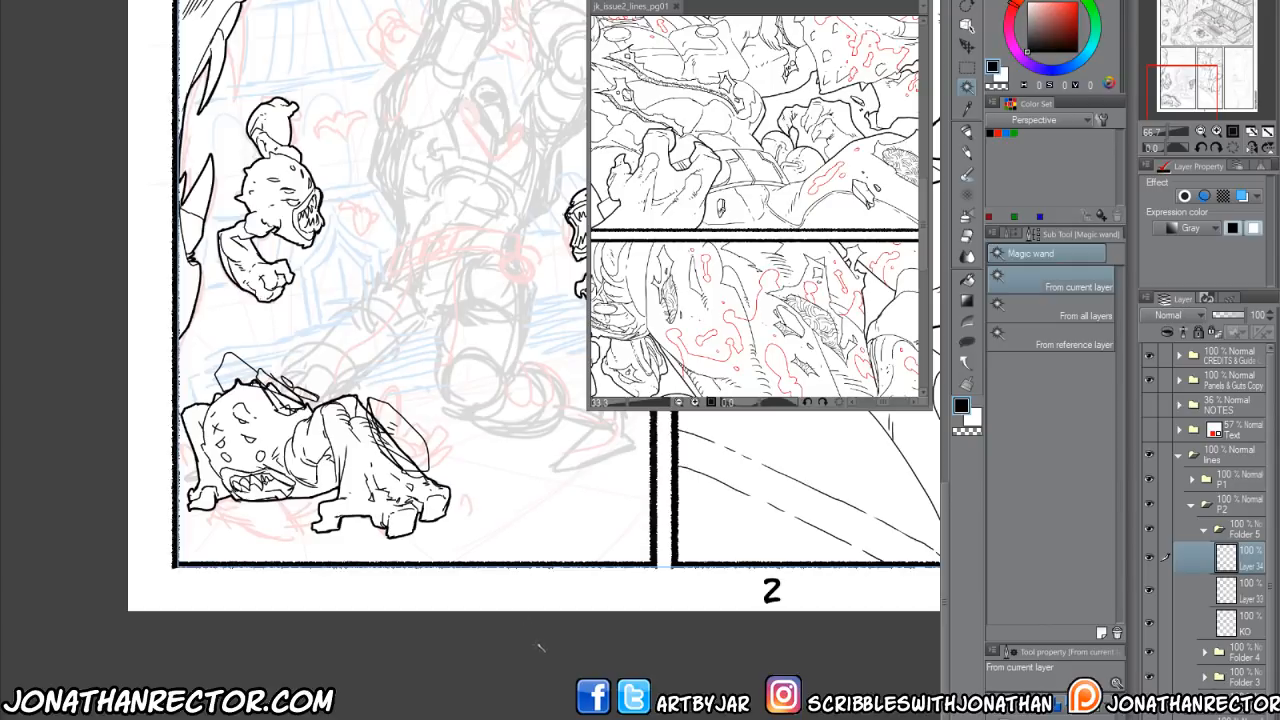
left_click(540, 648)
key("F1")
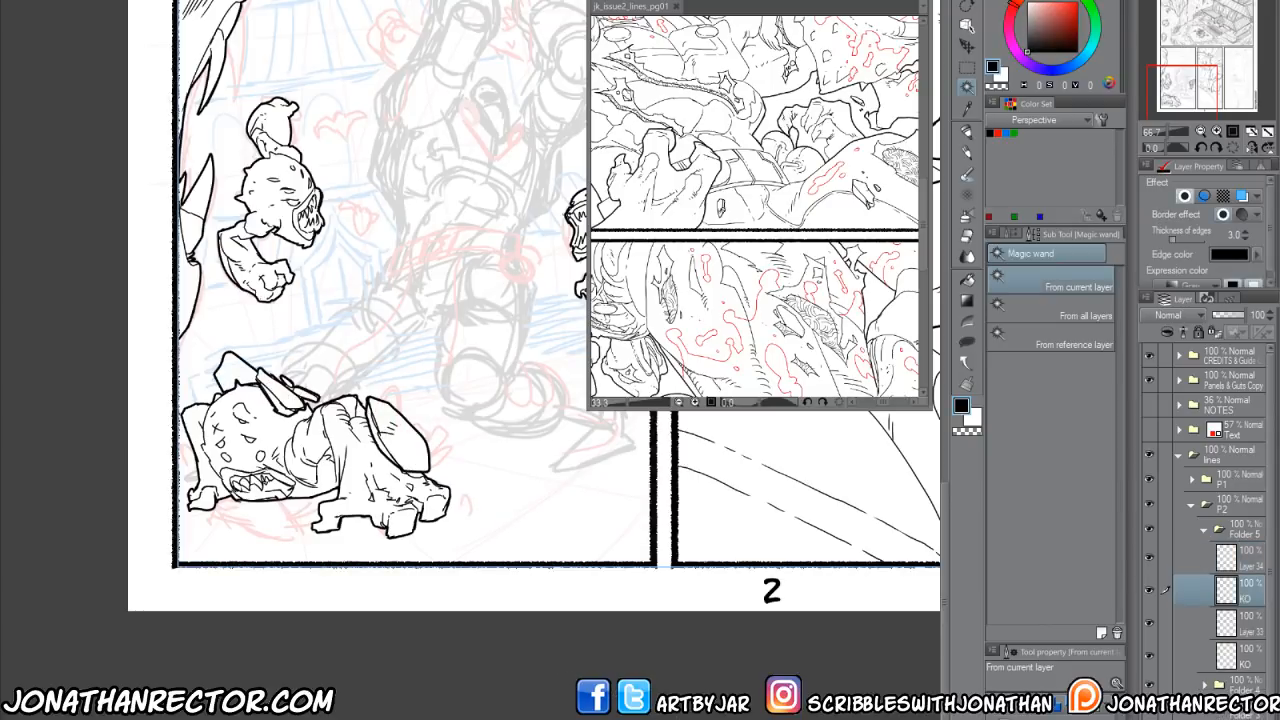
Add a red-colored layer beneath the fallen creature's KO layer, hide both KO layers, and draw a pointed shard behind its shoulder.
left_click(1240, 658)
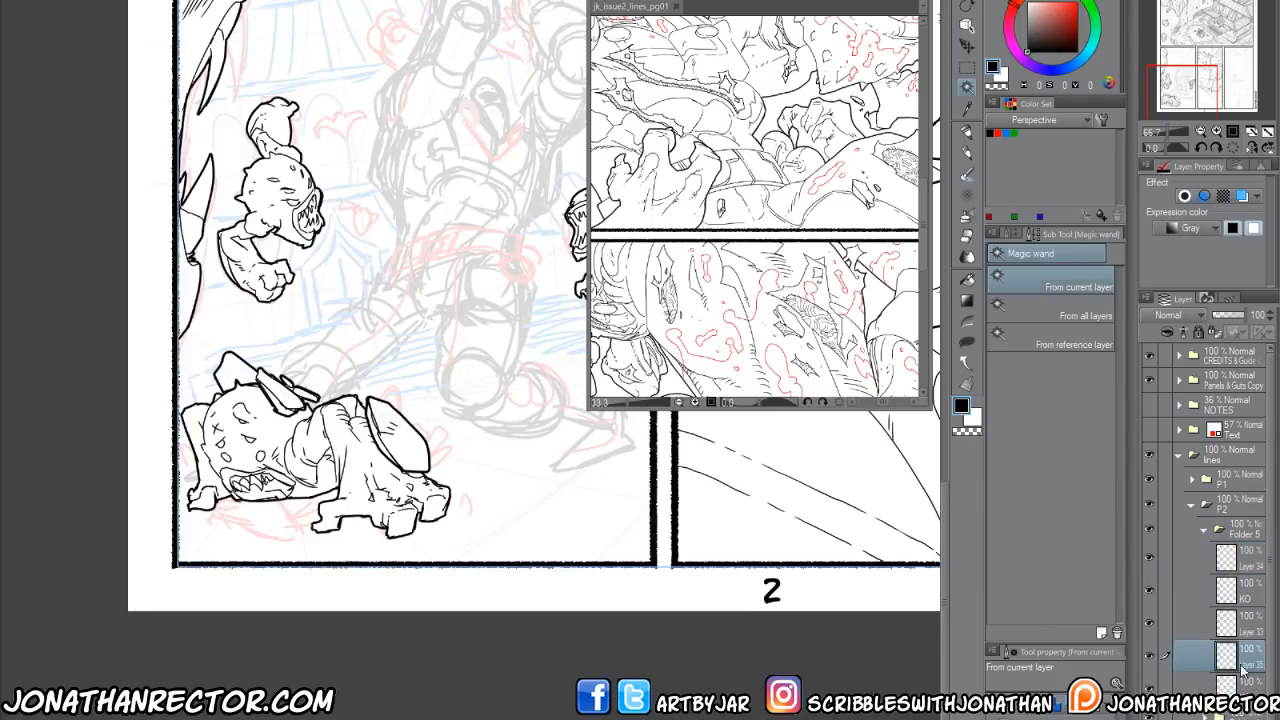
key("p")
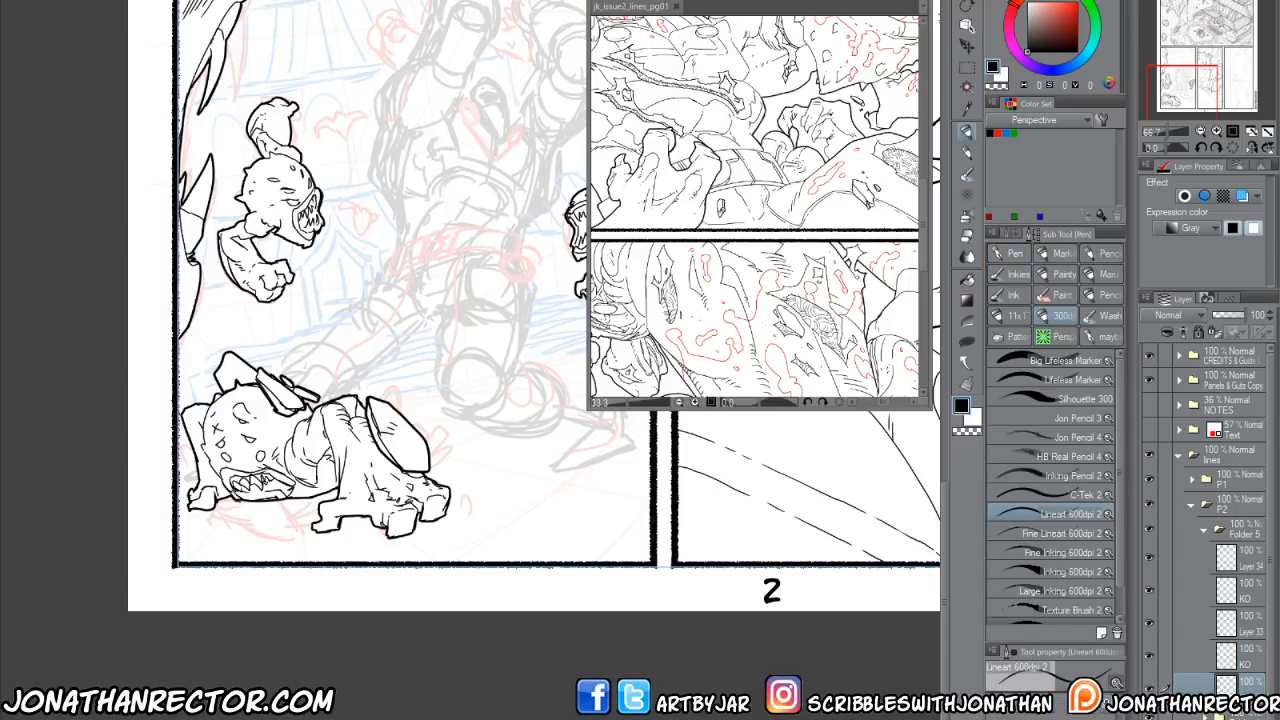
left_click(1149, 657)
mouse_move(349, 411)
left_mouse_down()
mouse_move(333, 370)
mouse_move(323, 397)
left_mouse_up()
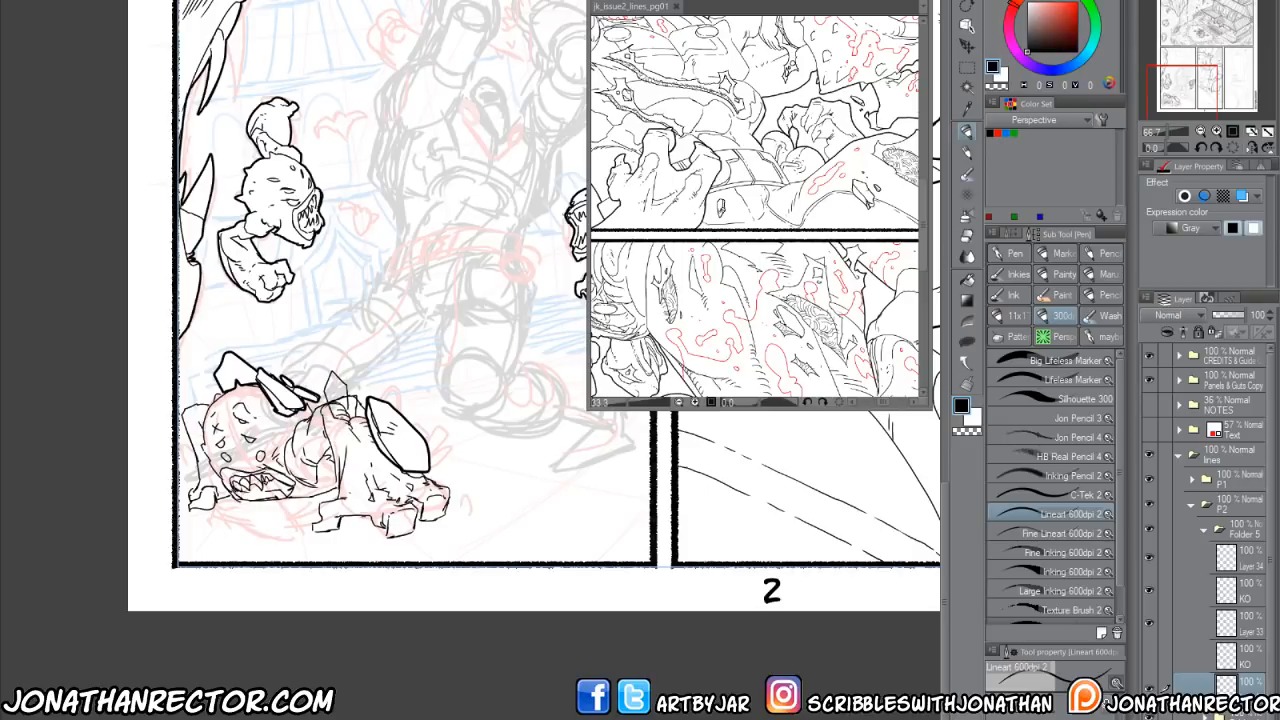
left_click(1148, 623)
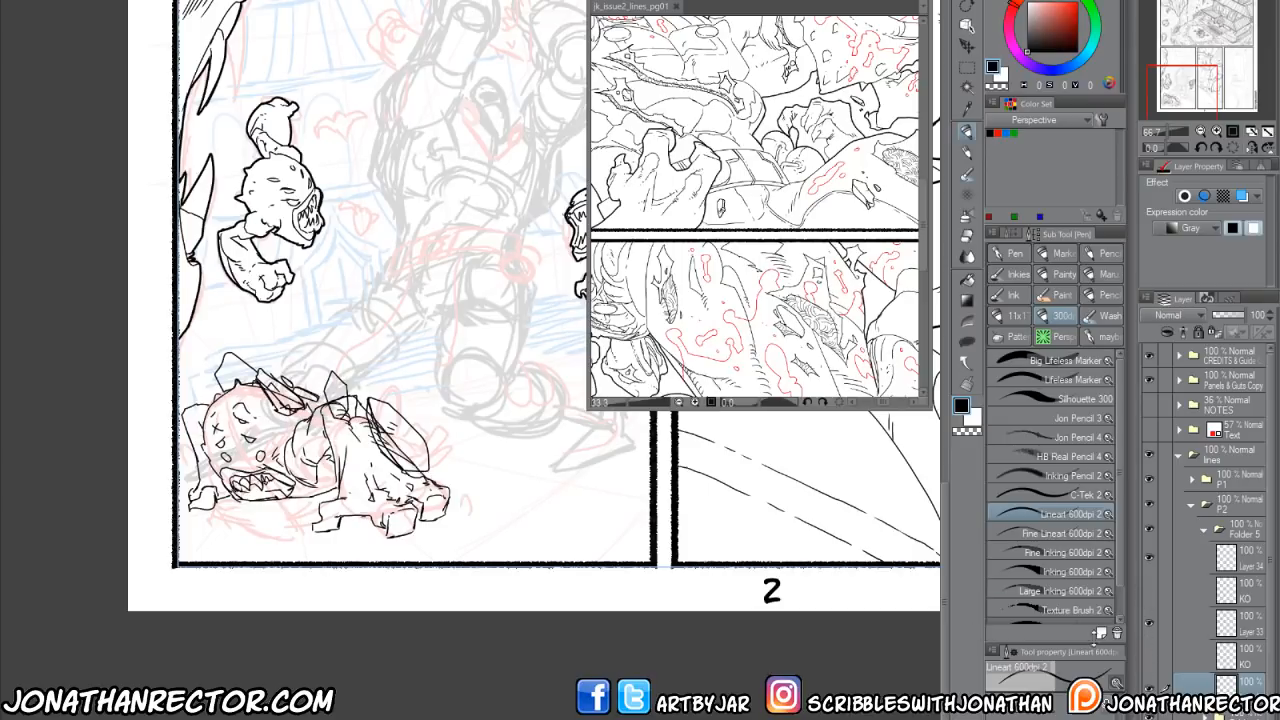
left_click(1241, 196)
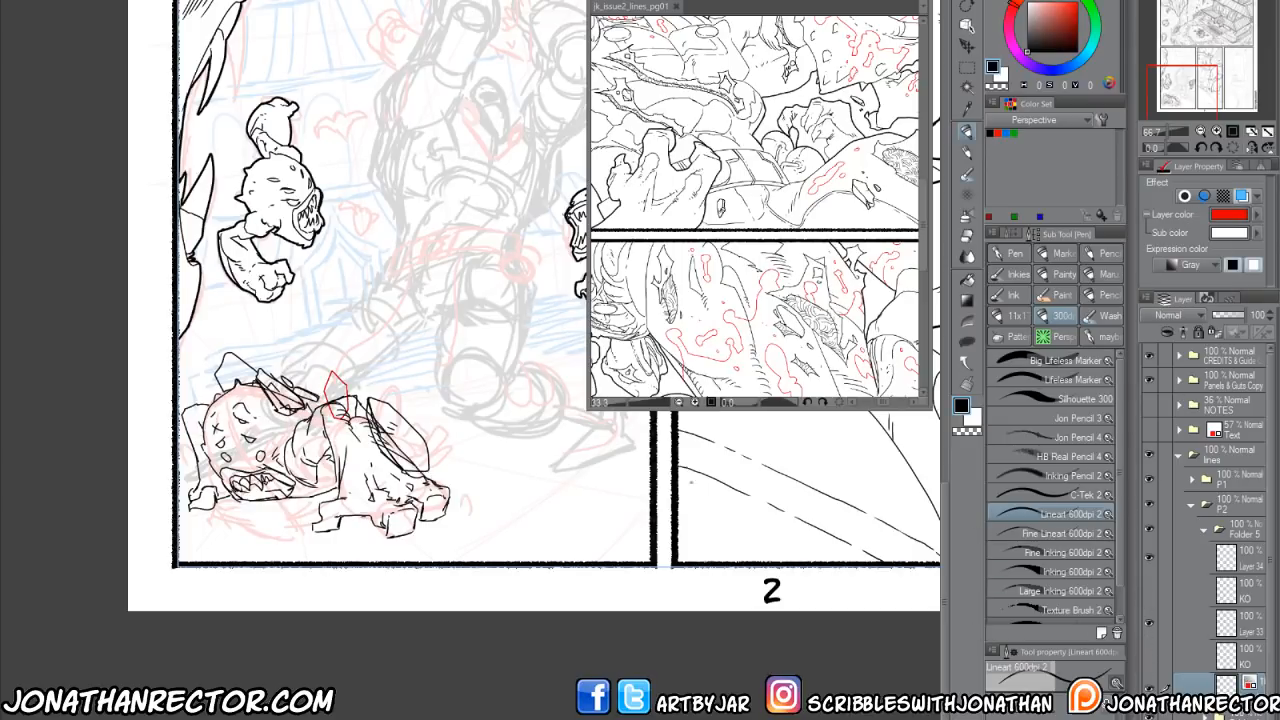
Draw more pointed shards along the fallen creature's back, around its rear end and beside its head.
mouse_move(356, 383)
left_mouse_down()
mouse_move(373, 413)
mouse_move(452, 442)
mouse_move(456, 480)
mouse_move(406, 494)
left_mouse_up()
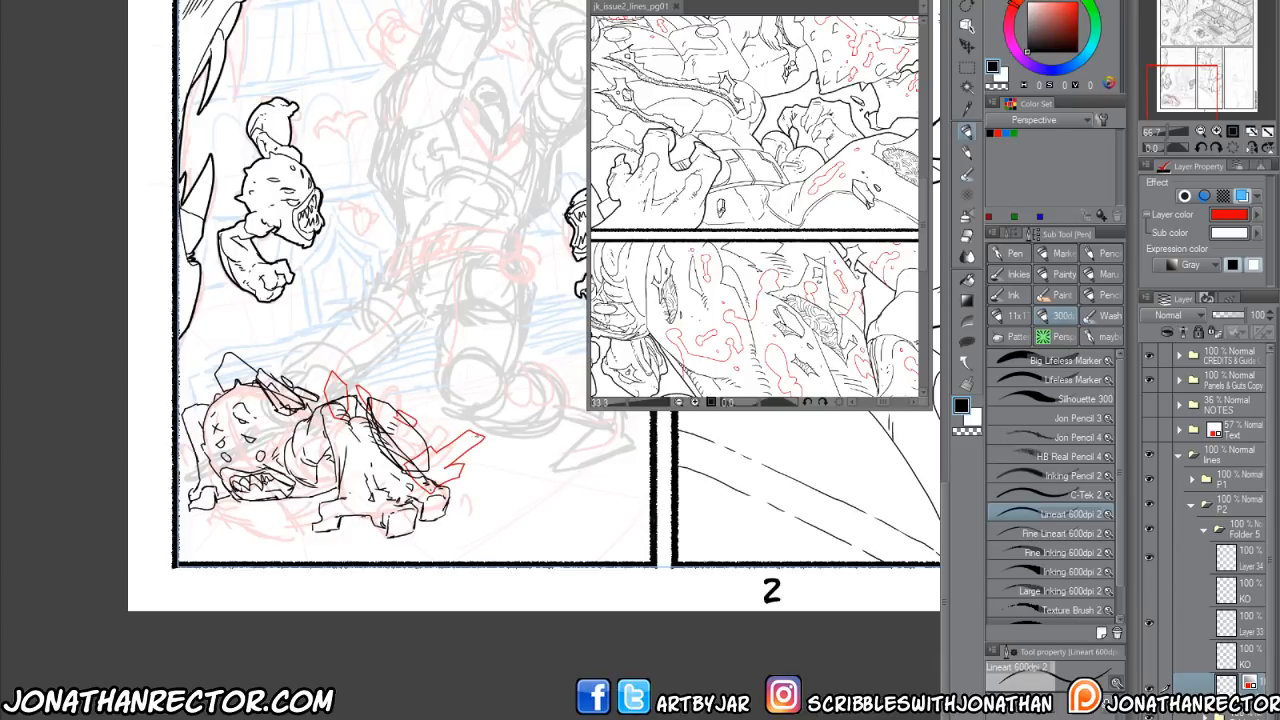
left_click_drag(466, 448, 484, 435)
mouse_move(443, 475)
left_mouse_down()
mouse_move(455, 465)
mouse_move(382, 377)
mouse_move(395, 401)
left_mouse_up()
mouse_move(219, 386)
left_mouse_down()
mouse_move(188, 374)
mouse_move(226, 410)
left_mouse_up()
mouse_move(199, 470)
left_mouse_down()
mouse_move(203, 484)
mouse_move(184, 446)
mouse_move(204, 472)
left_mouse_up()
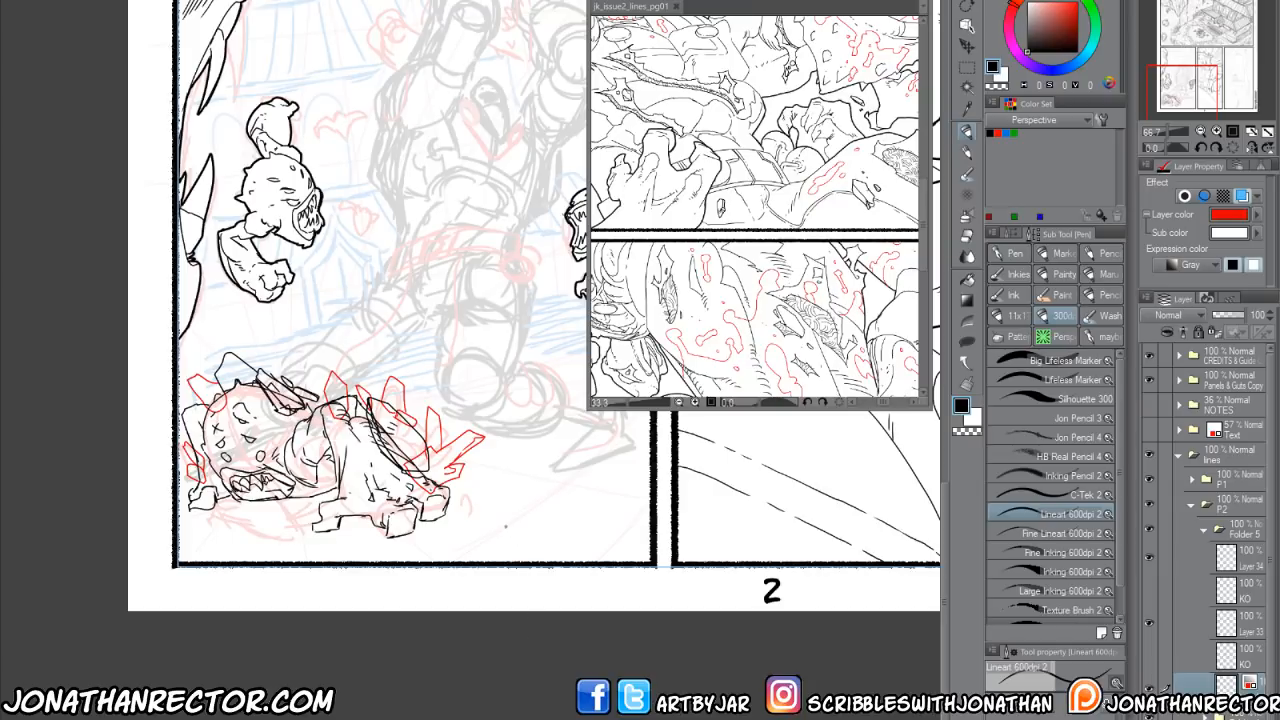
Create a KO silhouette layer for the rear shards, turn off their red layer color, and show the two hidden KO layers.
key("w")
left_click(494, 590)
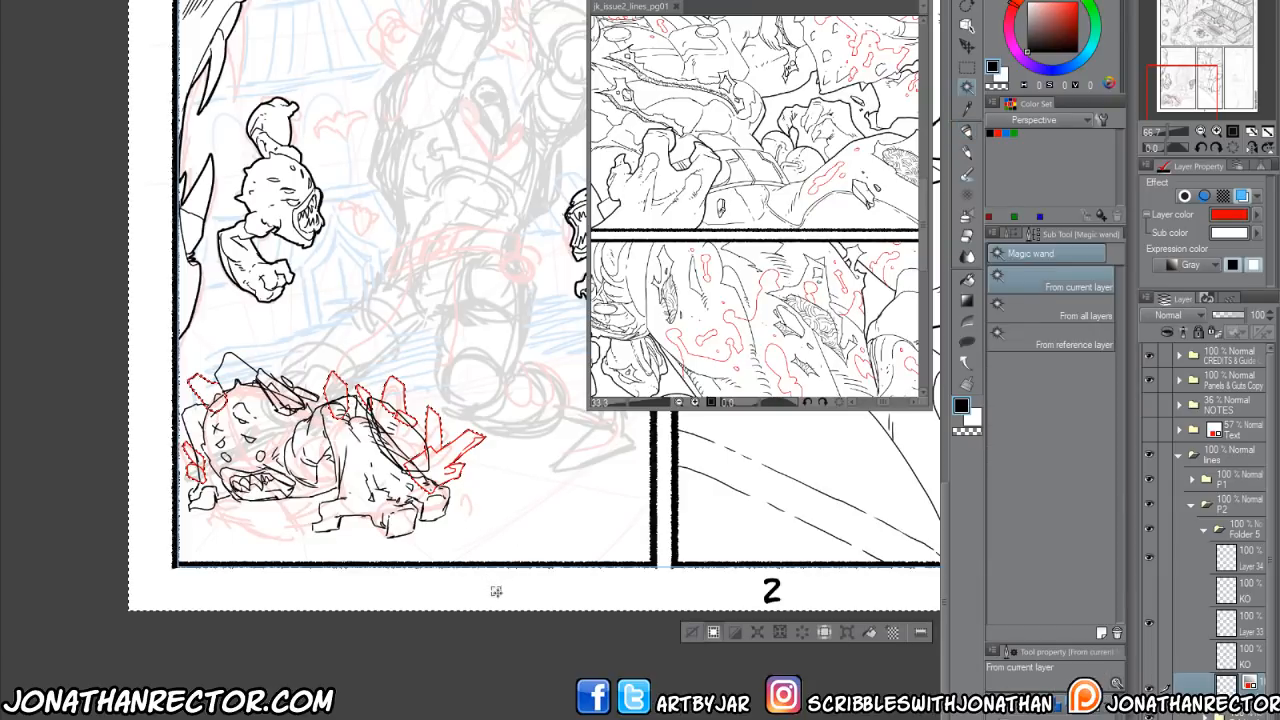
key("F1")
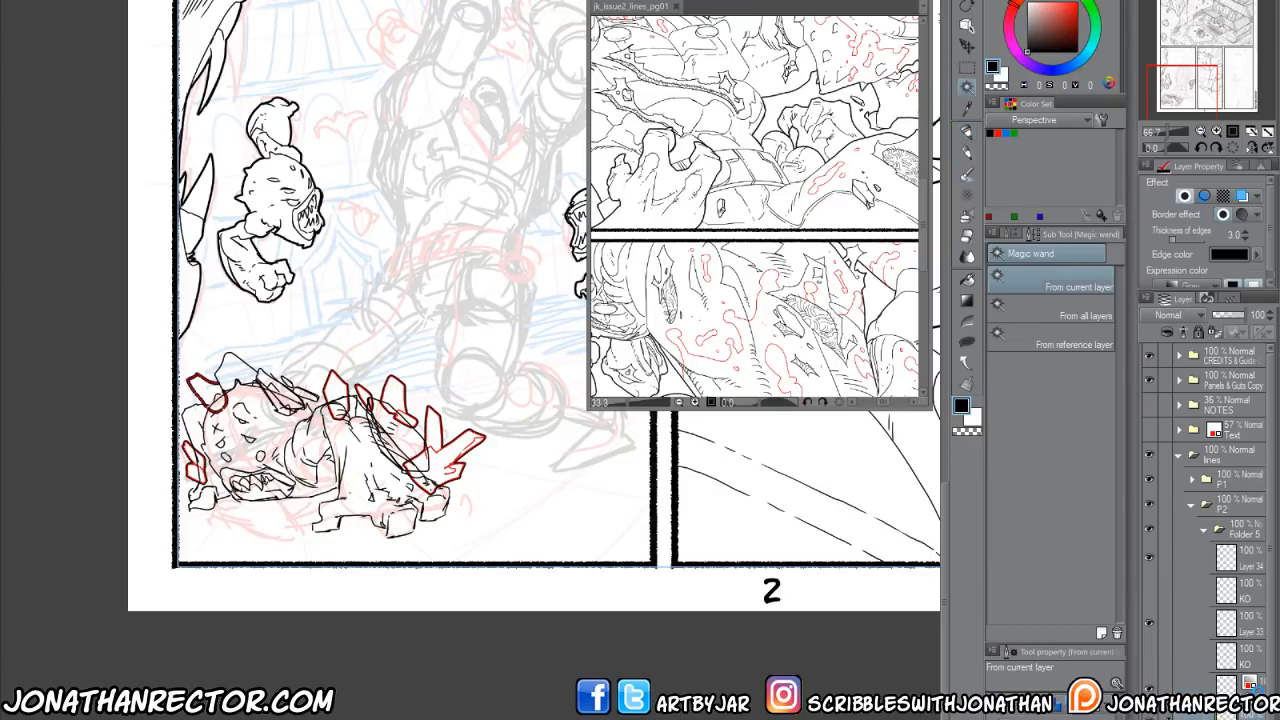
left_click(1252, 686)
left_click(1242, 196)
left_click(1149, 658)
left_click(1149, 590)
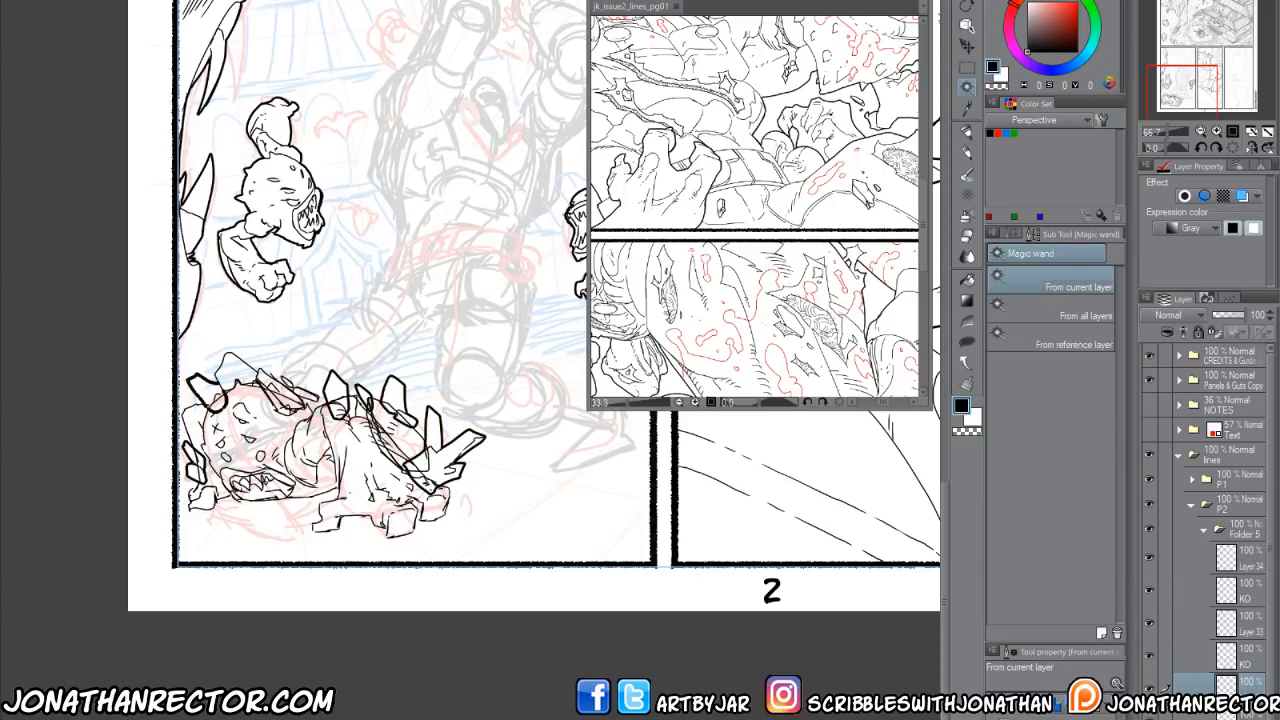
Add a new layer at the top of Folder 5 and ink ground lines beneath the fallen creature's head and feet.
left_click_drag(483, 582, 503, 544)
left_click(1246, 564)
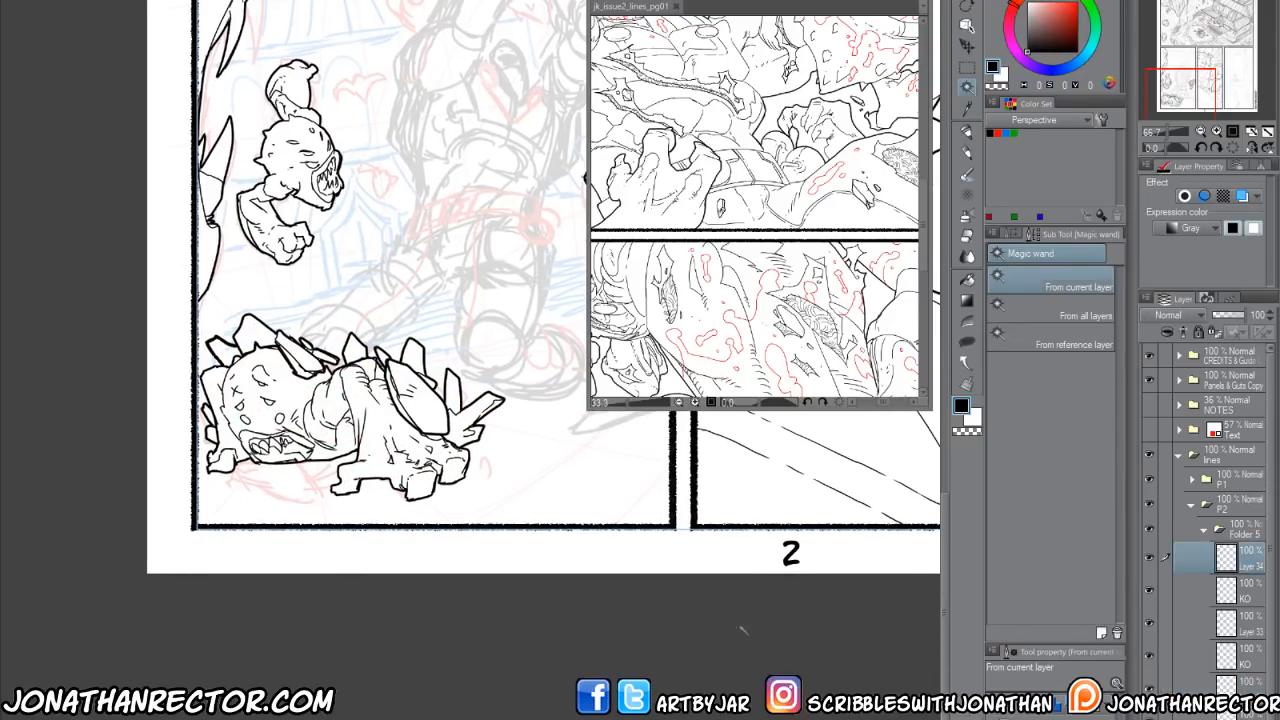
key("ctrl+shift+n")
key("p")
left_click_drag(240, 466, 362, 488)
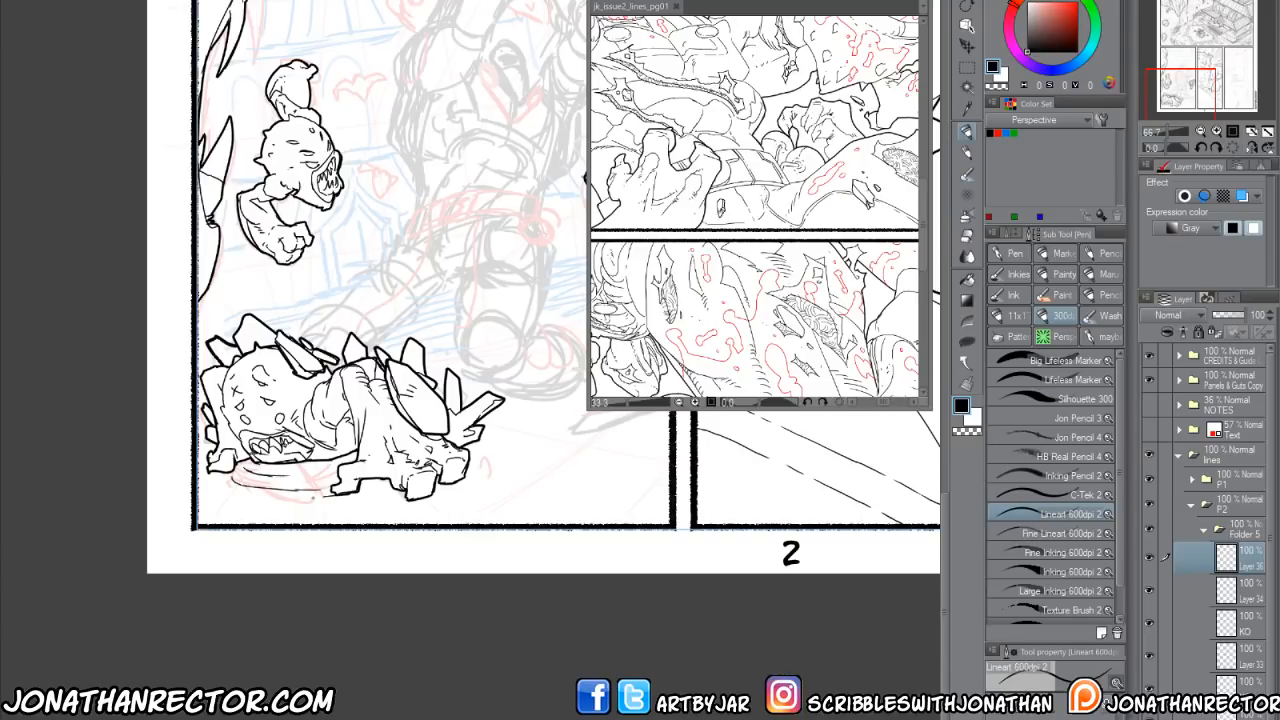
mouse_move(268, 499)
left_mouse_down()
mouse_move(446, 492)
mouse_move(412, 503)
mouse_move(472, 472)
mouse_move(394, 502)
mouse_move(545, 497)
left_mouse_up()
key("e")
key("p")
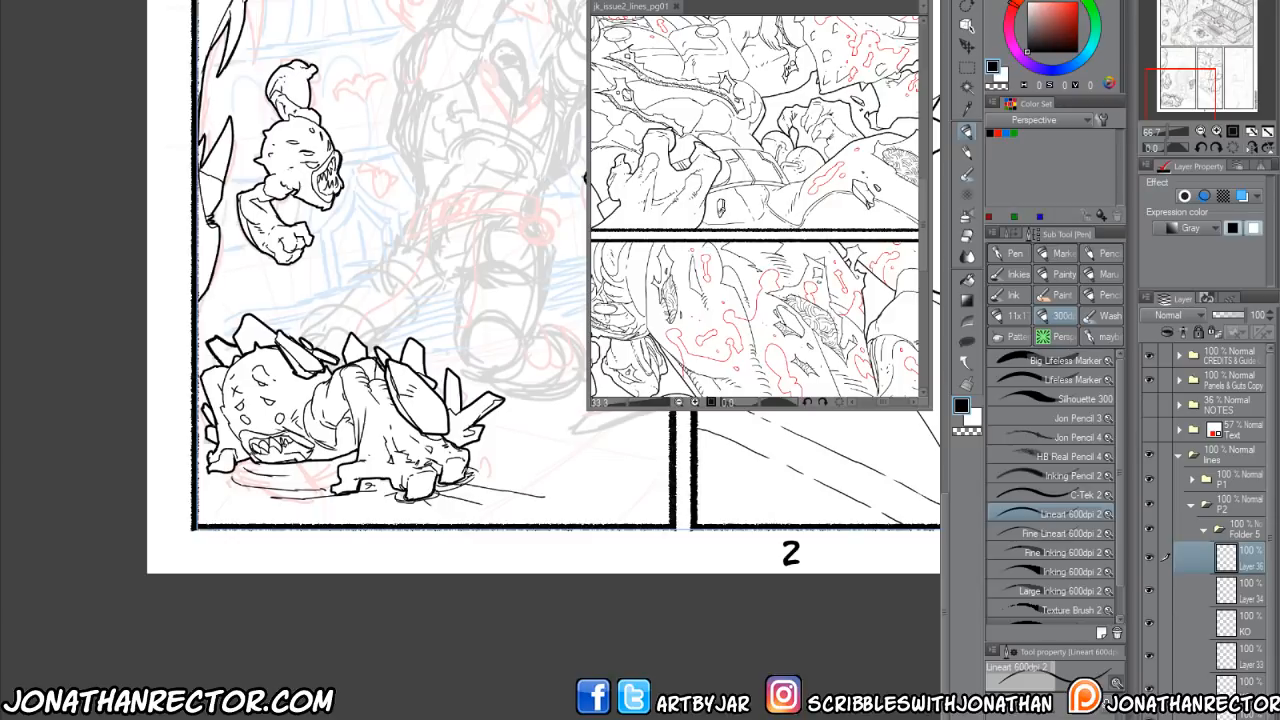
Ink cracks and broken ground lines around and below the fallen creature.
left_click_drag(466, 469, 488, 471)
left_click_drag(512, 473, 543, 477)
mouse_move(466, 465)
left_mouse_down()
mouse_move(518, 457)
mouse_move(516, 485)
mouse_move(442, 512)
mouse_move(321, 495)
left_mouse_up()
mouse_move(343, 495)
left_mouse_down()
mouse_move(295, 523)
mouse_move(258, 470)
left_mouse_up()
mouse_move(328, 461)
left_mouse_down()
mouse_move(266, 485)
mouse_move(214, 483)
left_mouse_up()
left_click_drag(216, 480, 200, 478)
left_click_drag(276, 482, 238, 501)
Collapse Folder 5 and show Folder 2 to bring back the standing figure's line art.
scroll(282, 537, "down", 1)
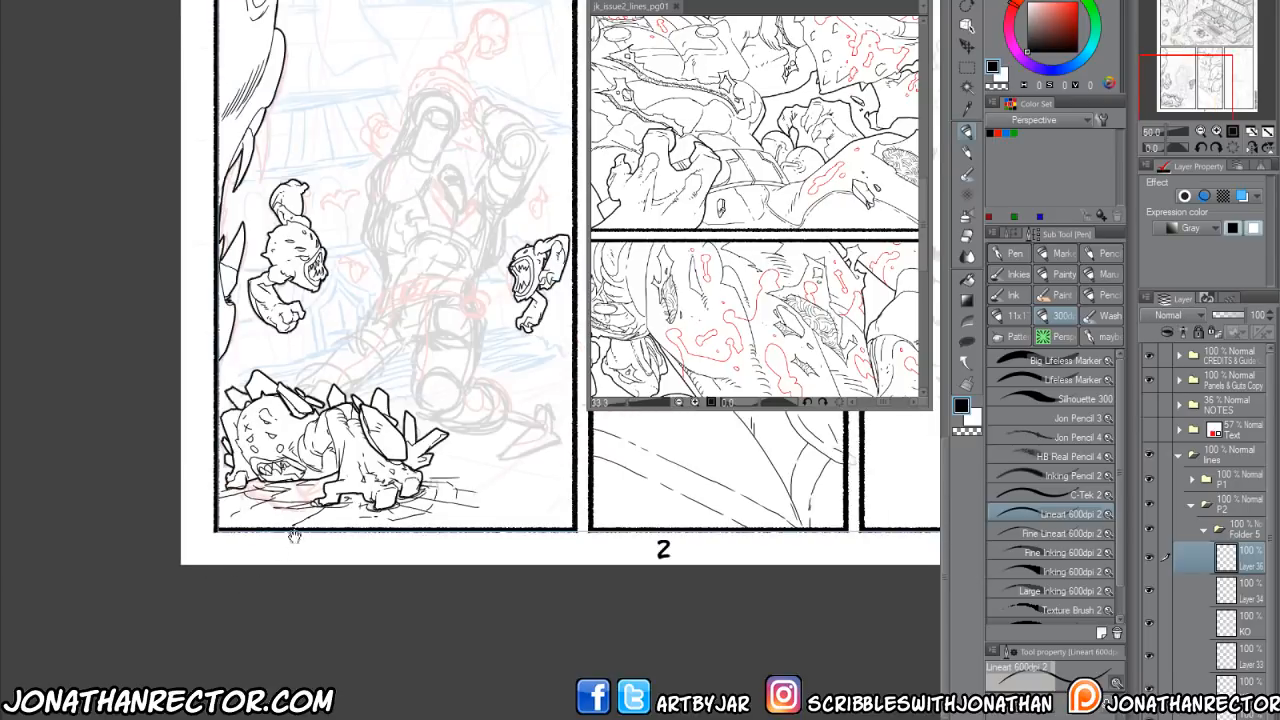
left_click_drag(296, 536, 249, 593)
left_click(1205, 528)
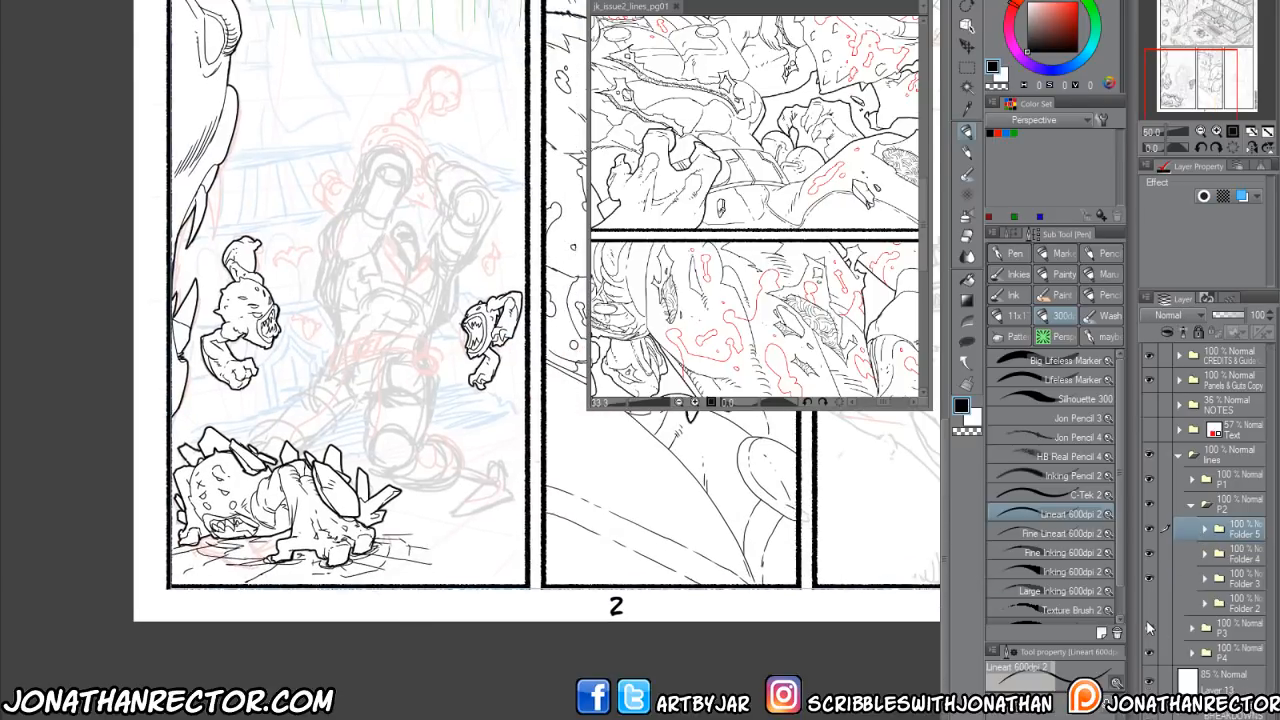
left_click(1150, 602)
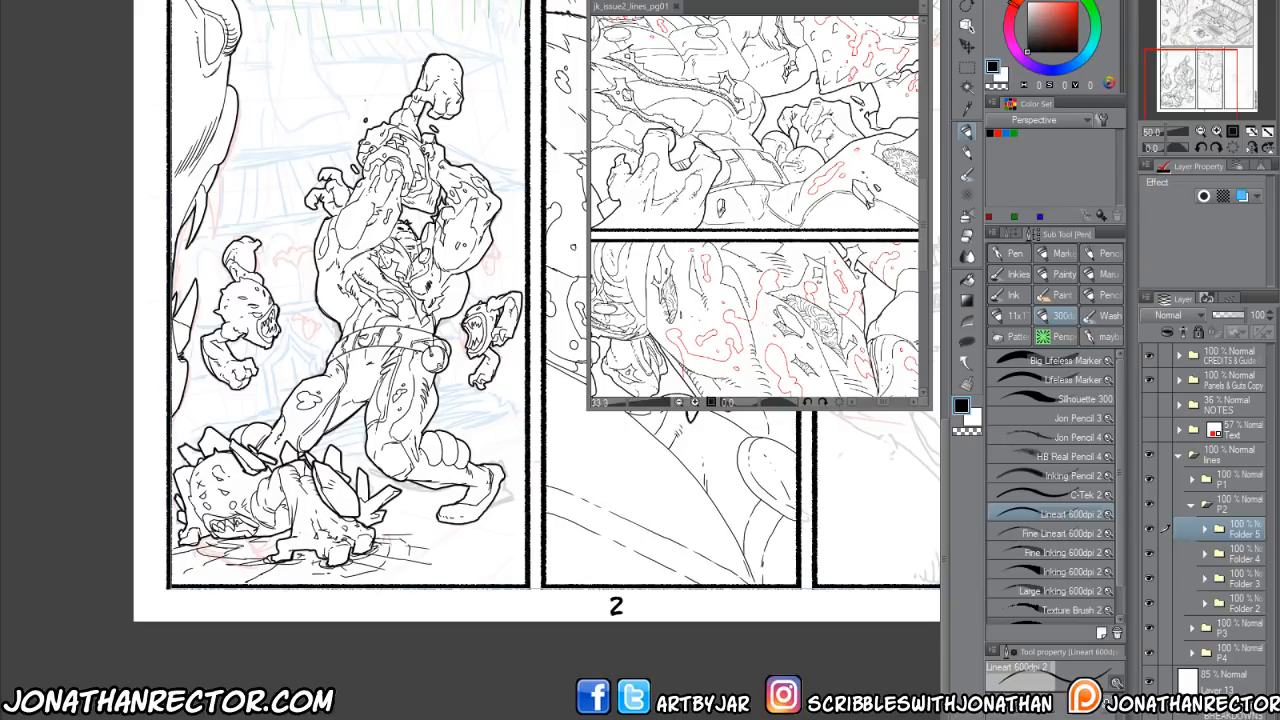
Review the lower panels and close the jk_issue2_lines_pg01 reference window.
left_click_drag(296, 556, 300, 640)
left_click_drag(260, 567, 112, 460)
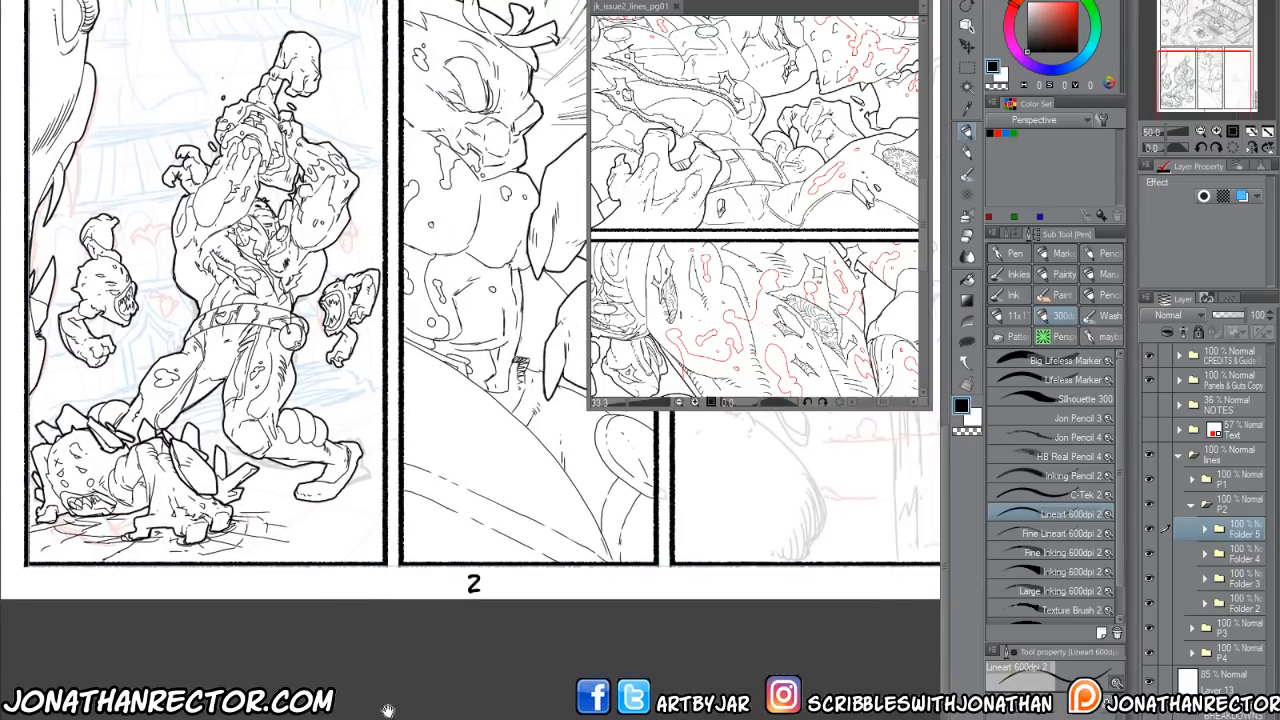
scroll(370, 552, "down", 1)
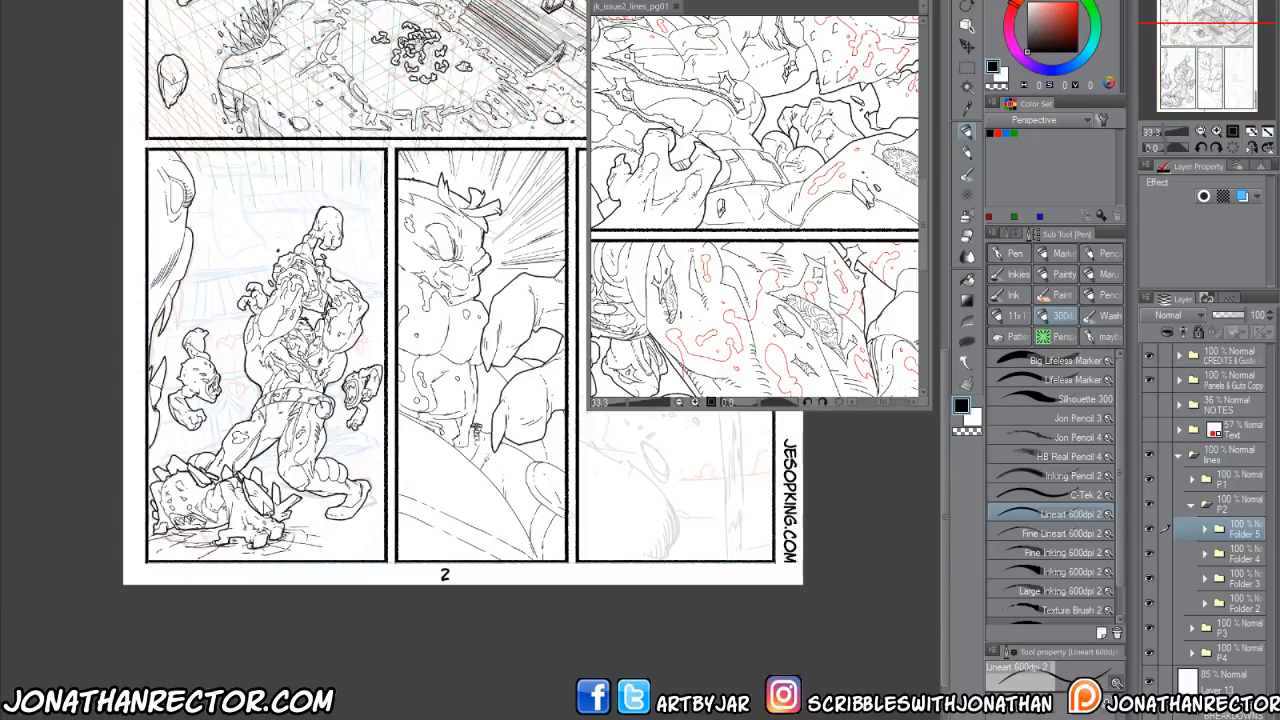
left_click_drag(324, 476, 242, 425)
left_click(911, 52)
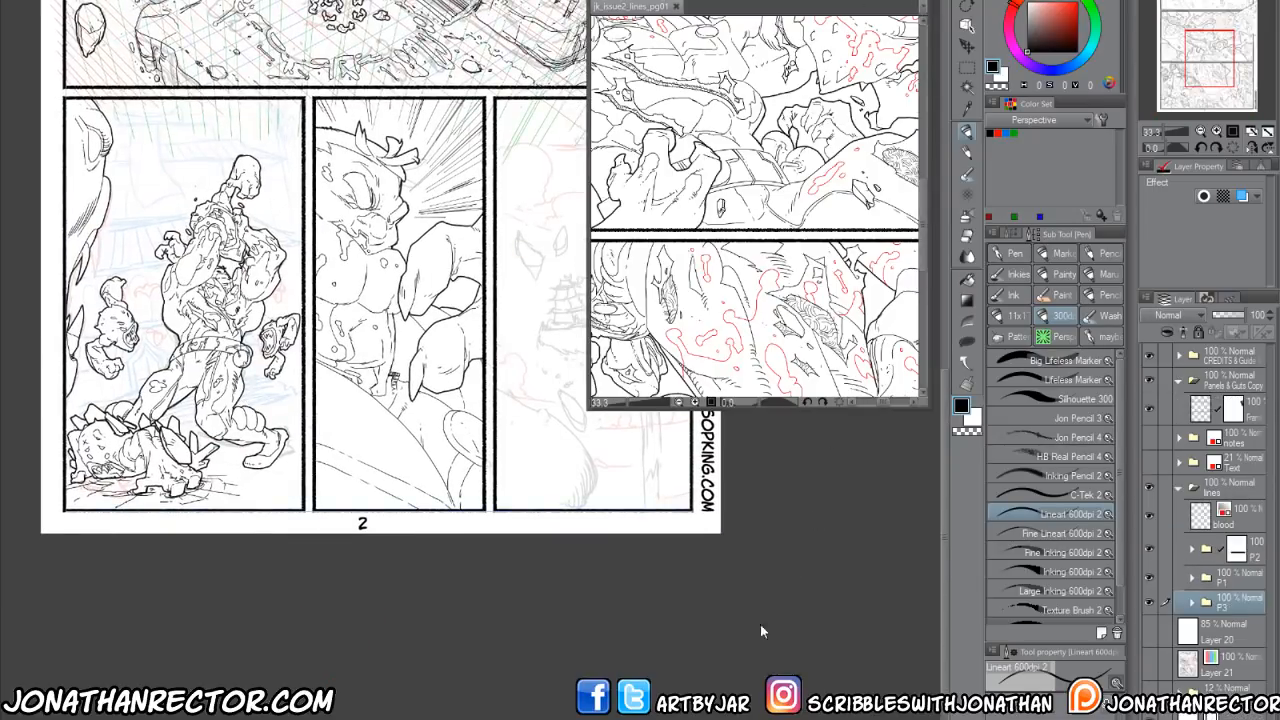
left_click(924, 5)
left_click_drag(325, 537, 391, 517)
scroll(392, 519, "up", 1)
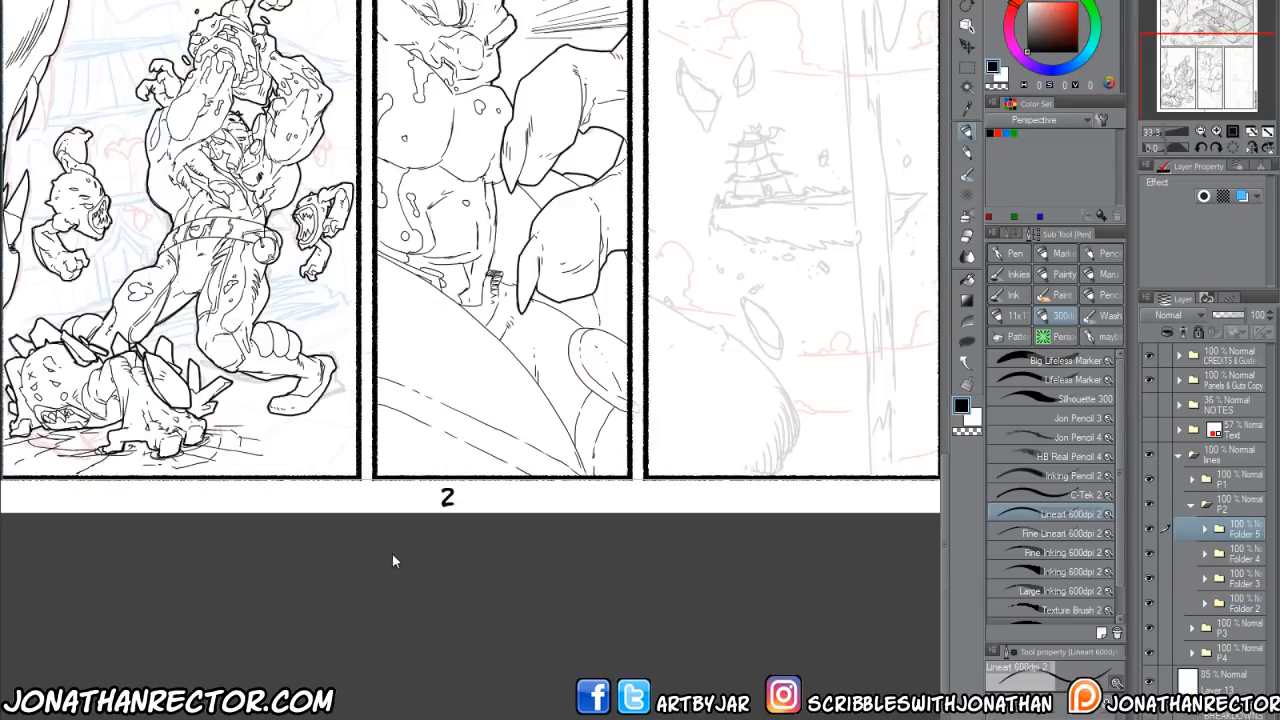
left_click_drag(102, 153, 328, 365)
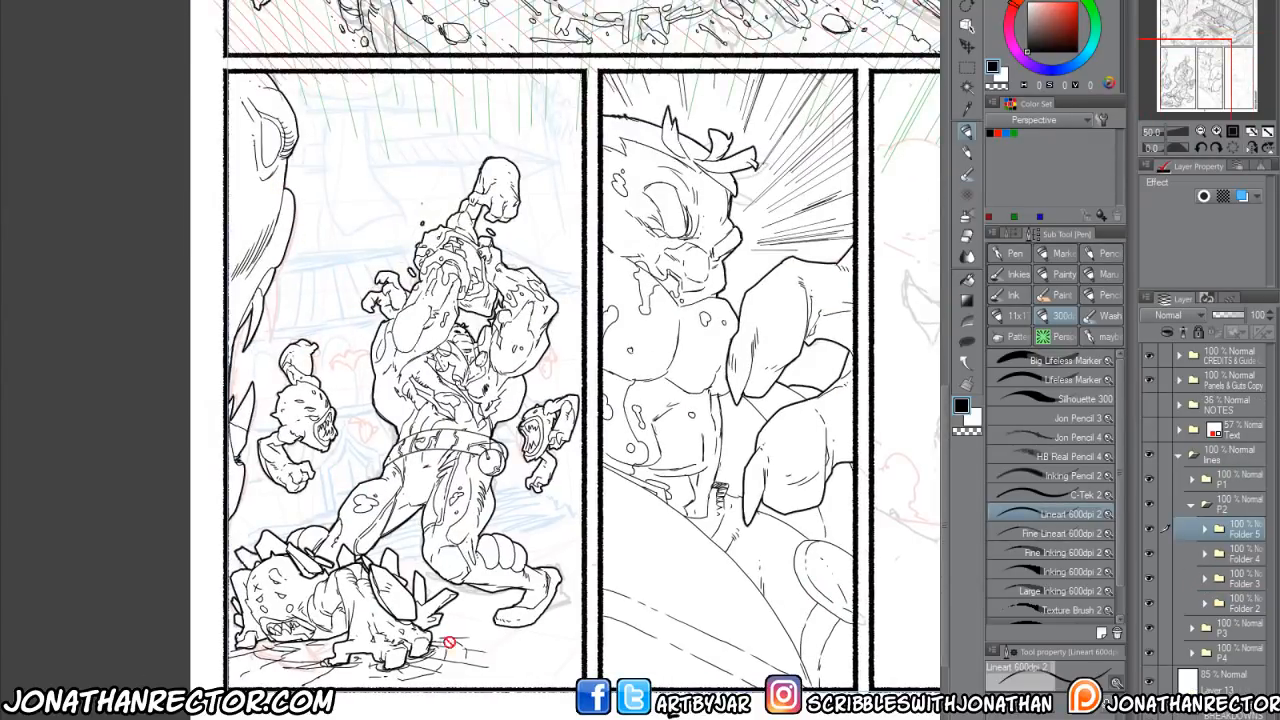
left_click_drag(820, 600, 522, 542)
left_click_drag(668, 325, 634, 291)
left_click_drag(528, 253, 698, 415)
Open jk_issue2_lines_pg01.clip from the 05 Lineart folder and examine the line art in its middle and lower panels.
key("ctrl+o")
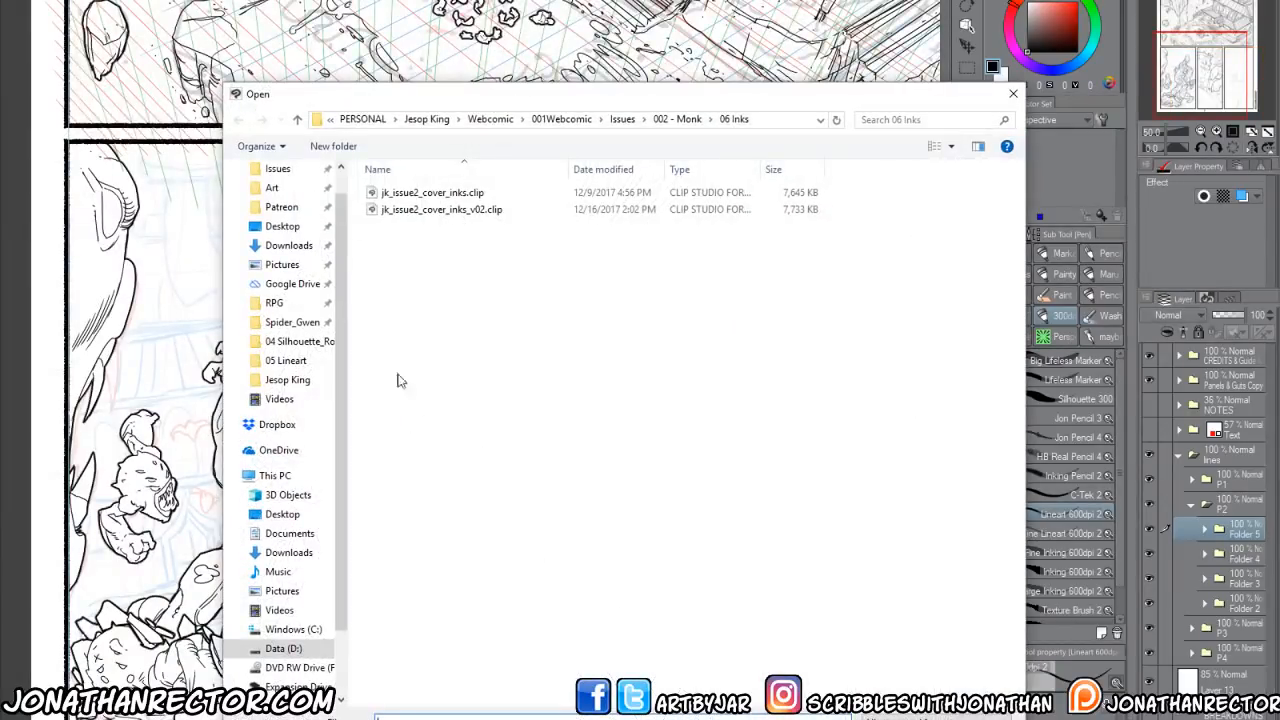
left_click(688, 120)
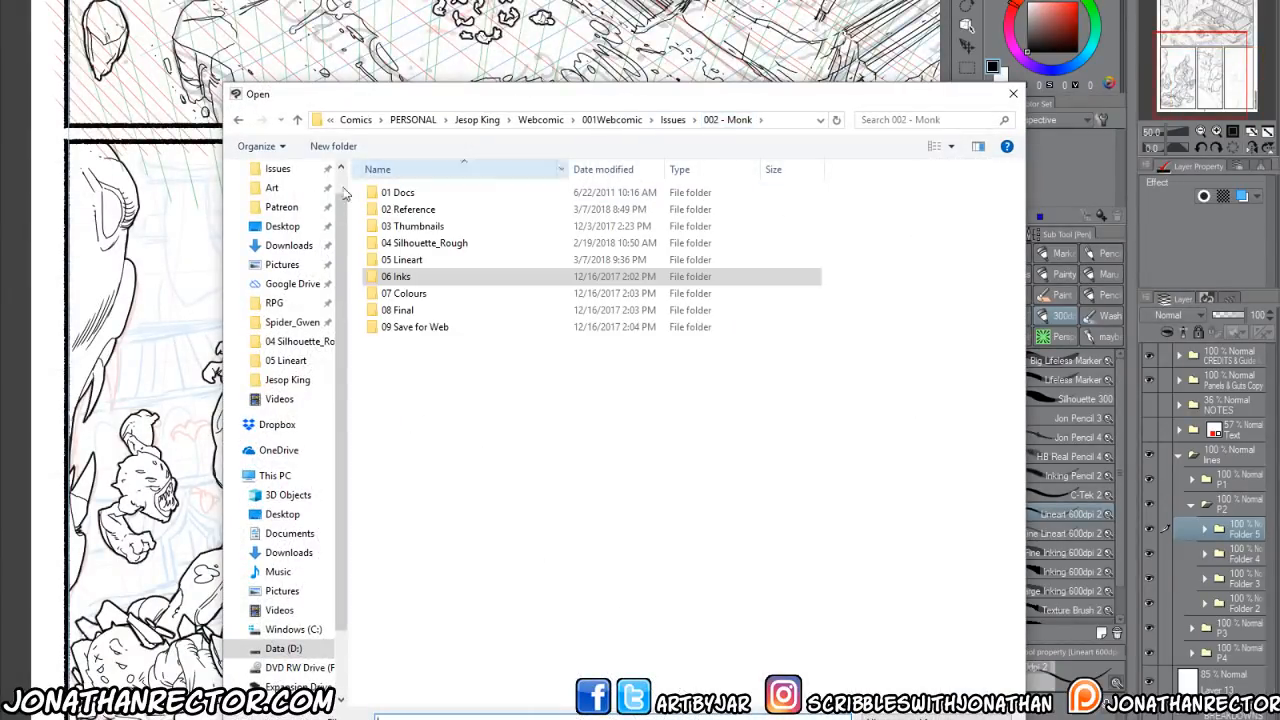
double_click(400, 260)
double_click(432, 209)
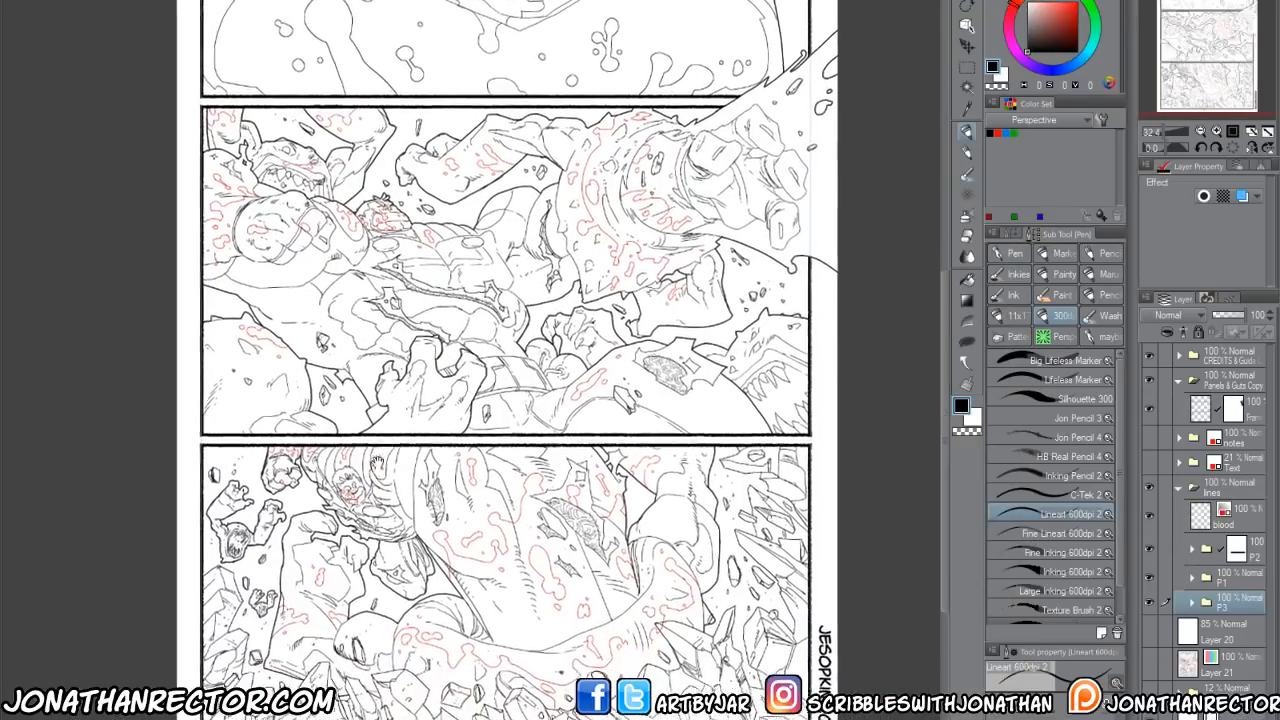
left_click_drag(377, 463, 370, 541)
scroll(370, 512, "up", 1)
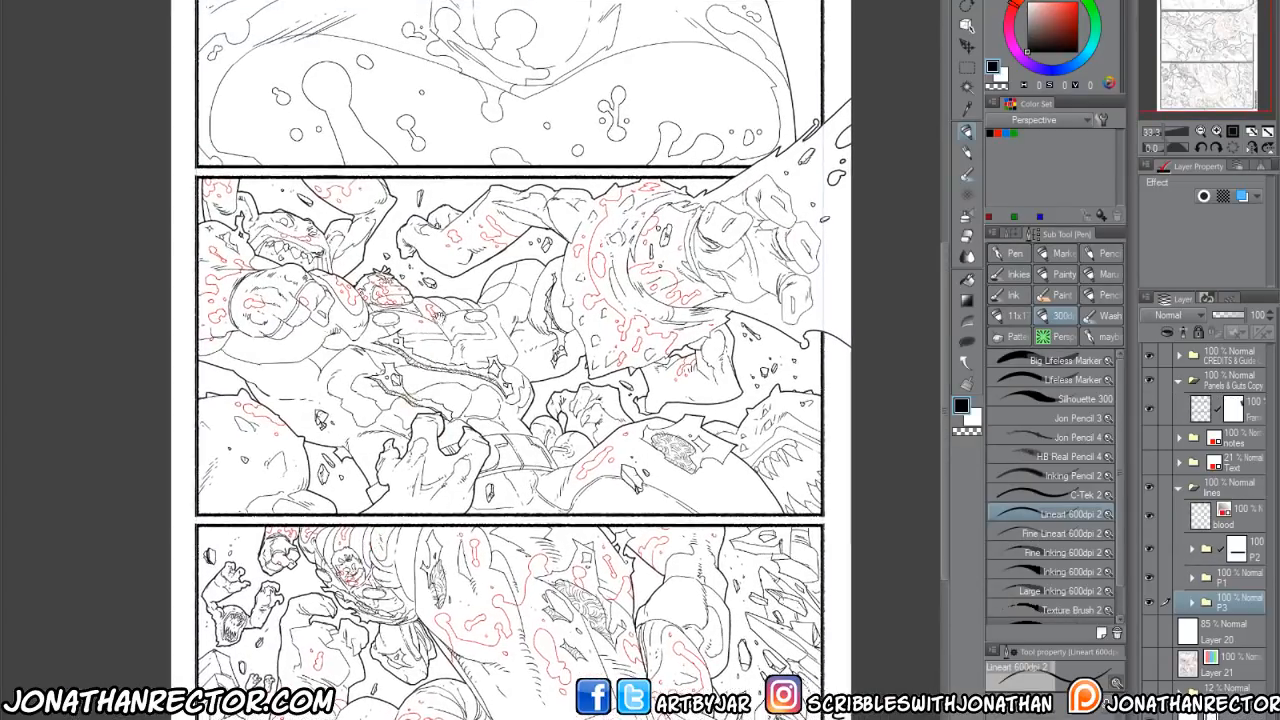
left_click_drag(386, 468, 300, 567)
scroll(360, 460, "up", 1)
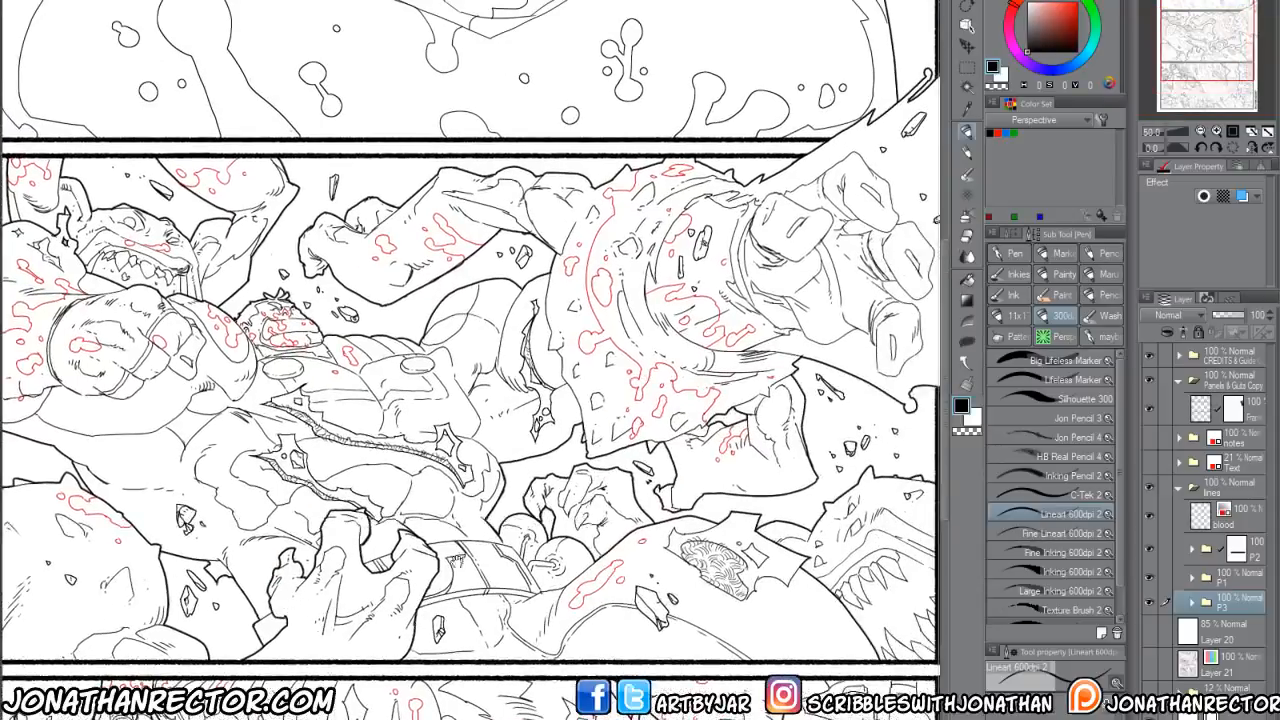
left_click_drag(233, 673, 351, 111)
left_click_drag(394, 551, 308, 607)
Open jk_issue2_rough_pg03.clip from the 04 Silhouette_Rough folder and examine the rough sketches in its panels.
key("ctrl+o")
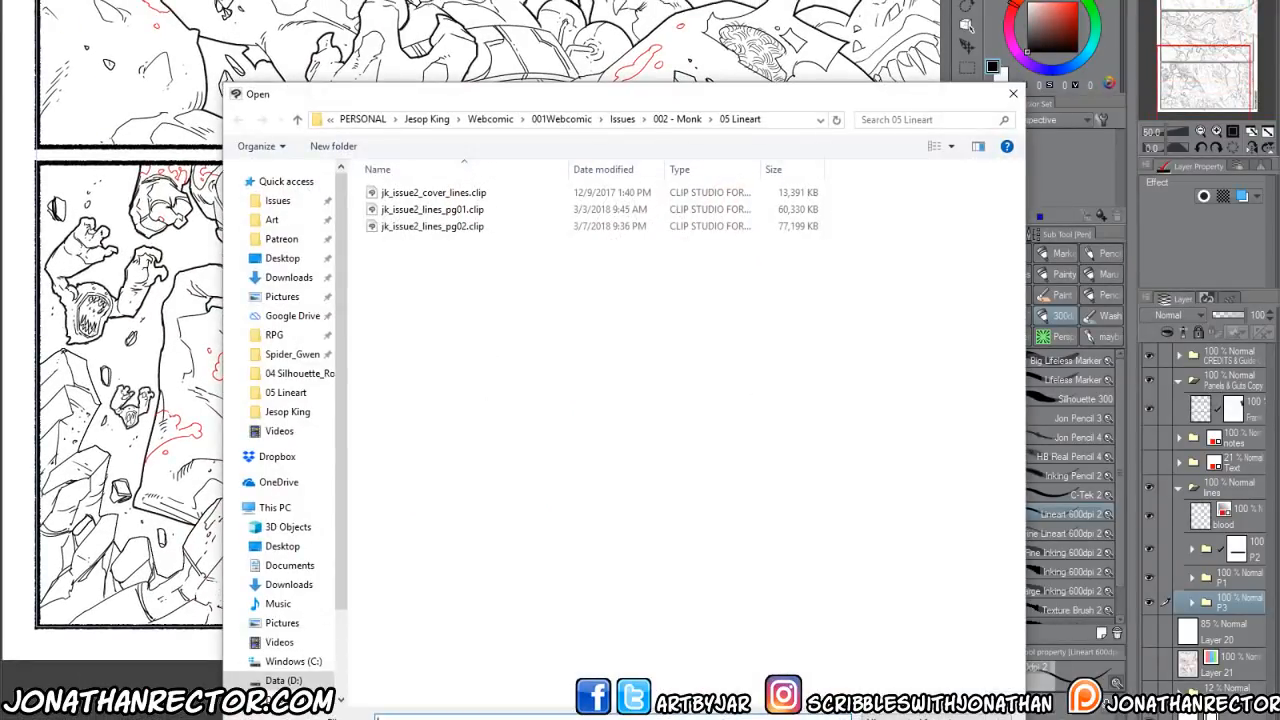
left_click(690, 120)
double_click(405, 243)
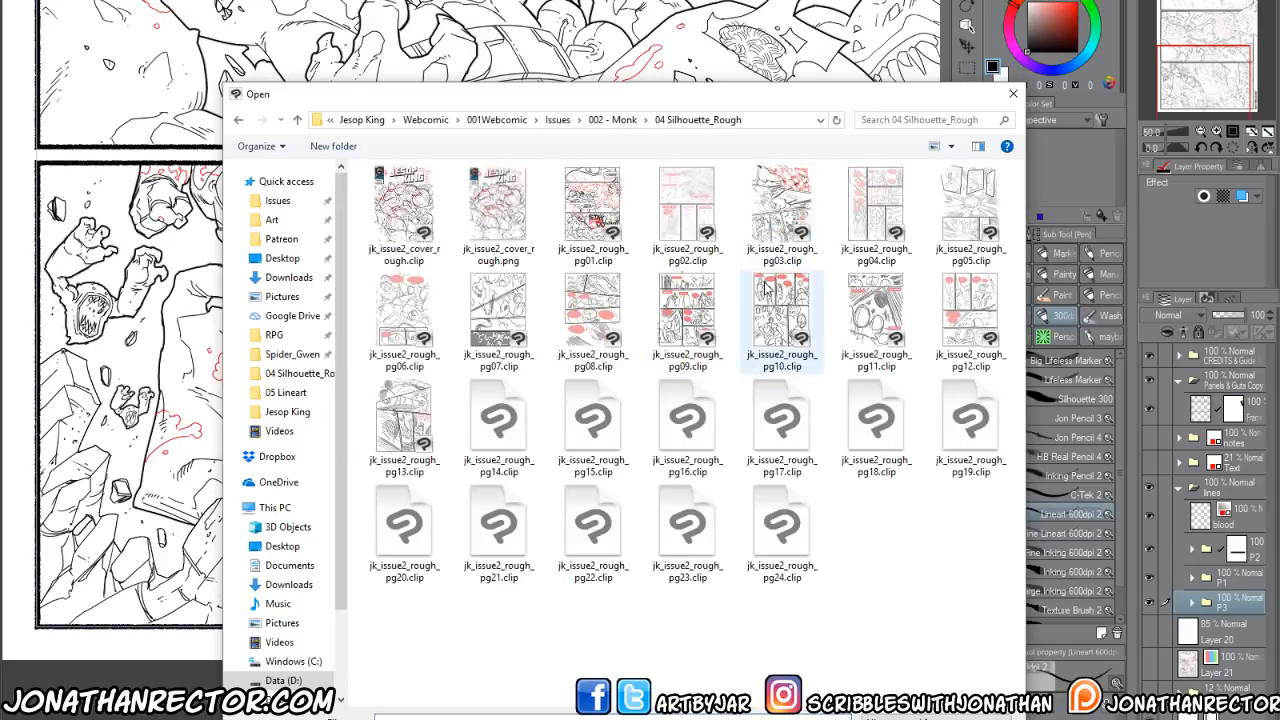
left_click(783, 204)
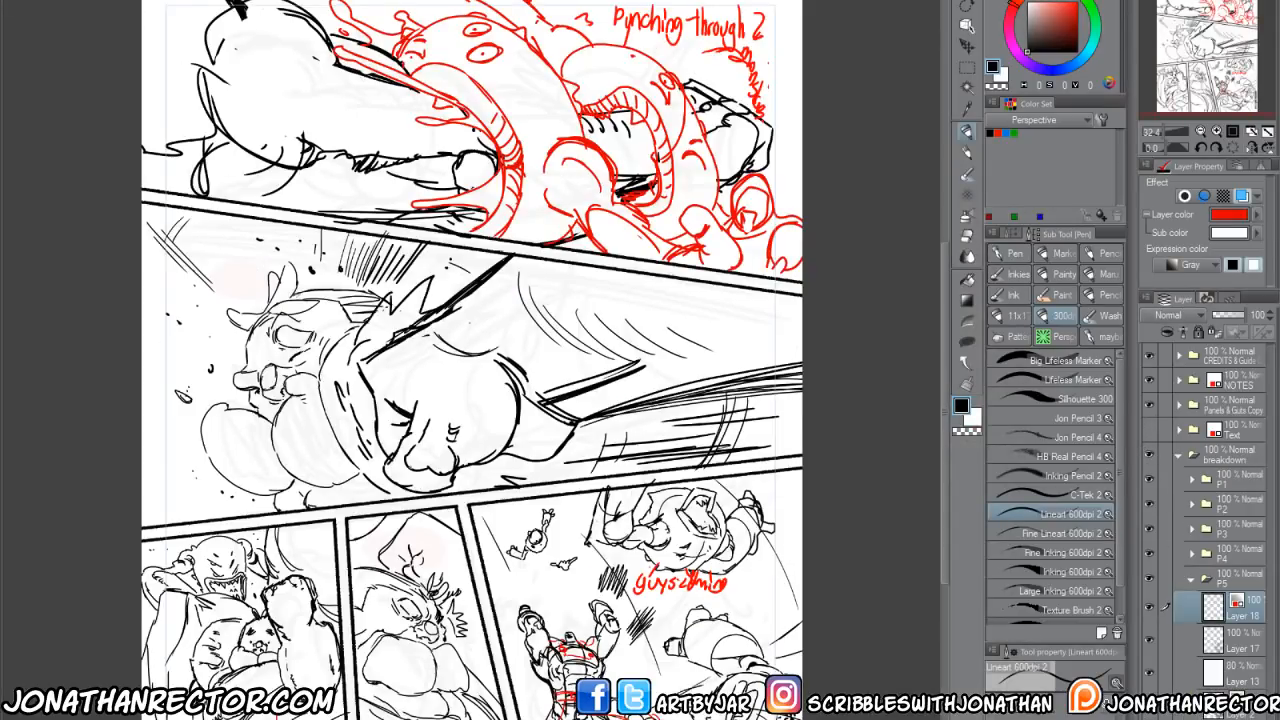
left_click_drag(300, 476, 320, 520)
scroll(455, 312, "up", 2)
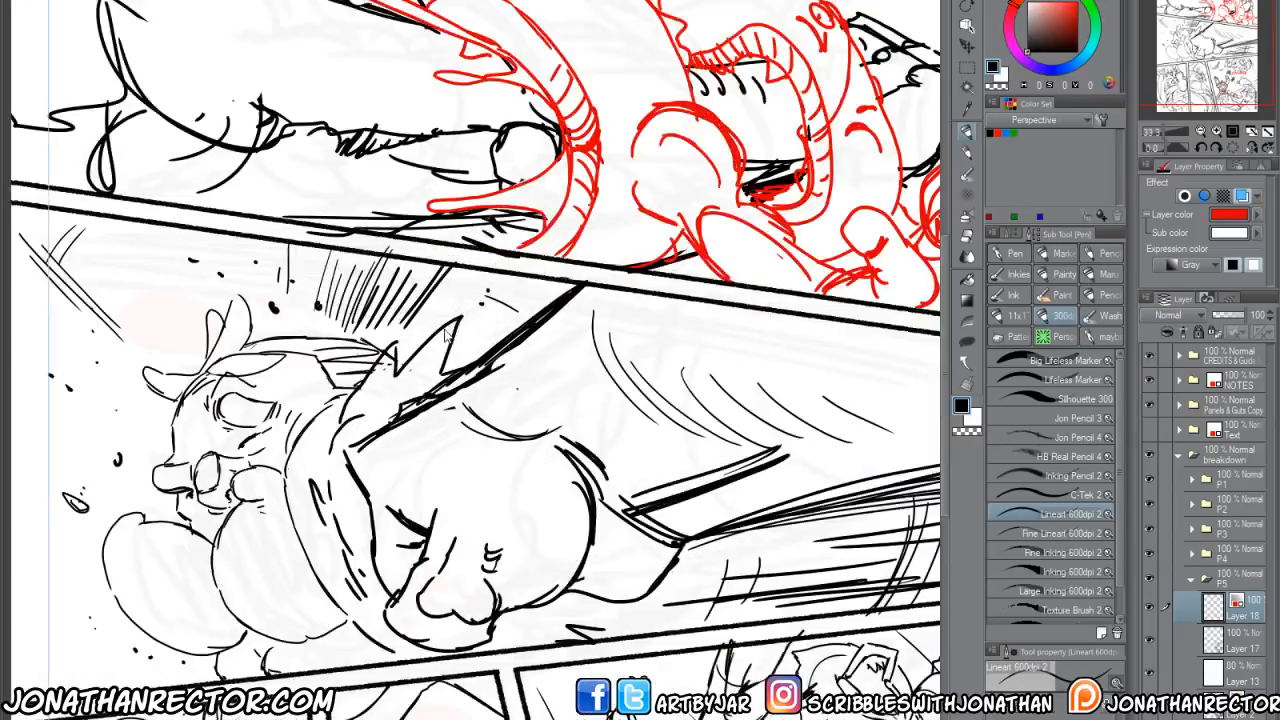
left_click_drag(478, 109, 345, 324)
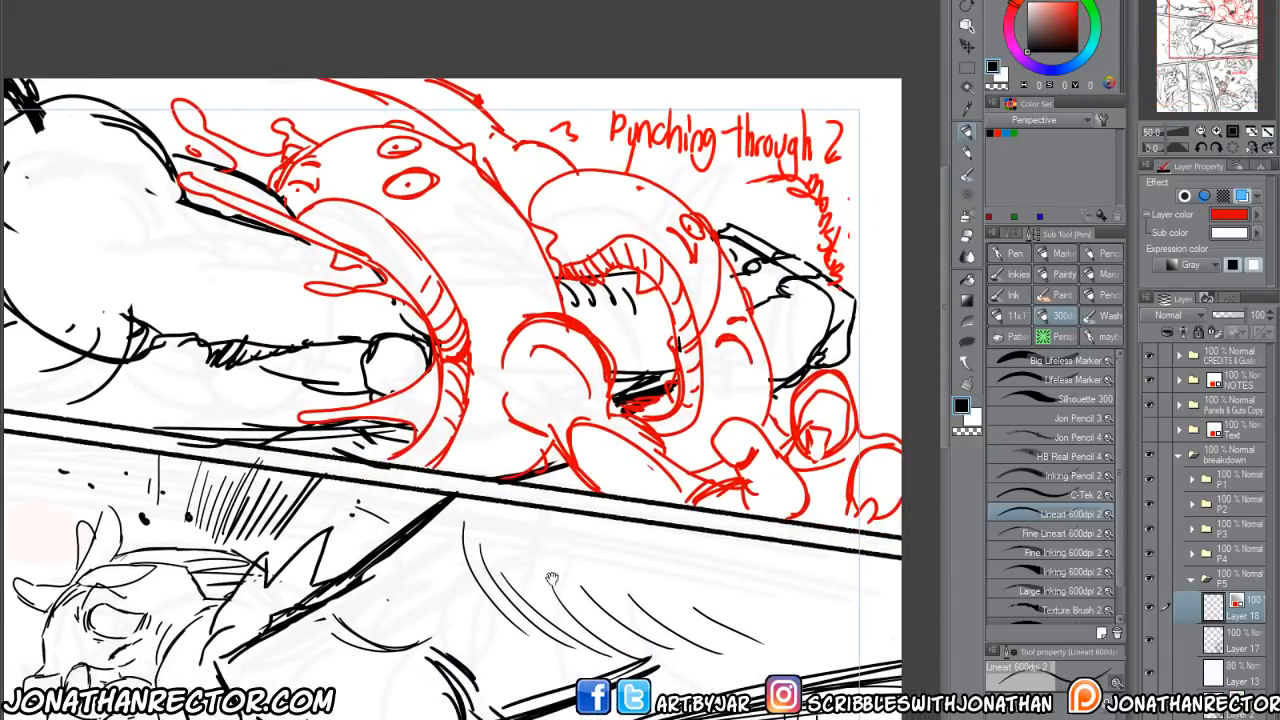
left_click_drag(350, 703, 507, 231)
scroll(295, 428, "down", 2)
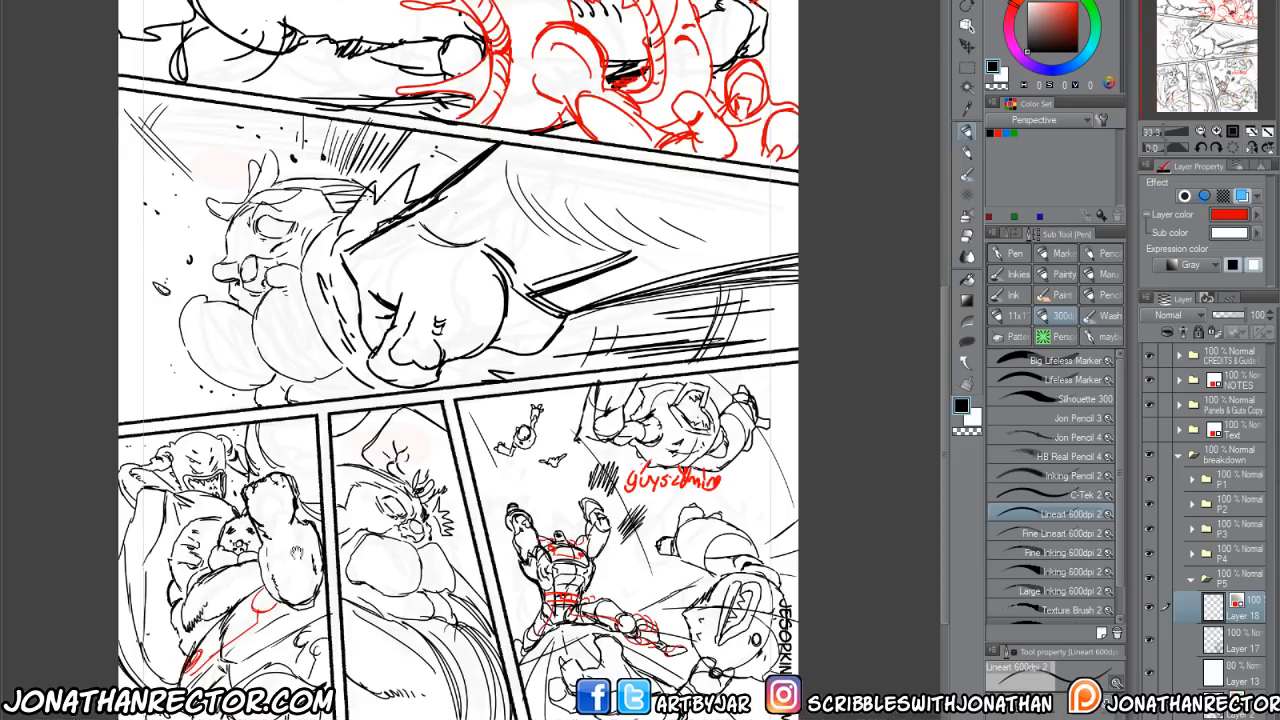
left_click_drag(297, 552, 262, 450)
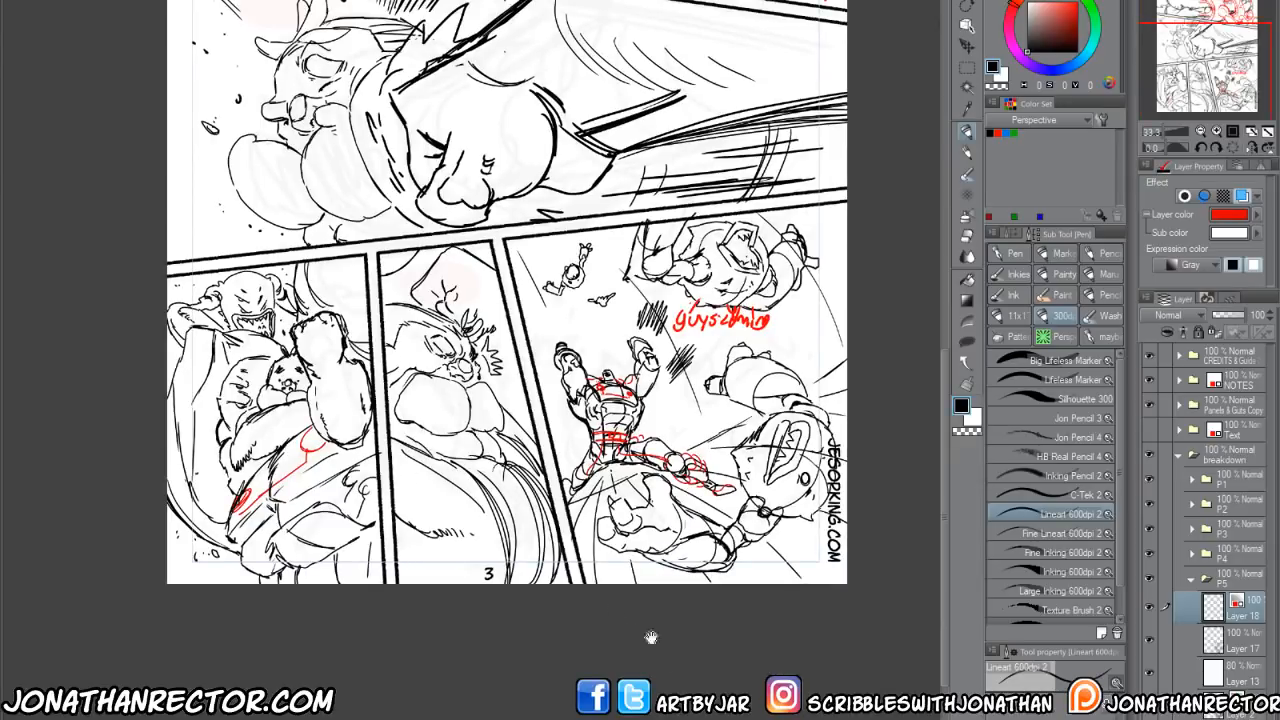
left_click_drag(408, 412, 411, 360)
mouse_move(430, 310)
left_mouse_down()
mouse_move(443, 354)
mouse_move(443, 328)
left_mouse_up()
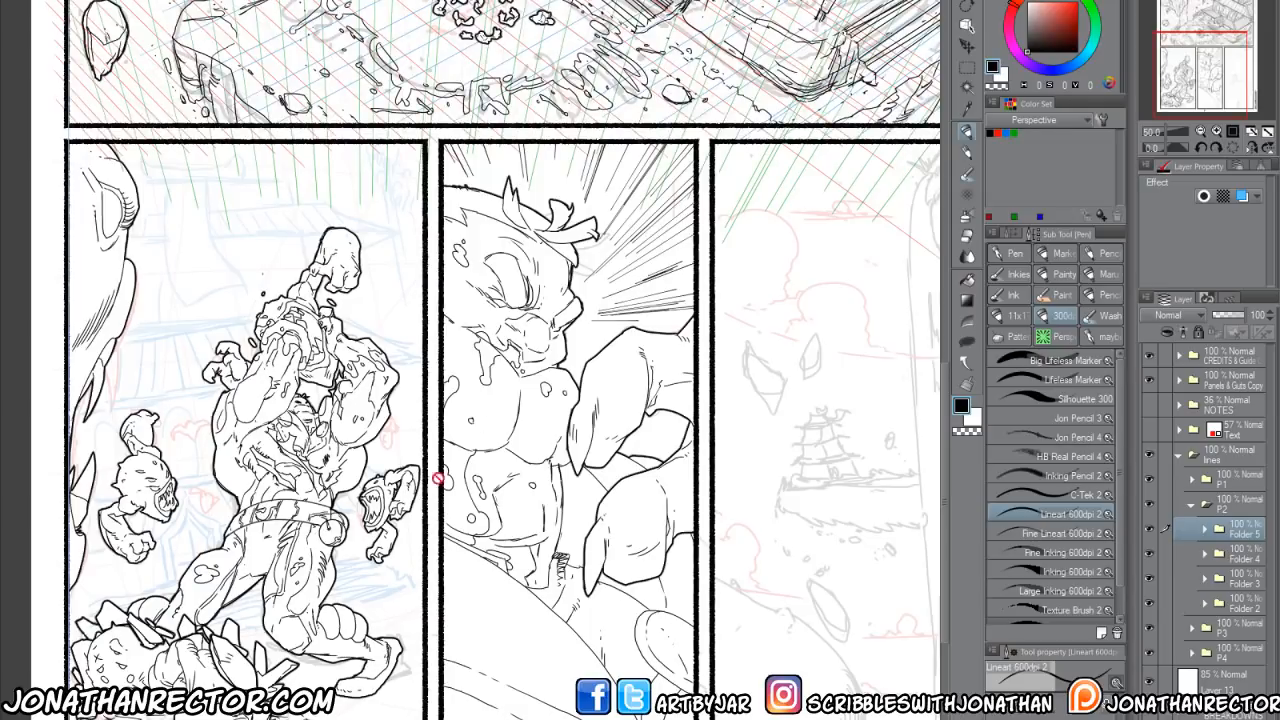
left_click_drag(500, 381, 491, 715)
left_click_drag(398, 468, 326, 552)
left_click_drag(77, 522, 169, 79)
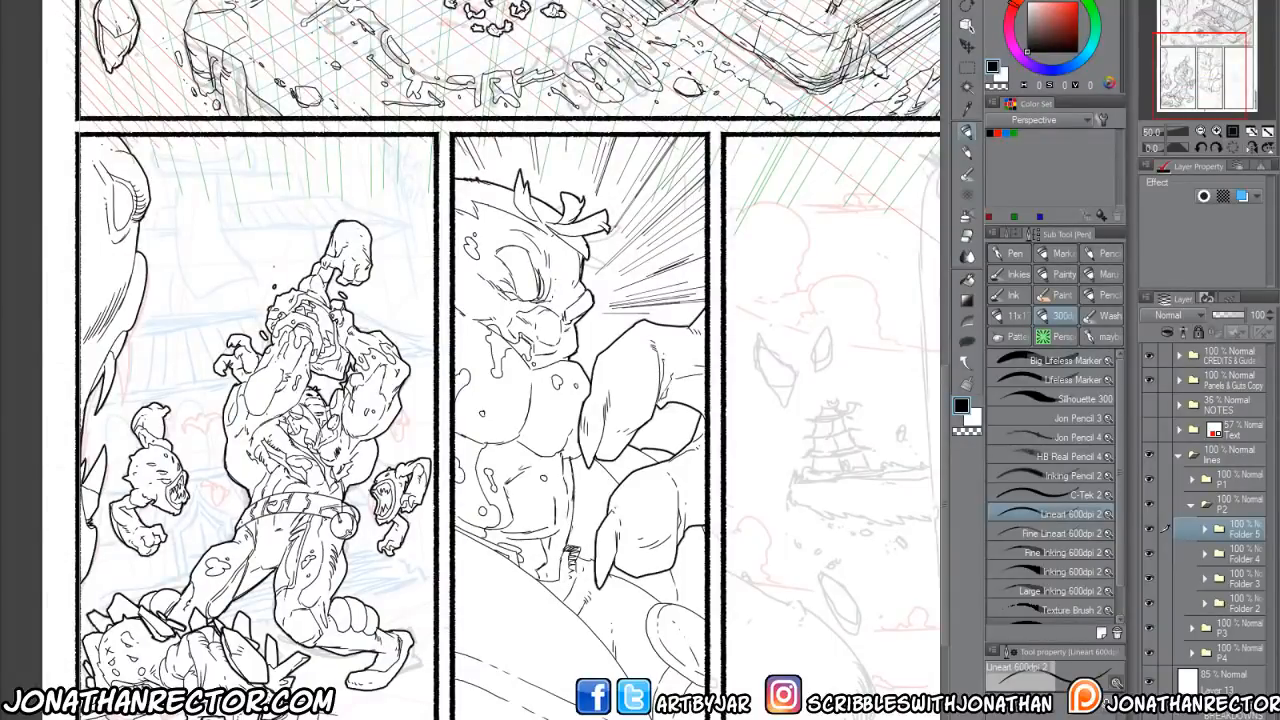